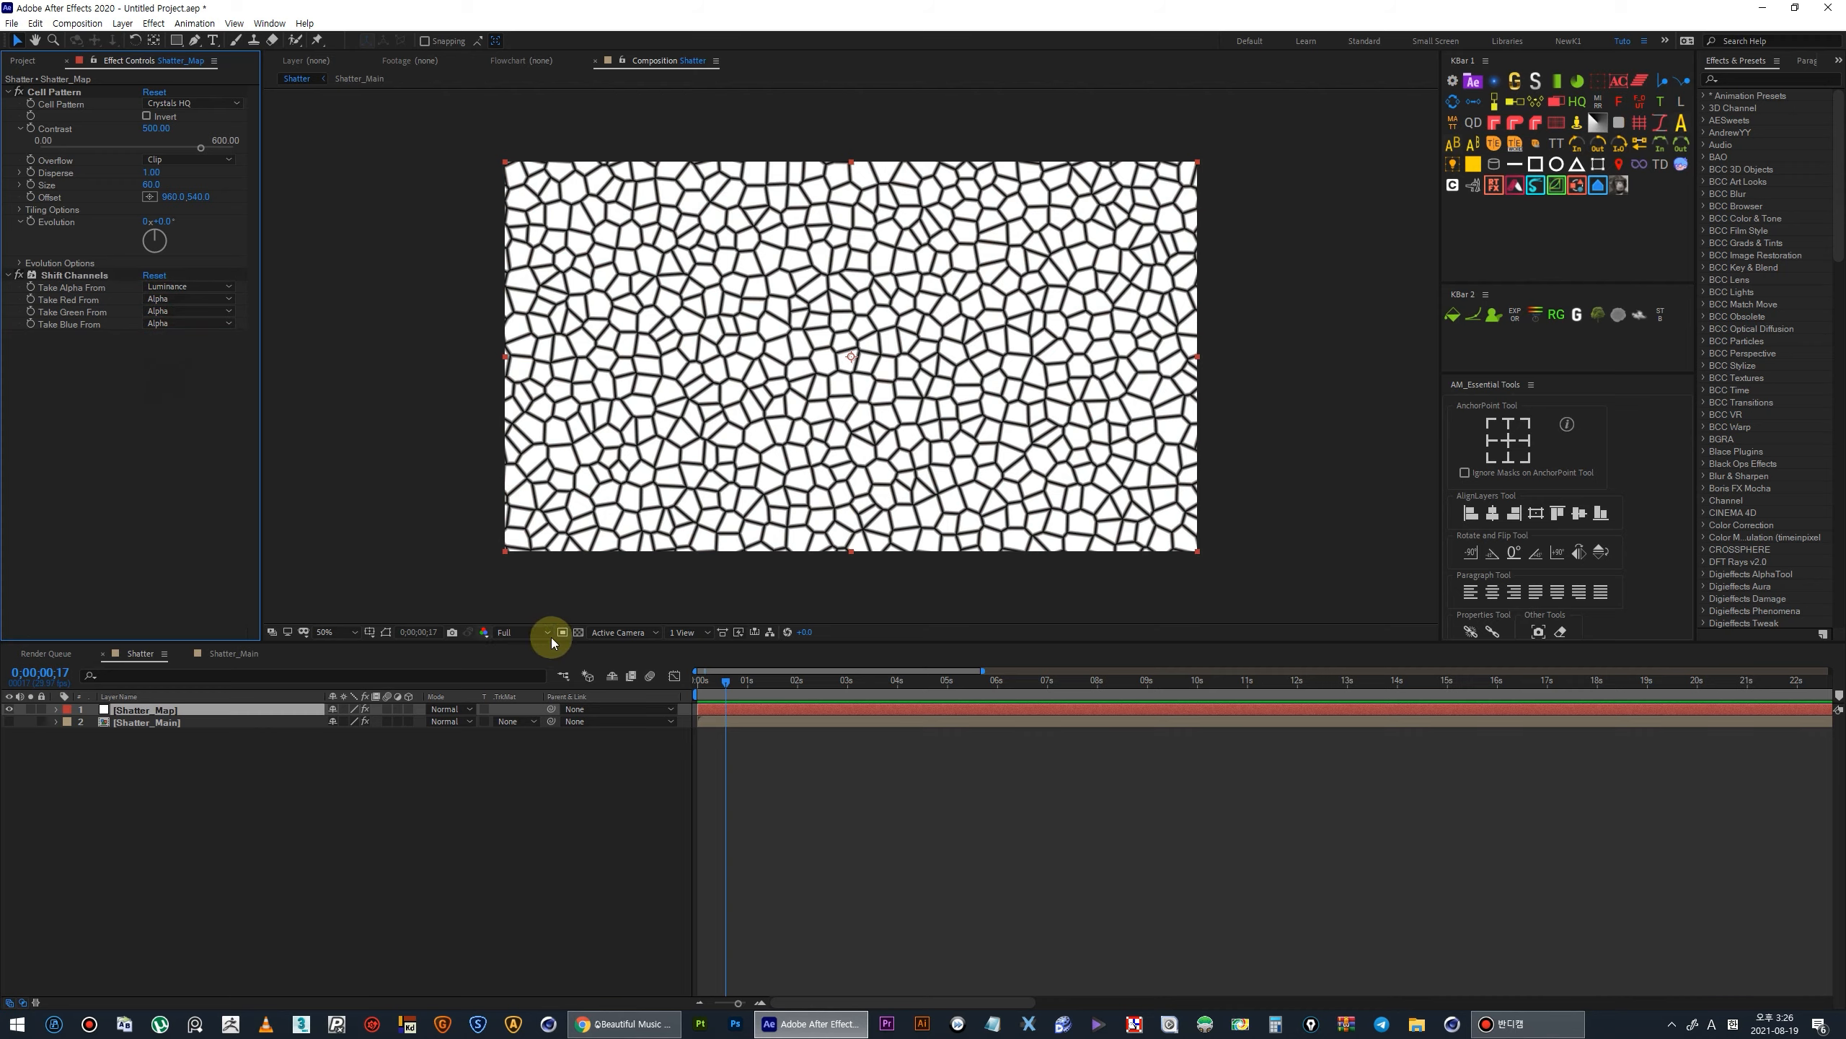
Compare the Shatter_Map cell pattern with the transparency grid on and off.
click(579, 632)
click(578, 632)
click(579, 632)
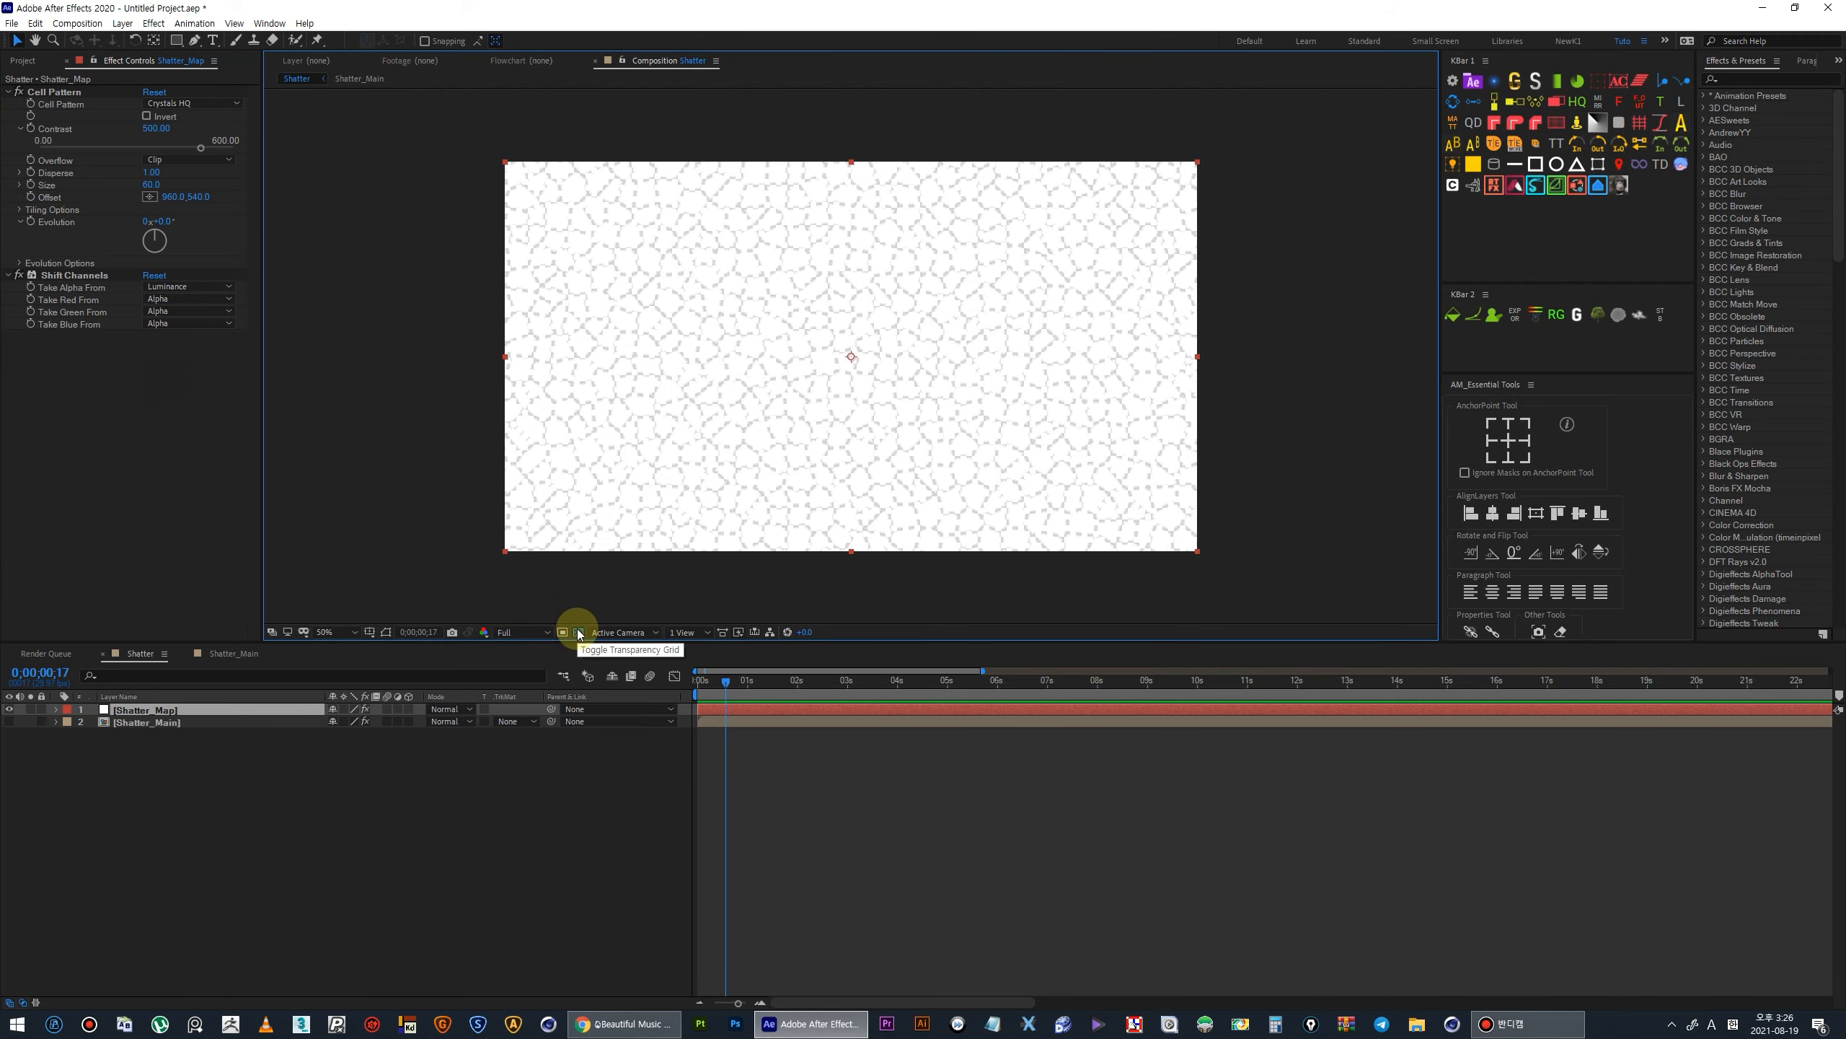
click(578, 632)
click(579, 632)
click(579, 632)
Apply a Curves effect to Shatter_Map and bend its Alpha channel curve steeply downward.
click(201, 709)
right_click(201, 710)
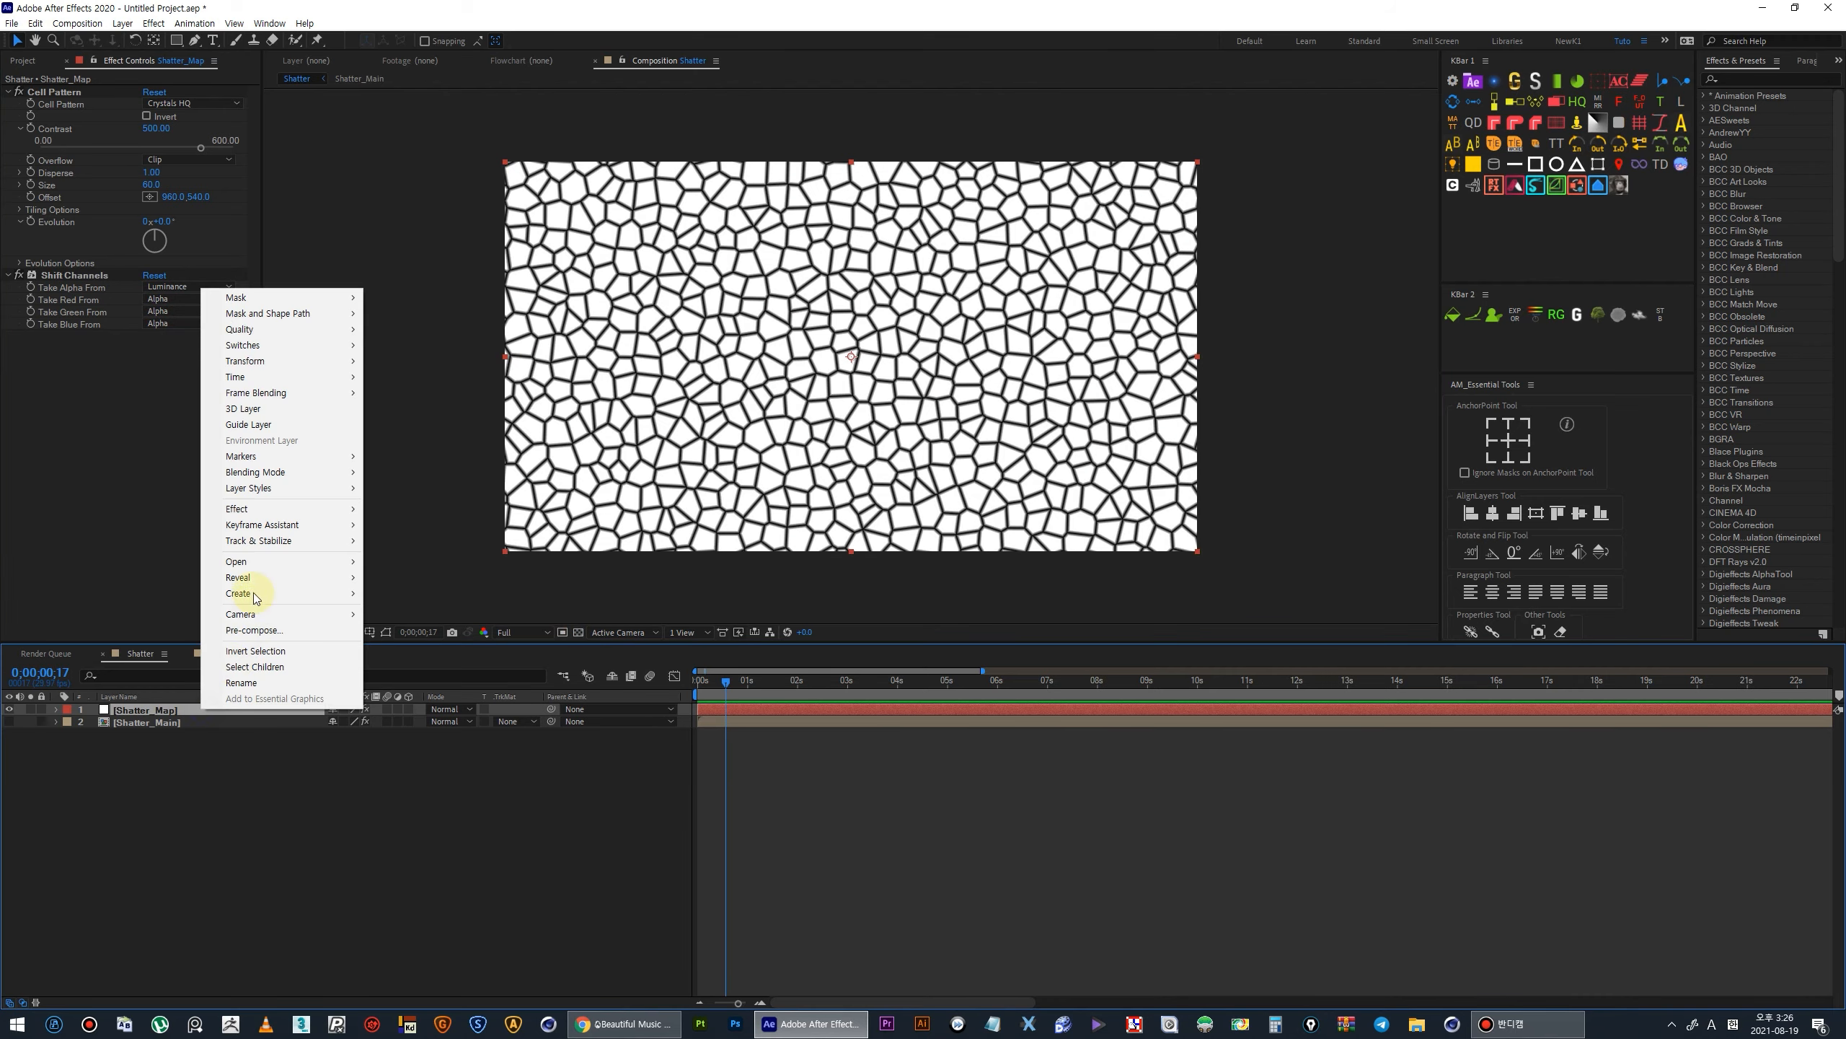
mouse_move(335, 509)
mouse_move(492, 615)
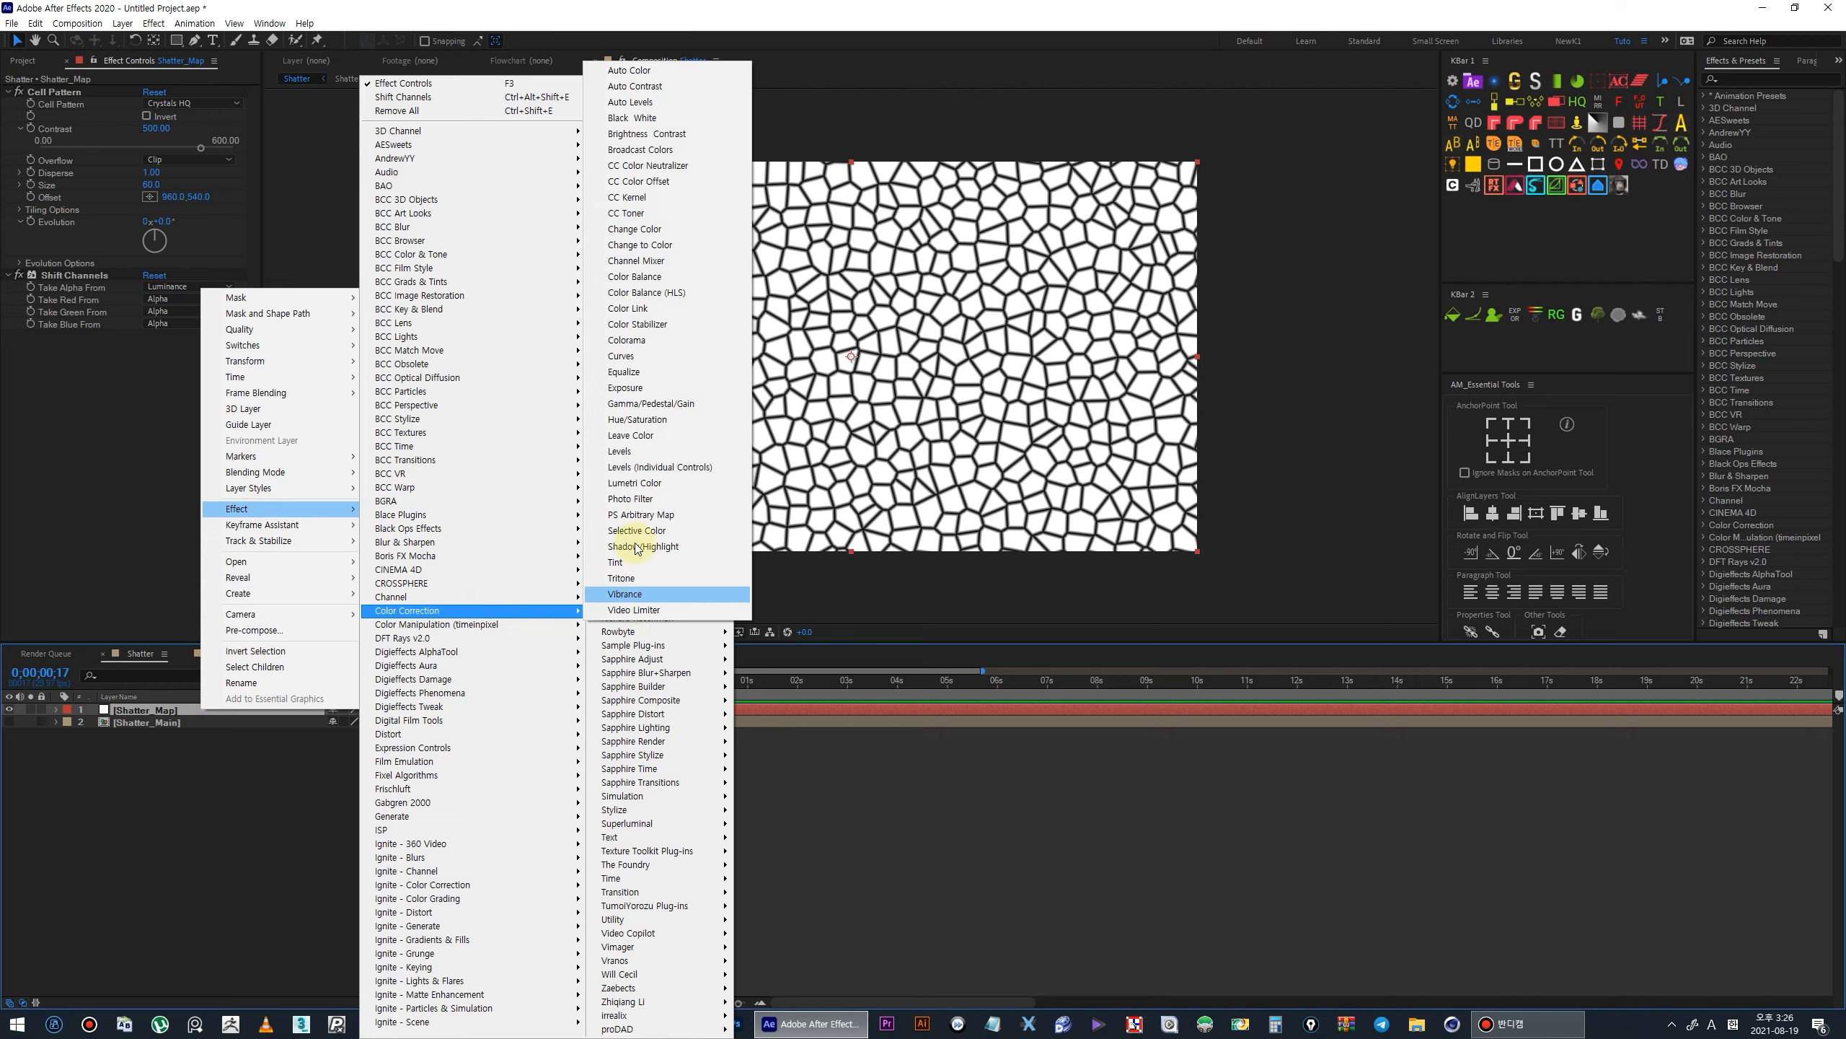
click(625, 363)
click(186, 347)
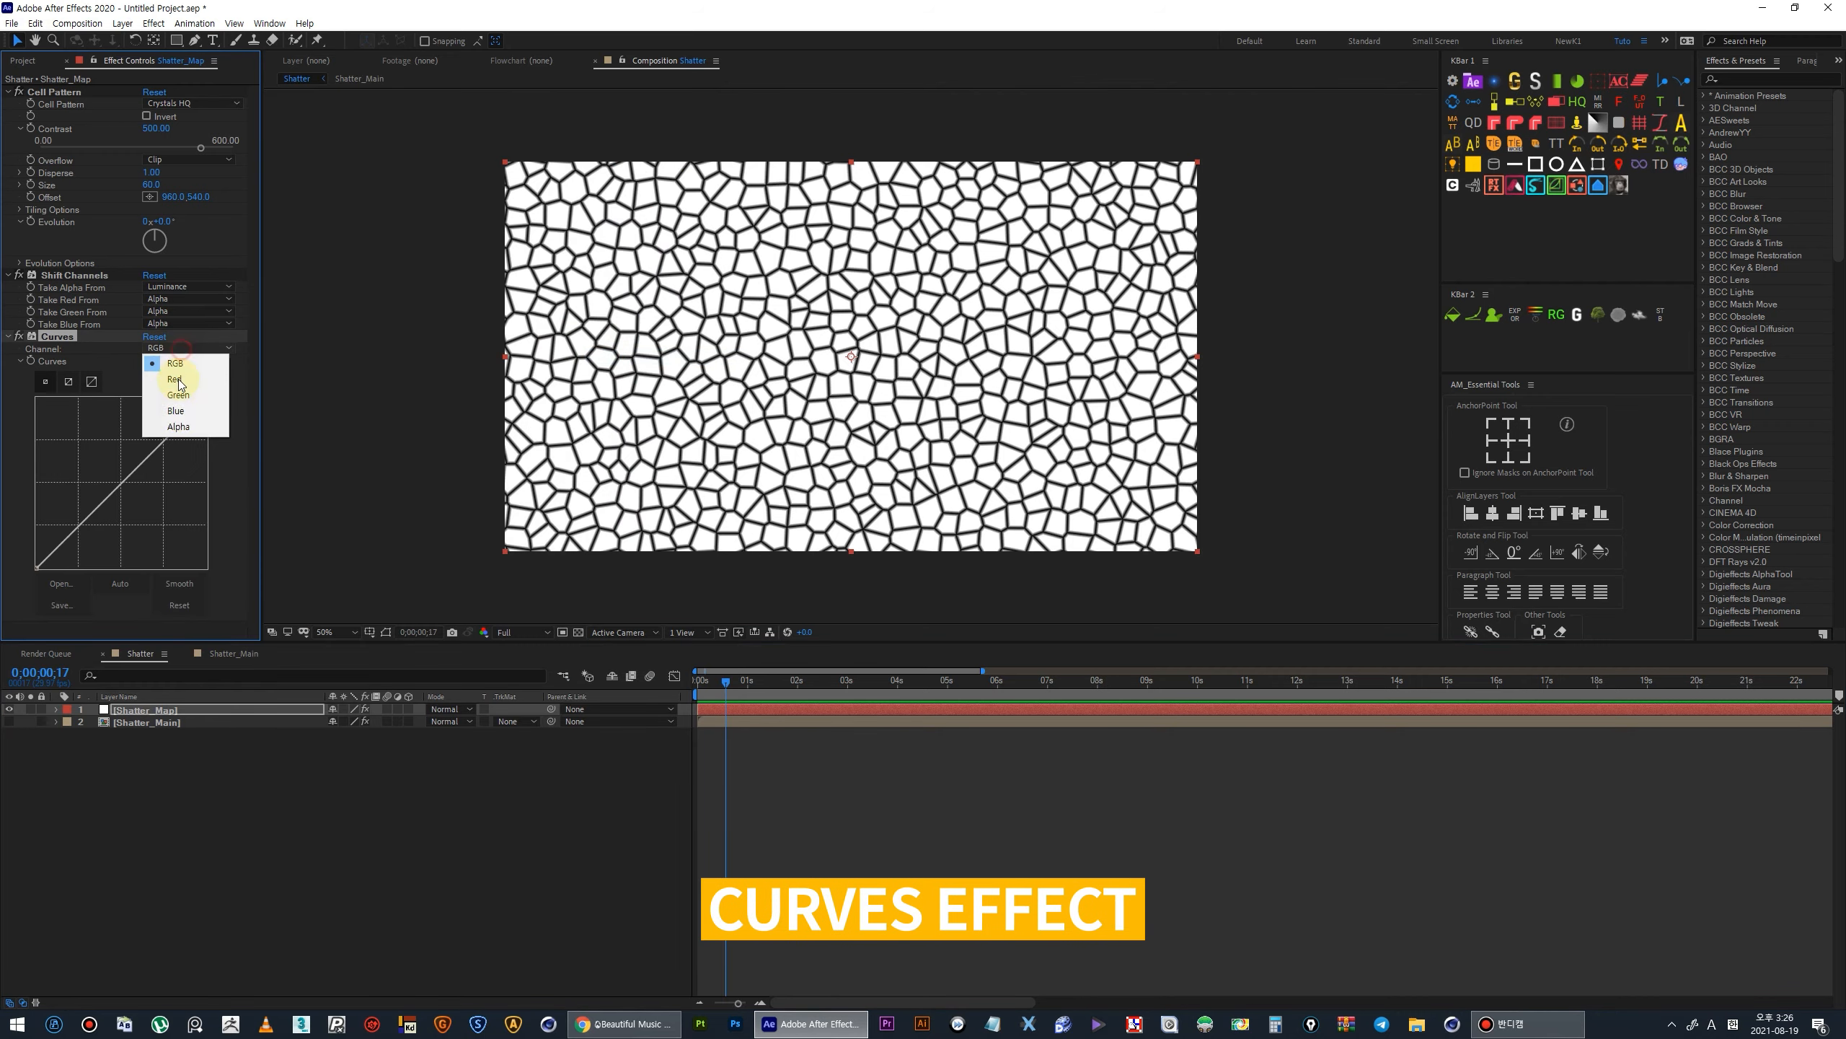
click(174, 431)
drag(165, 441, 178, 510)
Raise the Cell Pattern contrast on Shatter_Map to 1030 for thinner gaps between the cells.
scroll(634, 429, up, 1)
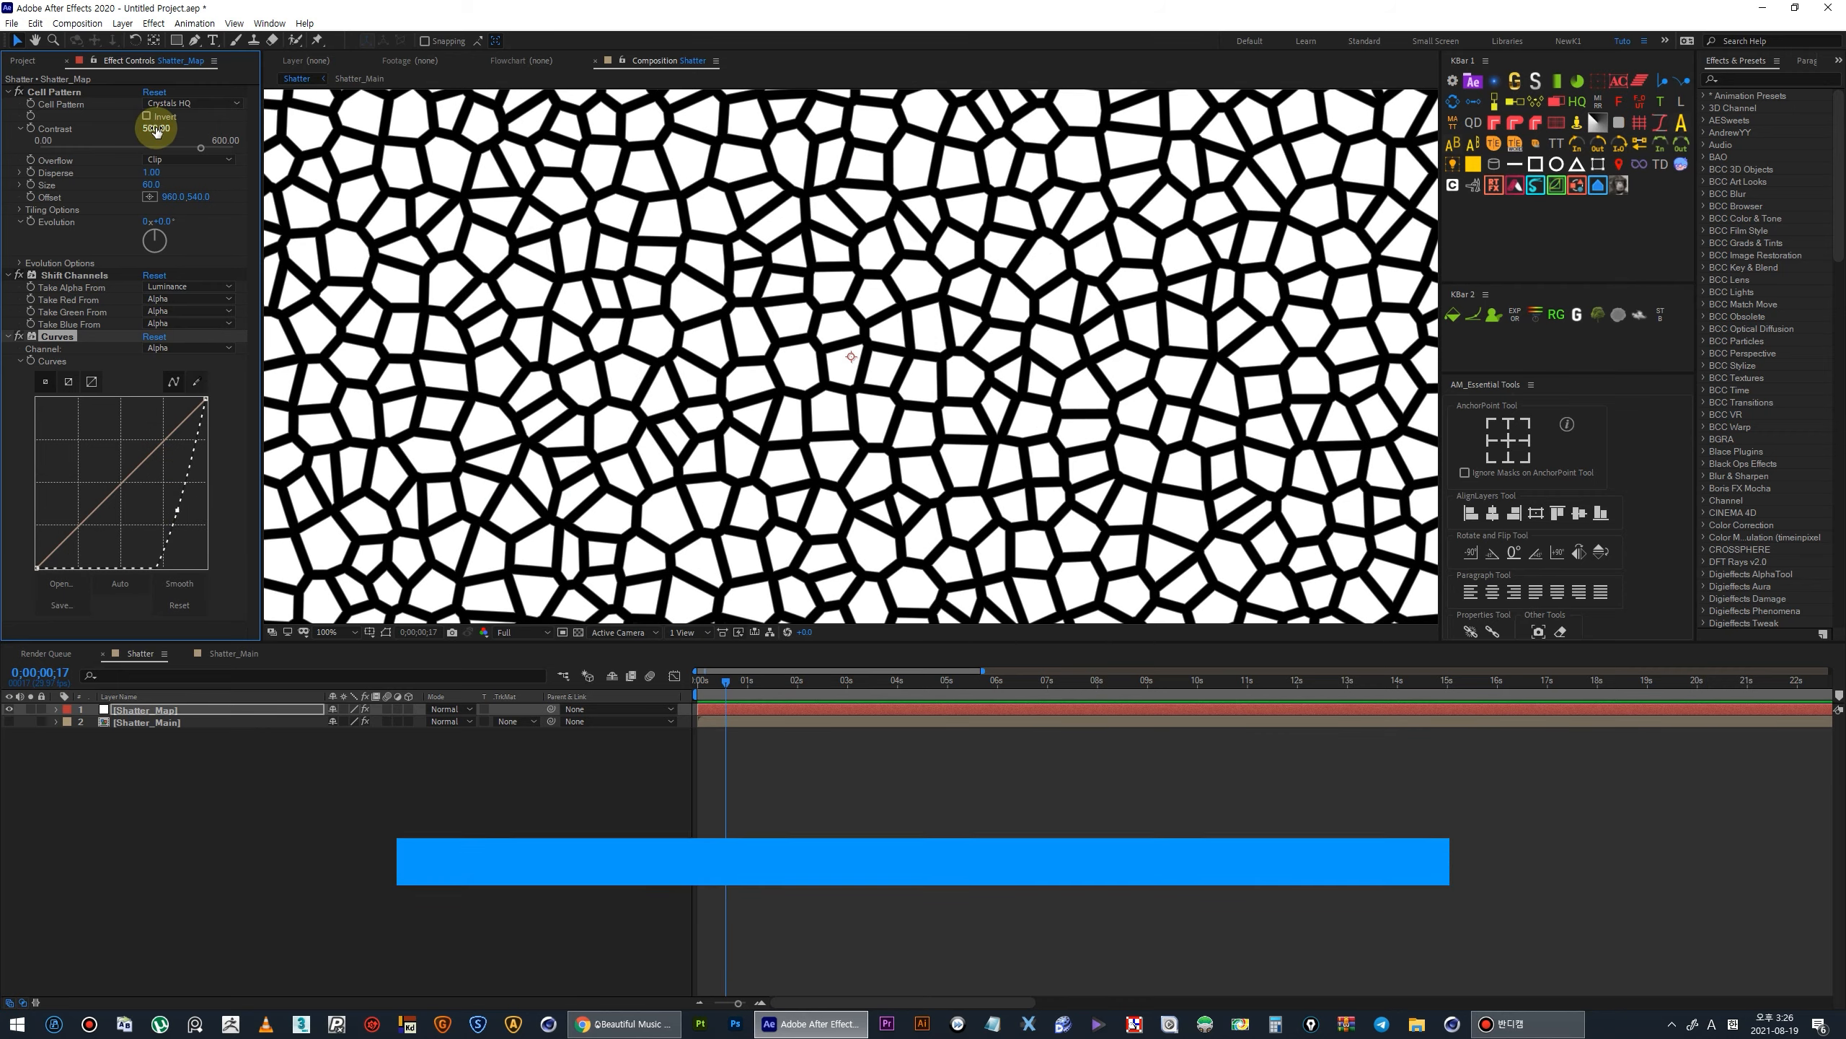
drag(157, 128, 240, 210)
scroll(541, 318, down, 1)
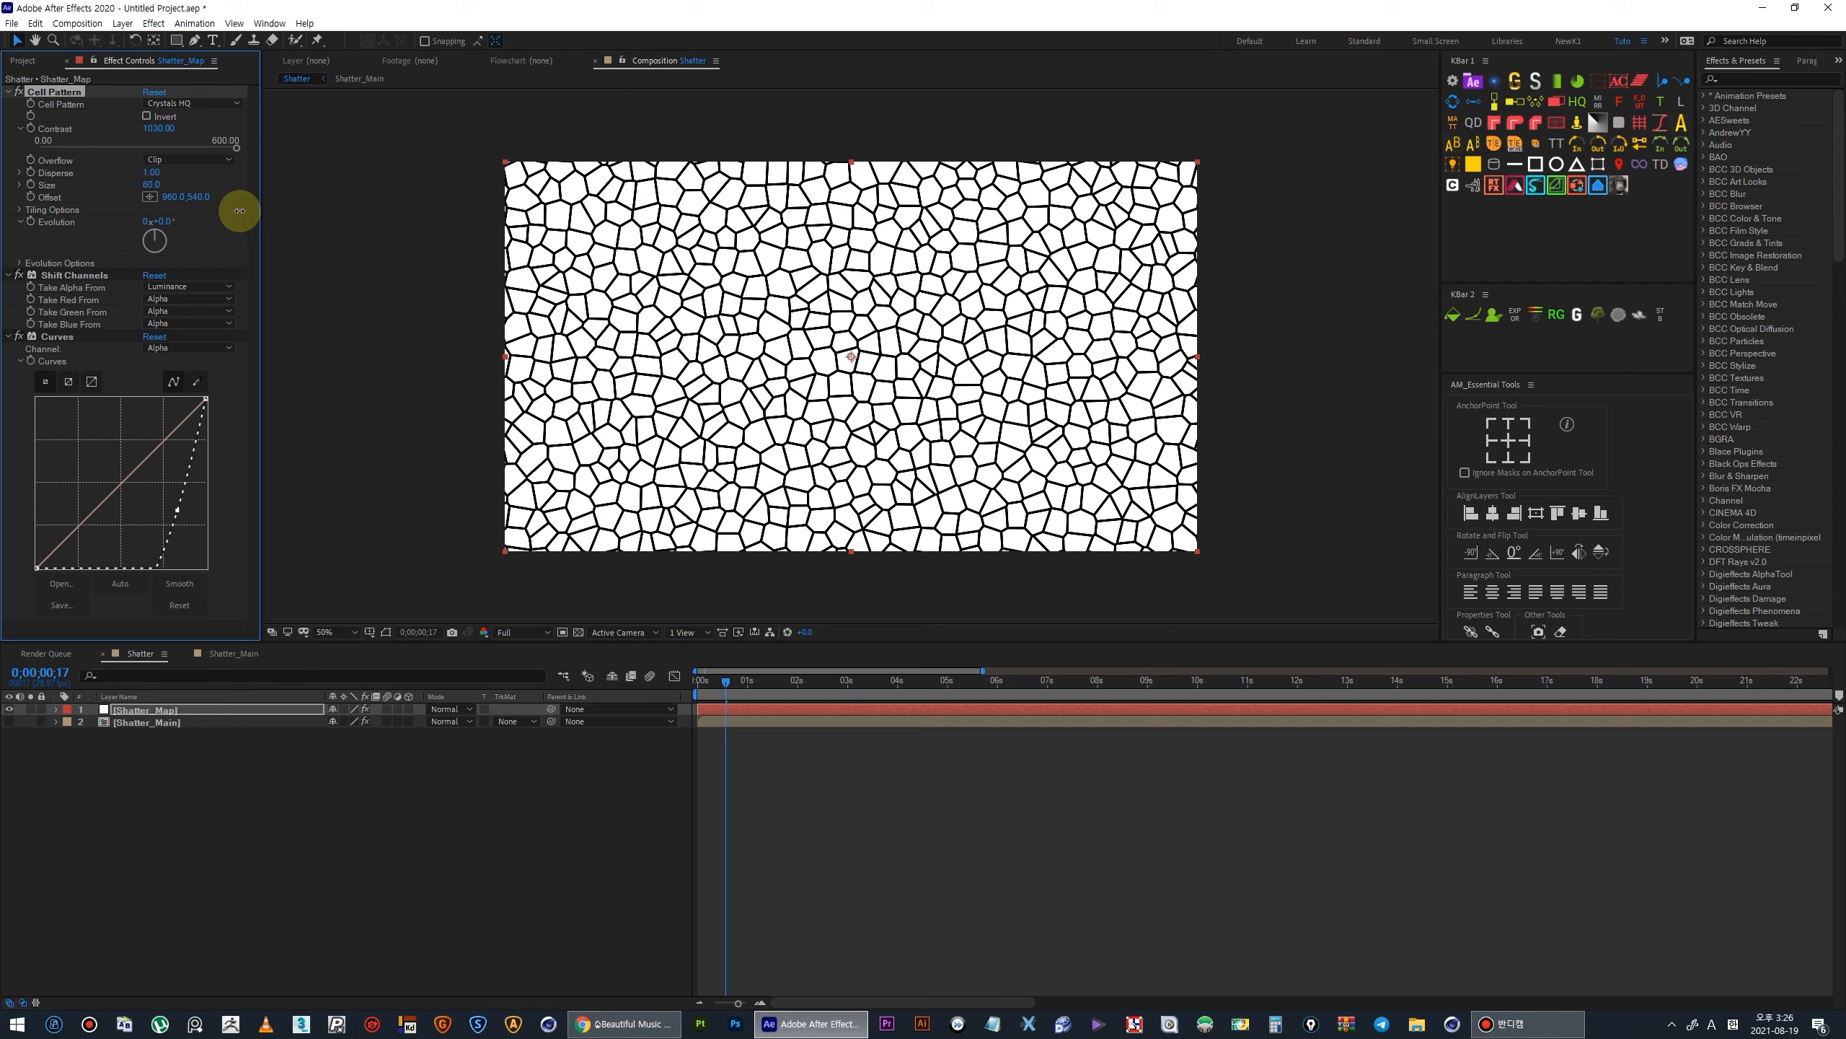
click(411, 885)
Pre-compose the Shatter_Map layer under the name Shatter_Map, moving all attributes into the new composition.
click(125, 712)
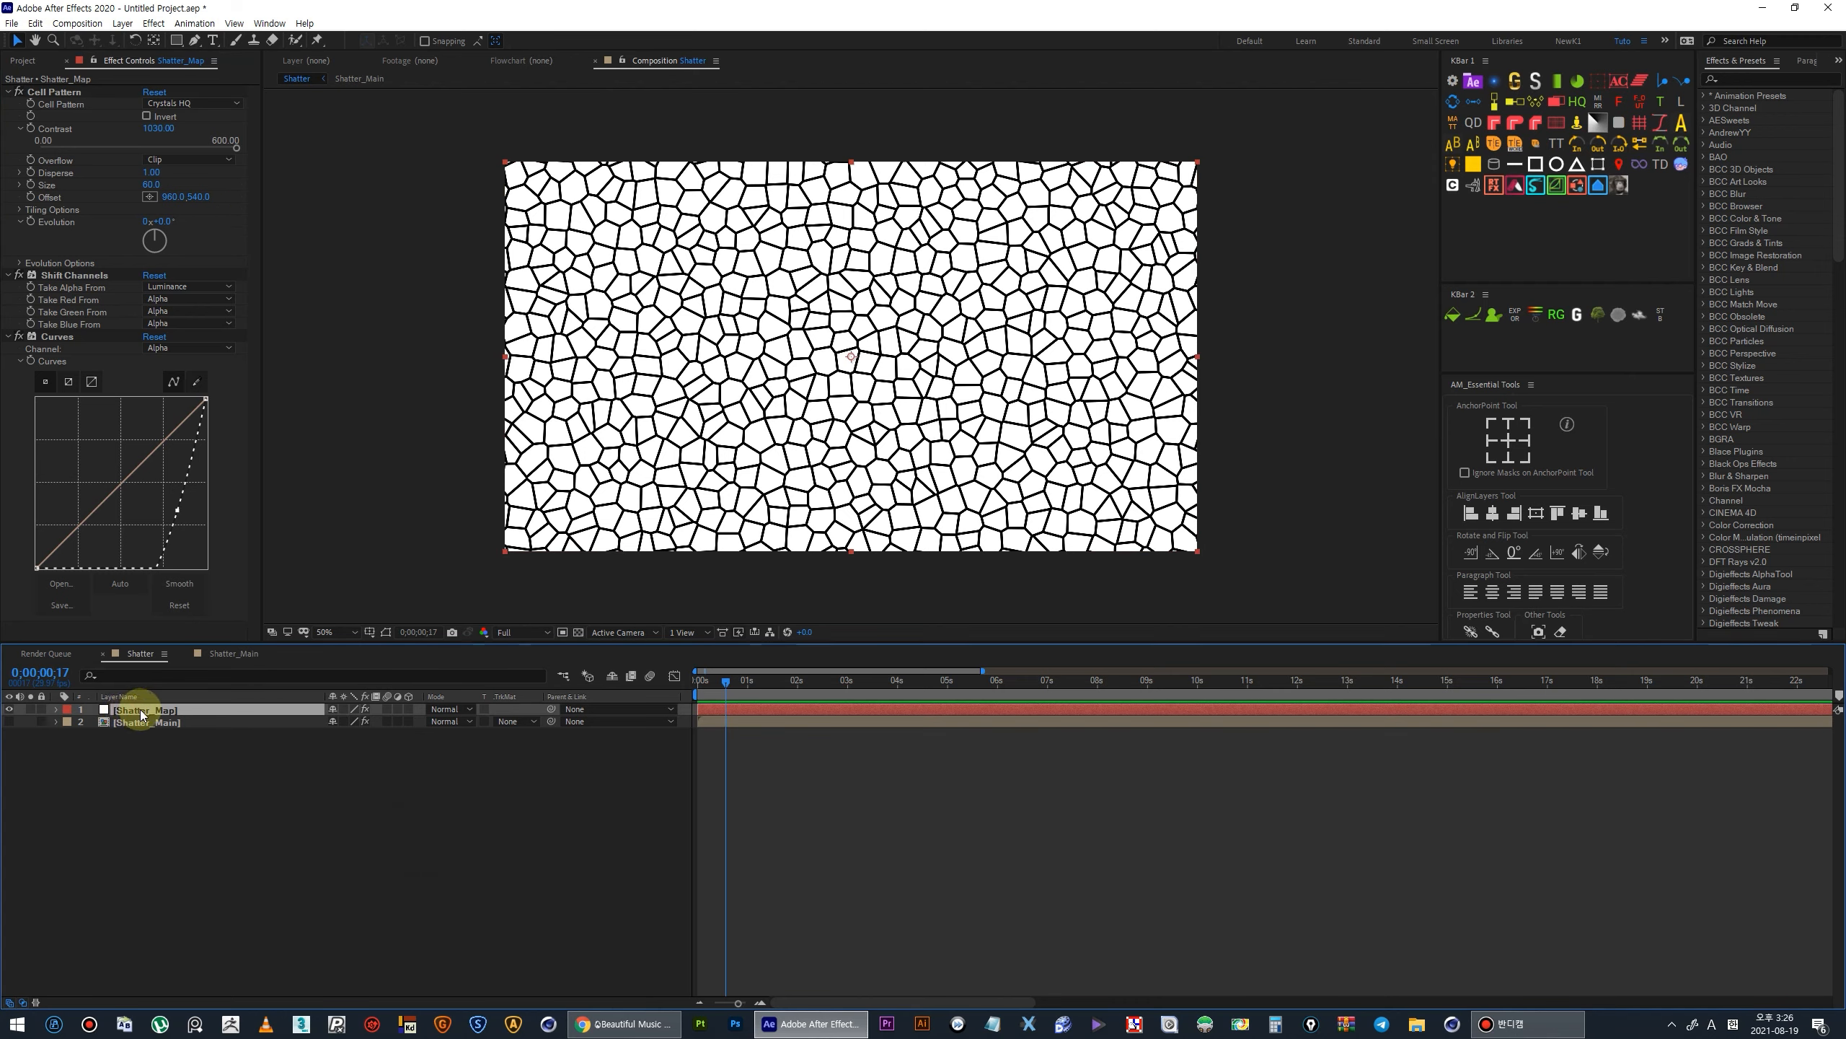
right_click(143, 715)
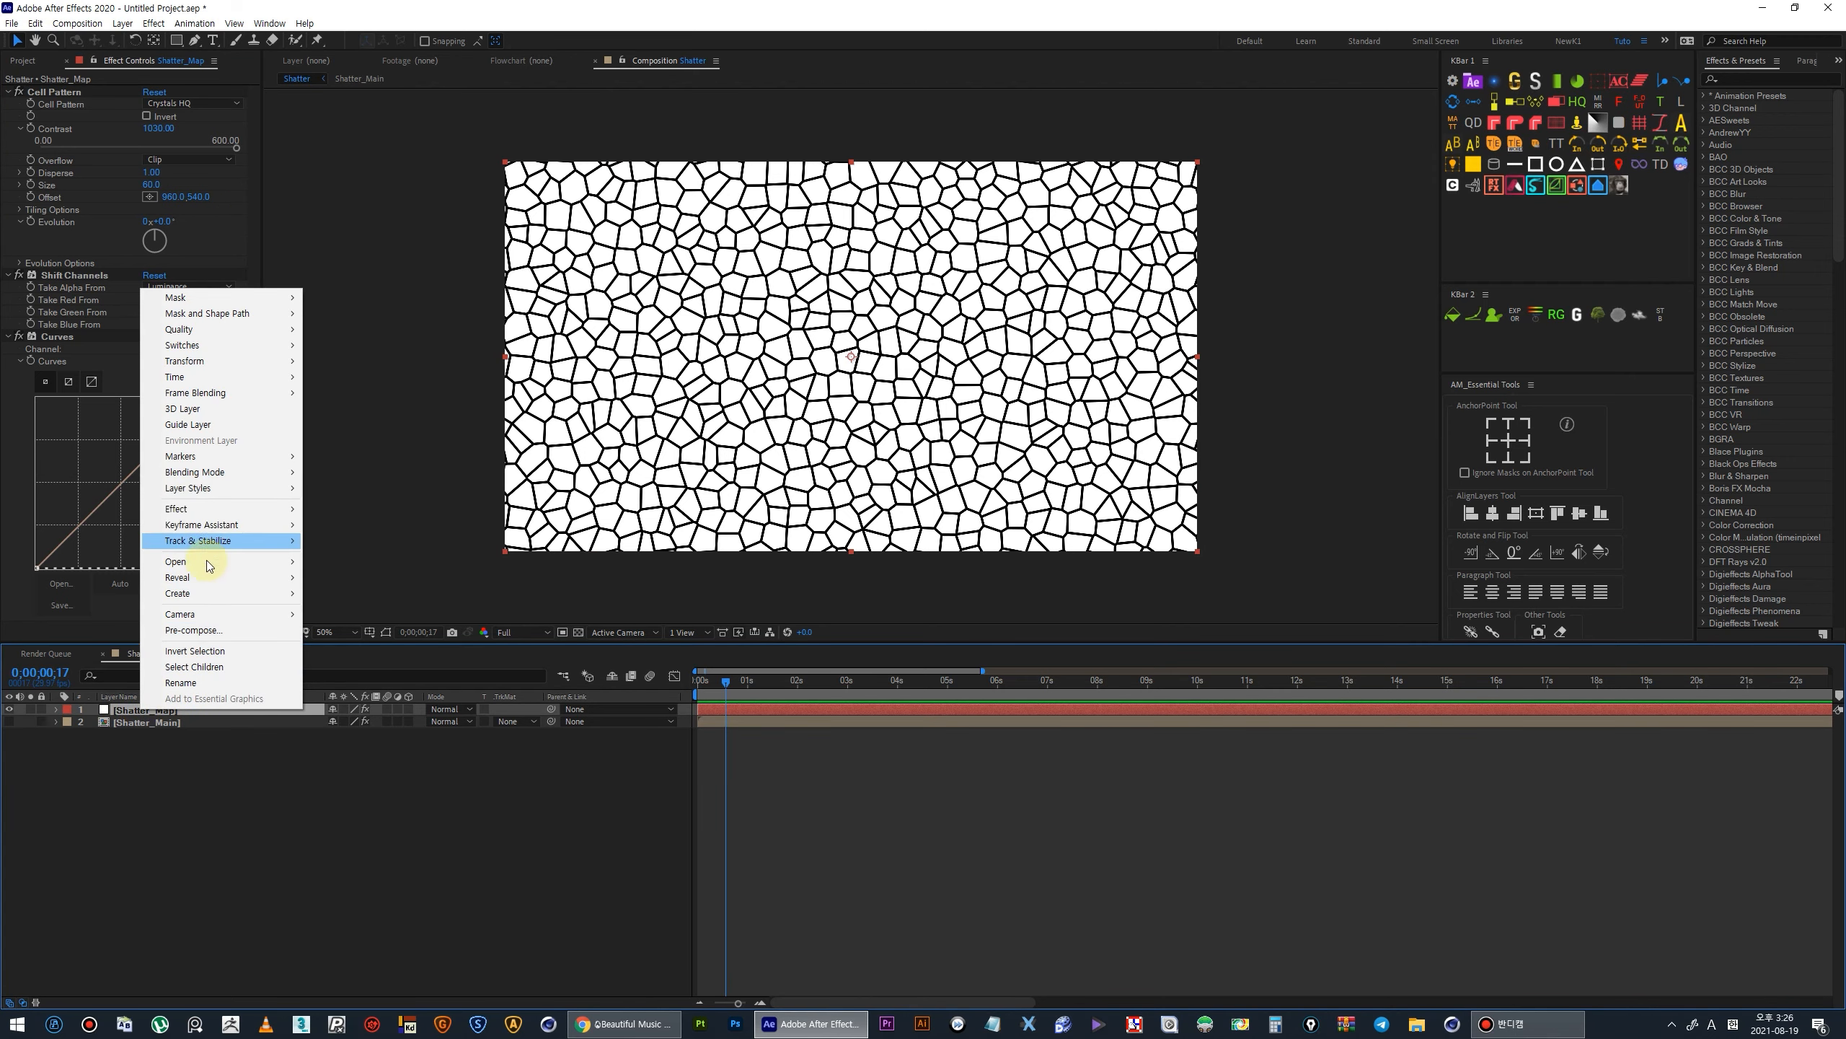
click(212, 630)
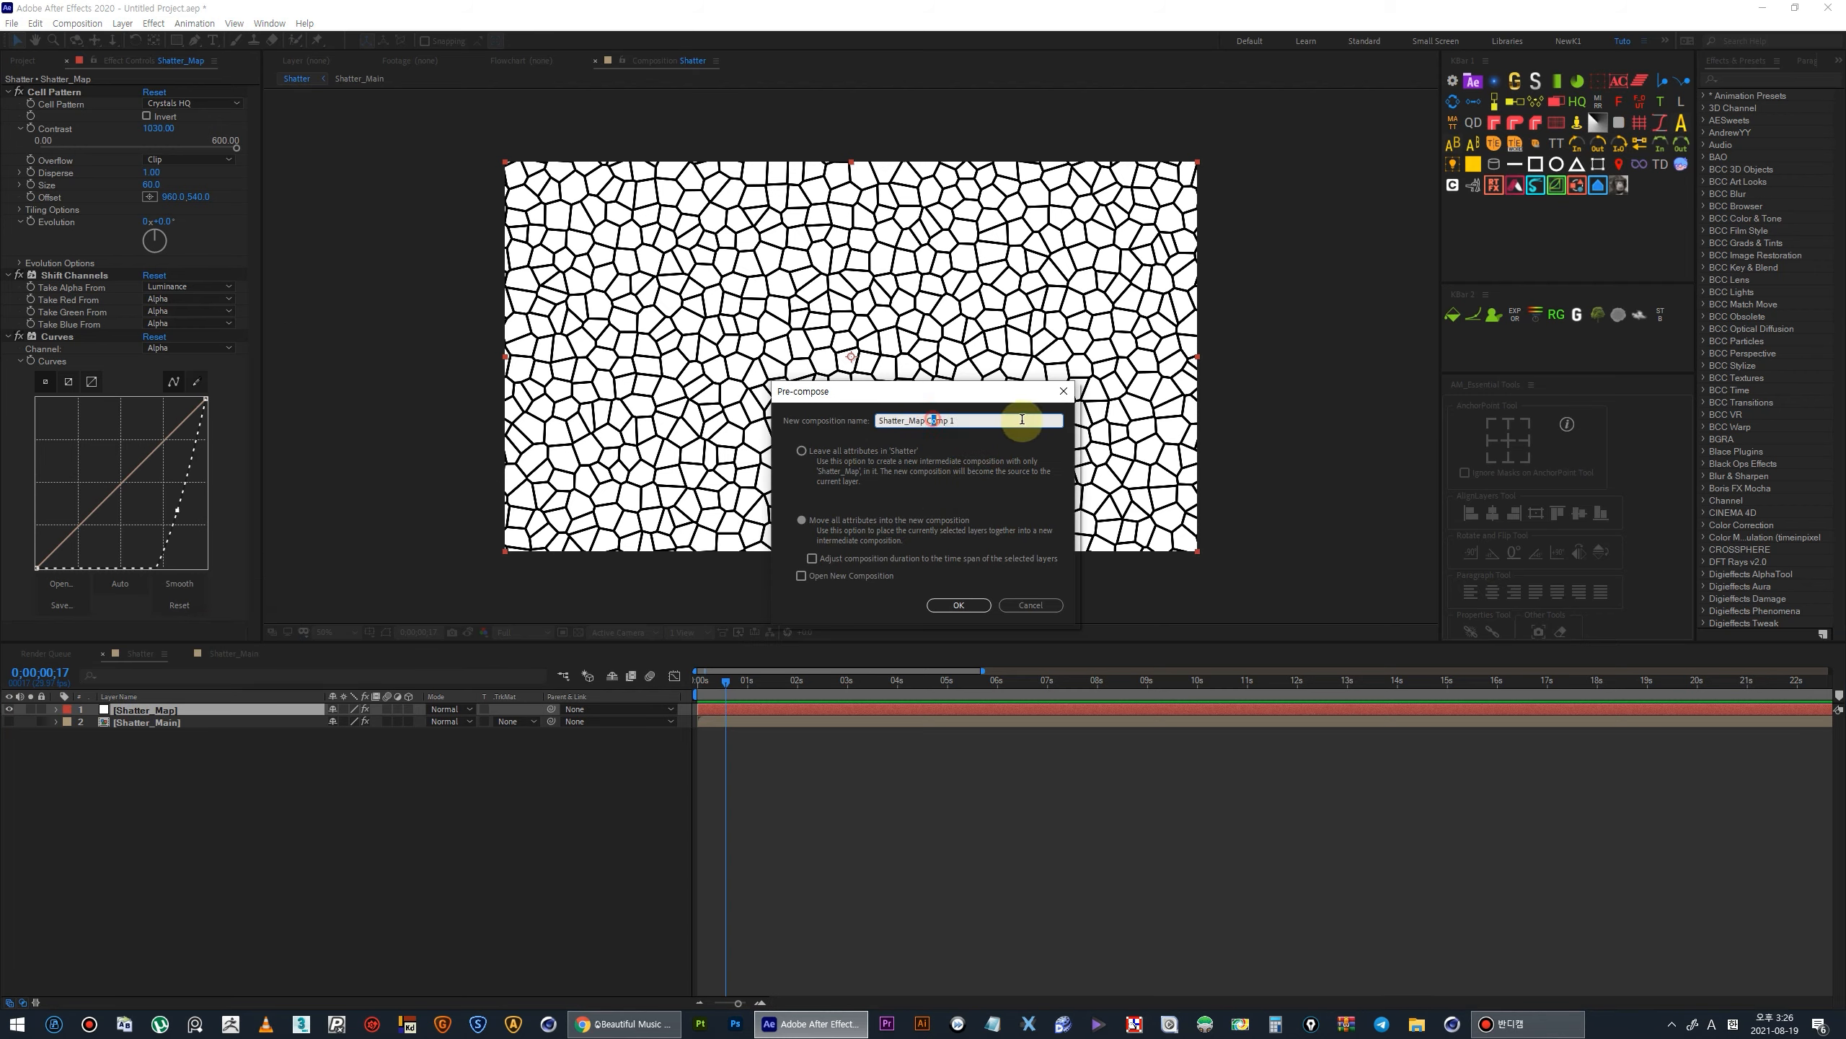
click(986, 609)
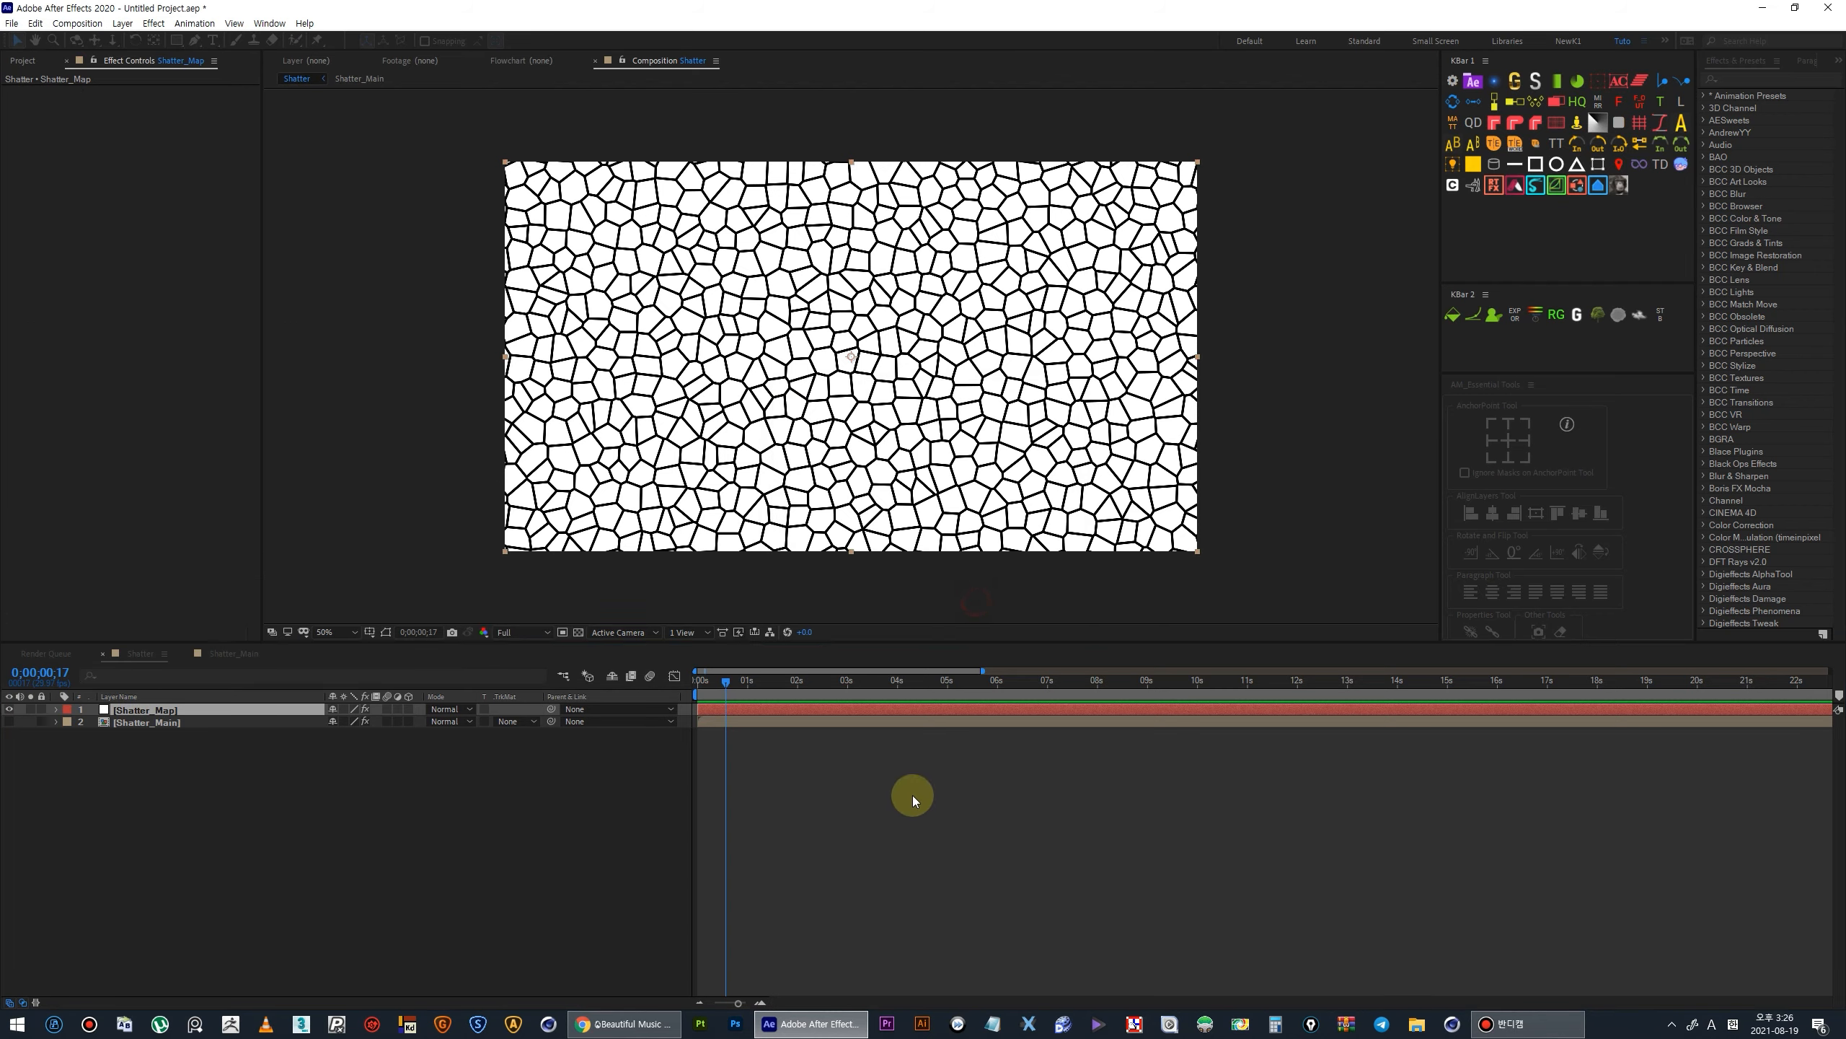
click(913, 795)
Place Shatter_Map below Shatter_Main, leave only Shatter_Main visible and give Shatter_Map an orange label.
drag(160, 711, 155, 750)
click(9, 721)
click(67, 721)
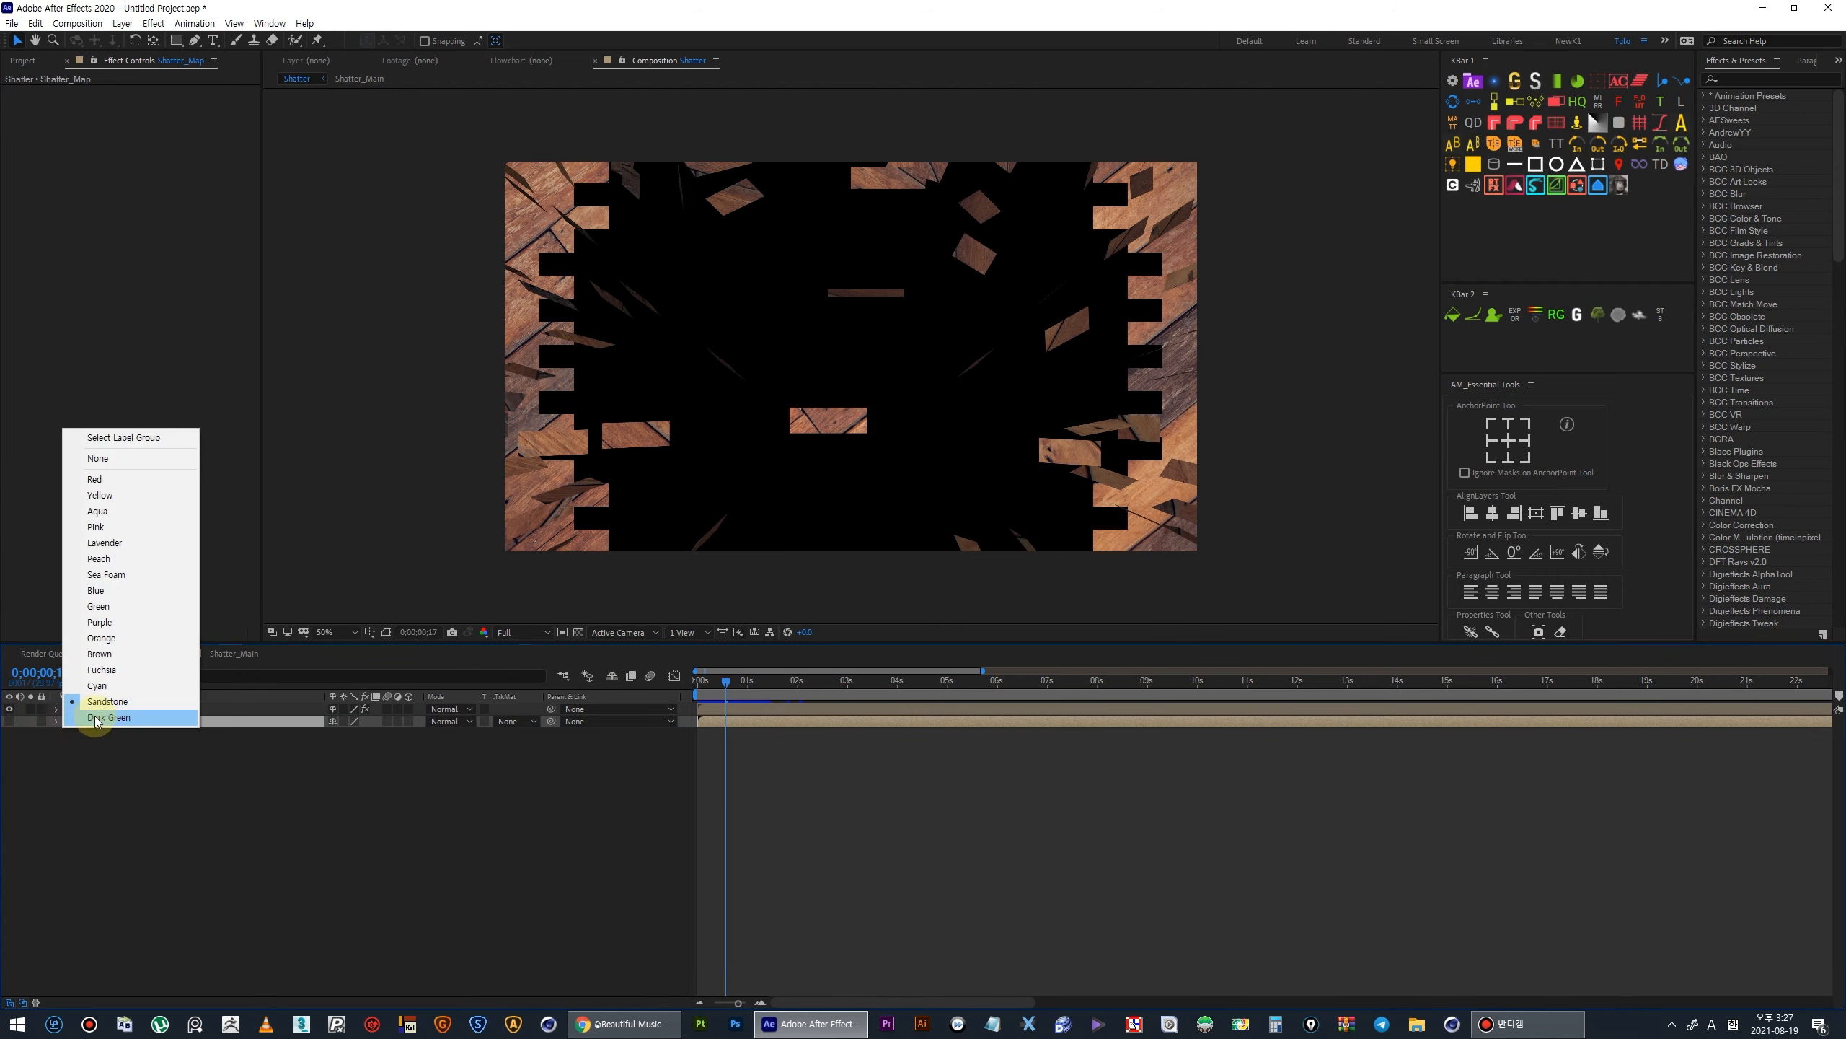
click(101, 637)
click(118, 790)
Set the Shatter effect's pattern on Shatter_Main to Custom, with Shatter_Map as the custom shatter map.
click(93, 709)
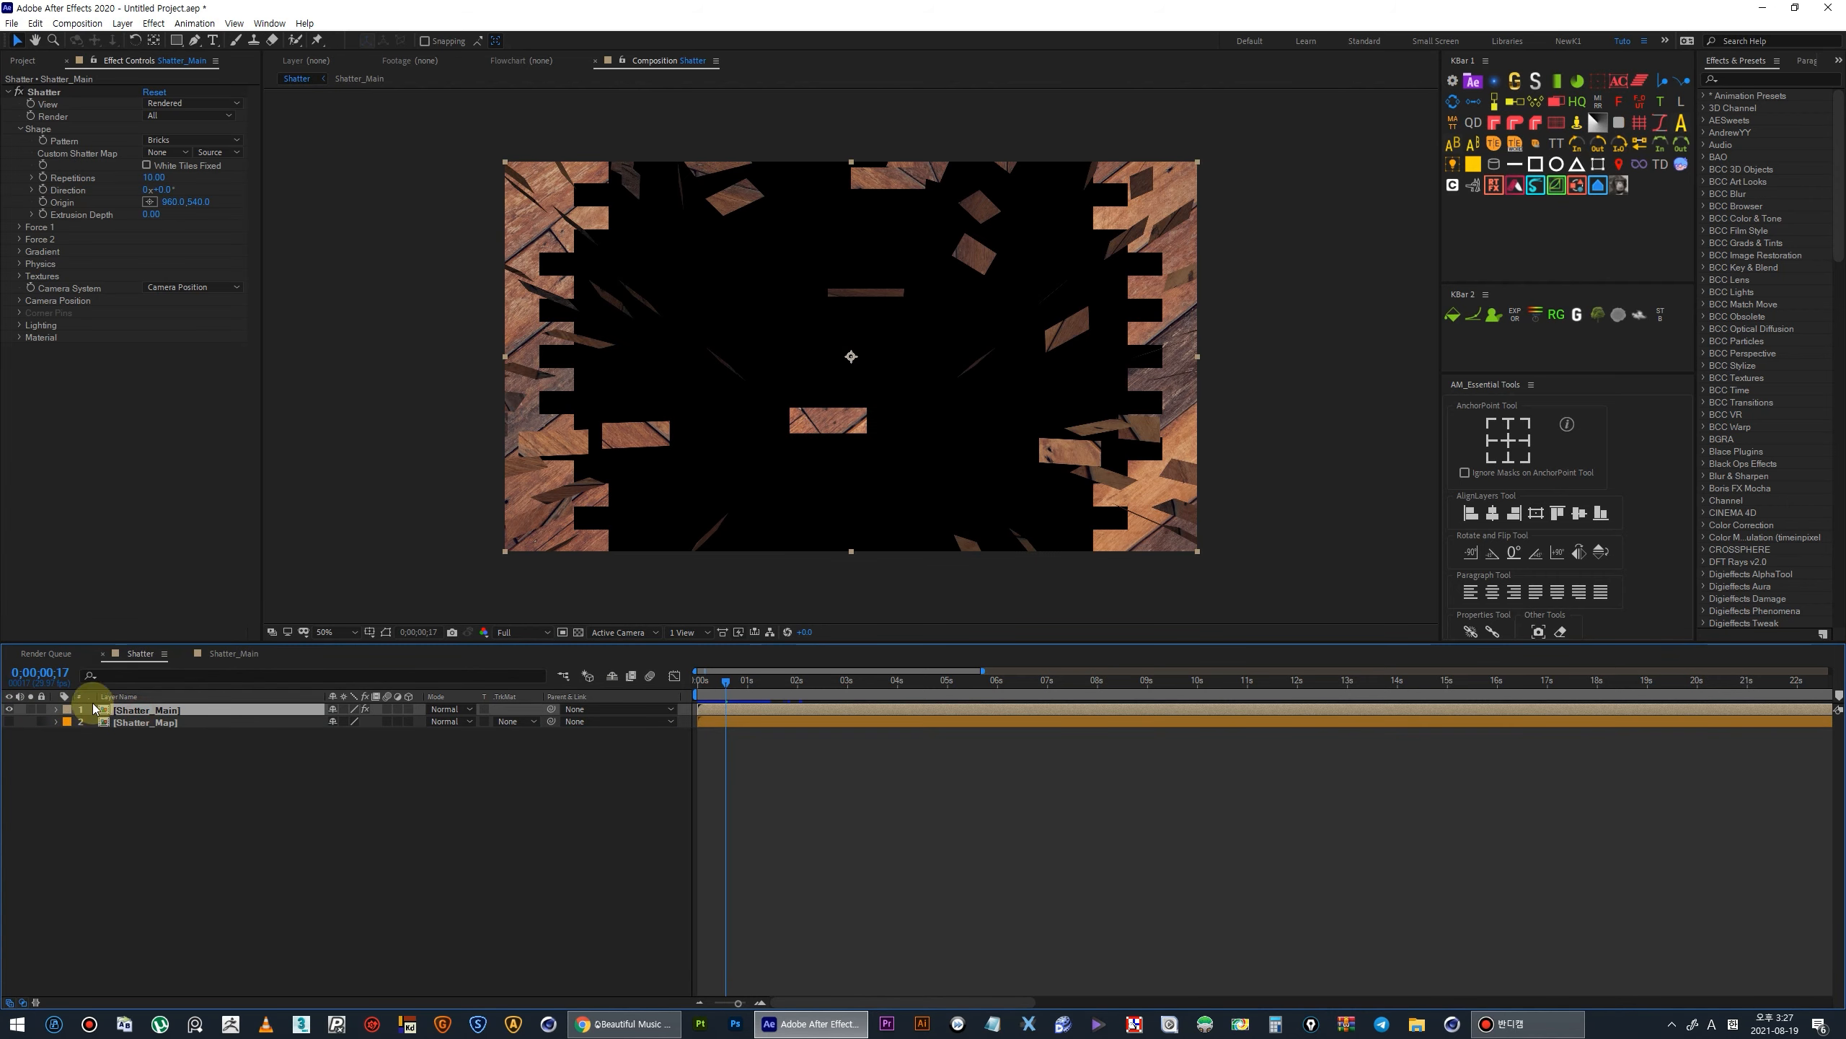
click(175, 140)
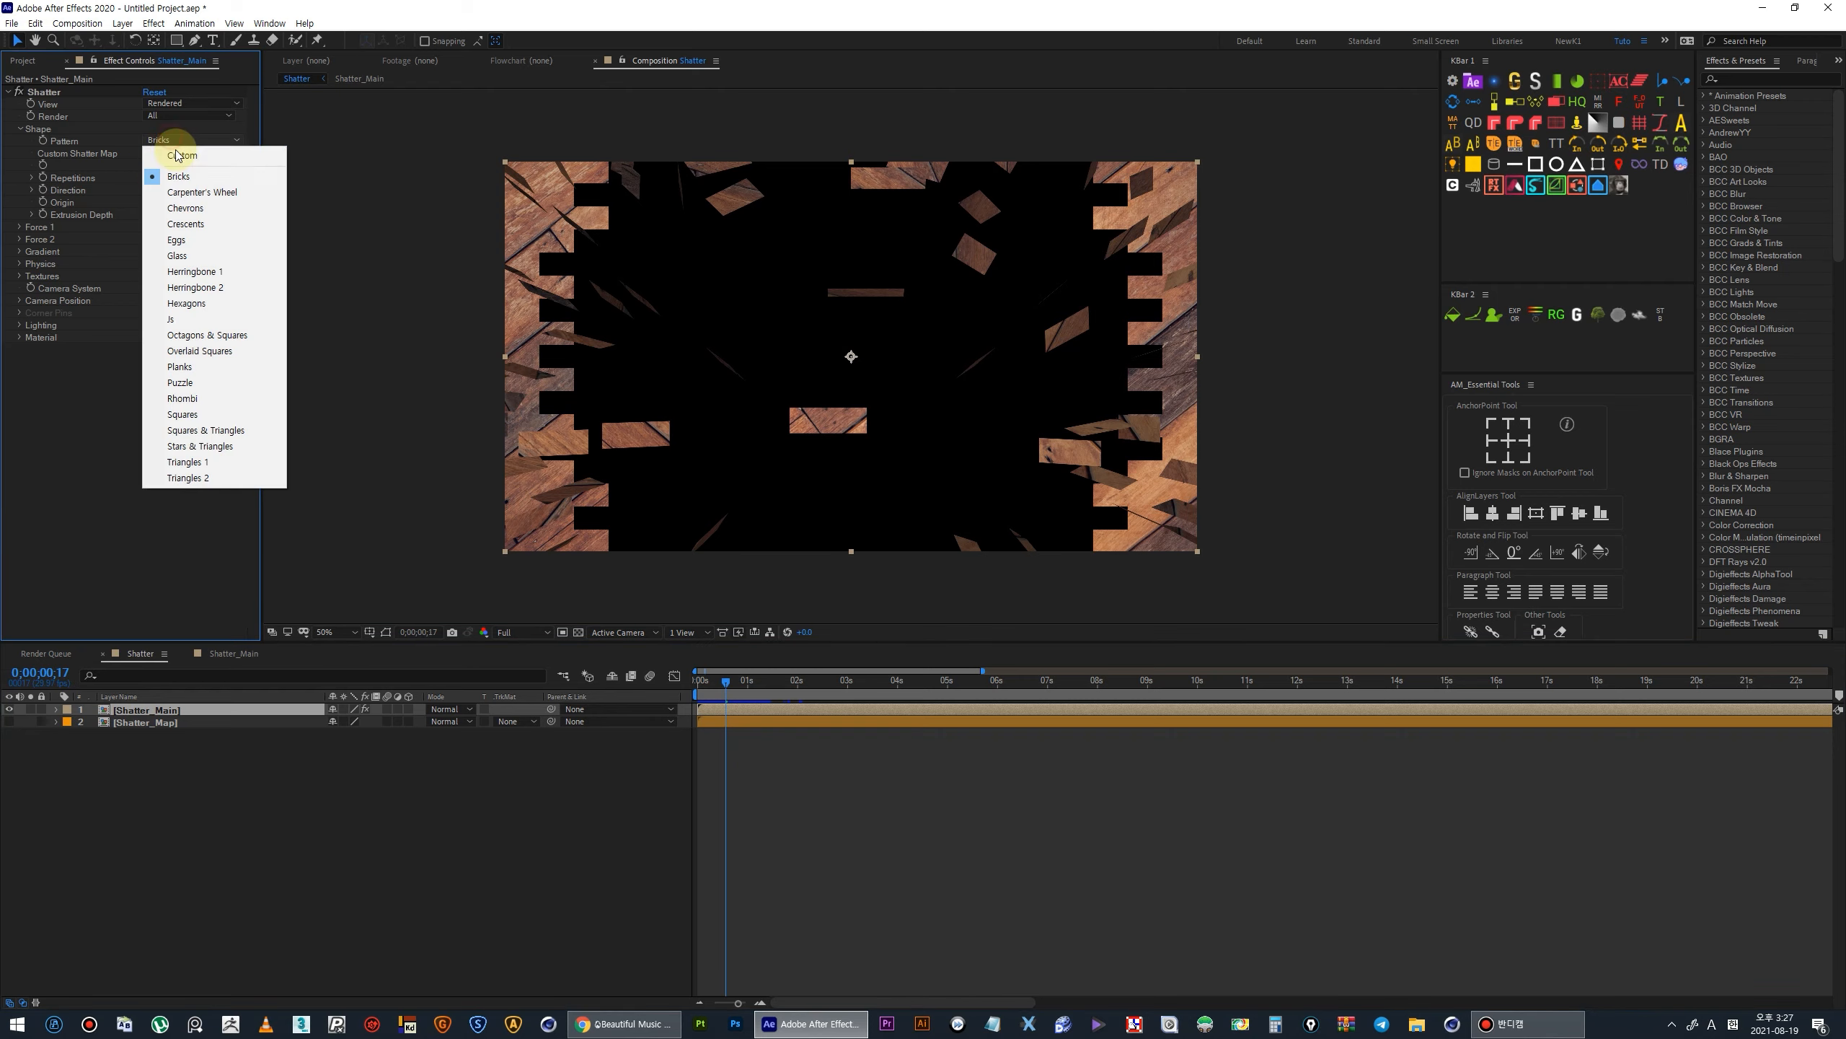
click(175, 137)
click(163, 153)
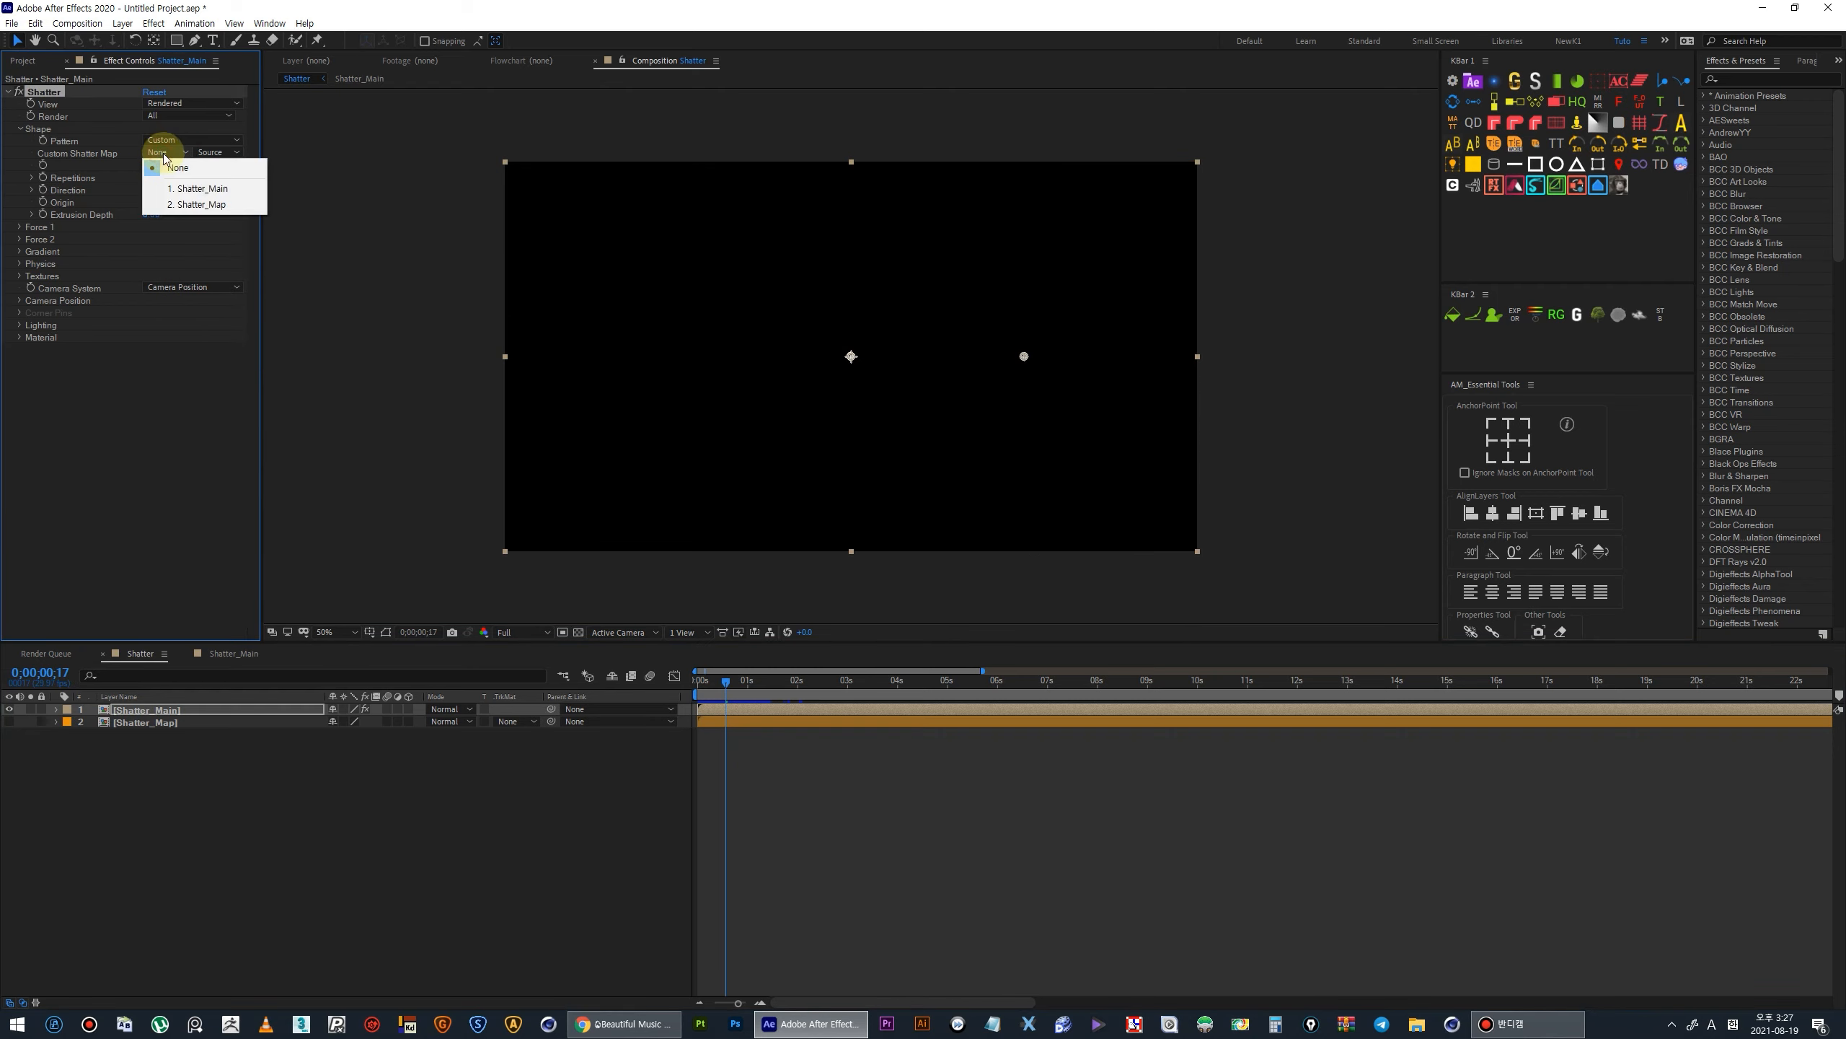
click(191, 204)
Preview the start of the timeline to check the custom-shaped shatter fragments.
drag(705, 680, 691, 691)
key(space)
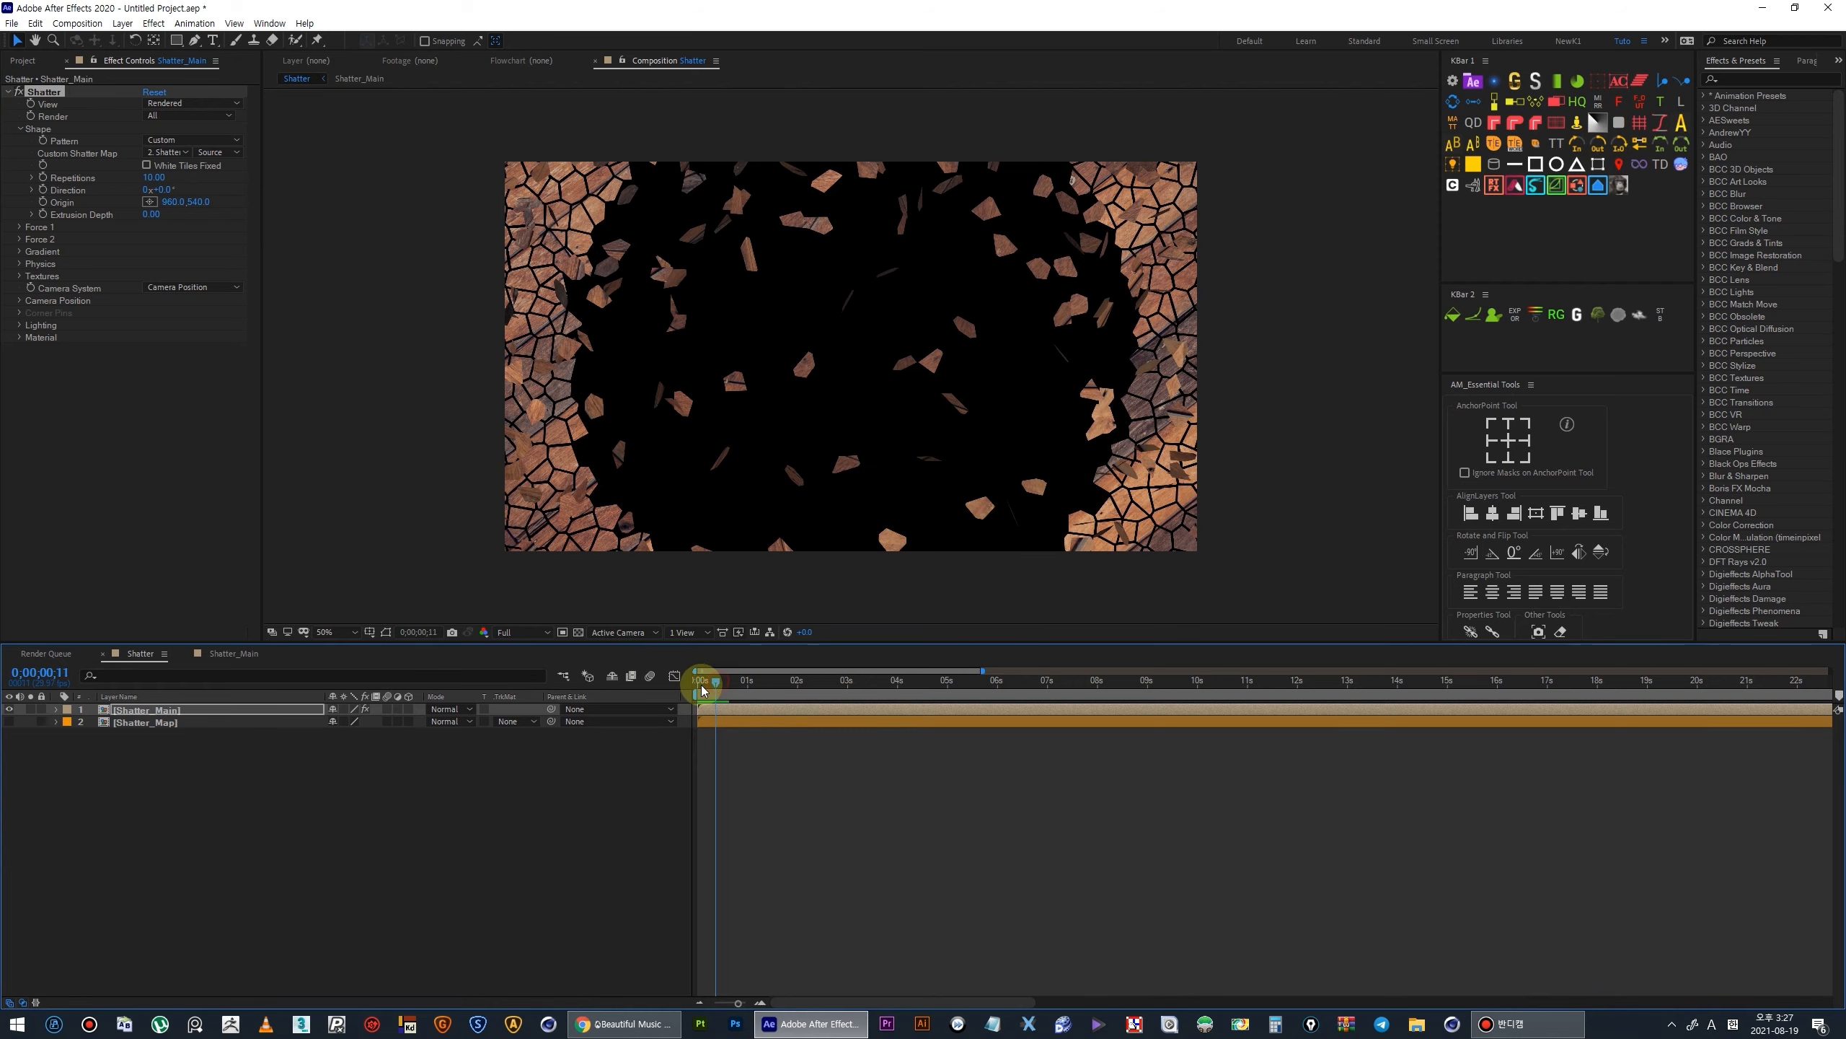
mouse_move(702, 689)
mouse_down()
mouse_move(730, 700)
mouse_move(710, 706)
mouse_up()
click(350, 820)
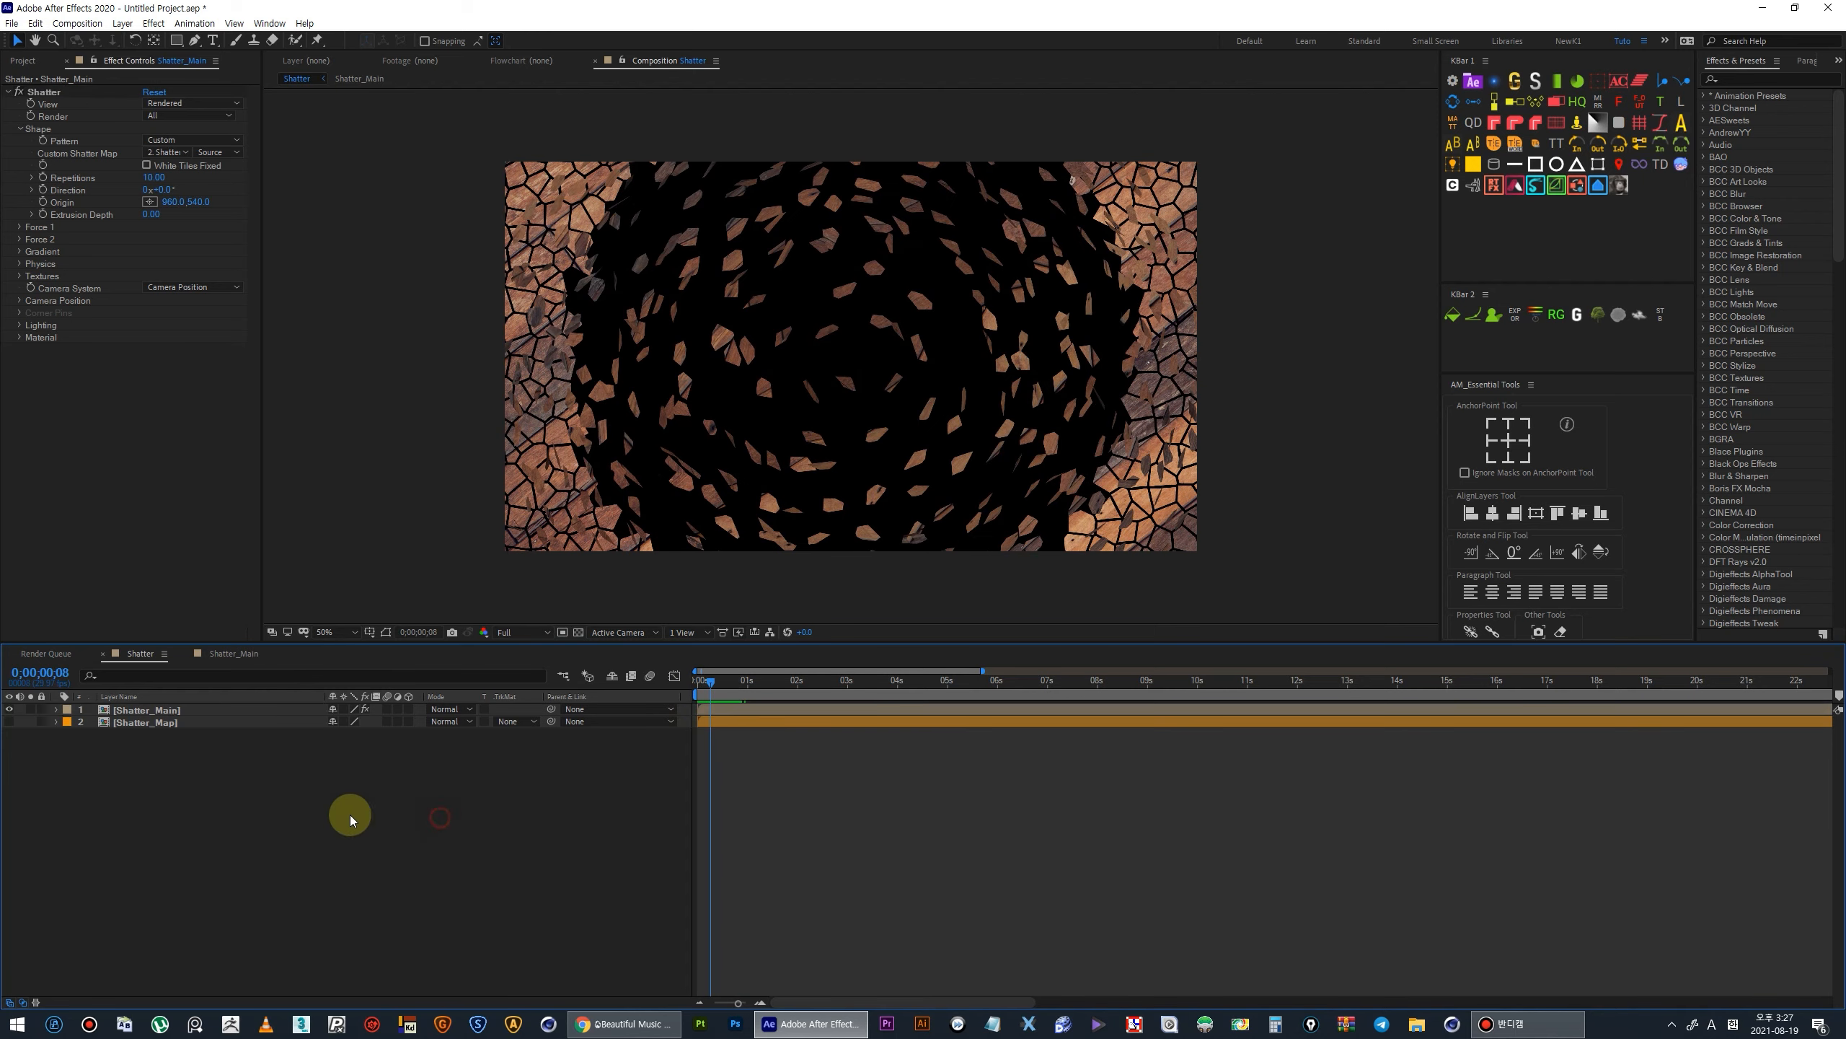
Reveal the Shatter_Main composition in the project and duplicate it.
click(119, 724)
click(132, 710)
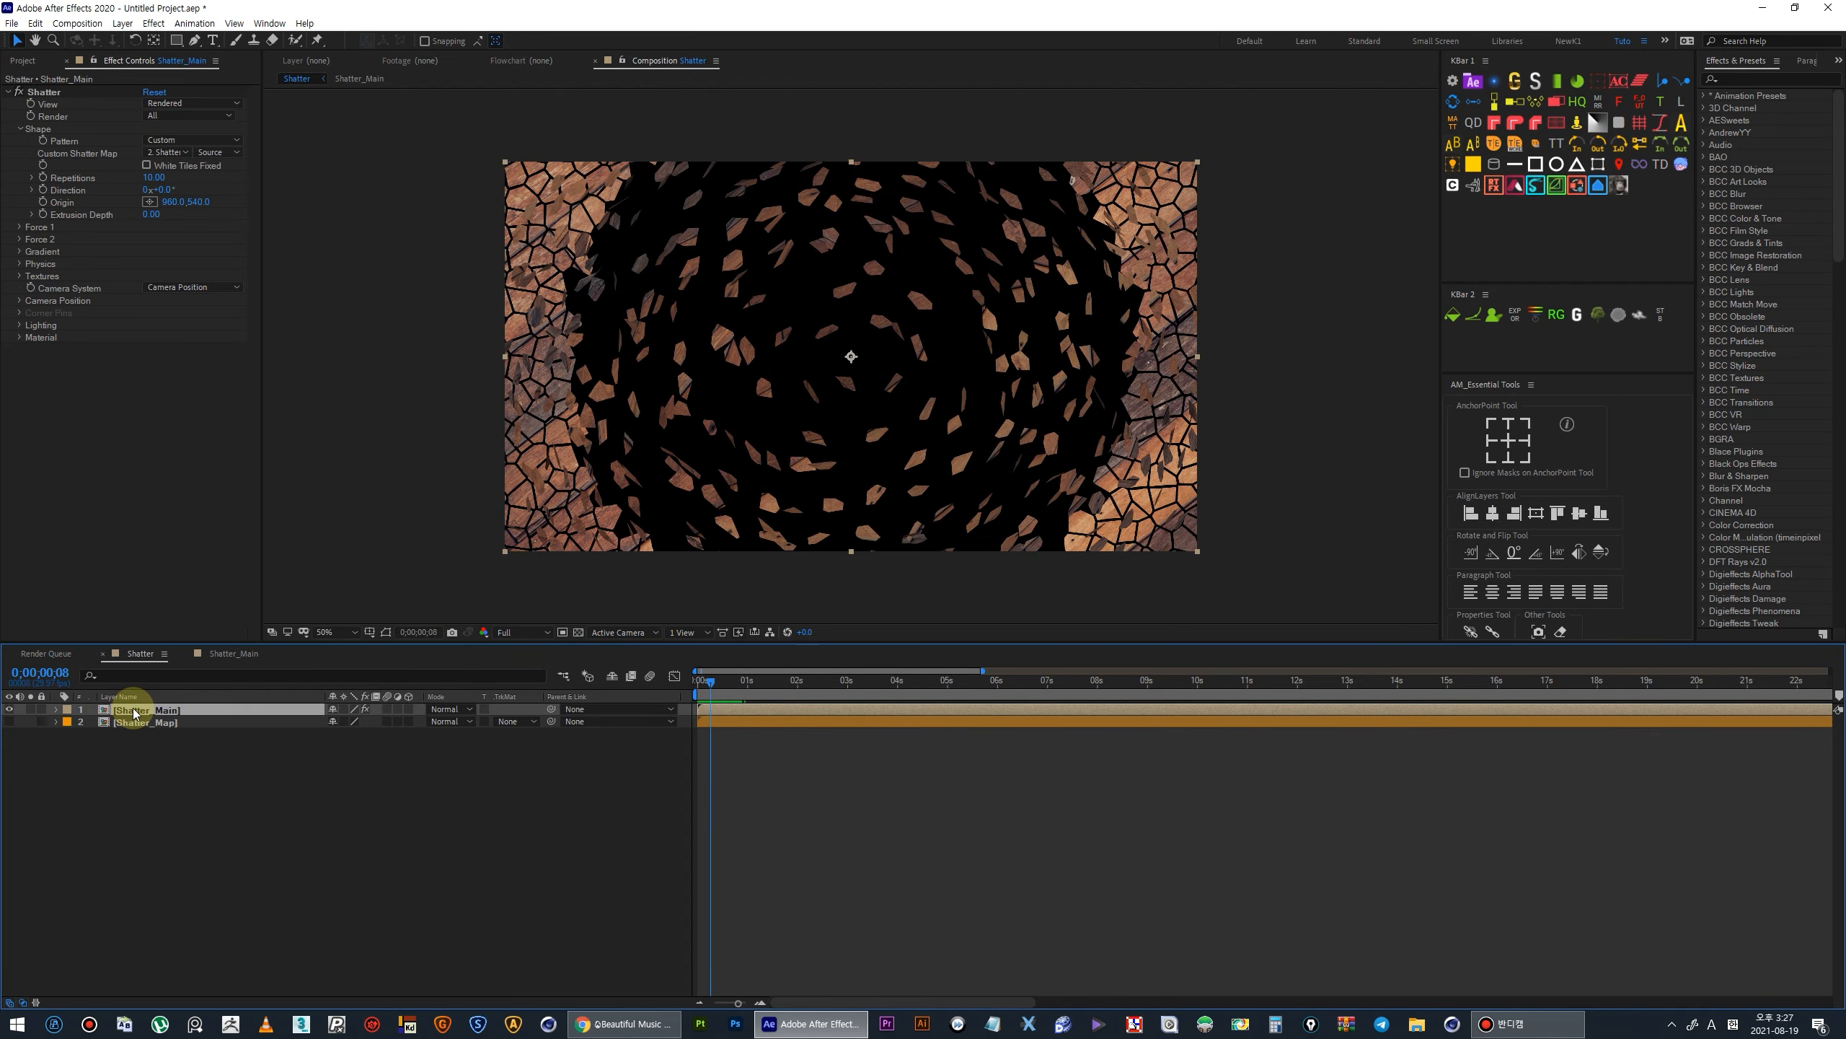
click(22, 60)
click(55, 222)
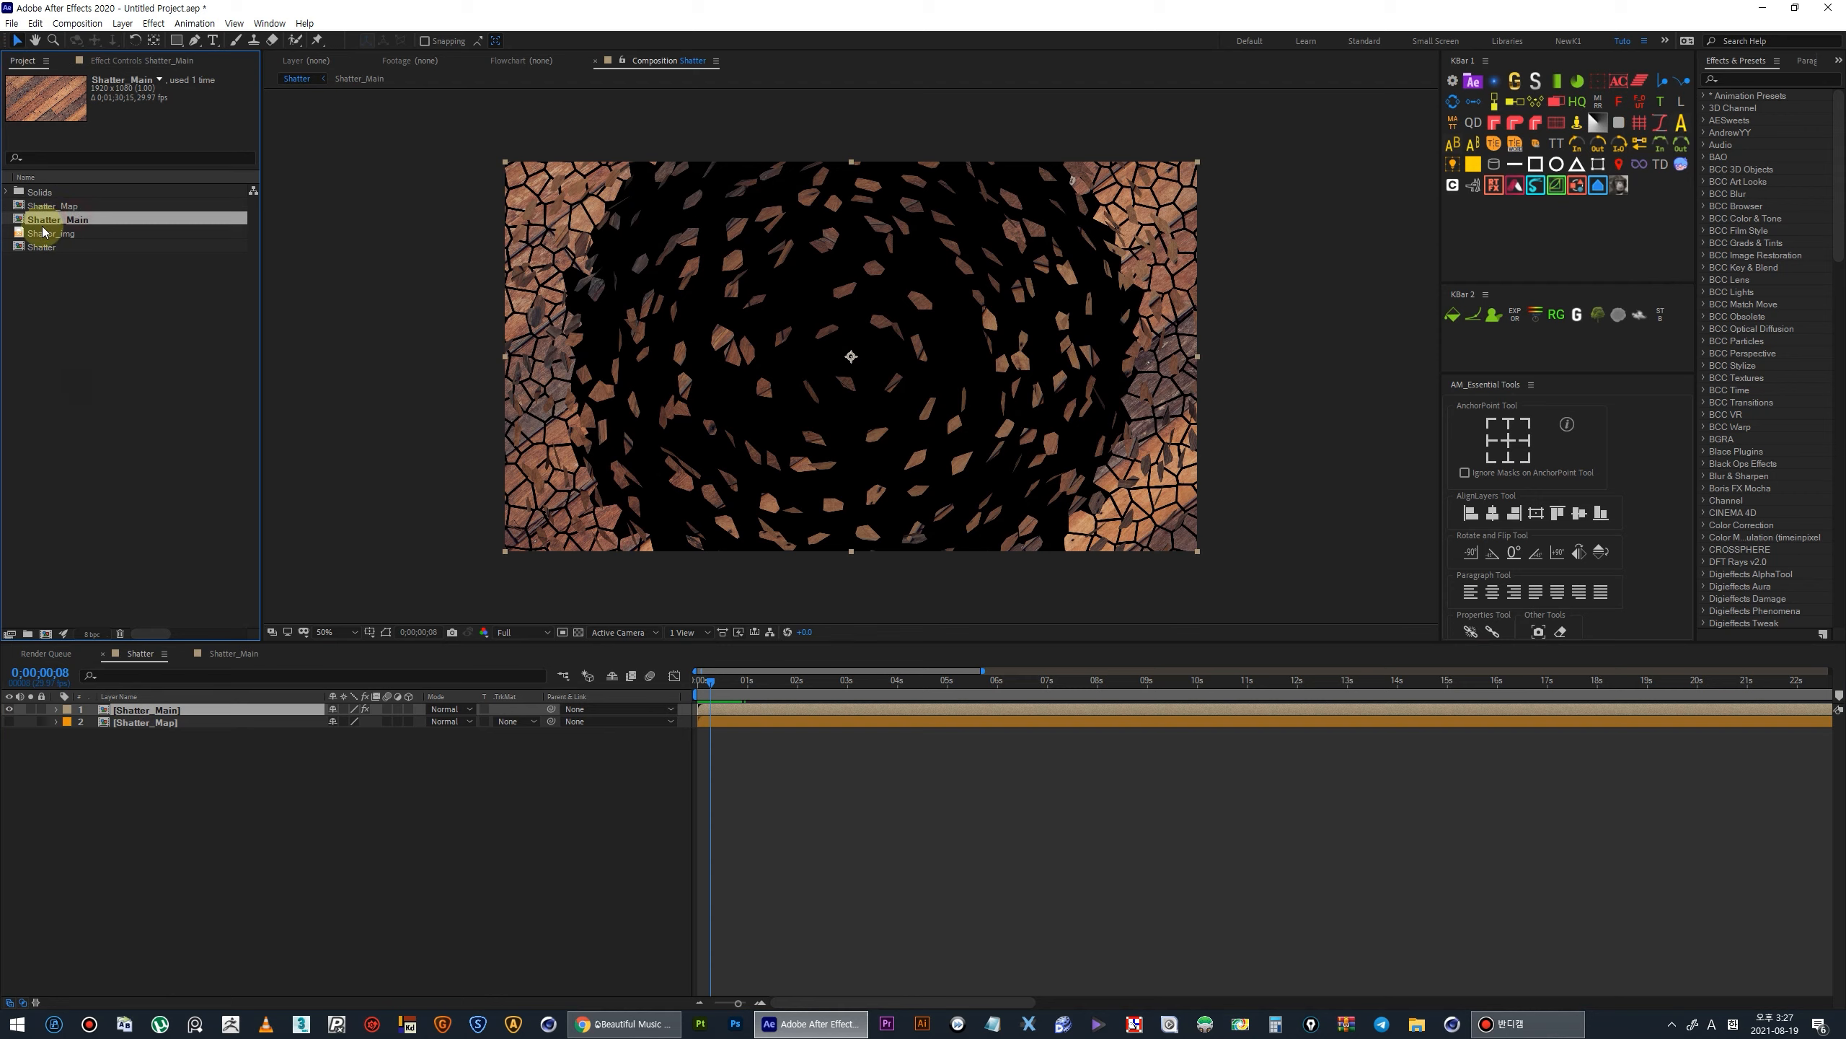
right_click(153, 709)
mouse_move(233, 576)
click(405, 591)
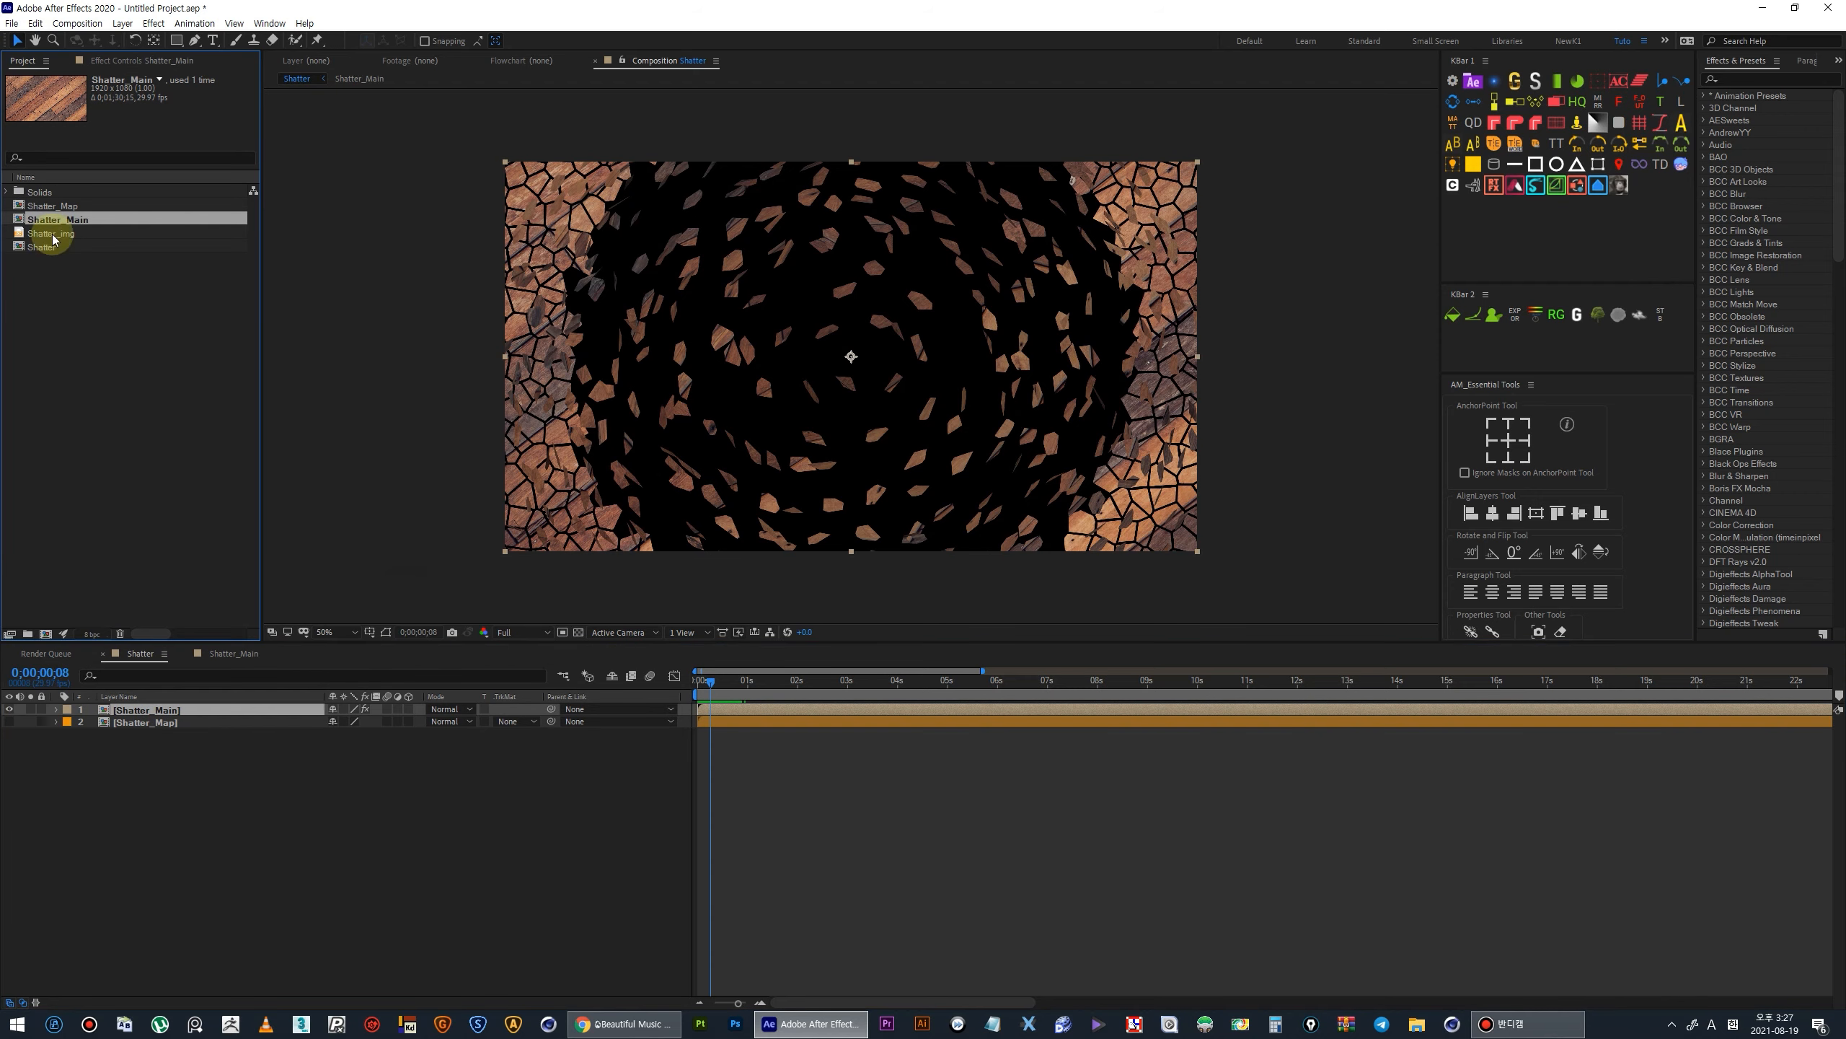
click(34, 24)
click(70, 206)
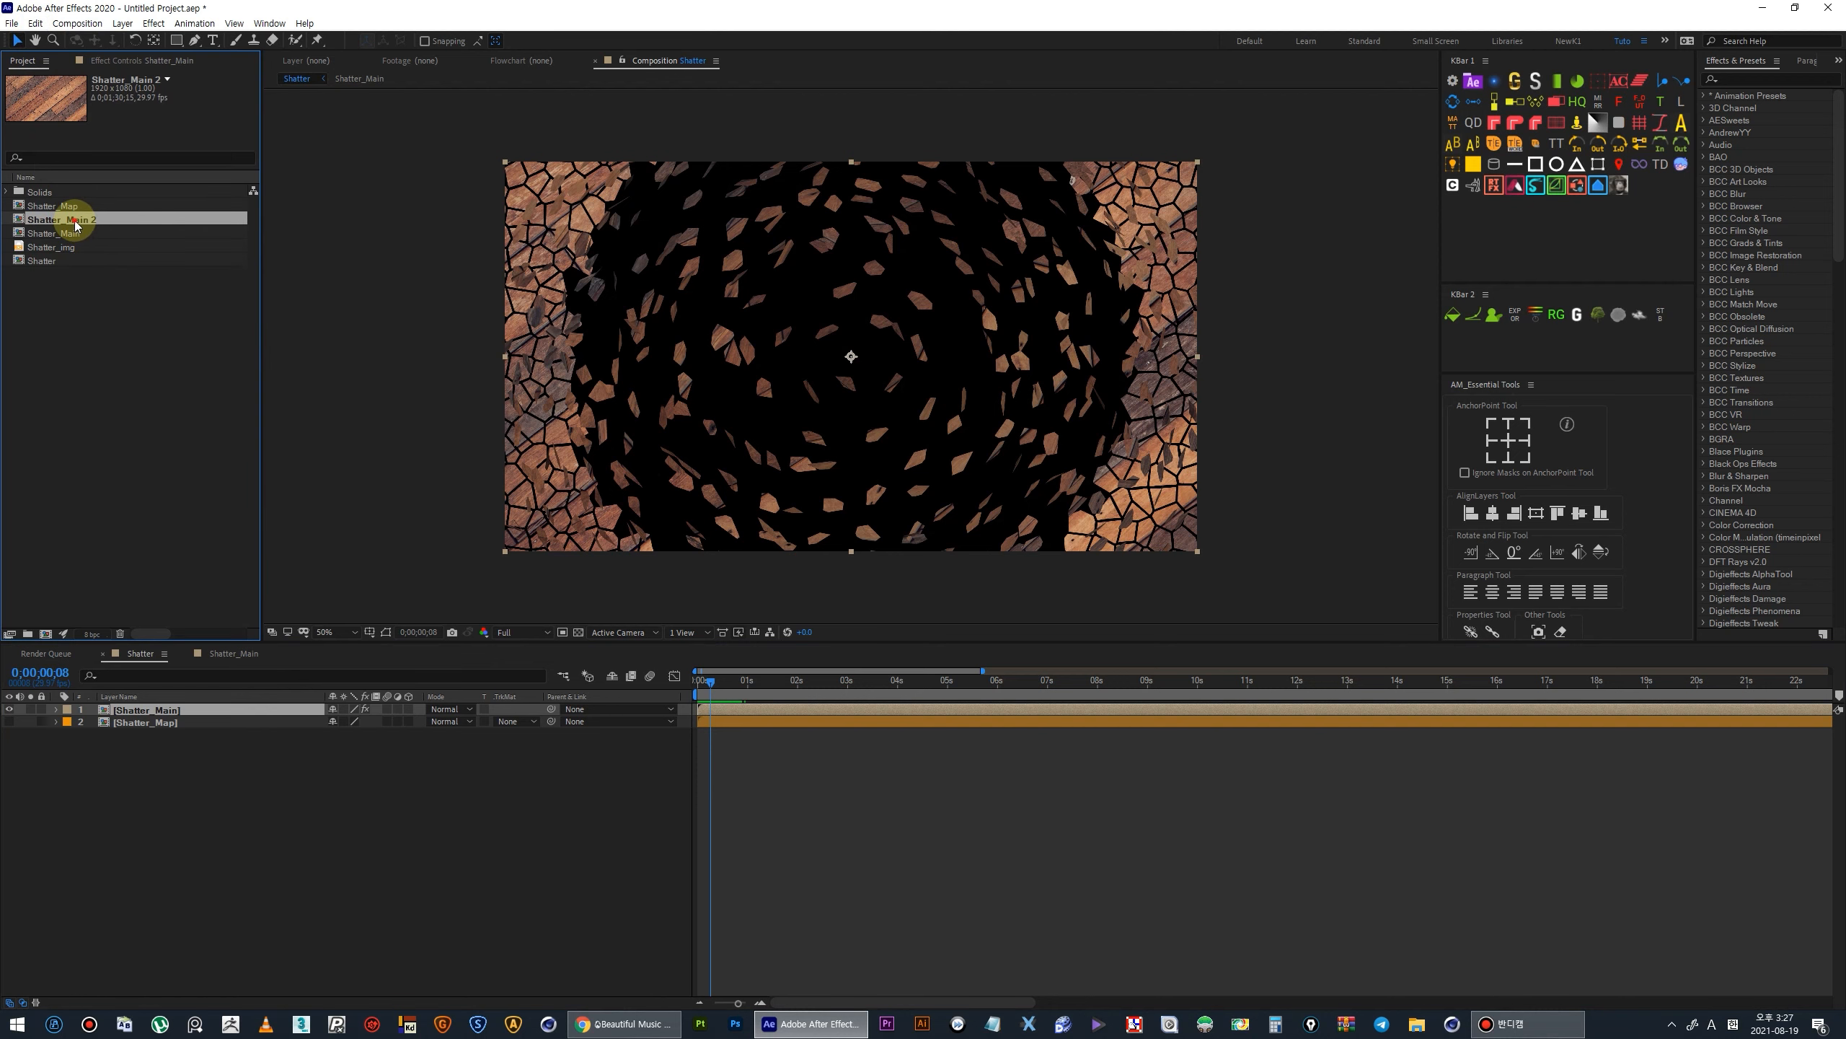
Add Shatter_Main 2 as the lowest layer of the Shatter composition, name it Shatter_Mask and label it green.
drag(76, 226, 184, 754)
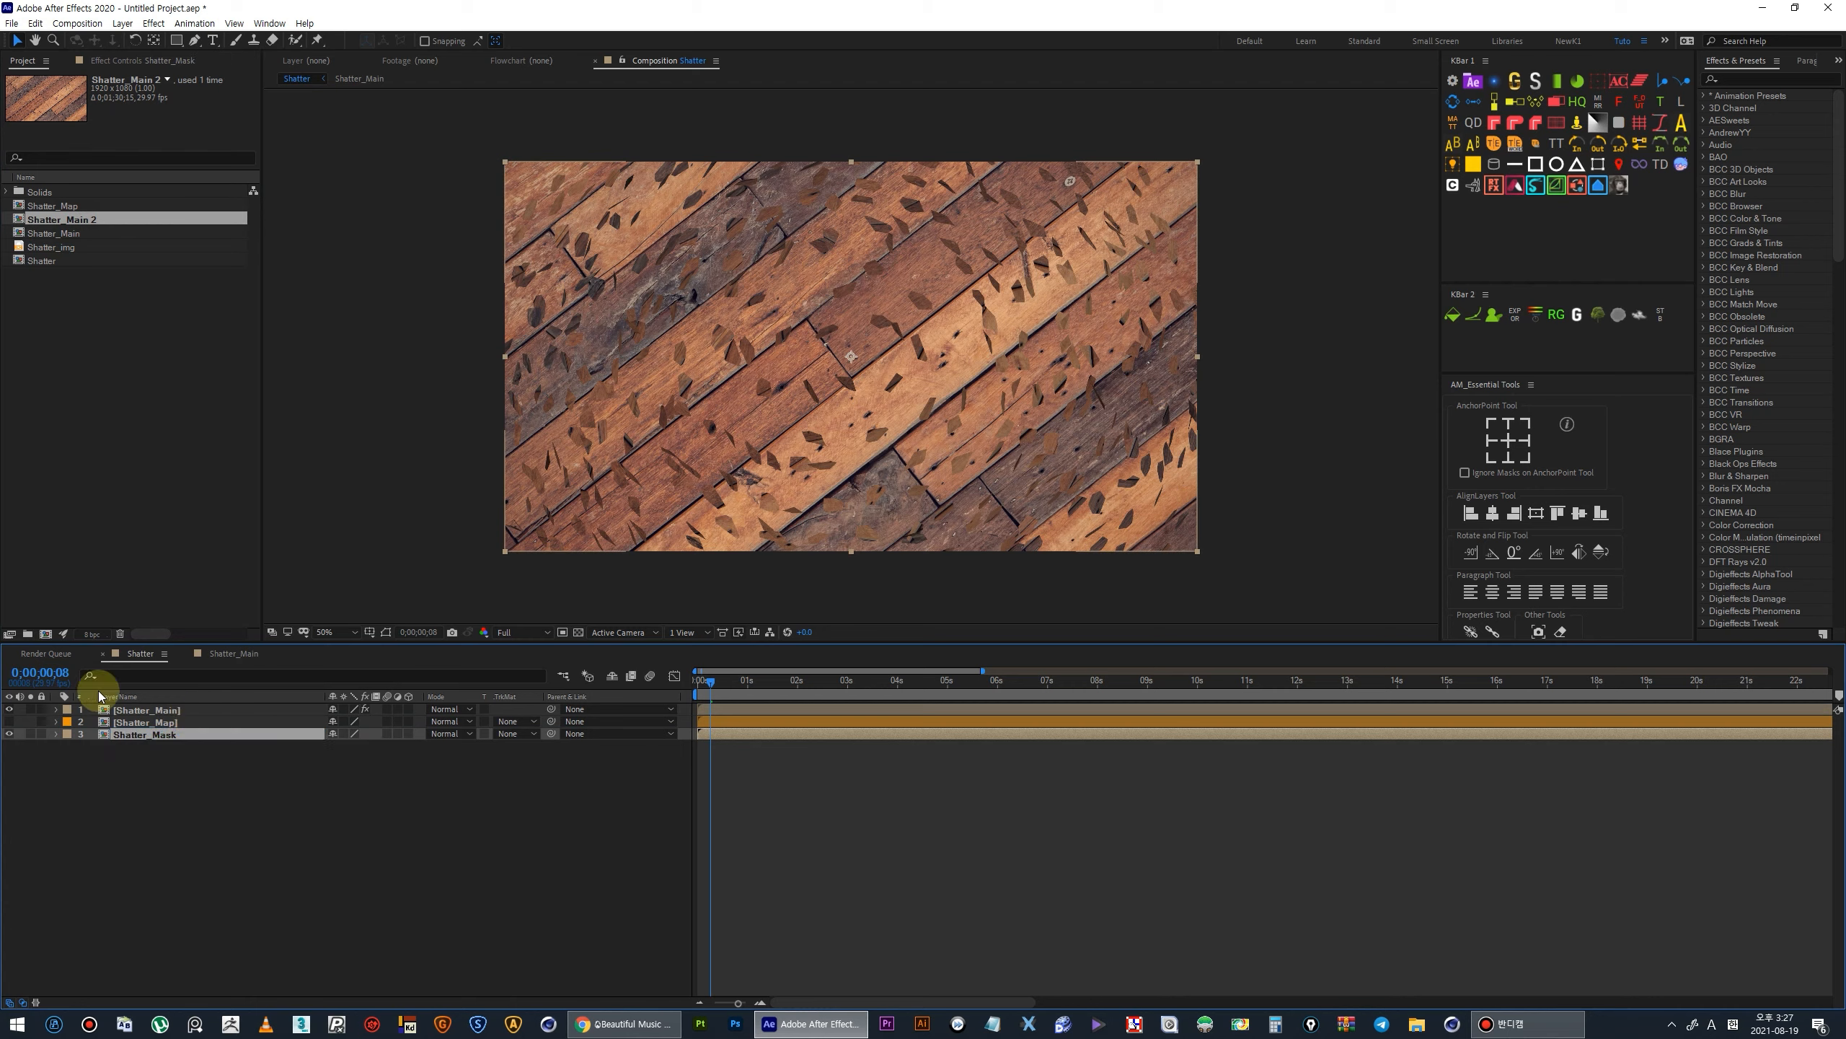
click(67, 734)
click(109, 611)
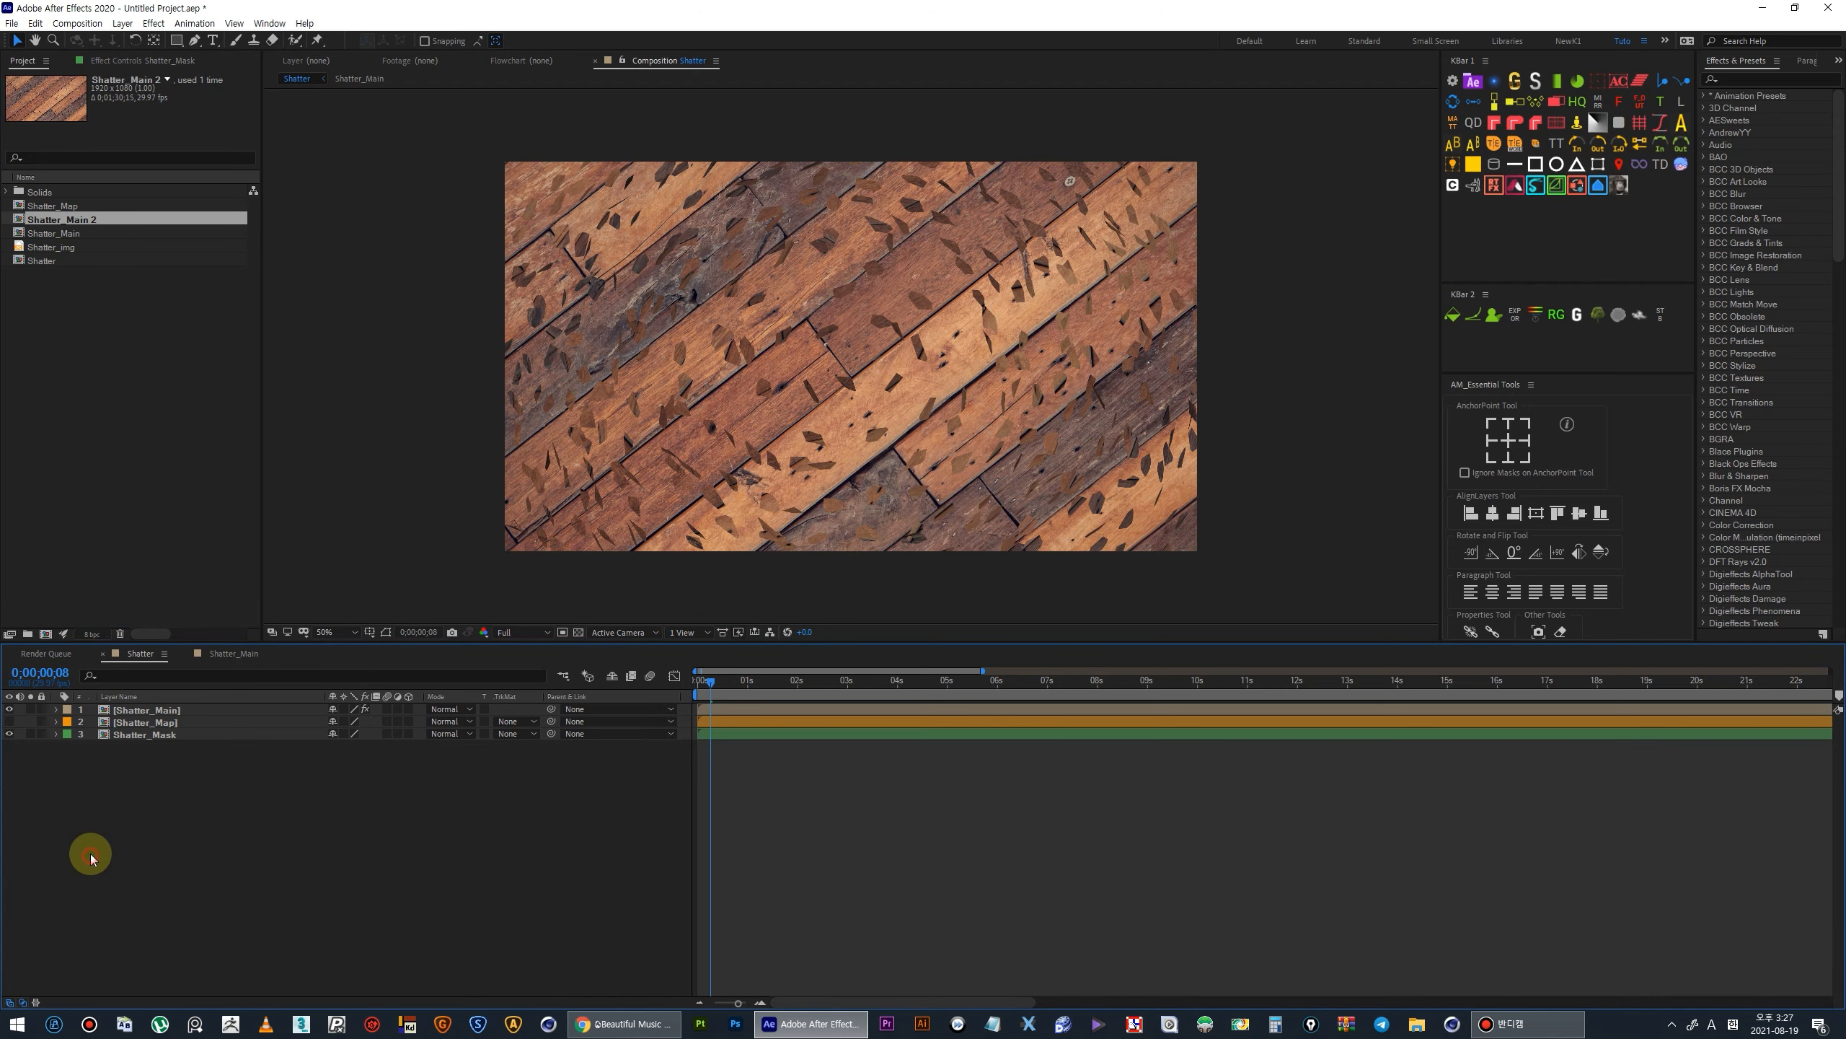
Open the composition behind the Shatter_Mask layer and add a white solid beneath Shatter_img.
click(147, 734)
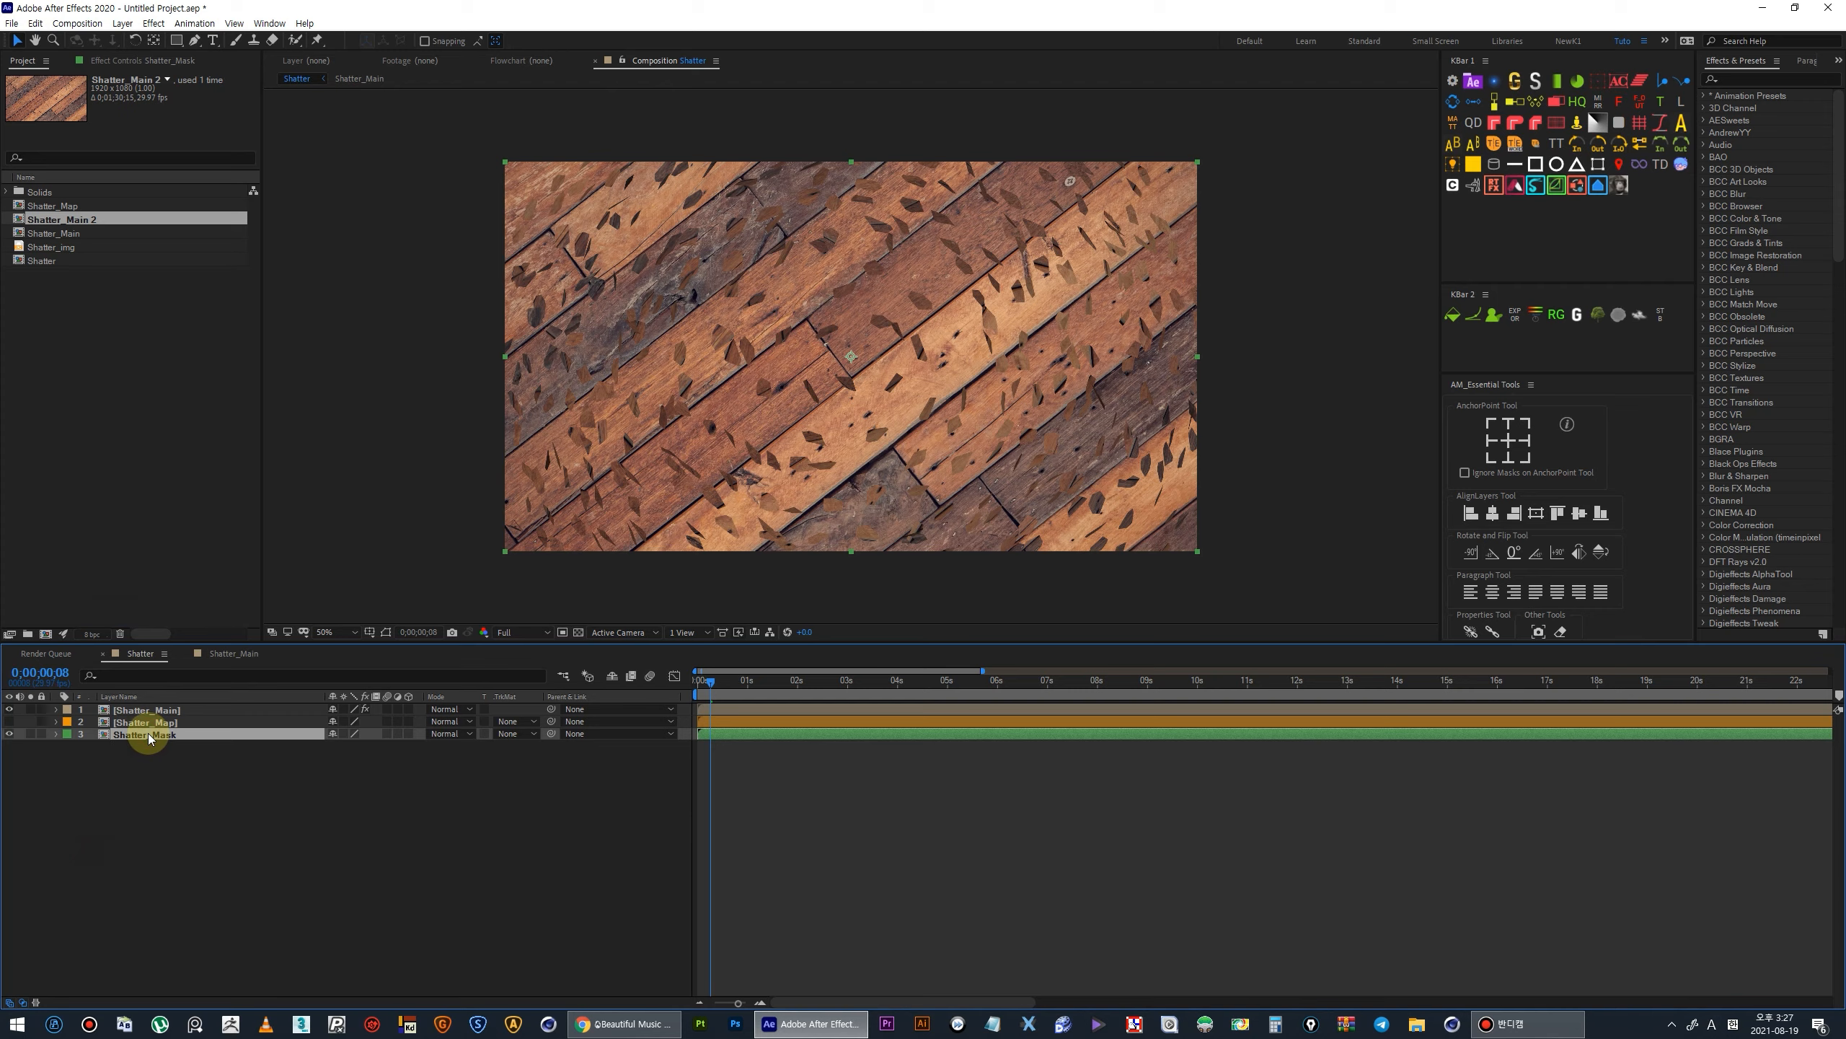
double_click(148, 735)
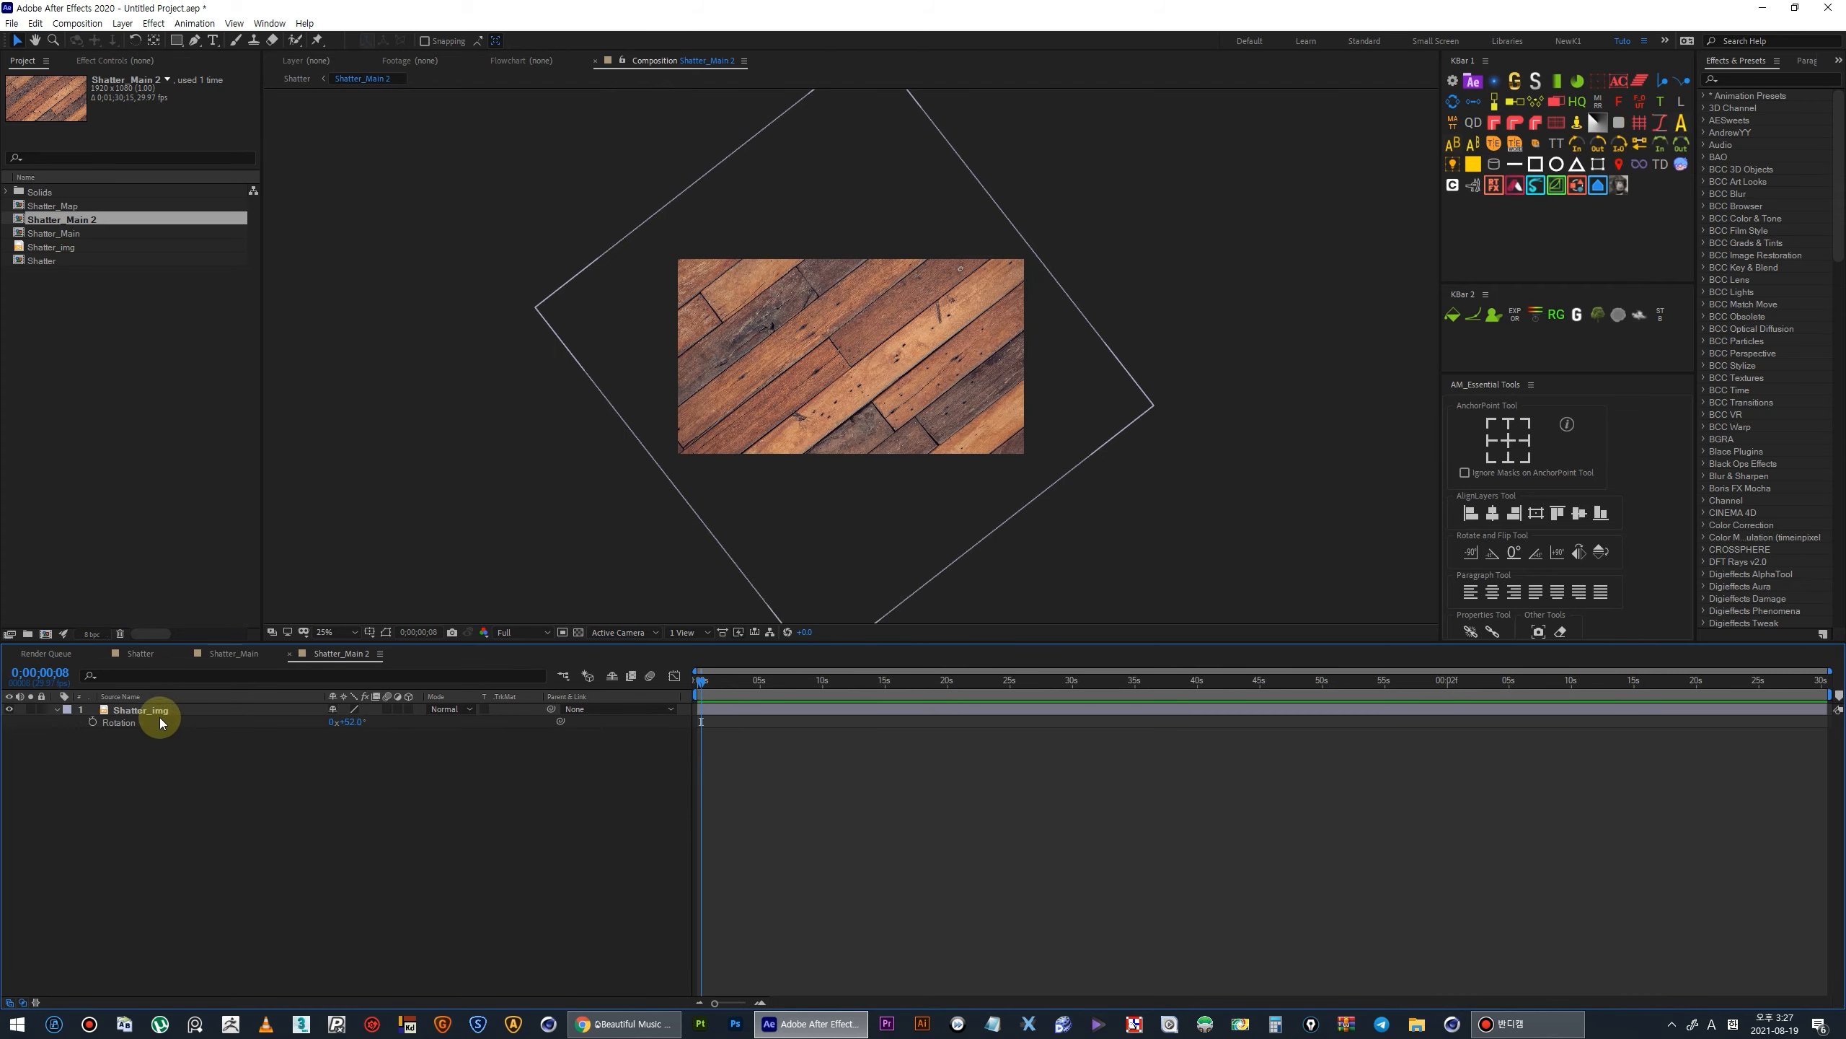
key(ctrl+y)
click(829, 666)
drag(146, 709, 91, 775)
Turn Shatter_img into a guide layer and lock both it and the white solid.
right_click(146, 713)
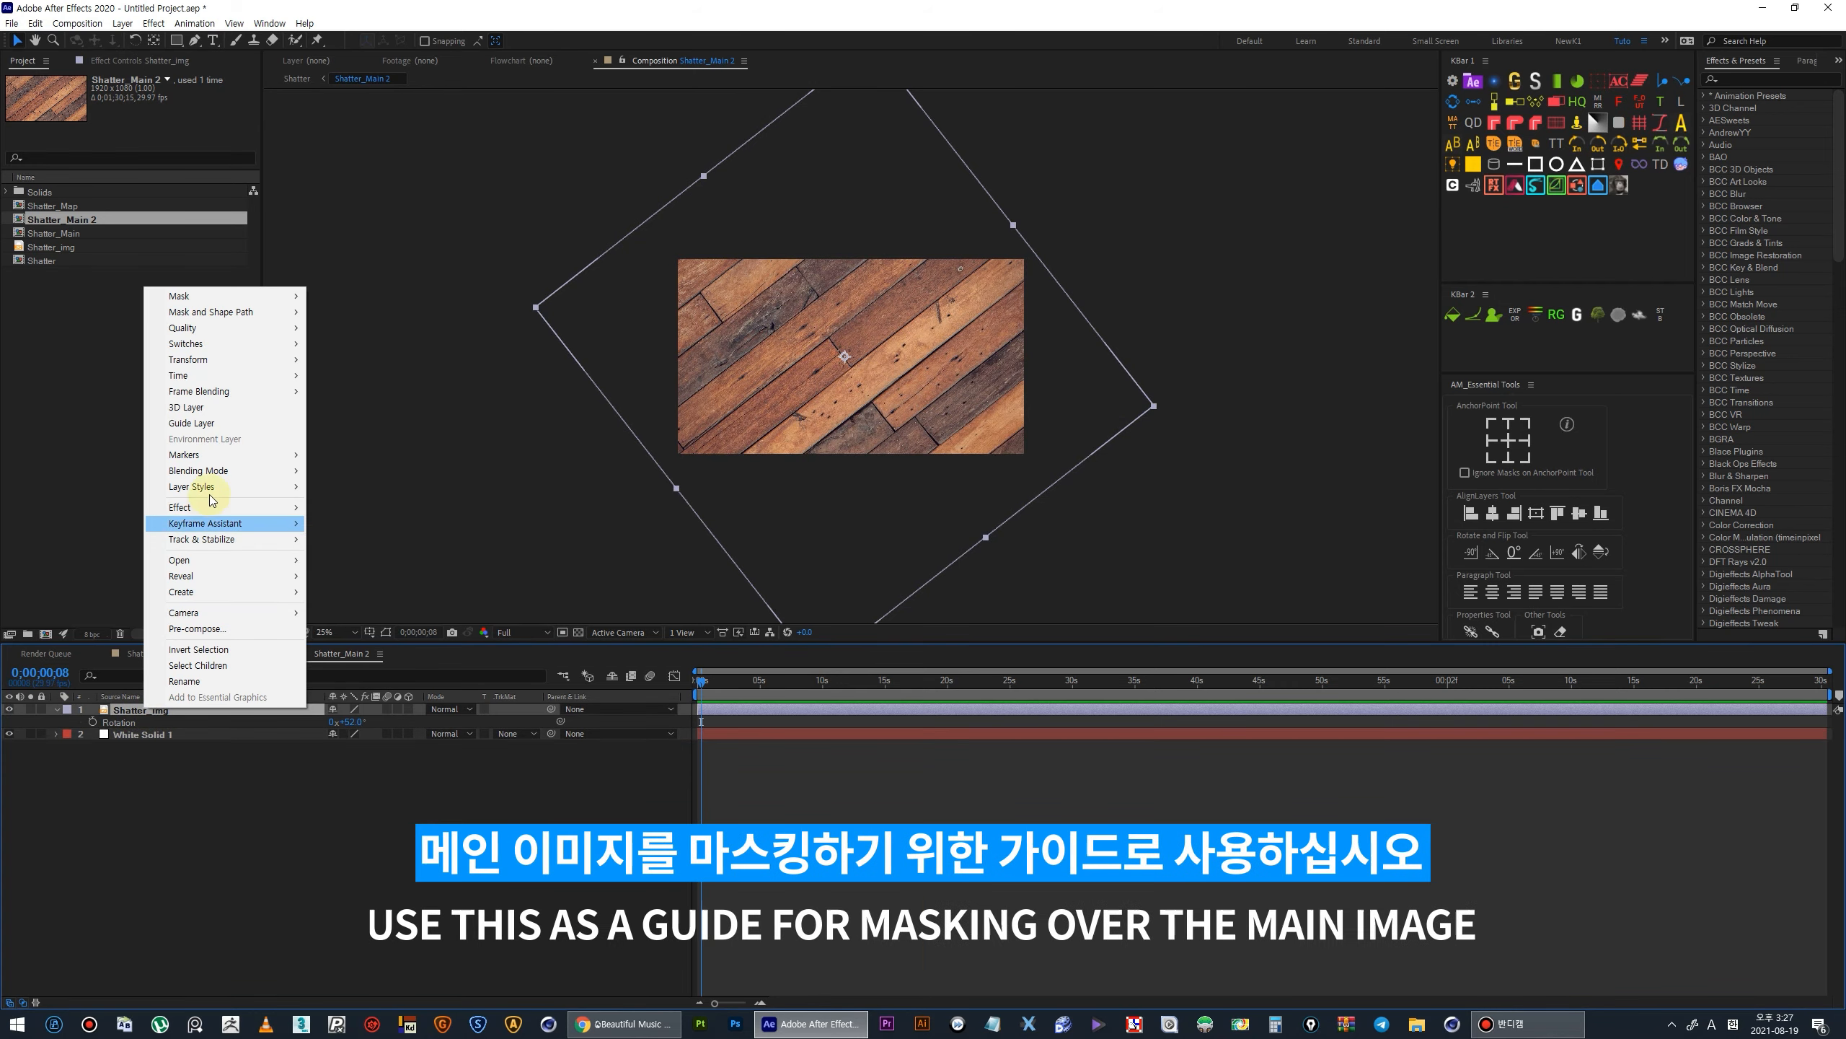
click(218, 413)
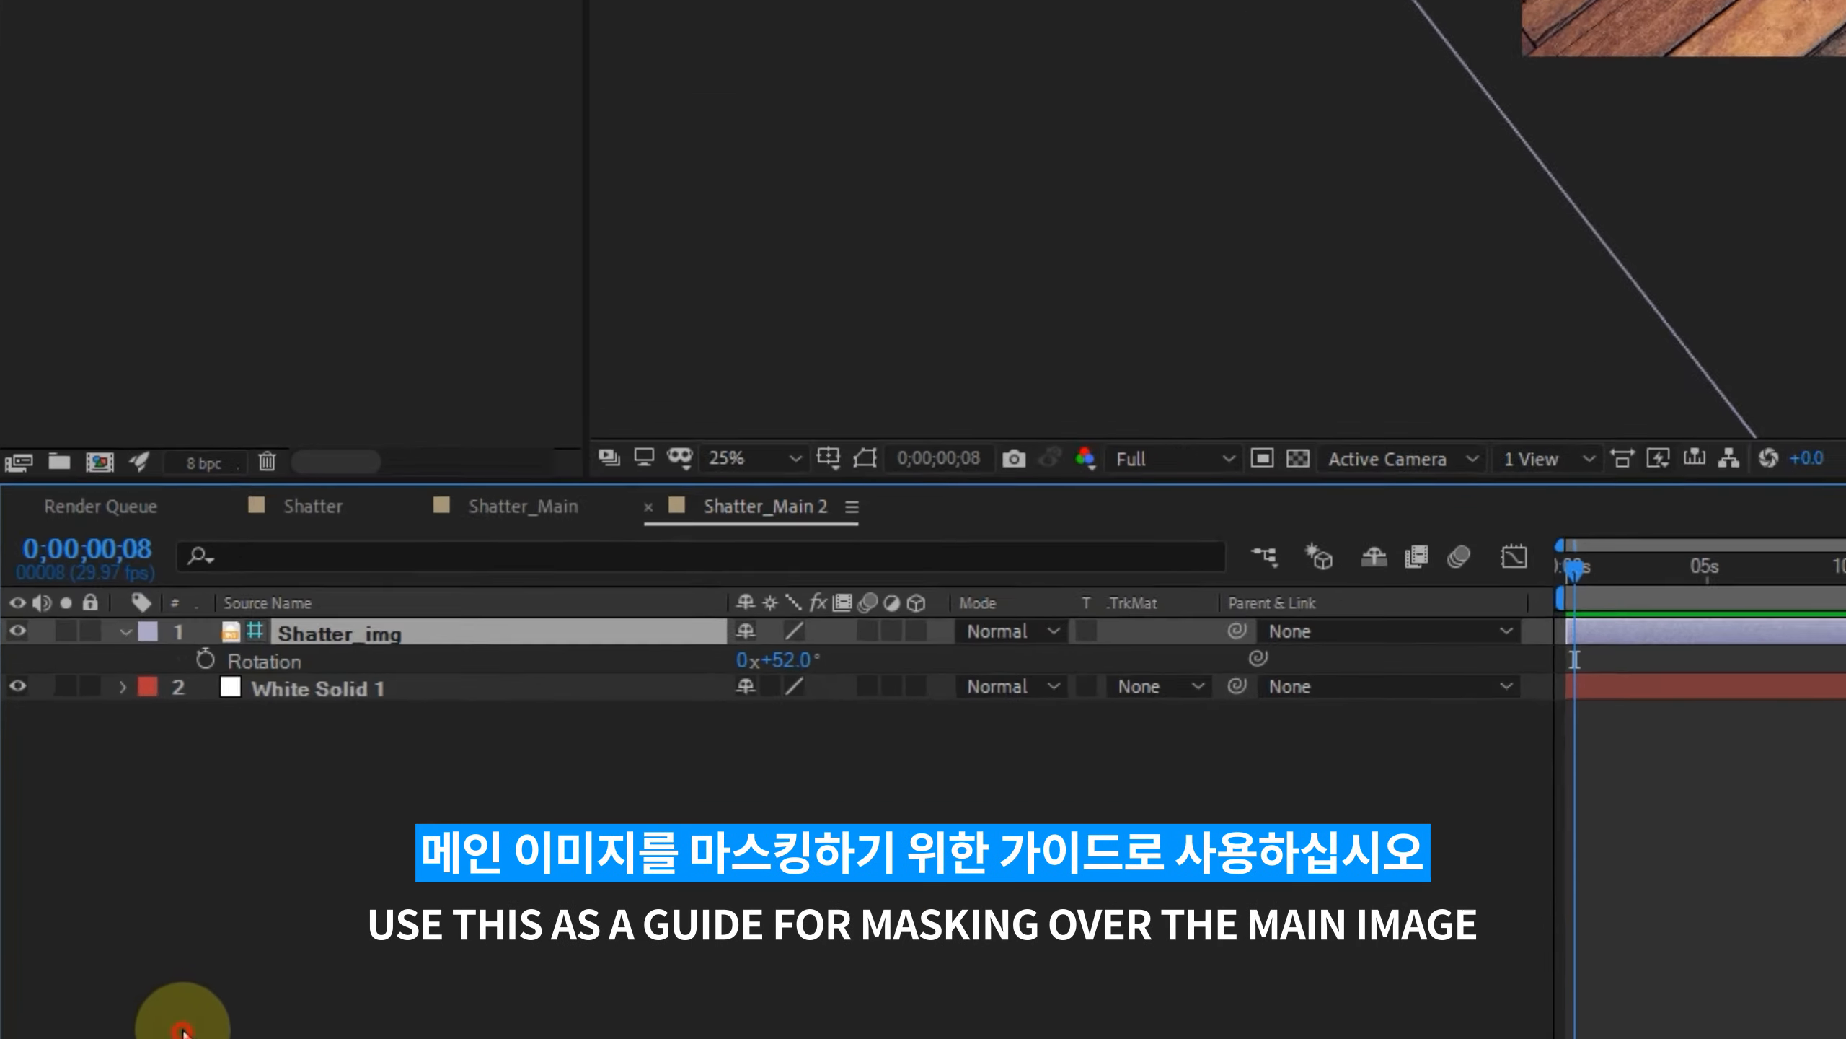
click(182, 1031)
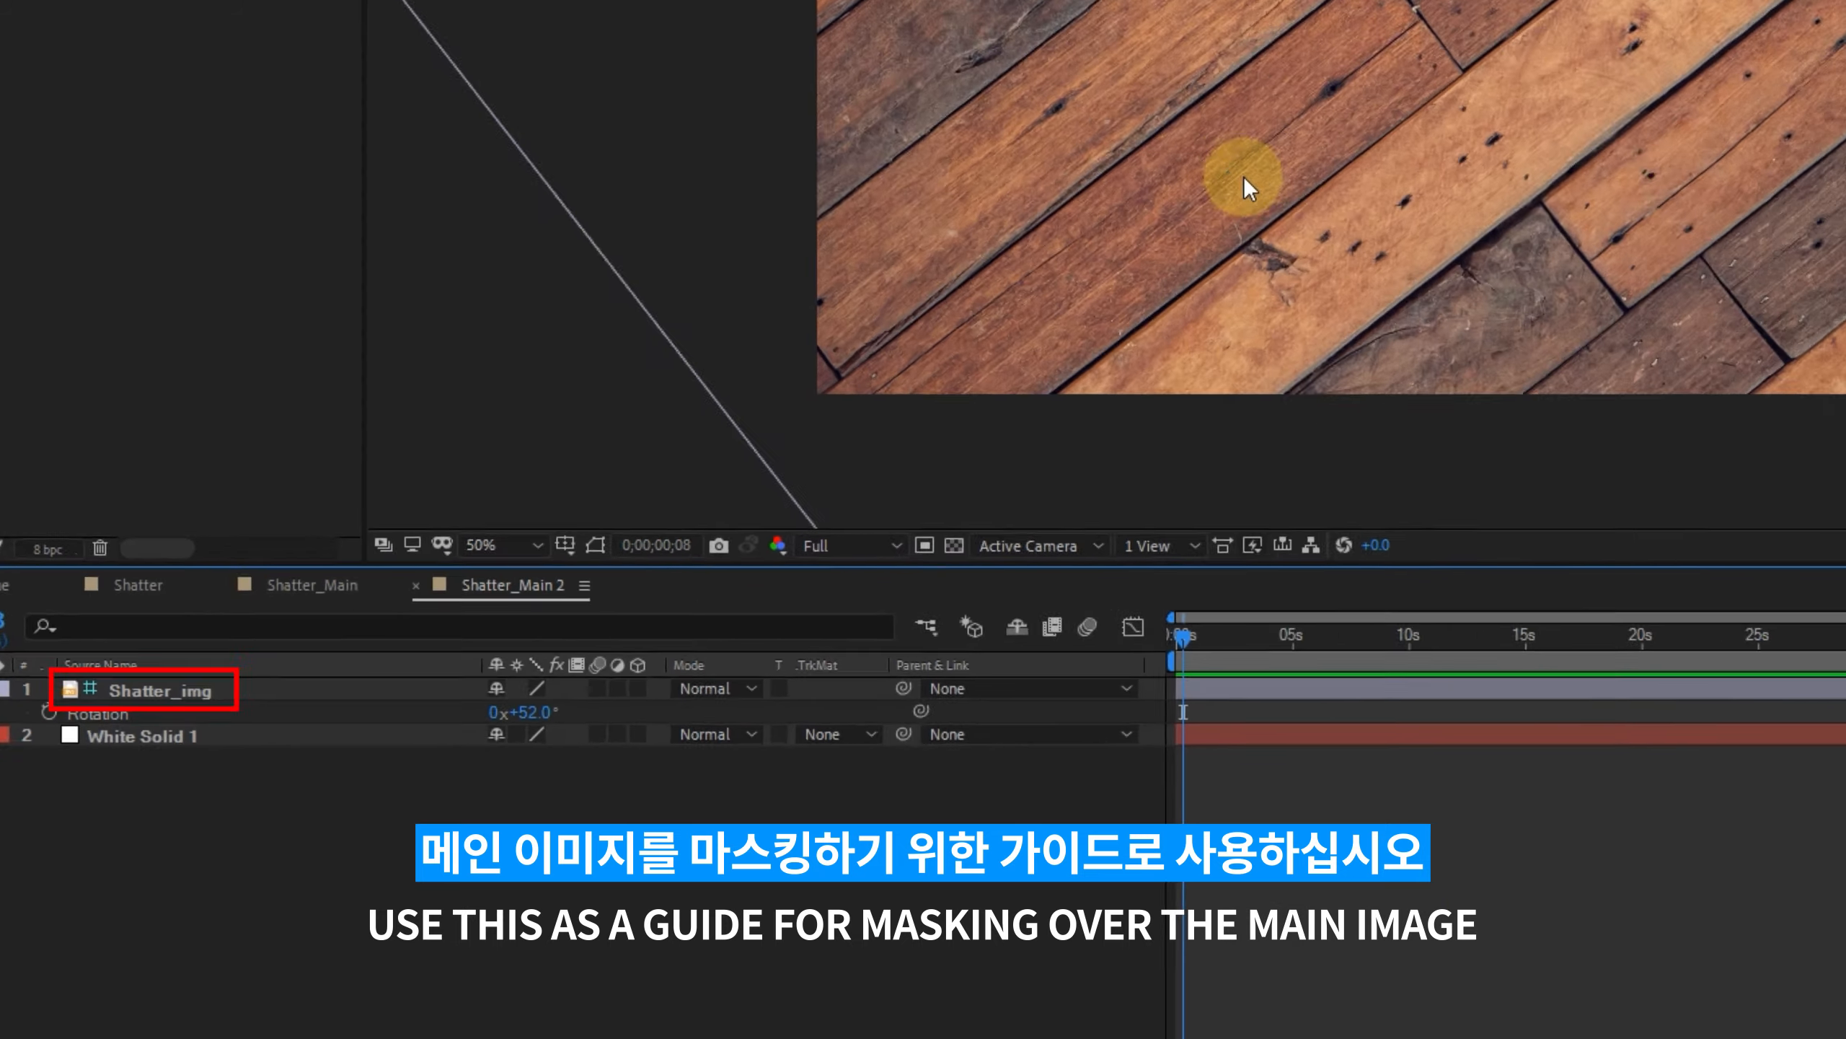
drag(1258, 180, 1215, 163)
Draw a closed black Pen shape over the dark upper-left plank, with a jagged broken right end, and refine its points.
click(195, 41)
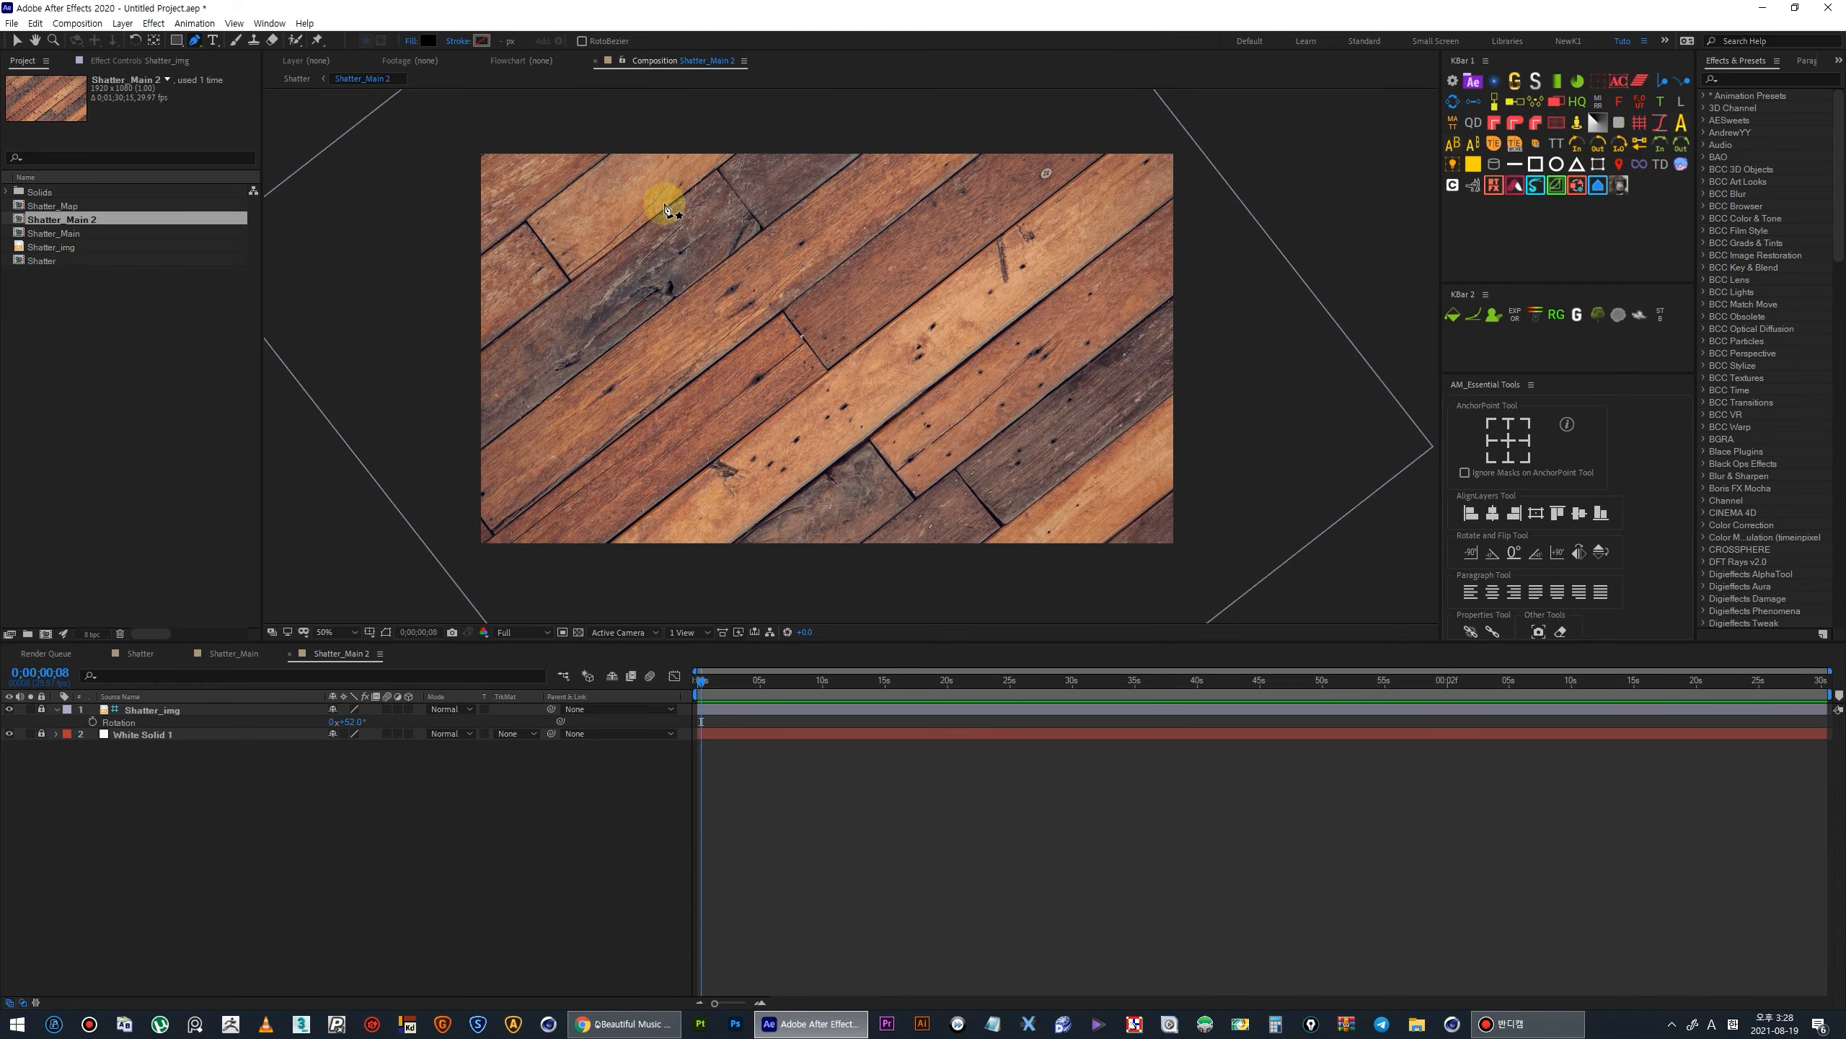
click(506, 331)
click(715, 180)
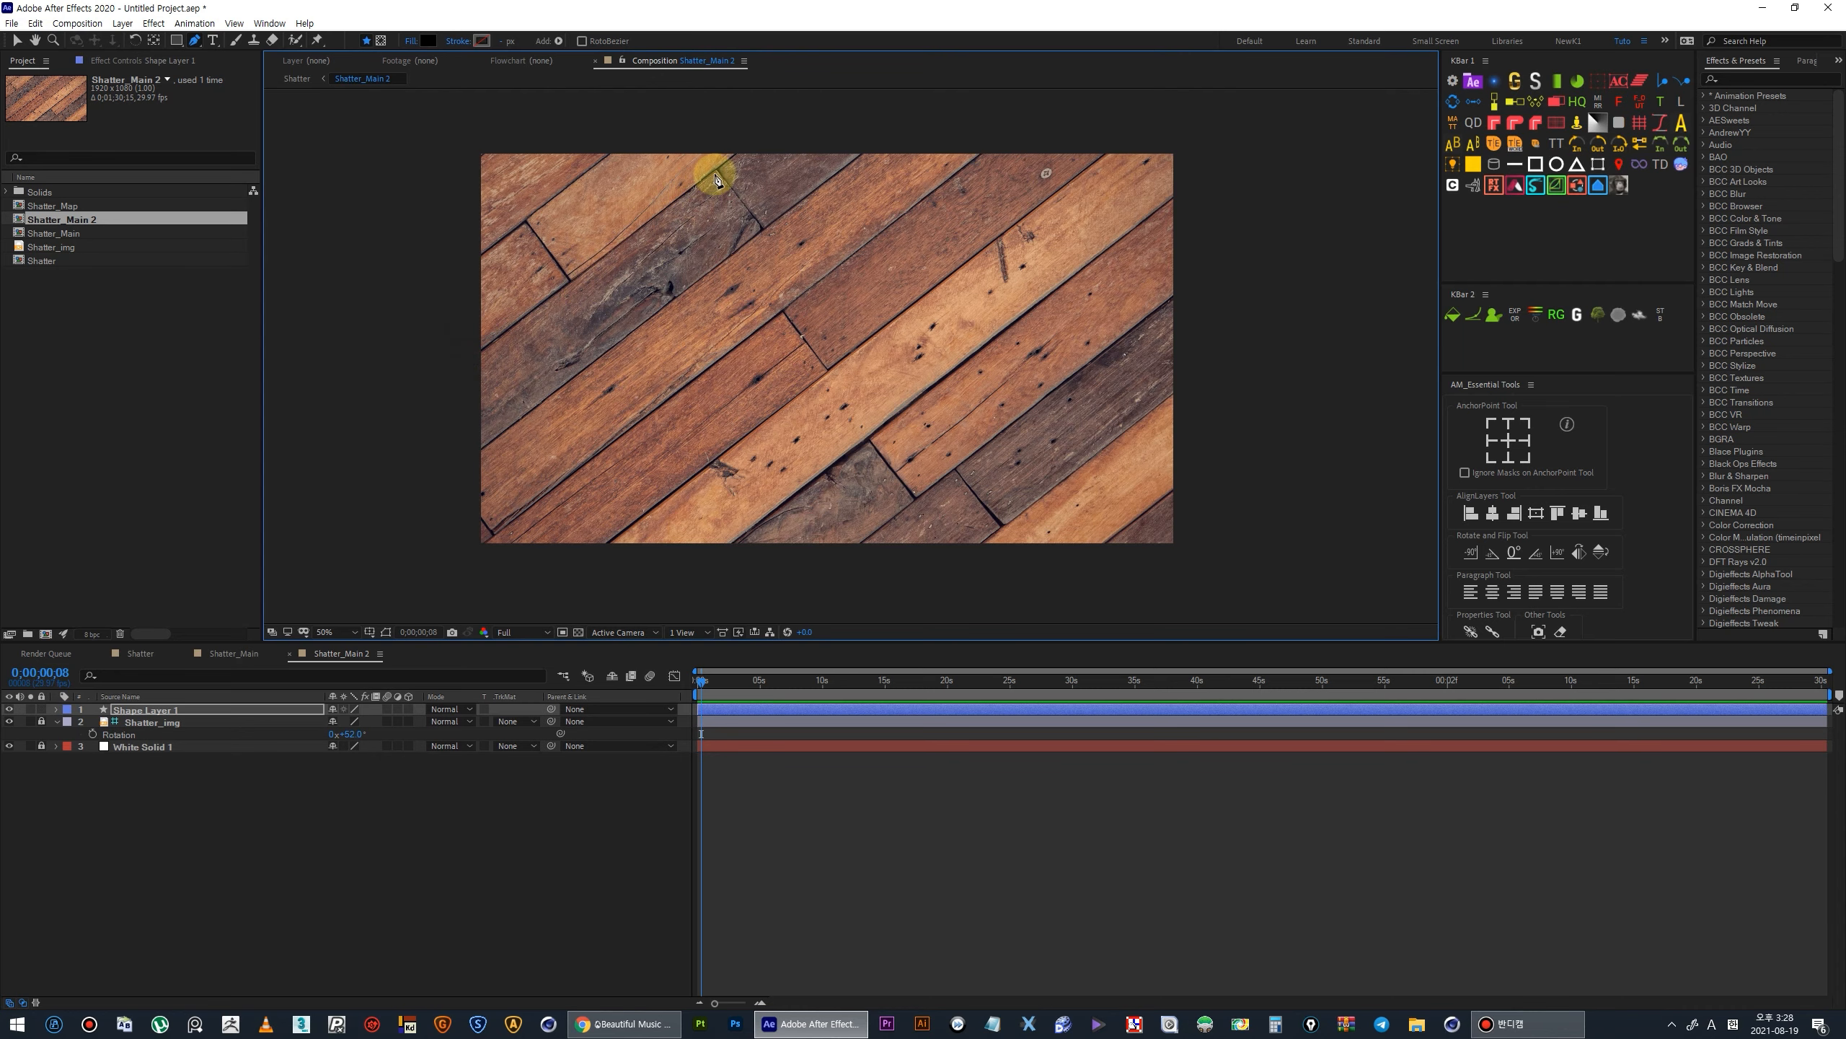
drag(719, 187, 727, 203)
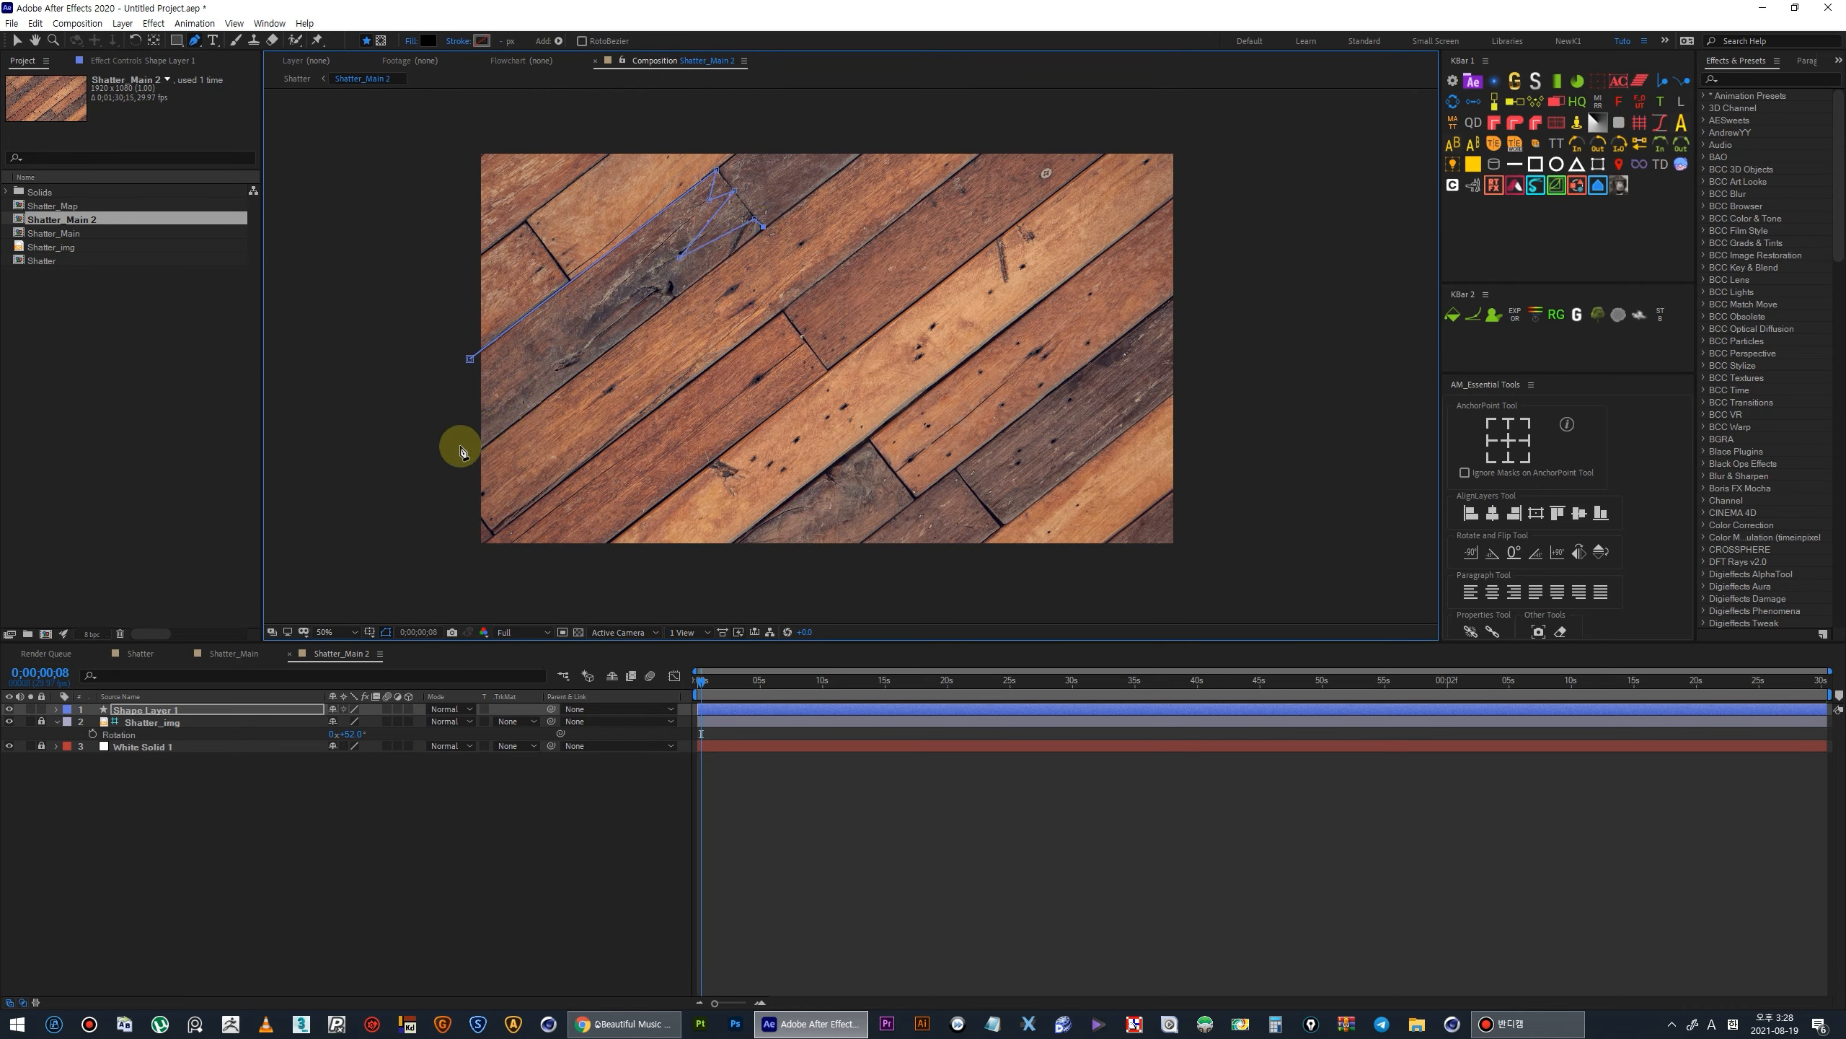
click(446, 469)
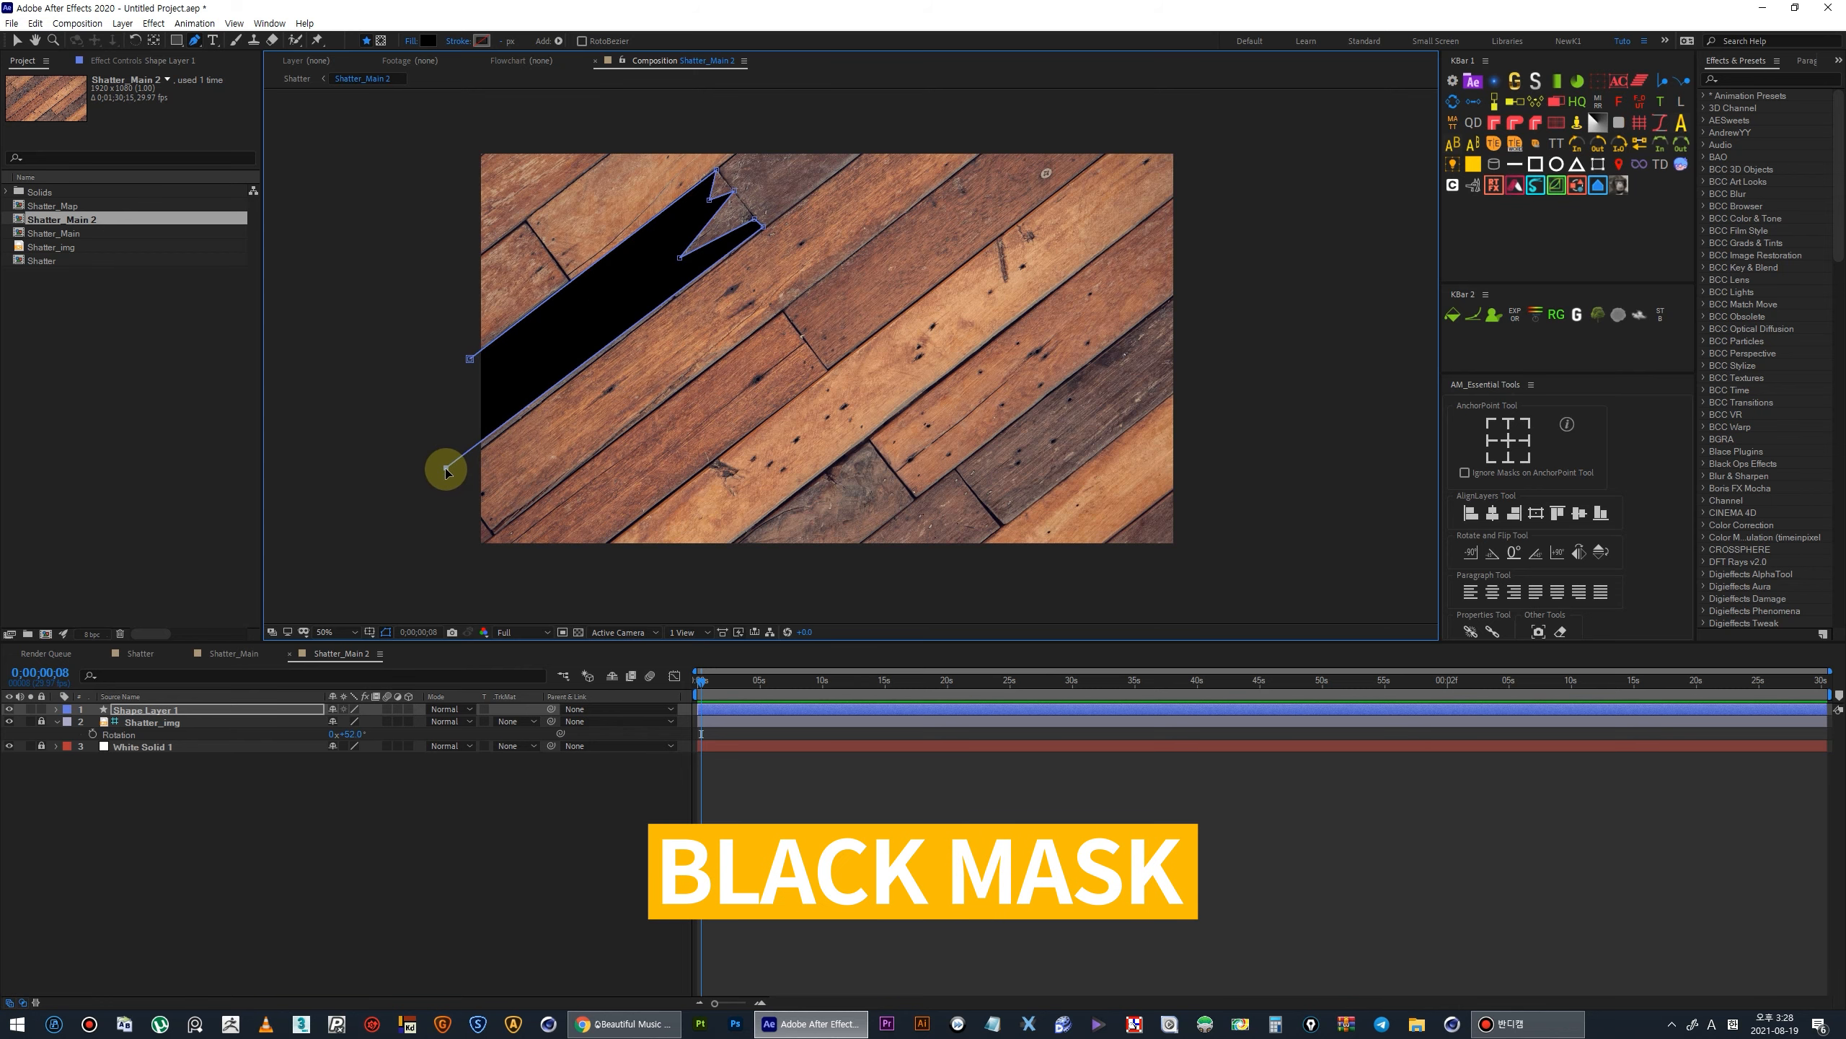
click(470, 359)
drag(446, 467, 450, 473)
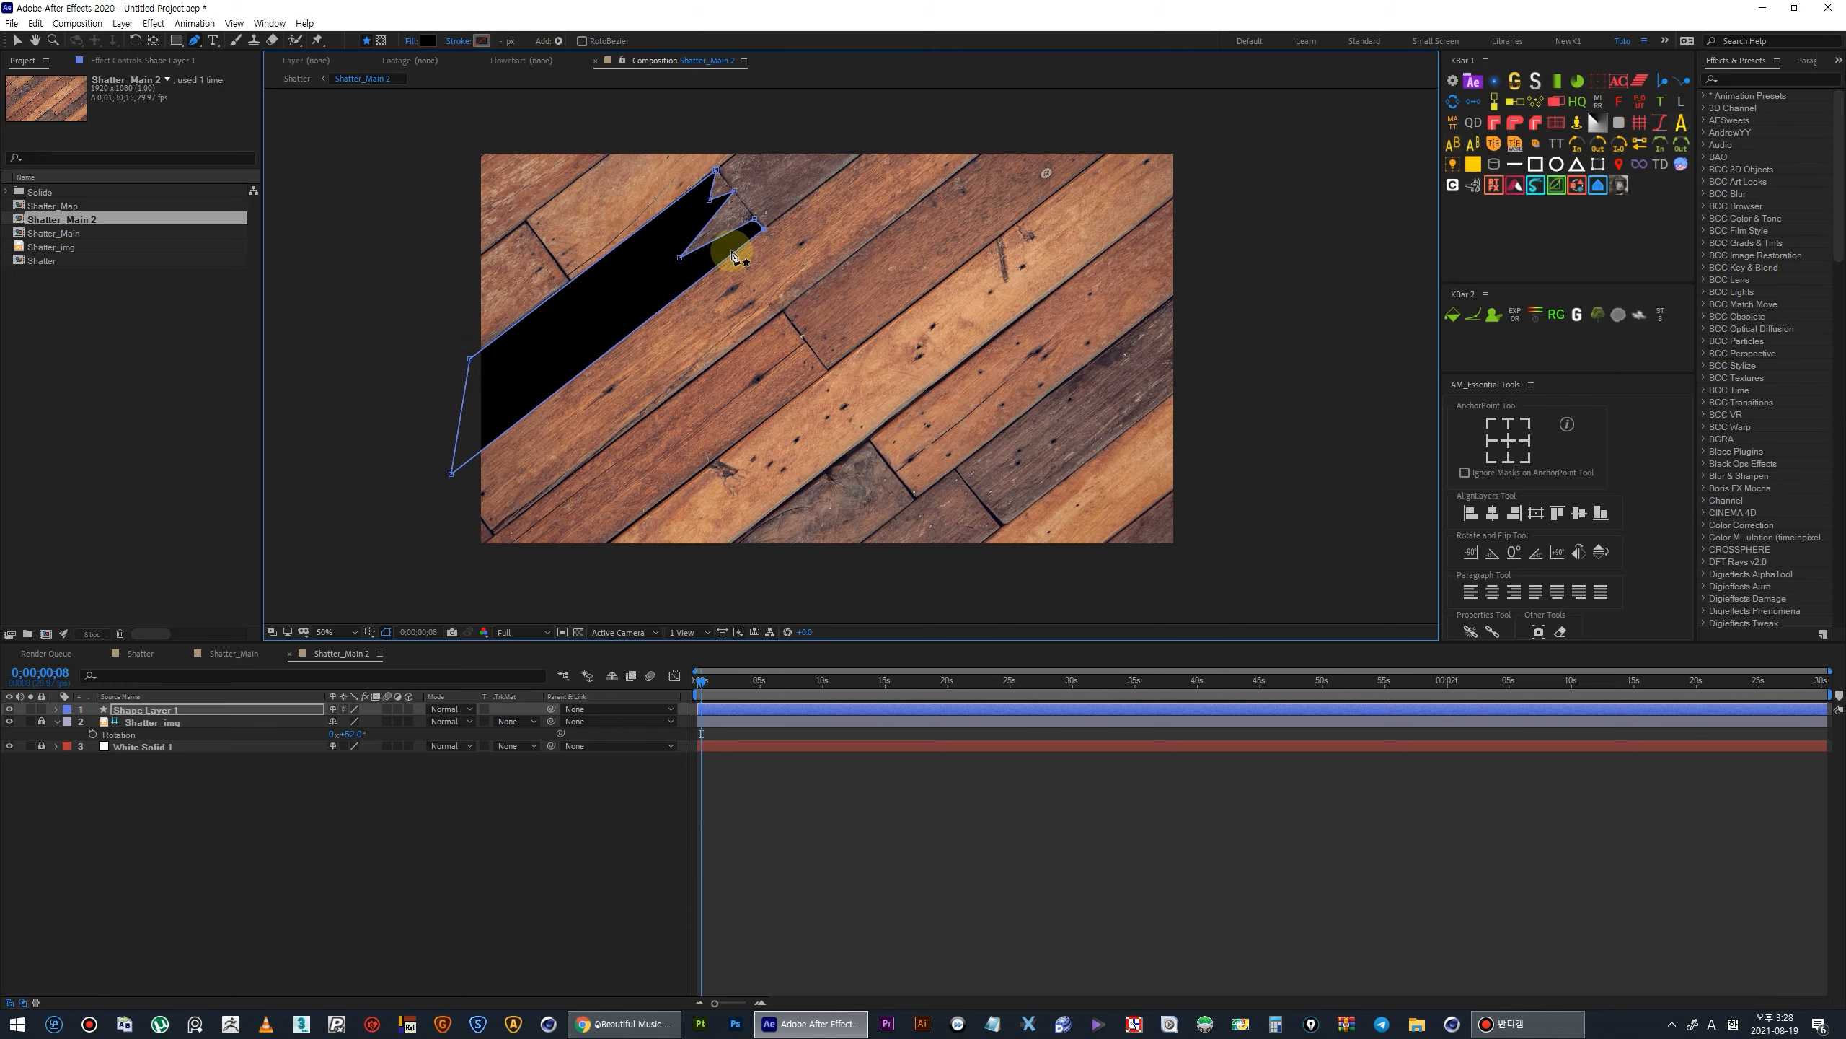
drag(682, 256, 704, 202)
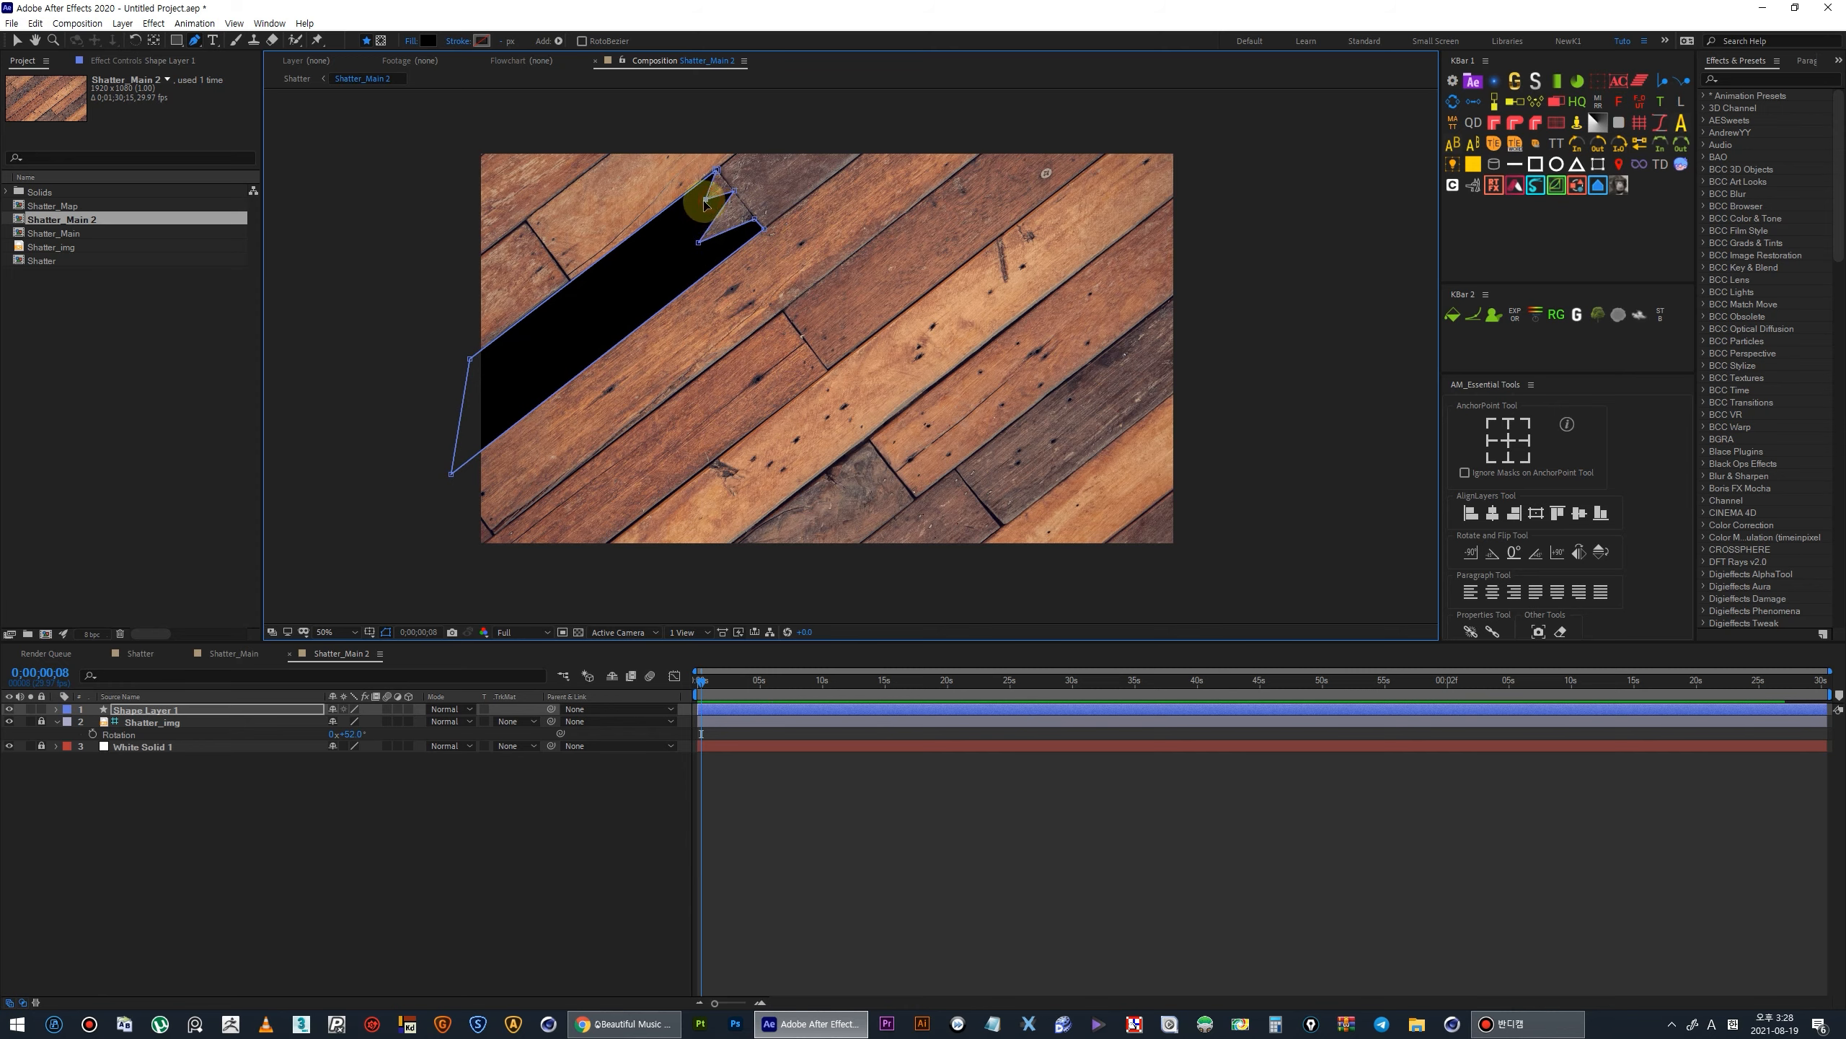
Rename the black shape layer as mask.
click(113, 702)
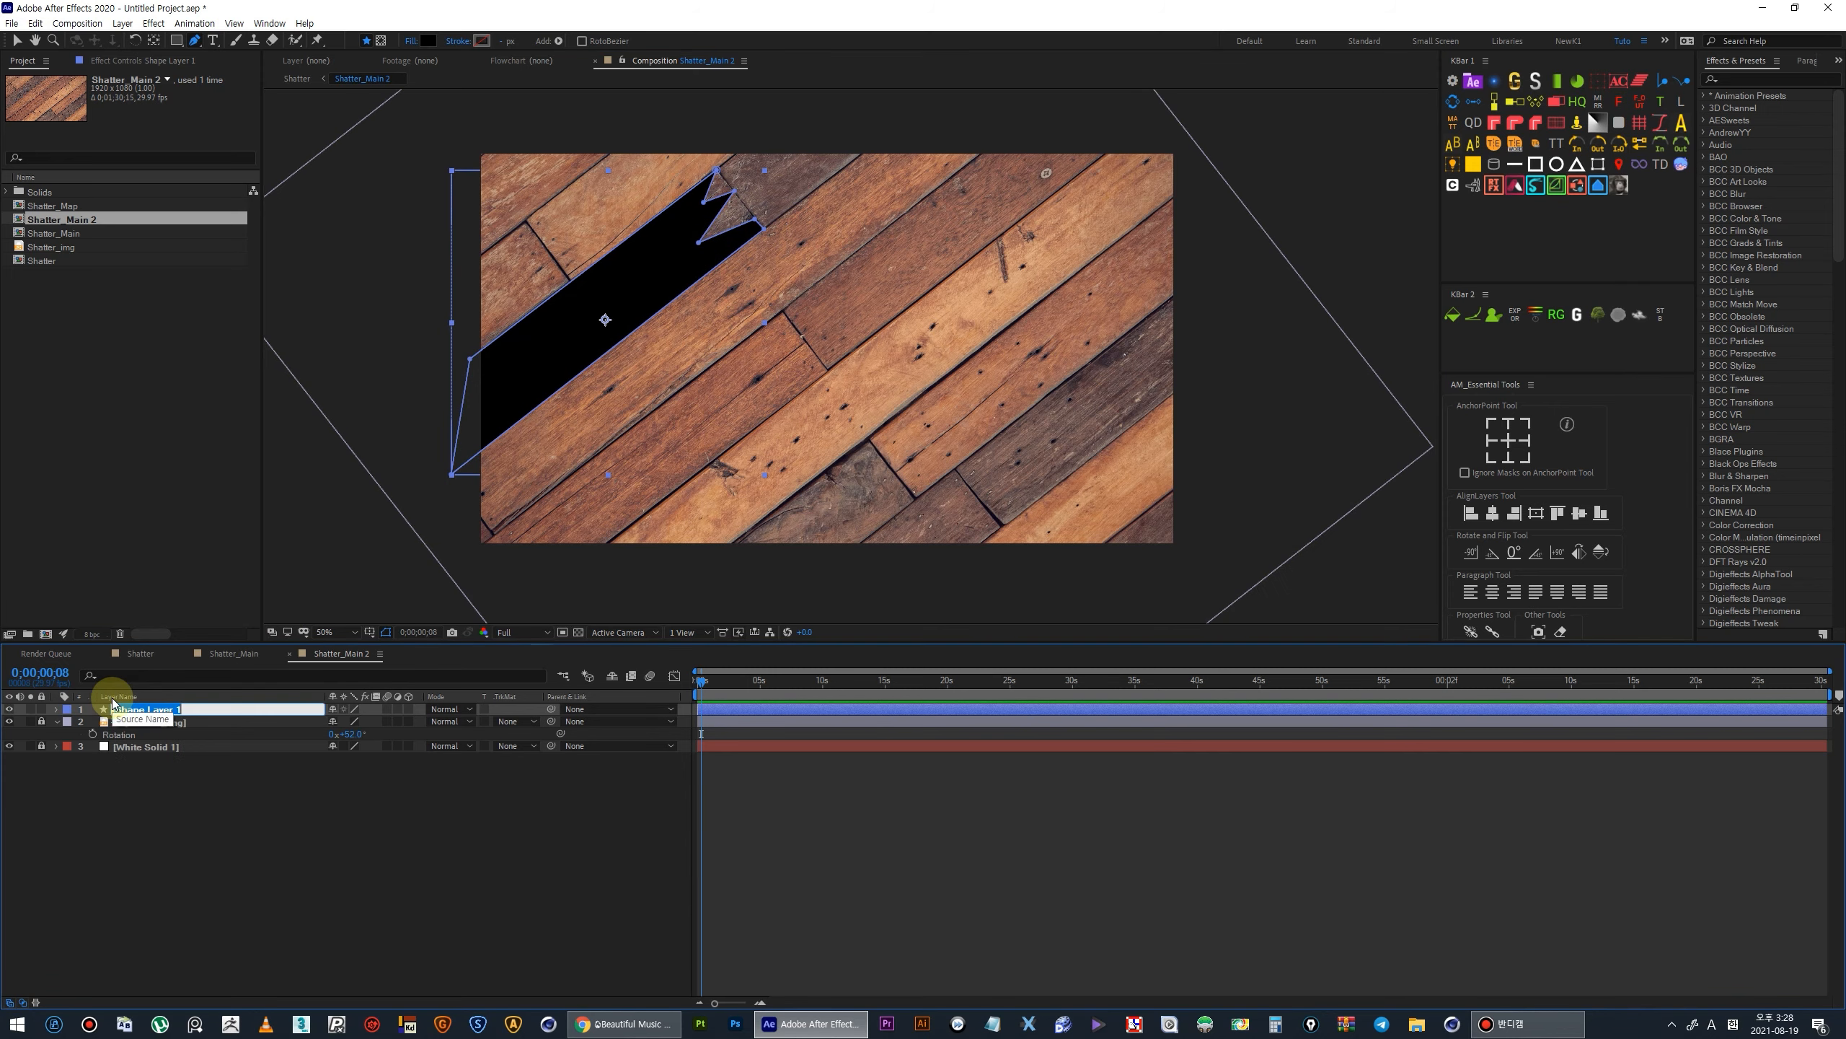
text(mask)
key(Return)
click(256, 908)
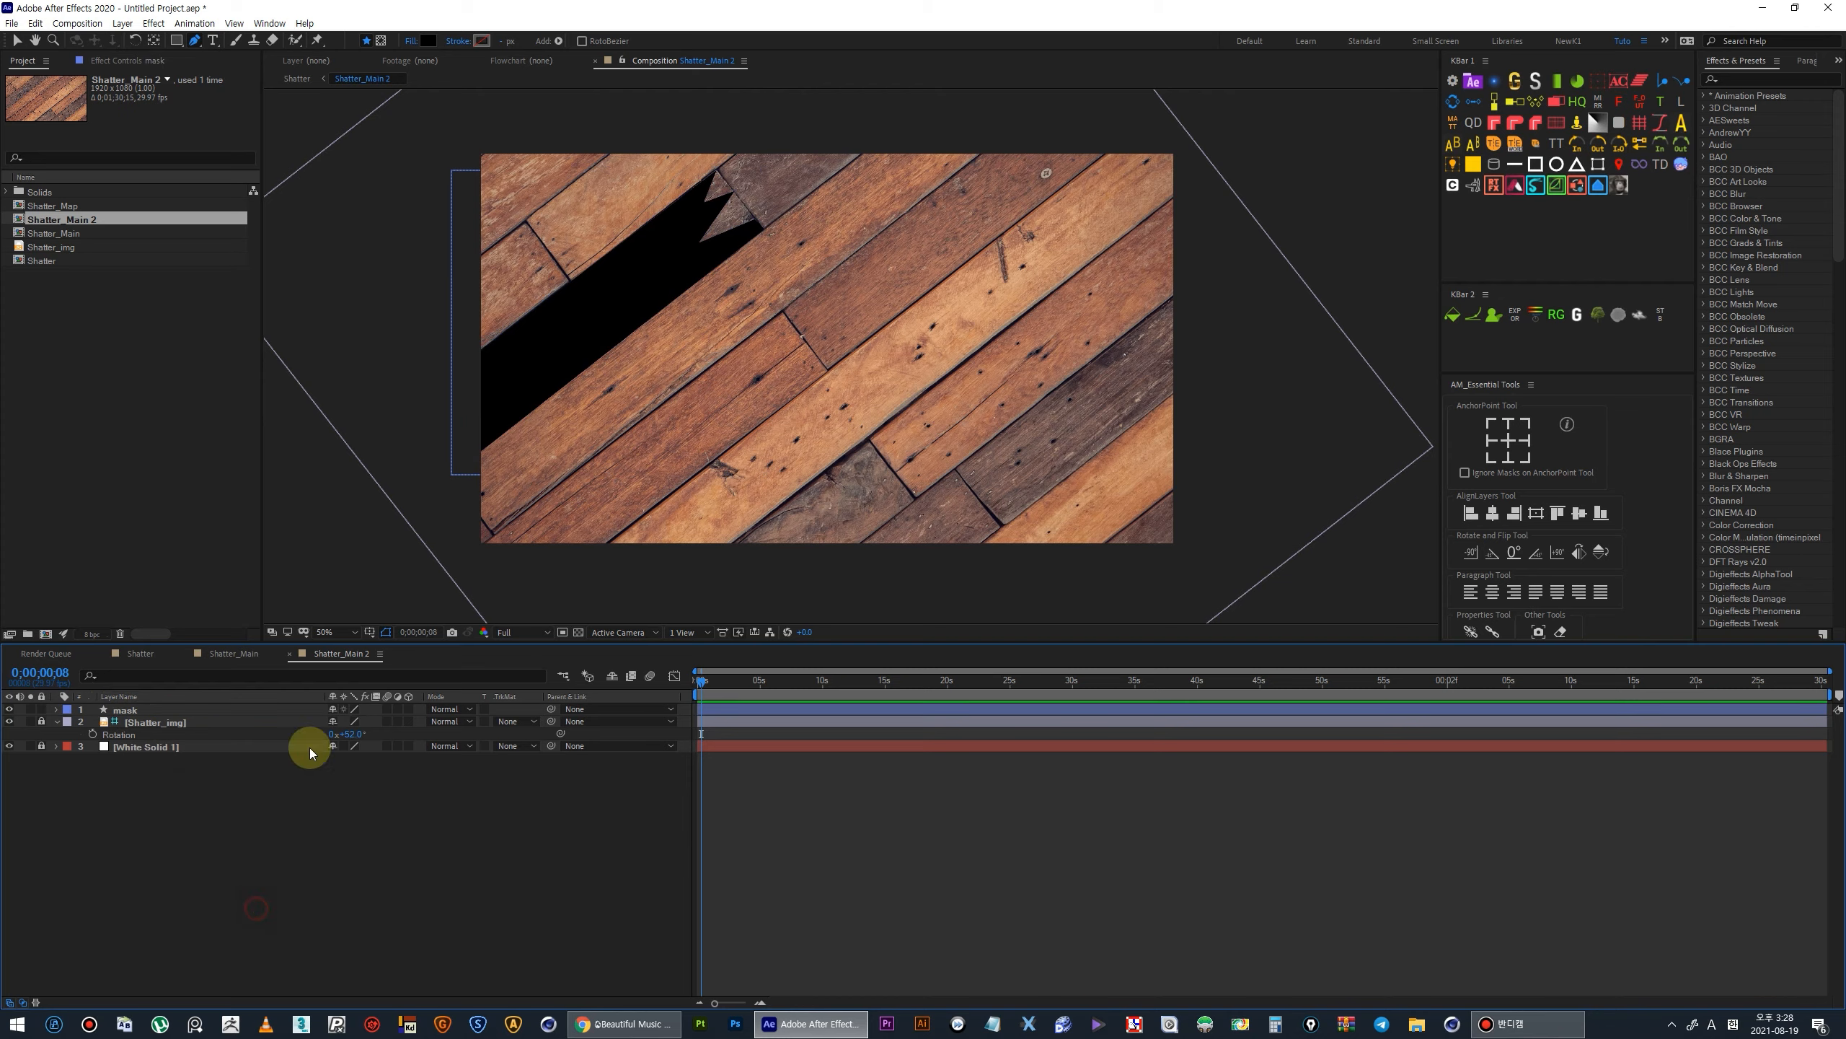
Return to the Shatter composition and hide the Shatter_Mask layer.
click(301, 80)
click(153, 755)
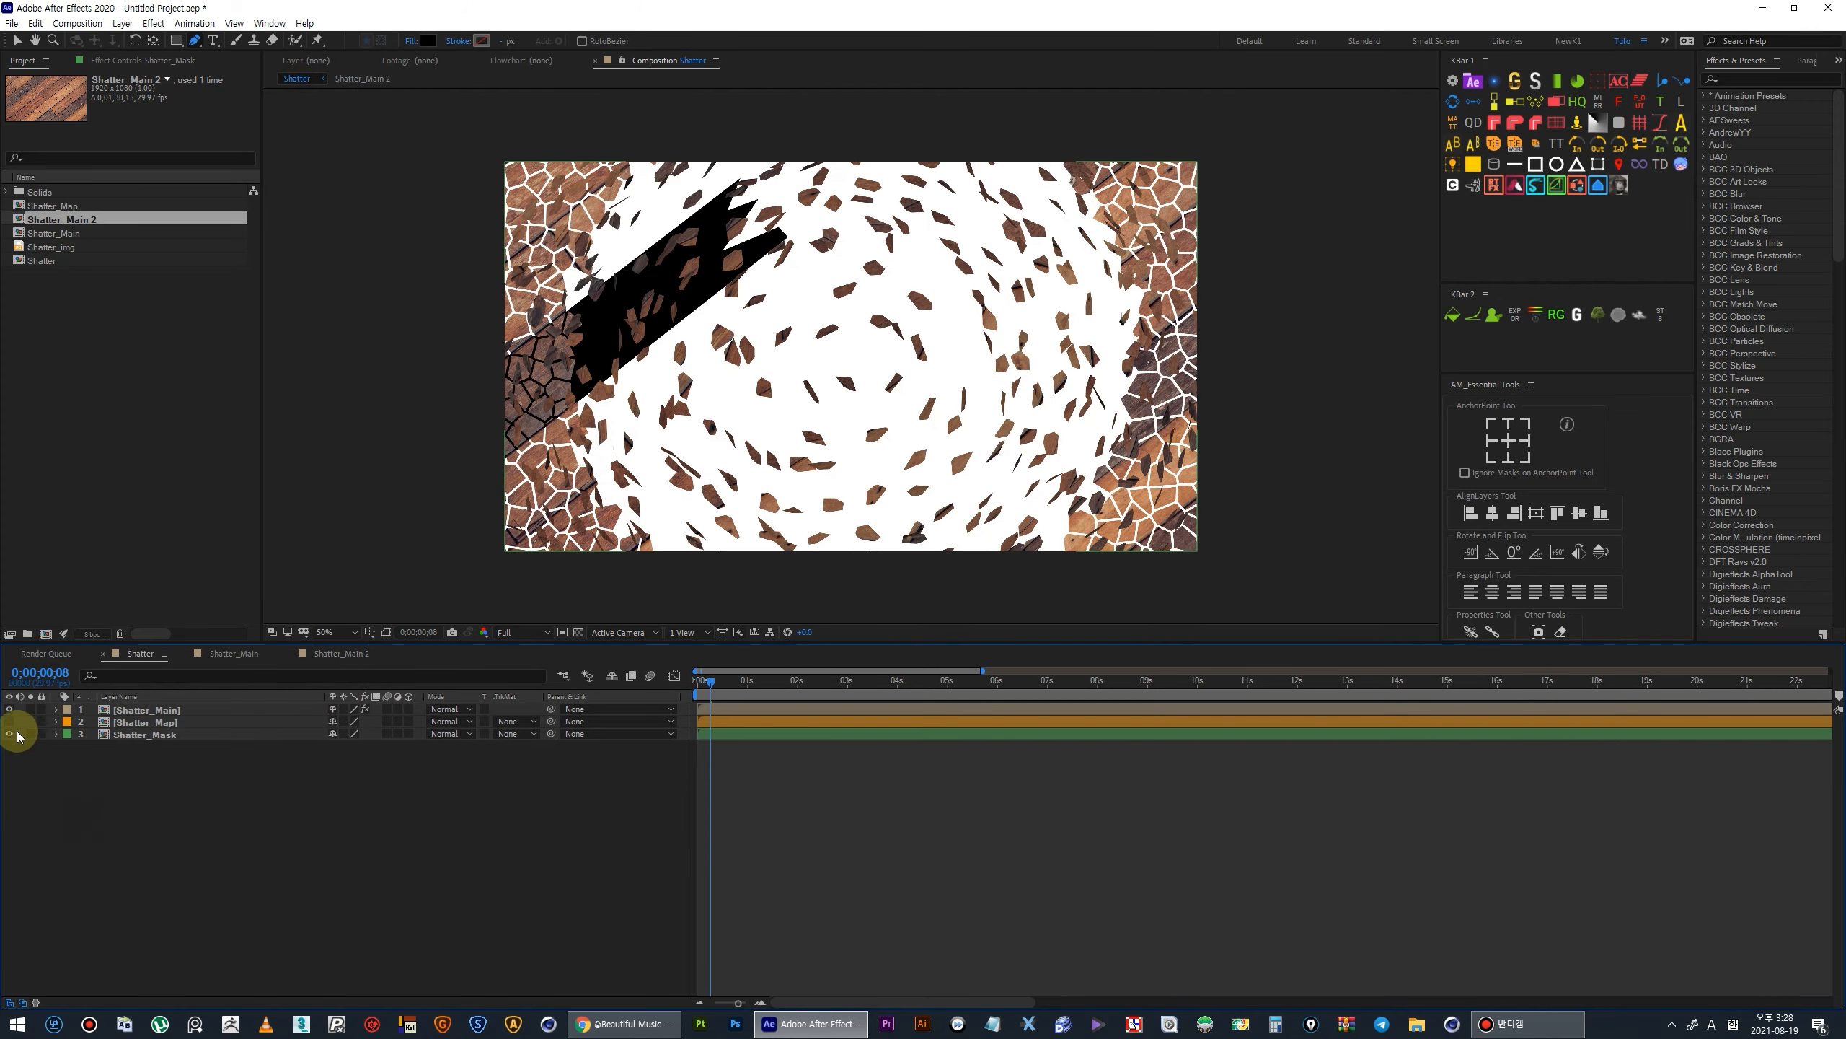
click(9, 735)
In Shatter_Main's Shatter effect, use Shatter_Mask as the gradient layer, invert the gradient, and set Shatter Threshold to 15%.
click(149, 710)
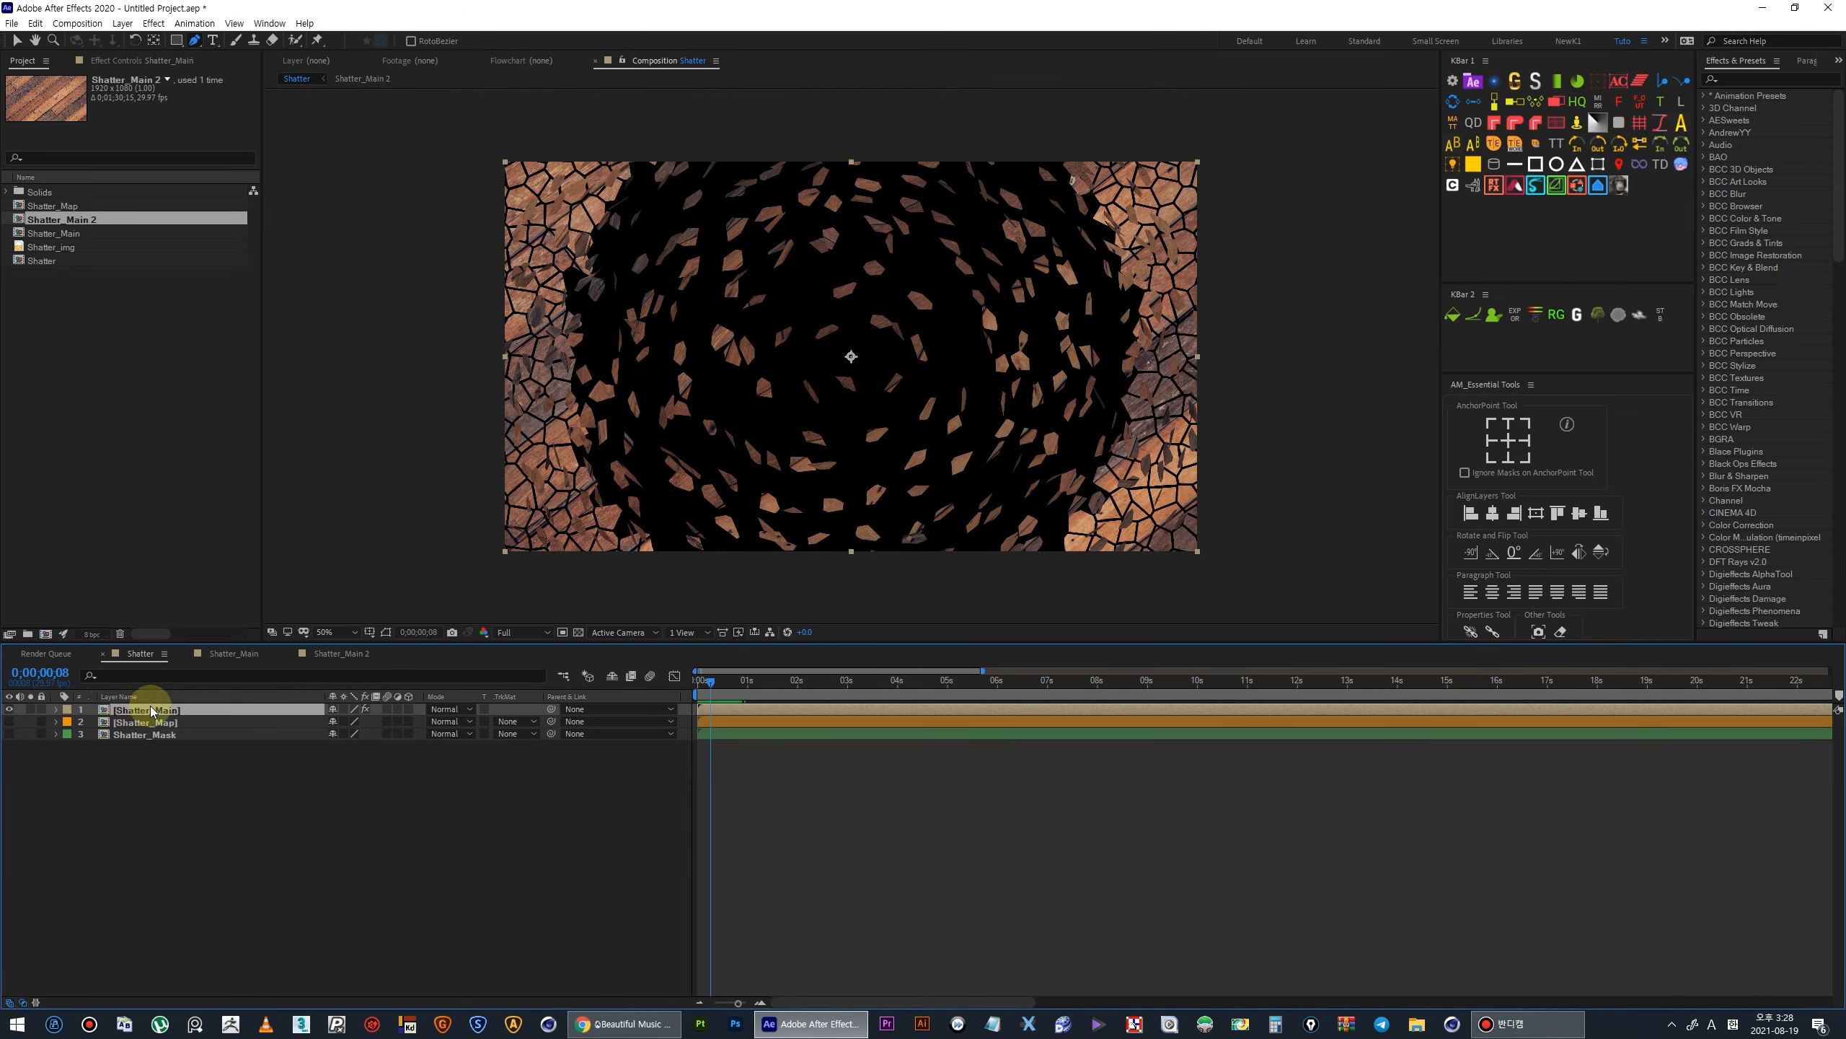
click(109, 63)
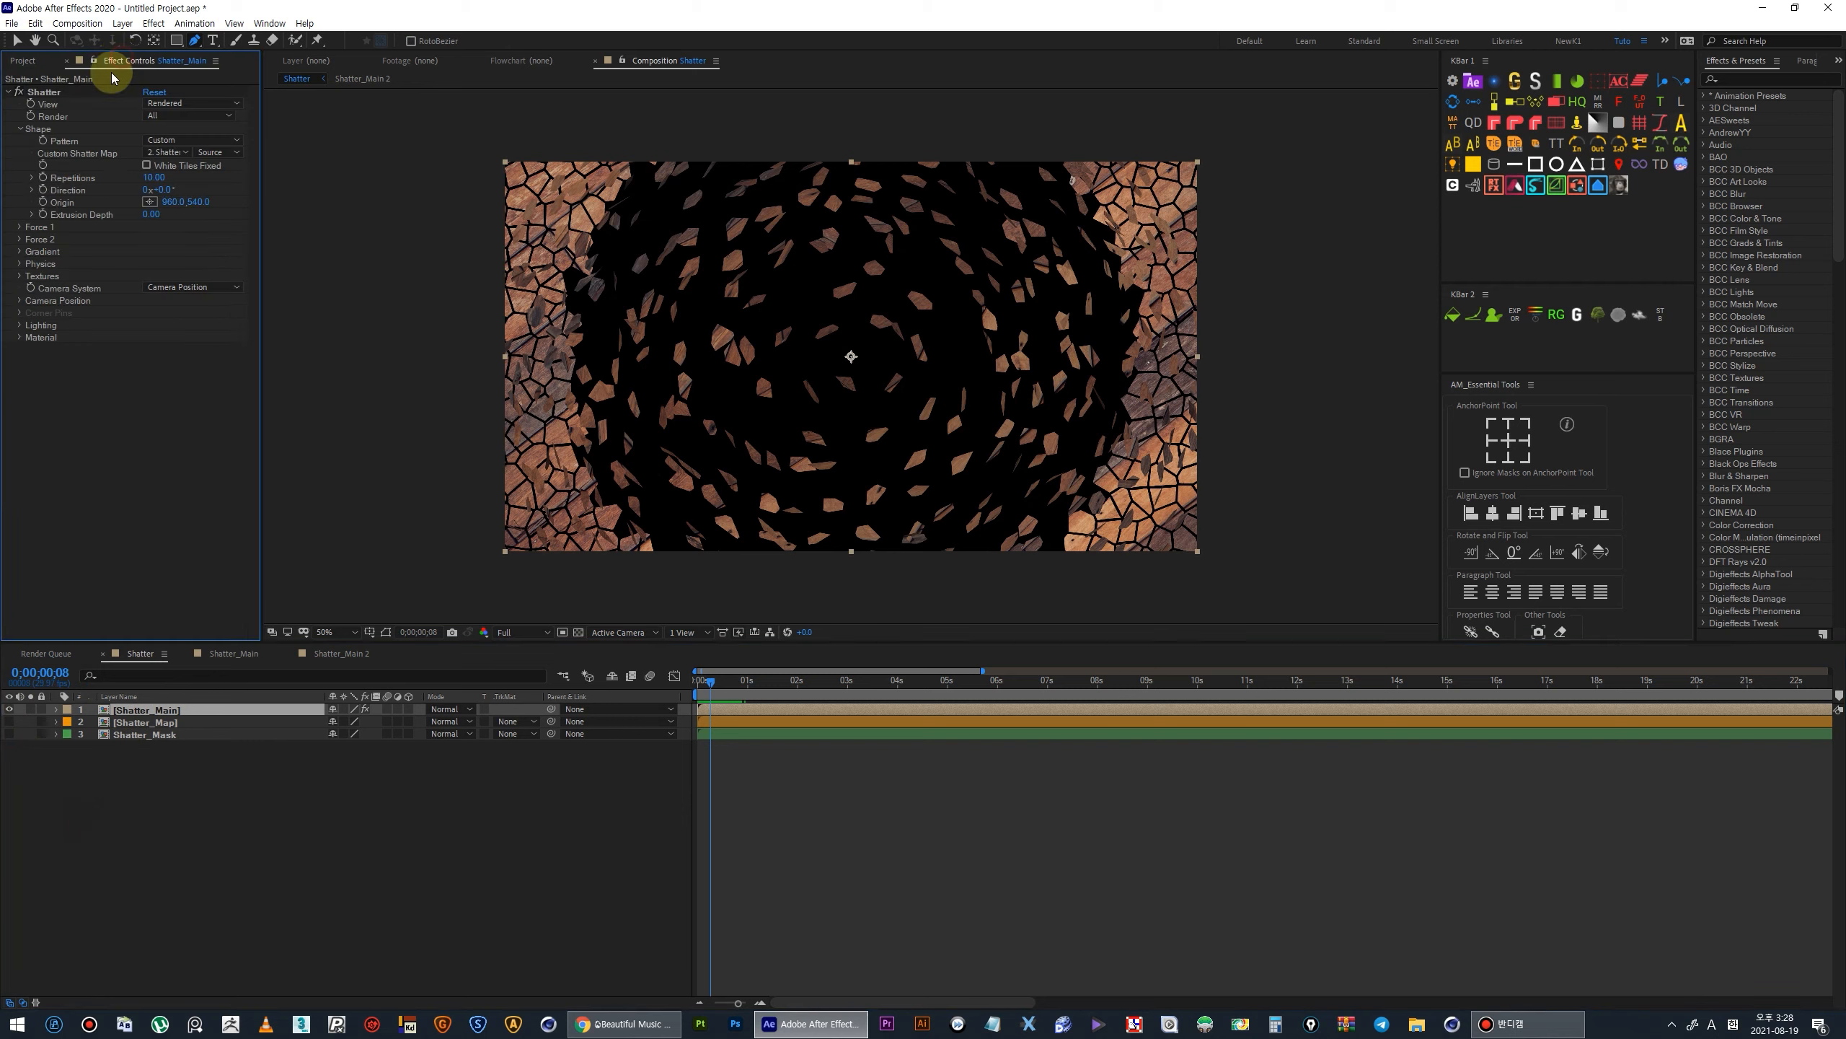
click(18, 252)
click(162, 277)
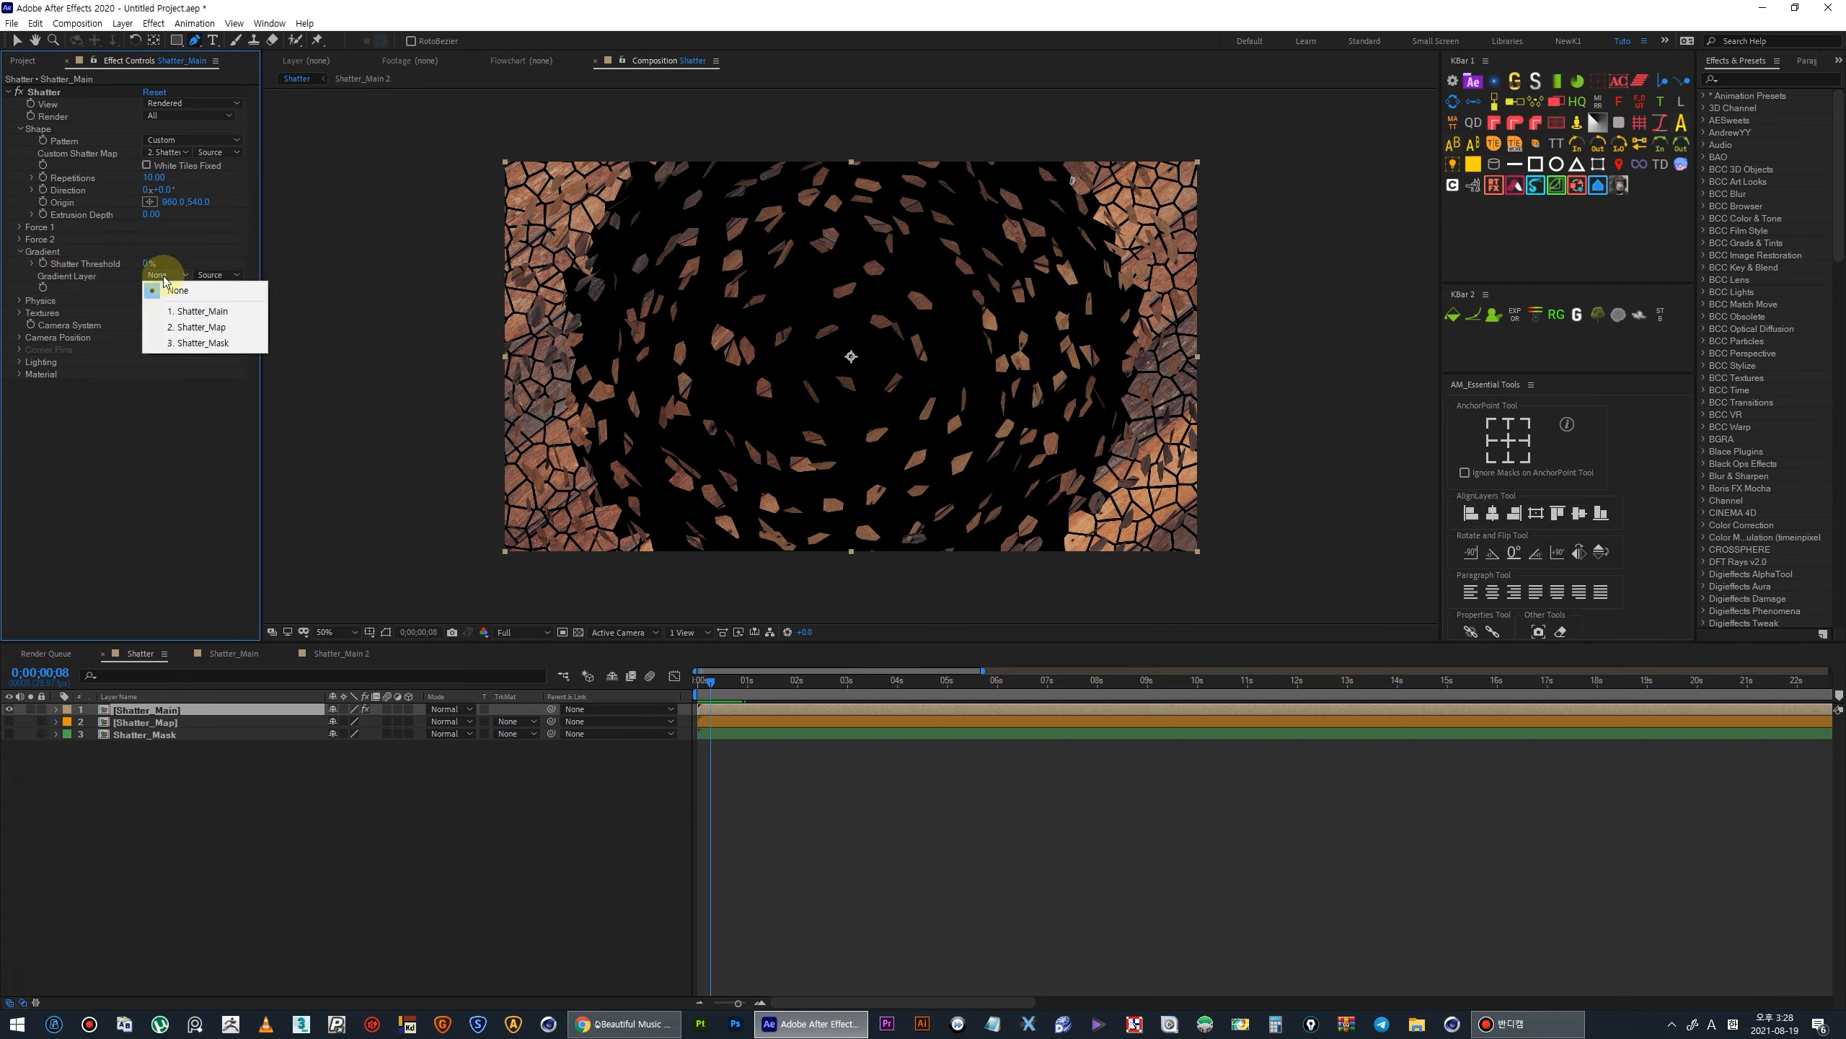
click(204, 345)
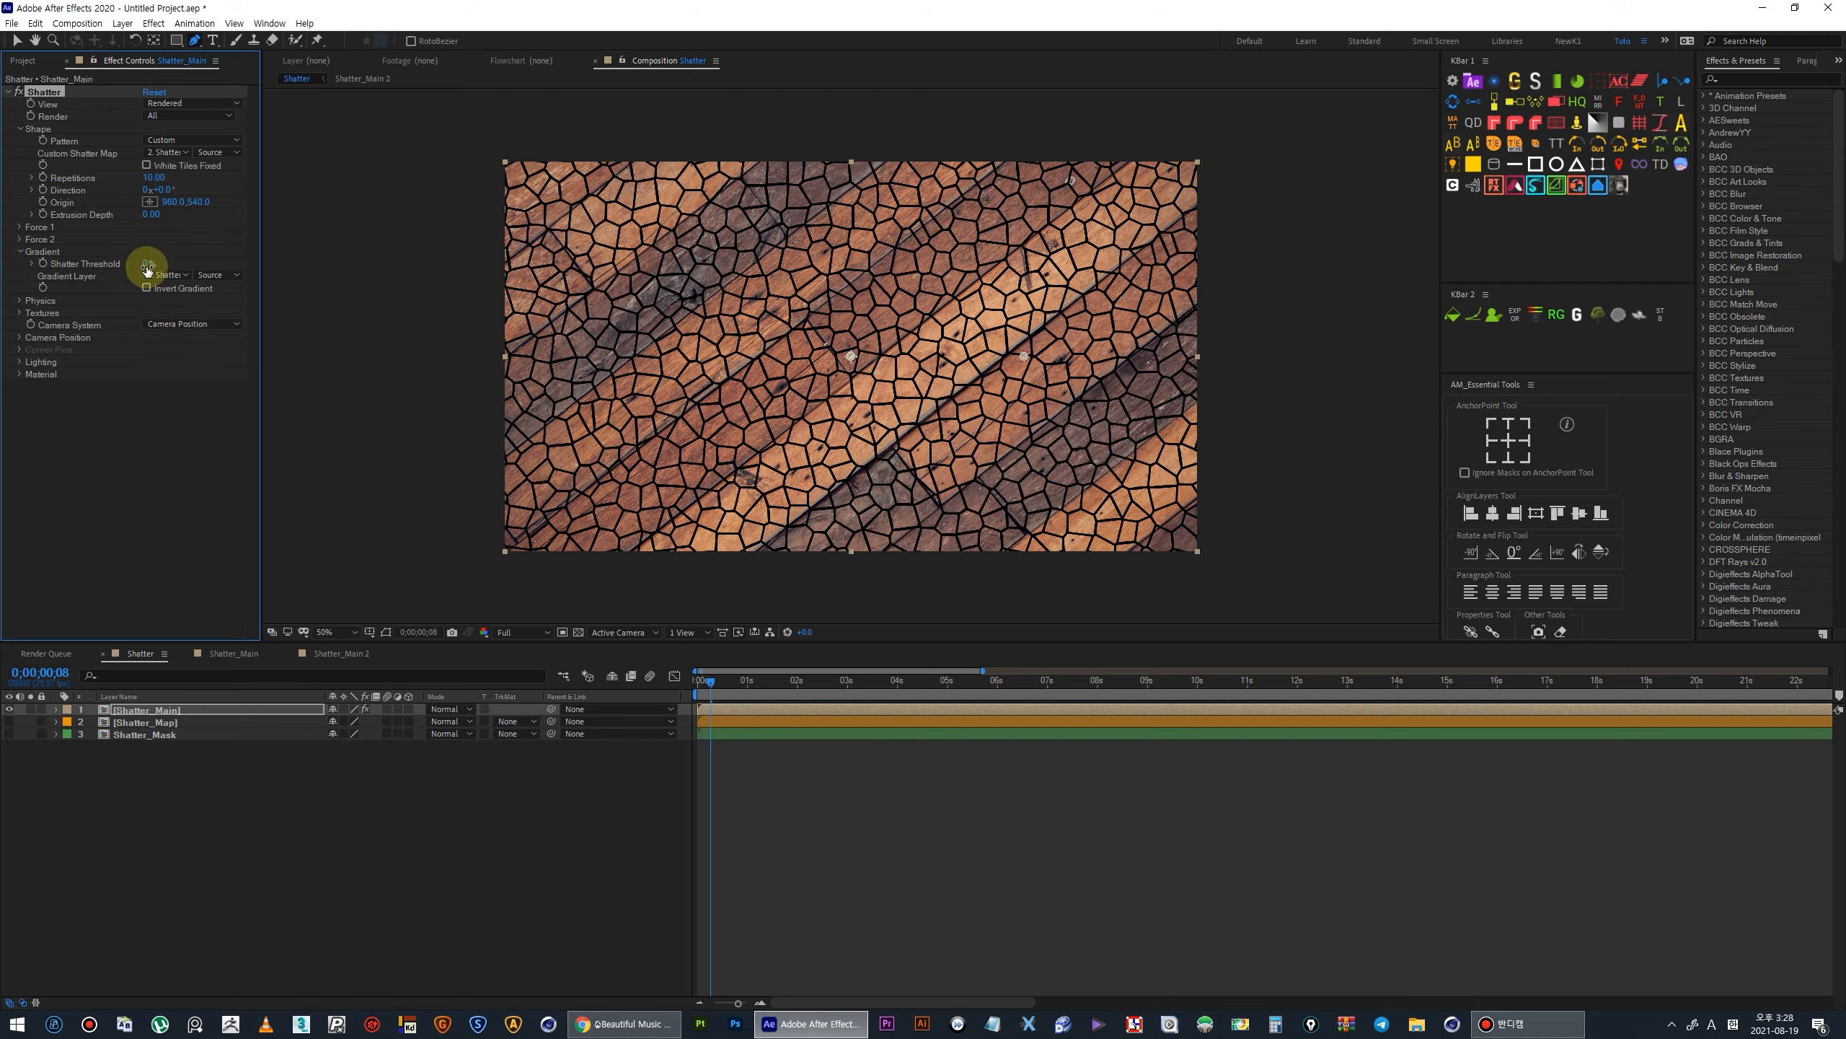
drag(150, 263, 163, 268)
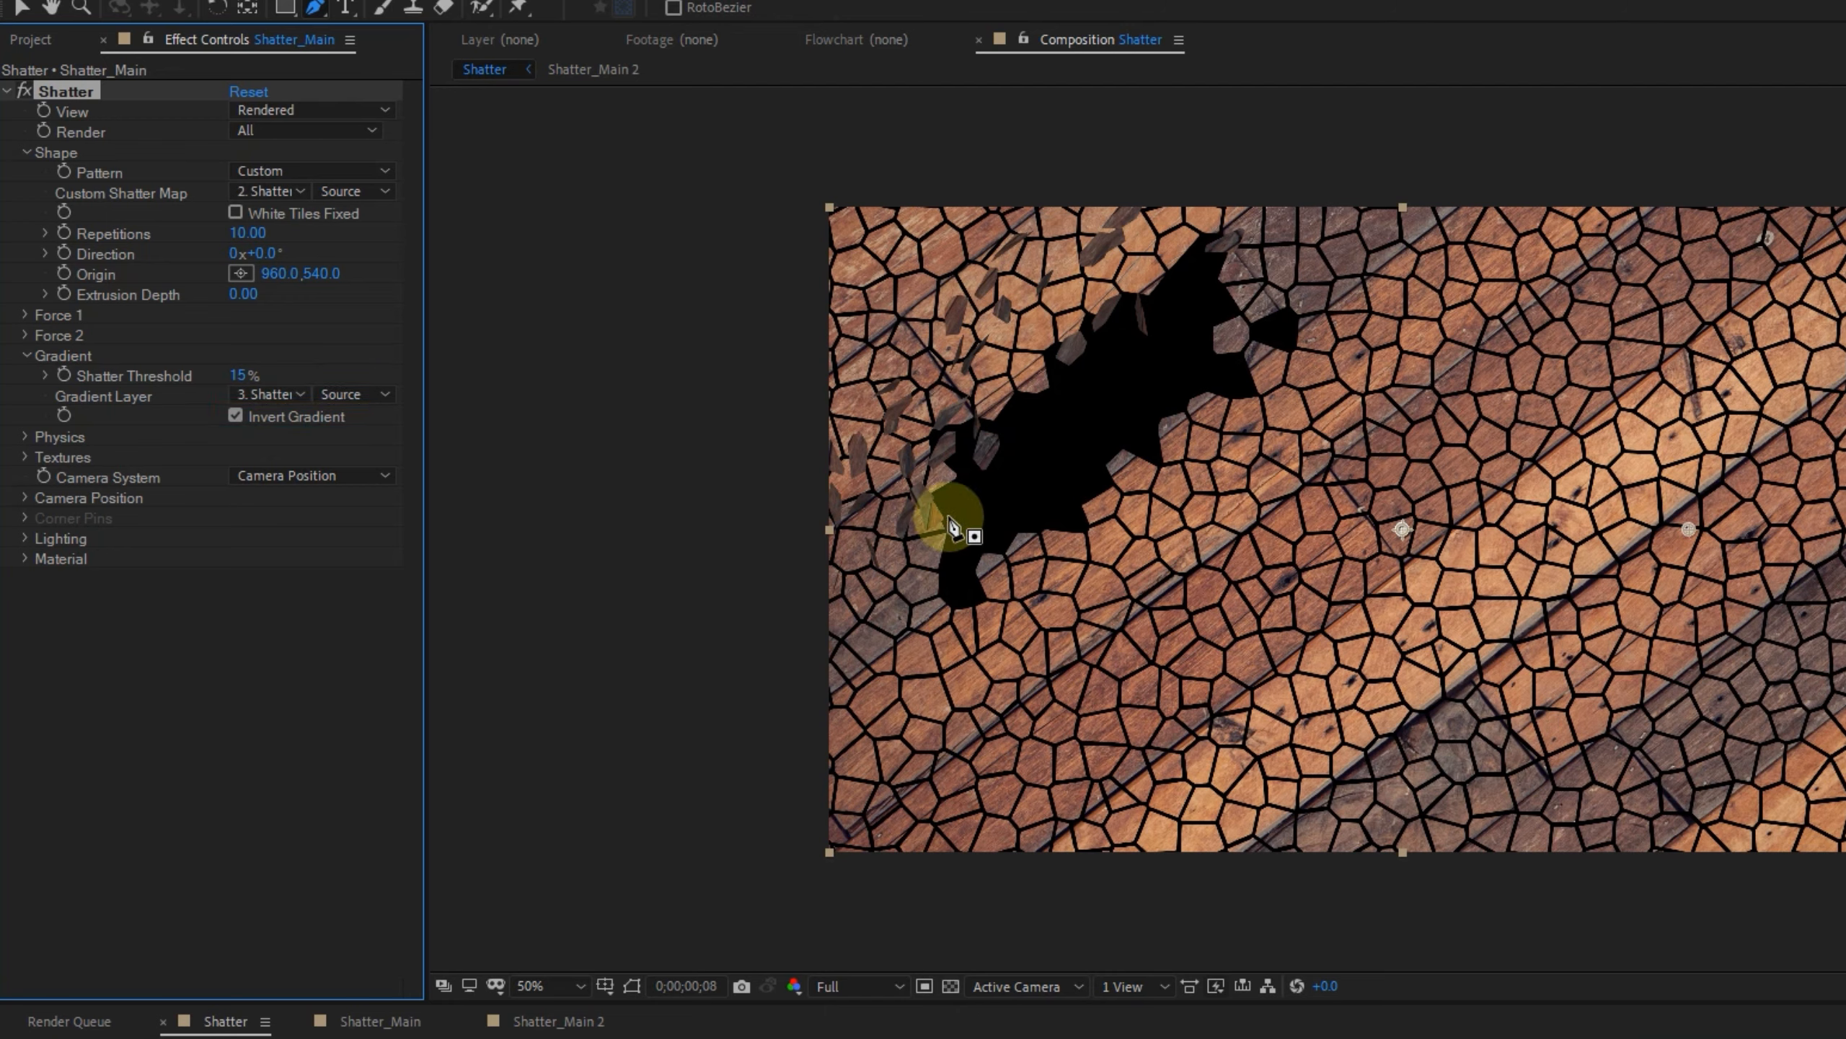
Set the Force 1 radius to 5 on Shatter_Main and return the playhead to the first frame.
click(25, 315)
click(248, 375)
text(5)
key(Return)
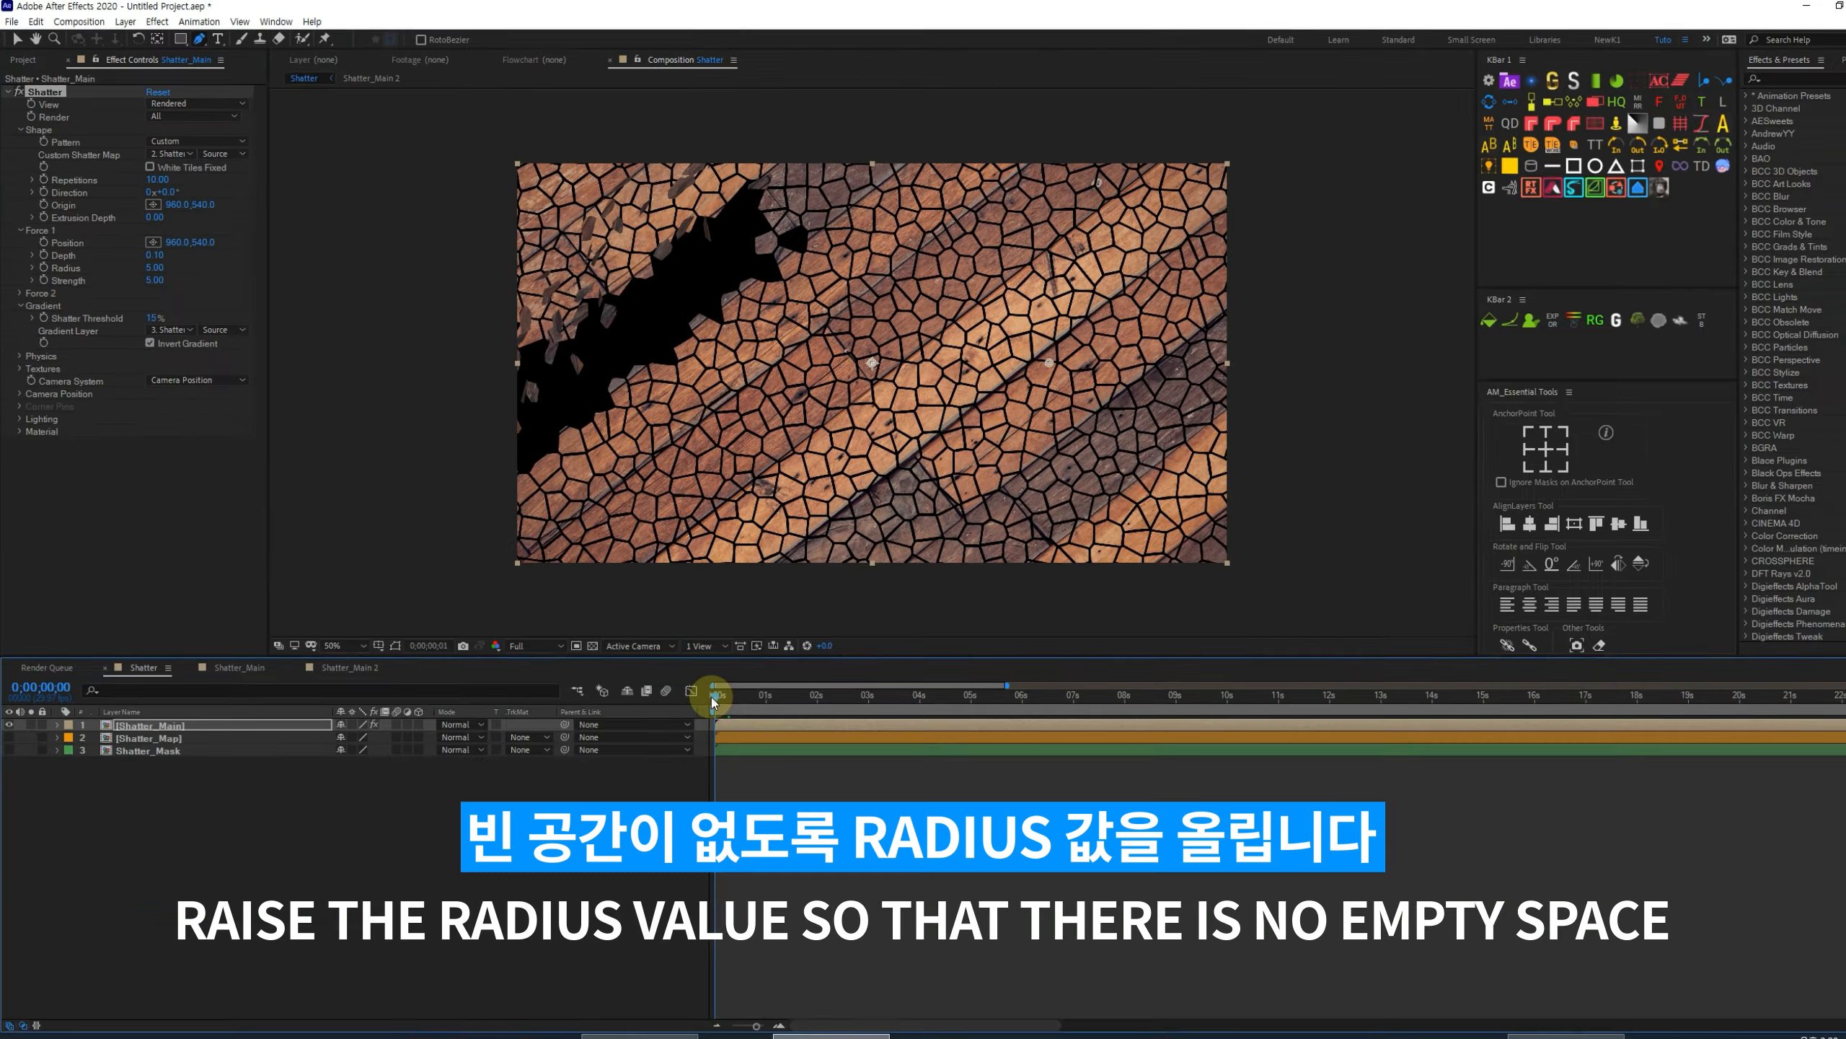
drag(711, 680, 676, 730)
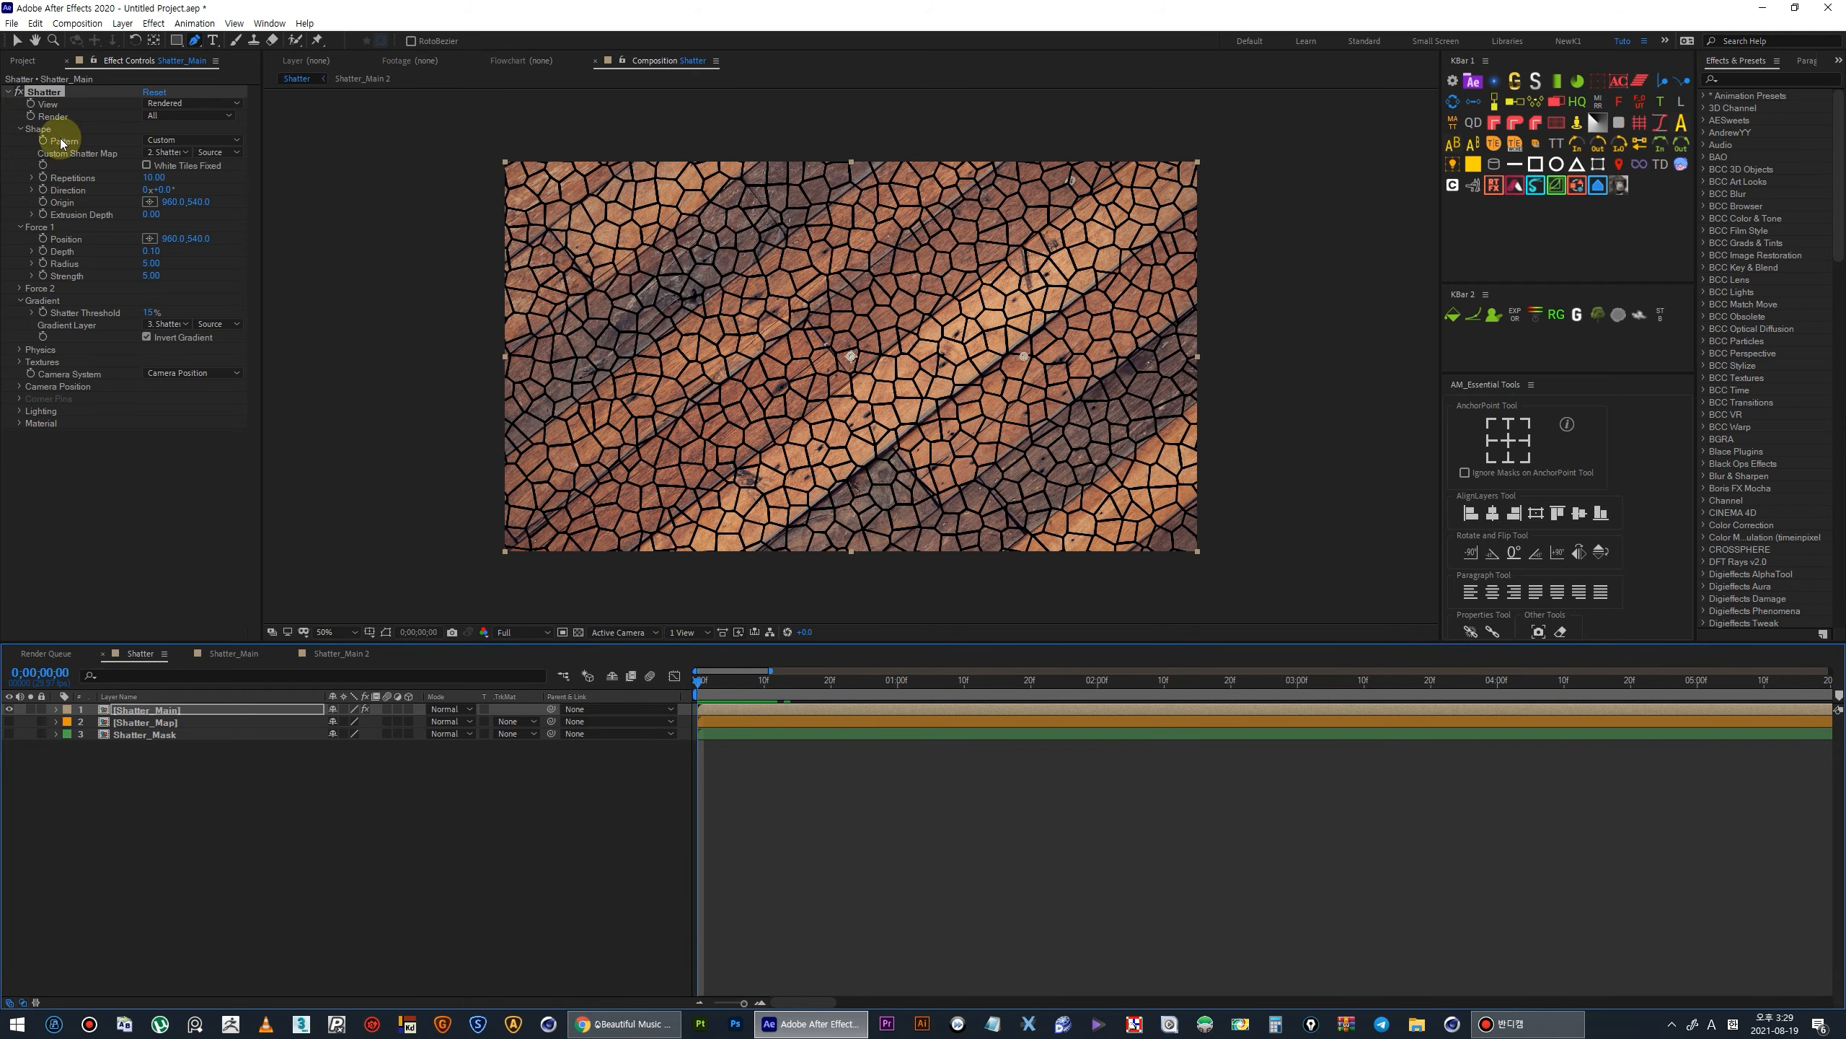
Set Shatter_Main's Shatter effect to render Pieces only and move the playhead to frame 1.
click(164, 115)
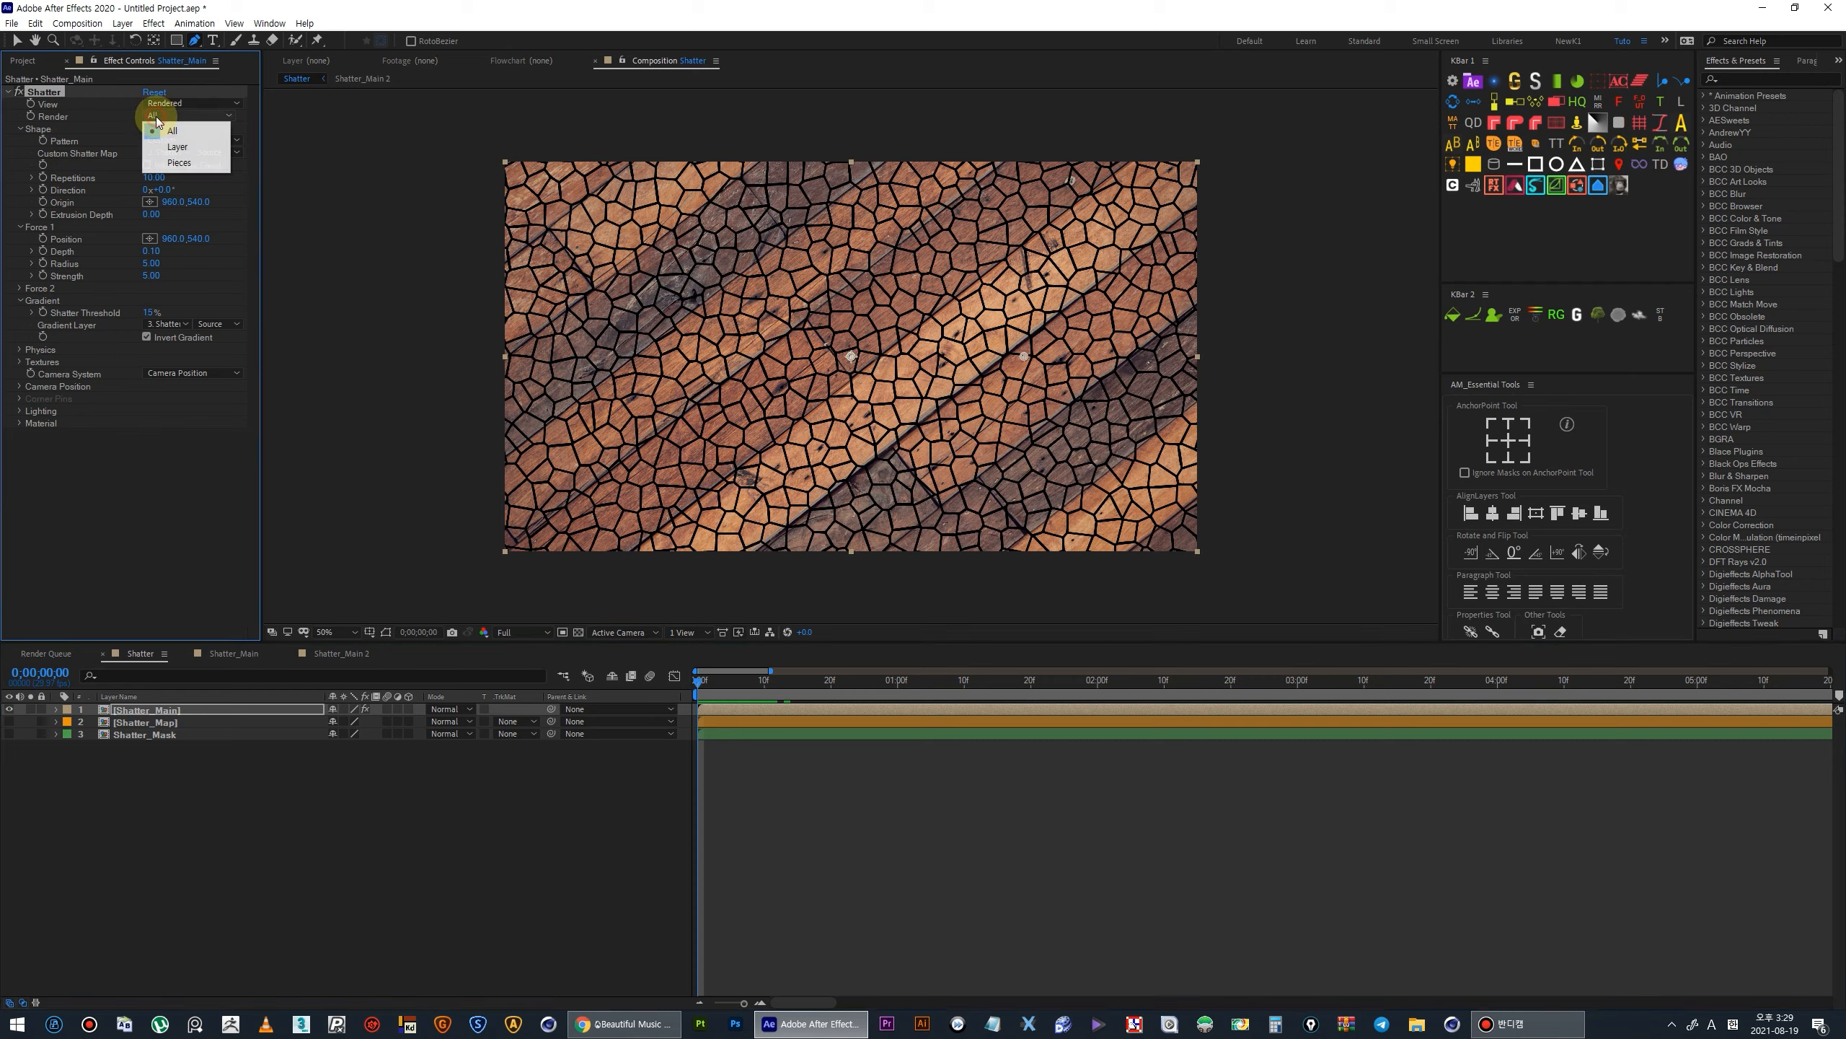
click(178, 163)
mouse_move(702, 681)
mouse_down()
mouse_move(752, 682)
mouse_move(704, 691)
mouse_up()
click(150, 756)
Duplicate Shatter_Main and rename the lower copy as Shatter_Layer.
click(147, 711)
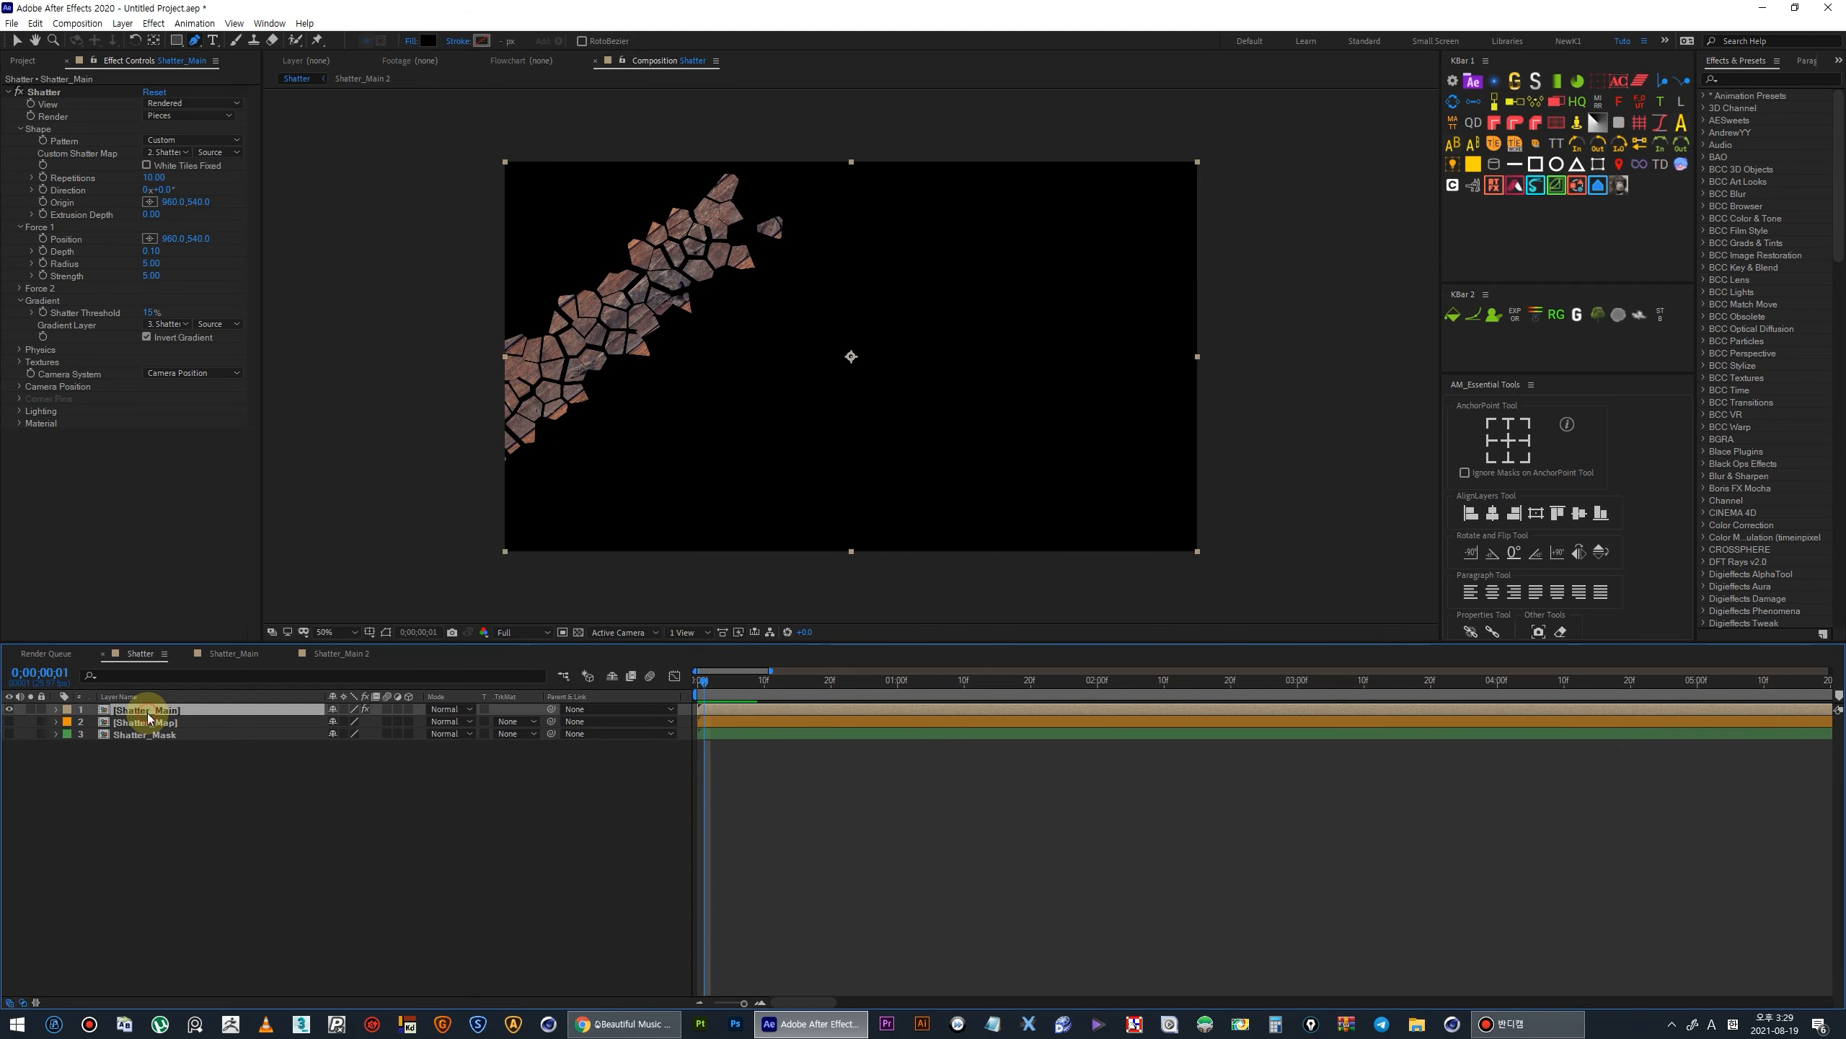
click(36, 24)
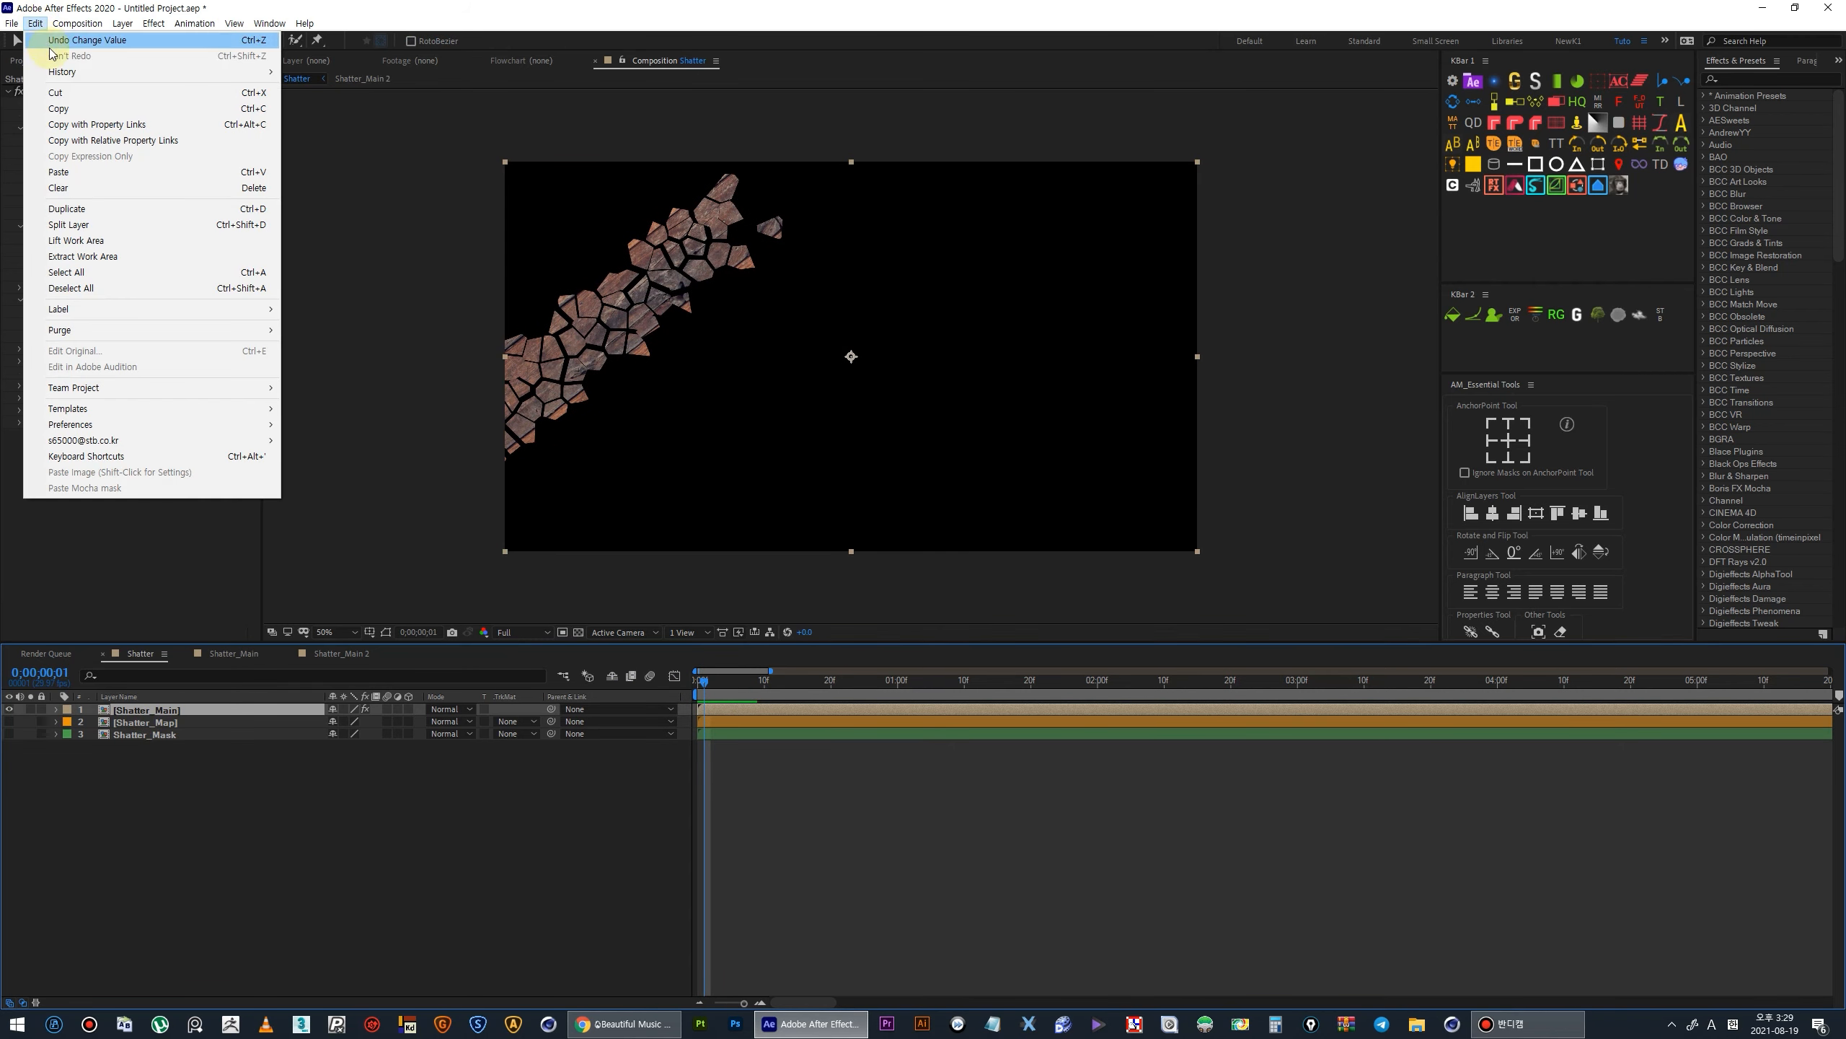
click(80, 209)
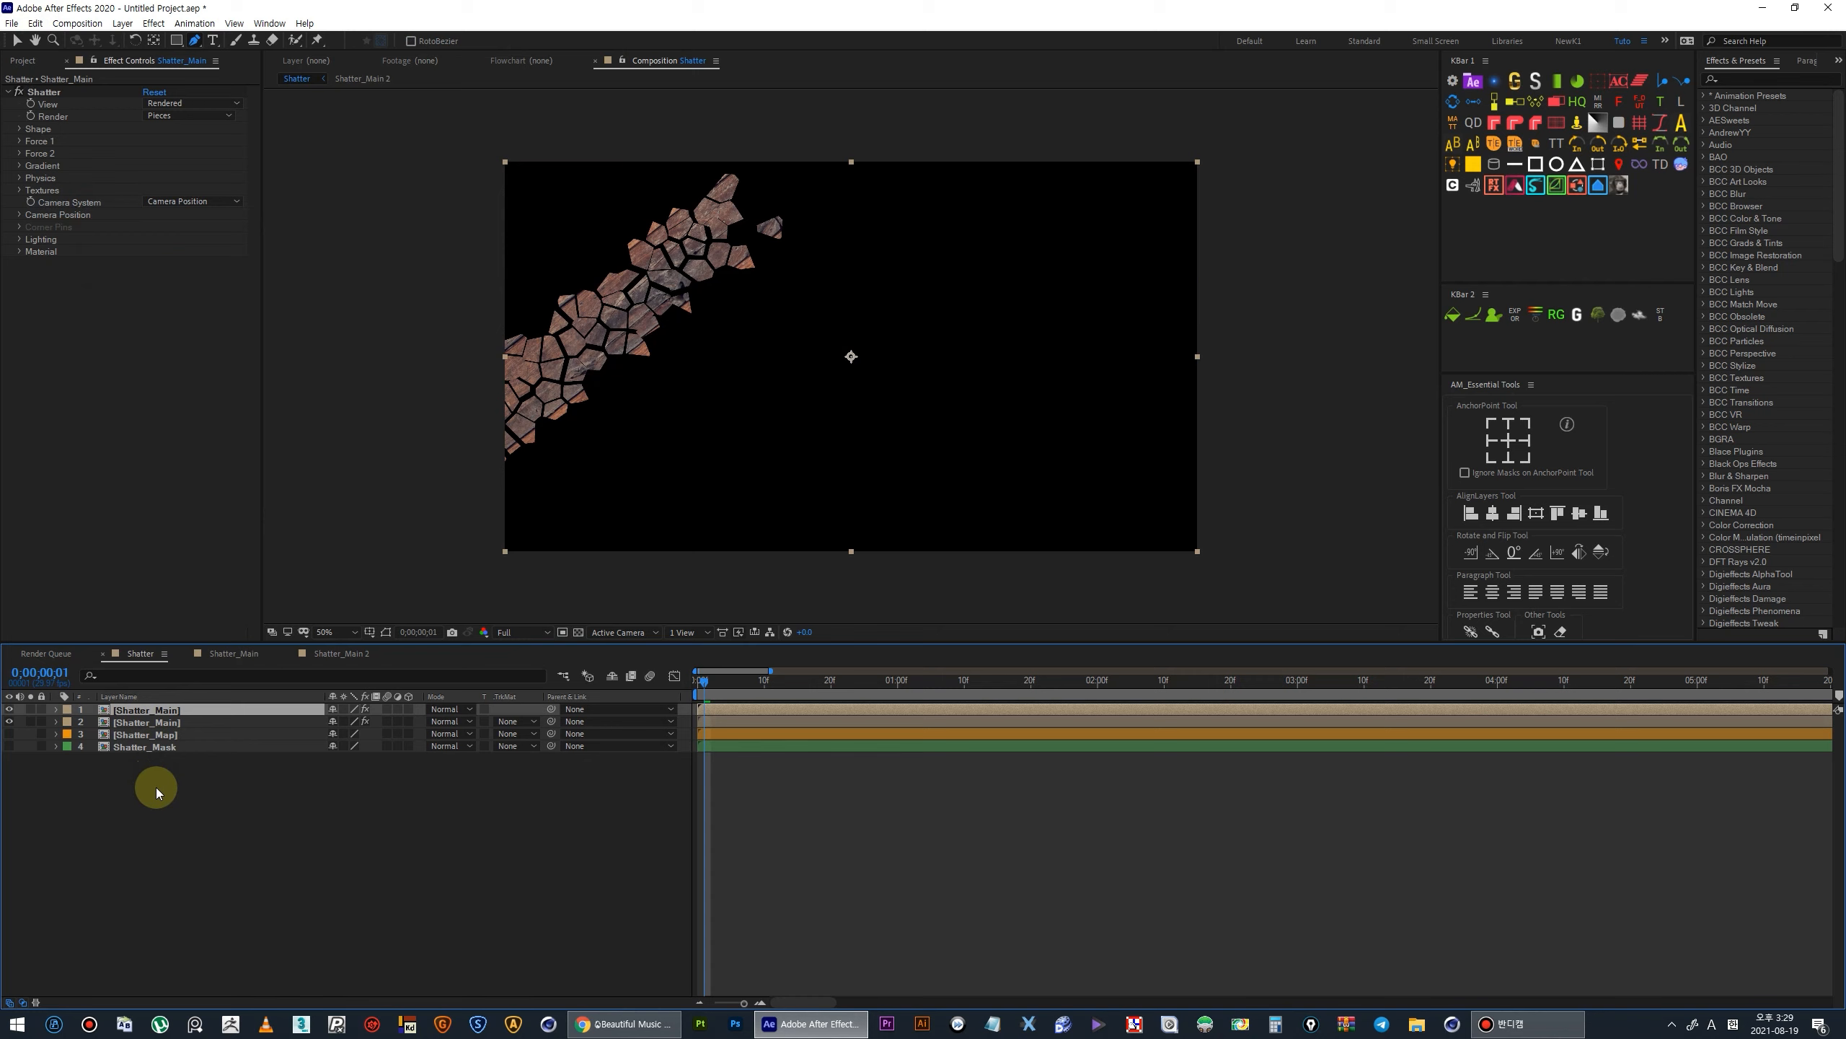
click(166, 723)
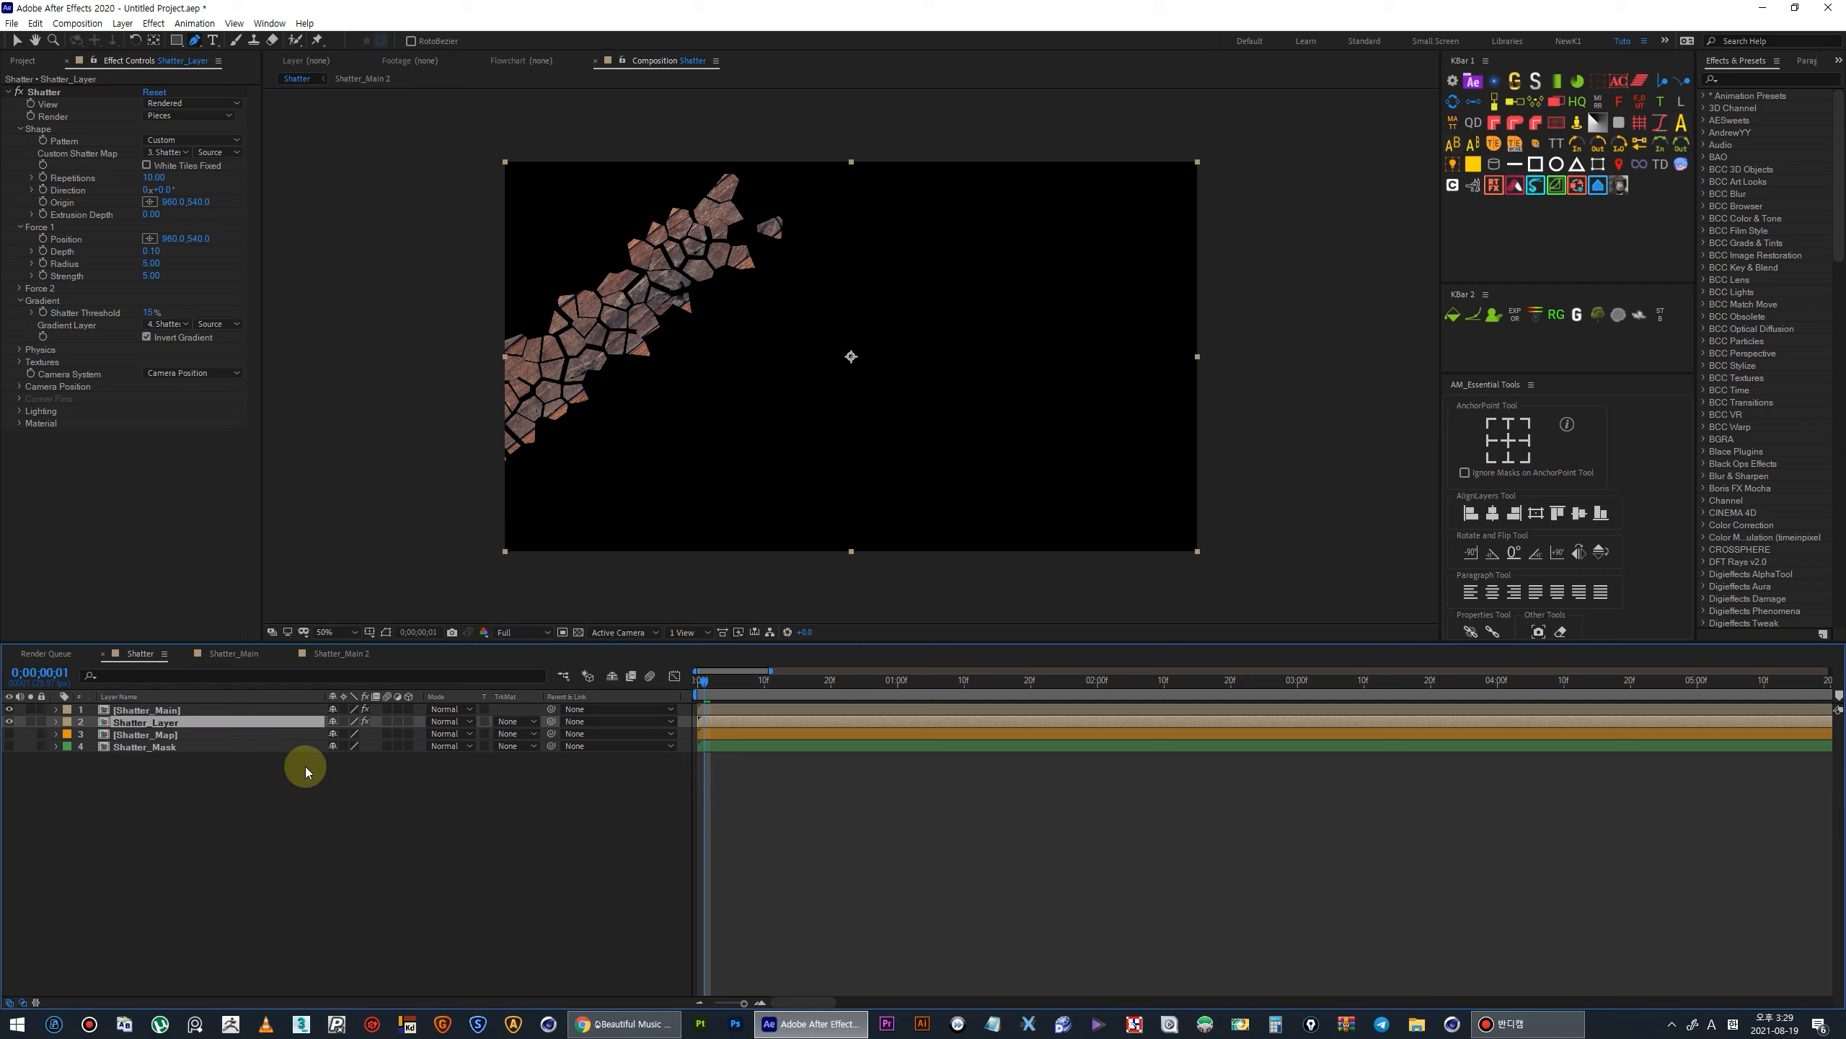
click(267, 804)
Set Shatter_Layer's Shatter effect to render Layer only, with its gradient layer set to None.
click(171, 724)
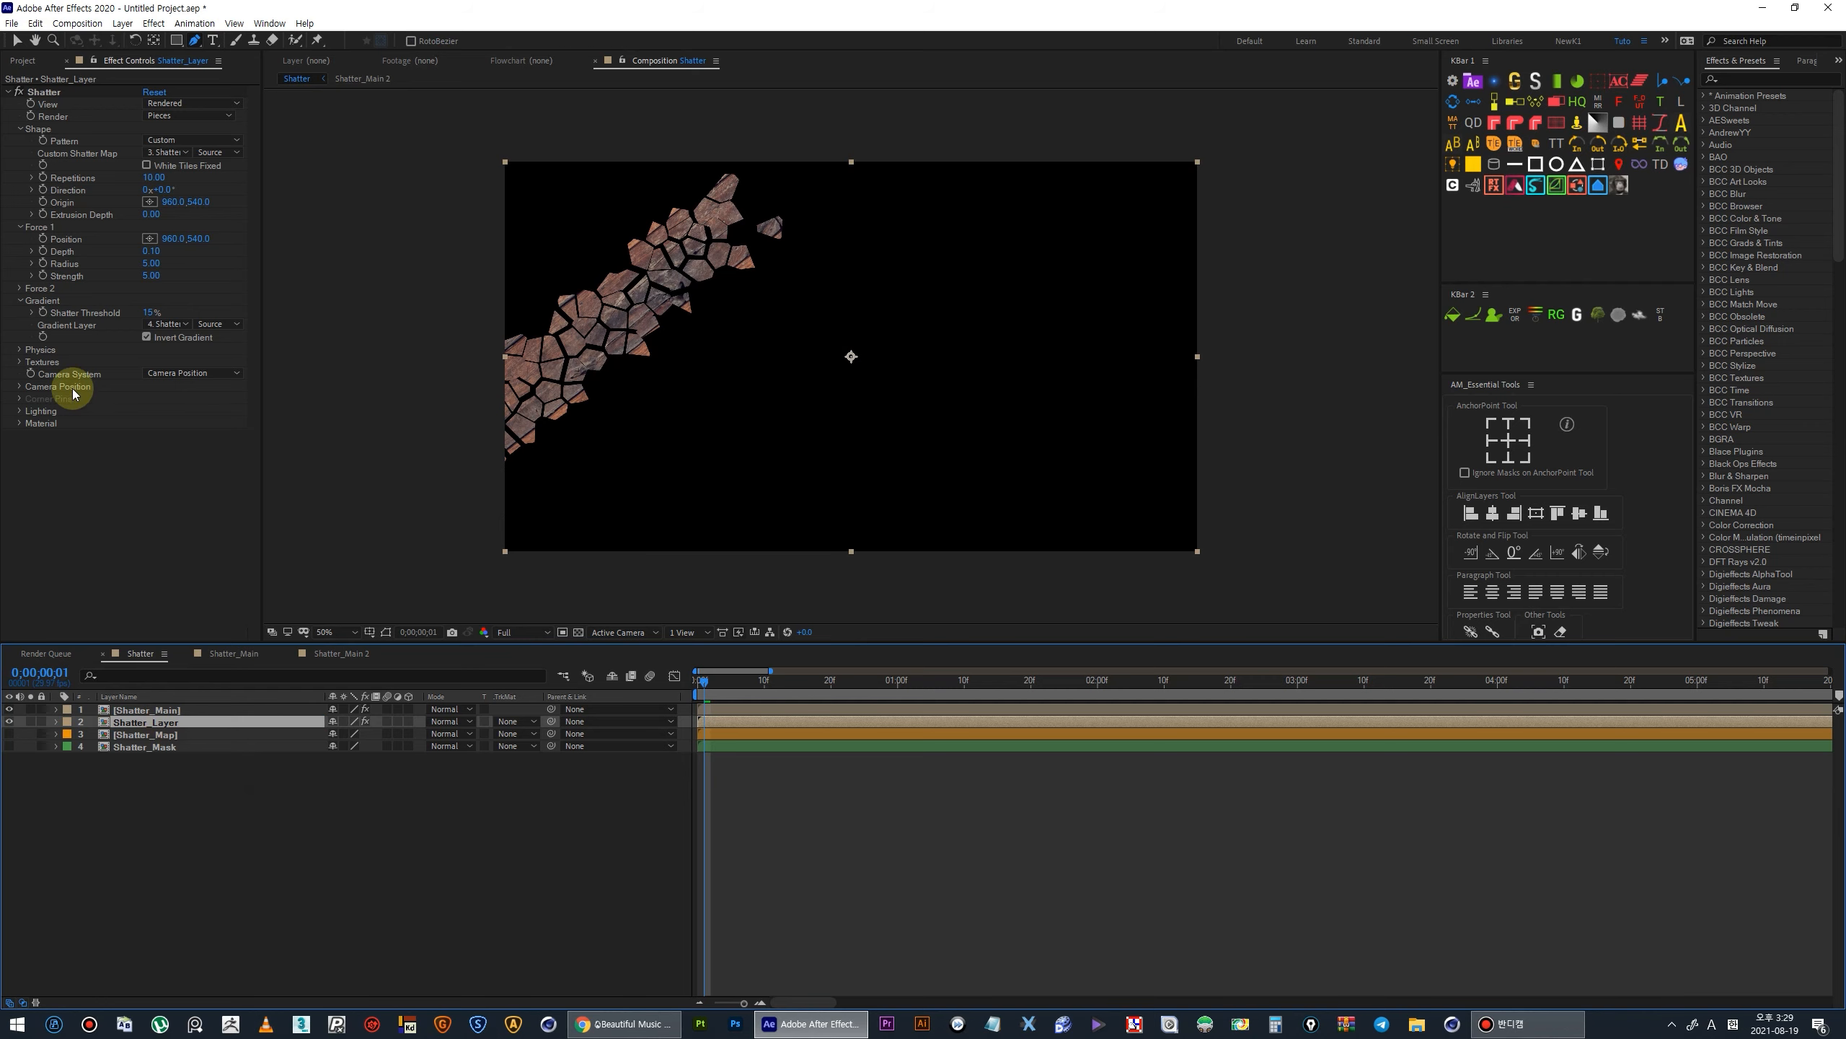
click(167, 116)
click(174, 144)
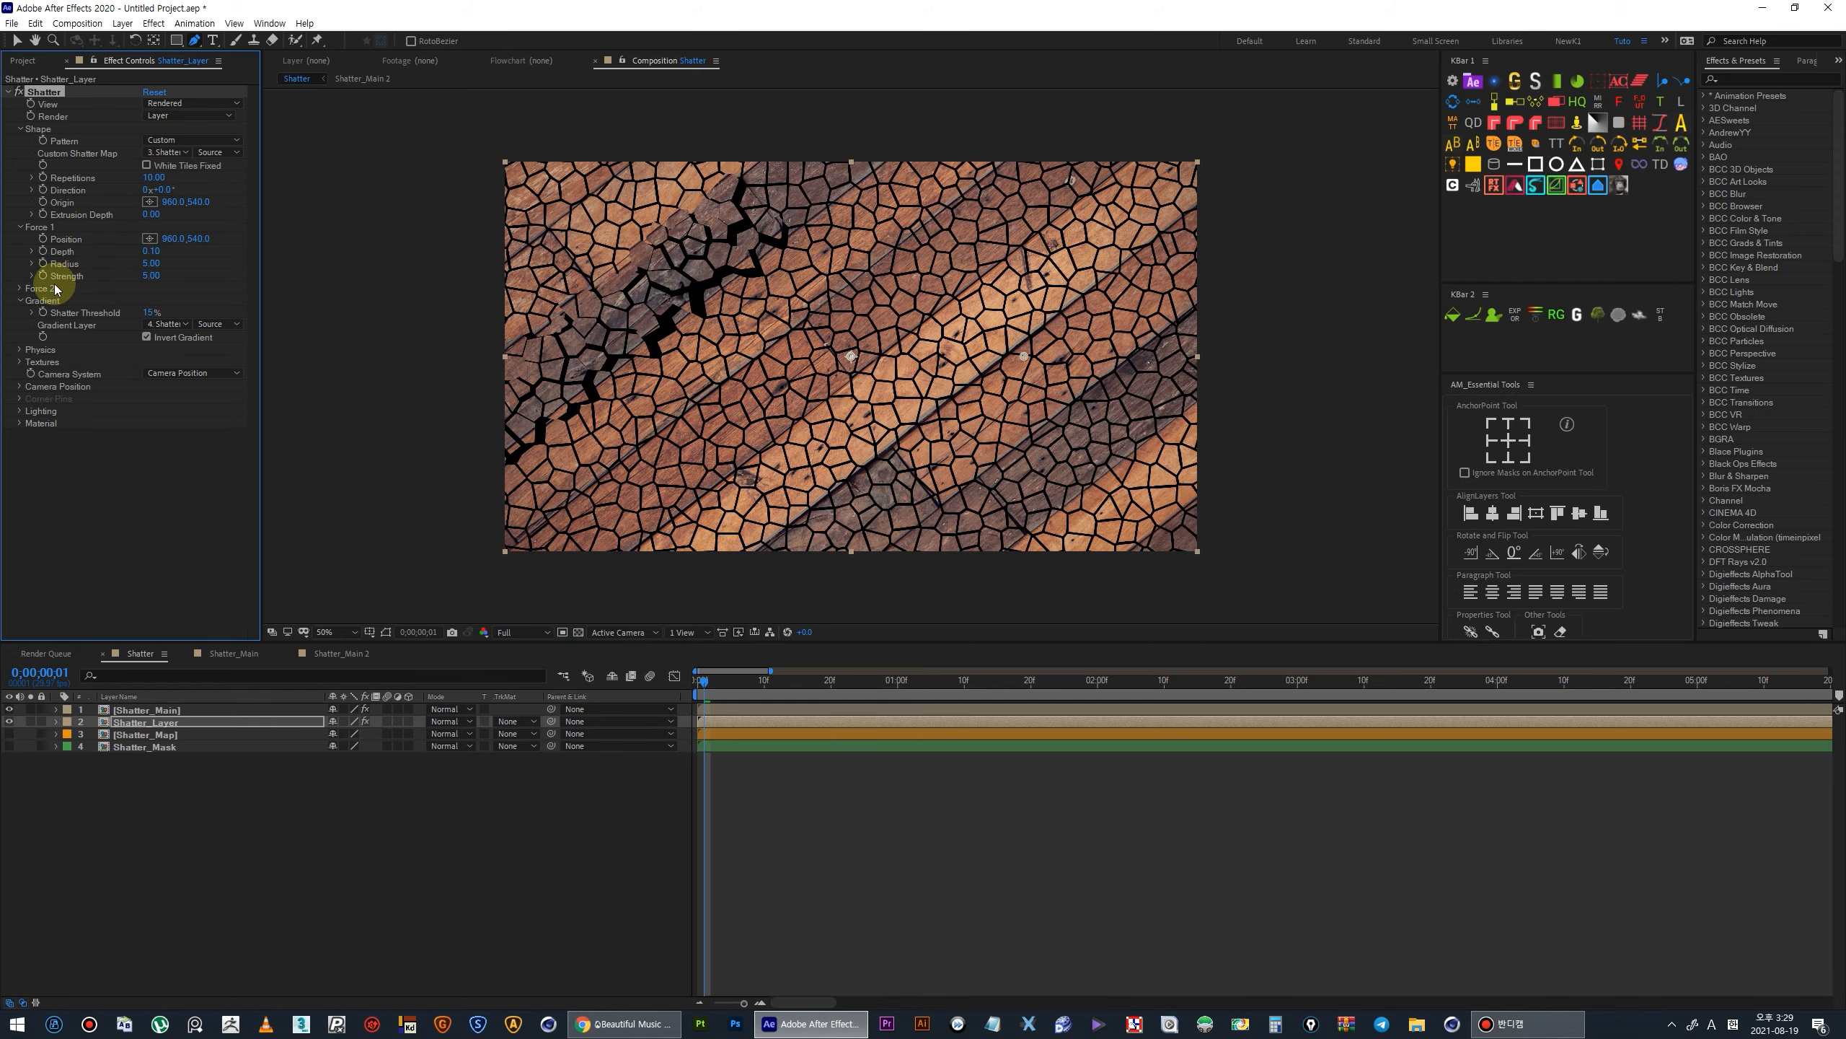
click(159, 324)
click(164, 336)
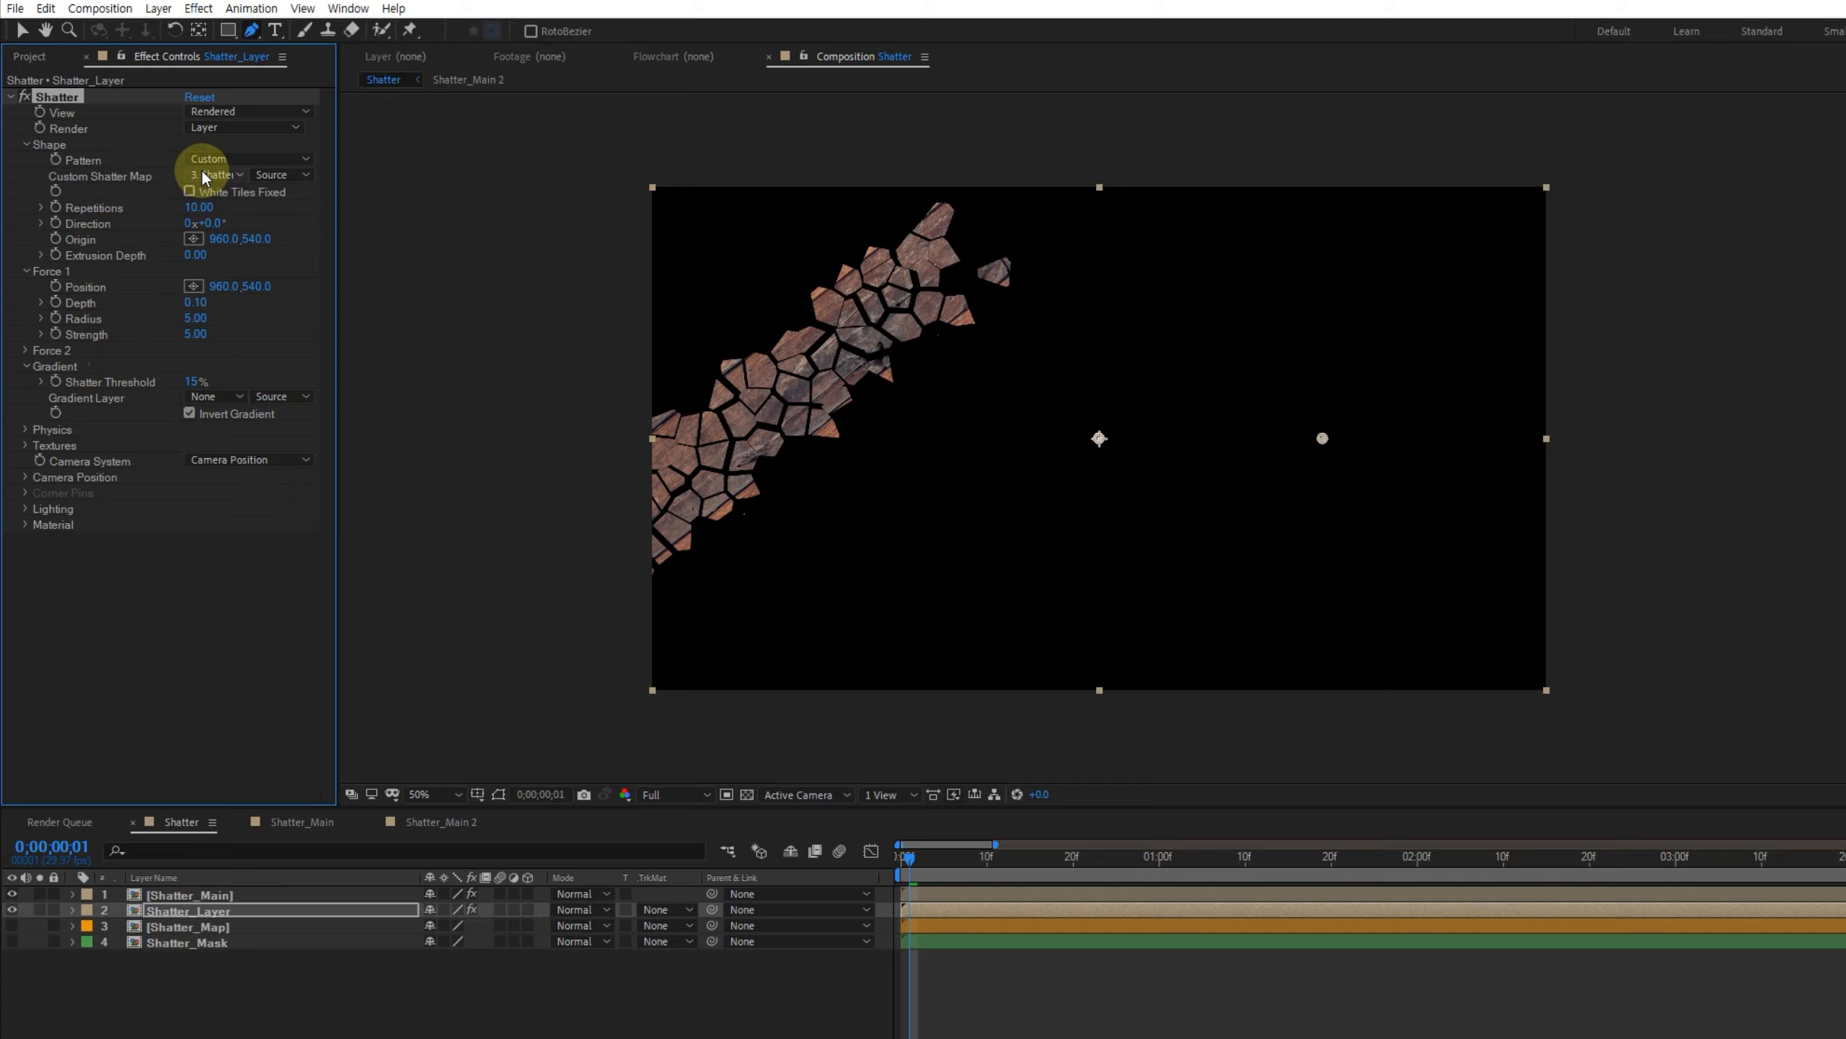
Use Shatter_Mask as Shatter_Layer's custom shatter map with white tiles fixed, and preview the shatter up to frame 6.
click(166, 152)
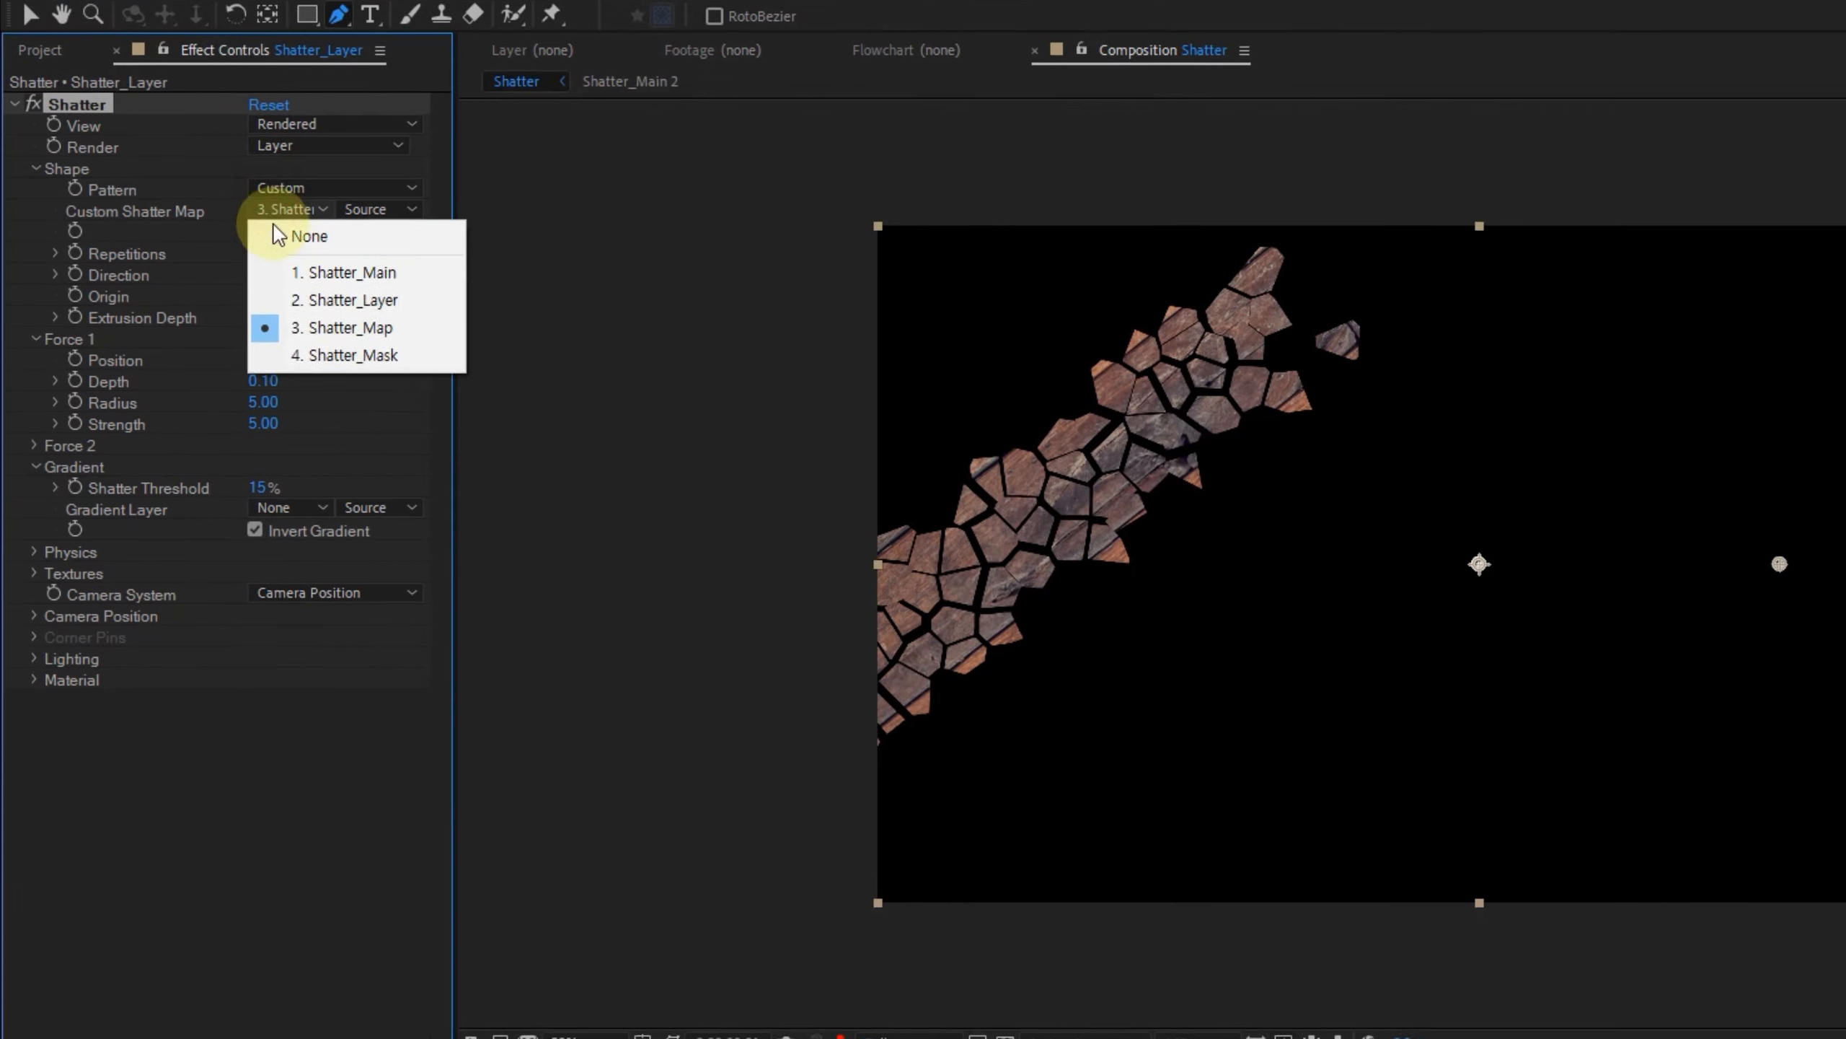
click(178, 239)
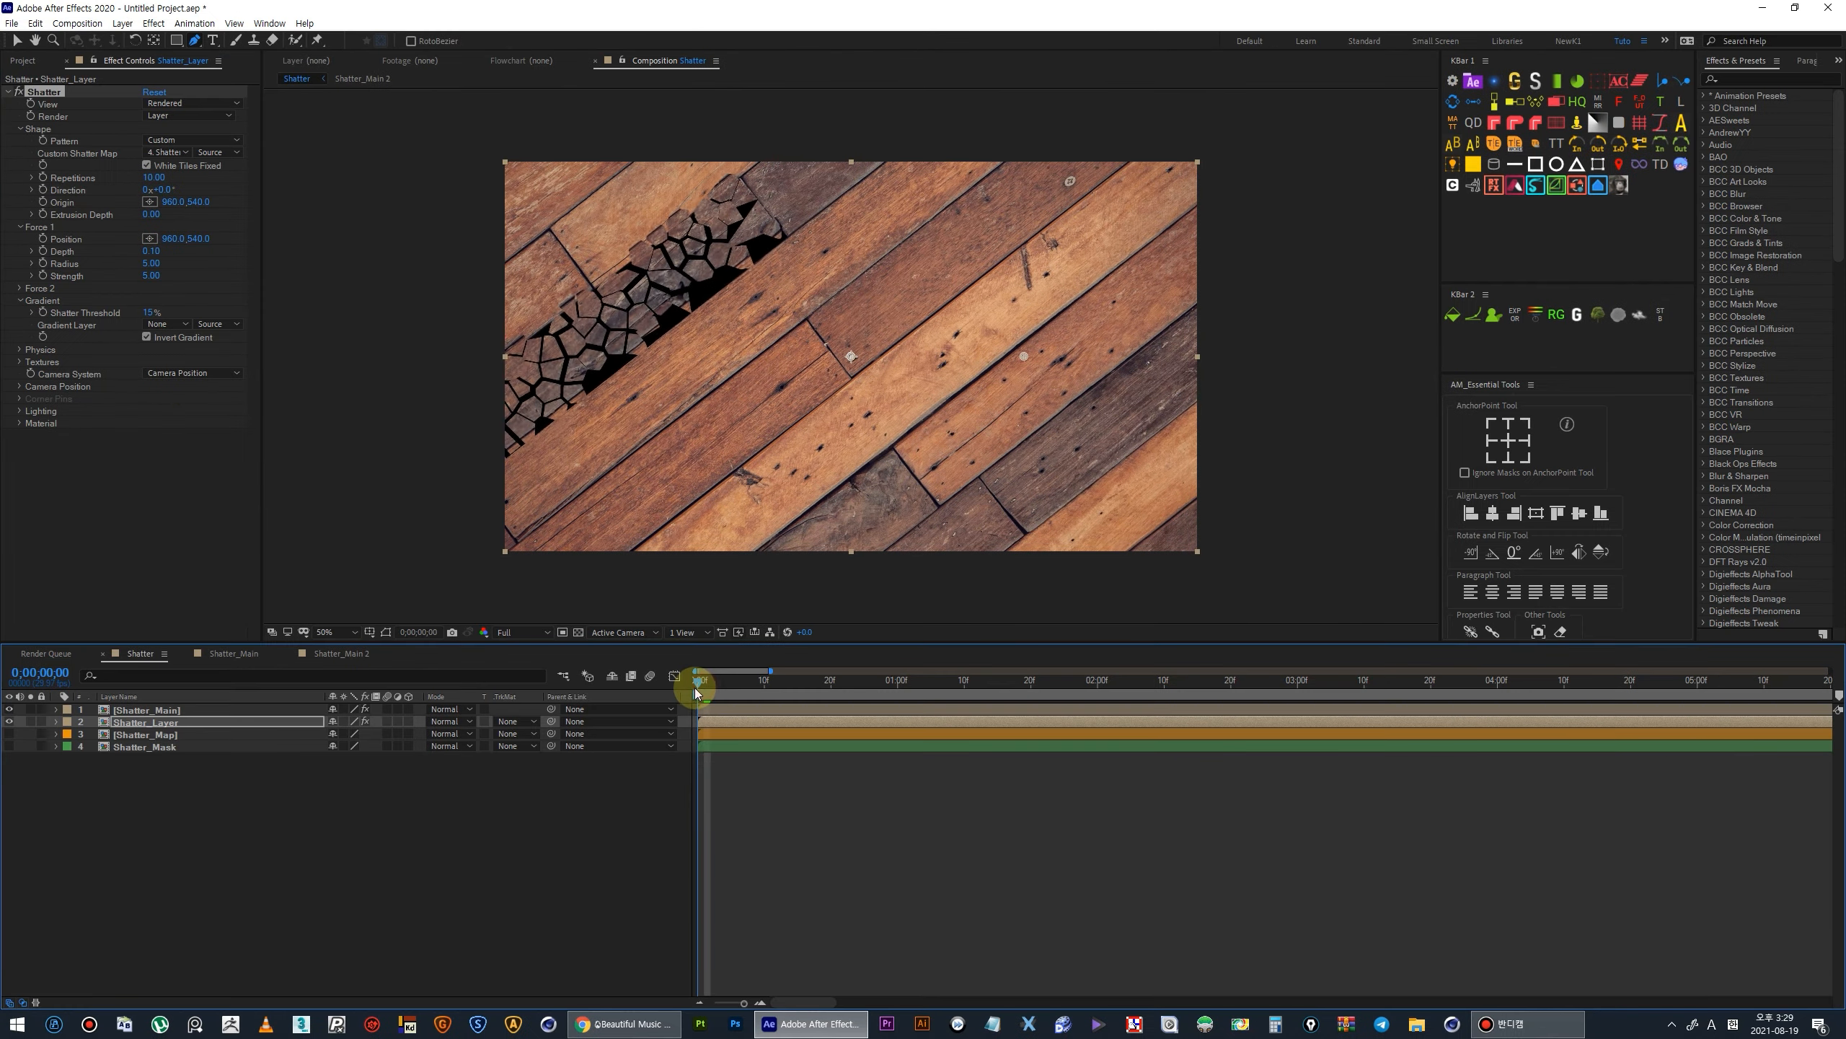
key(space)
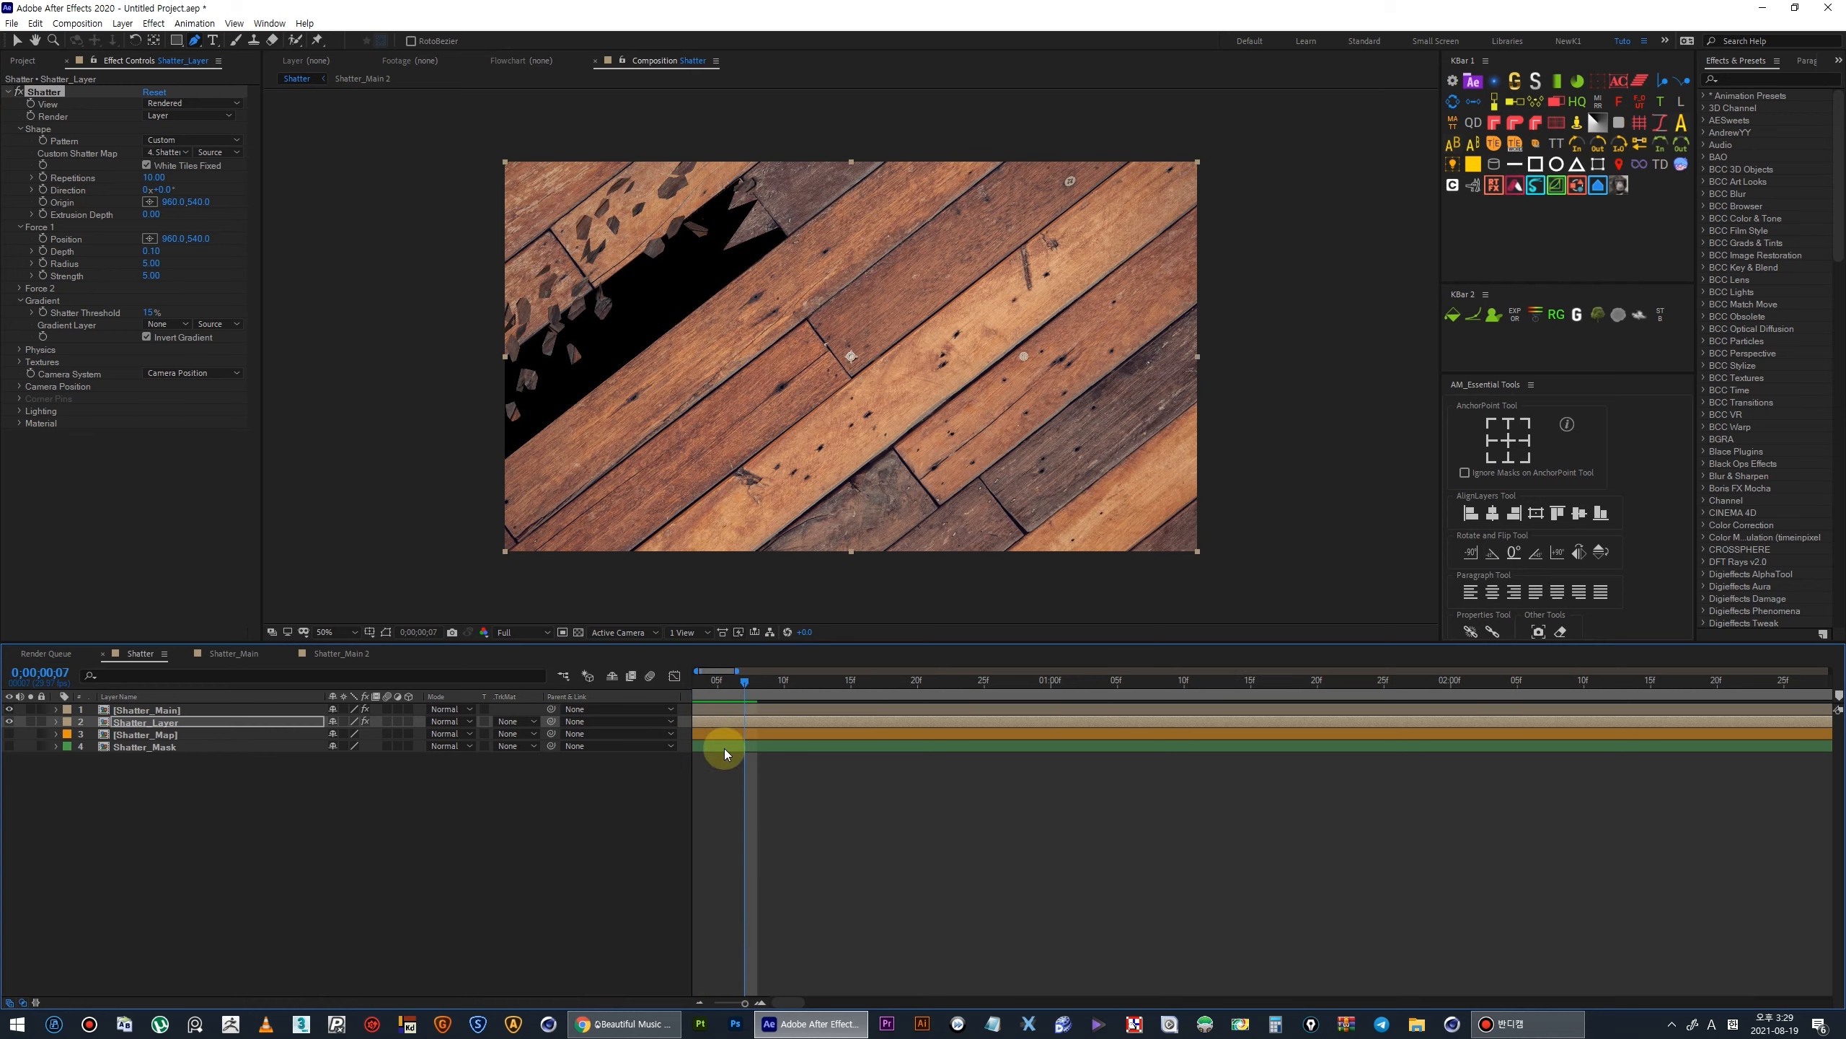
click(696, 684)
key(=)
key(Page_Down)
drag(725, 698, 776, 718)
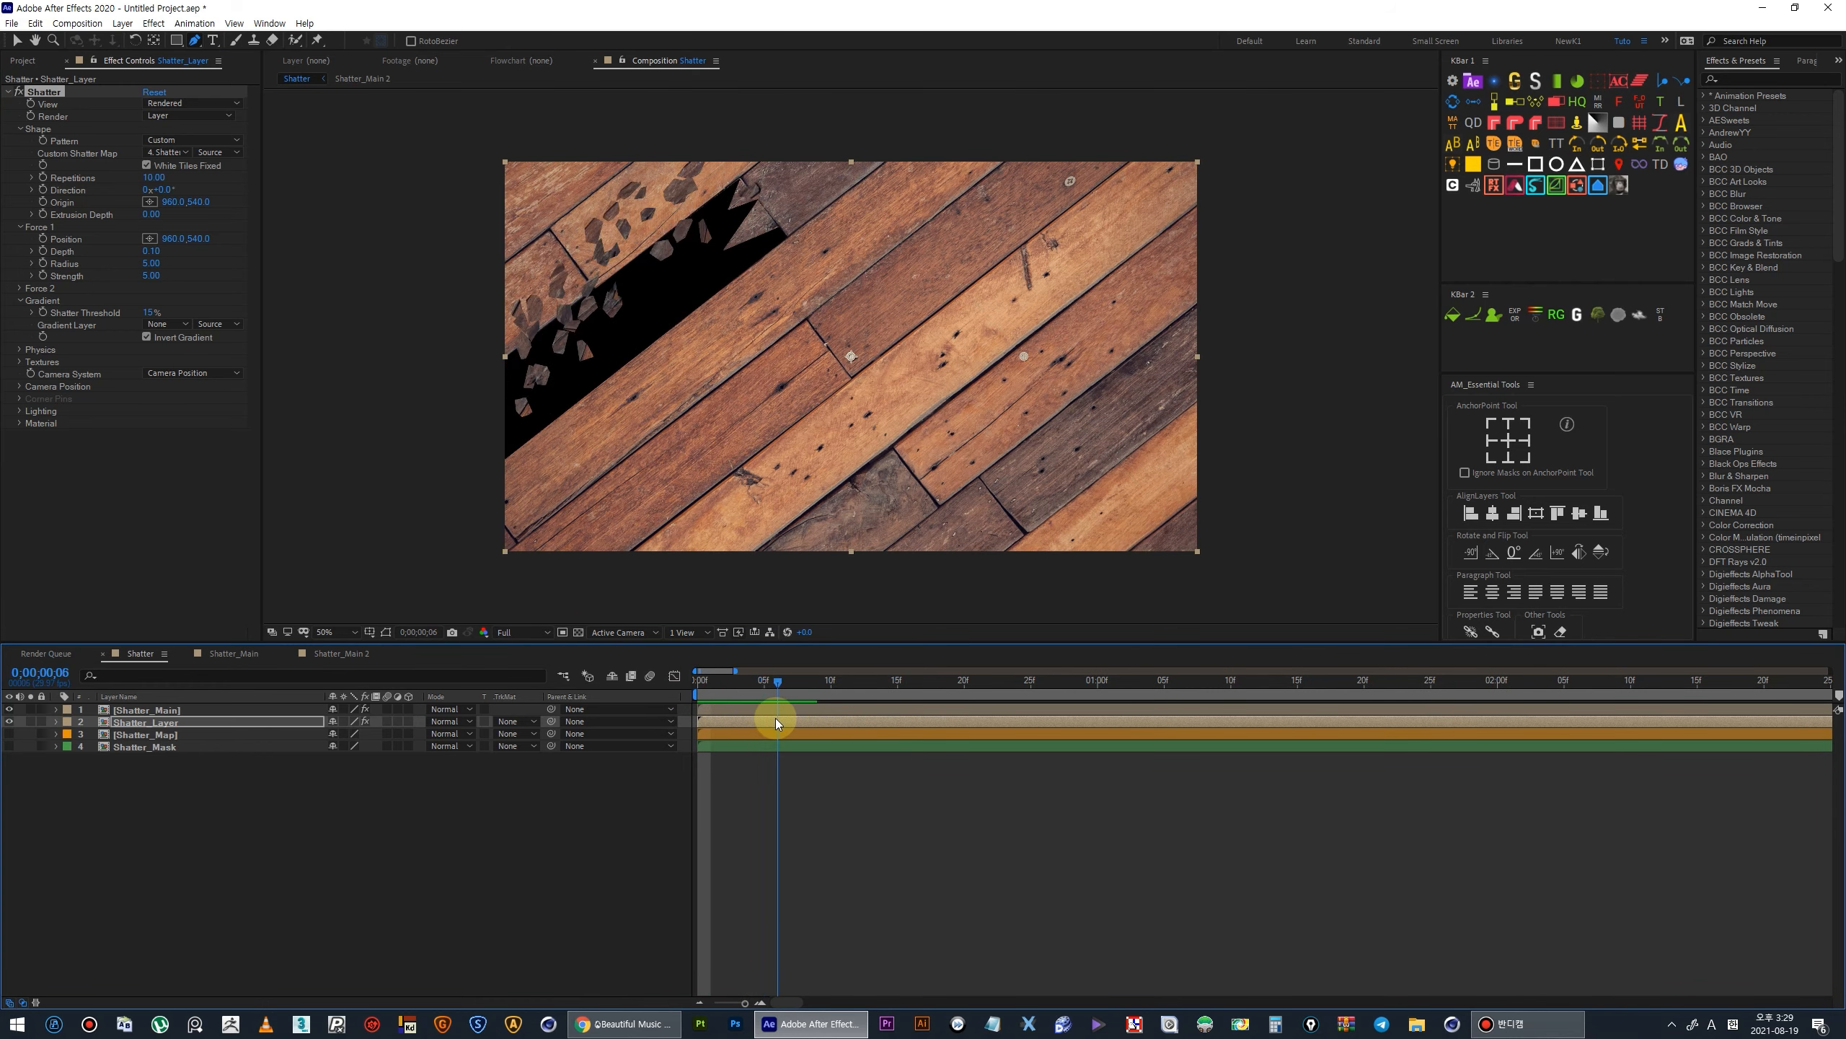
Try raising Shatter_Layer's Physics randomness and lock the layer.
click(19, 300)
click(20, 313)
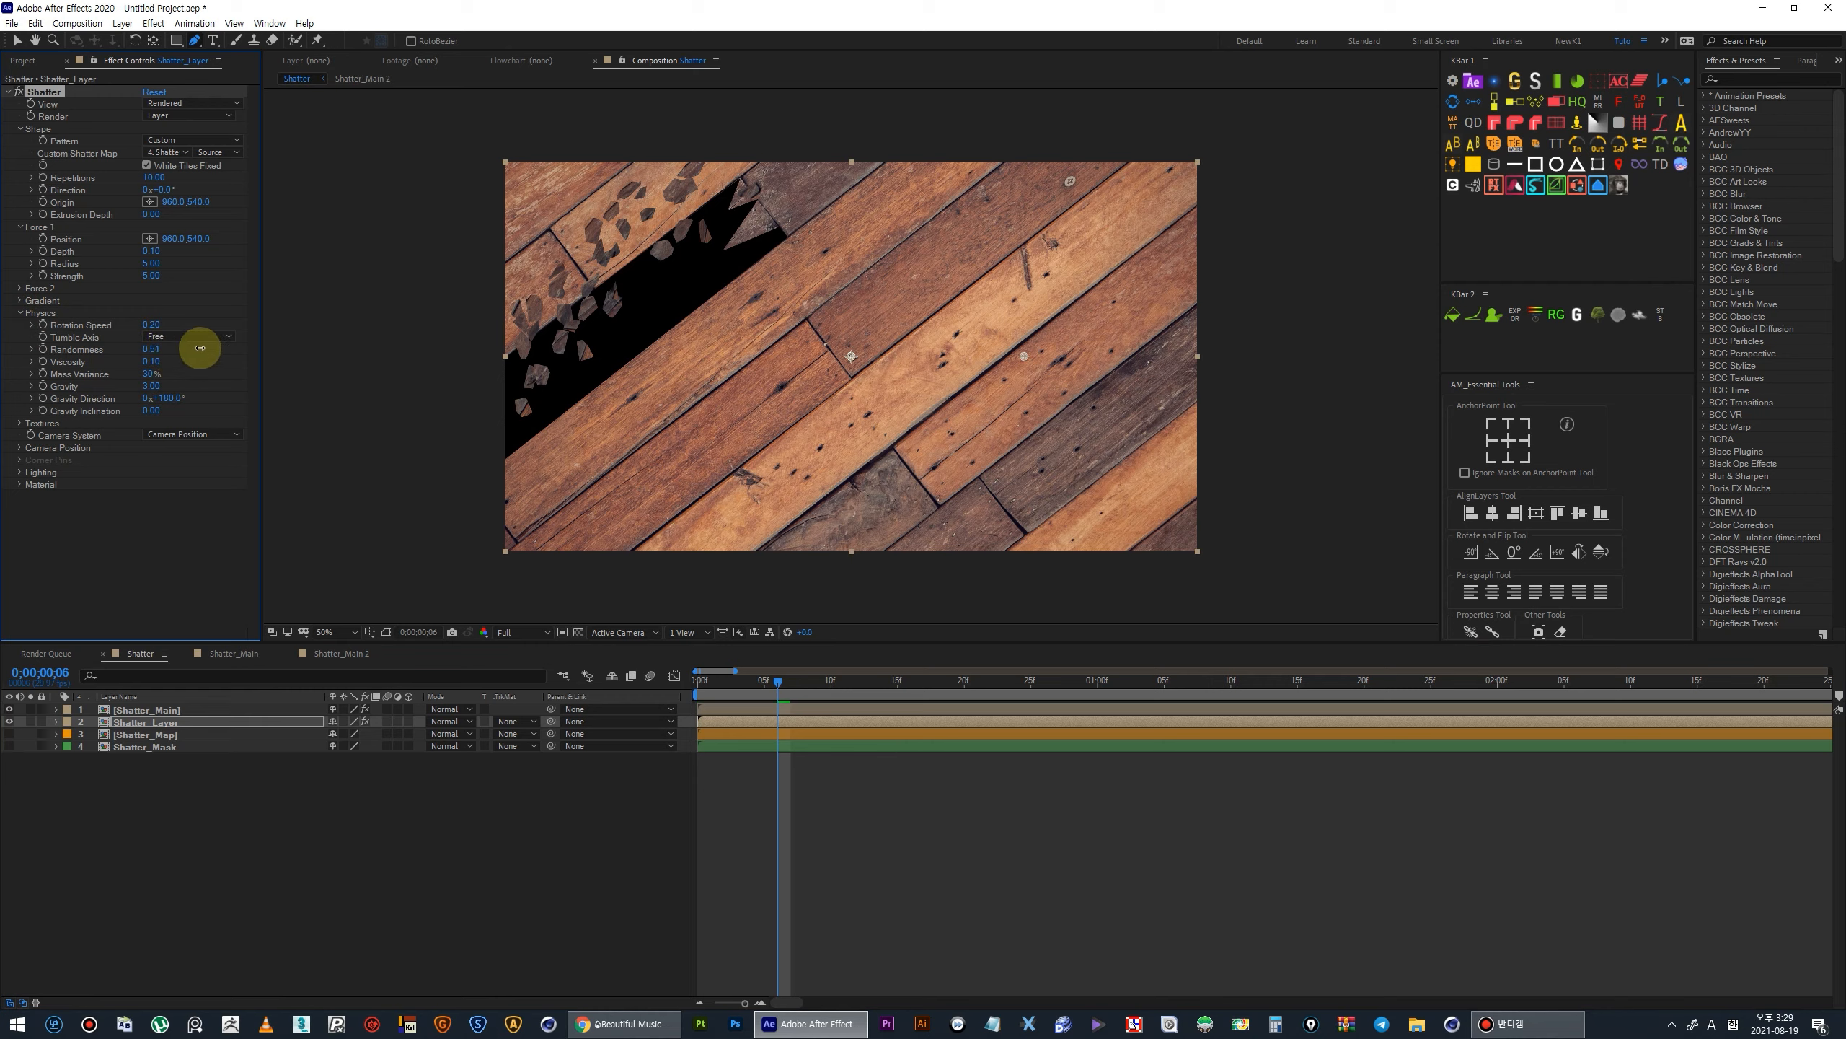
click(41, 722)
In Shatter_Main's Physics settings, set Randomness to 0.24 and Mass Variance to 41%.
click(145, 710)
click(19, 178)
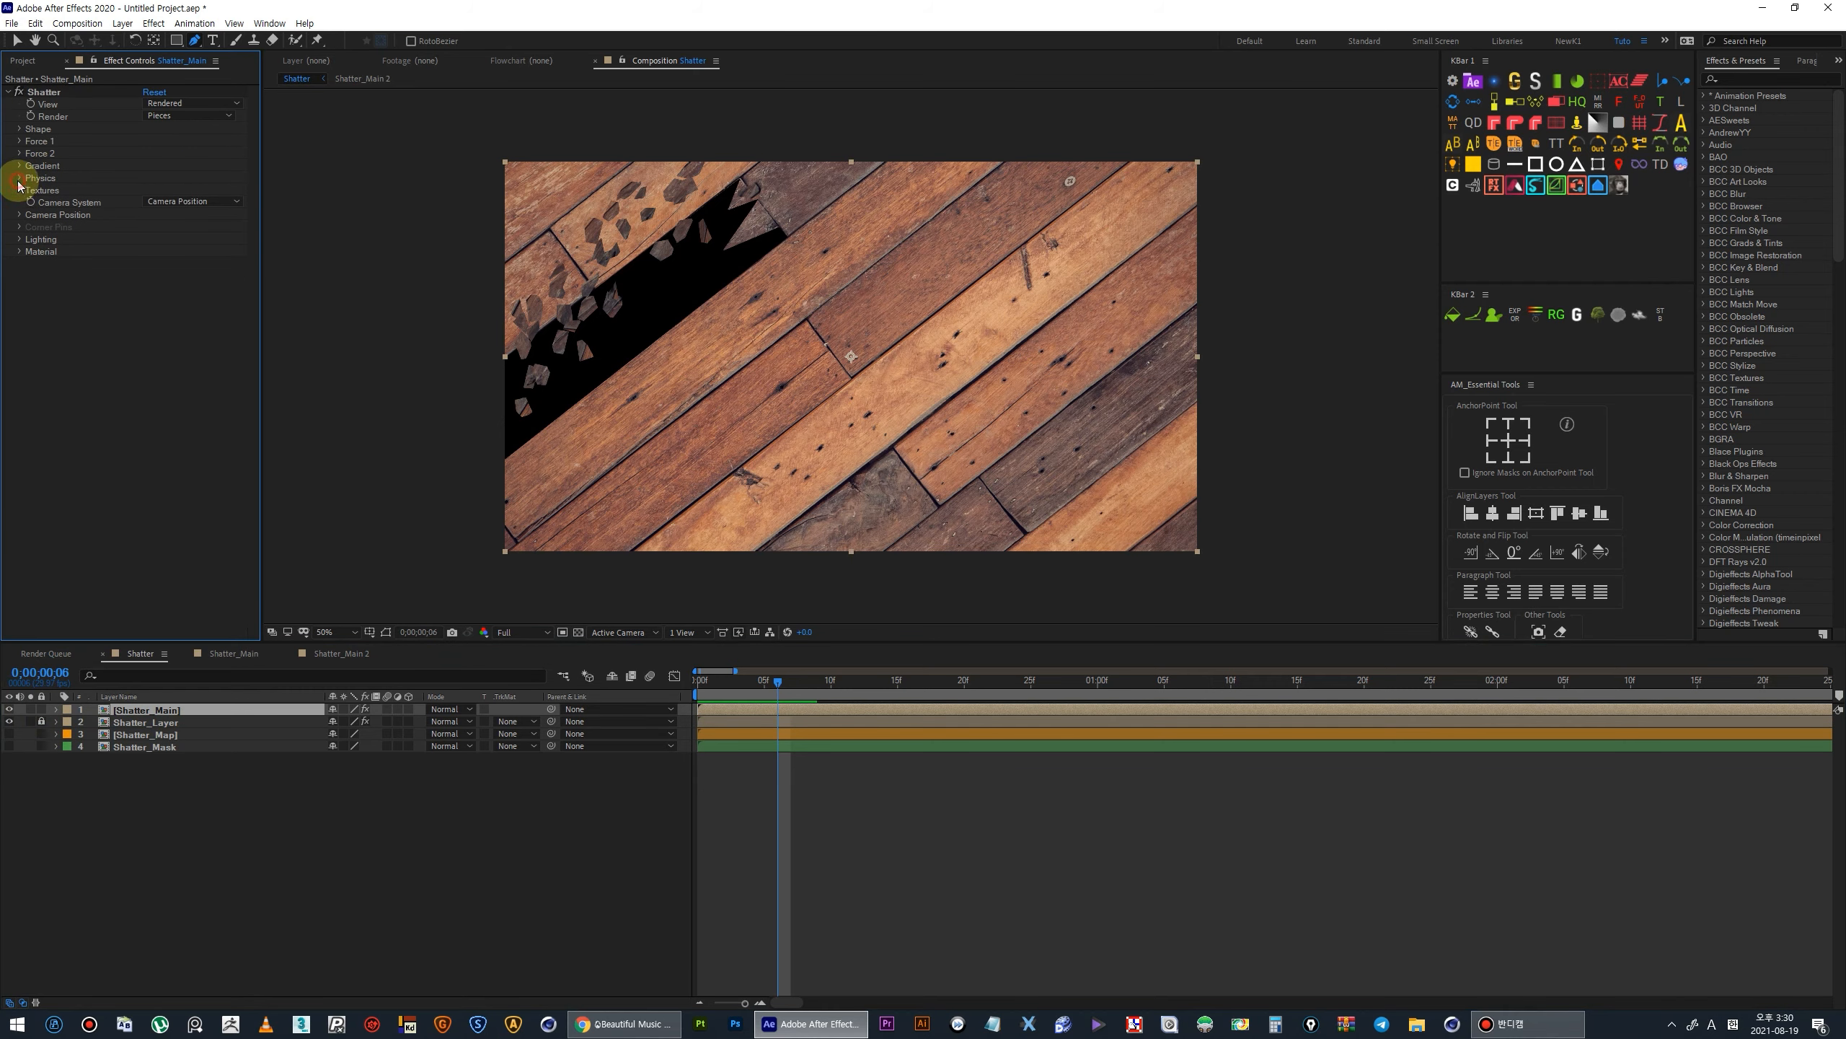
drag(158, 220, 170, 218)
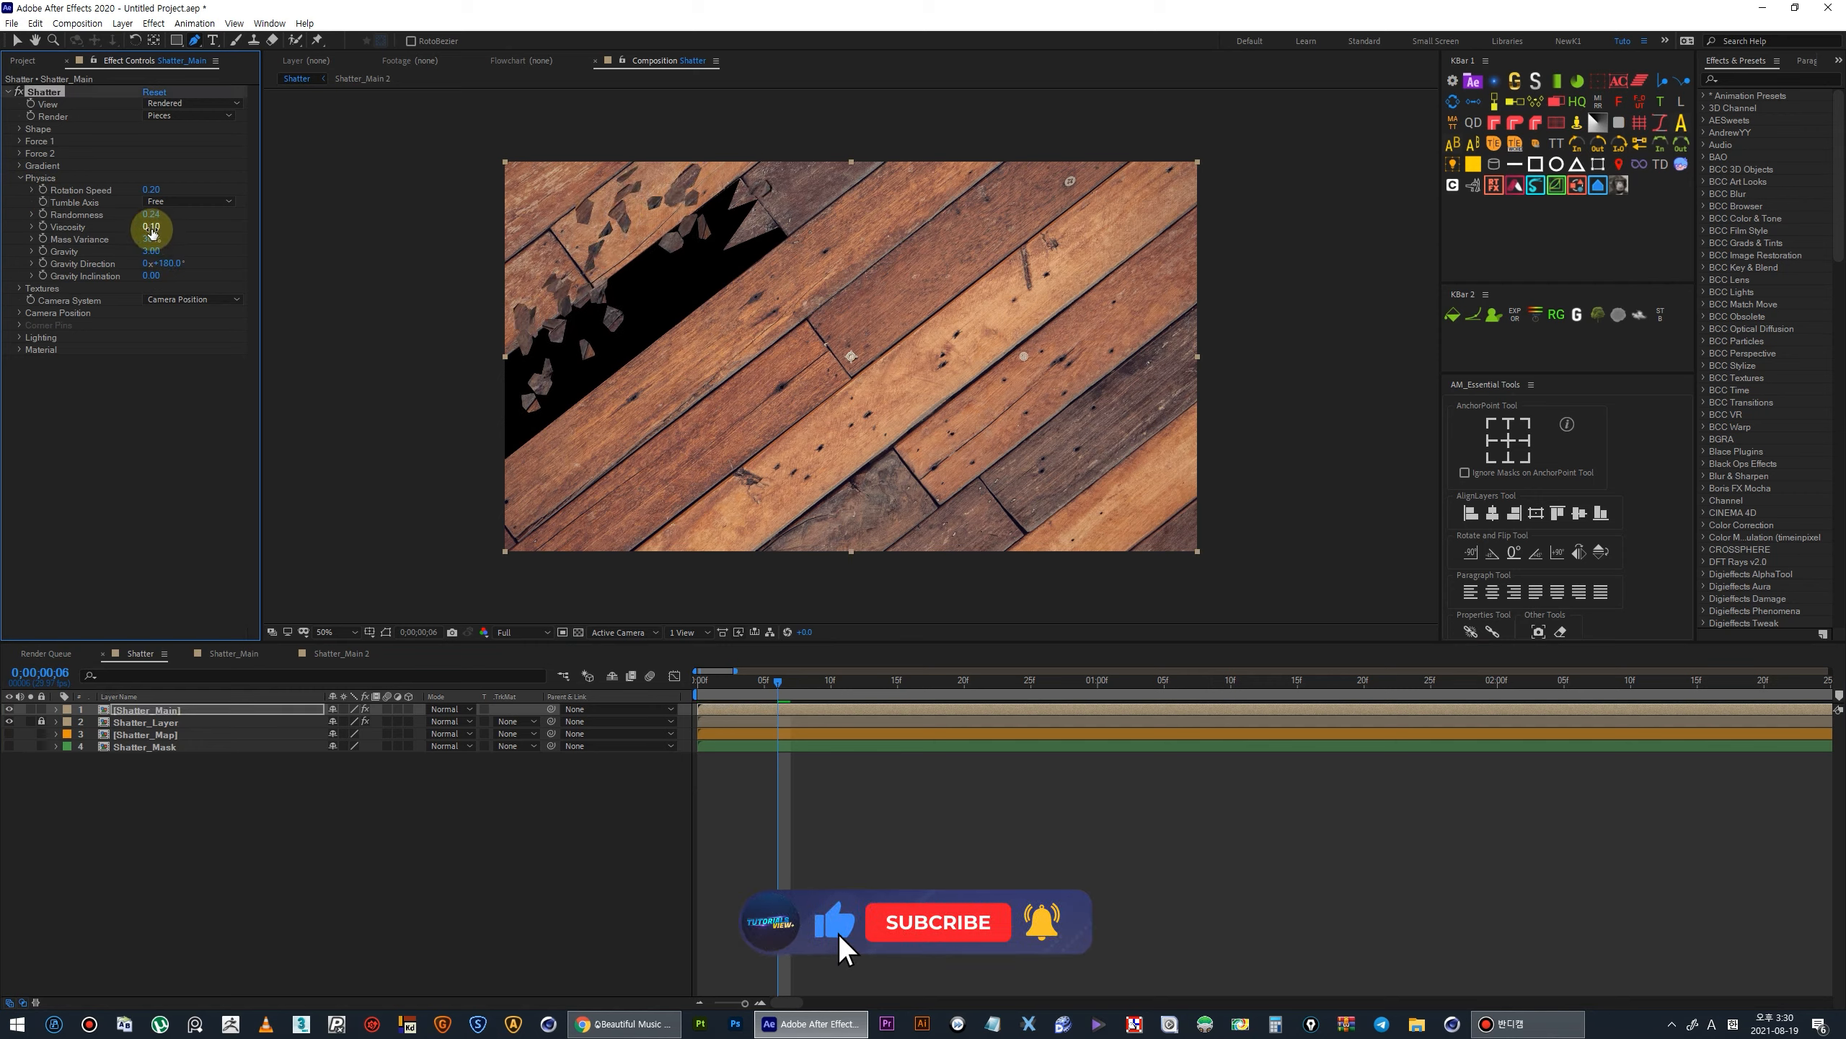
drag(150, 238, 158, 236)
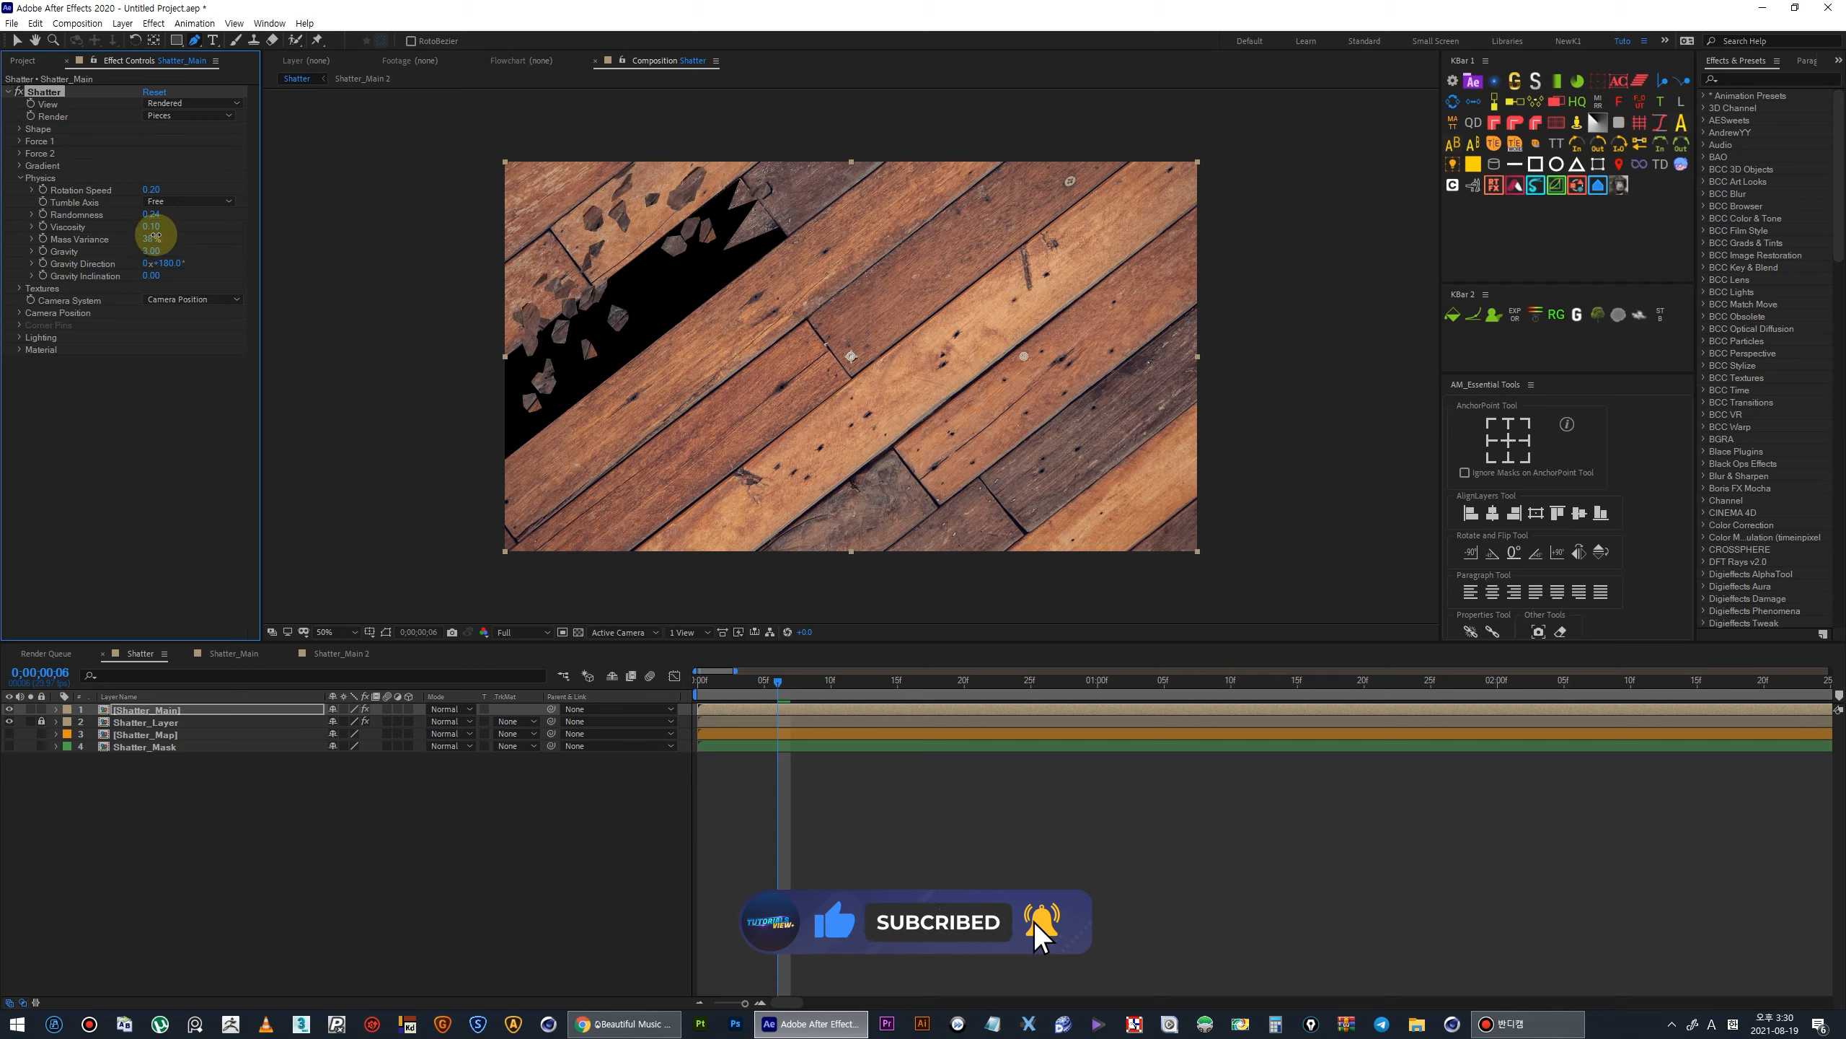
Move Shatter_Main's Force 1 position onto the middle of the broken plank, at about 487, 316.
click(19, 141)
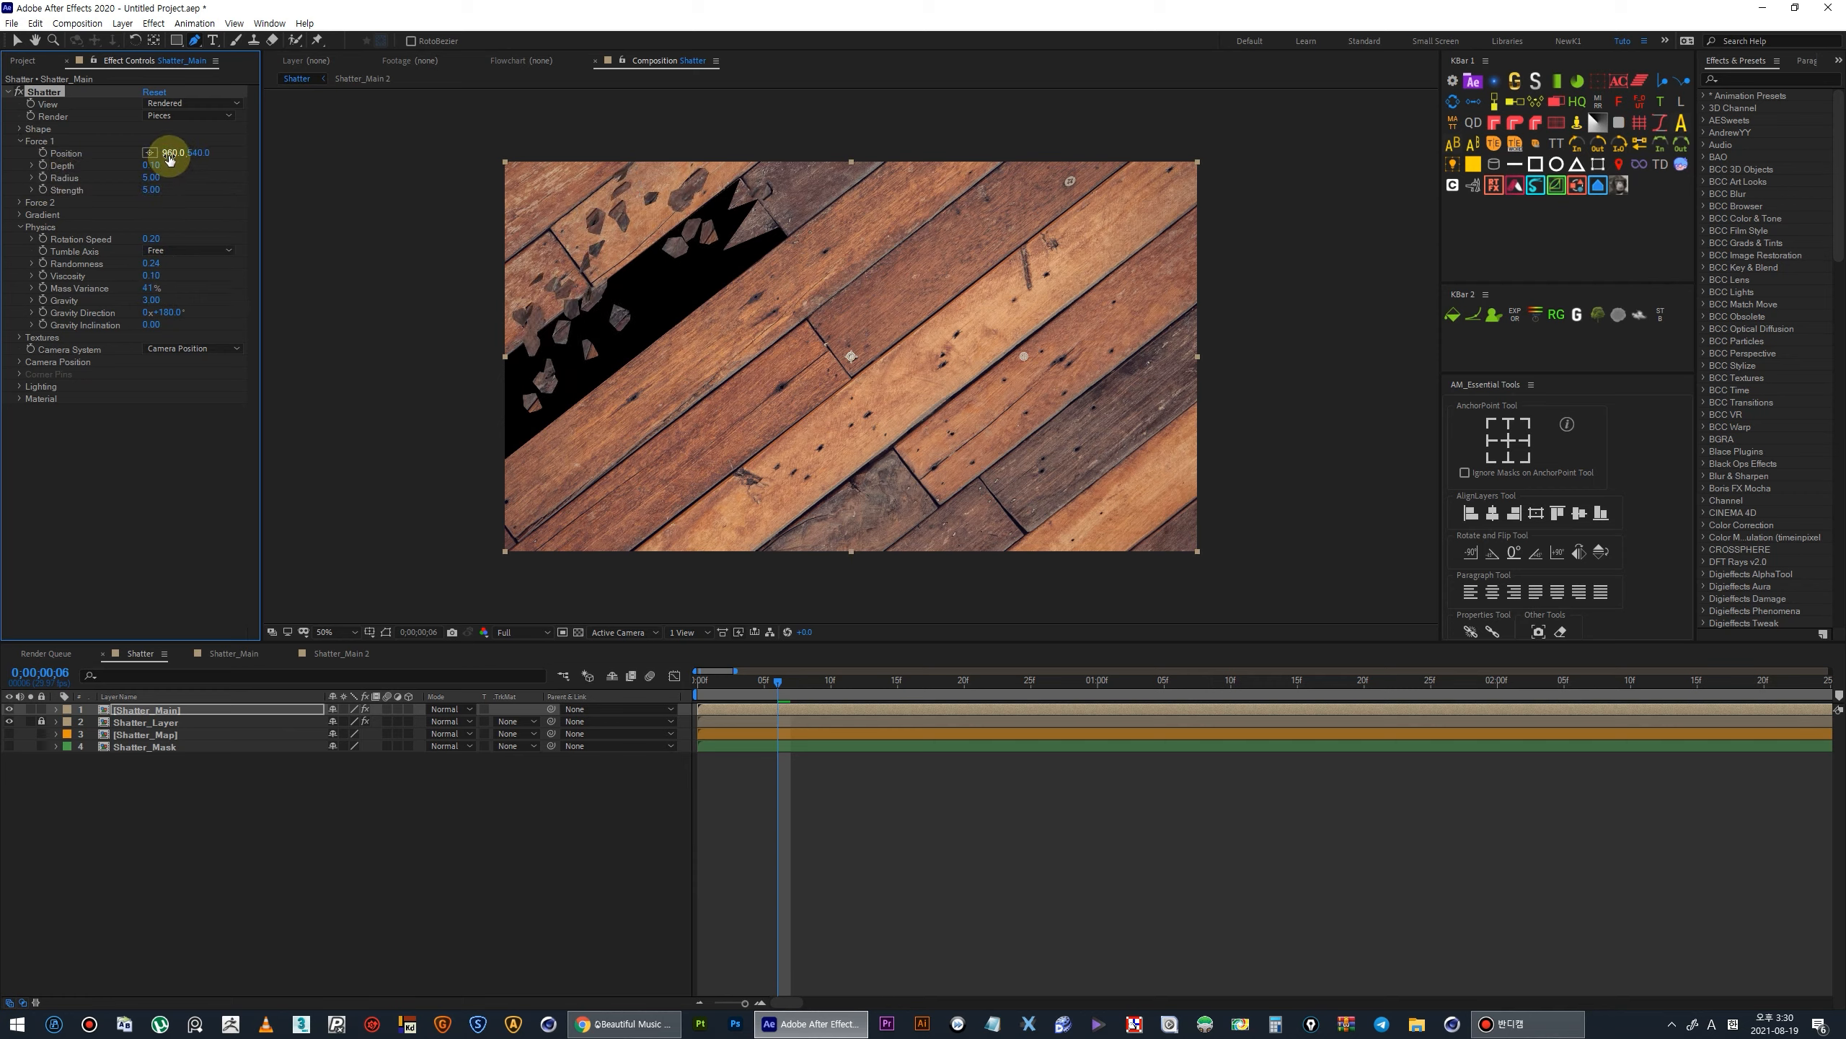
click(590, 321)
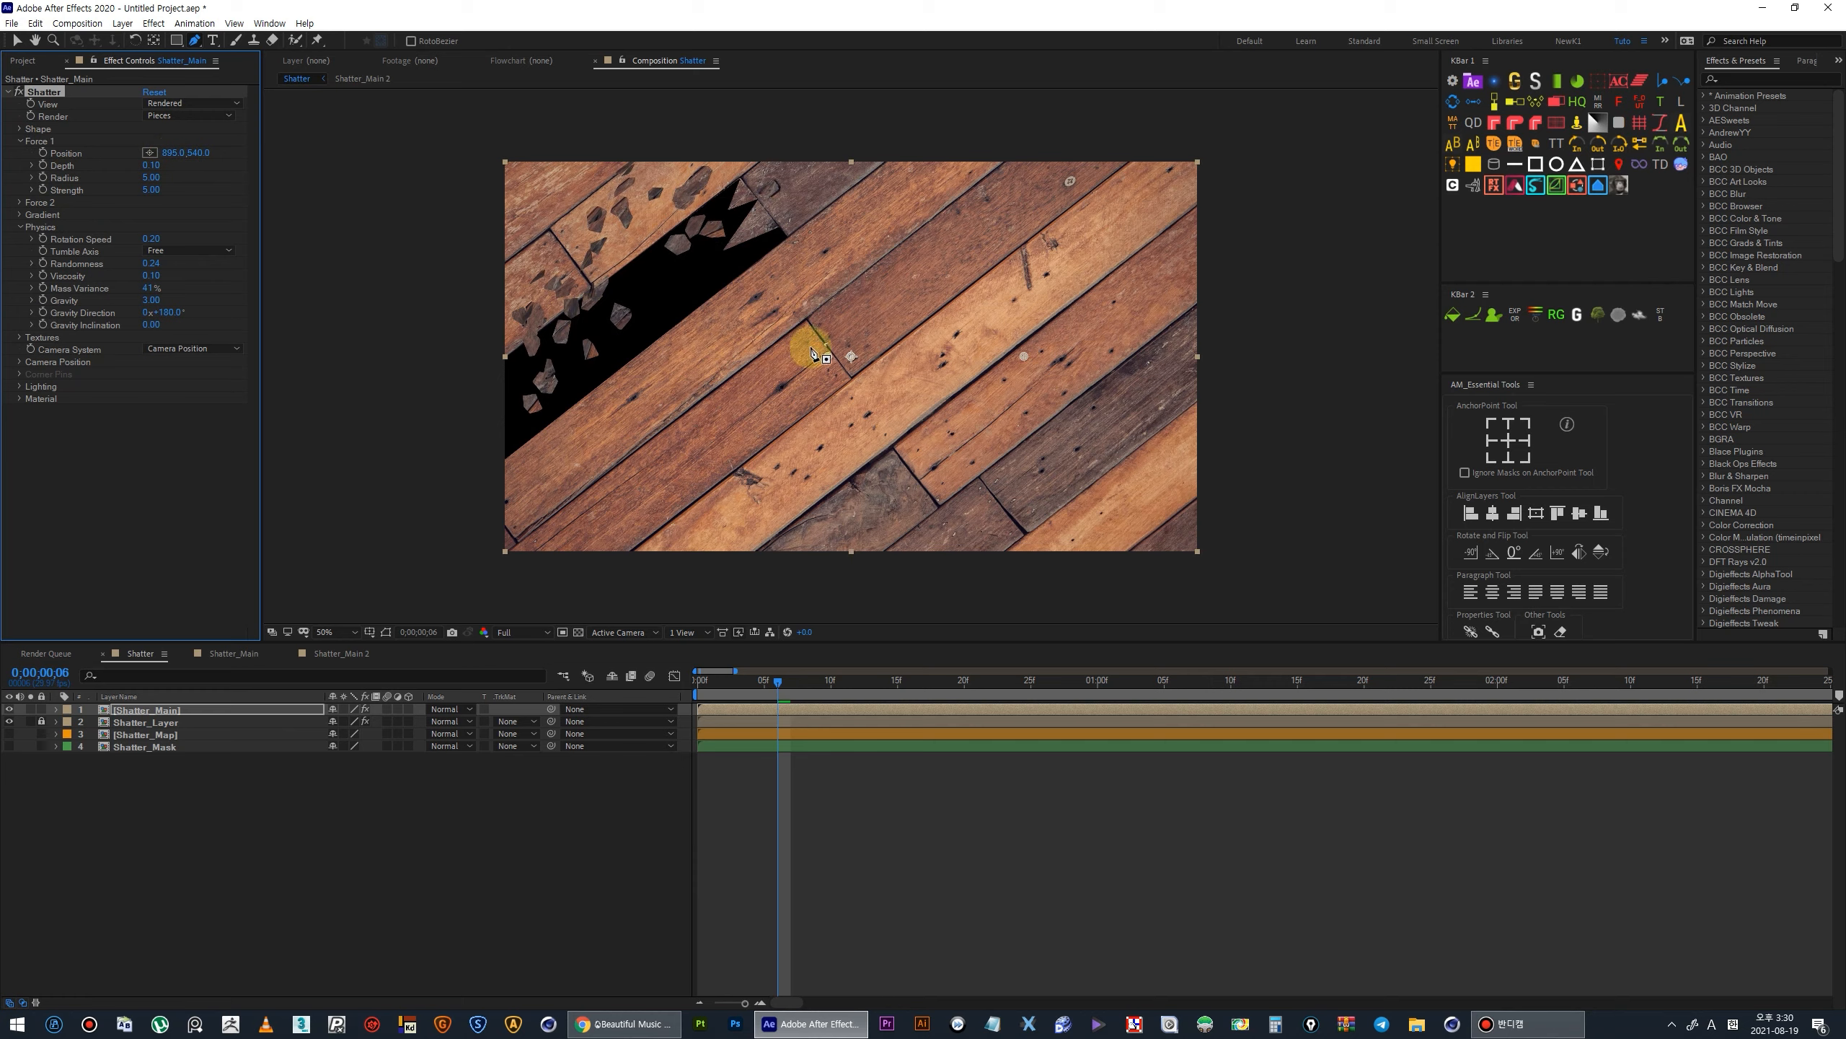
drag(818, 360, 670, 274)
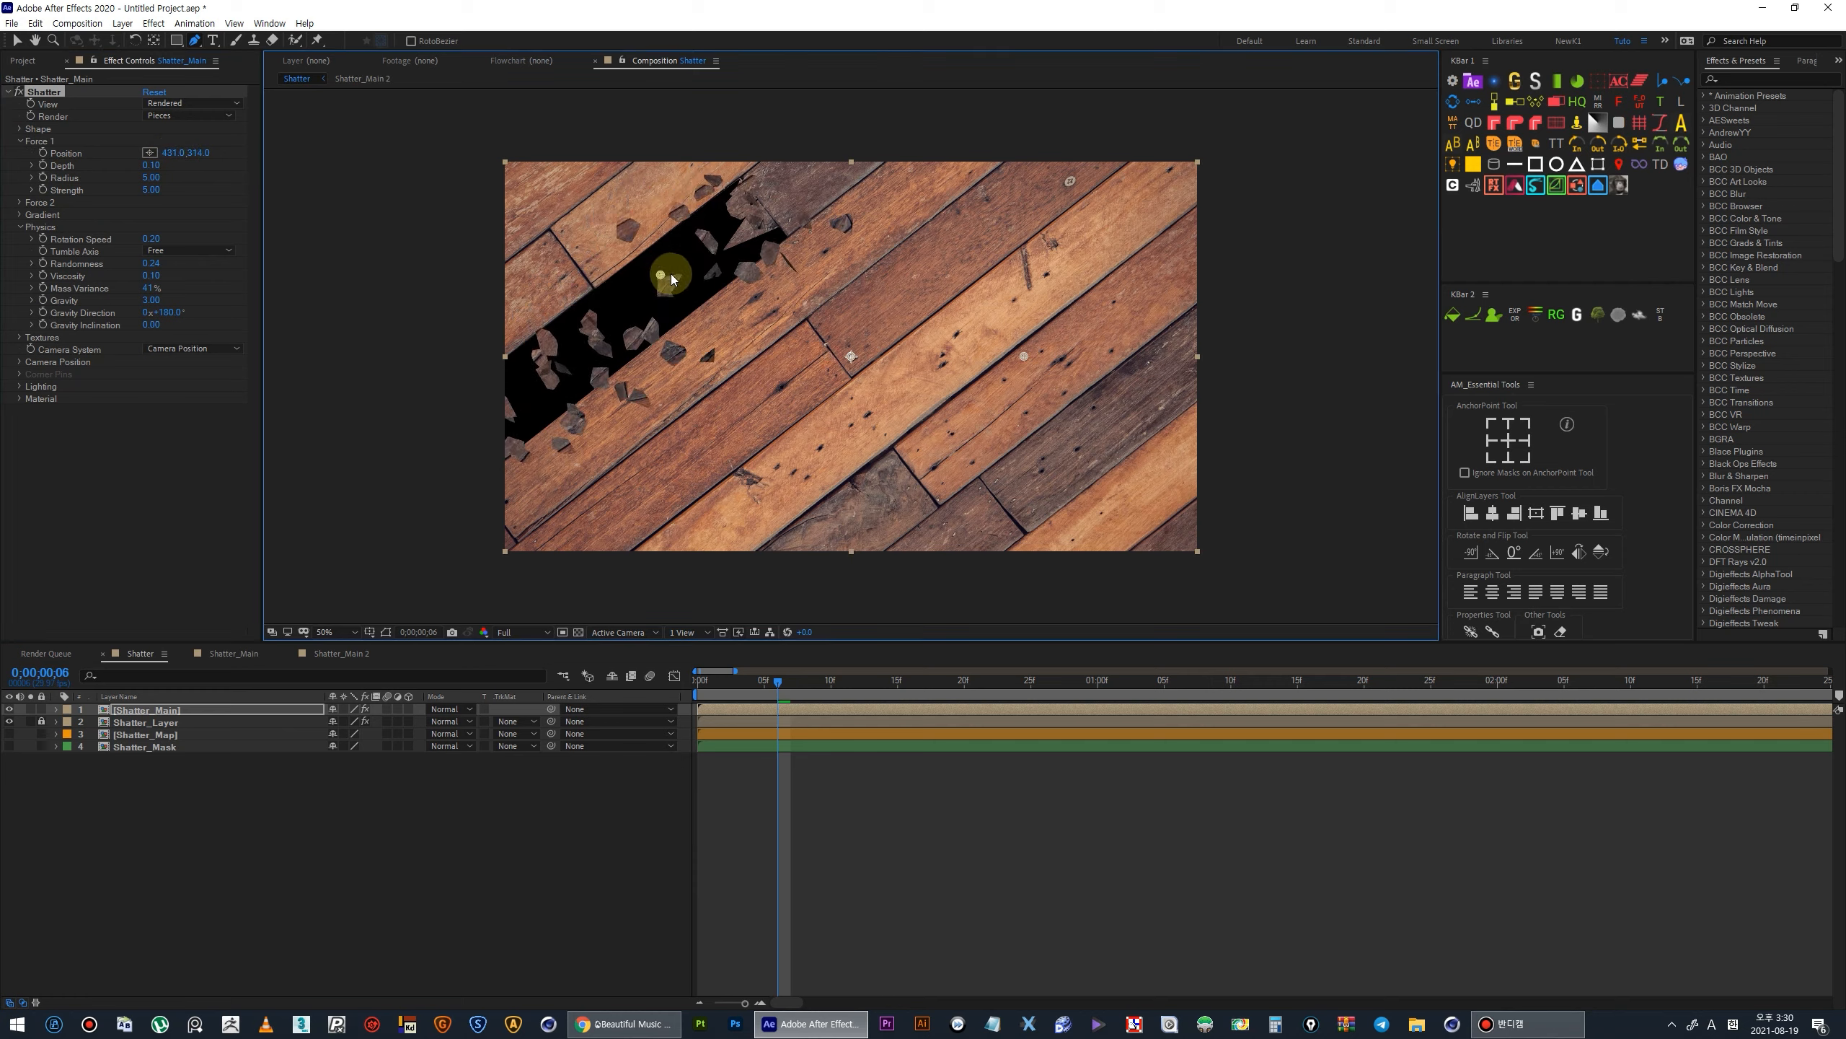
Play and scrub through the opening frames to check how the plank fragments scatter.
key(space)
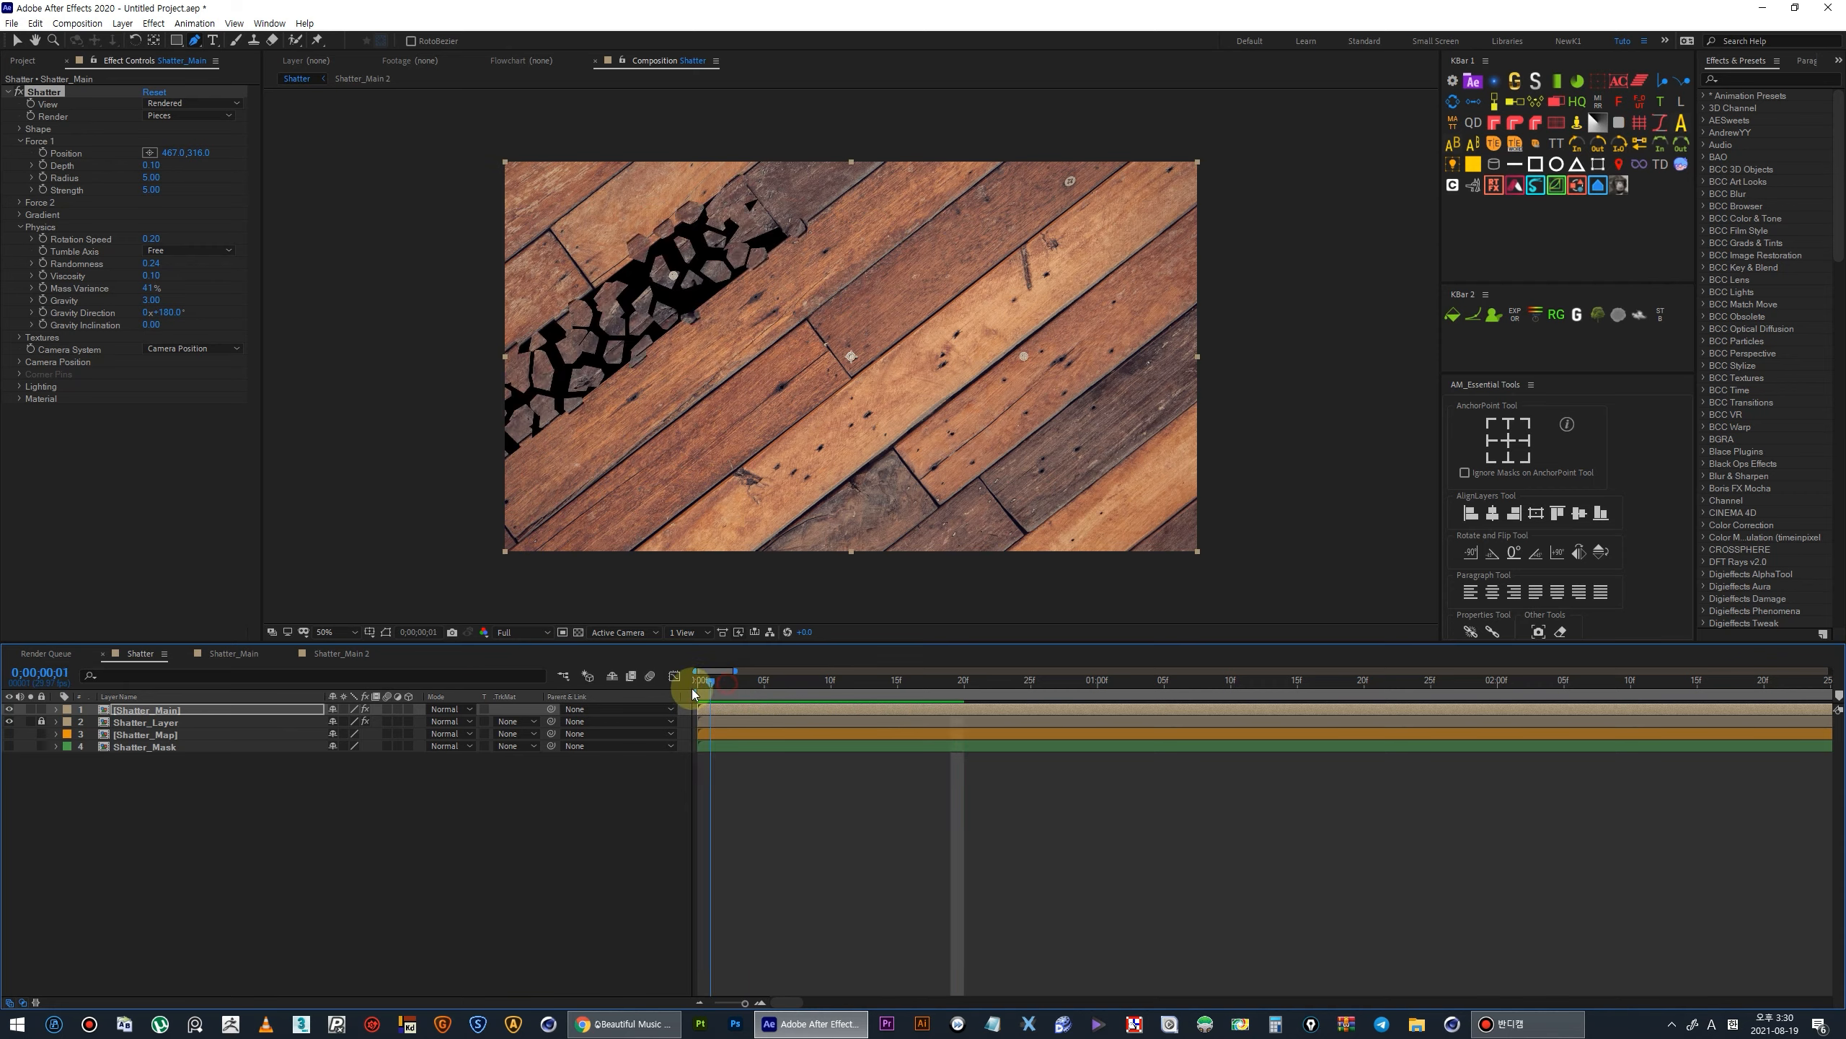
drag(691, 692, 792, 693)
key(Page_Up)
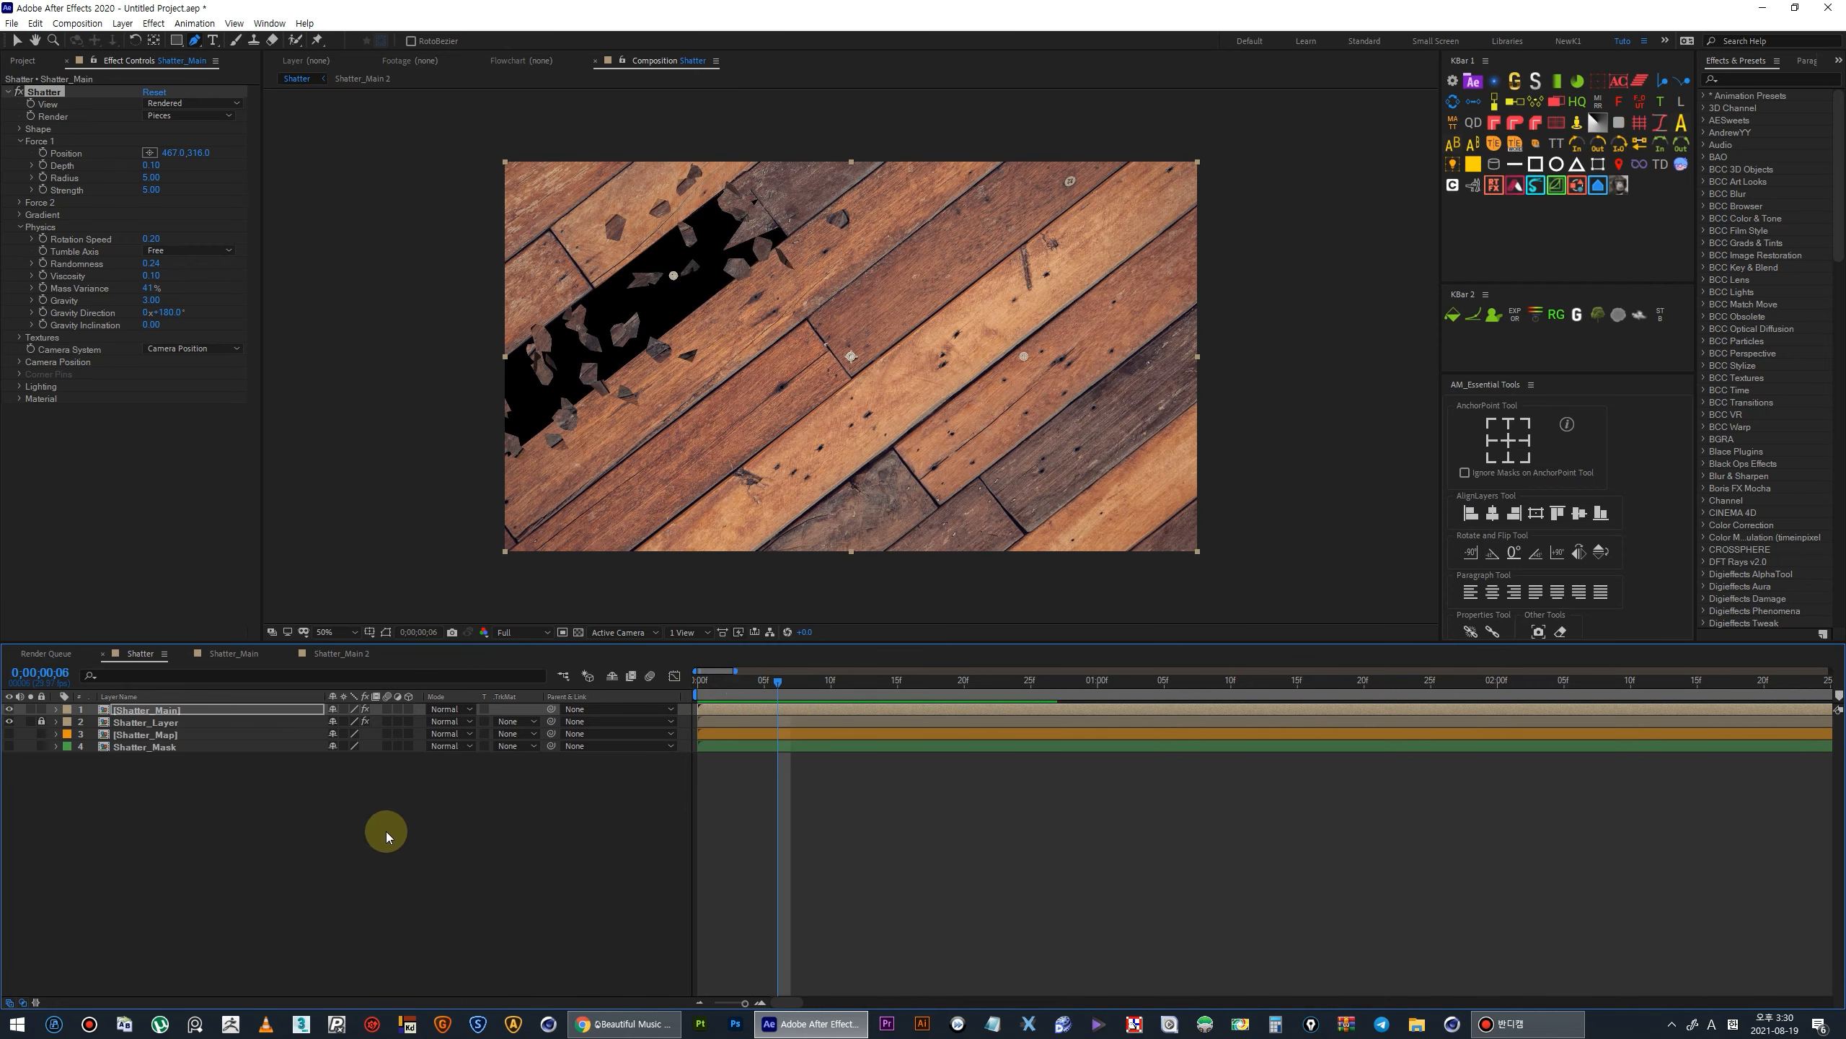
click(147, 764)
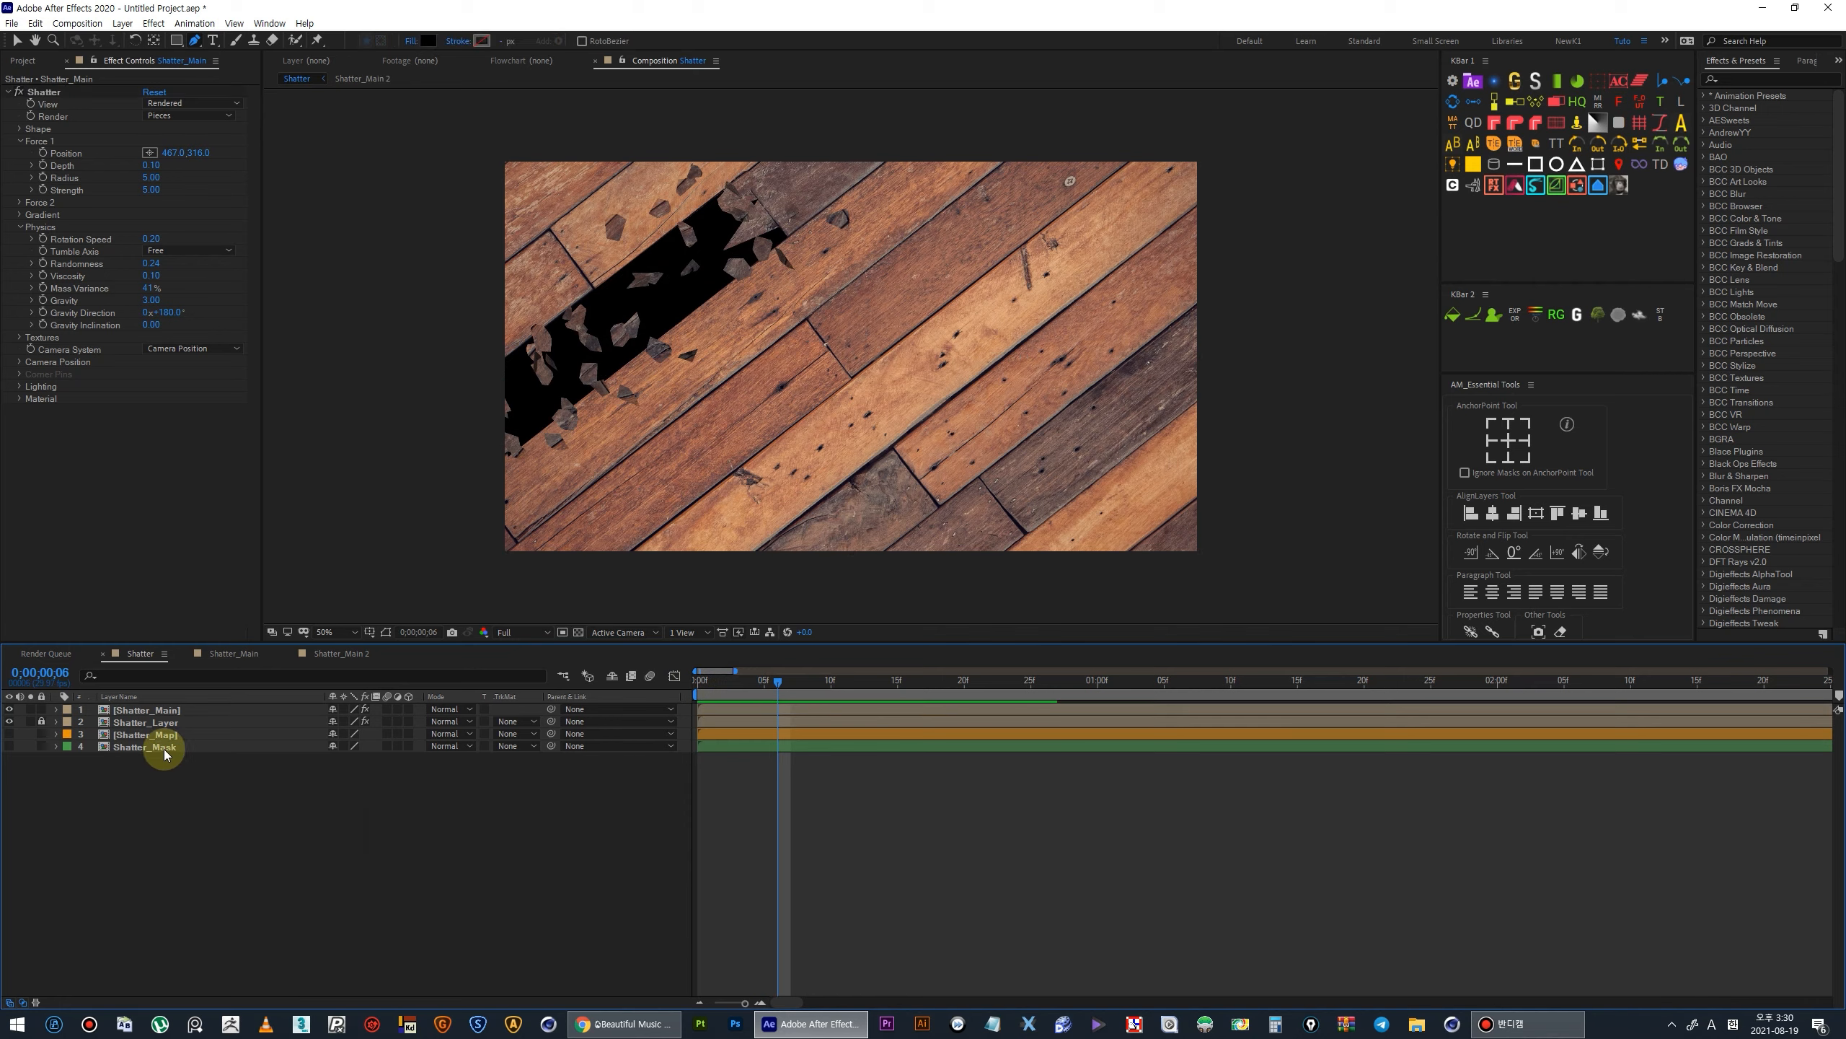
click(158, 735)
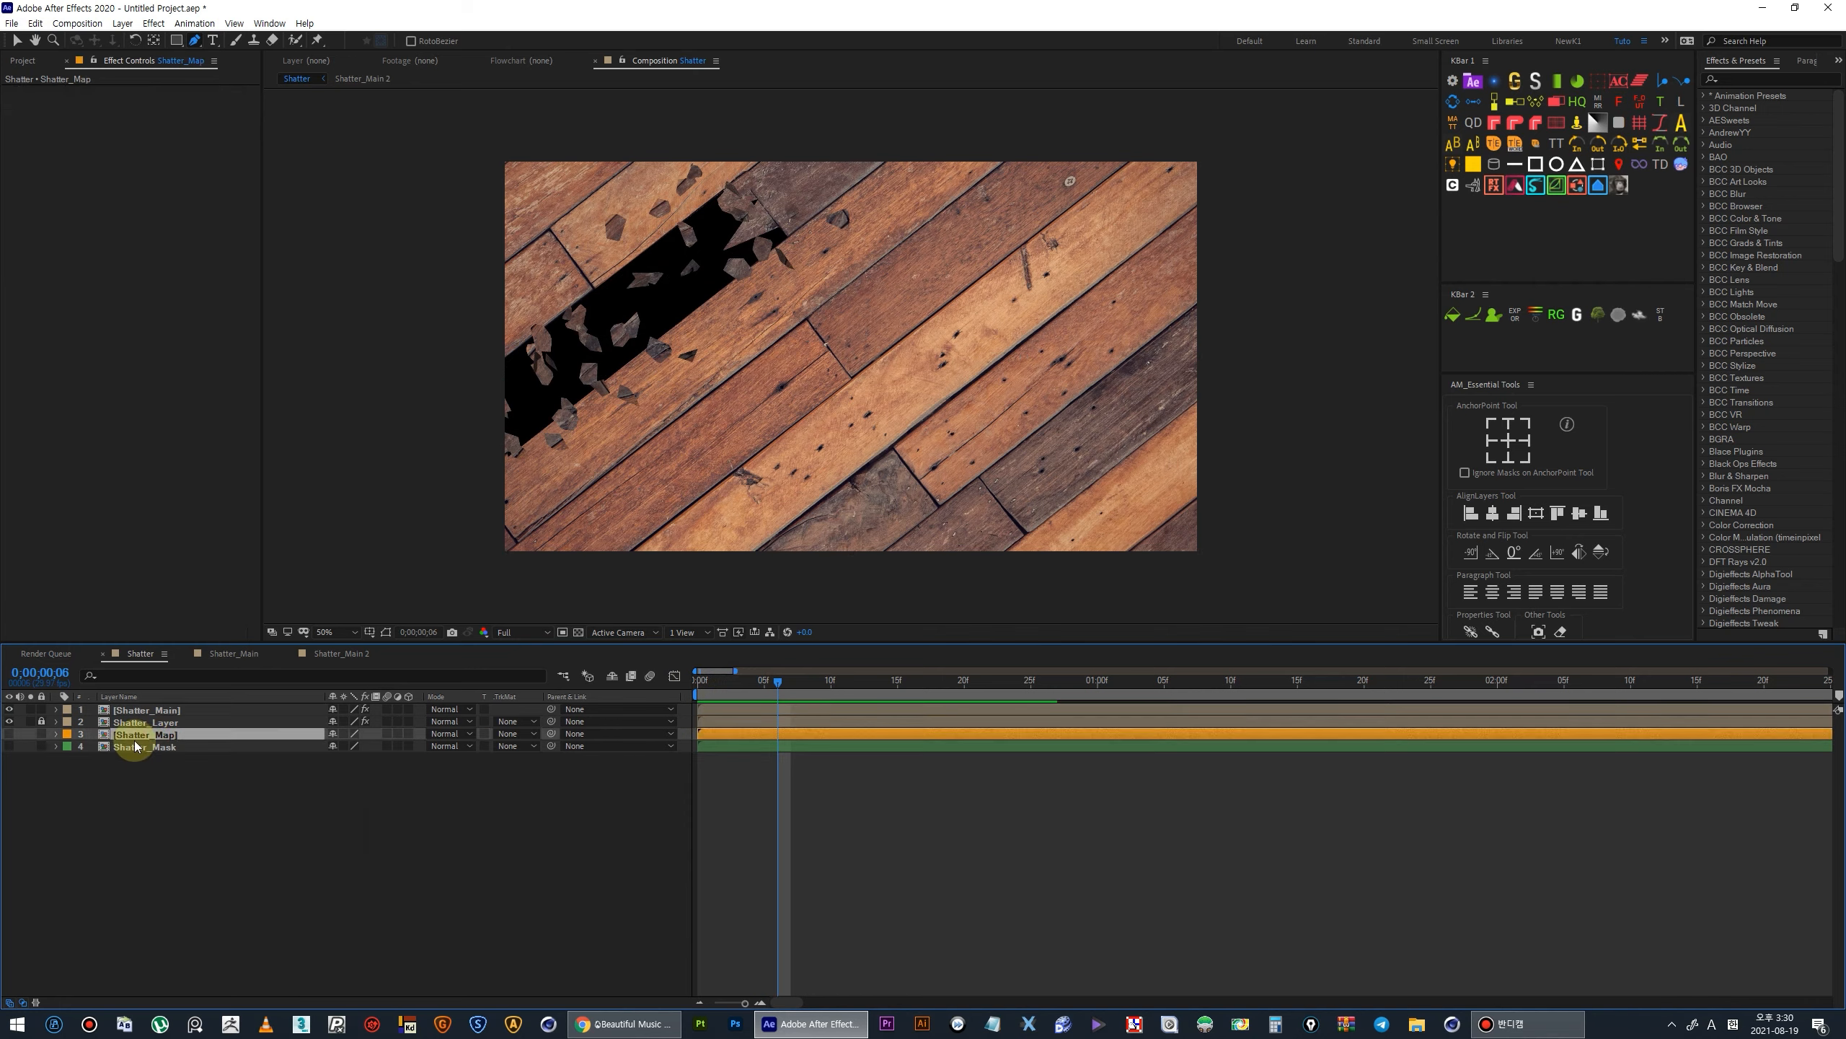
click(236, 24)
click(355, 533)
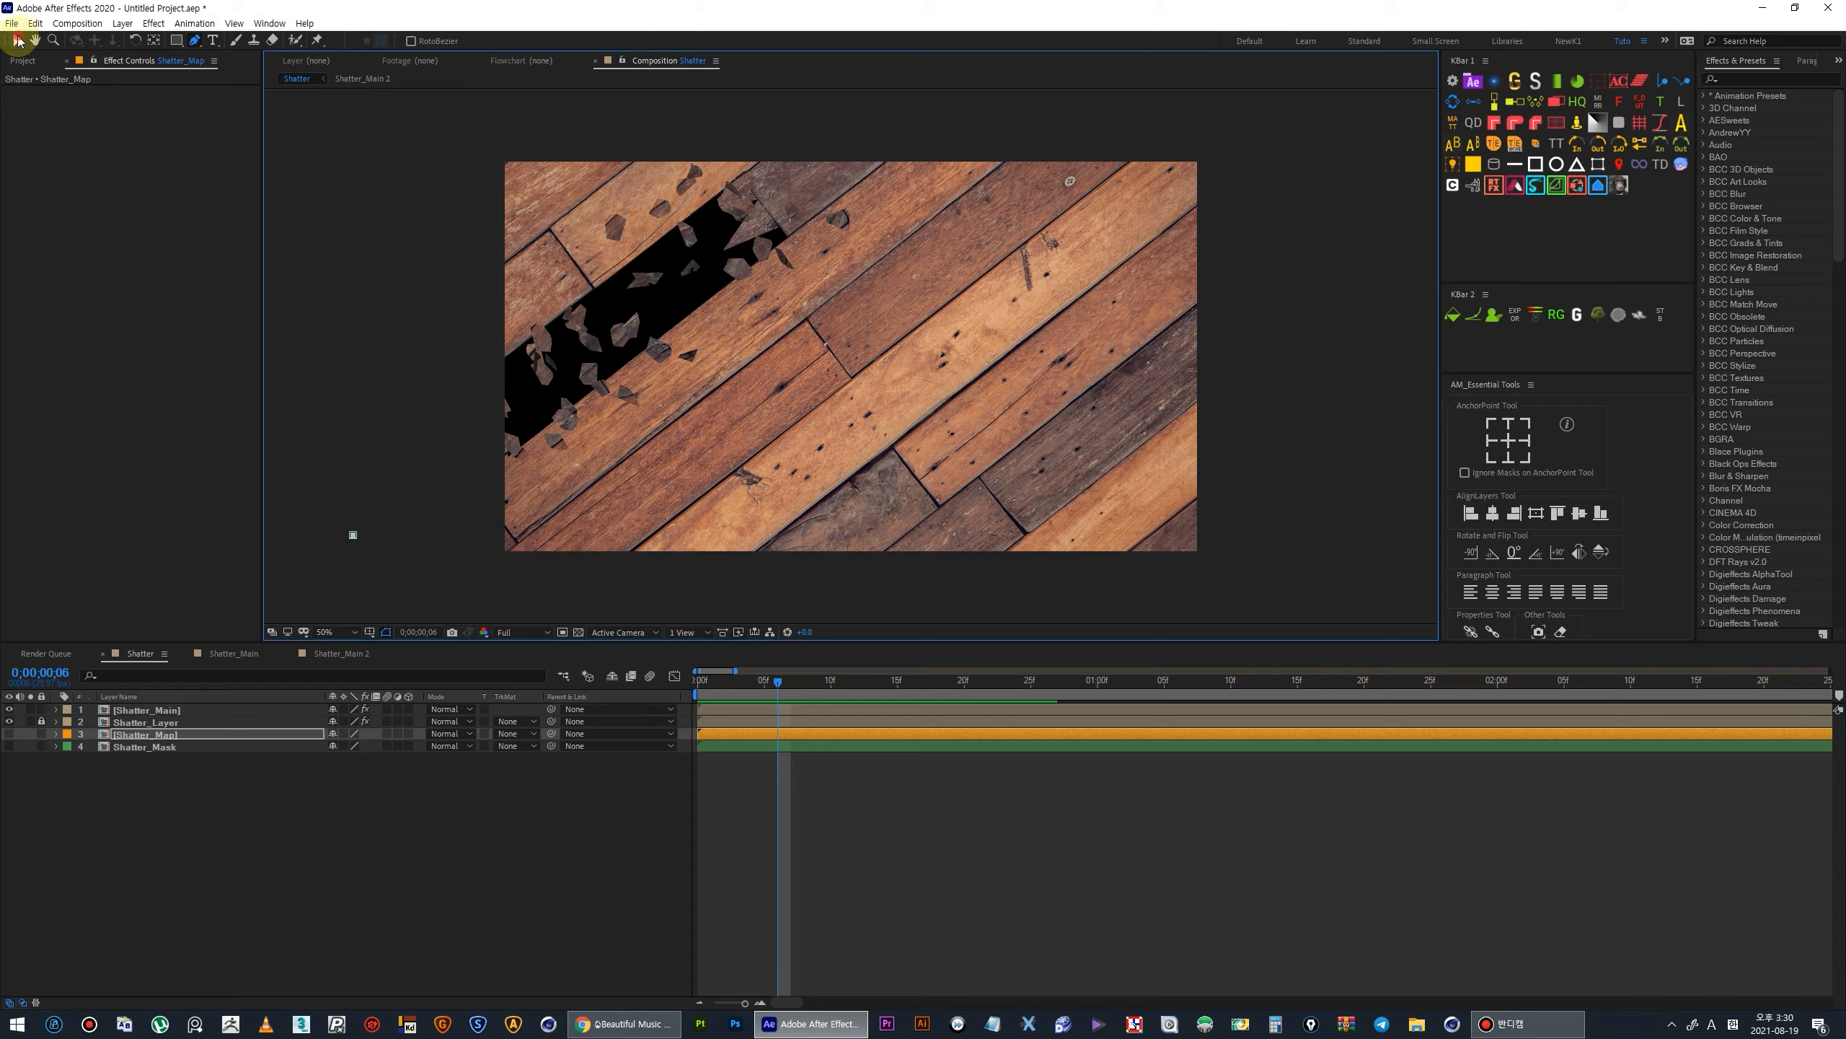
Open a second, locked viewer of the Shatter composition beside the first and fit both views to their panels.
click(17, 40)
click(179, 798)
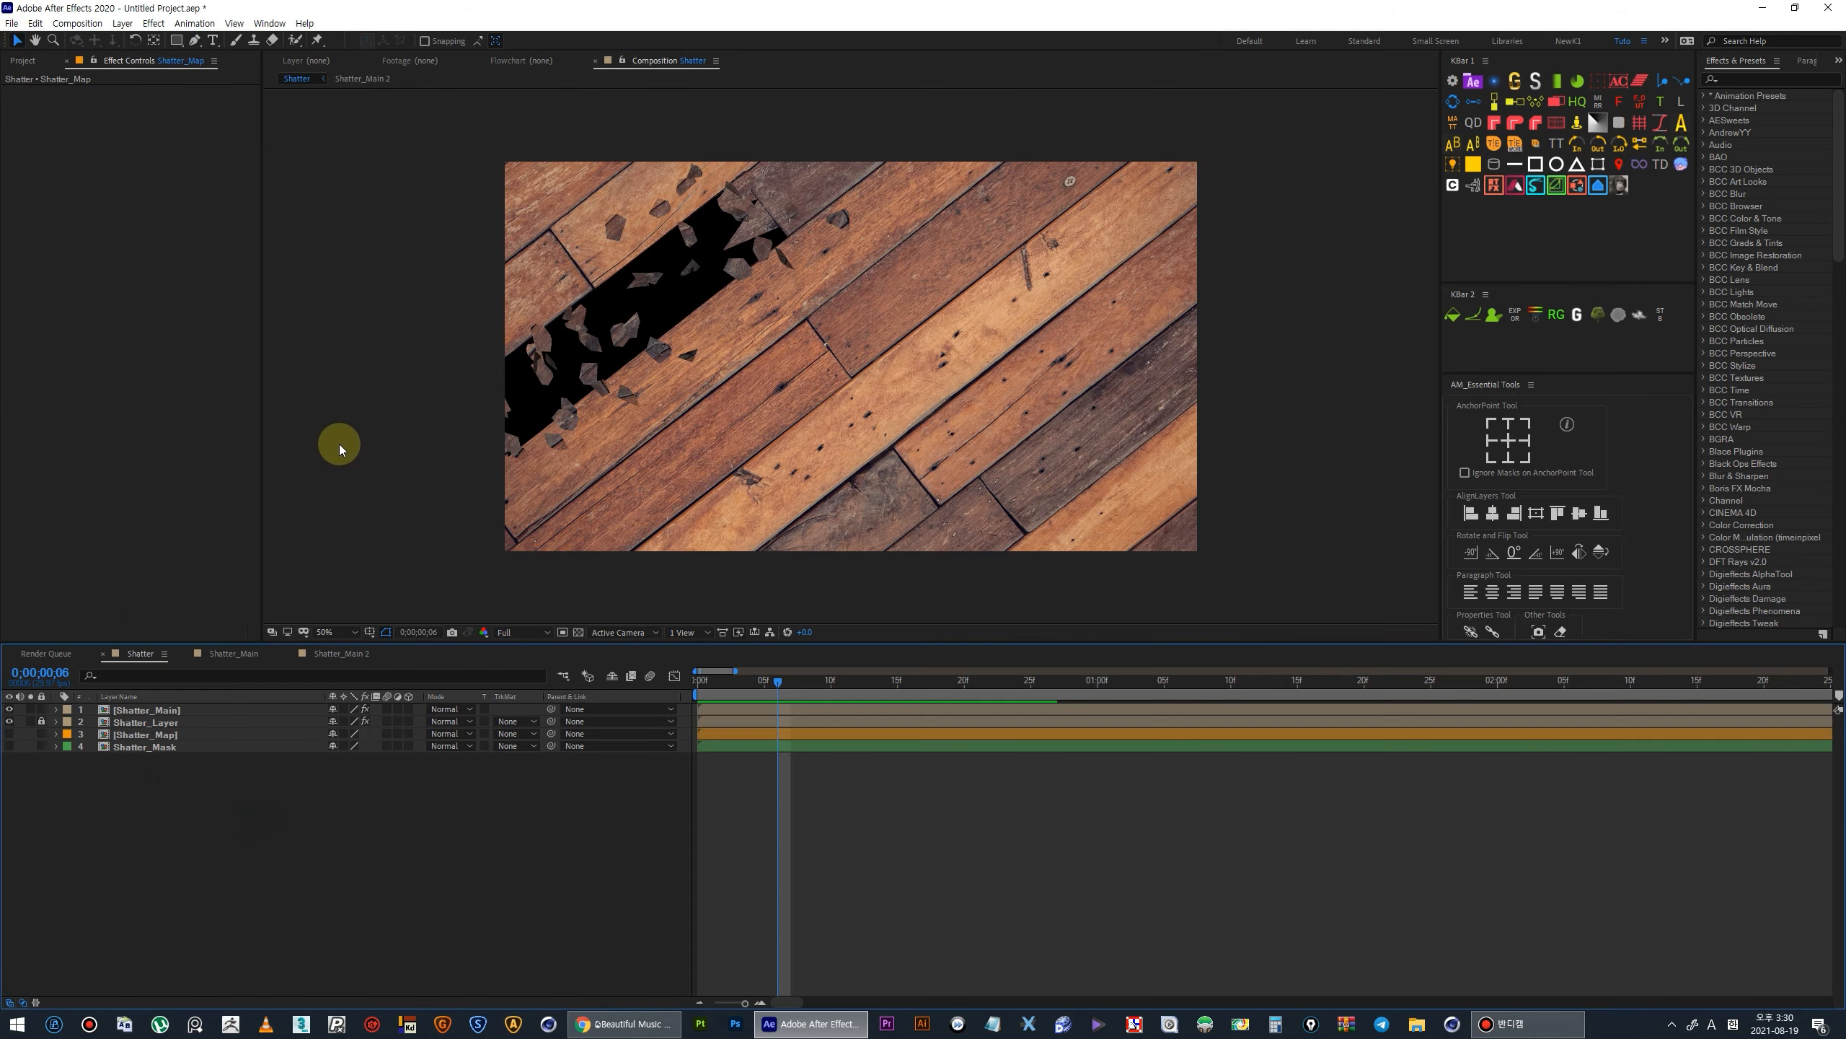
click(235, 23)
click(247, 34)
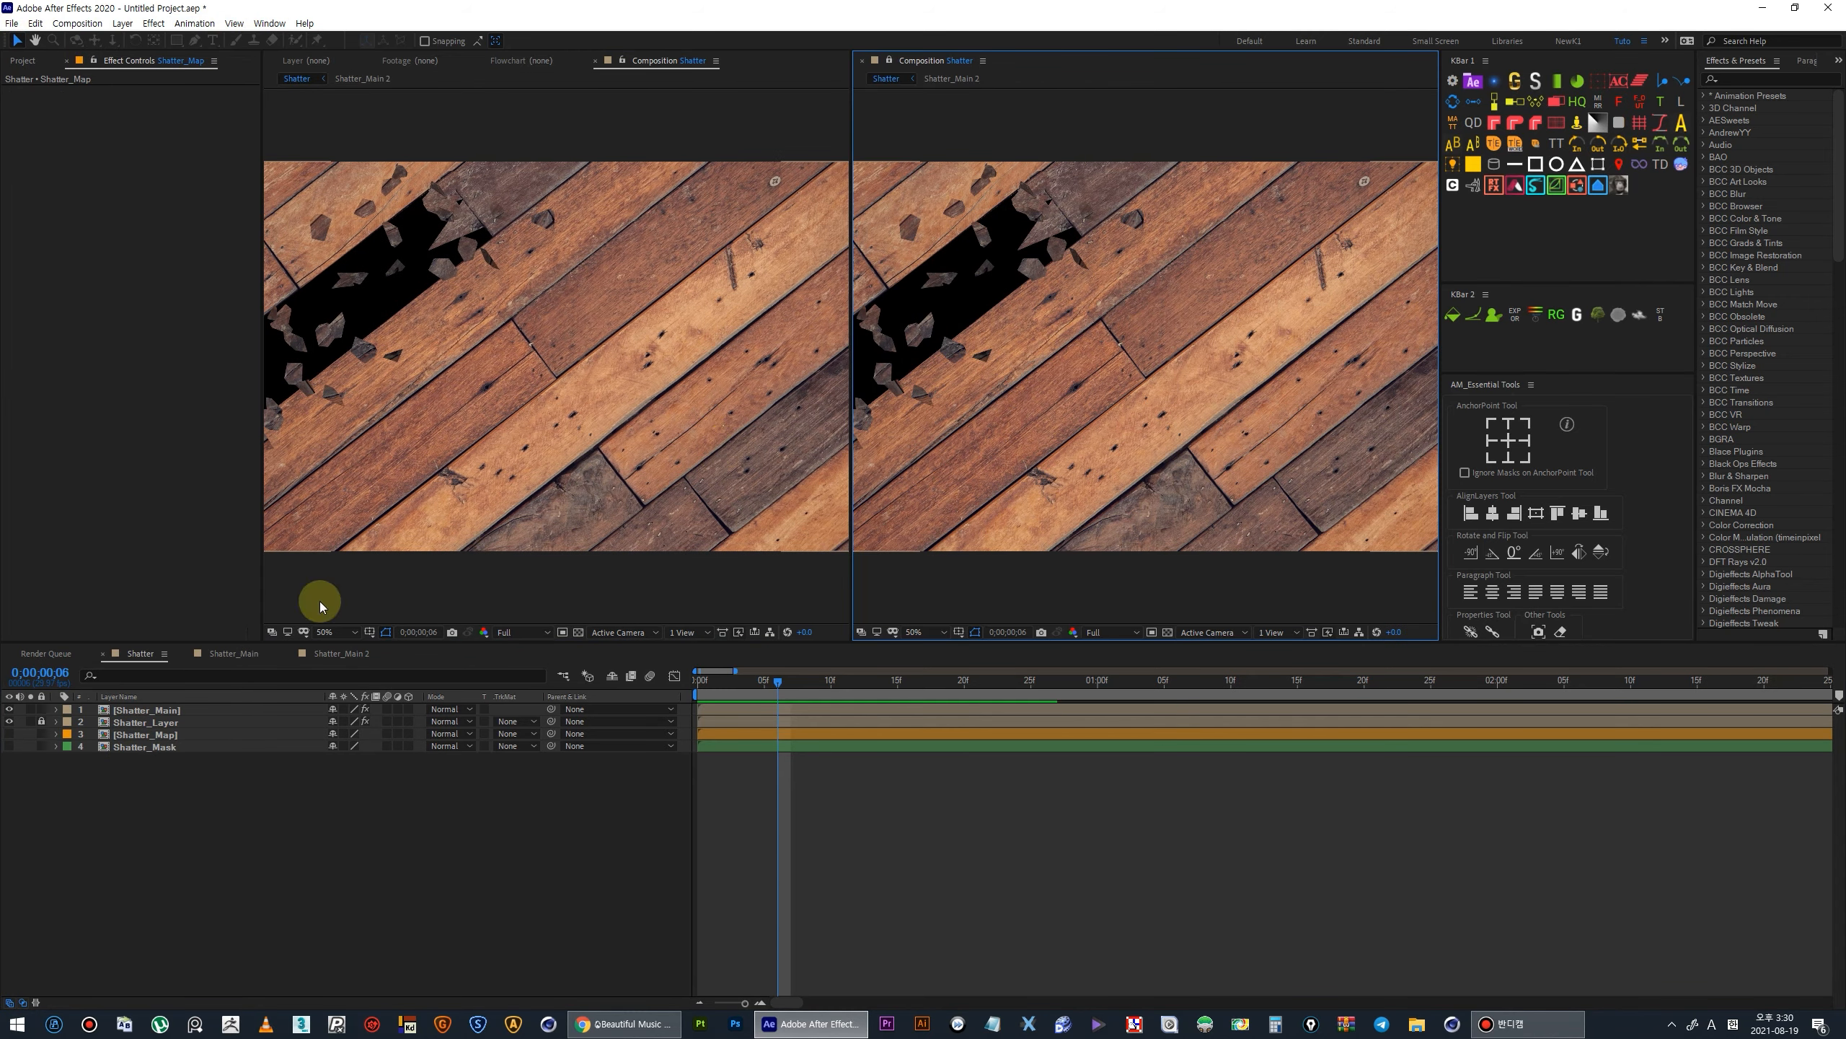
click(353, 632)
click(351, 648)
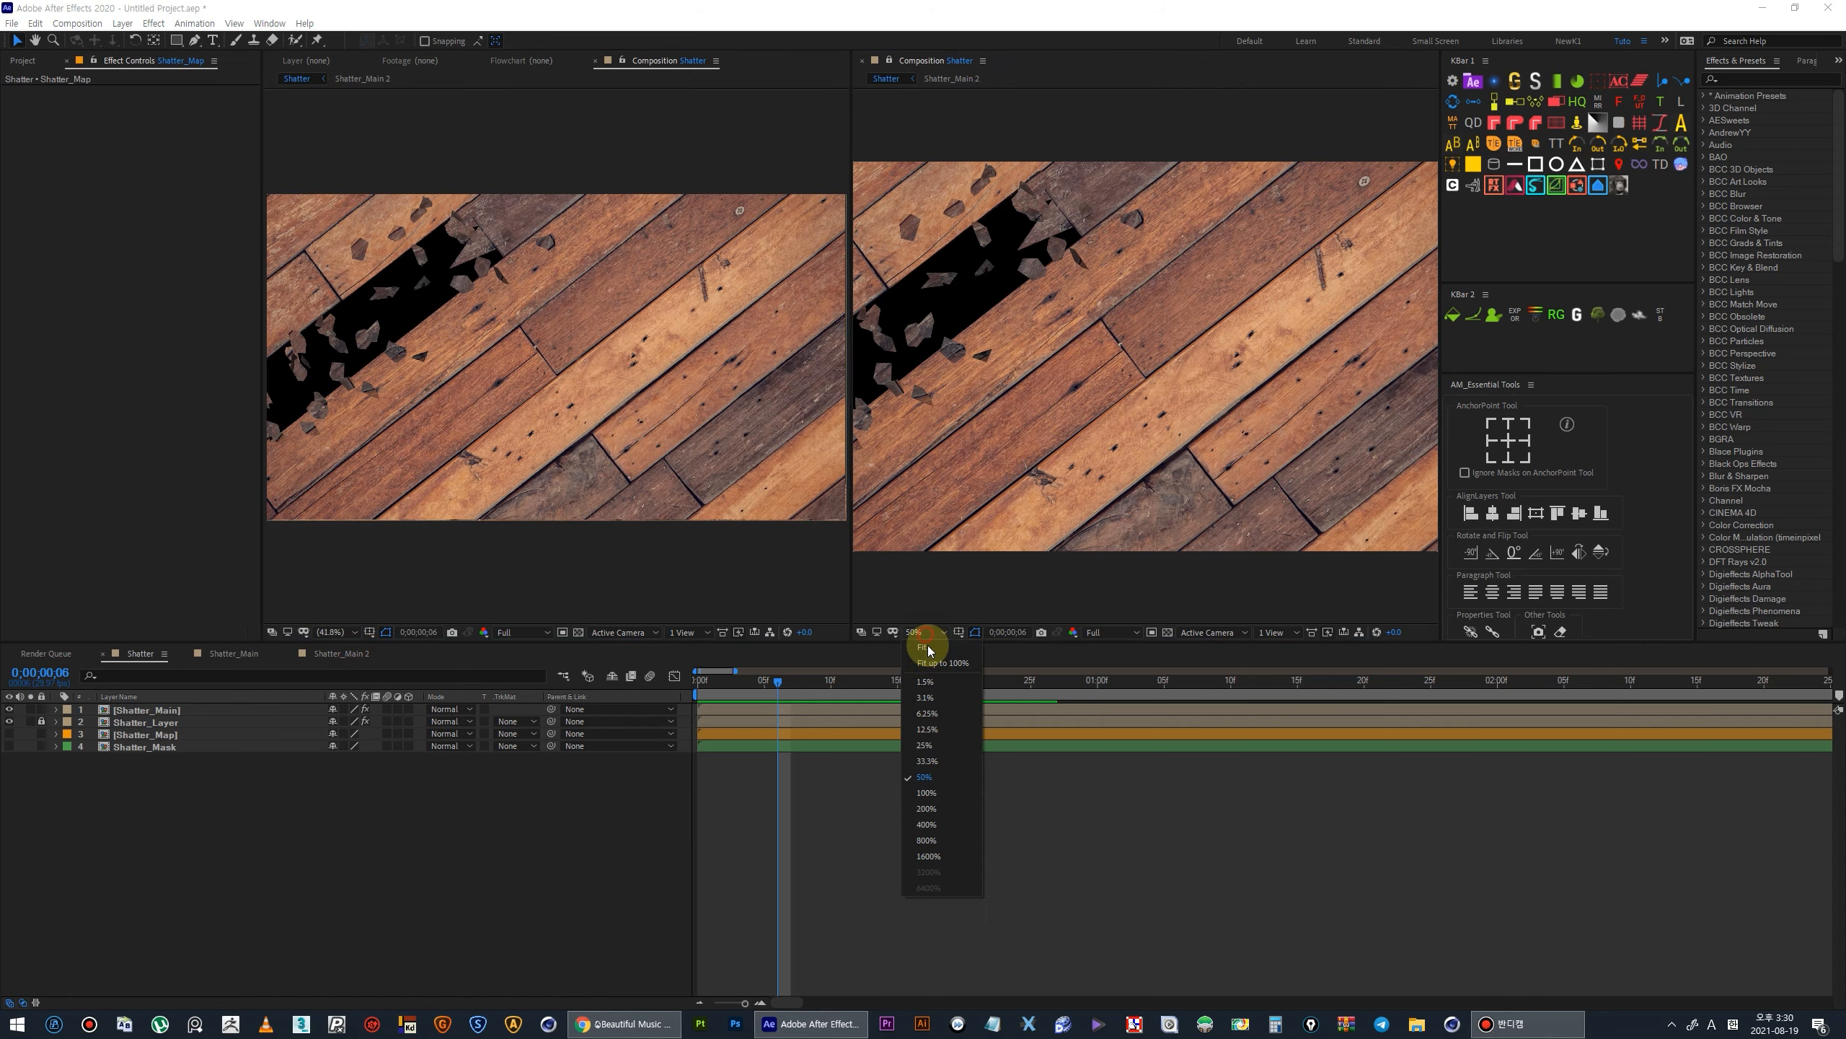
click(928, 632)
click(927, 650)
Open the Shatter_Map composition beside the locked Shatter view and collapse its layer's Curves and Shift Channels effects.
double_click(155, 734)
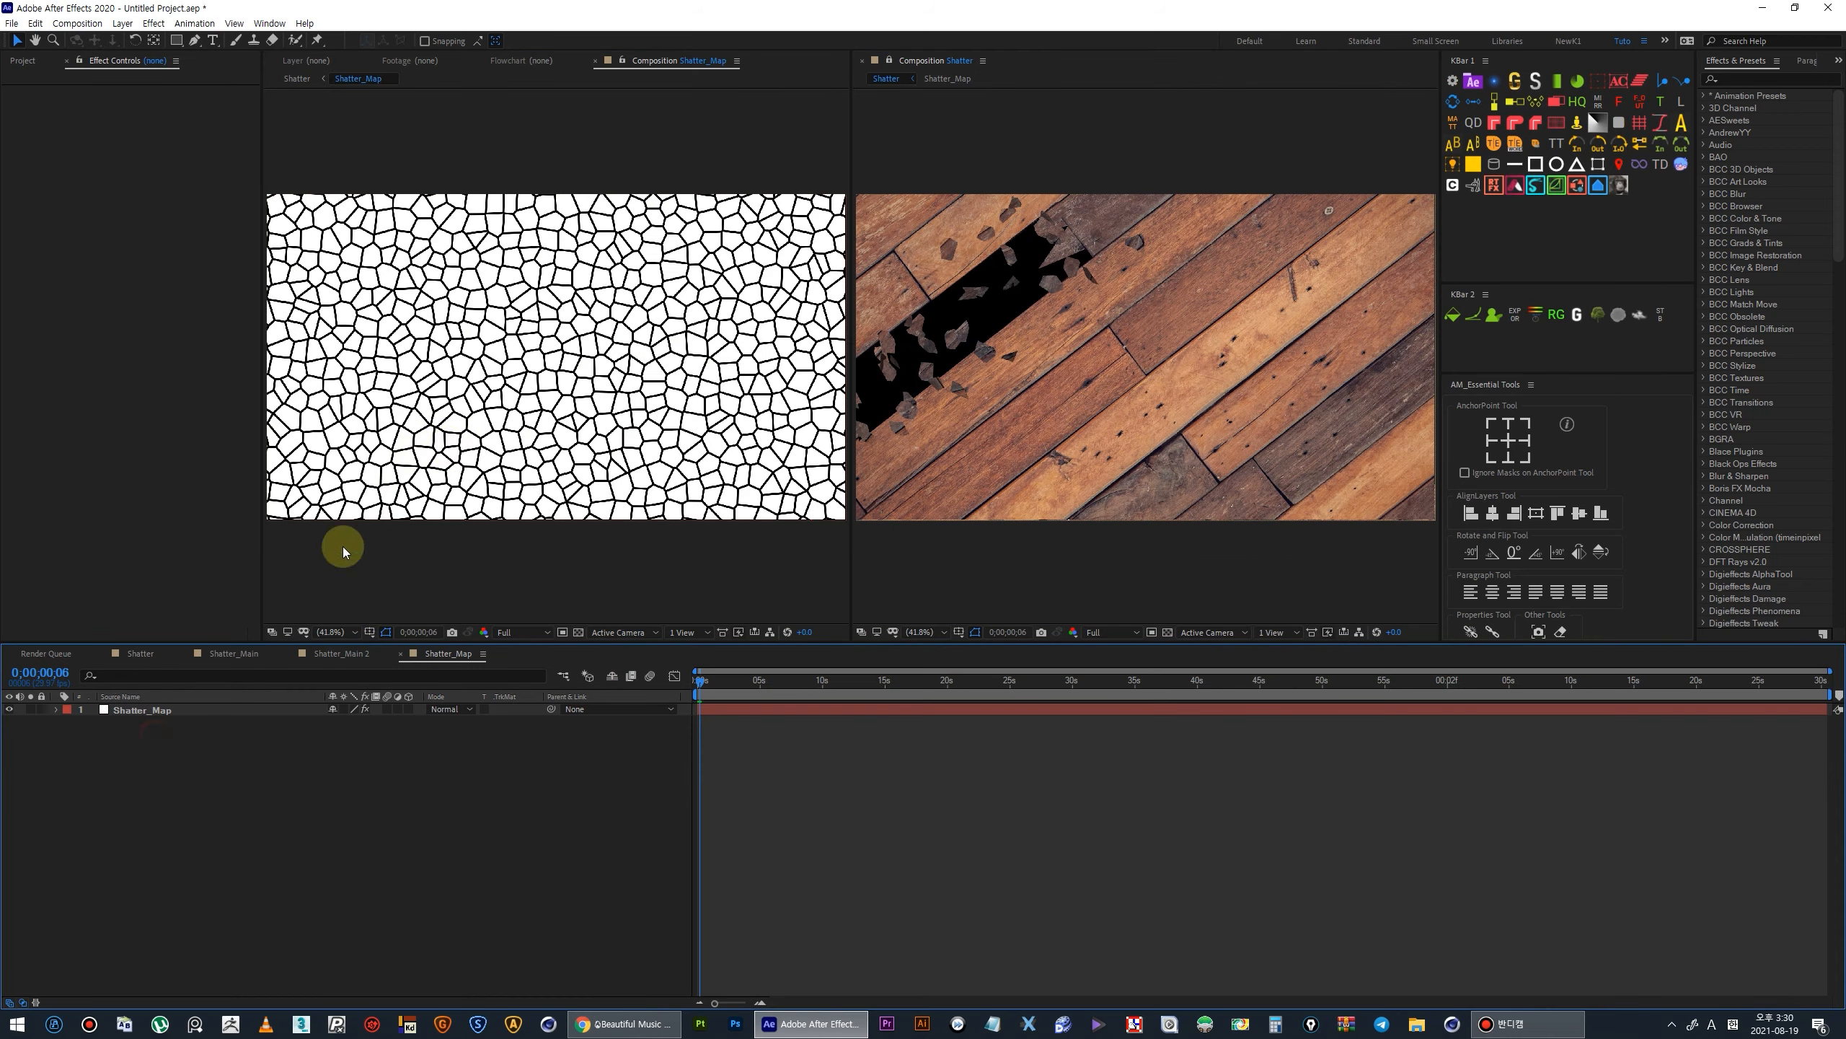
click(579, 364)
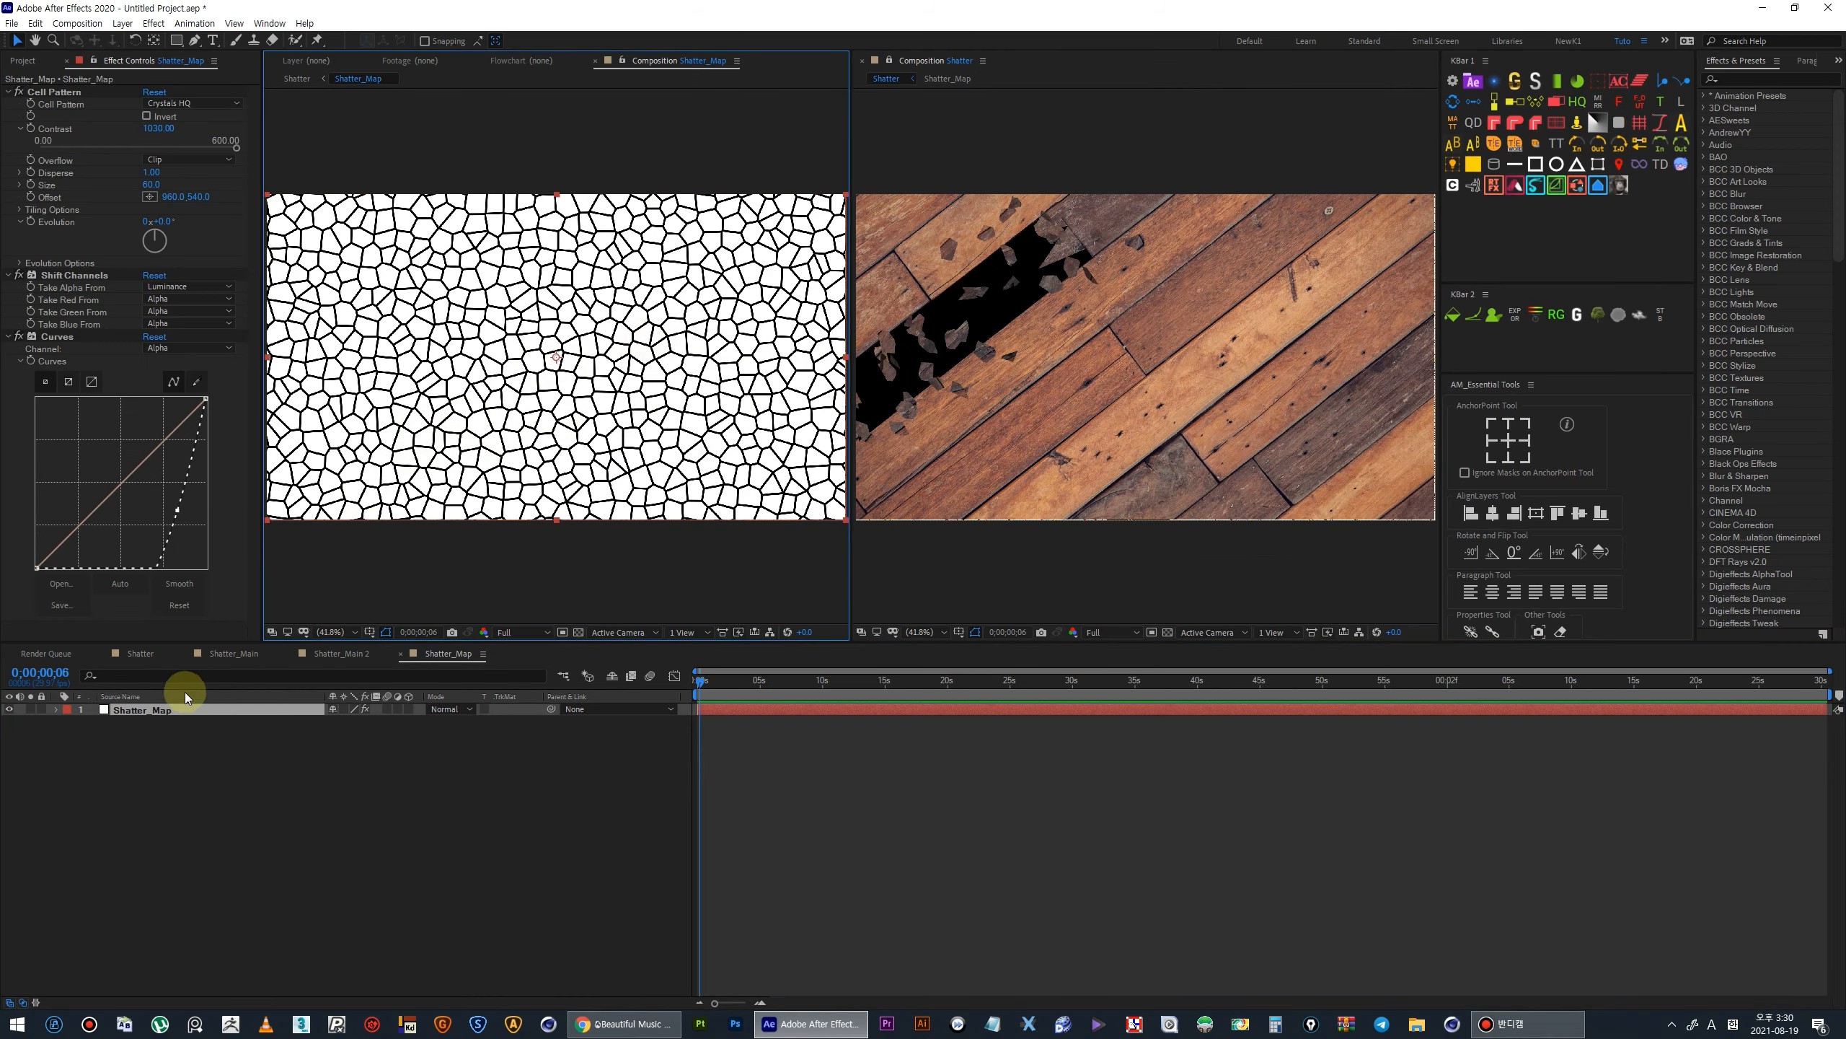
click(9, 336)
click(9, 275)
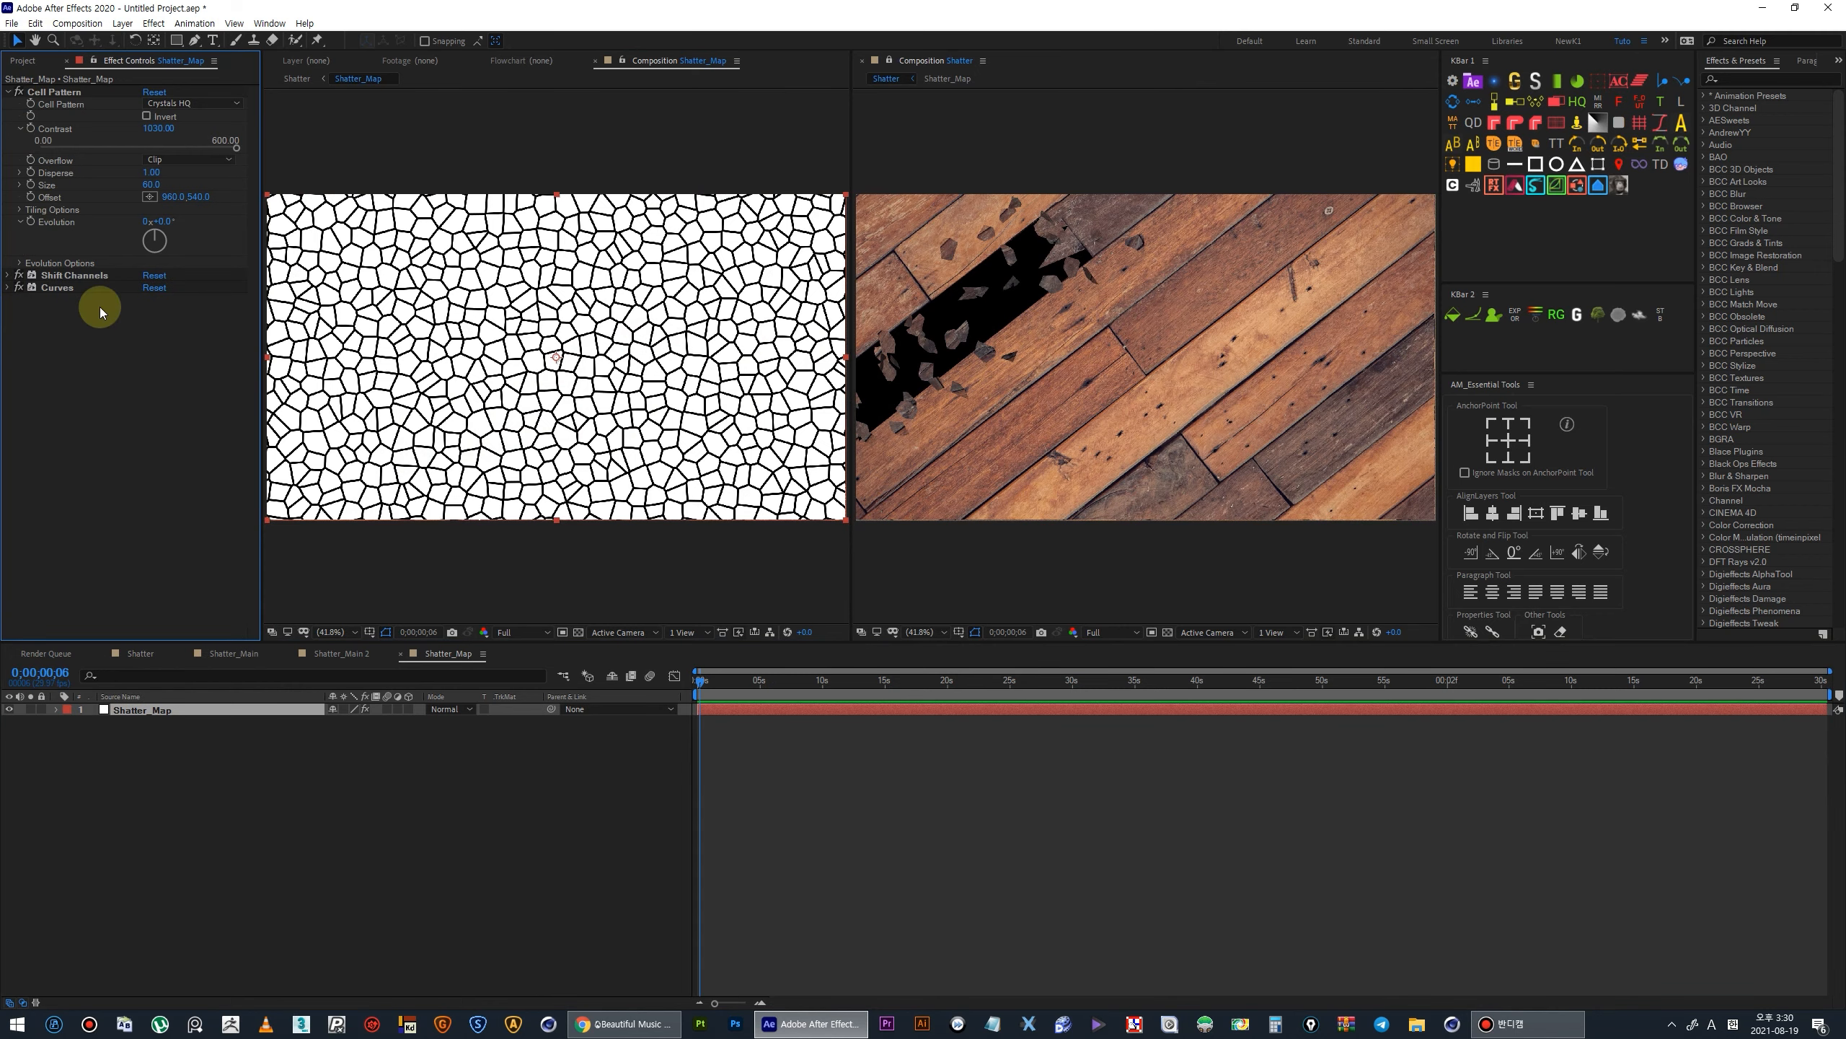
scroll(488, 488, down, 2)
scroll(1069, 401, down, 2)
scroll(1066, 395, up, 2)
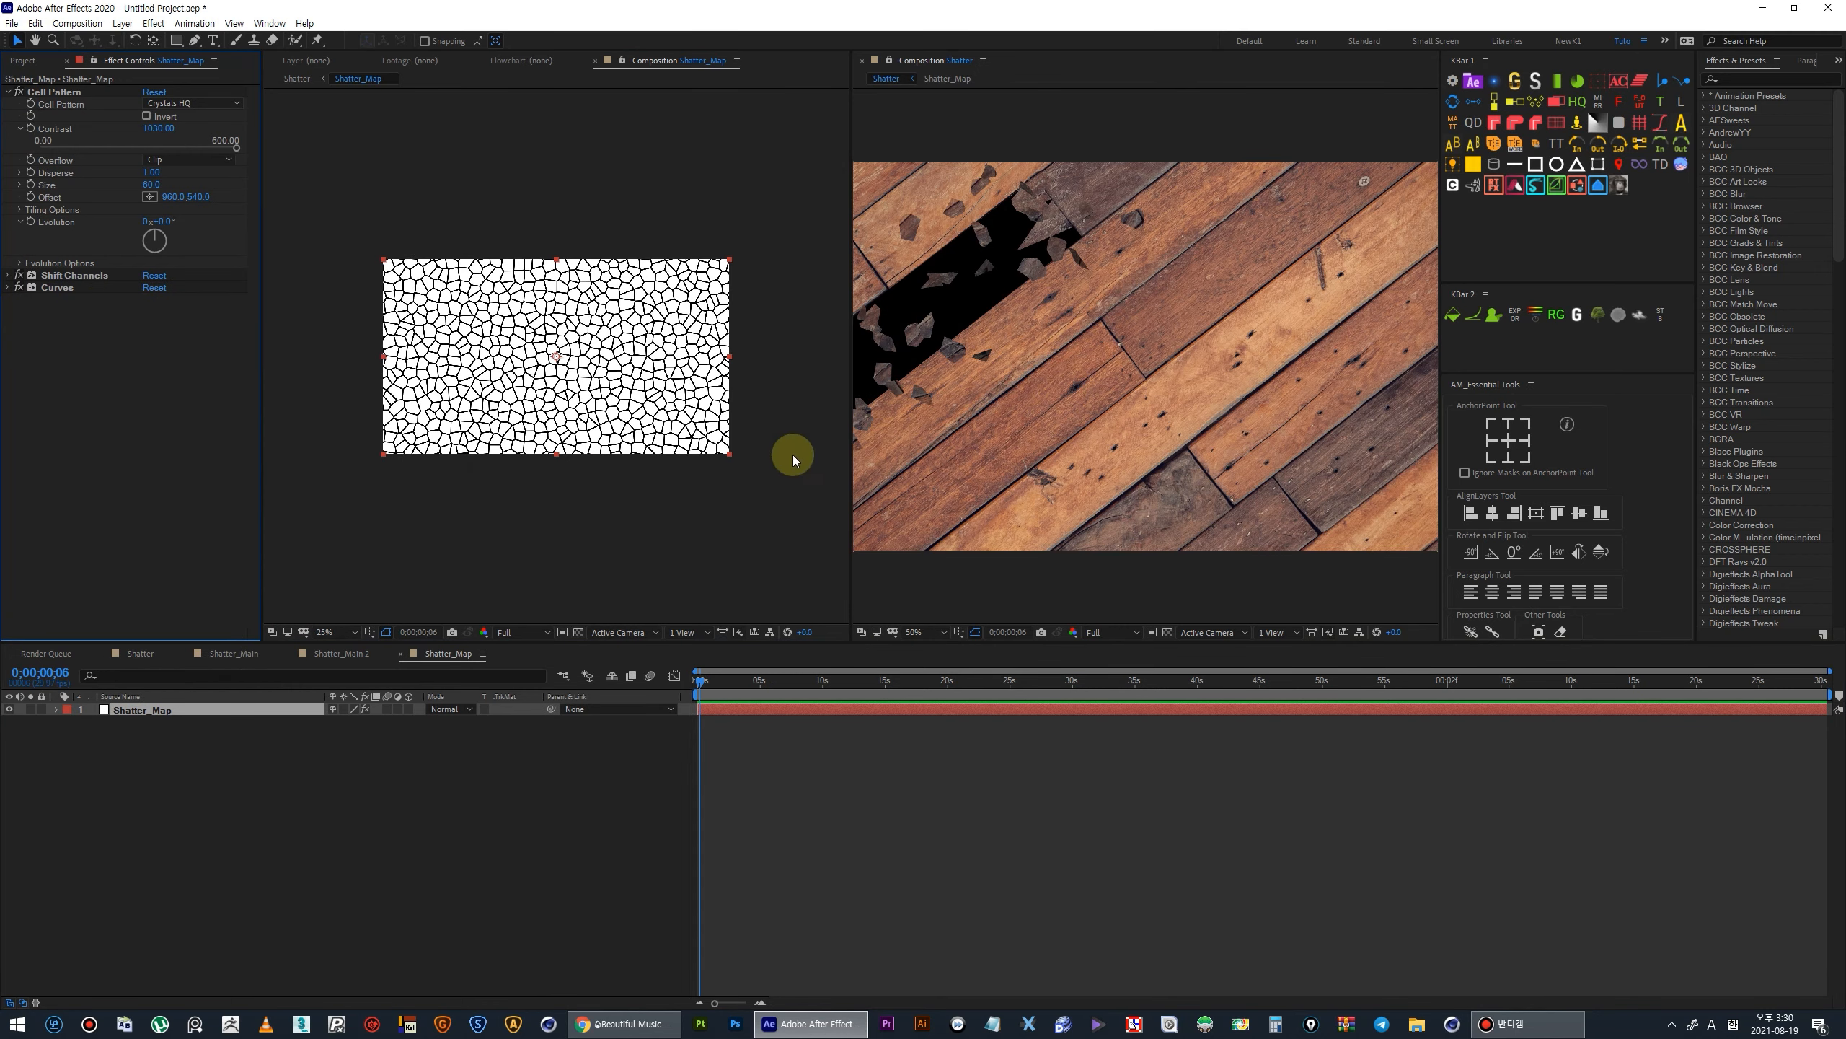
drag(851, 479, 734, 481)
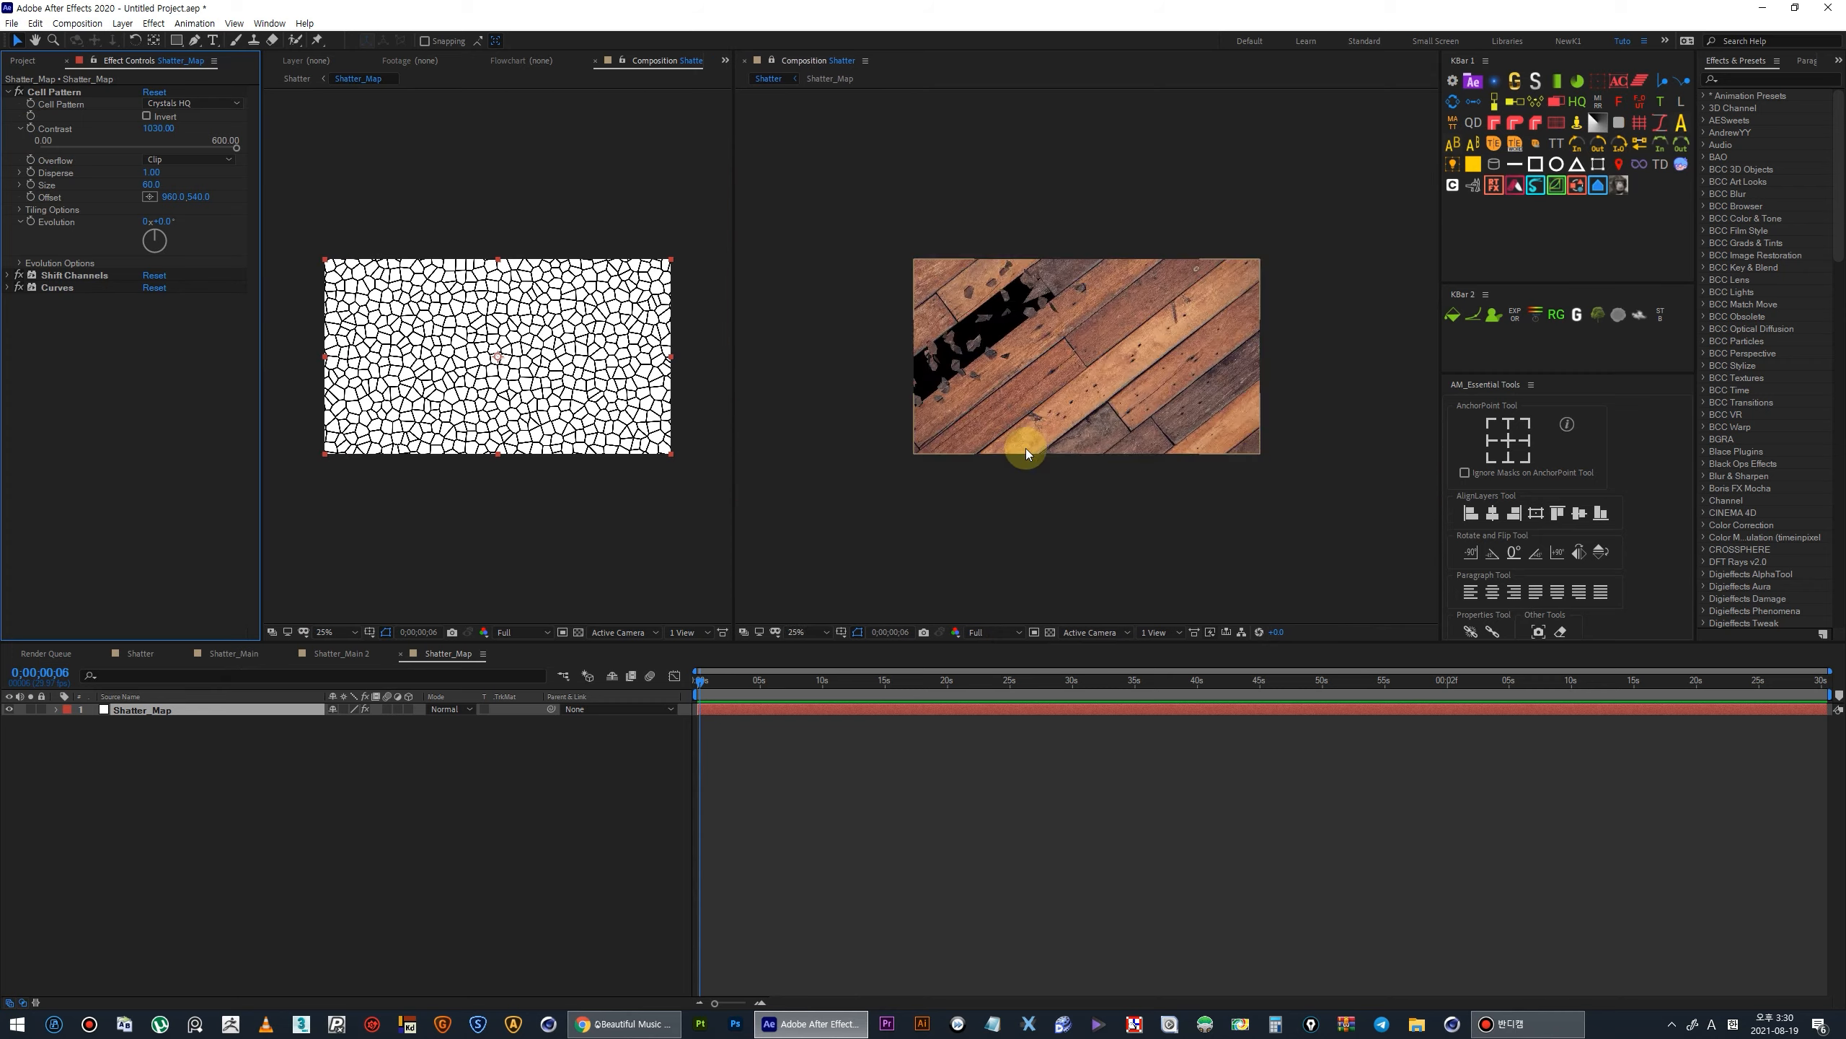
drag(1046, 445, 1061, 441)
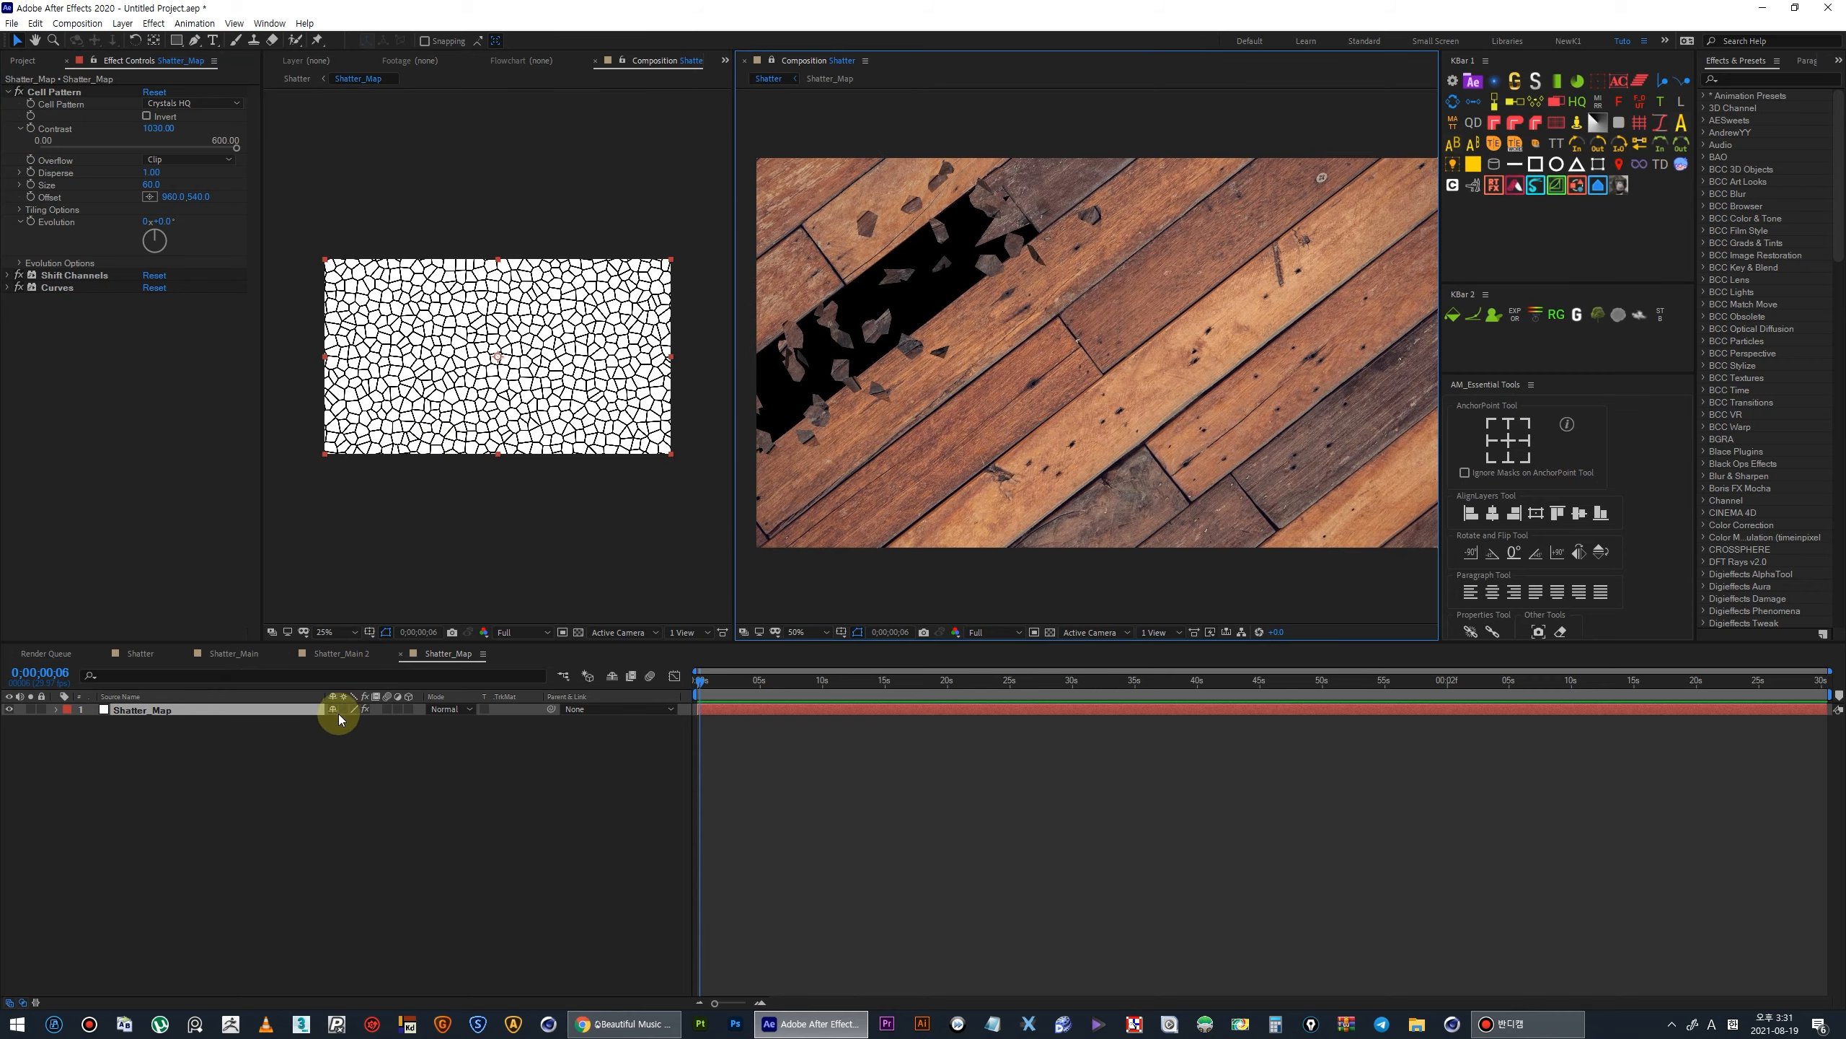
Rotate the Shatter_Map layer to 58°, stretch it along the plank direction and narrow it across the planks.
click(282, 710)
key(r)
drag(363, 721, 396, 723)
click(601, 292)
drag(601, 291, 564, 232)
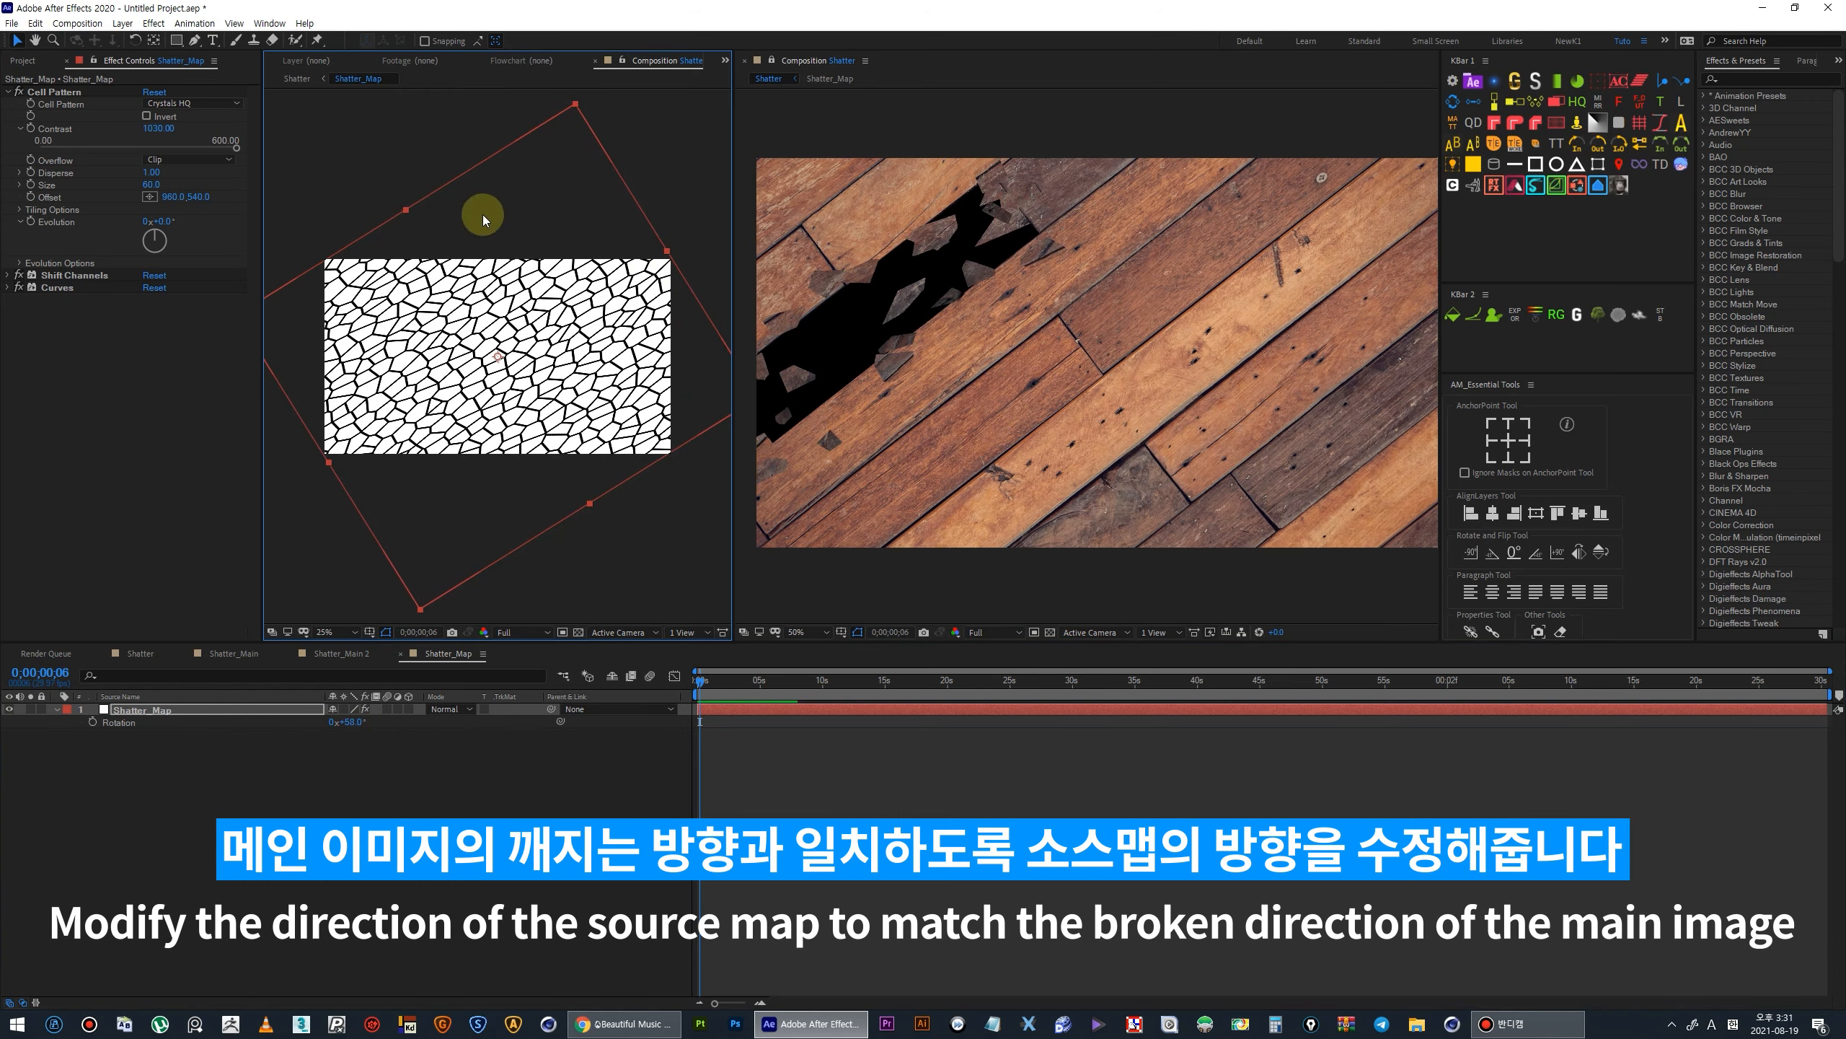
drag(410, 210, 454, 282)
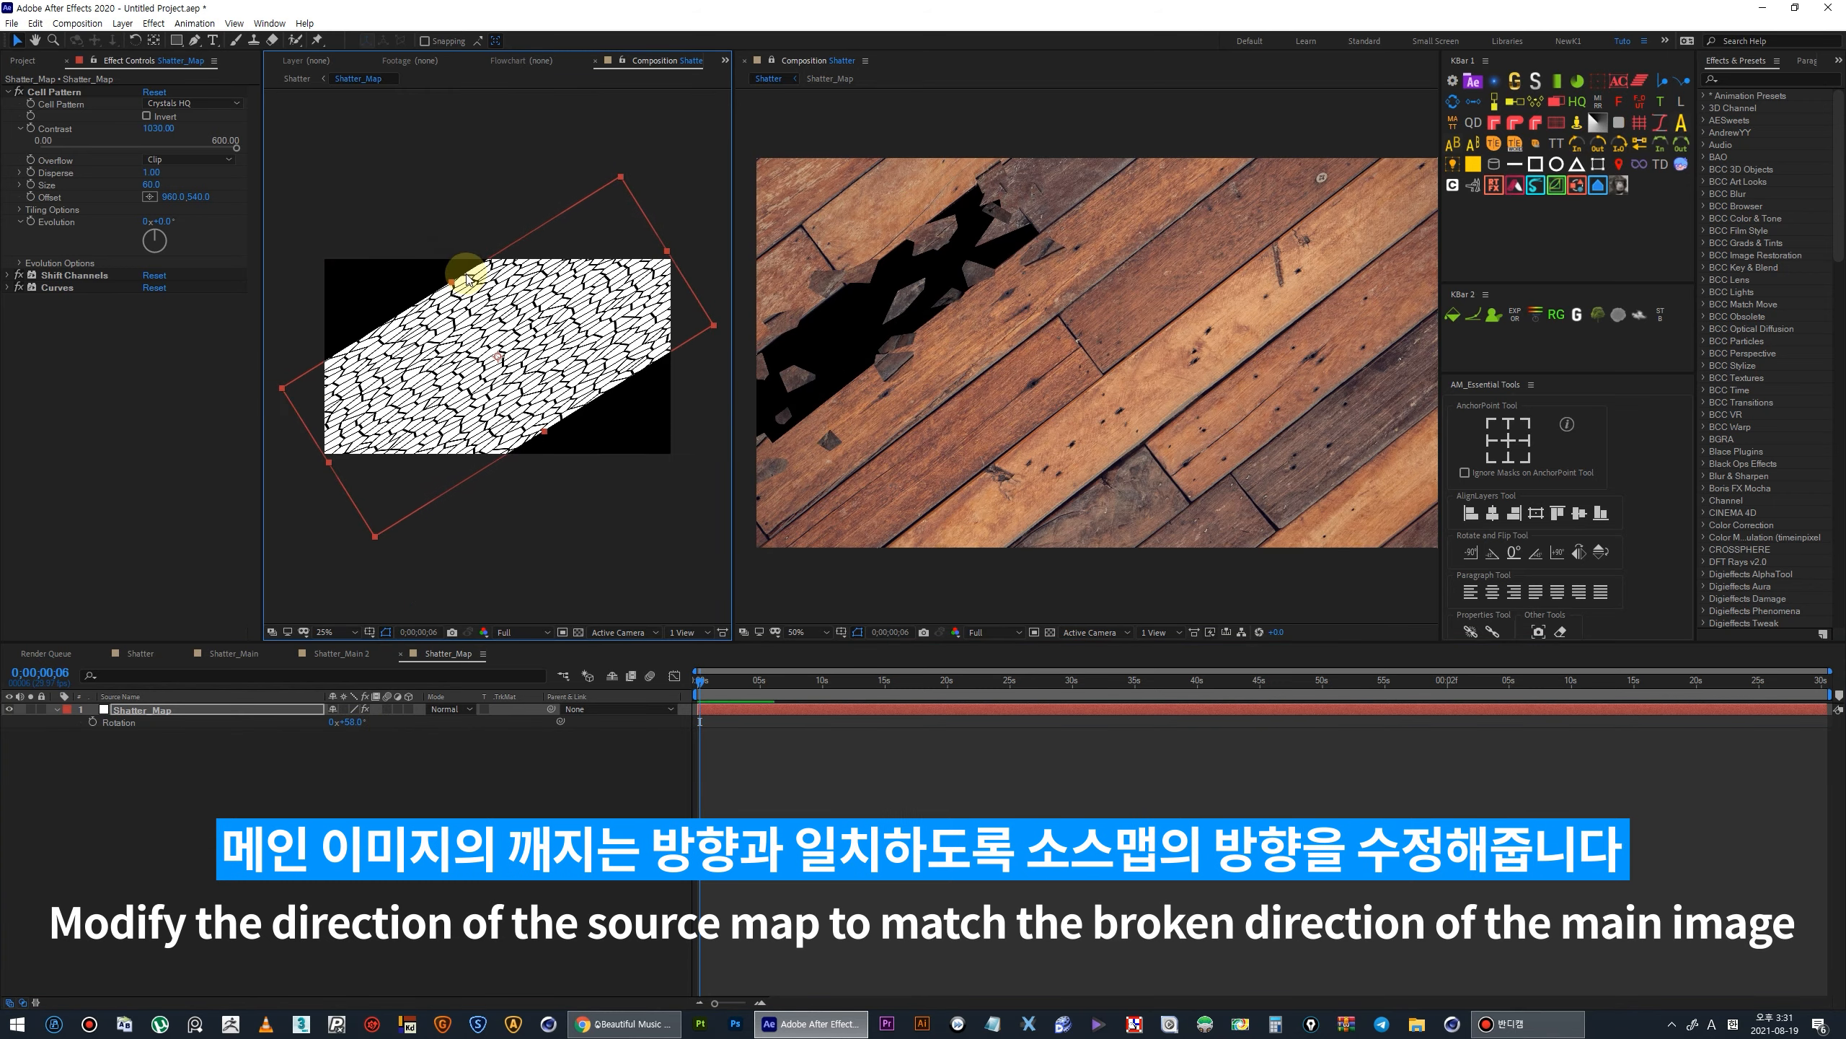
drag(543, 430, 535, 416)
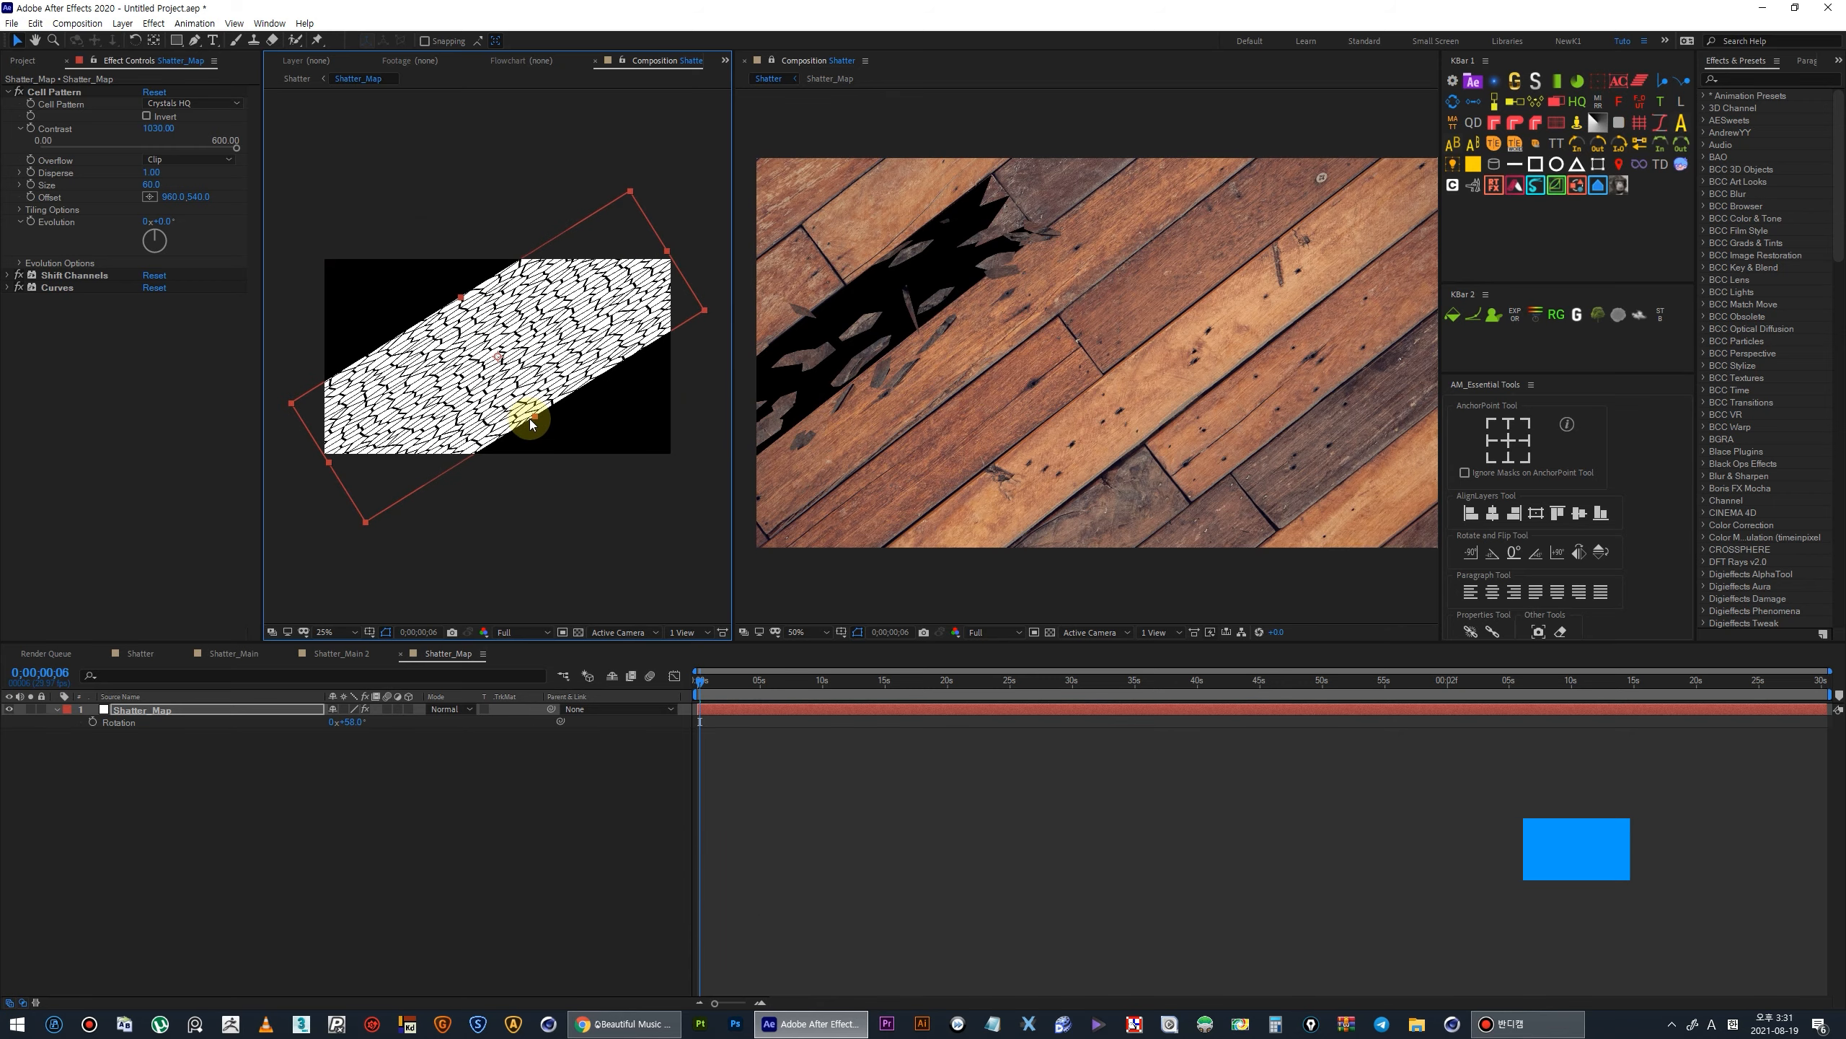
Set the Cell Pattern Size to 125 and narrow the Shatter_Map layer a little more across the planks.
drag(152, 186, 205, 189)
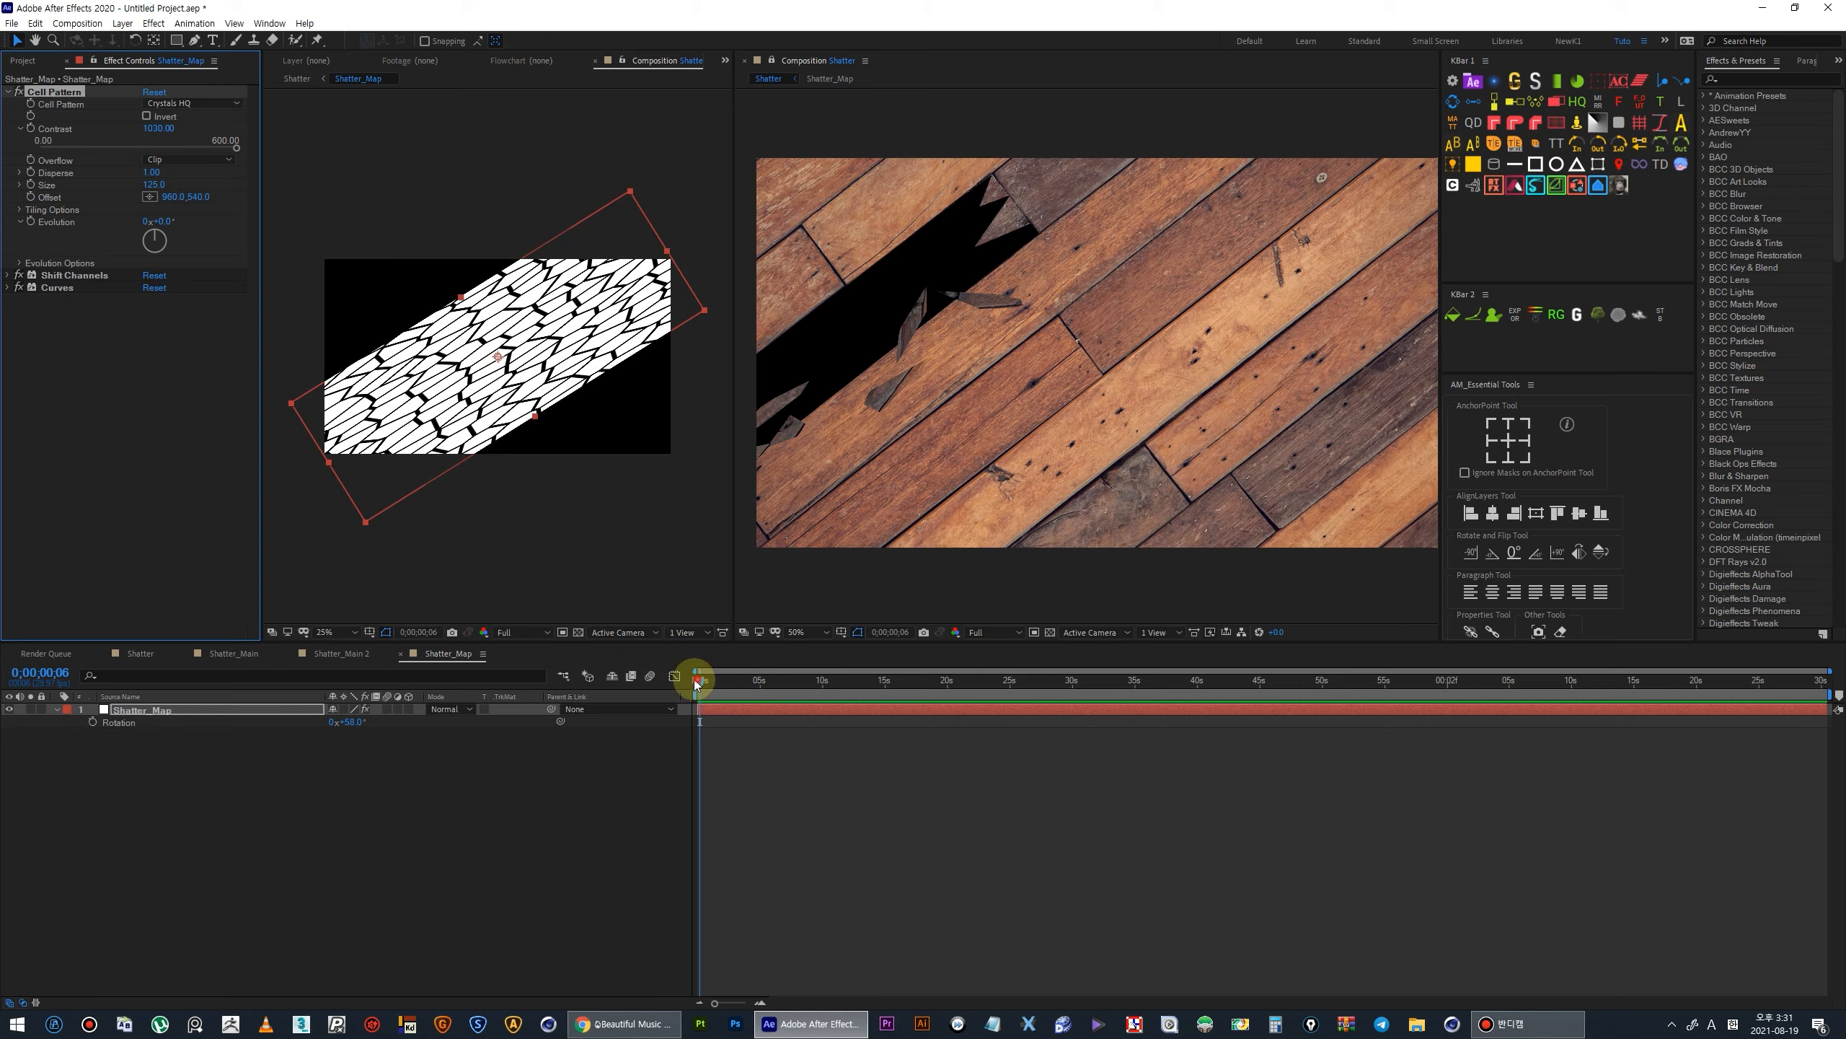
click(694, 681)
key(=)
key(=)
drag(703, 683, 704, 681)
mouse_move(538, 418)
mouse_down()
mouse_move(503, 400)
mouse_move(523, 396)
mouse_up()
Apply Motion Tile to Shatter_Map with Mirror Edges enabled and Output Width at 380 to fill the frame.
right_click(510, 373)
mouse_move(581, 593)
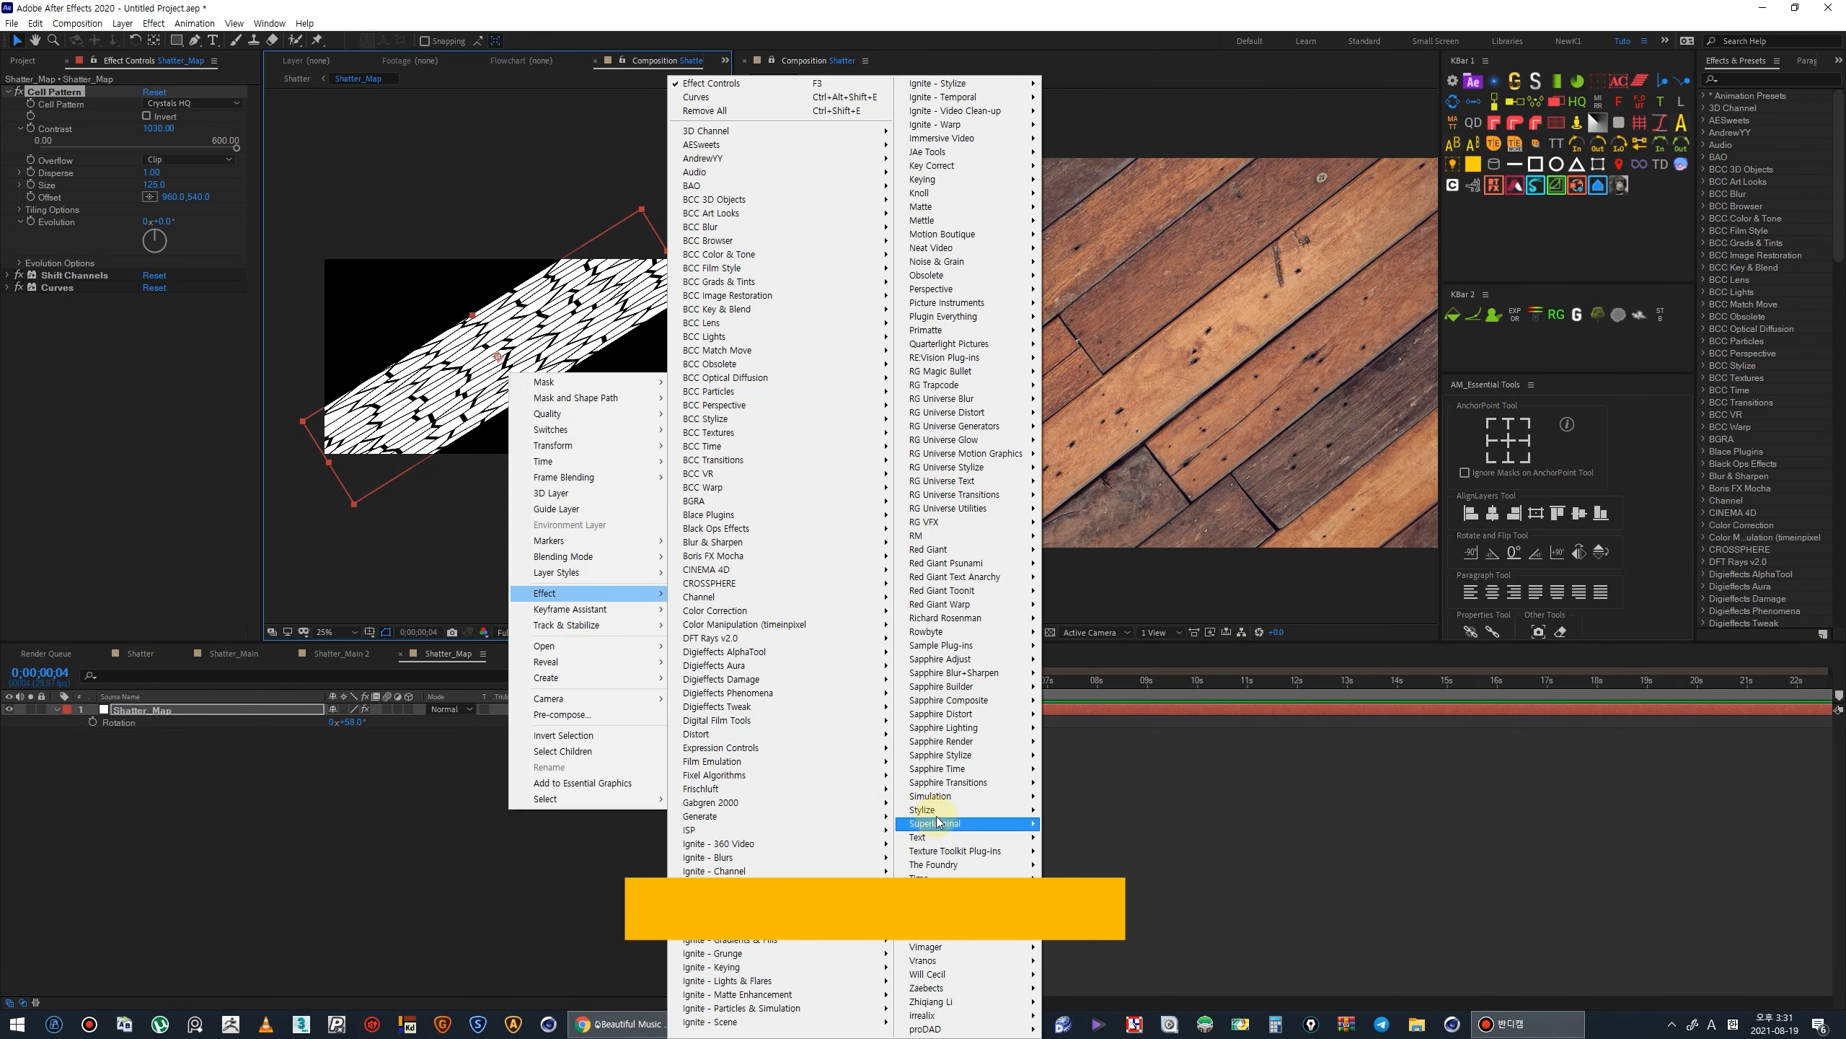
mouse_move(937, 809)
click(1104, 713)
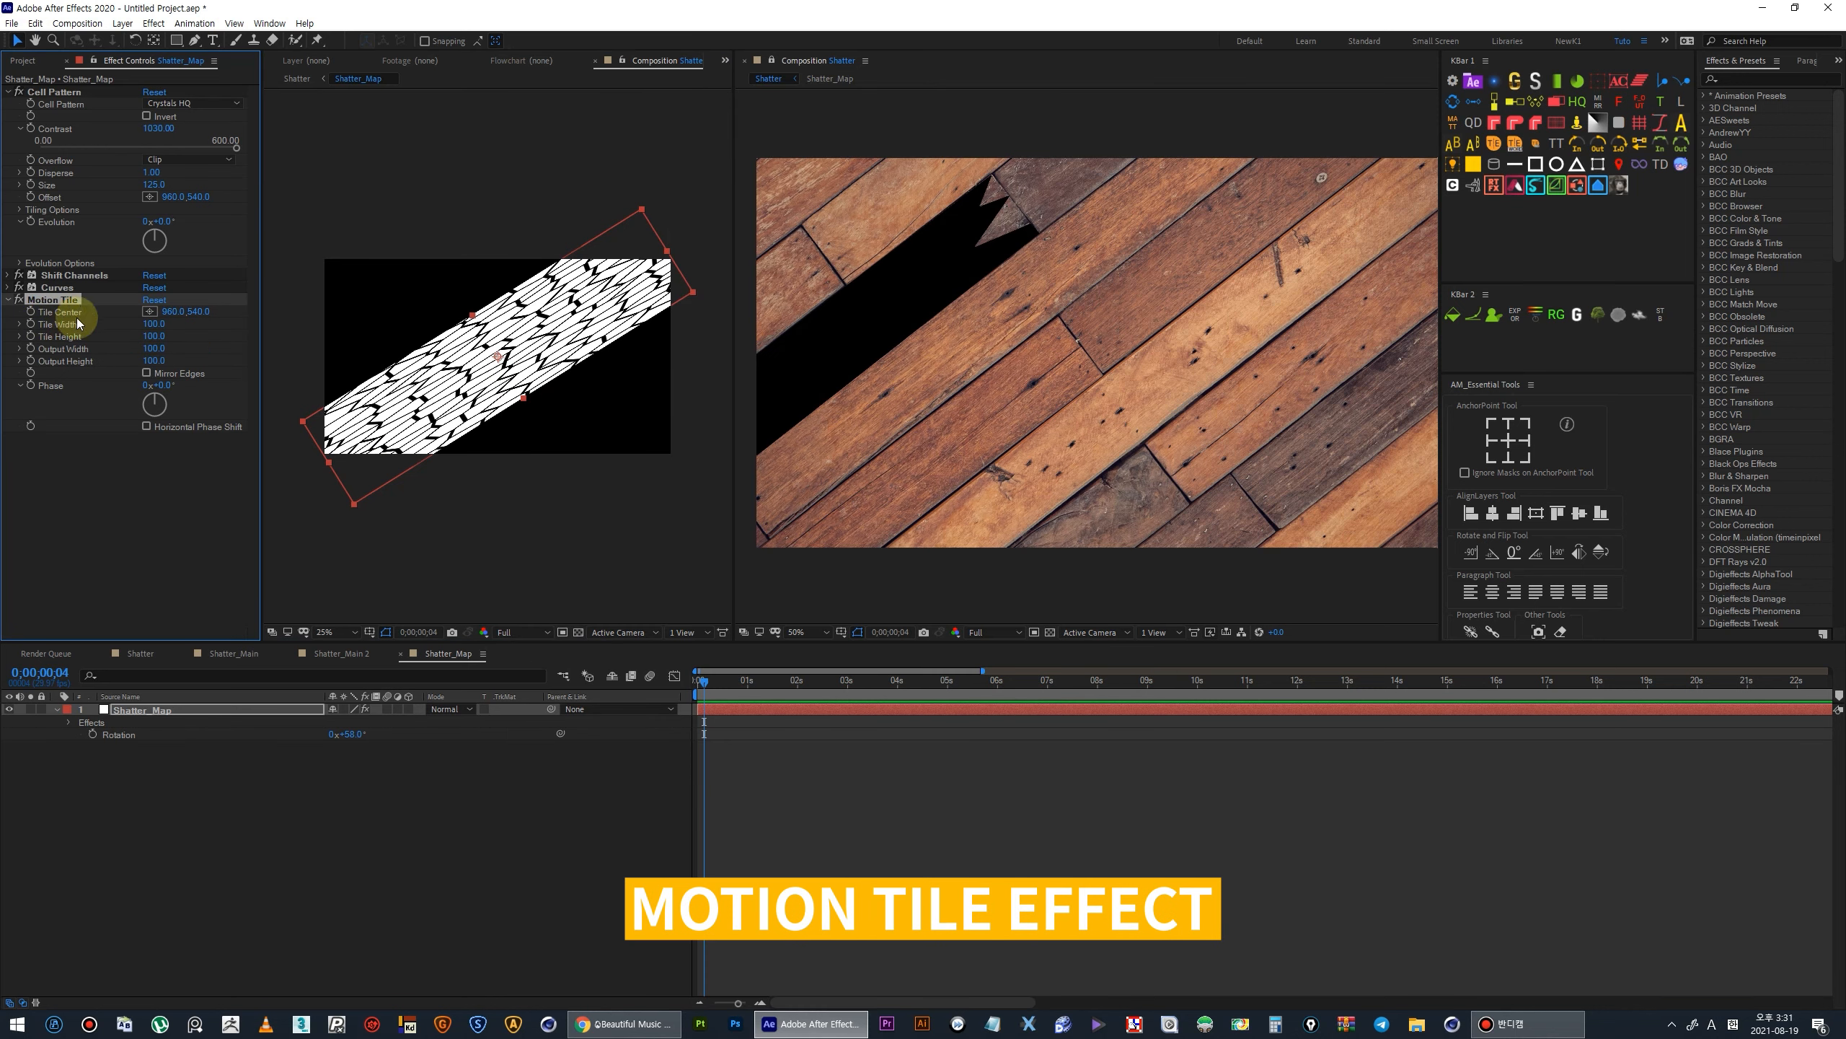
click(148, 373)
drag(155, 347, 175, 348)
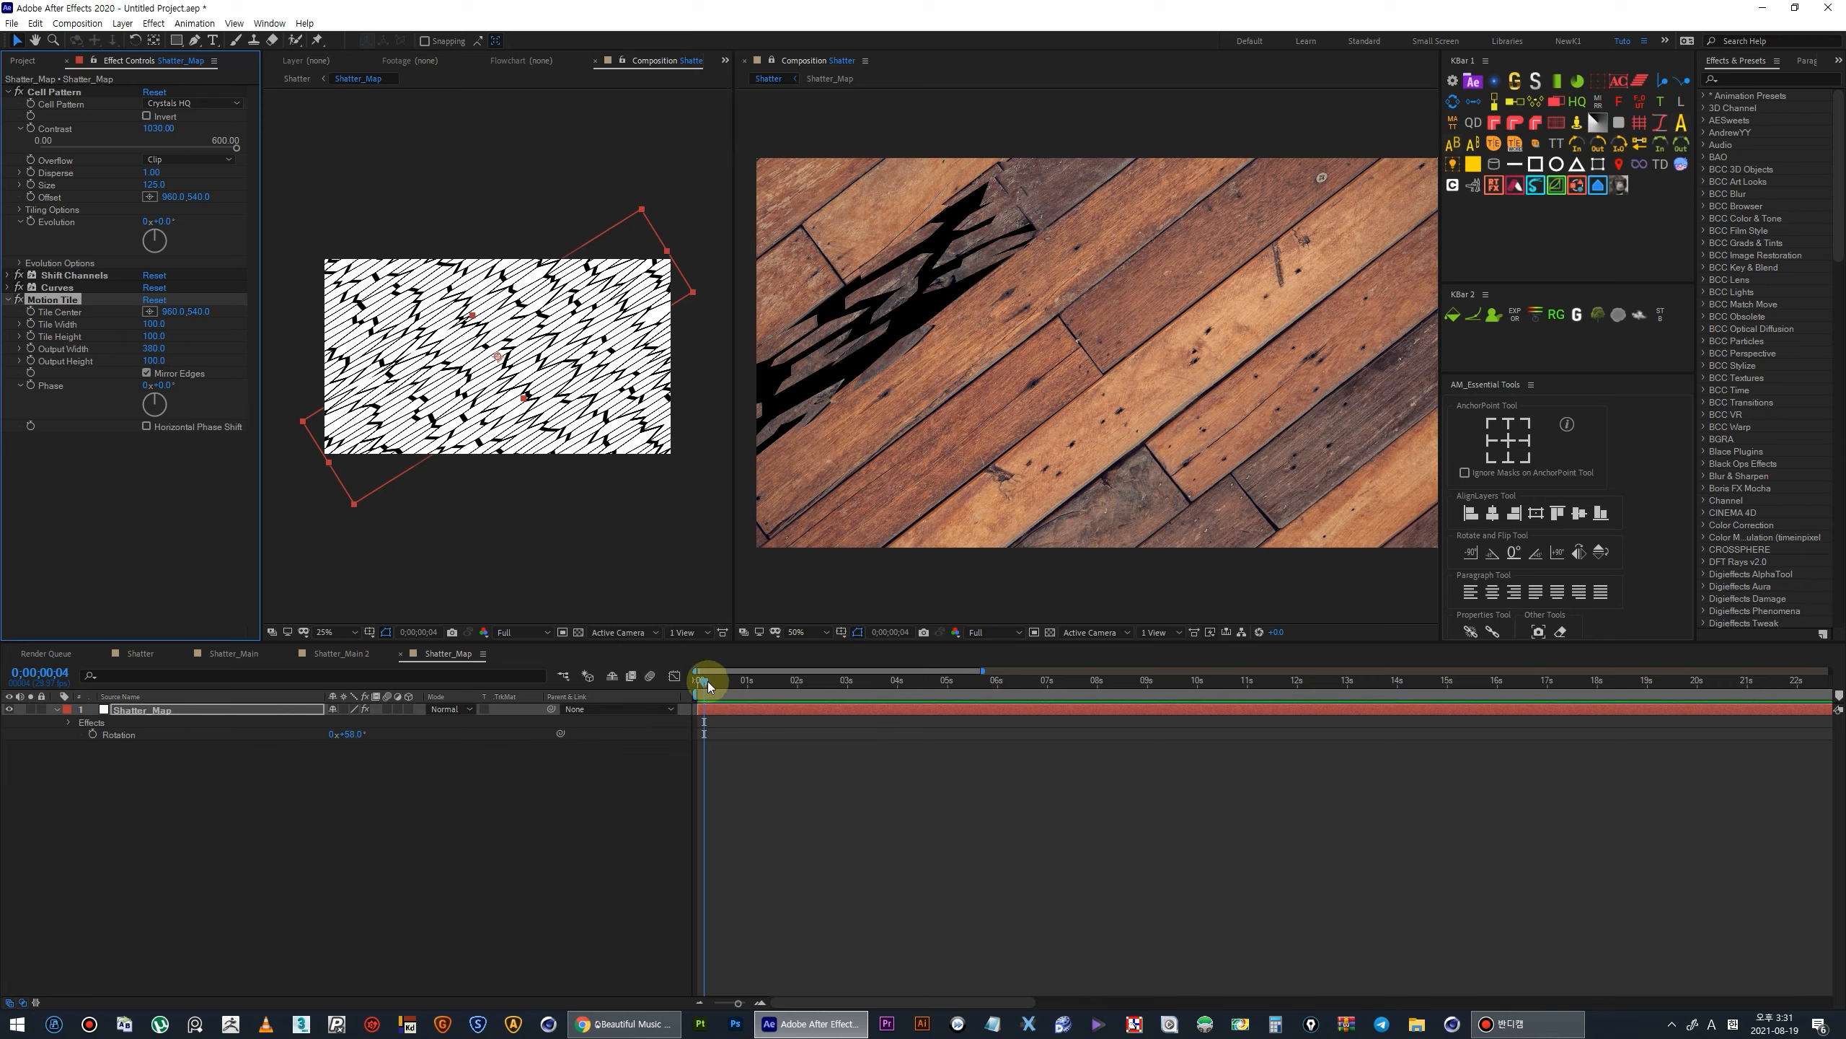
Scrub from the first frame to frame 10 to check how the elongated fragments break away.
click(700, 680)
key(equal)
key(equal)
key(equal)
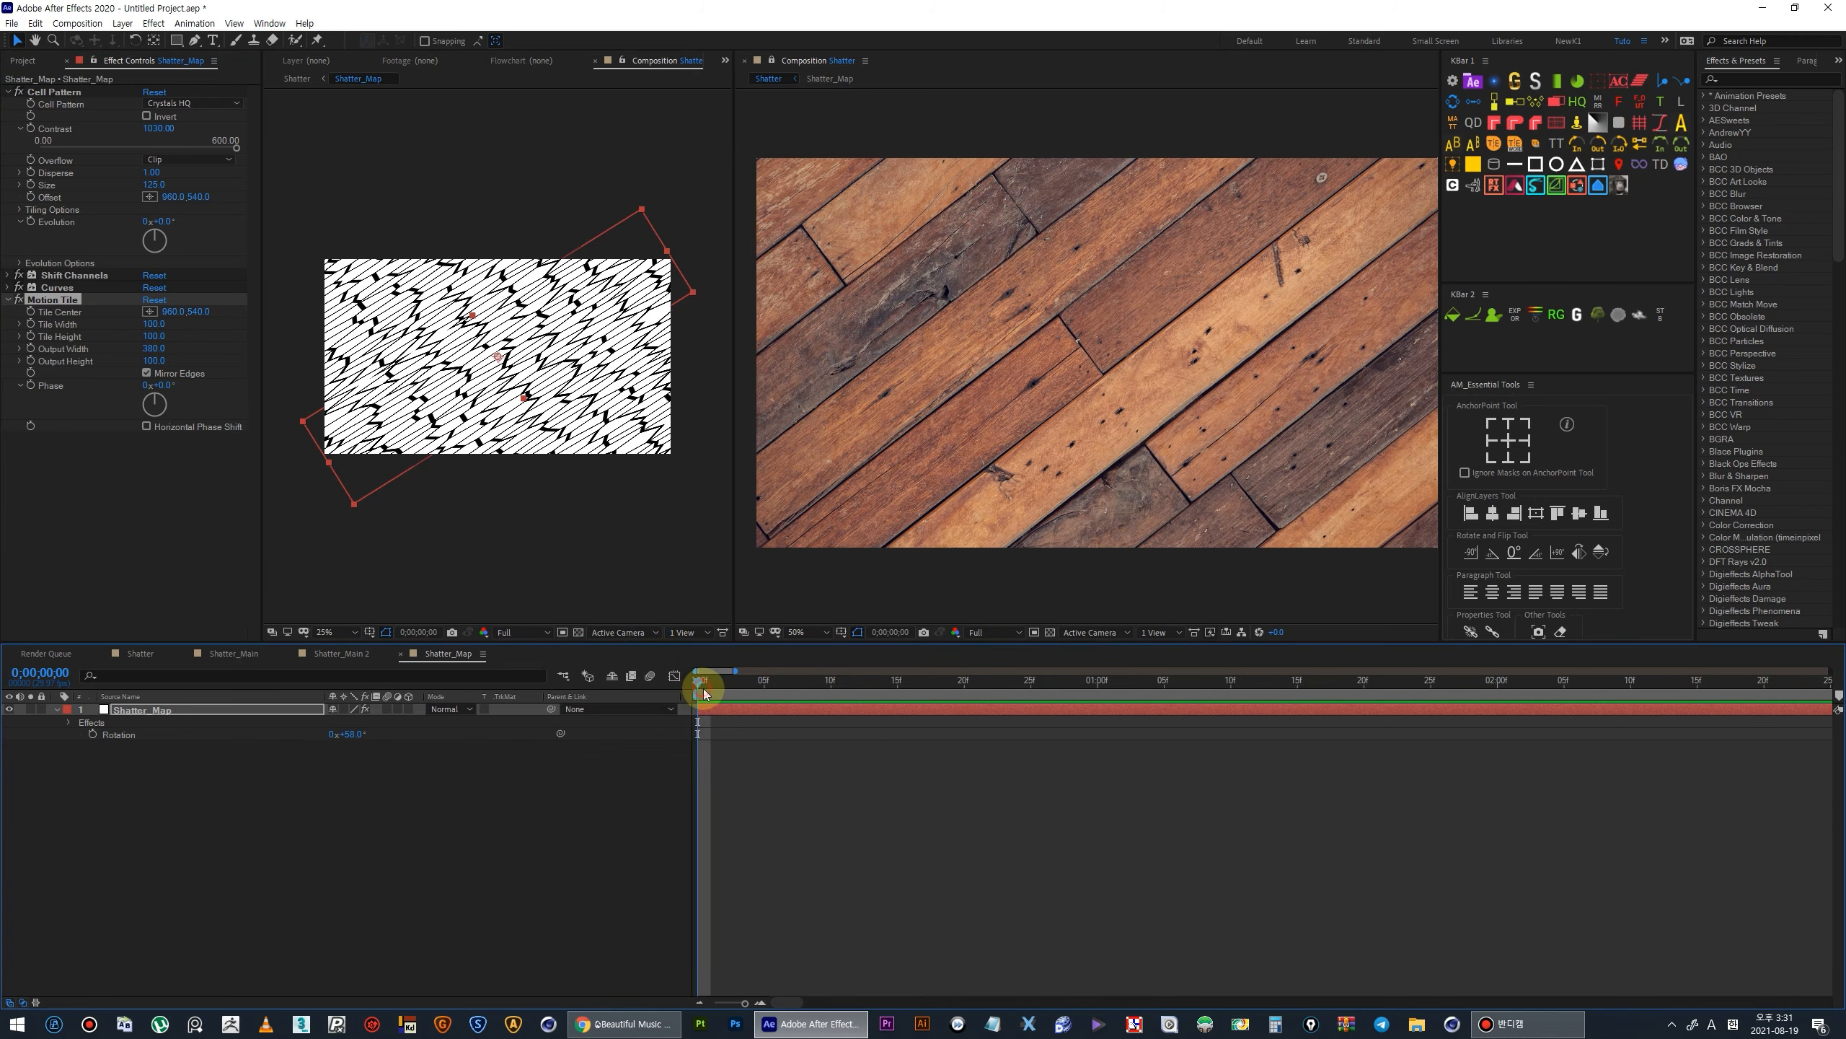
drag(705, 685, 826, 693)
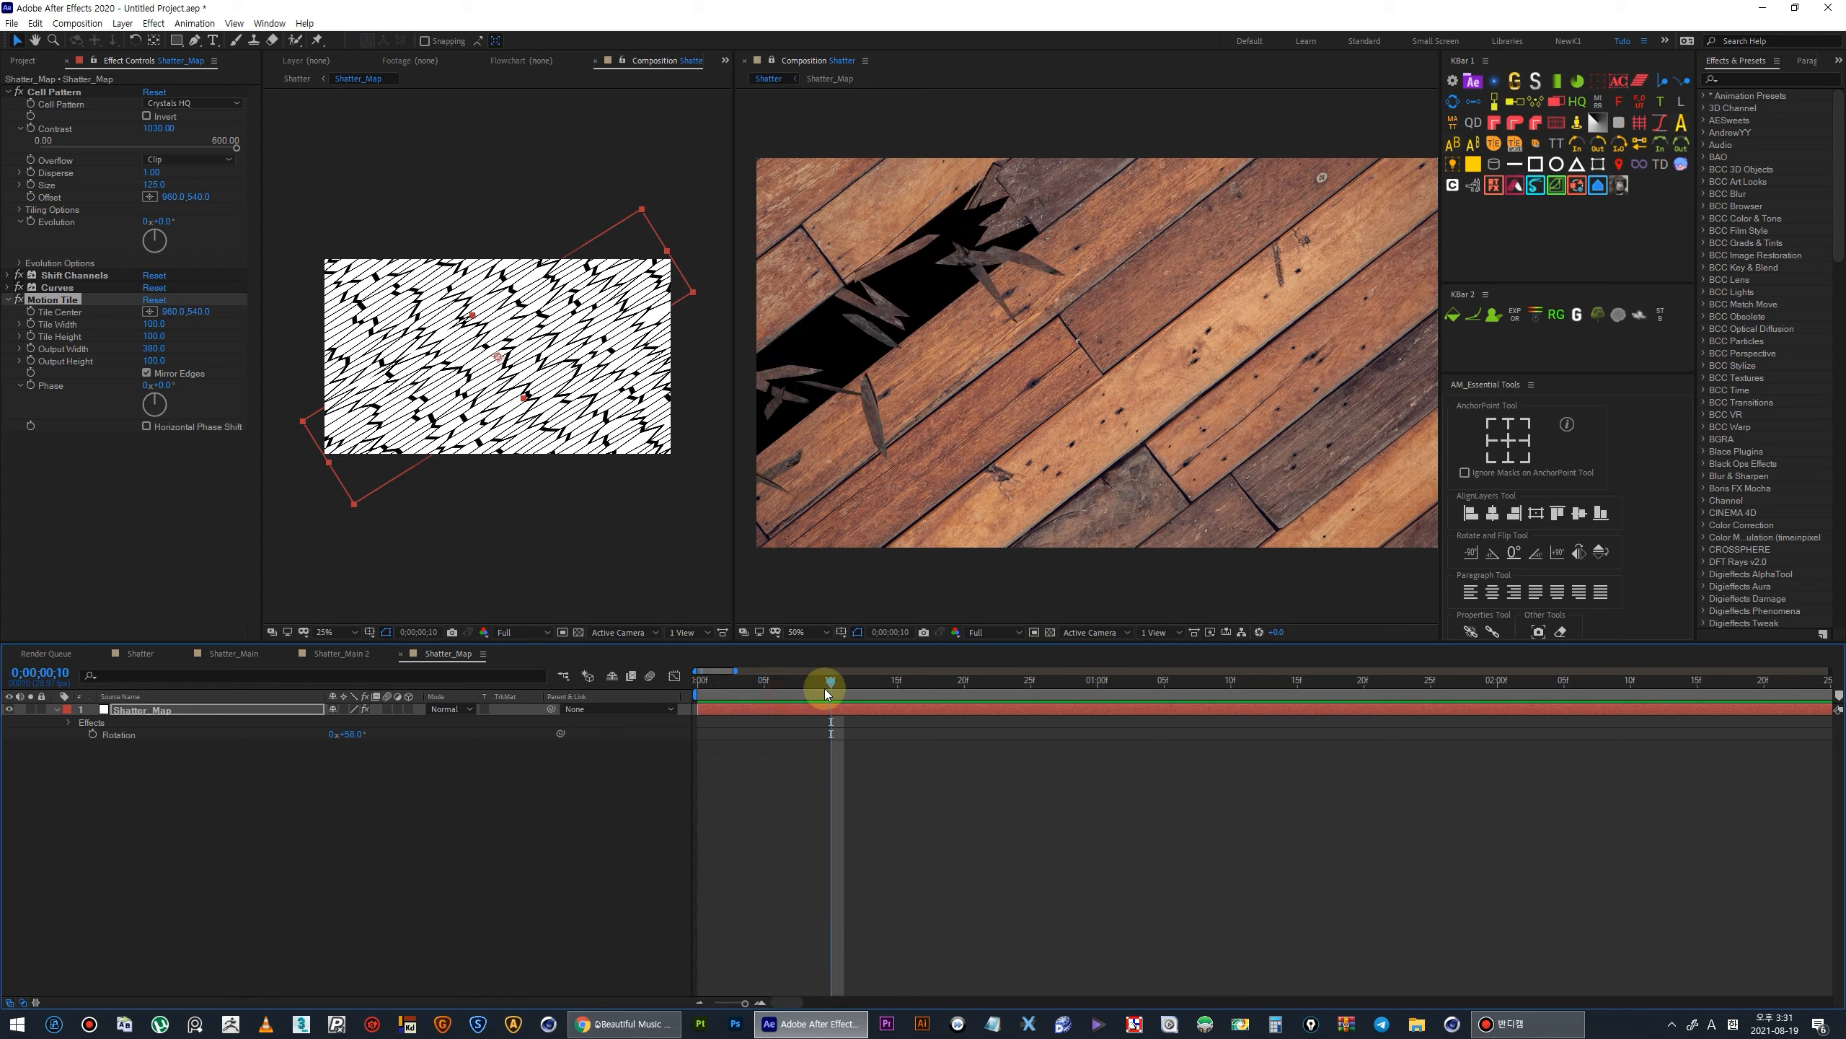
Apply Fractal Noise to Shatter_Map and set its Noise Type to Block.
right_click(269, 716)
mouse_move(328, 510)
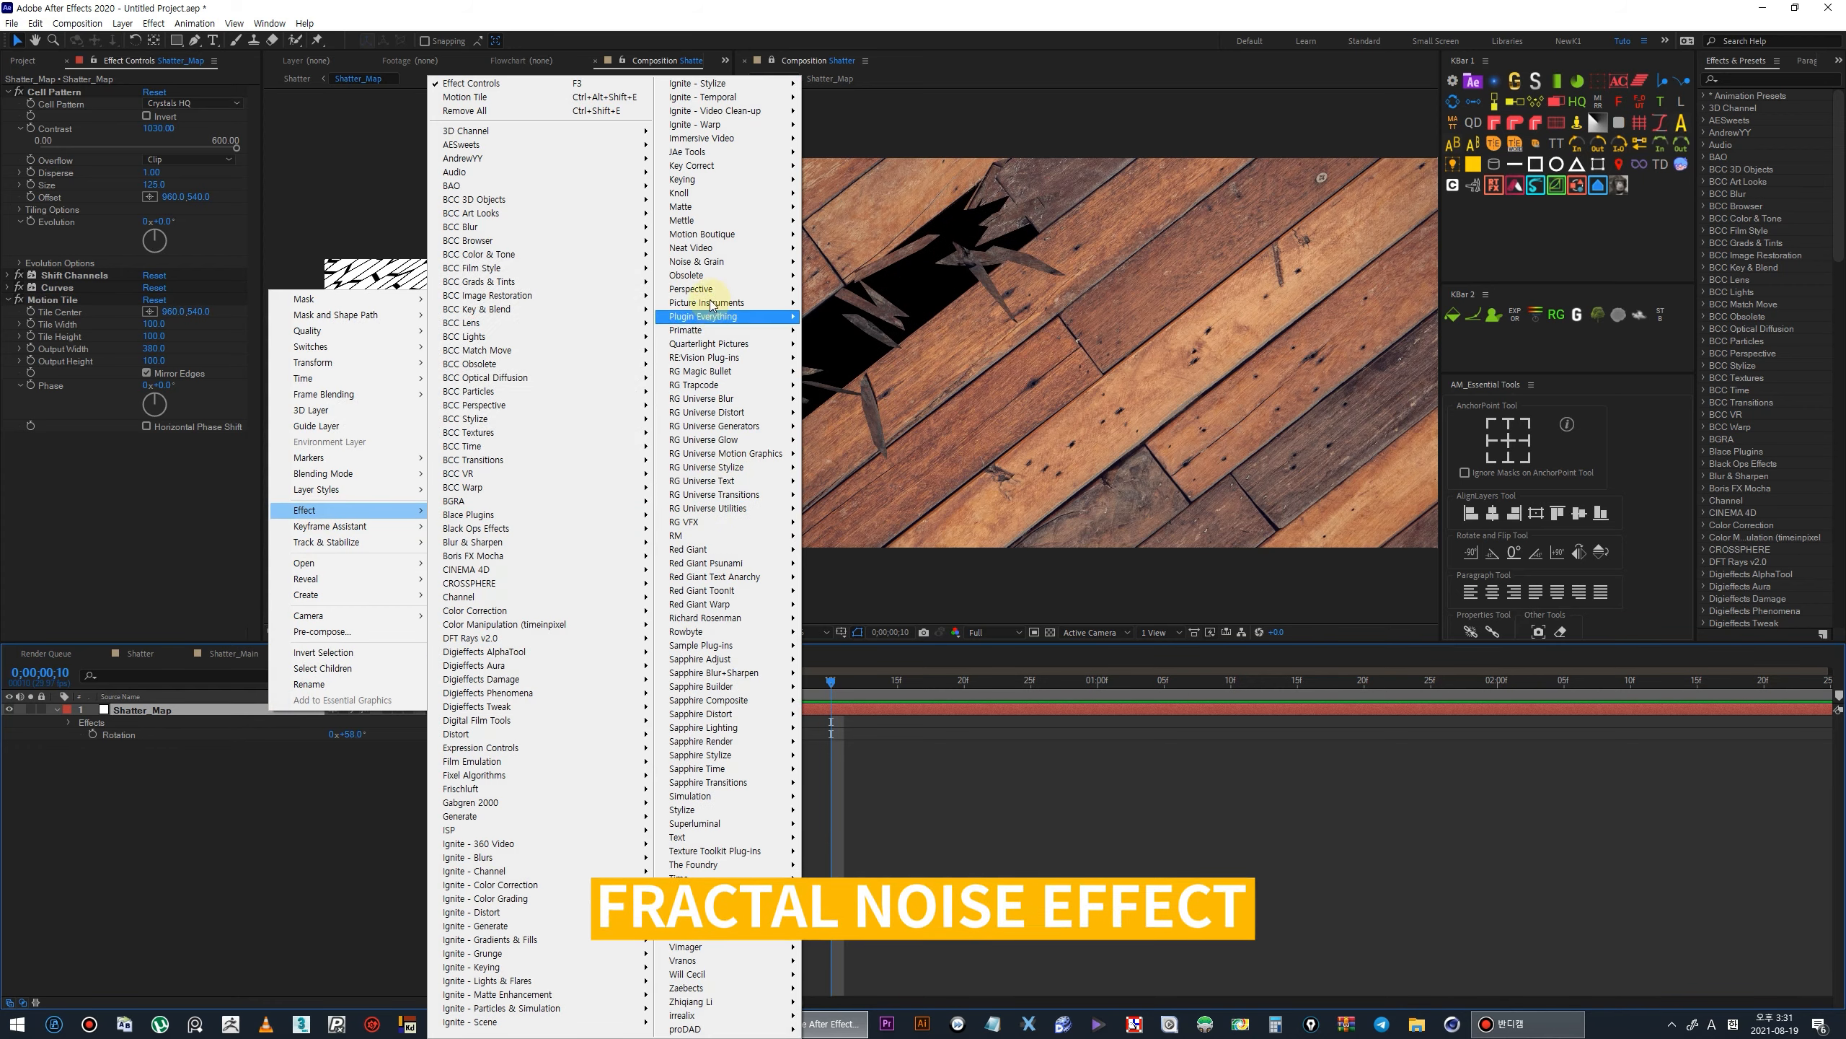
mouse_move(720, 262)
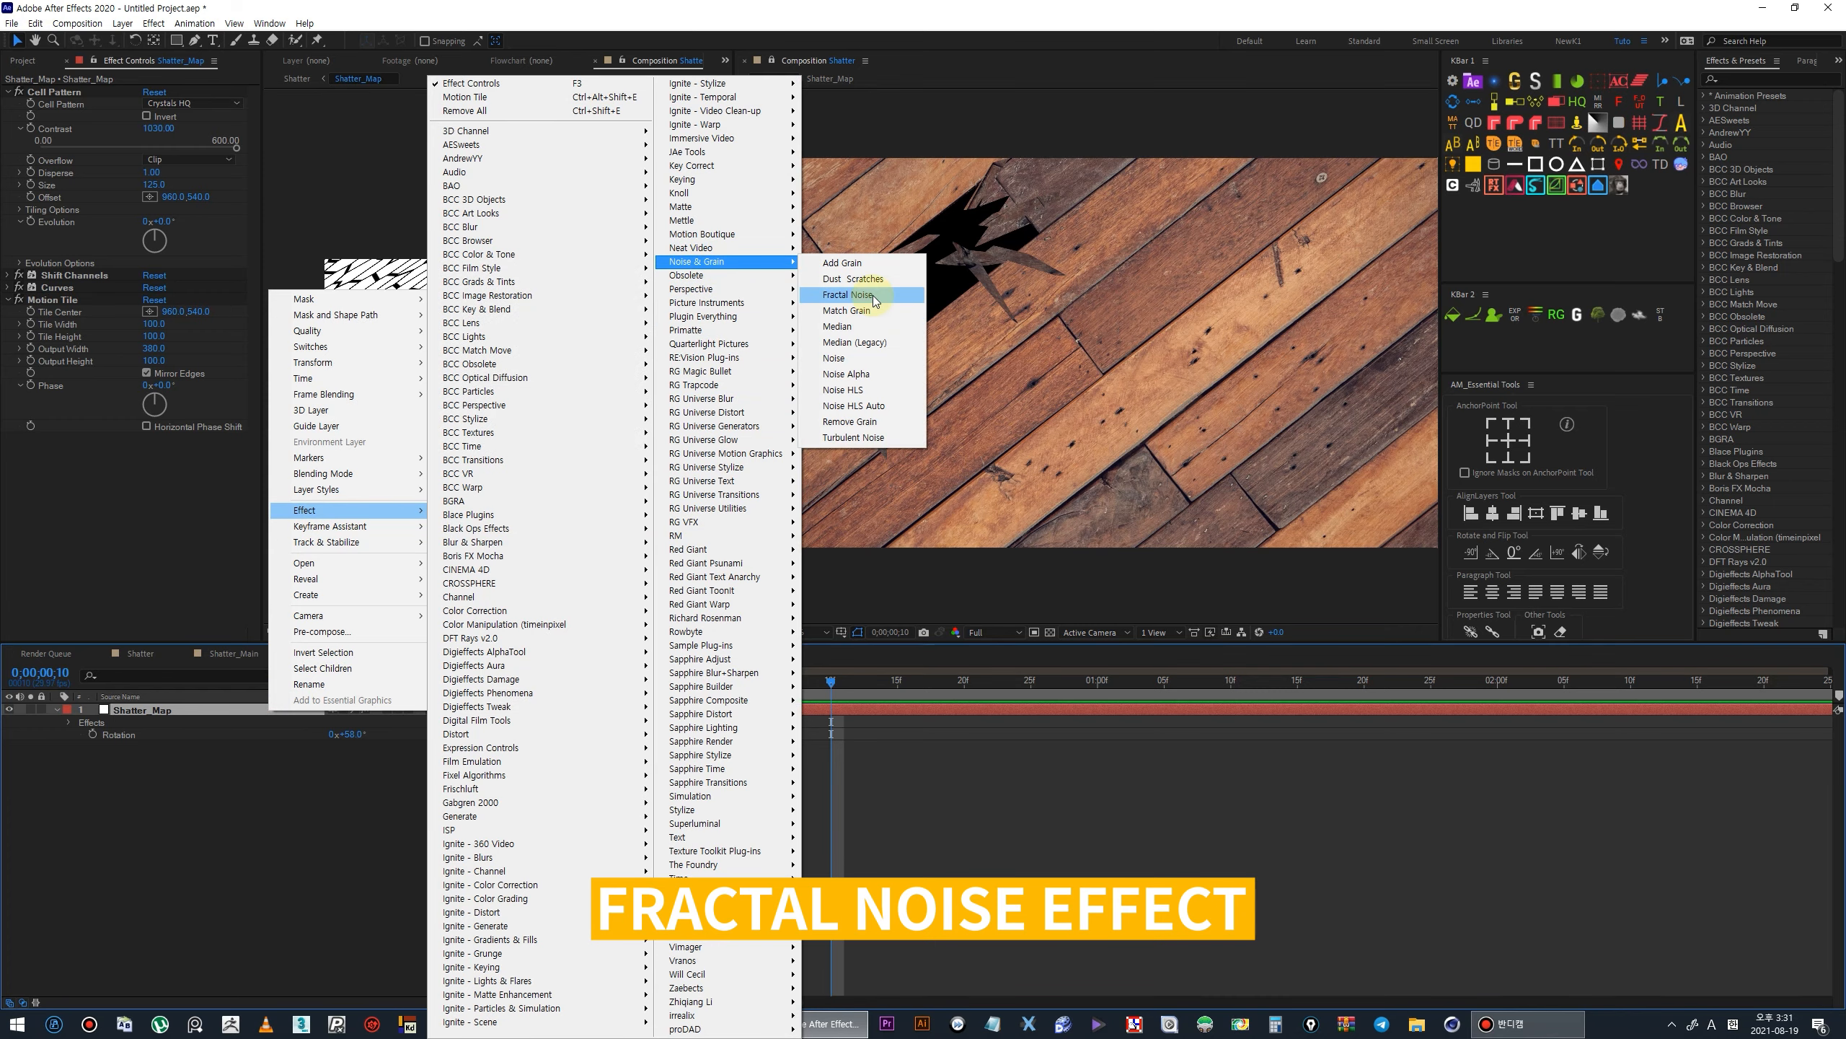
click(873, 296)
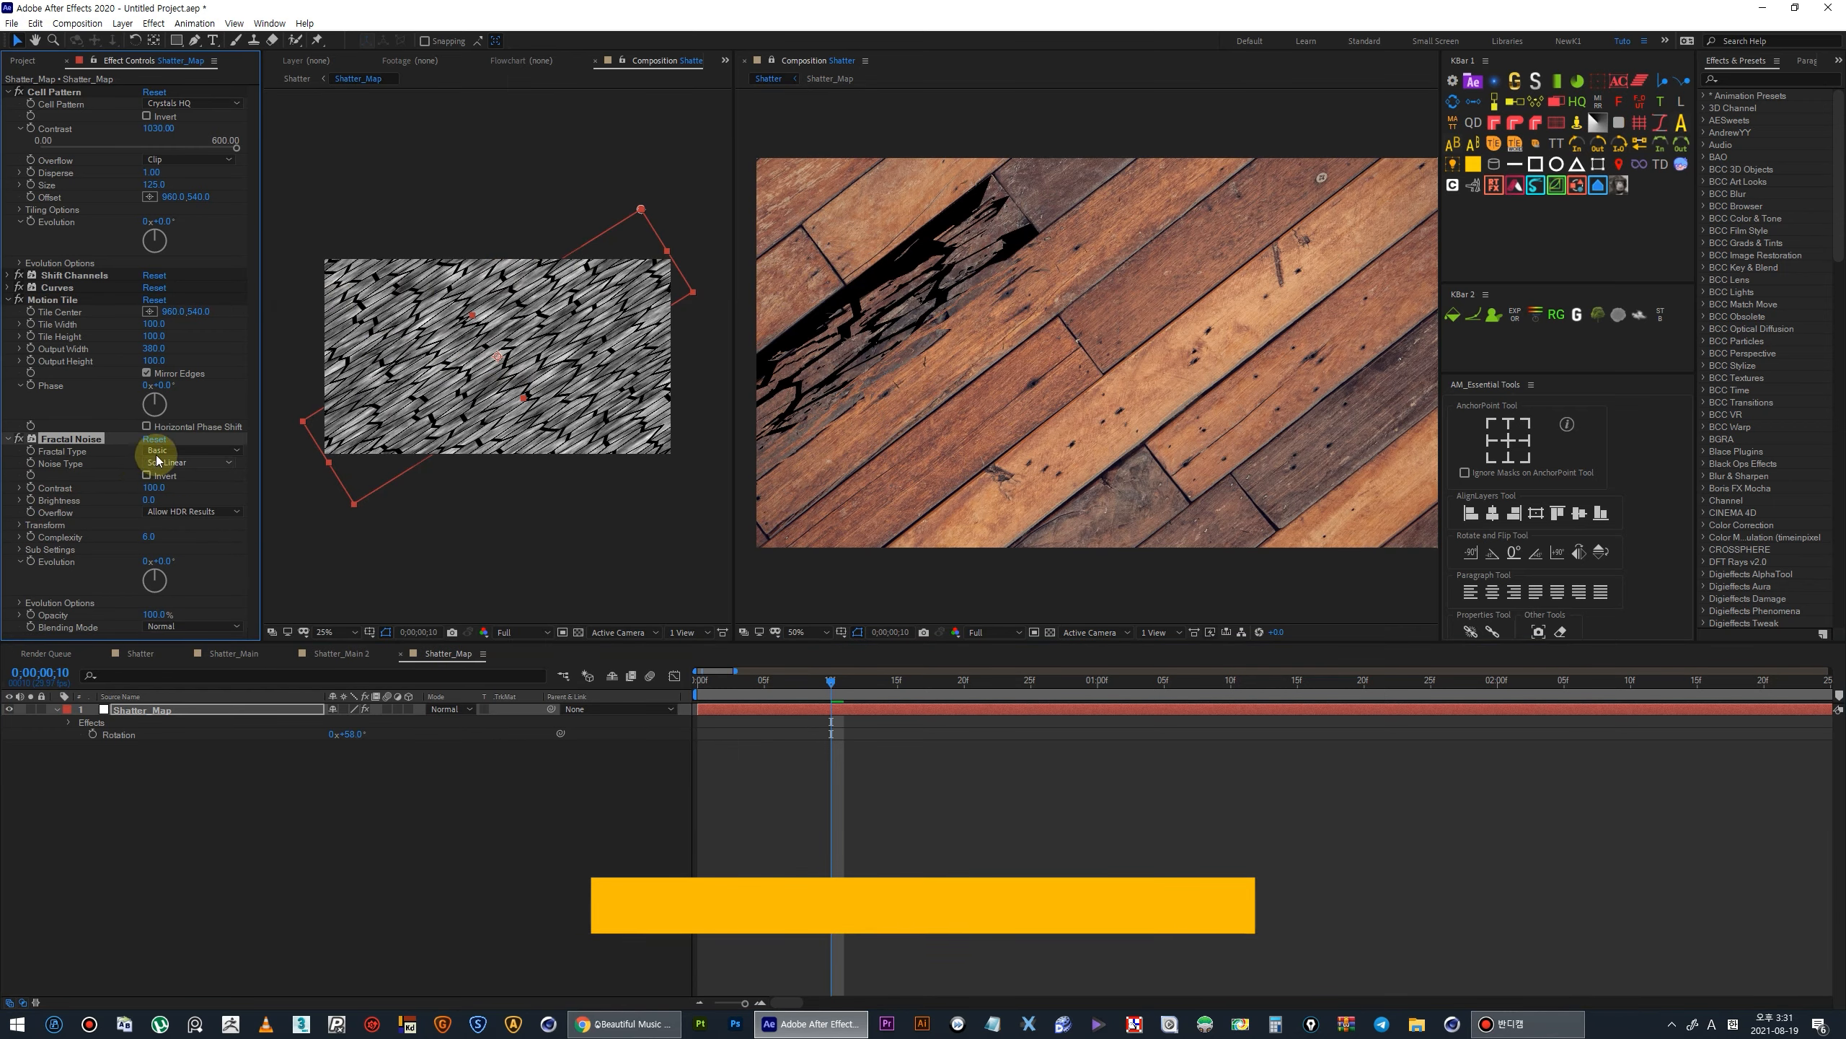
click(158, 455)
click(159, 456)
click(169, 463)
click(177, 482)
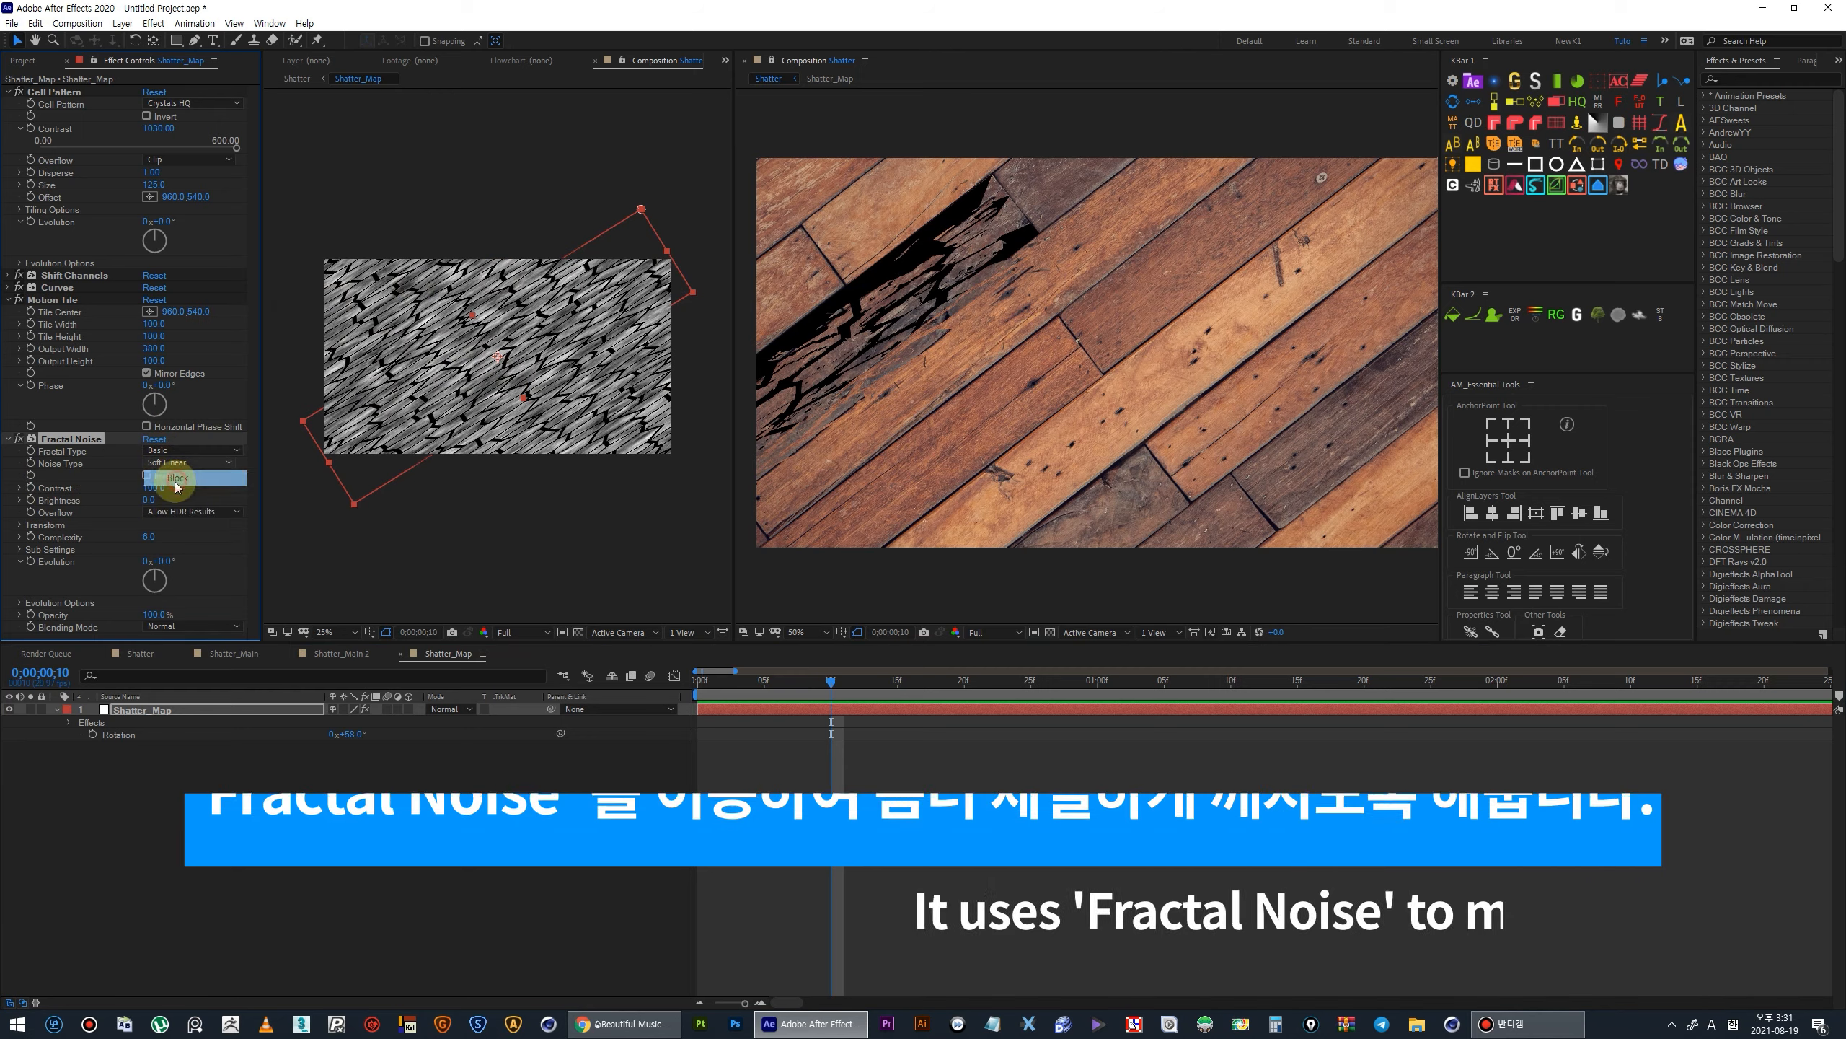
Enlarge the Shatter_Map view and lower the Fractal Noise Complexity to about 1.
scroll(419, 497, up, 2)
key(space)
drag(476, 471, 584, 473)
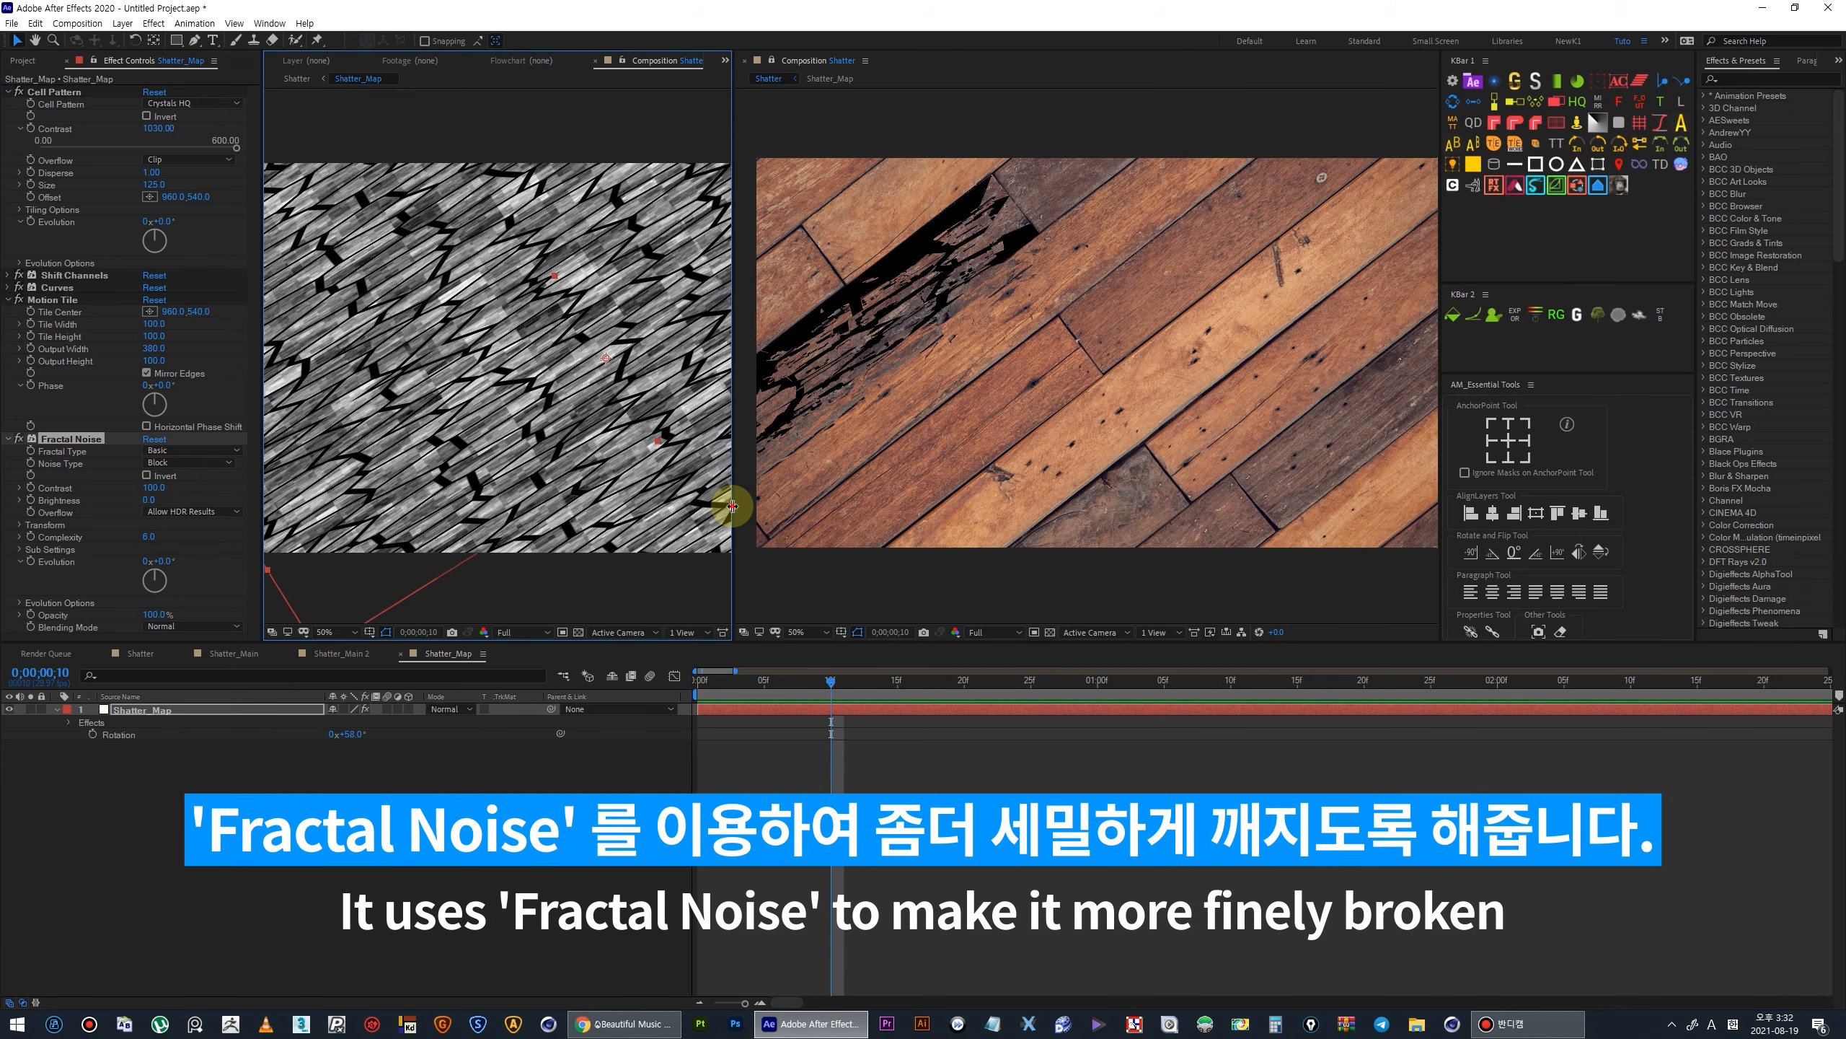
drag(732, 506, 928, 488)
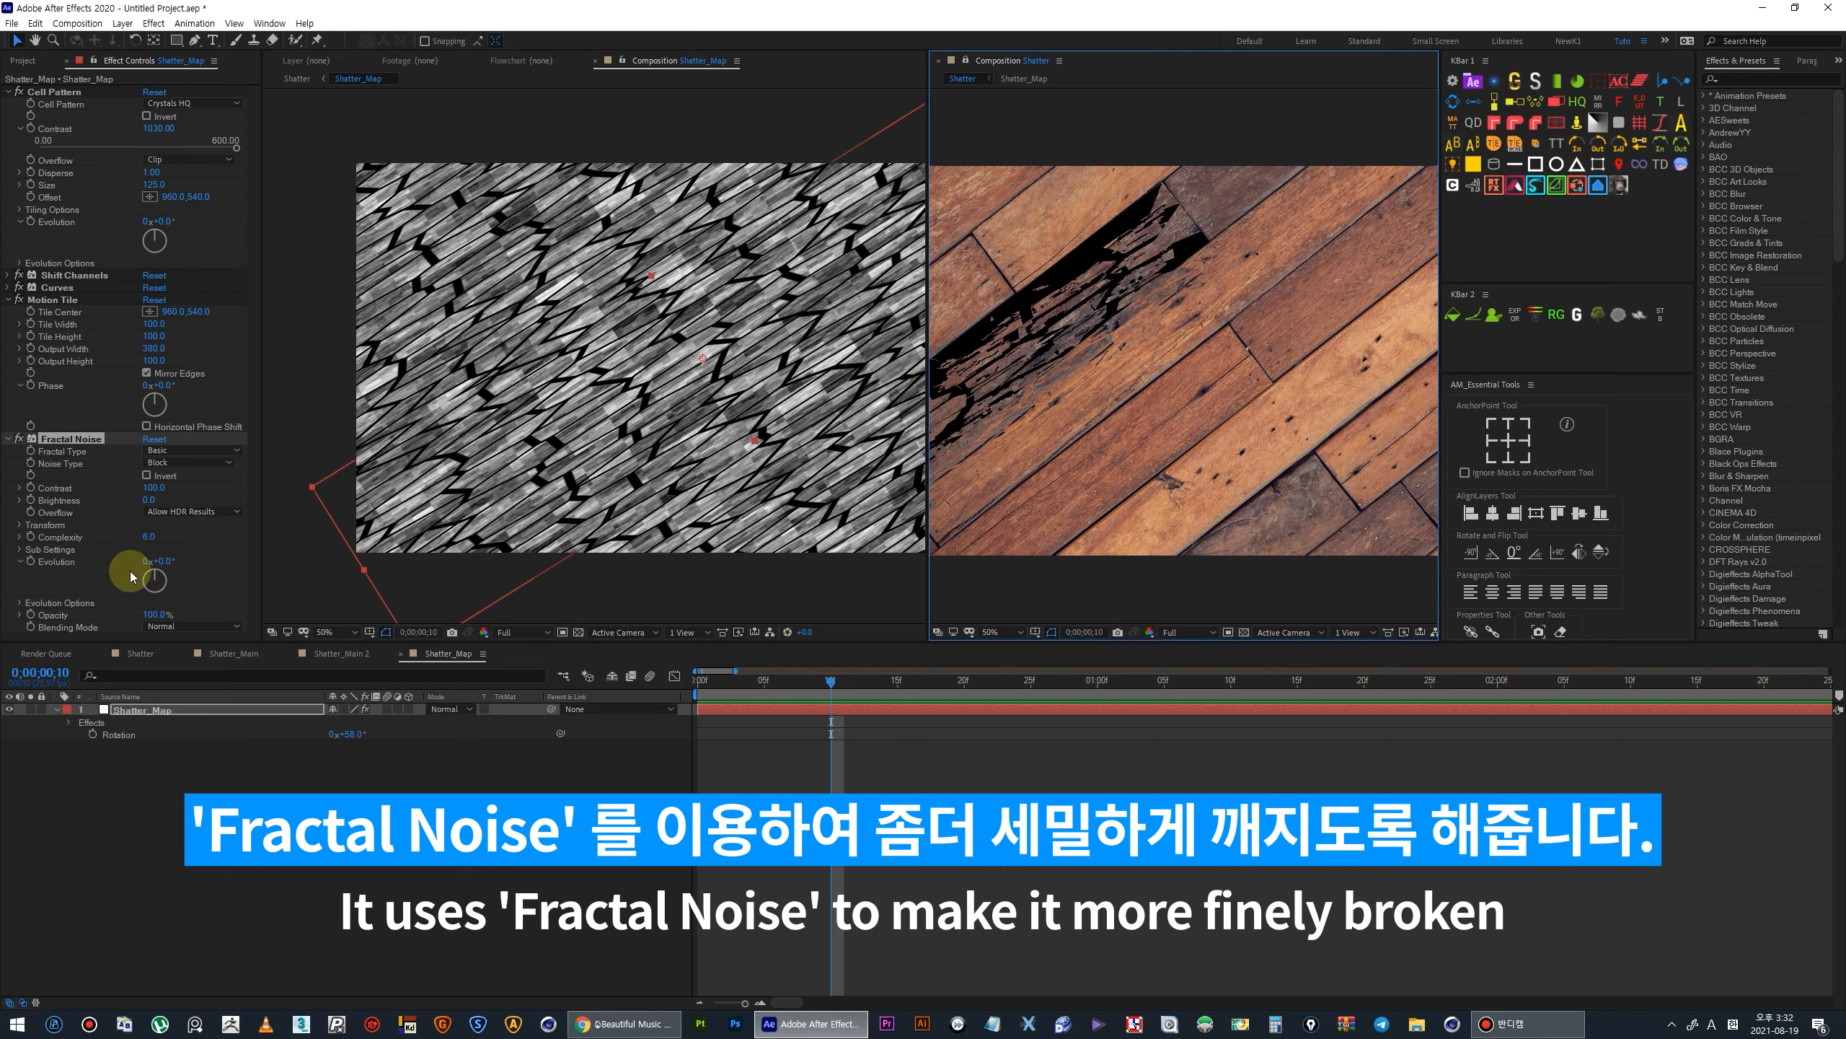
click(150, 537)
key(Return)
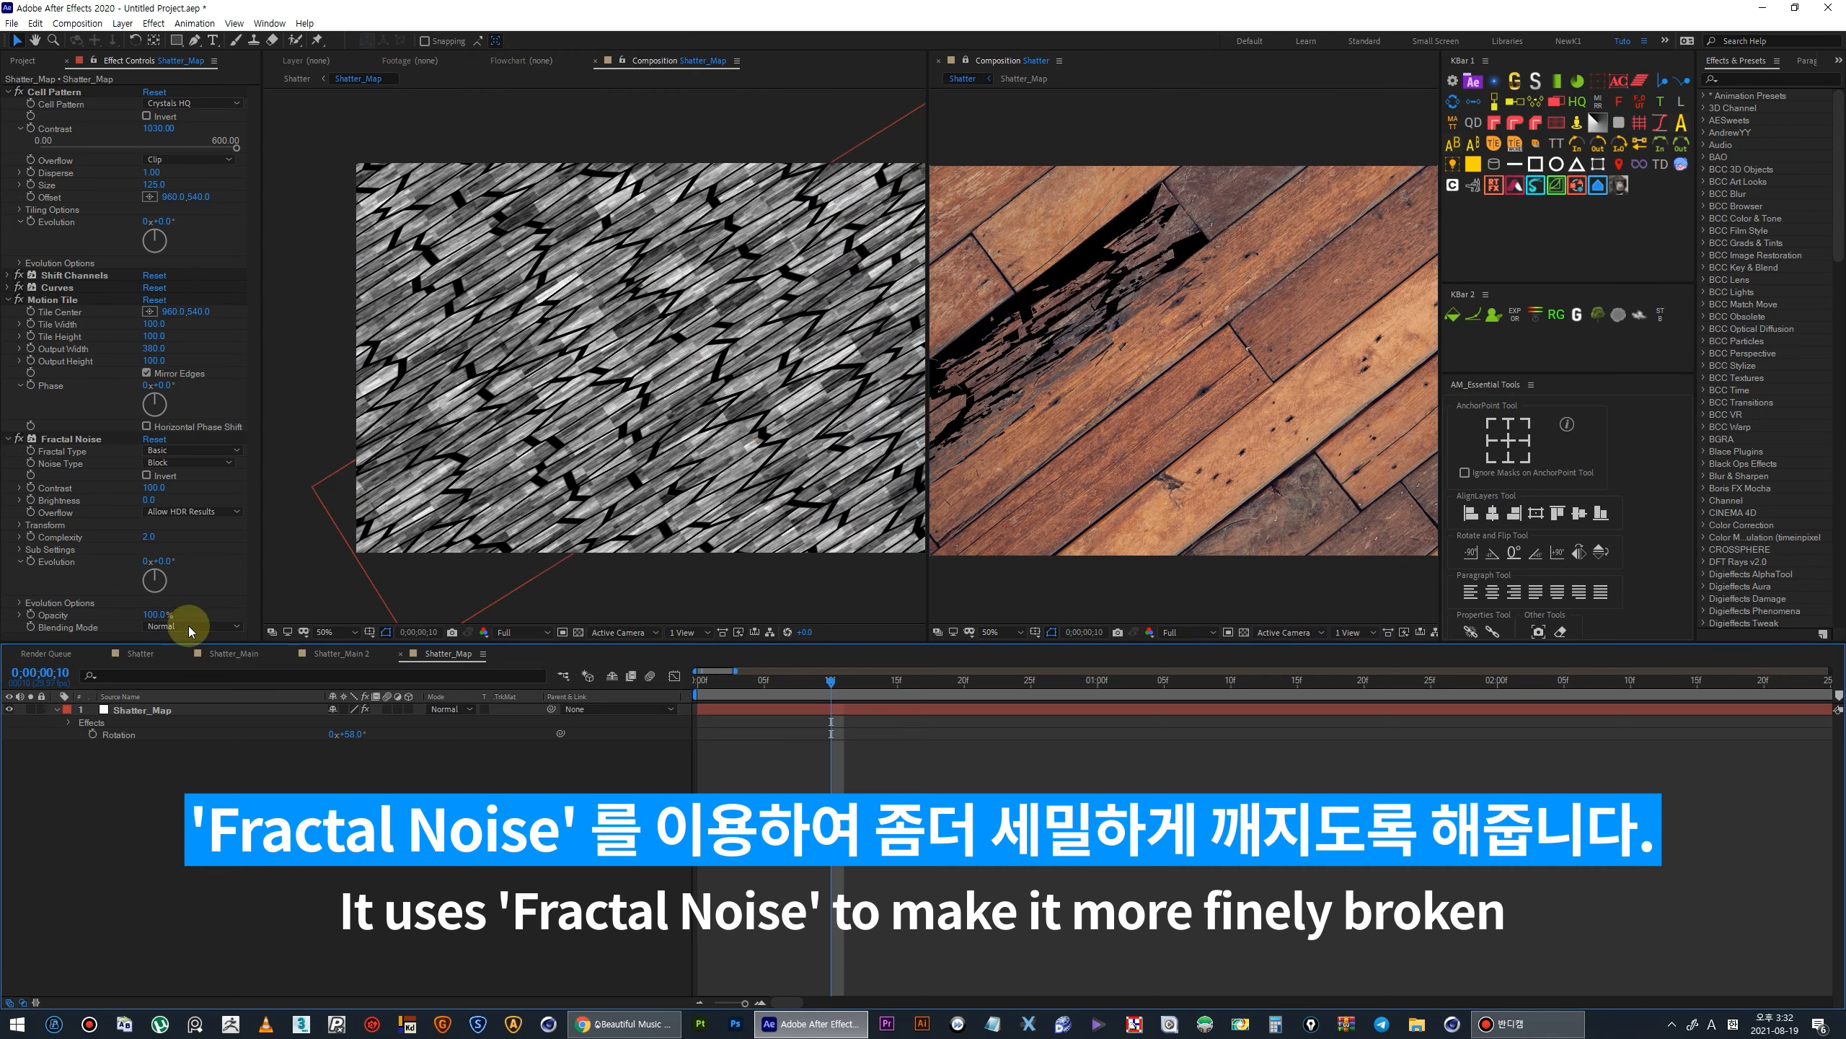
mouse_move(148, 539)
mouse_down()
mouse_move(82, 540)
mouse_move(150, 518)
mouse_up()
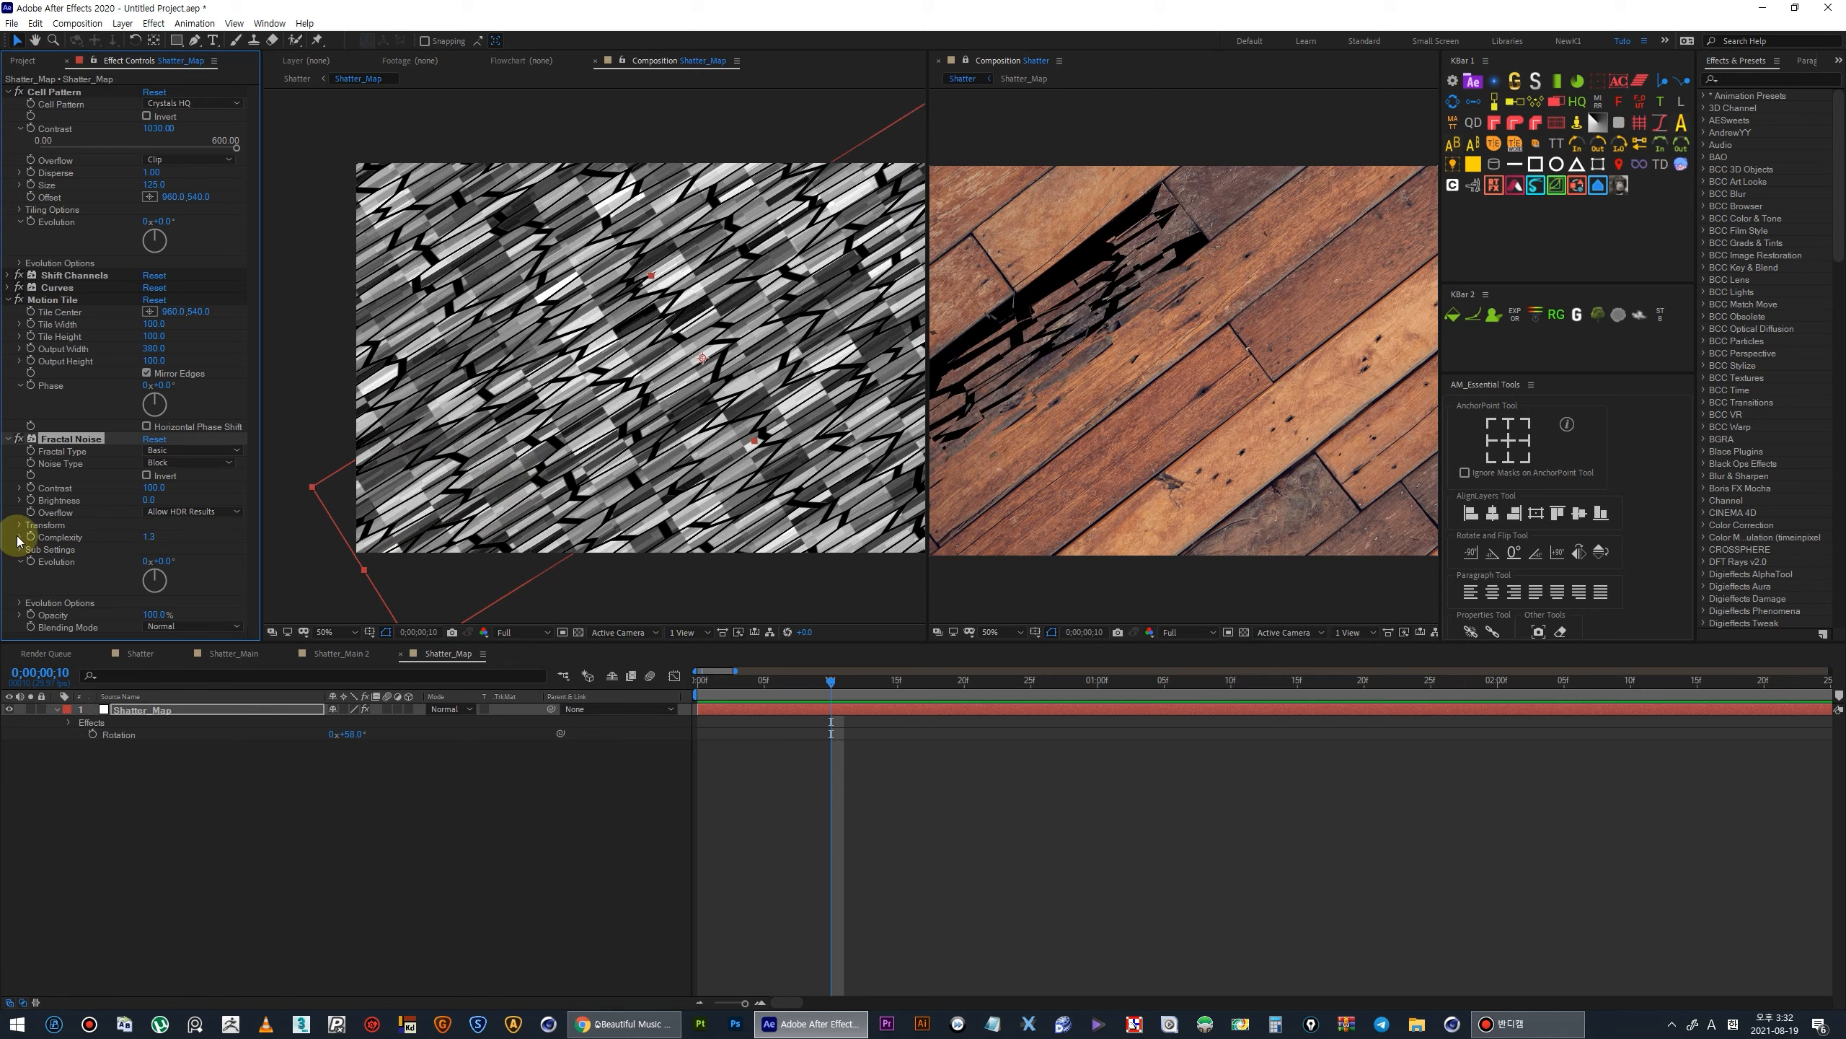
Turn off Uniform Scaling in the Fractal Noise transform and set Scale Width to 78 and Scale Height to 350.
click(159, 551)
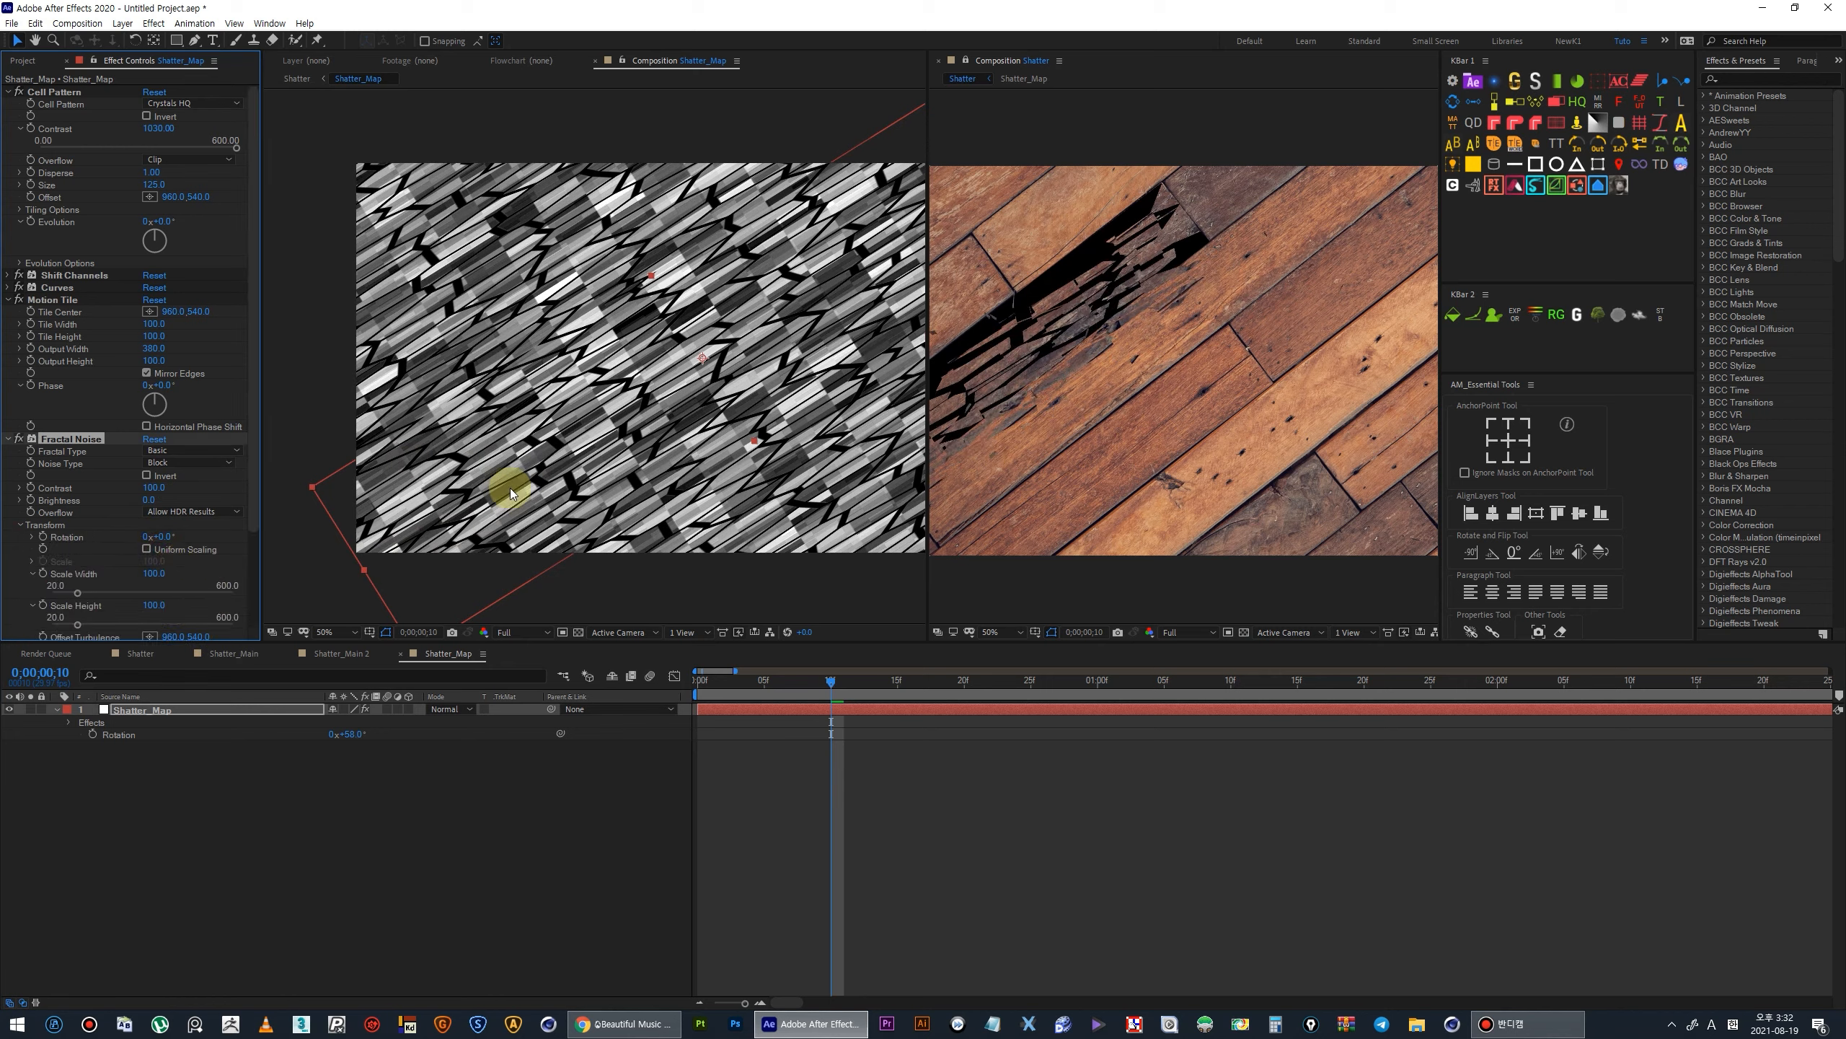
drag(526, 417, 460, 411)
scroll(647, 457, down, 1)
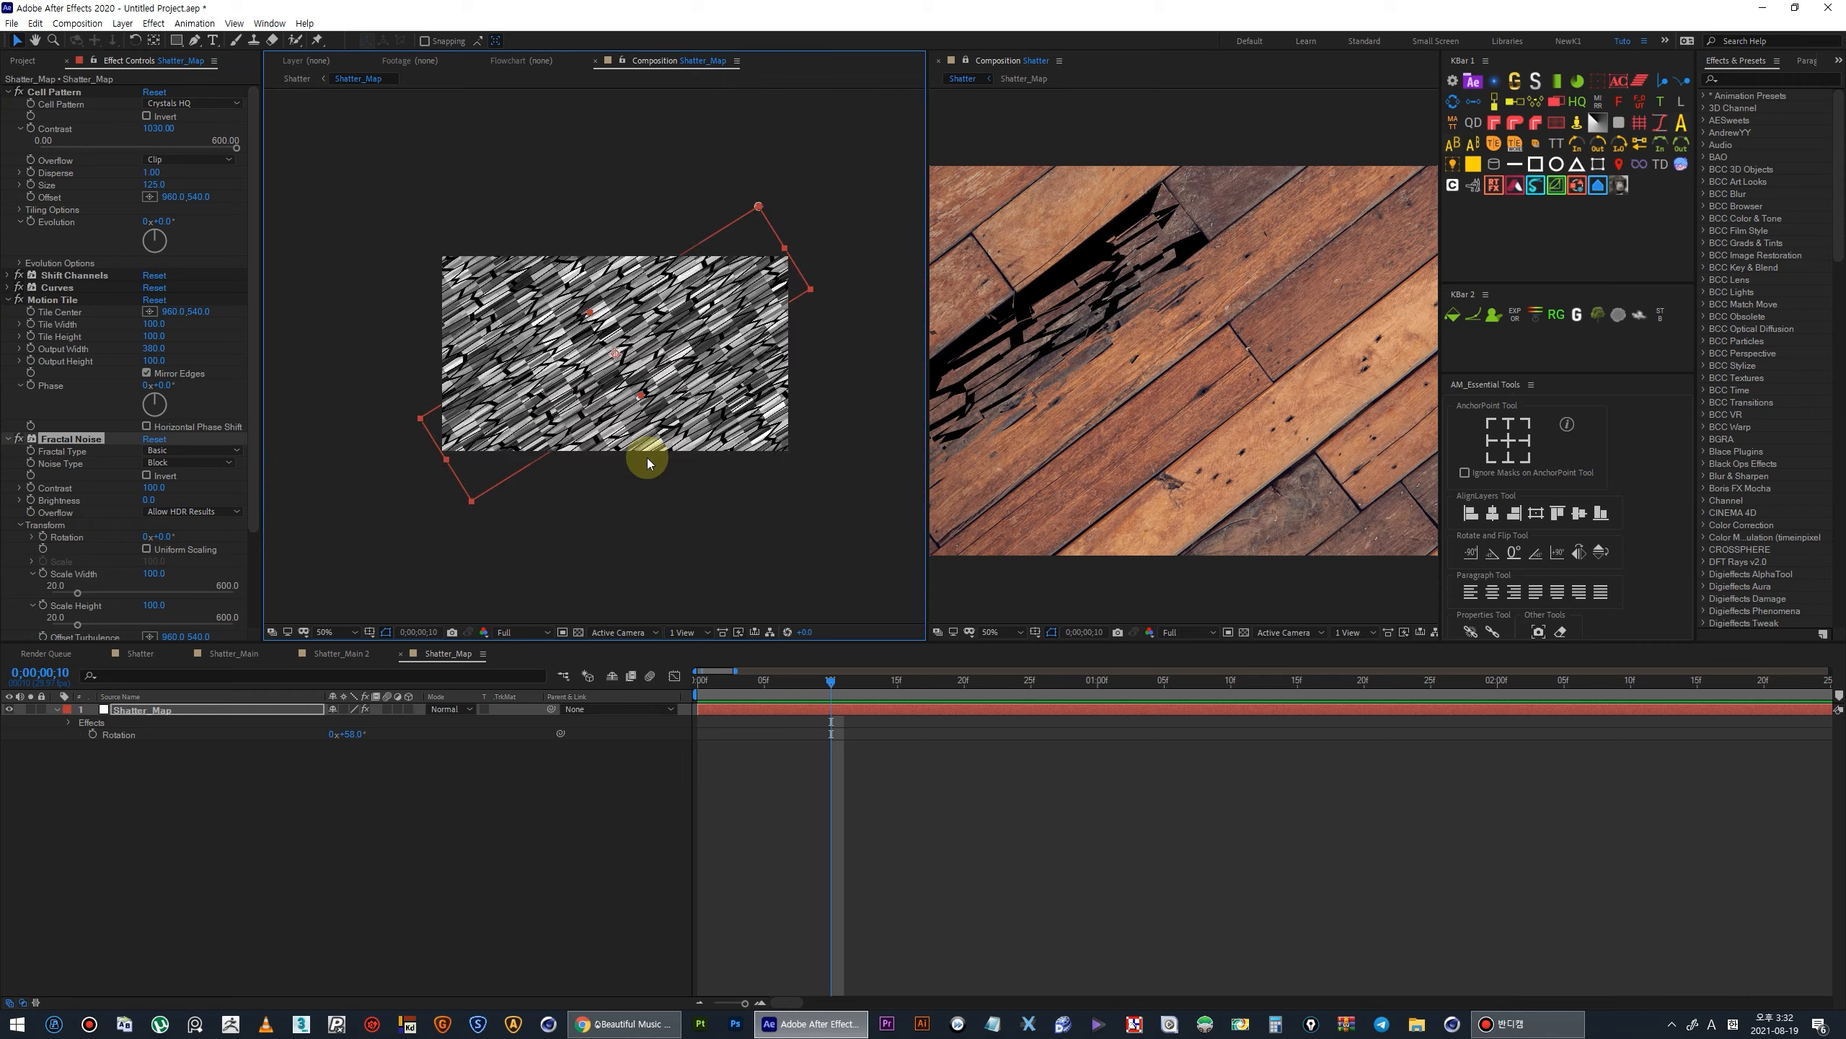
scroll(646, 457, up, 1)
mouse_move(114, 599)
mouse_down()
mouse_move(320, 597)
mouse_move(795, 528)
mouse_move(256, 590)
mouse_move(227, 578)
mouse_move(57, 598)
mouse_move(115, 610)
mouse_move(60, 613)
mouse_move(71, 597)
mouse_up()
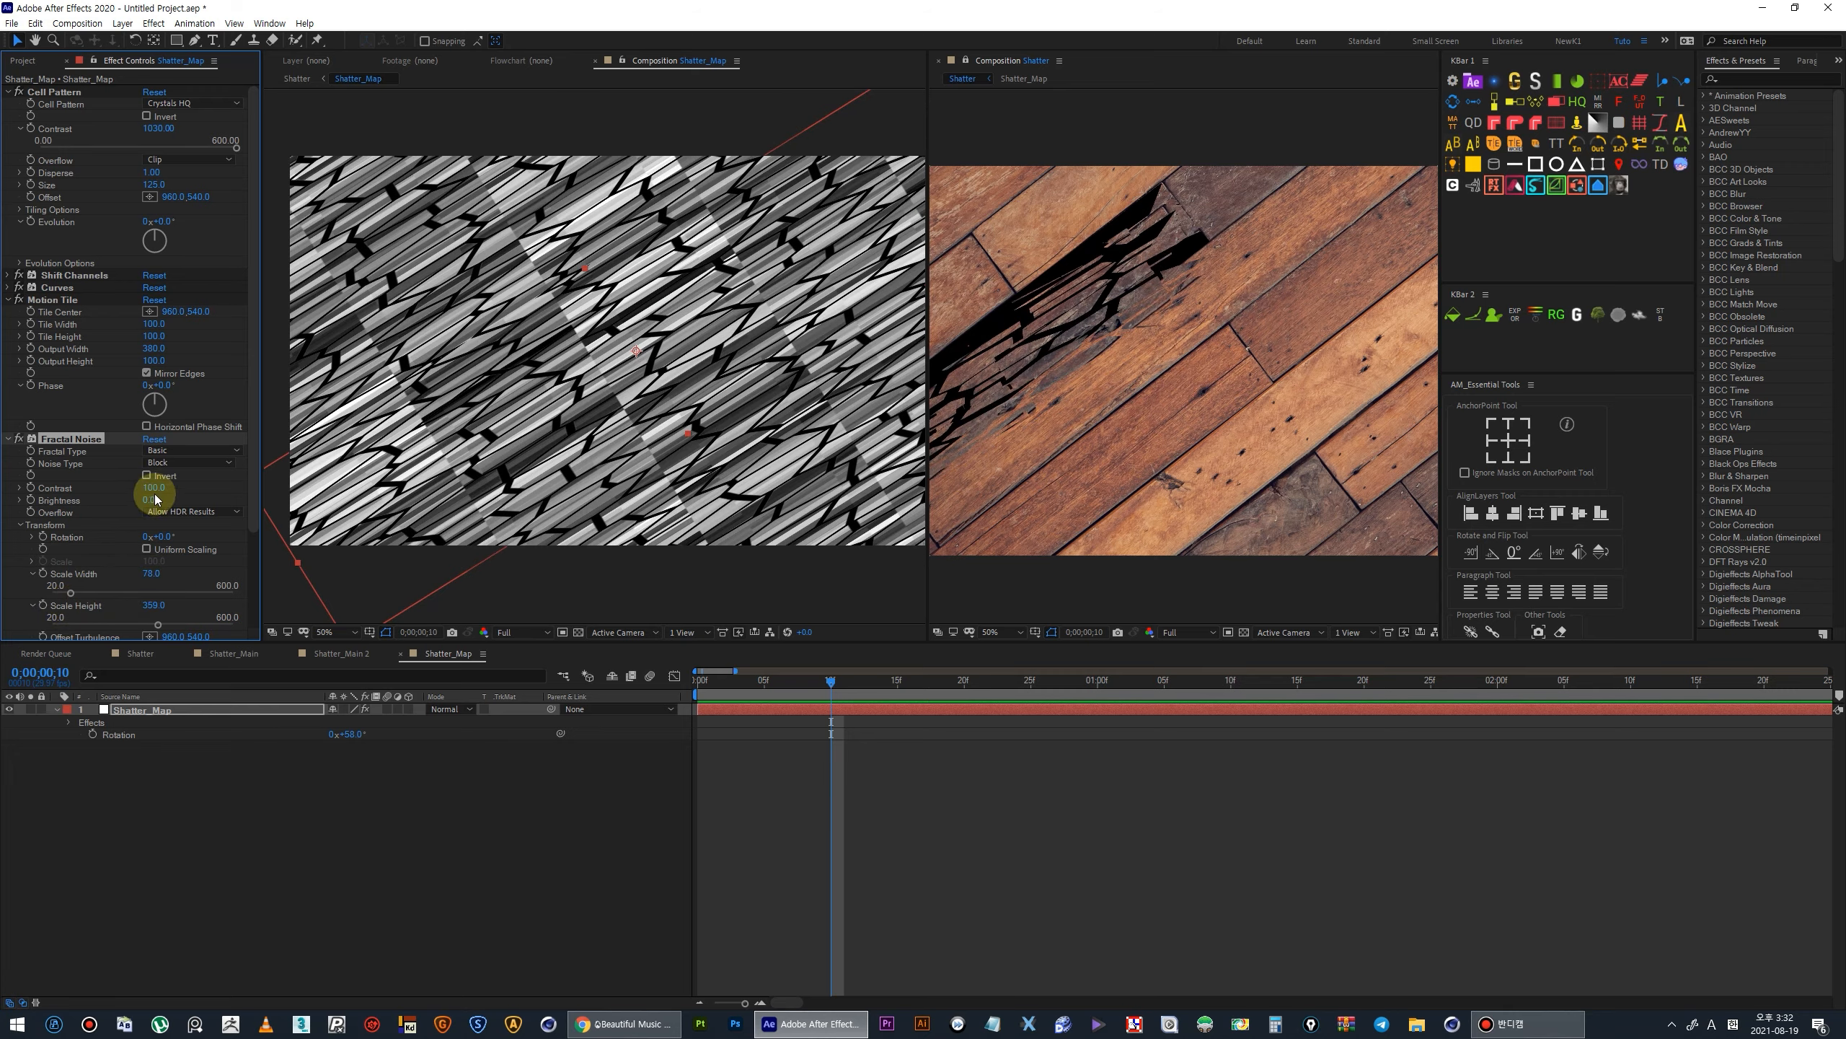
Set the Fractal Noise Rotation to 42°, Scale Width to 104, Scale Height to 180.1 and Brightness to 8, and lower its Contrast.
drag(161, 500, 243, 594)
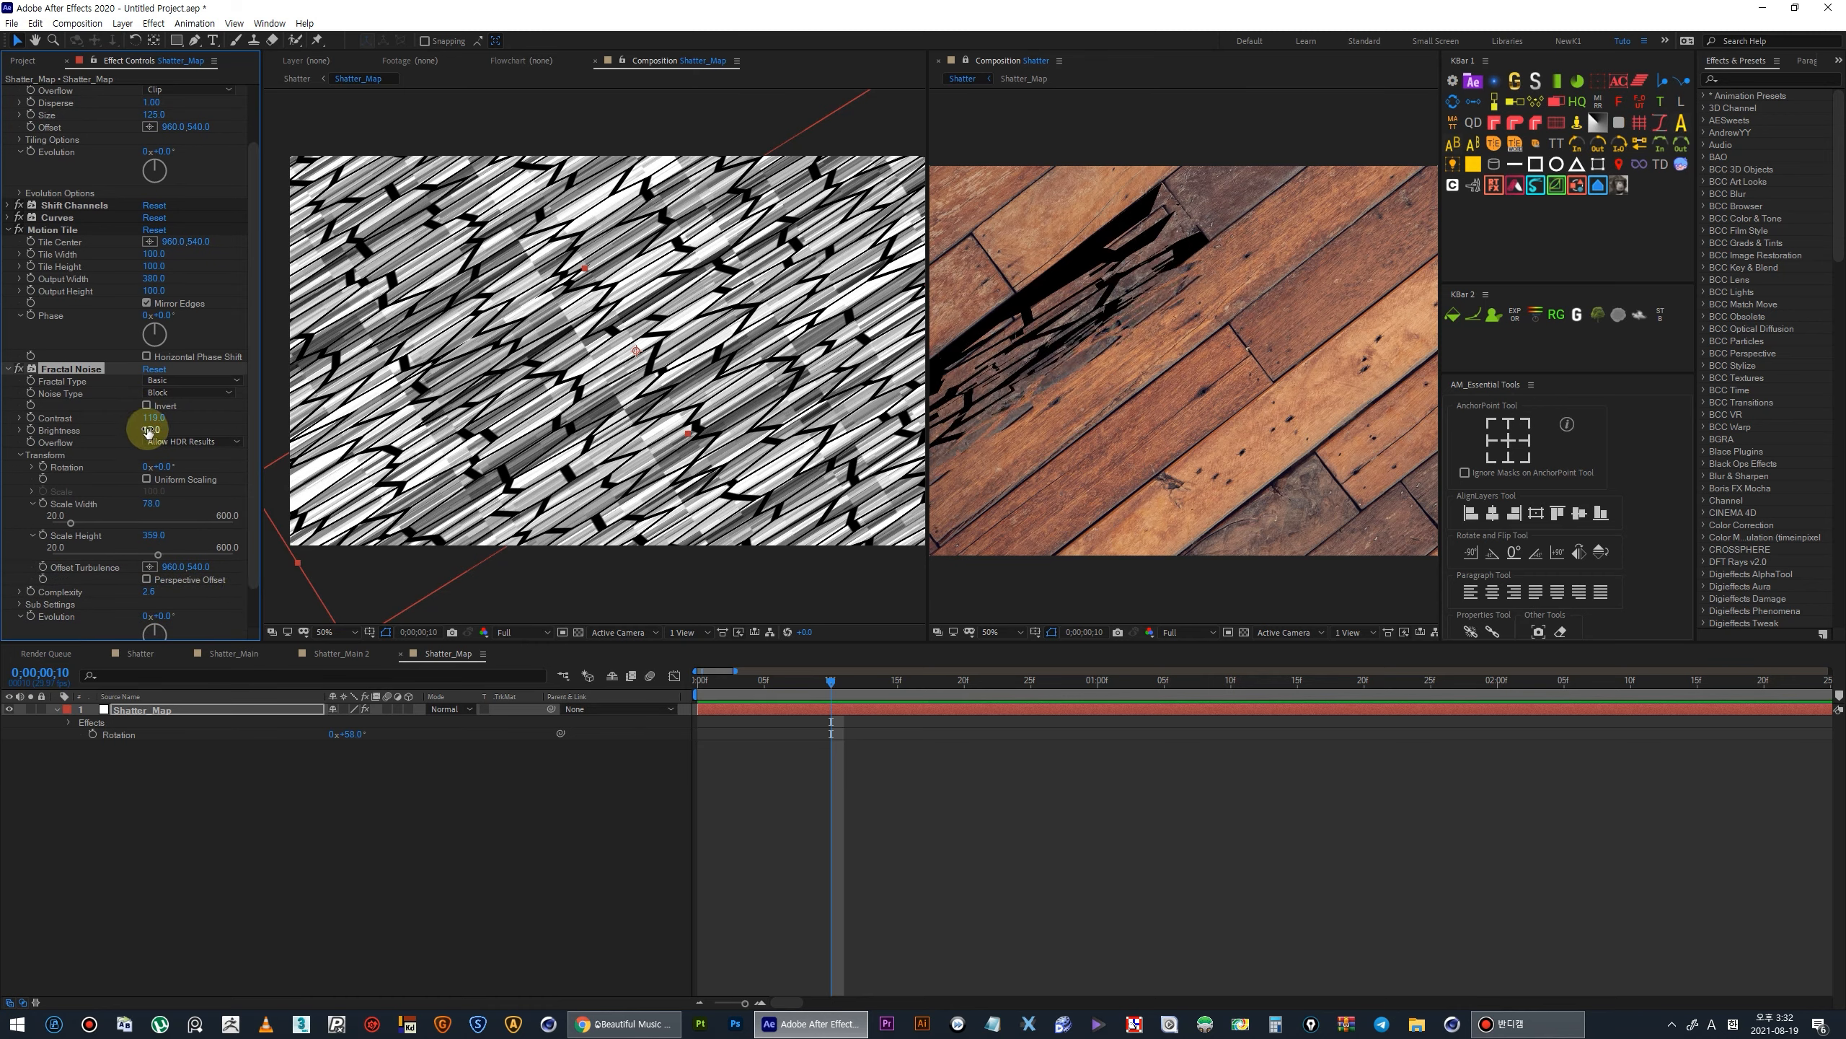
drag(148, 432, 108, 564)
click(169, 469)
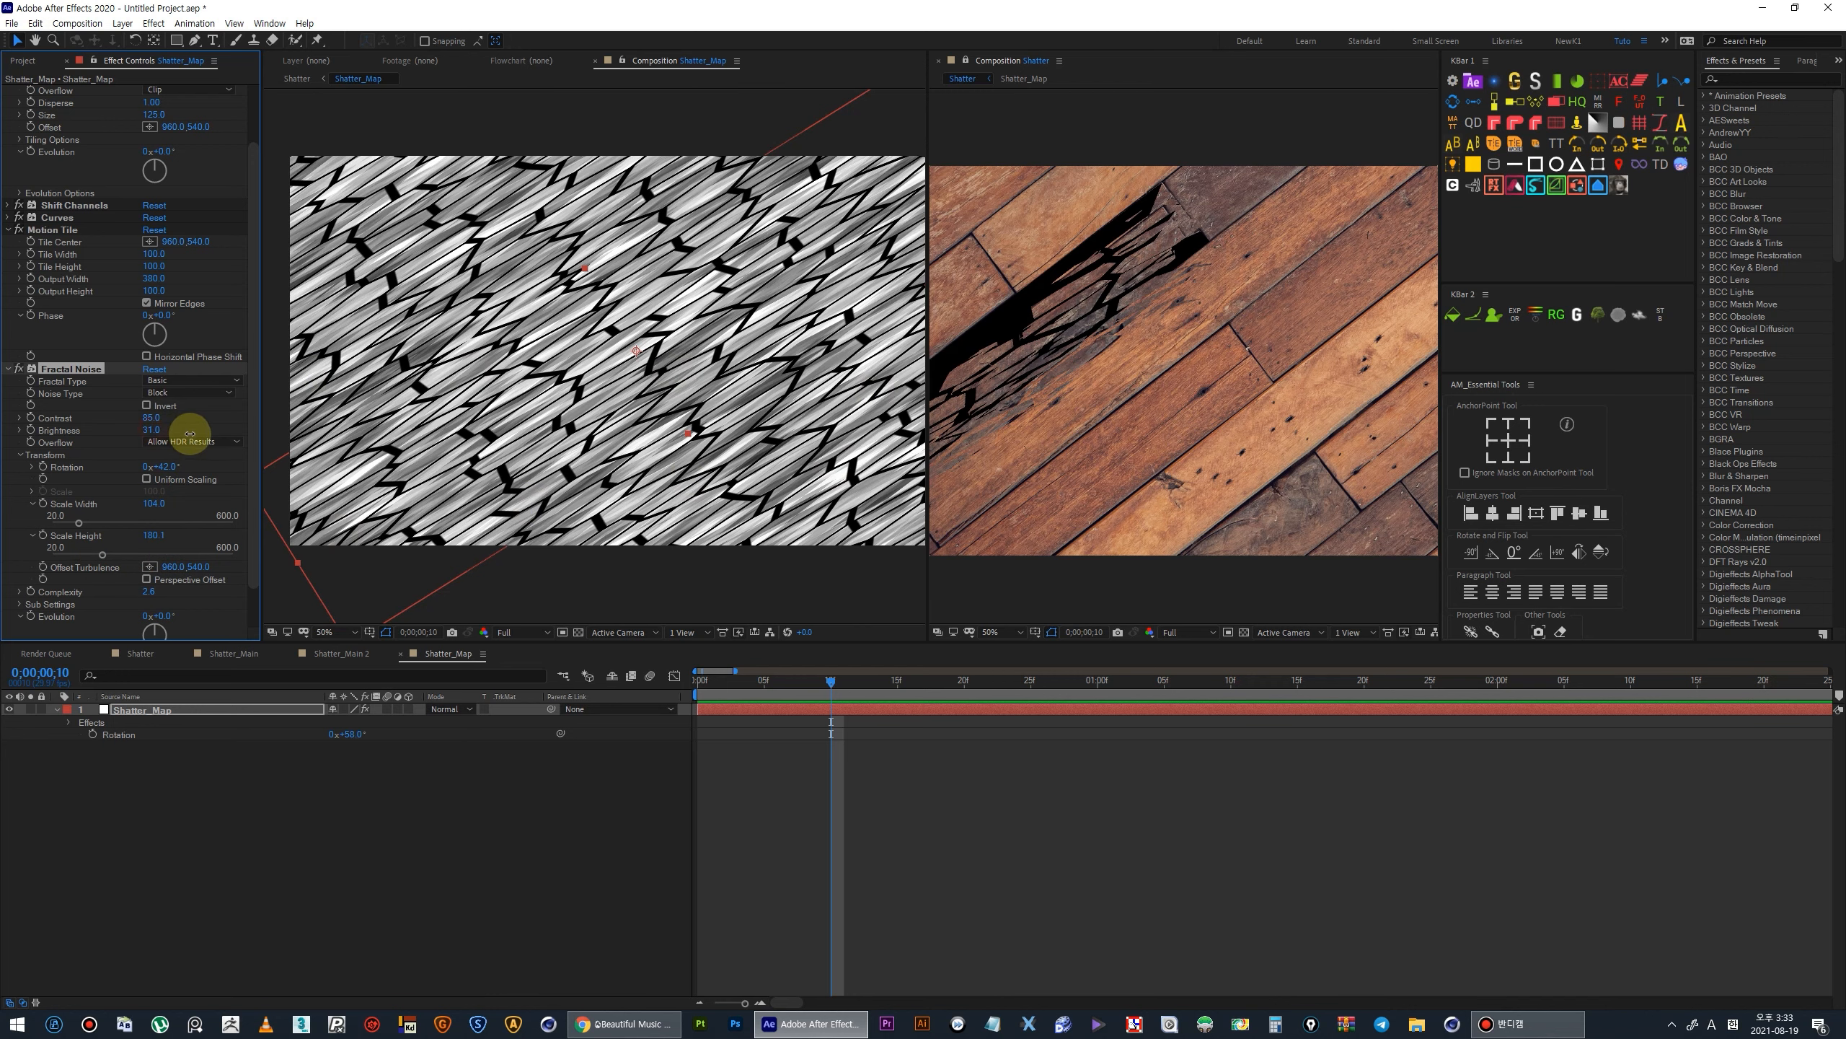
drag(190, 433, 143, 426)
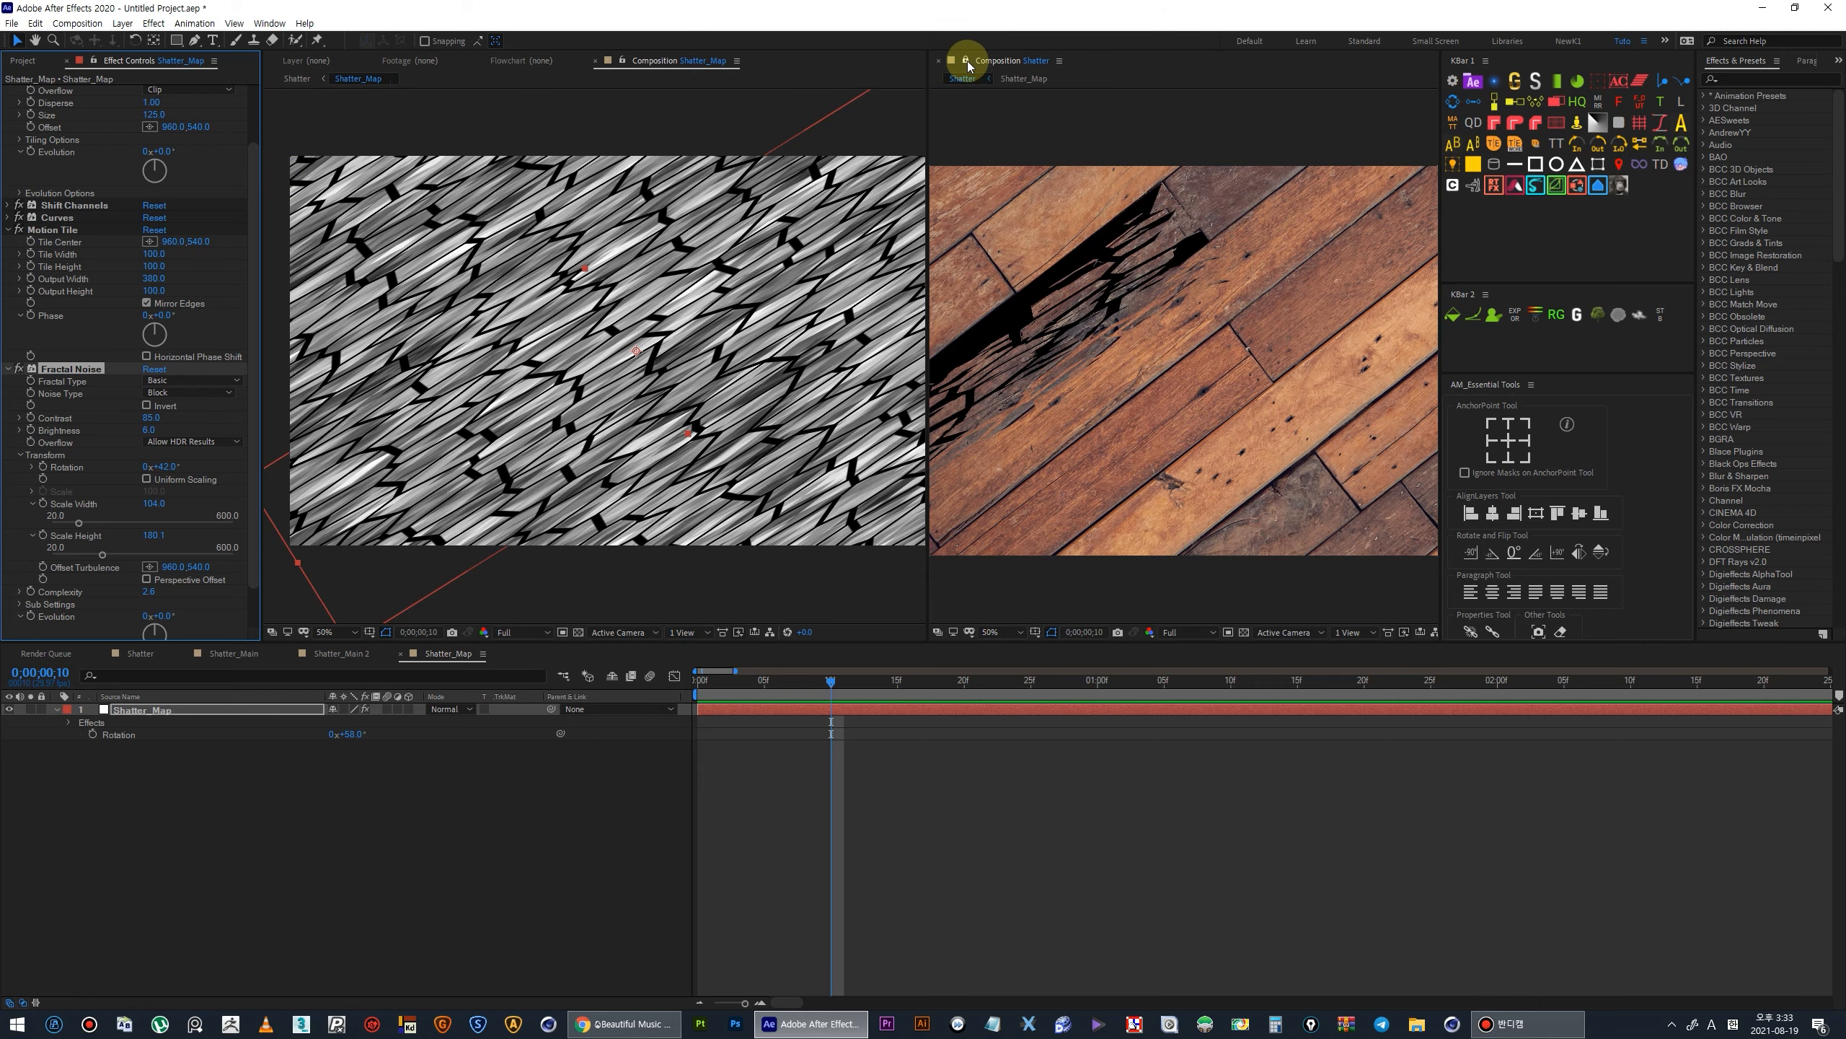
Close the second viewer, return to the Shatter composition and widen the remaining viewer.
click(938, 61)
click(295, 79)
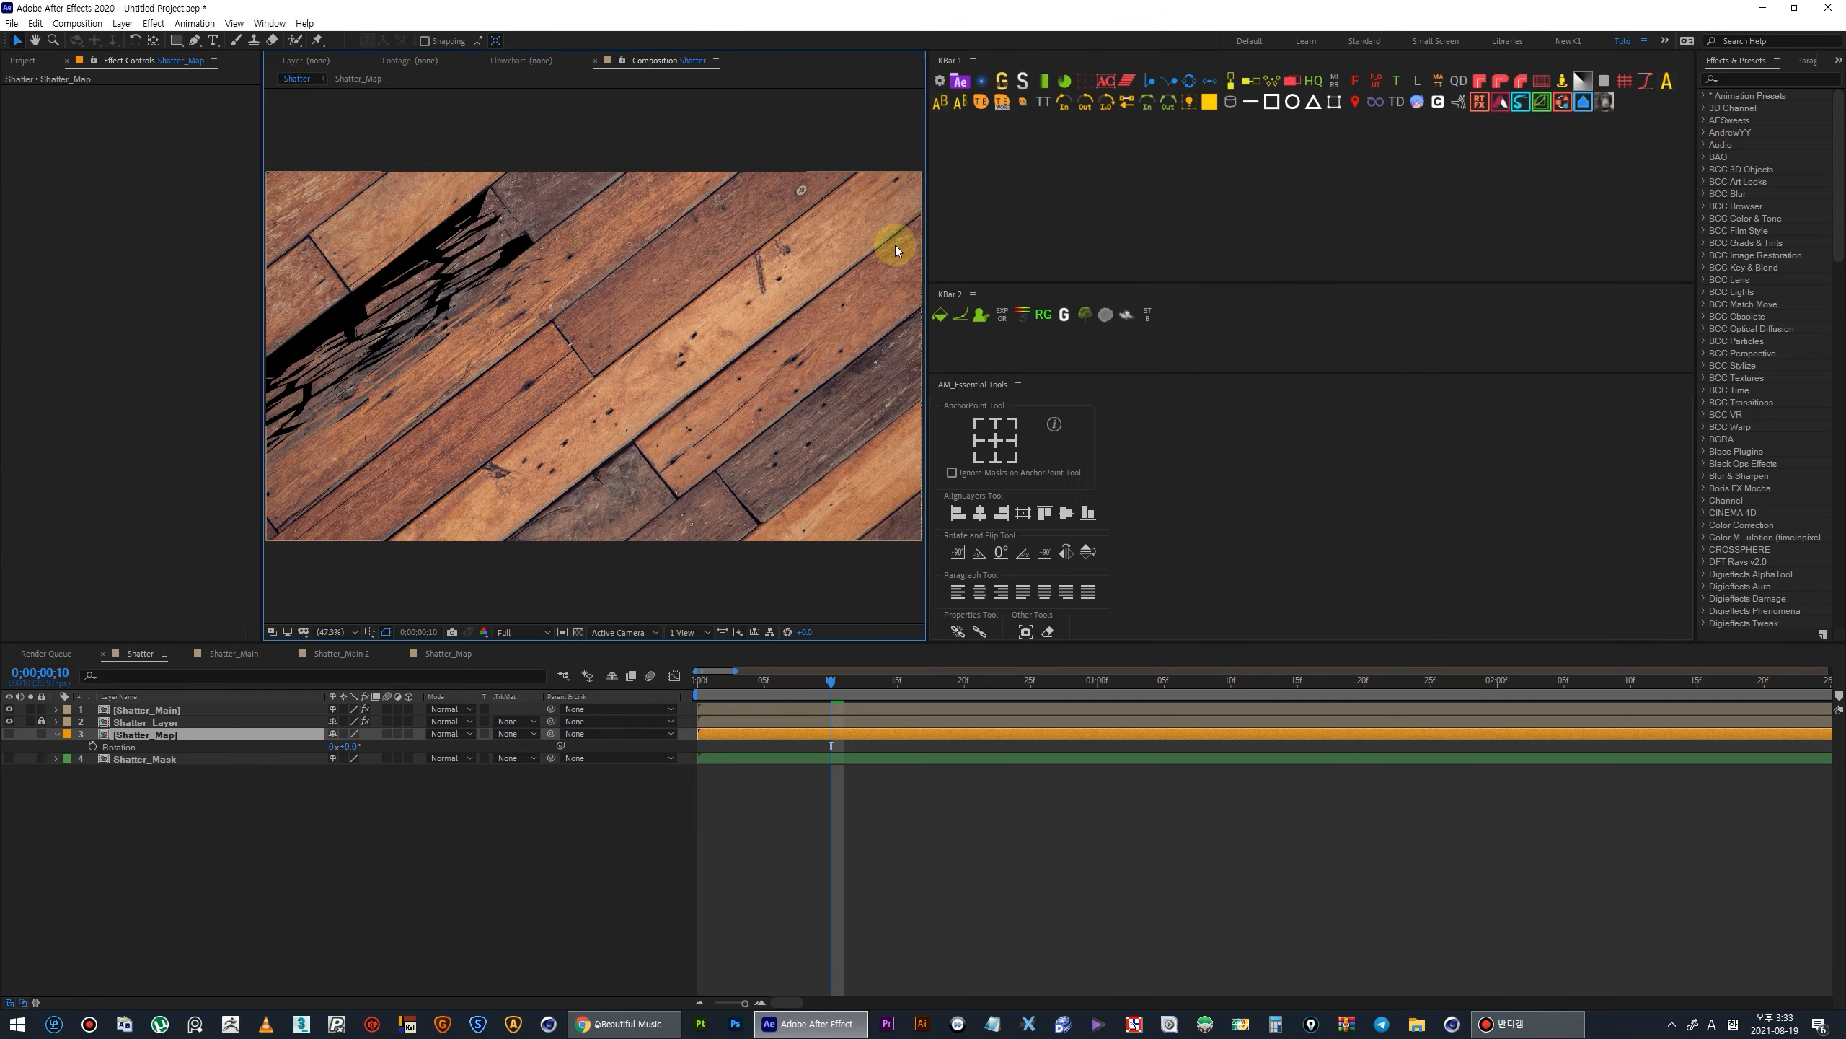
drag(927, 259, 1437, 306)
Preview the Shatter animation from the first frame to check the finer splinters, then return to the start.
click(702, 683)
drag(700, 687, 664, 691)
key(space)
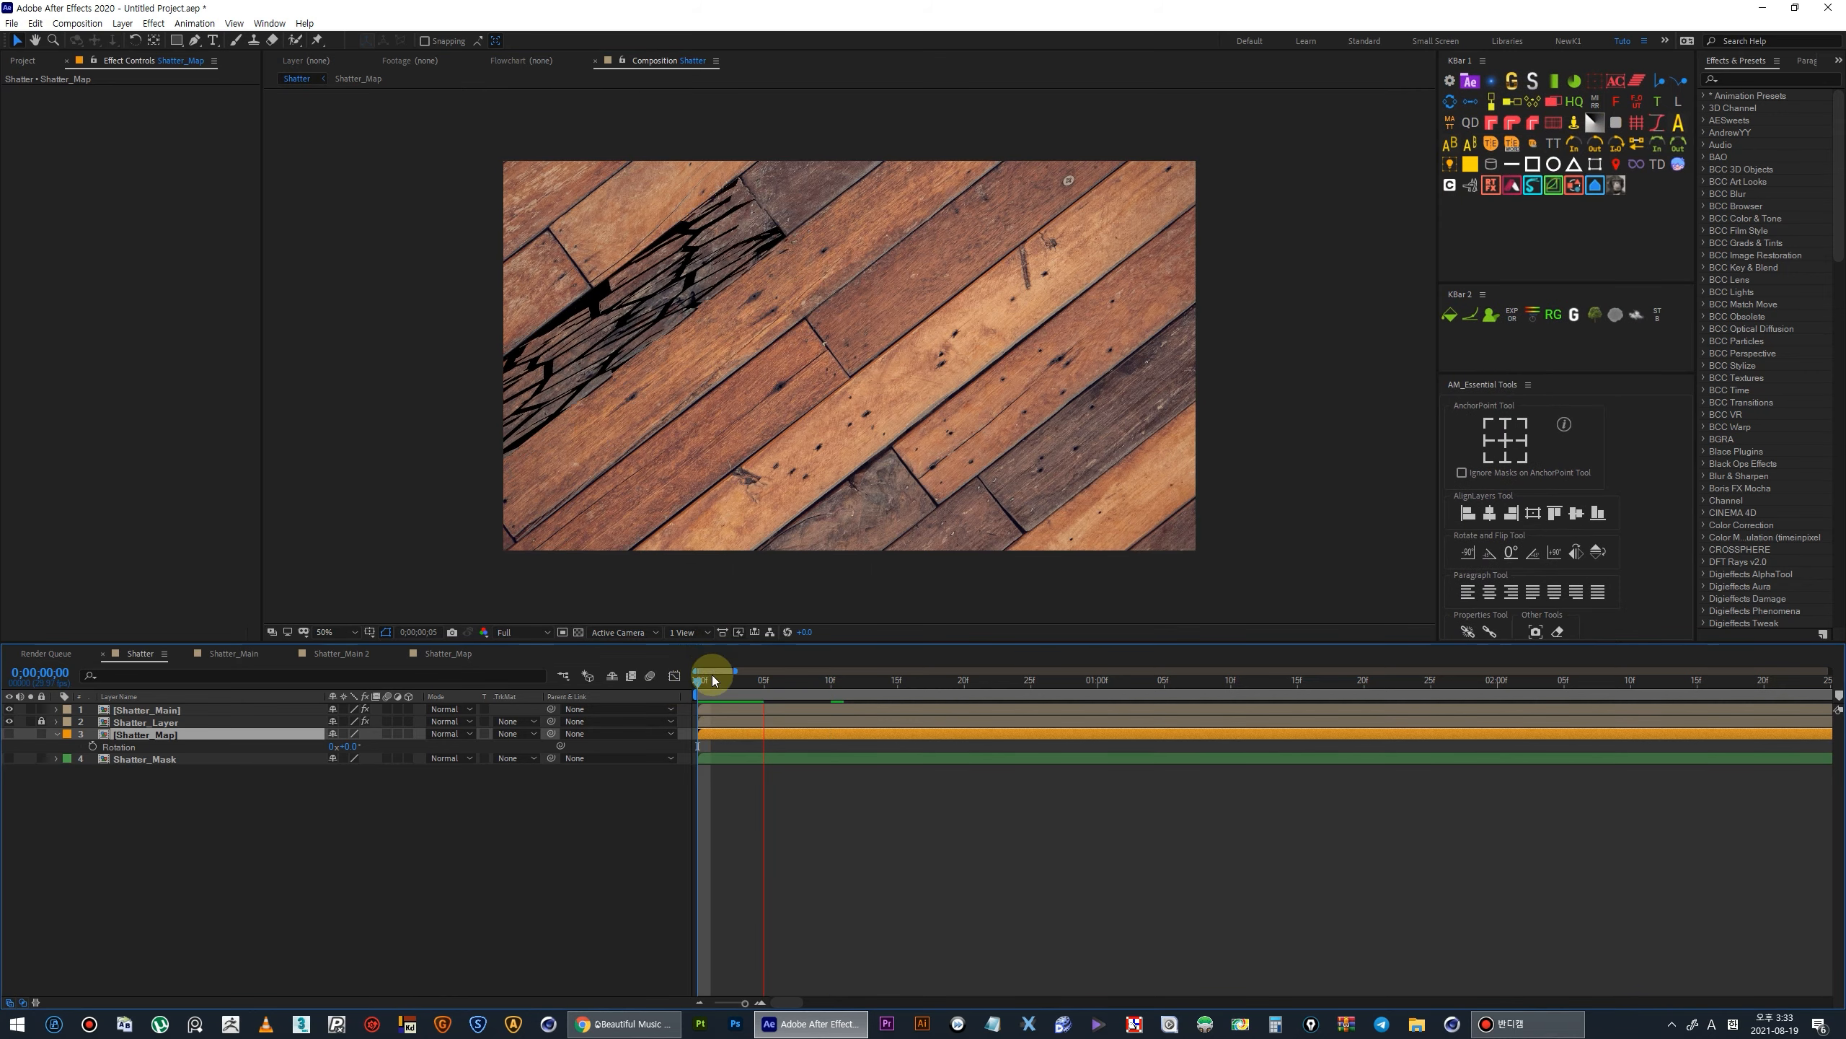
click(706, 685)
key(Home)
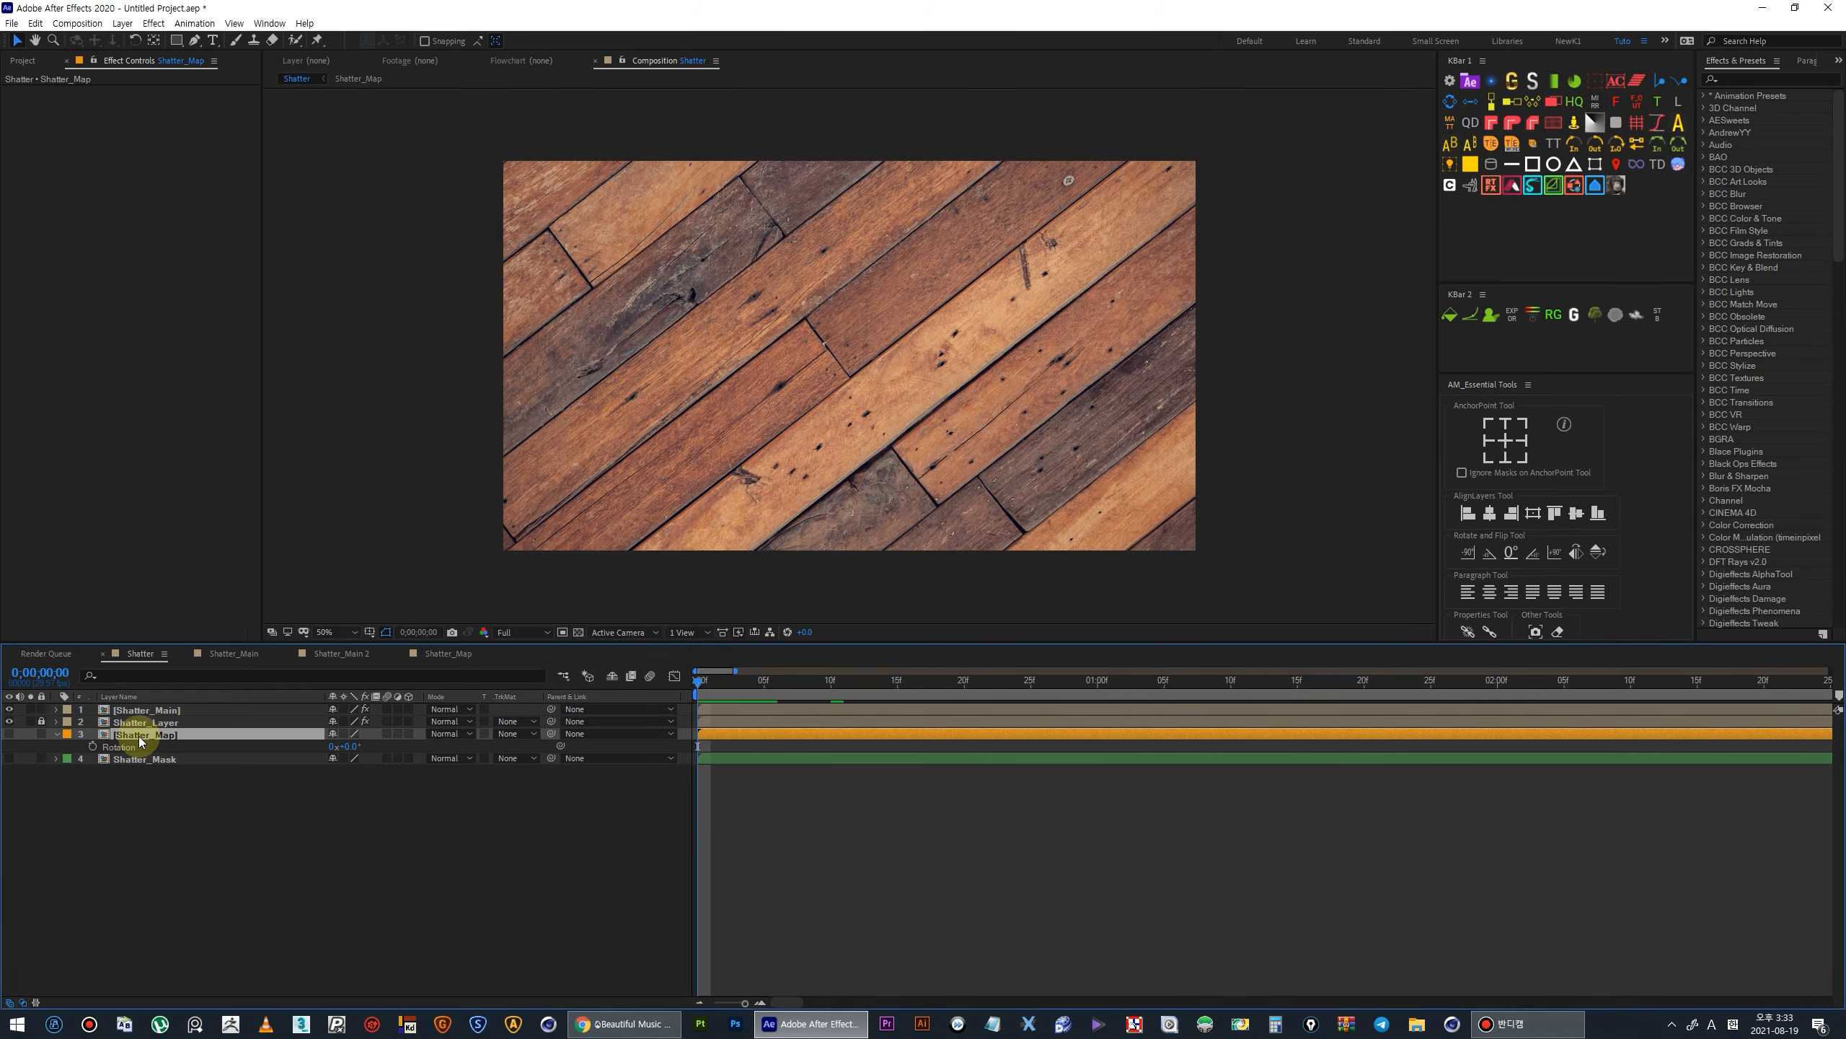
Set the Shatter_Main layer's Shatter Physics Rotation Speed to 0.48 and preview the animation from the first frame at Quarter resolution.
click(146, 710)
drag(702, 684, 831, 700)
click(42, 313)
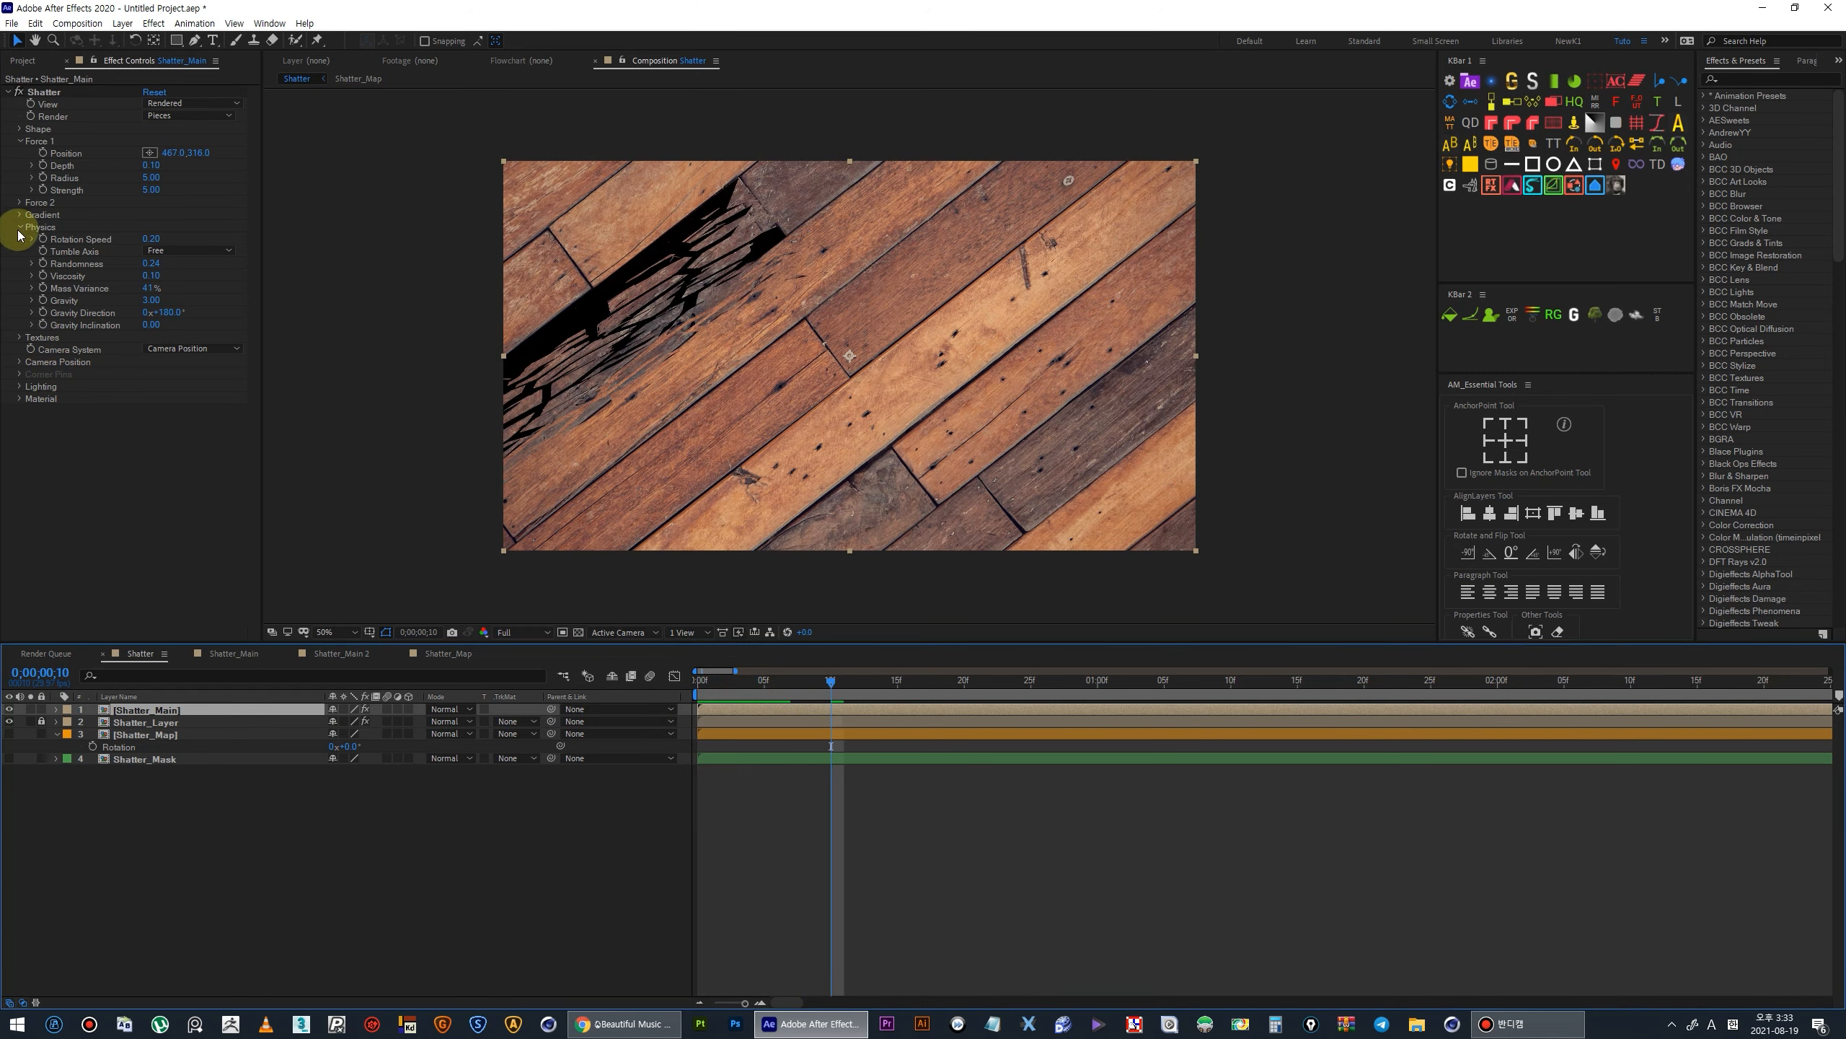
drag(159, 243, 194, 248)
click(520, 632)
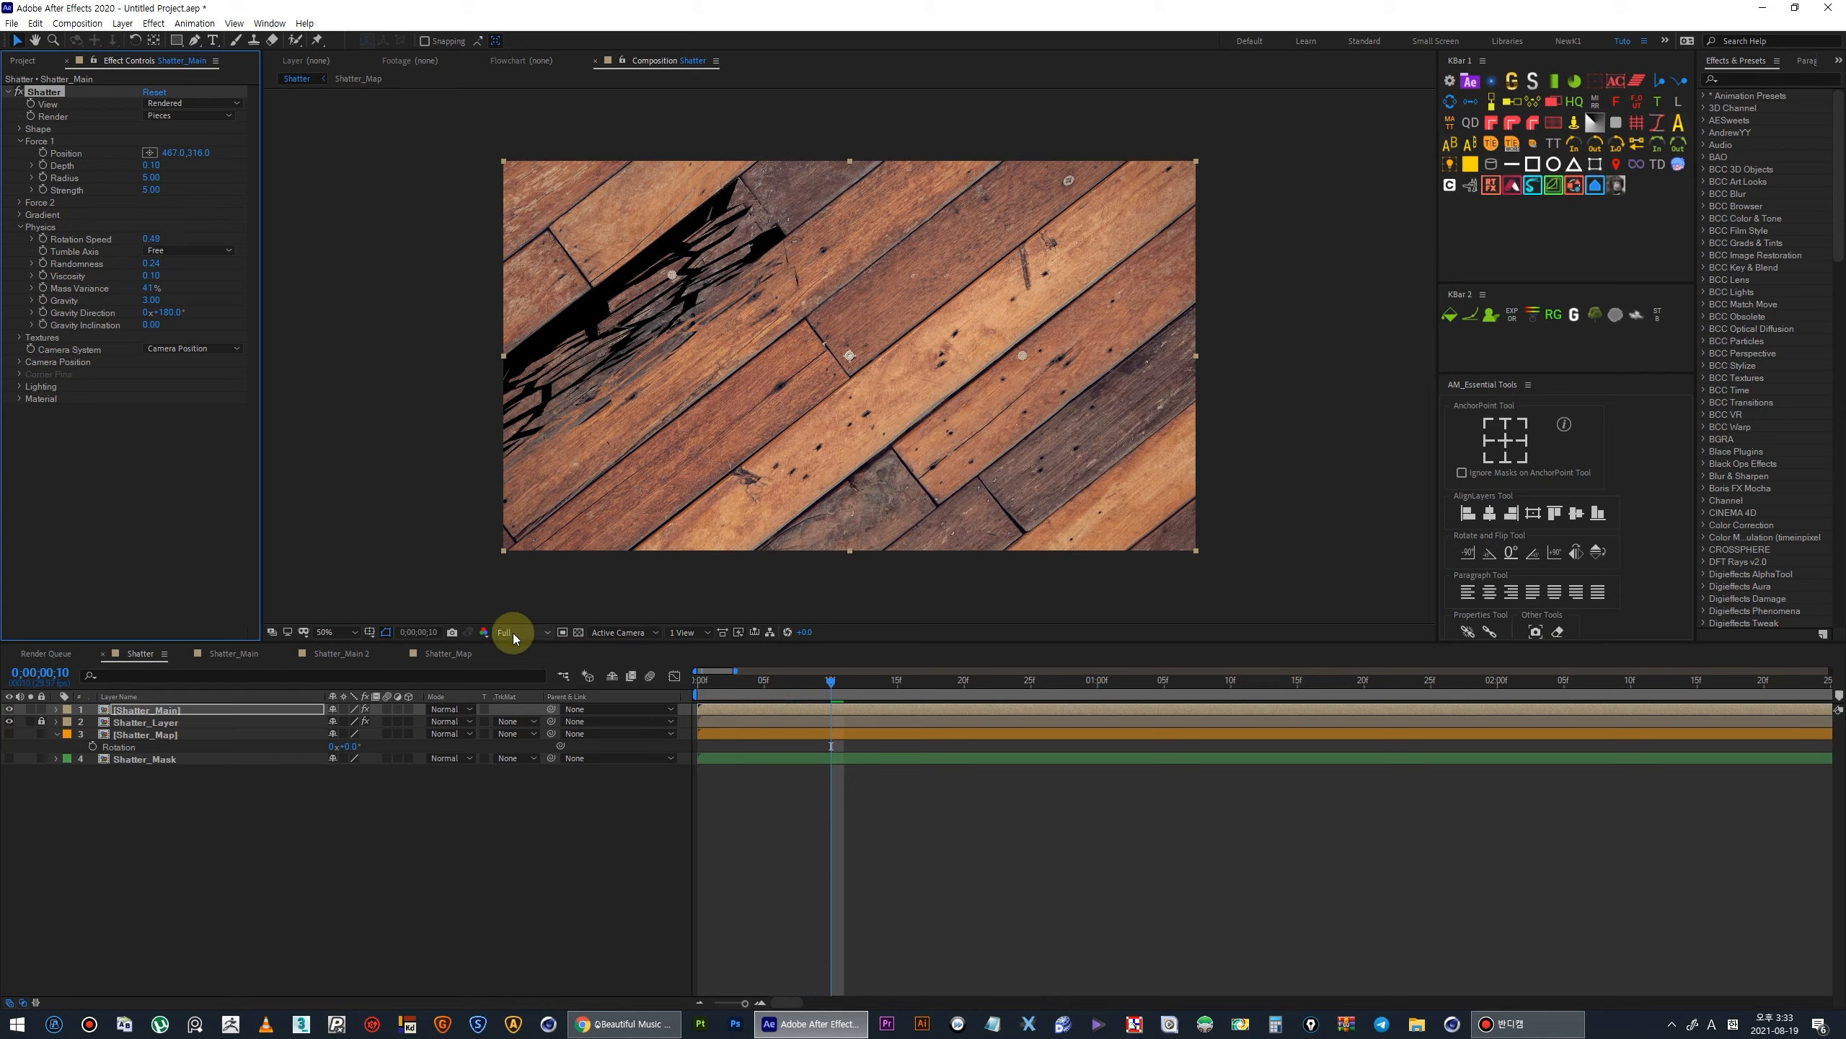
click(536, 707)
drag(720, 683, 696, 688)
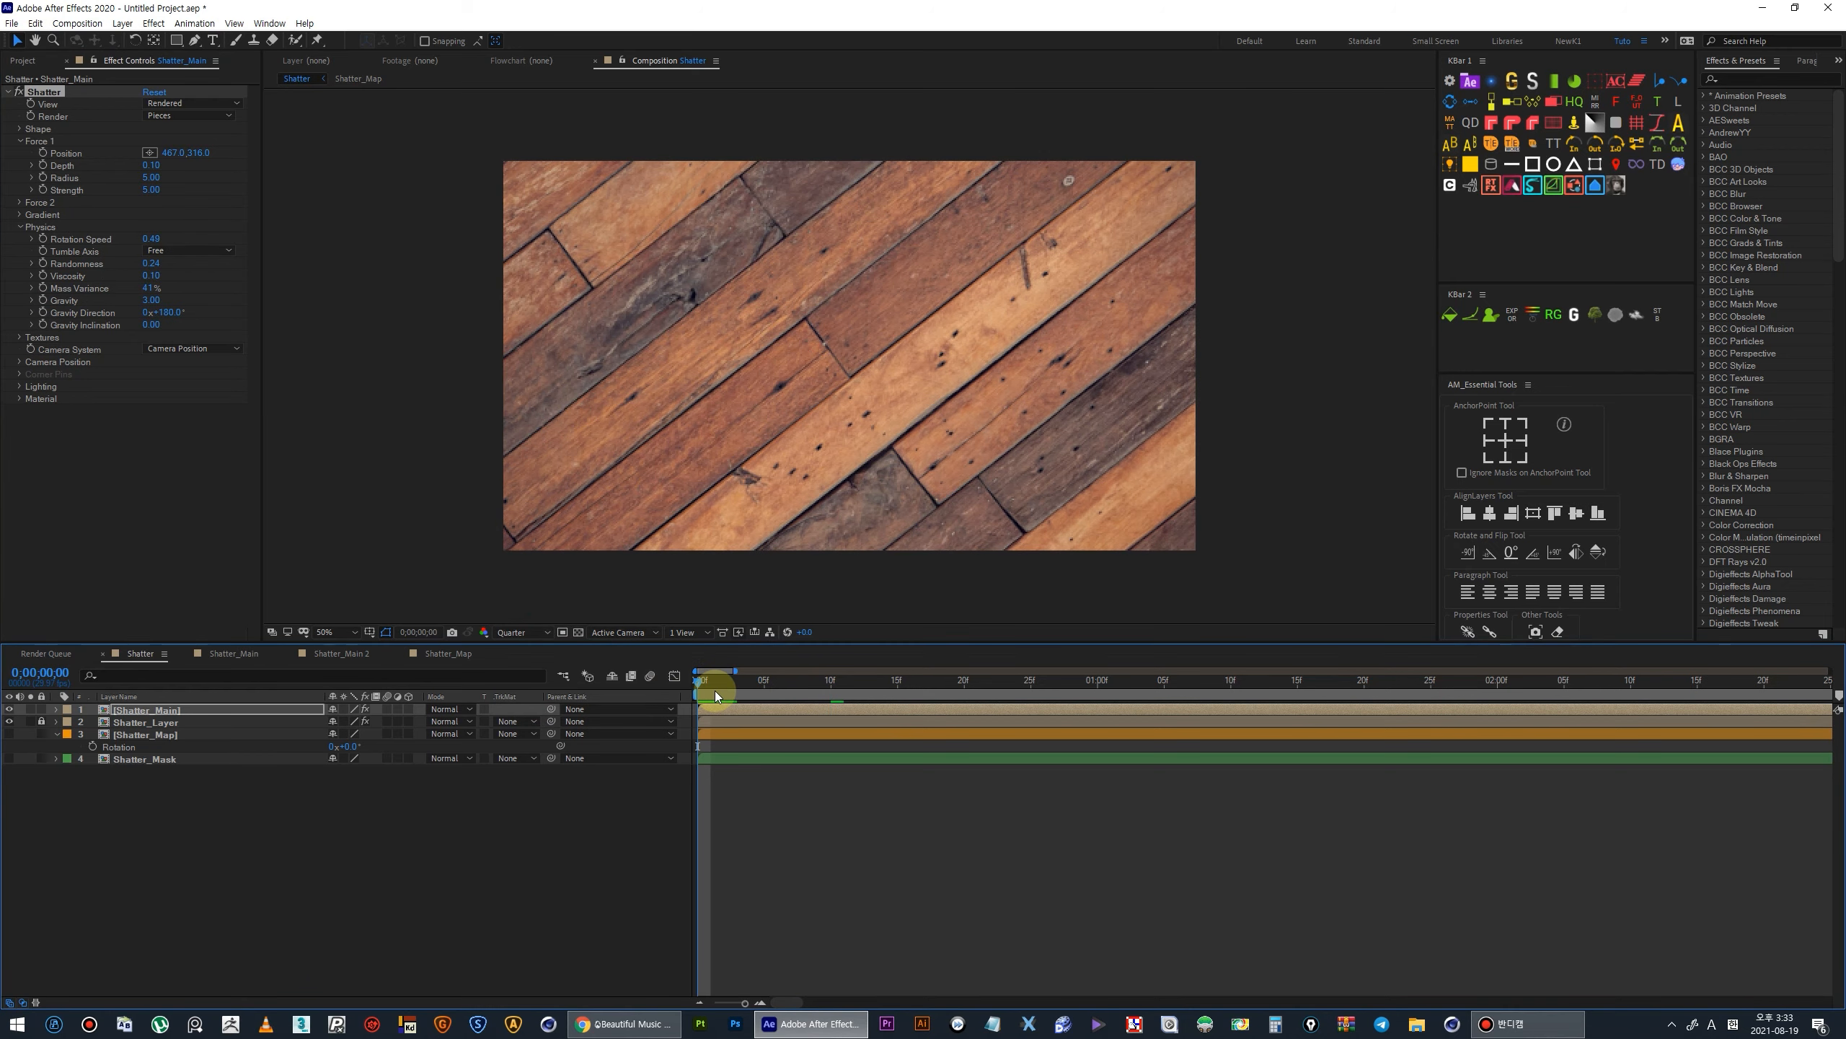
key(space)
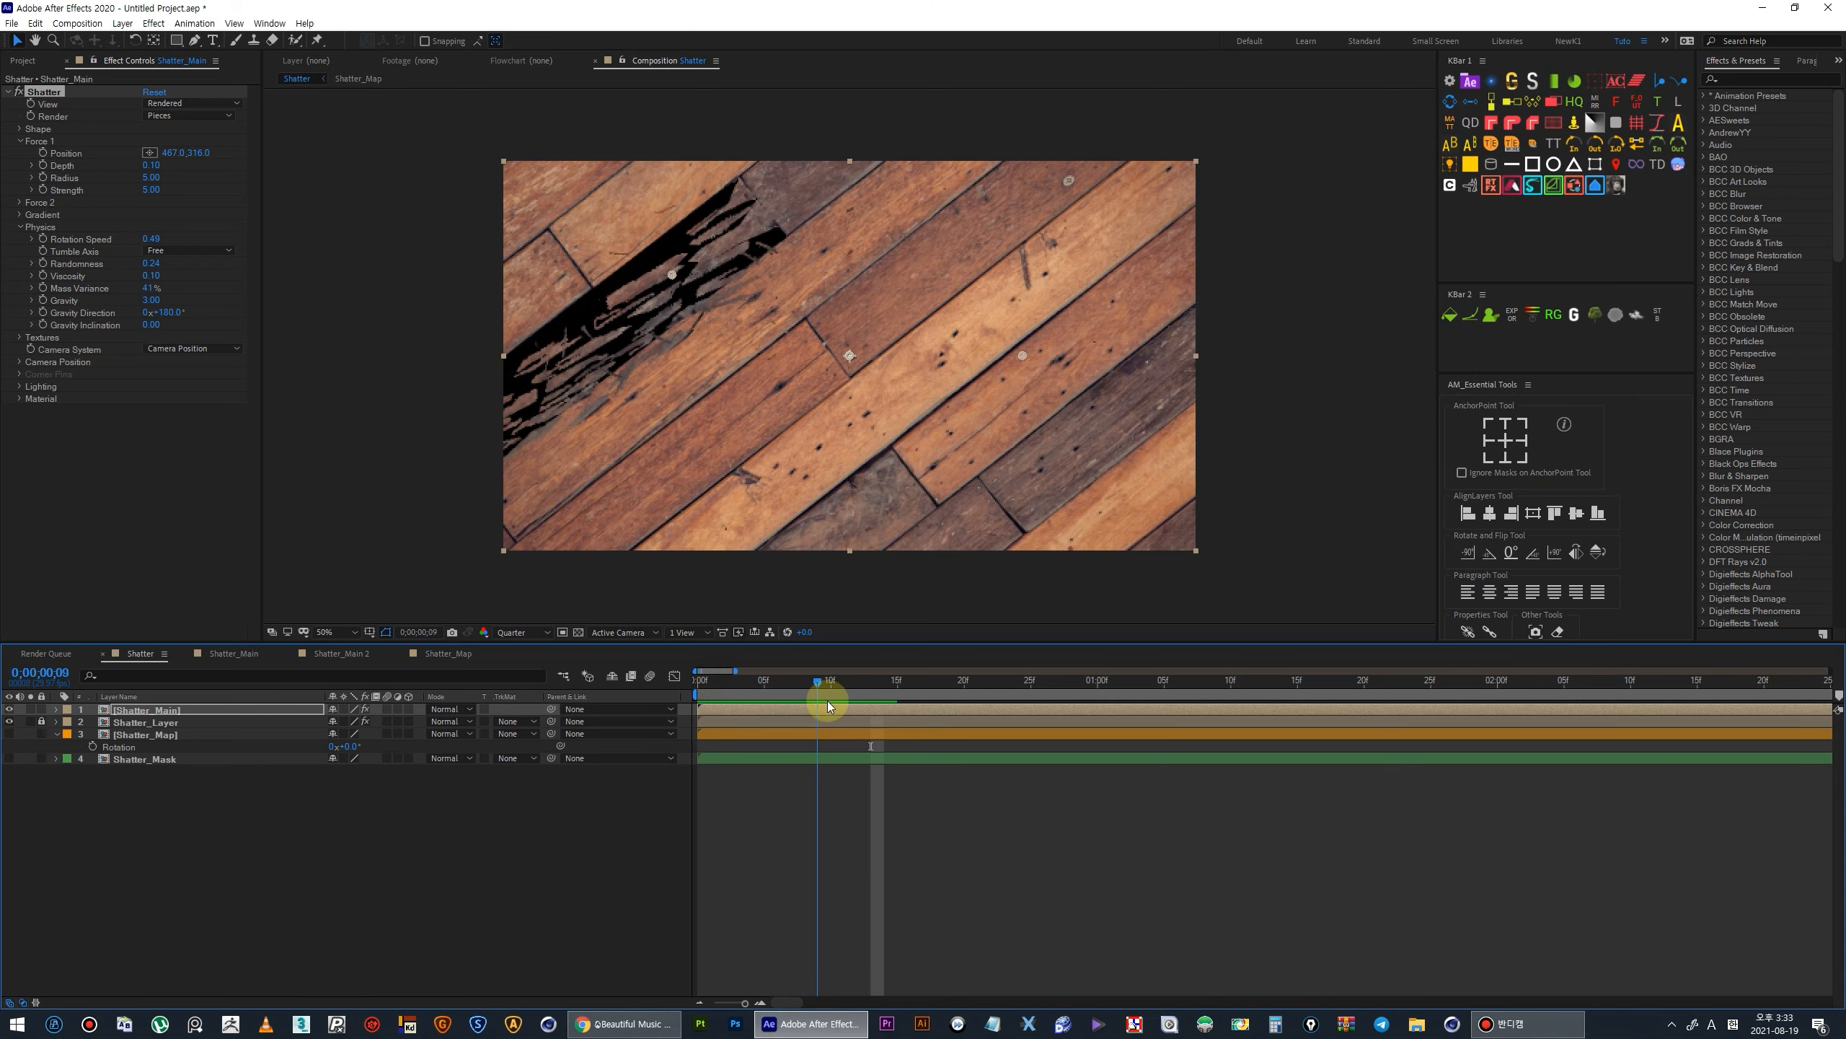
Set the Shatter Mass Variance to 31% and preview the animation from the first frame at Full resolution.
drag(156, 276, 102, 289)
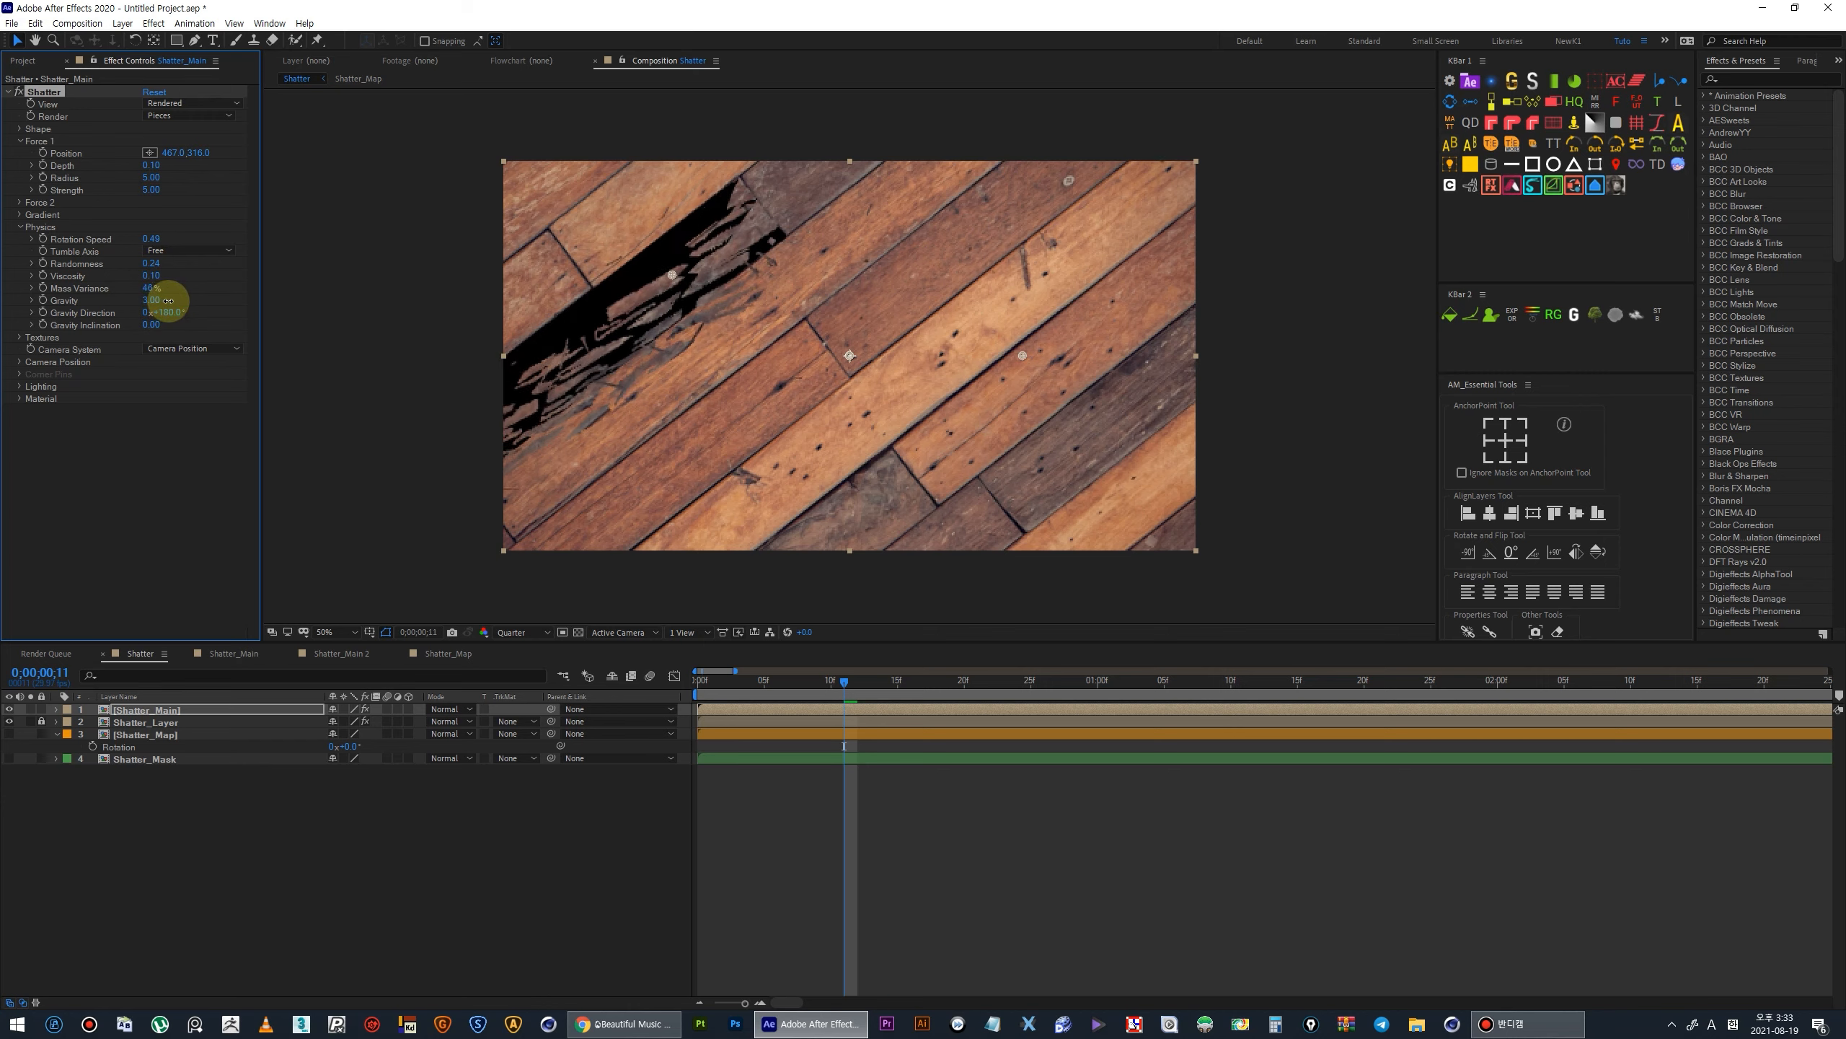
click(527, 633)
click(531, 668)
drag(717, 683, 681, 691)
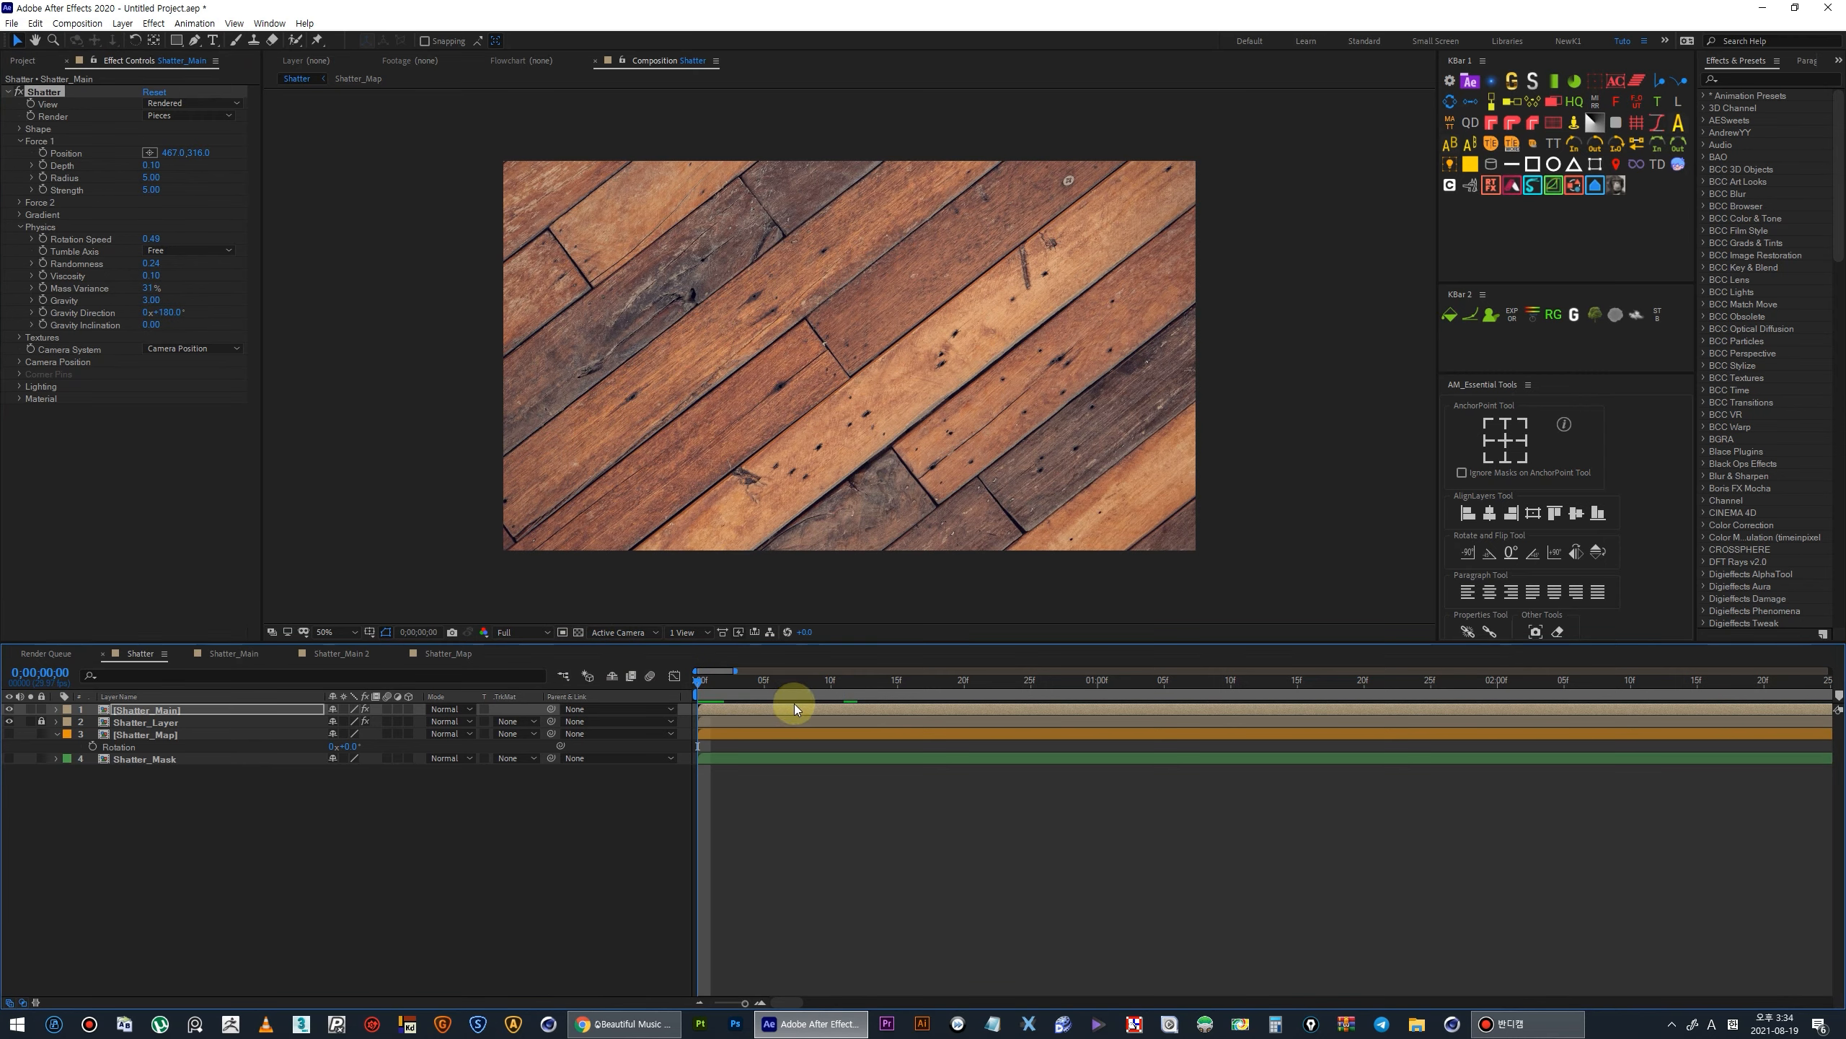
key(space)
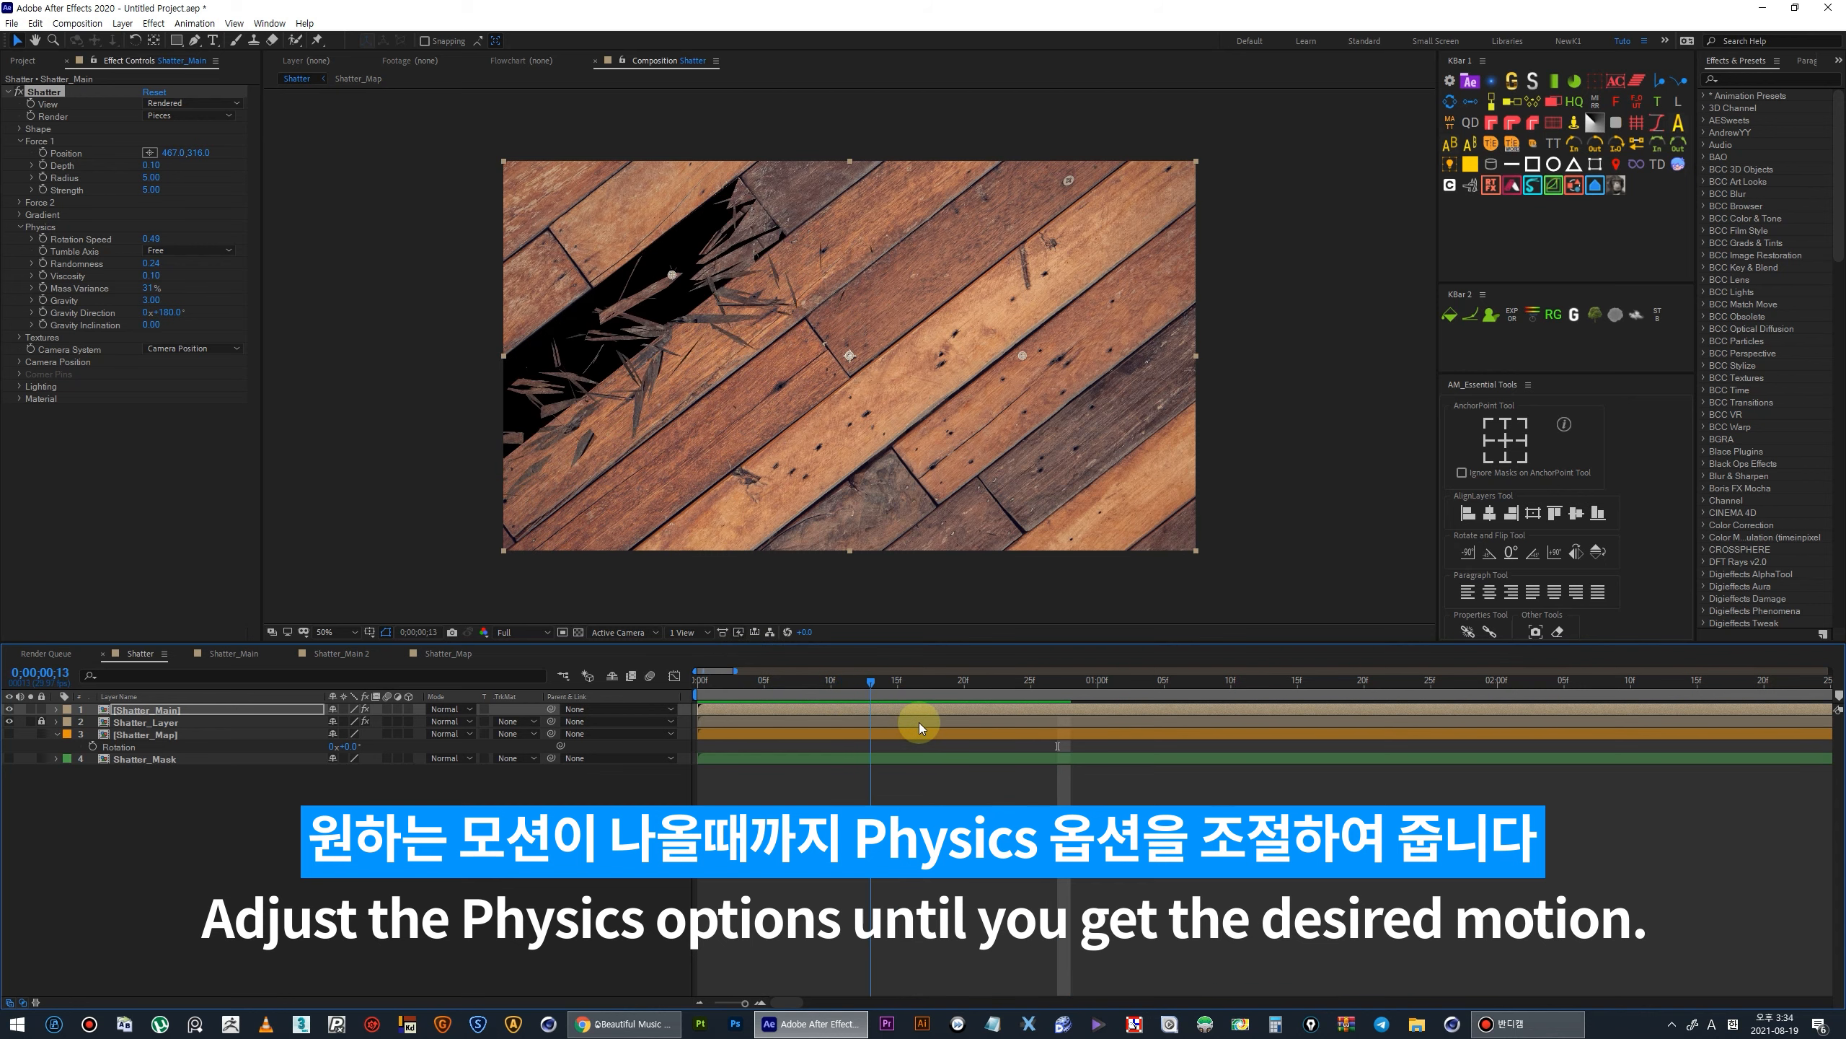
Set the Shatter Physics Rotation Speed to 0.54, Randomness to 0.67 and Viscosity to 0.39, and preview the break.
drag(152, 238, 186, 264)
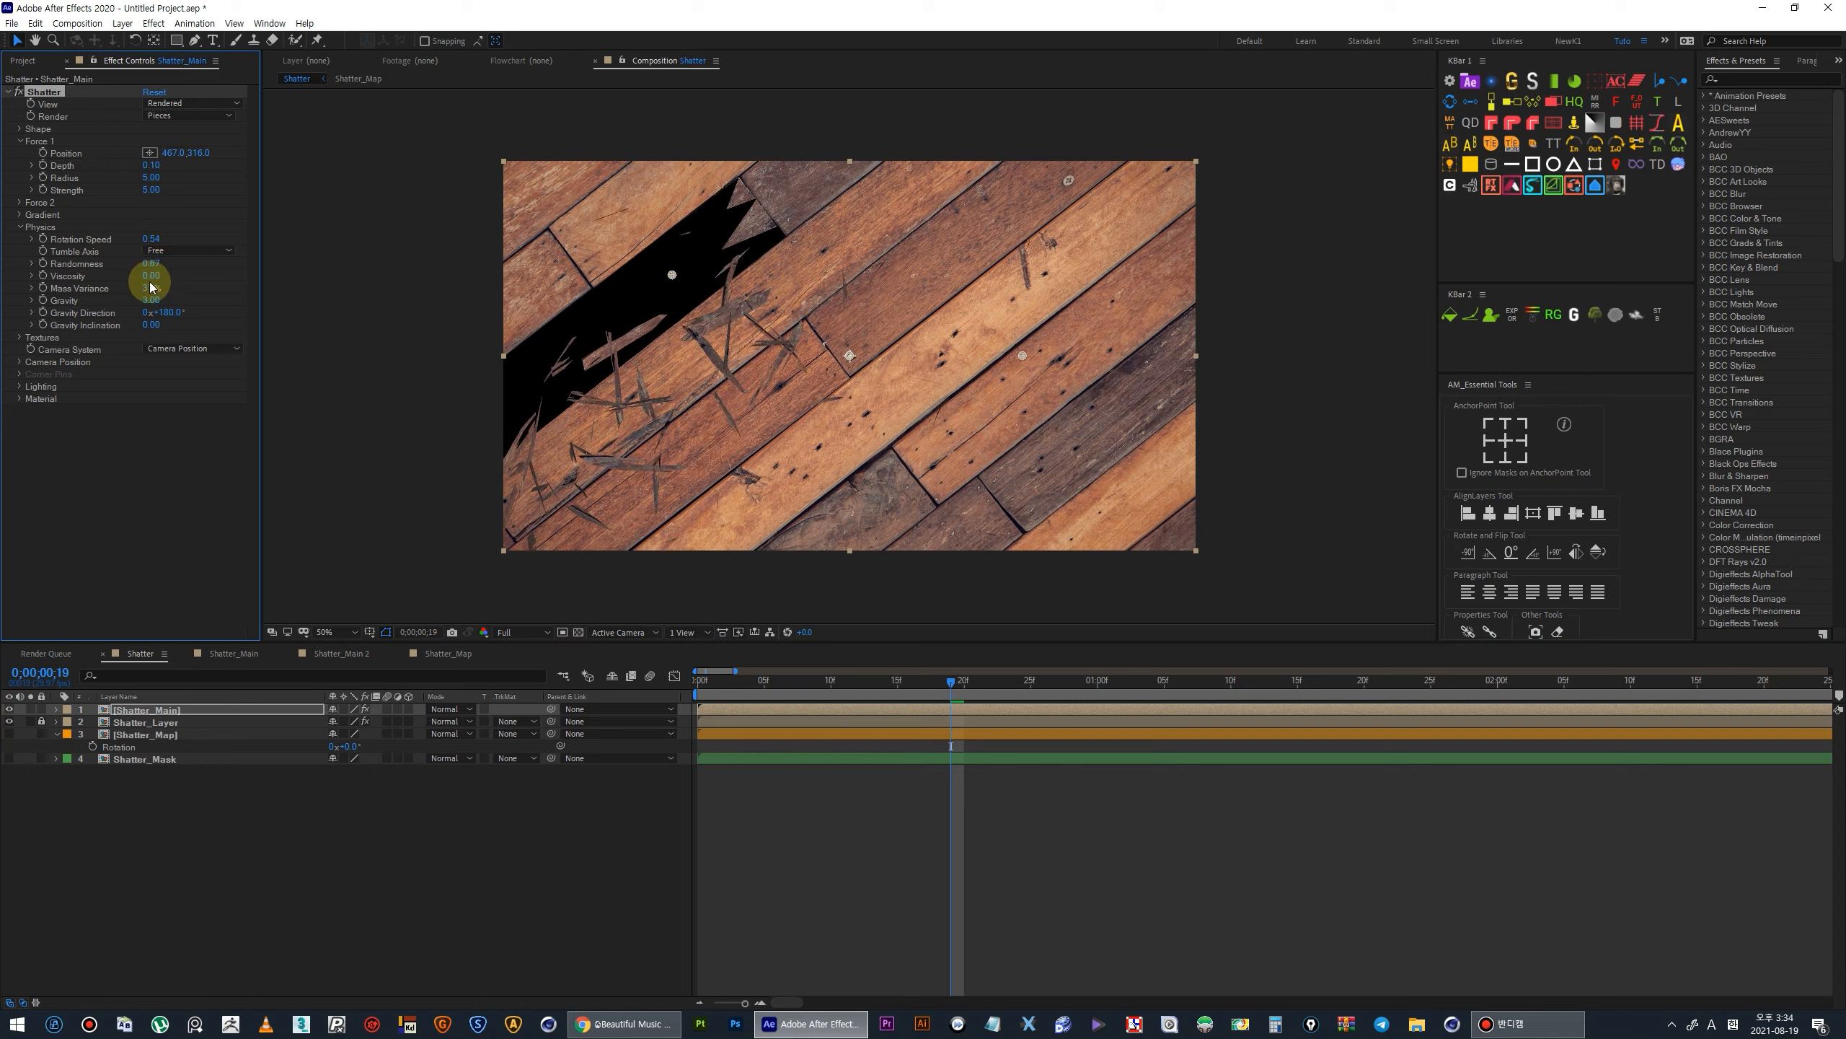
drag(169, 274, 190, 276)
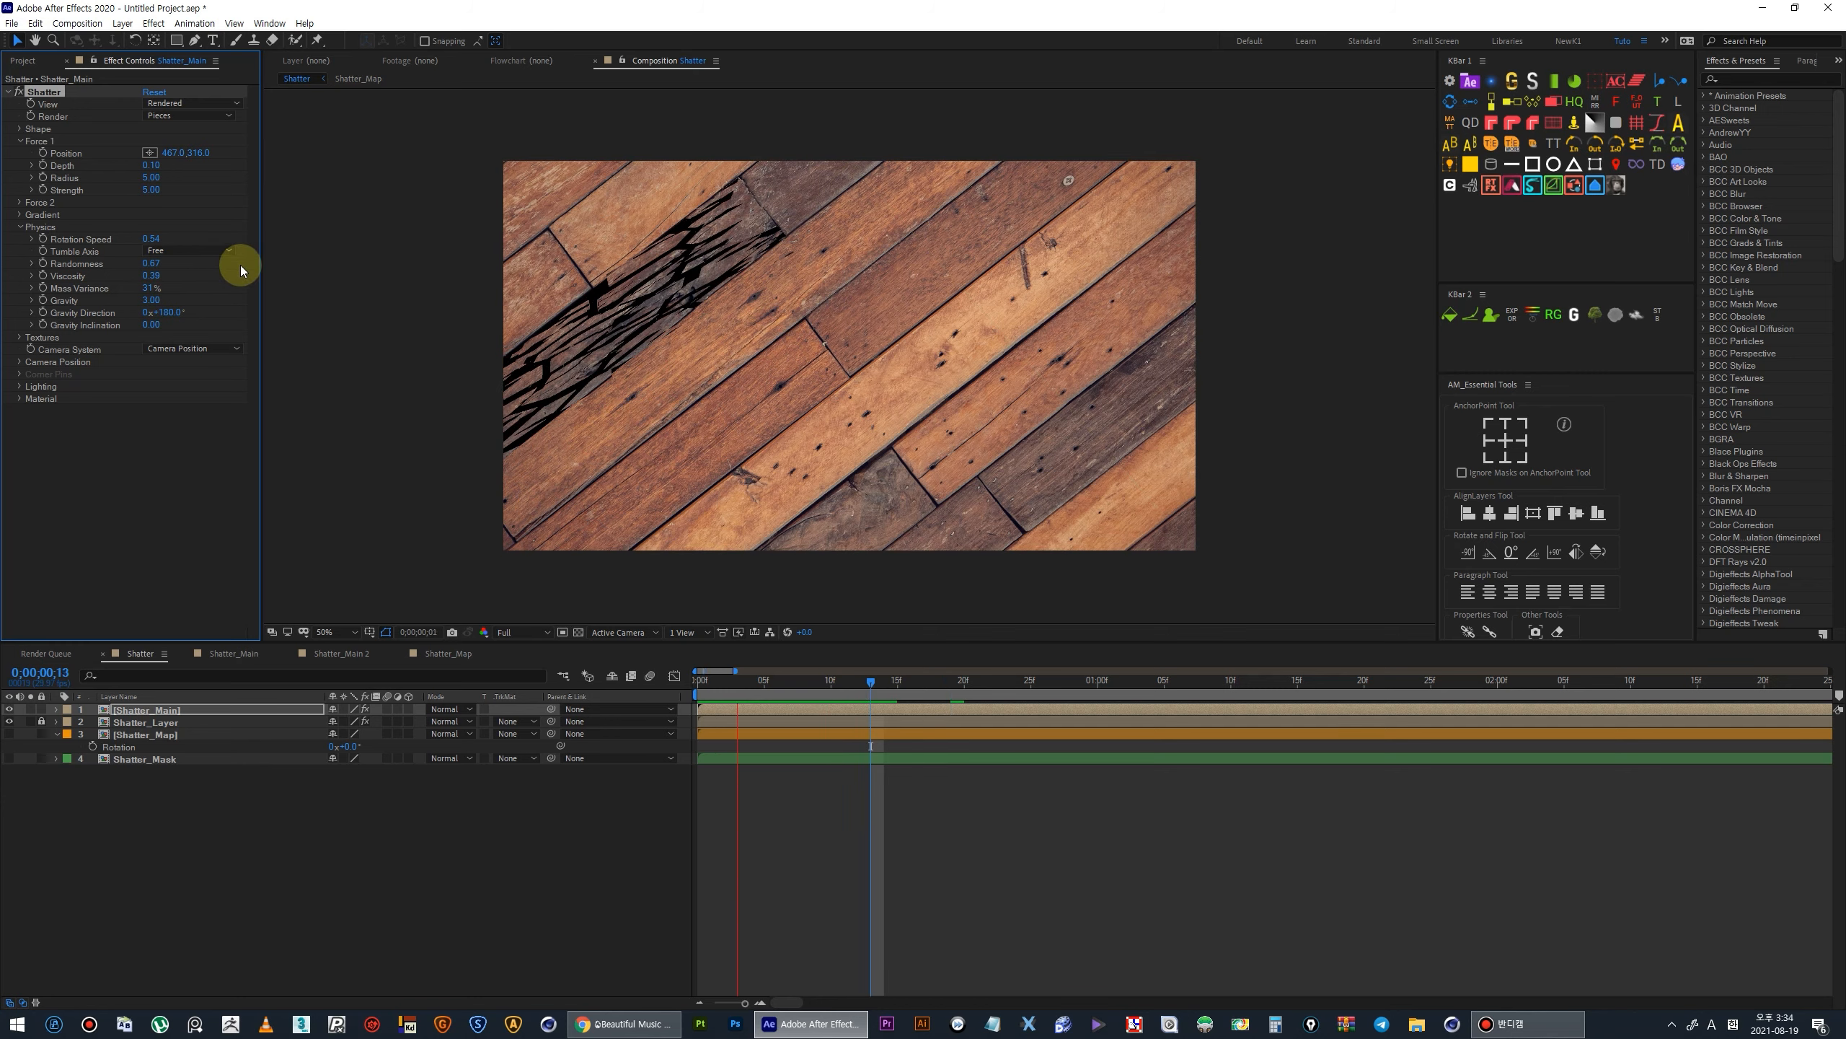
click(722, 692)
key(space)
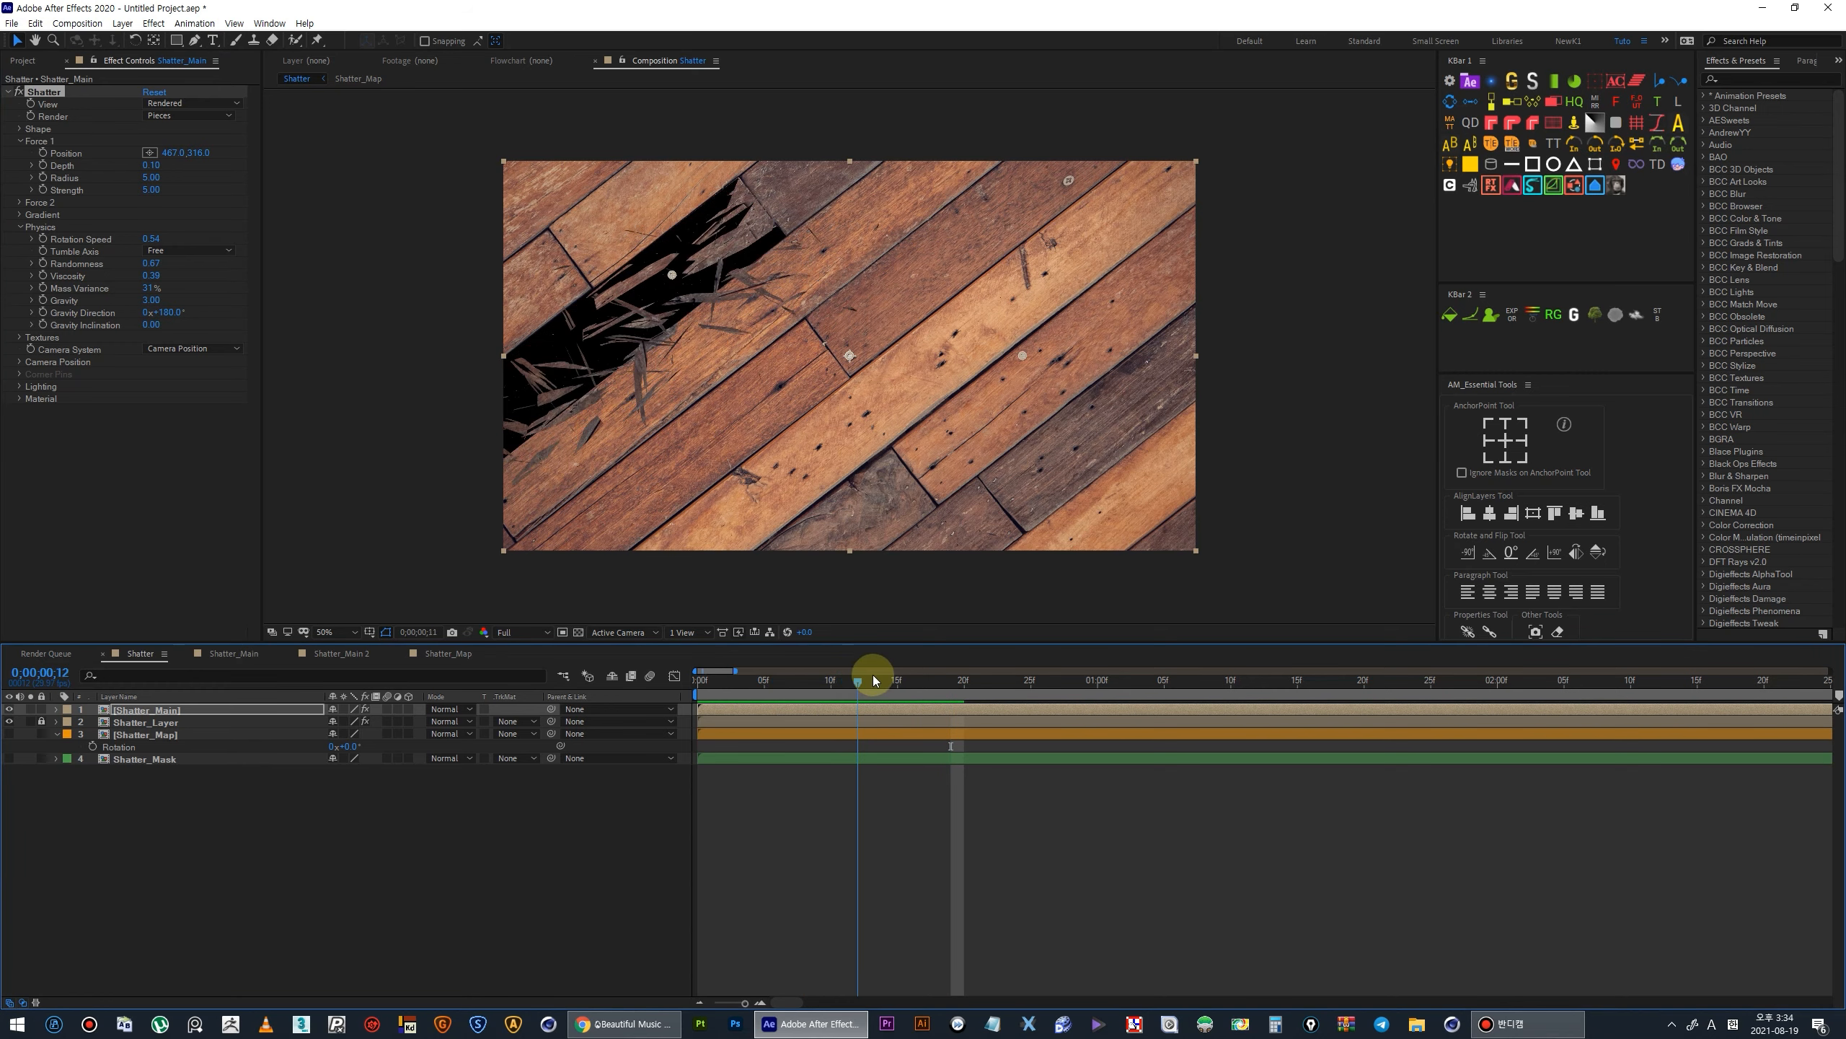
Set the Cell Pattern Size to 184 in the Shatter_Map composition, then return to the Shatter composition and preview the larger fragments.
click(163, 759)
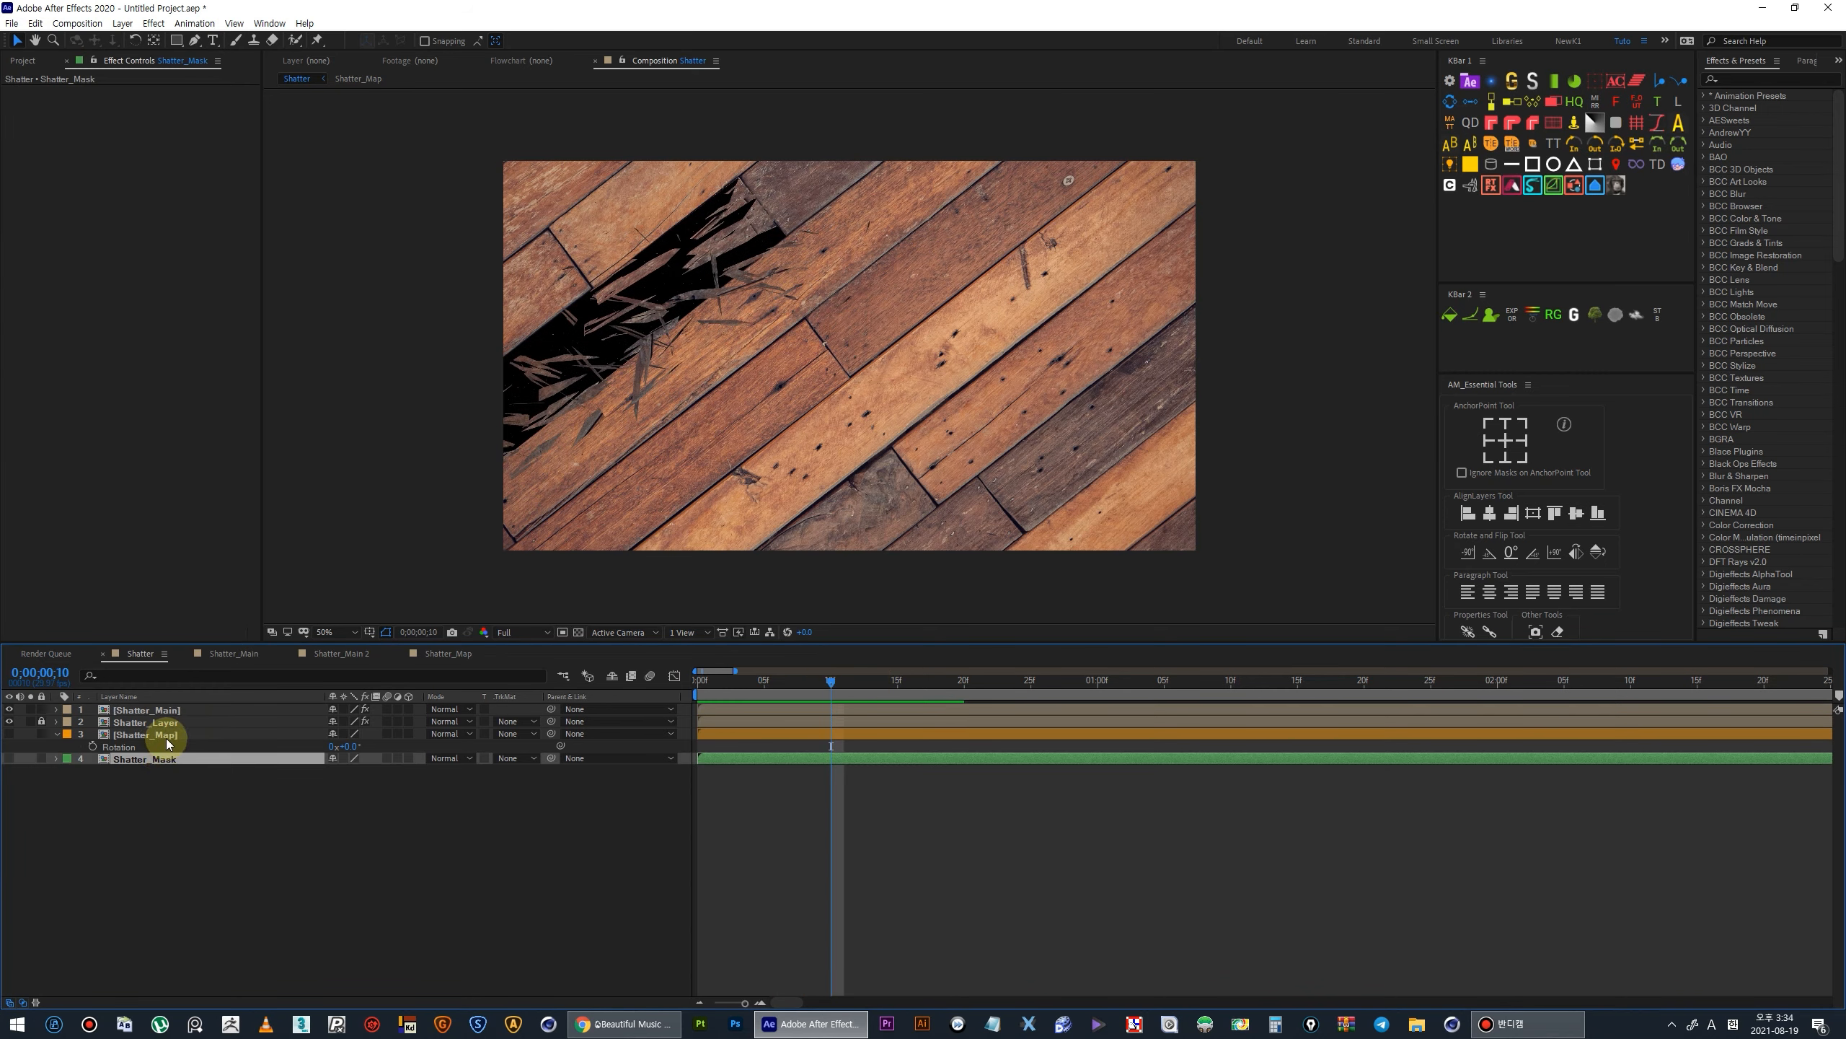
double_click(167, 737)
click(7, 299)
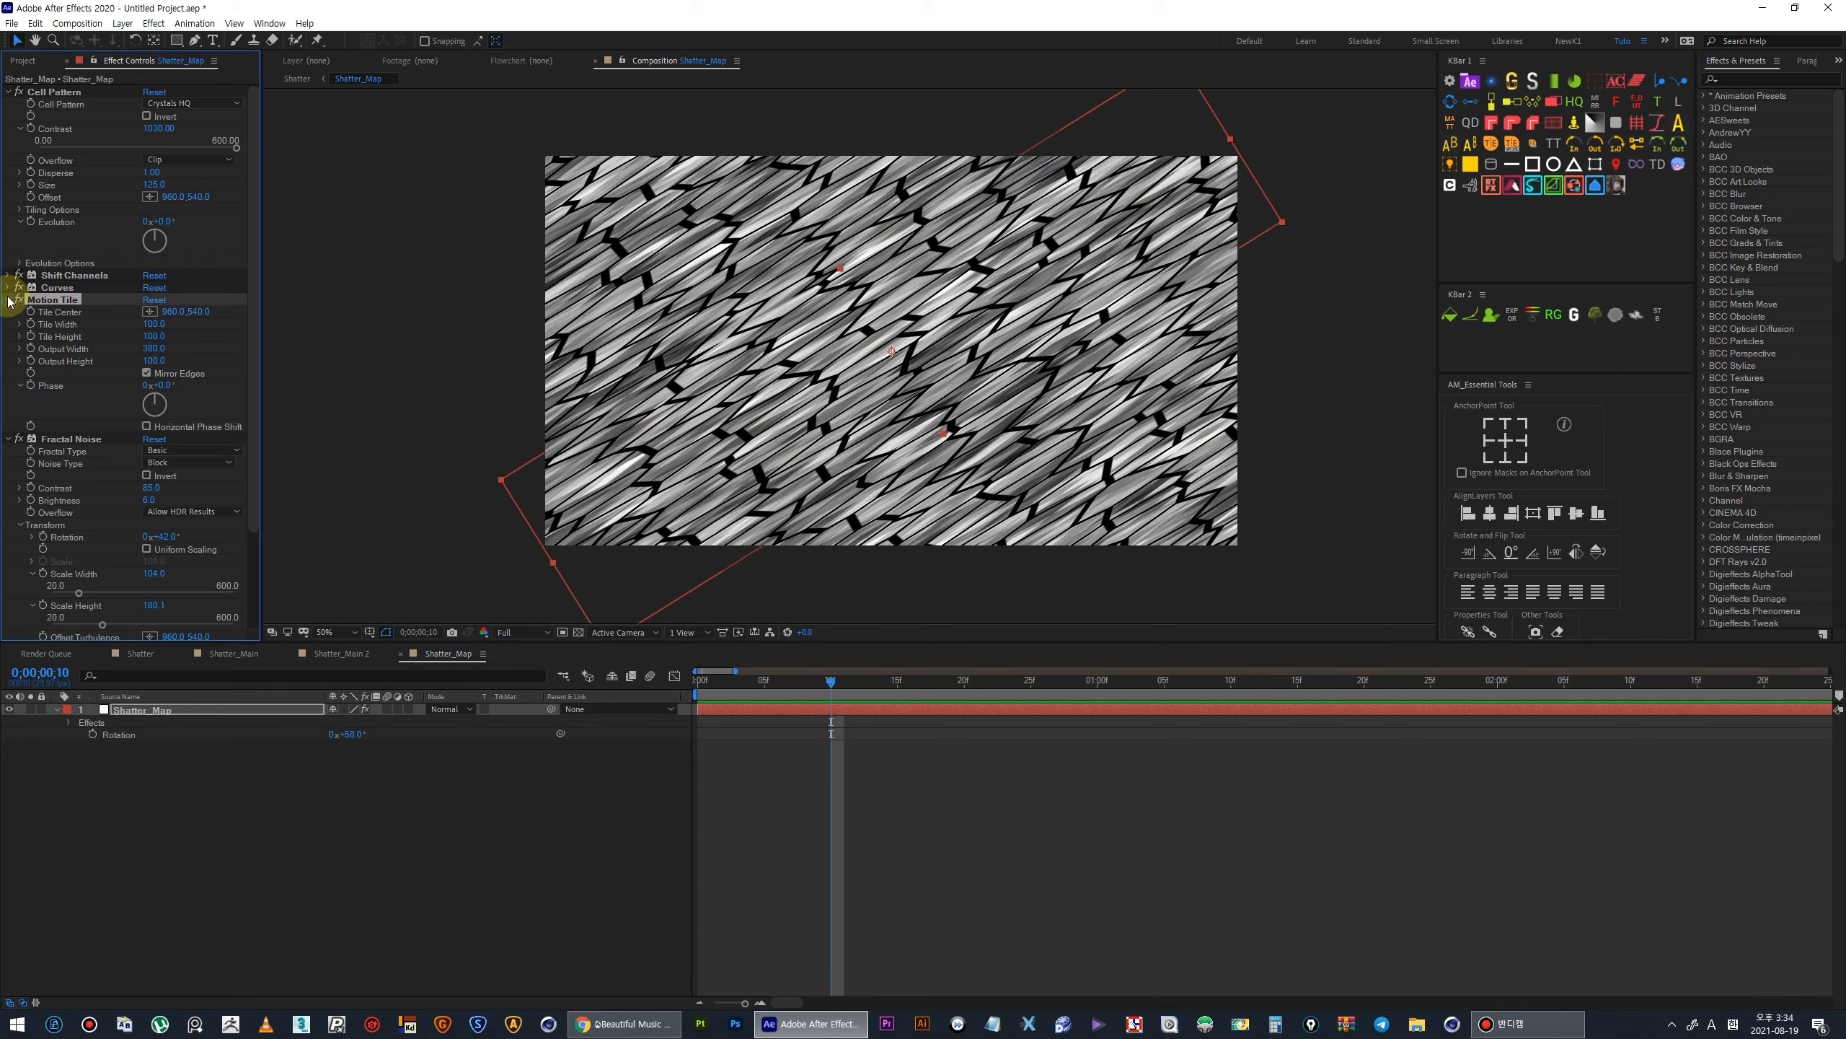
drag(155, 184, 207, 191)
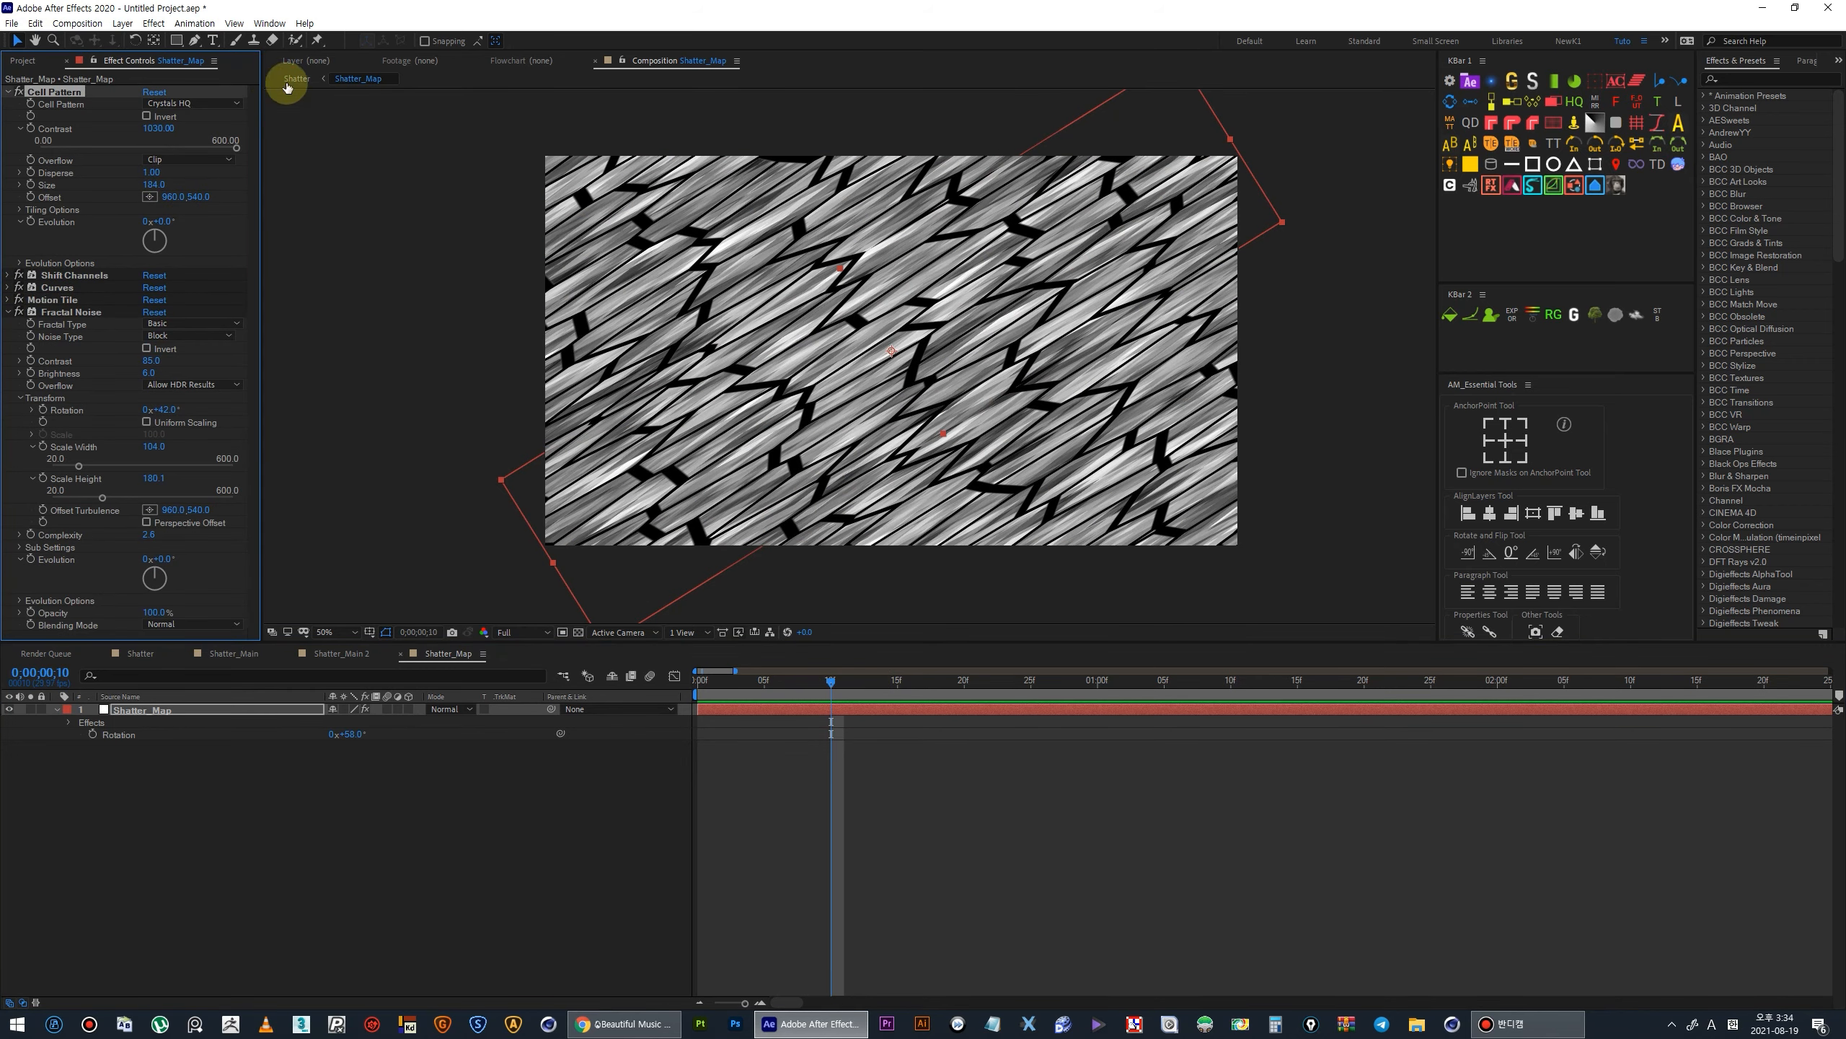
click(296, 78)
key(space)
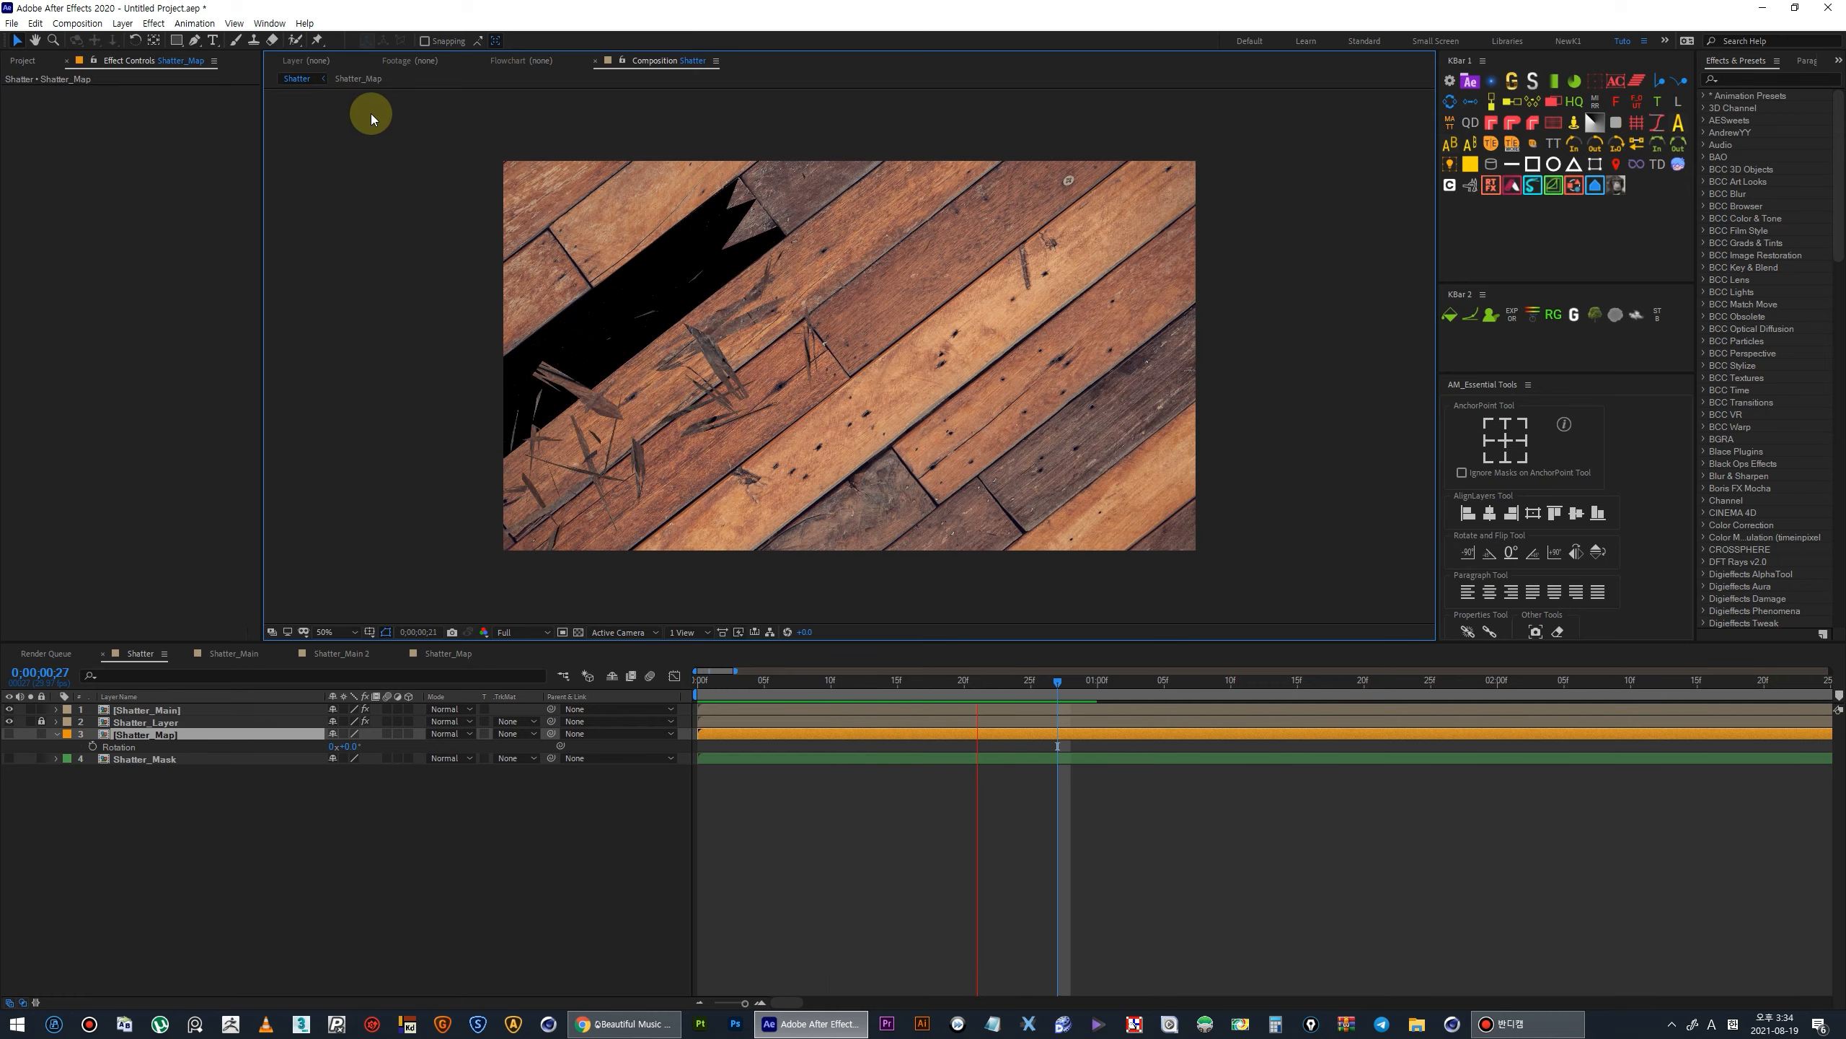
Move the Shatter_Main layer's Force 1 Position to 127, 379 and set its Strength to 7.50.
click(964, 684)
click(149, 710)
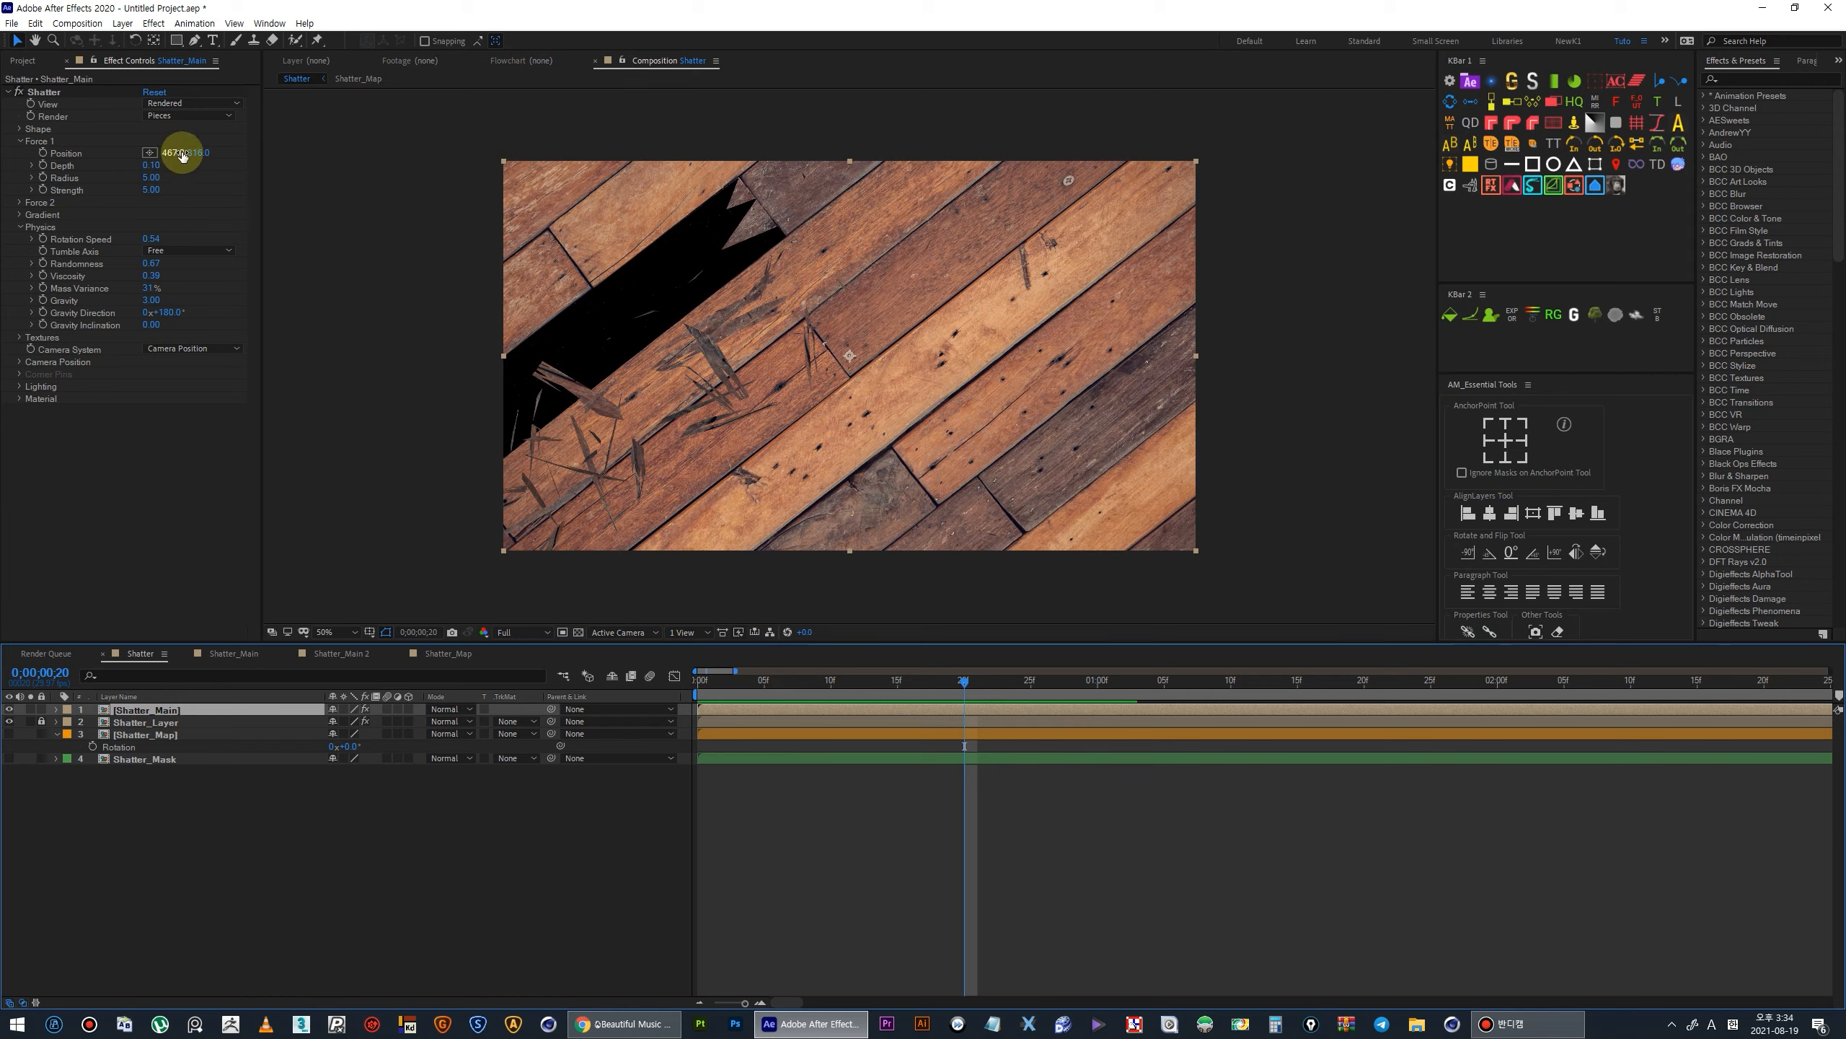
drag(162, 157, 138, 154)
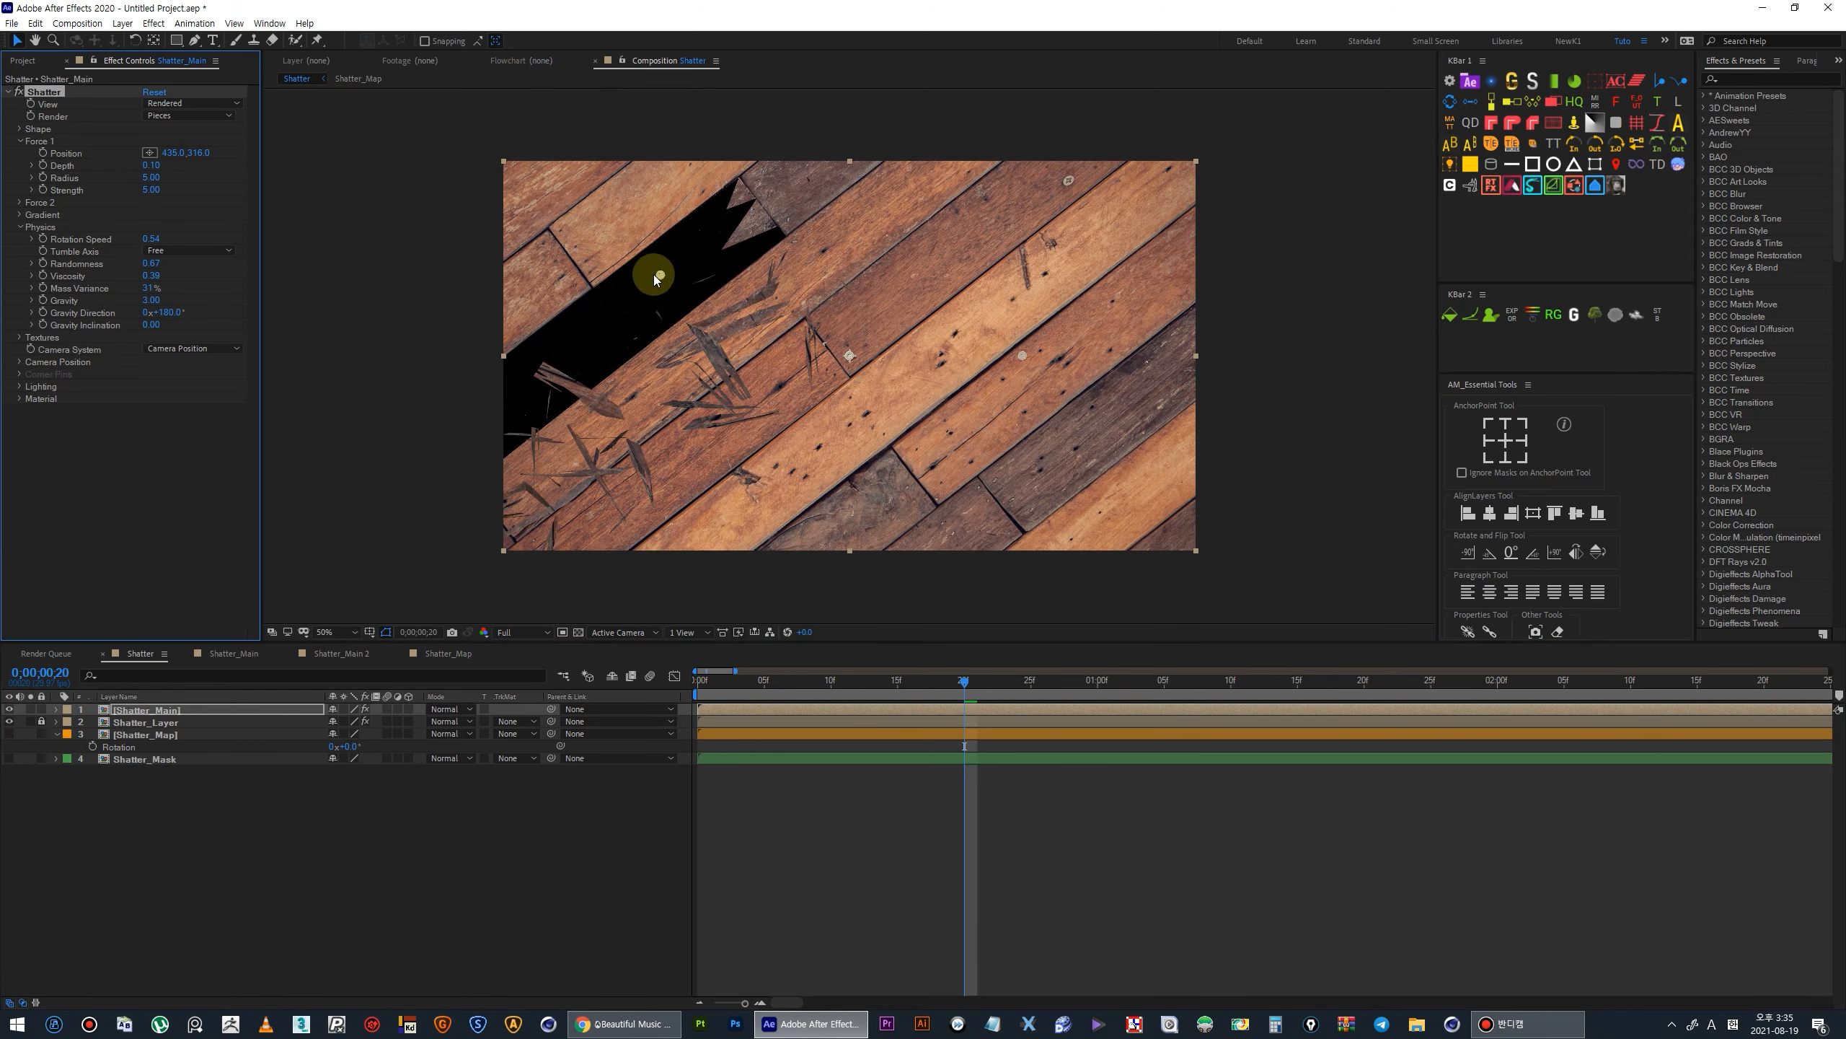
drag(655, 279, 642, 212)
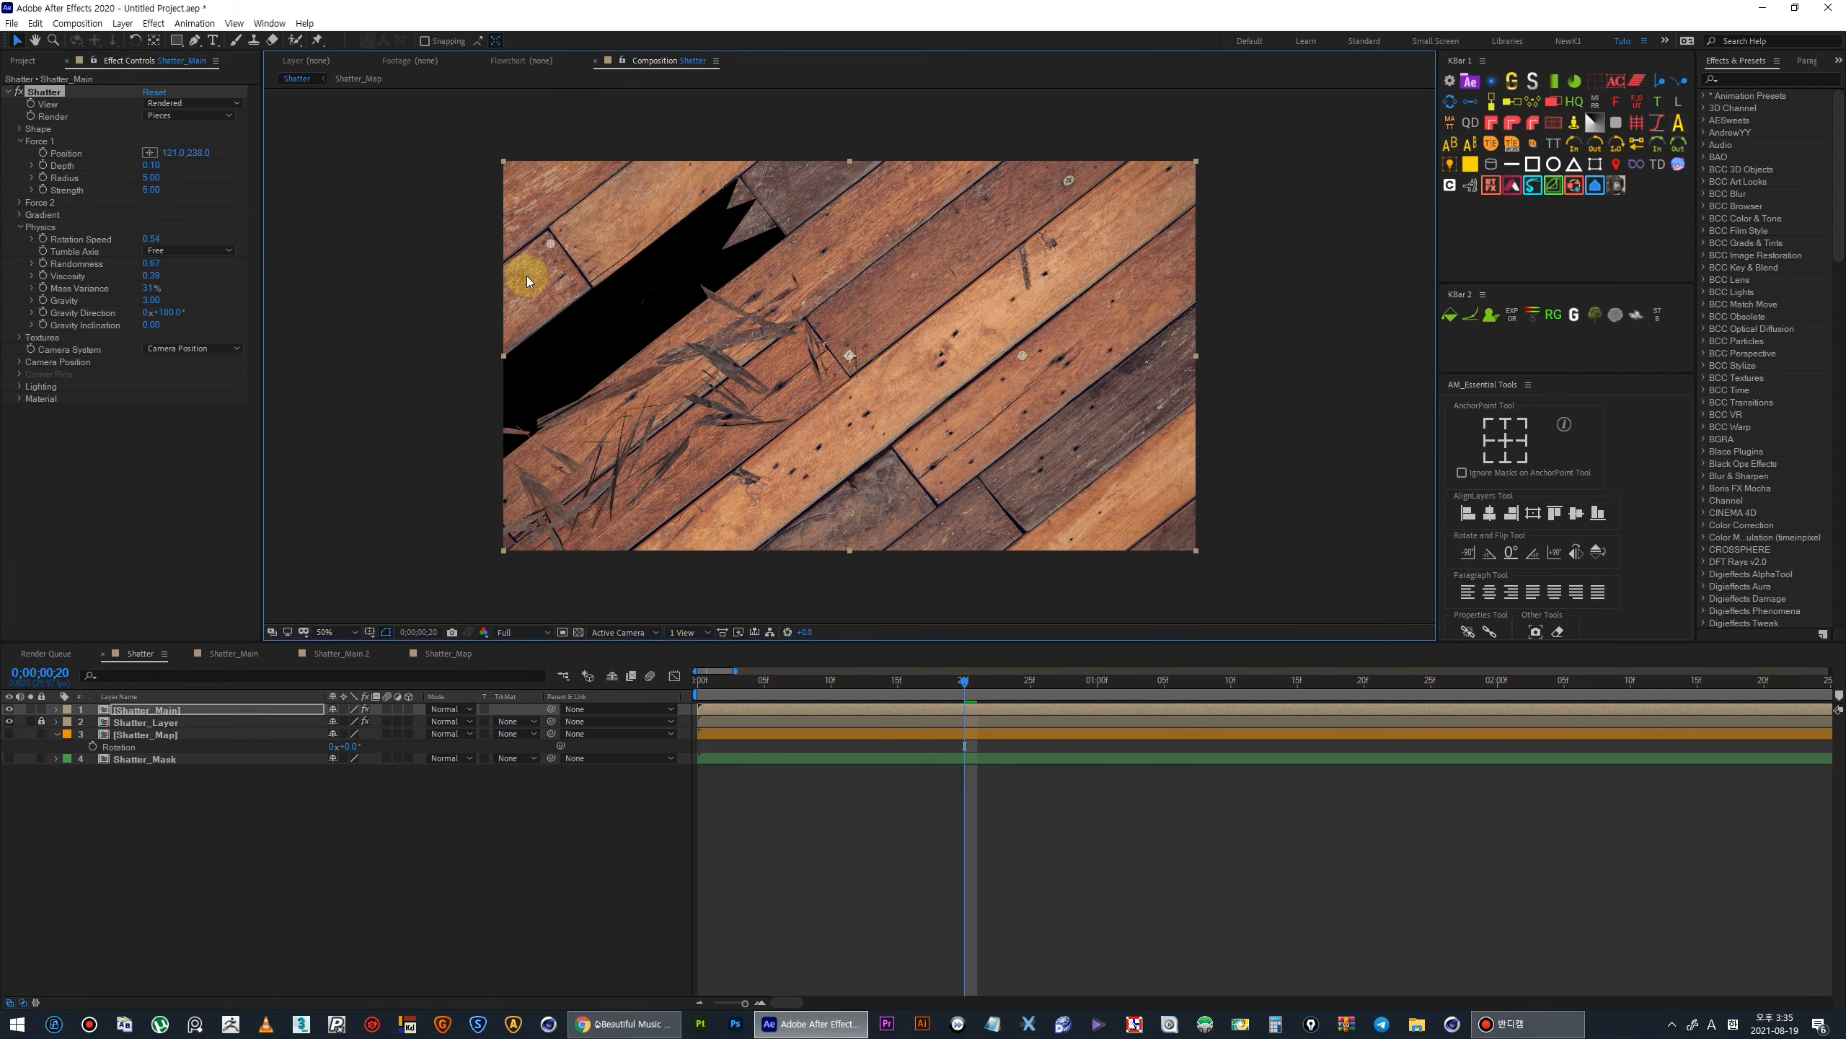
drag(527, 282, 547, 298)
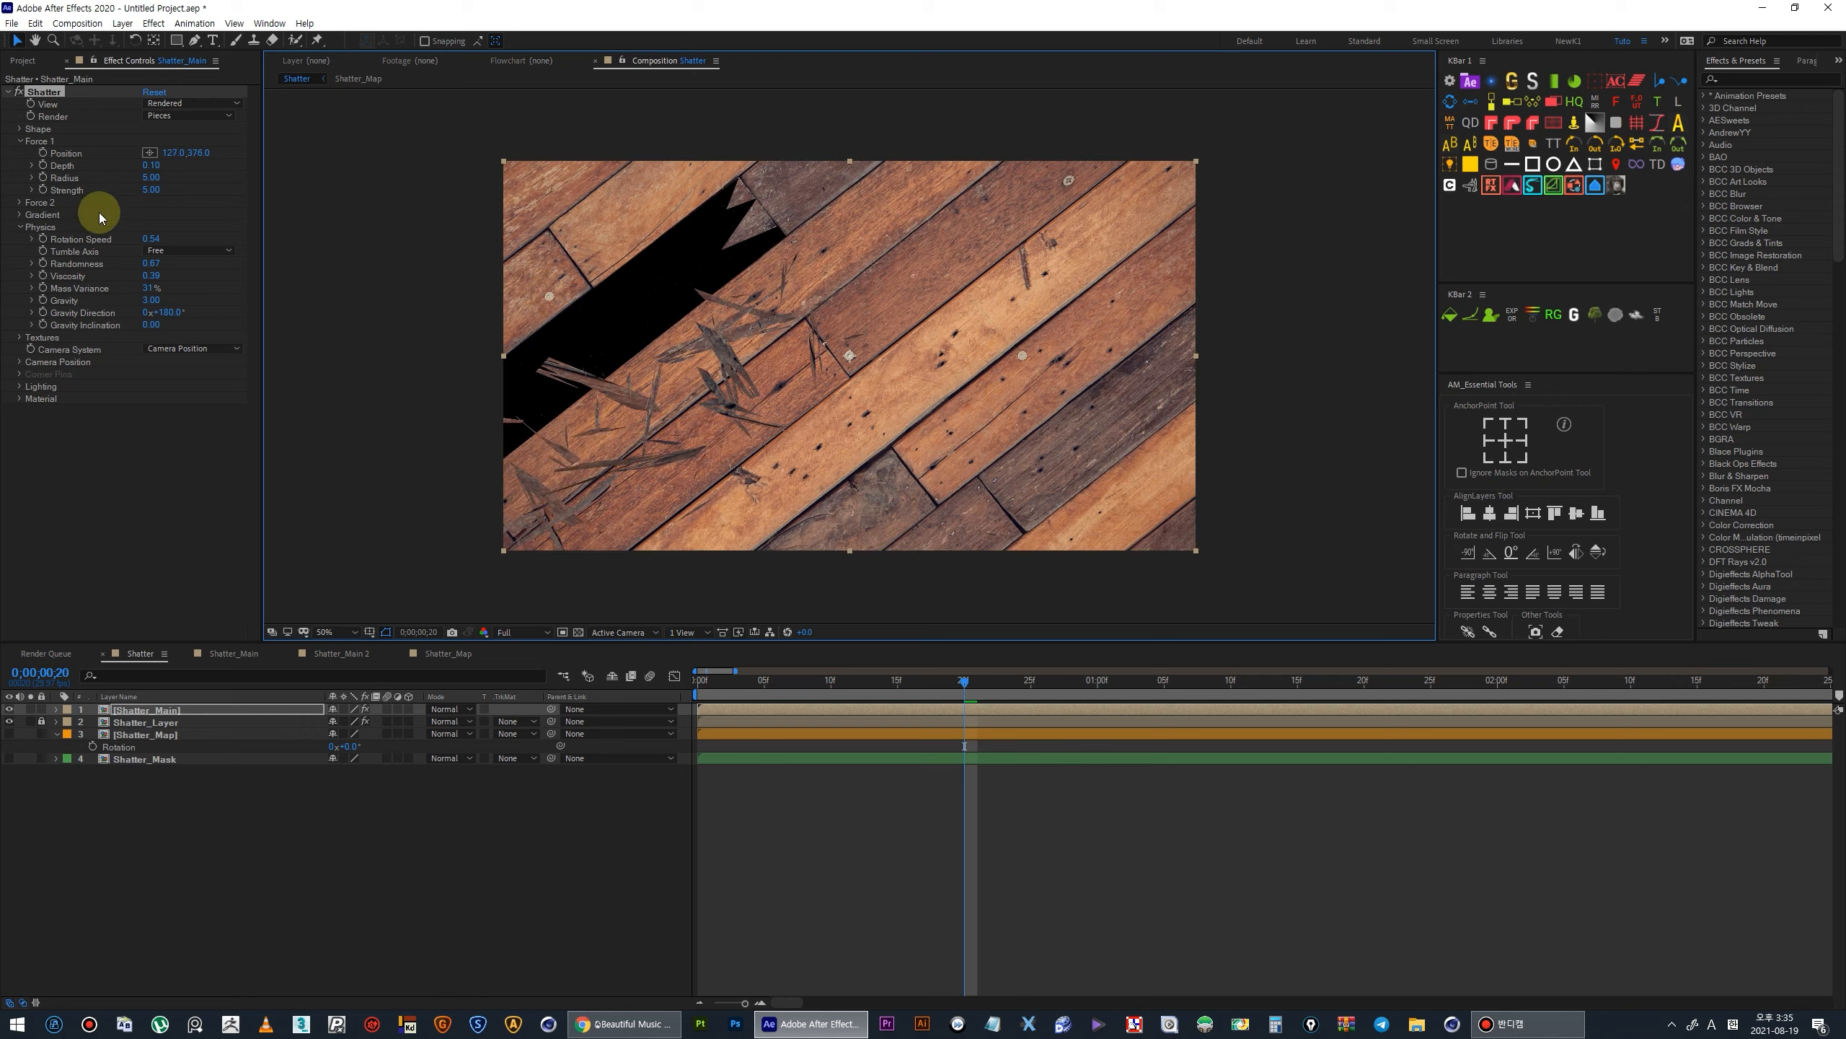
mouse_move(151, 189)
mouse_down()
mouse_move(165, 195)
mouse_move(131, 202)
mouse_up()
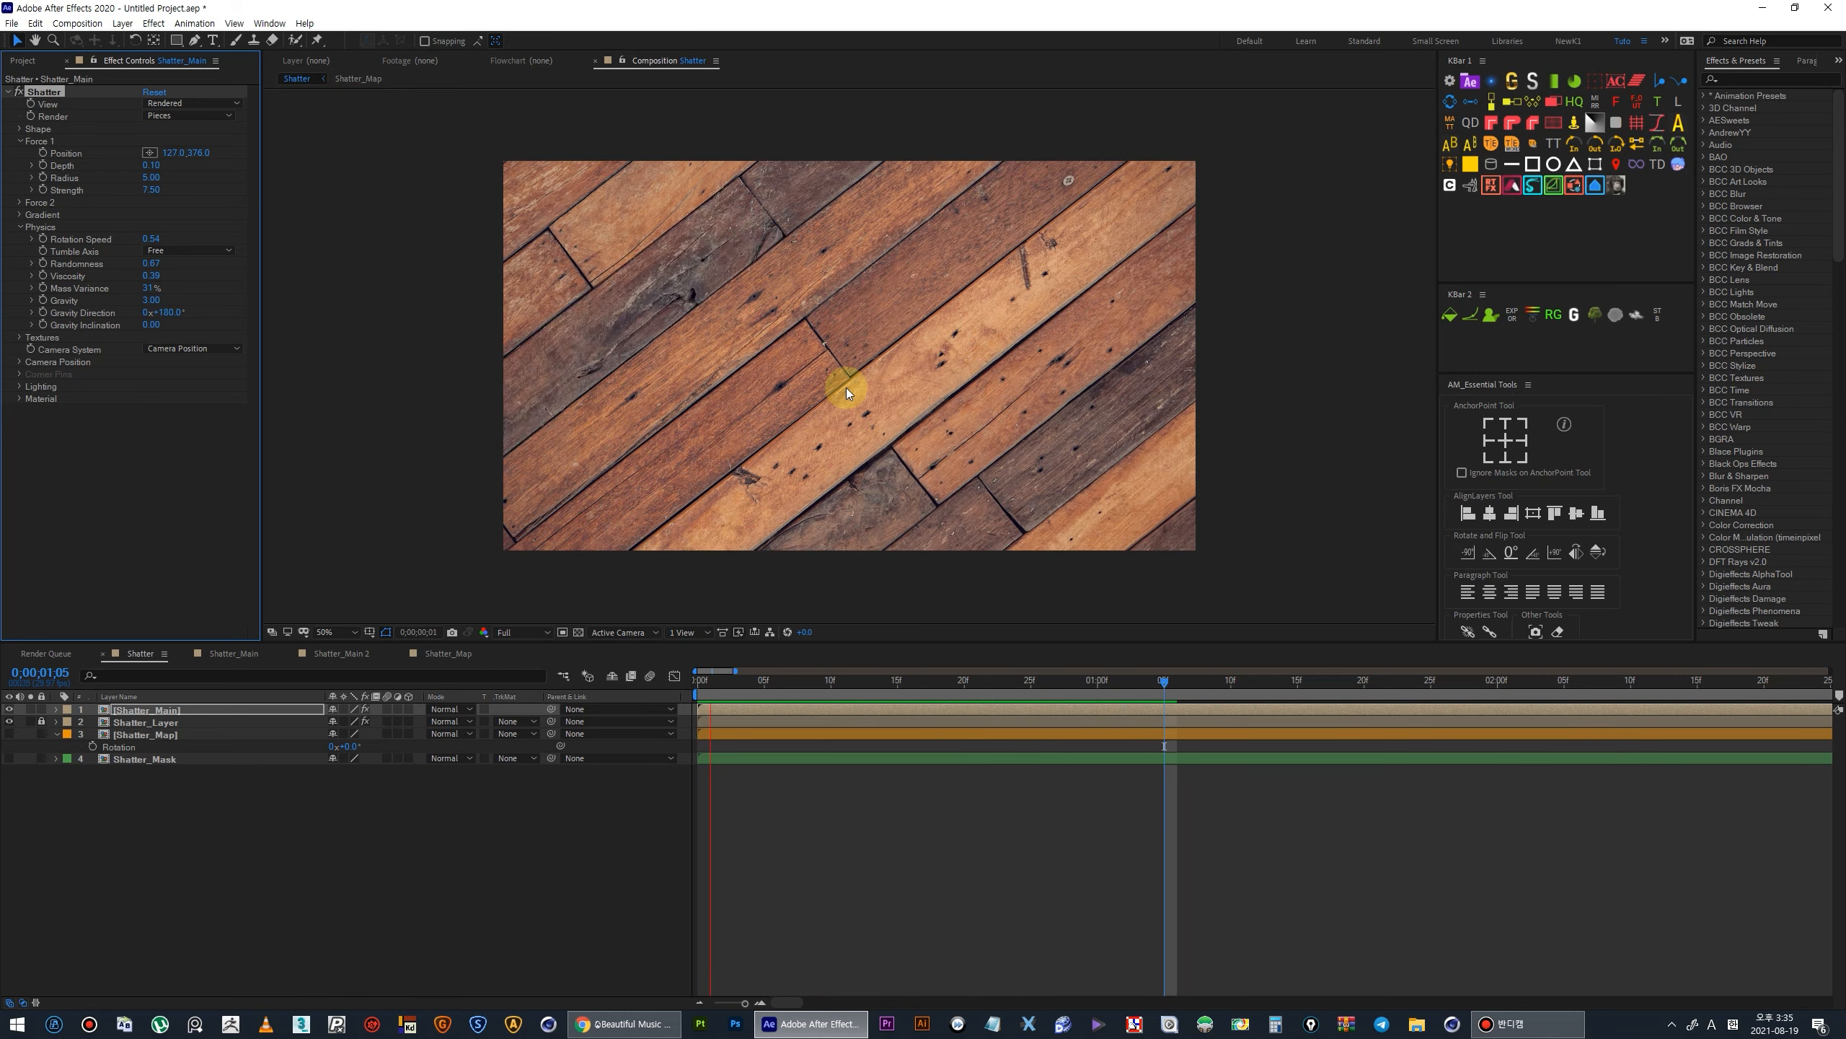
Play and scrub through the Shatter animation to check how the plank fragments move, stopping at frame 13.
key(space)
drag(707, 680, 972, 709)
key(comma)
click(707, 680)
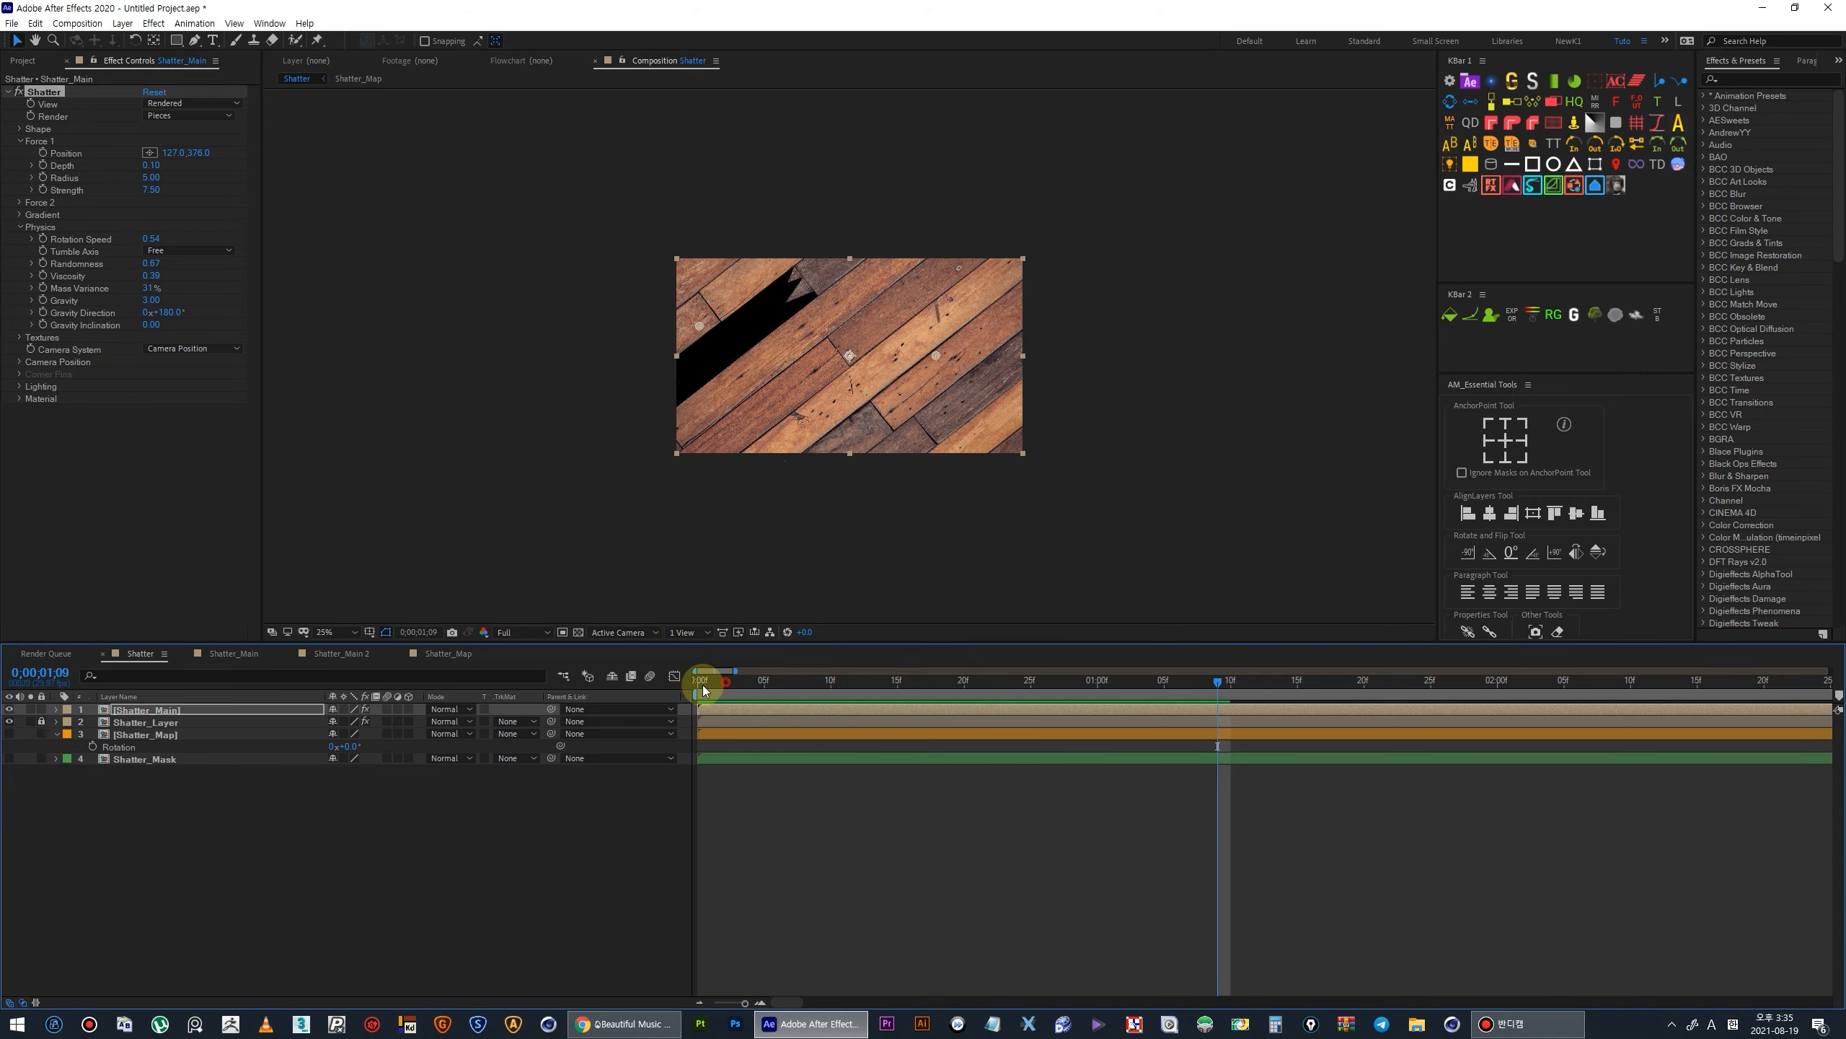
key(space)
scroll(689, 373, up, 1)
key(space)
drag(722, 684, 871, 690)
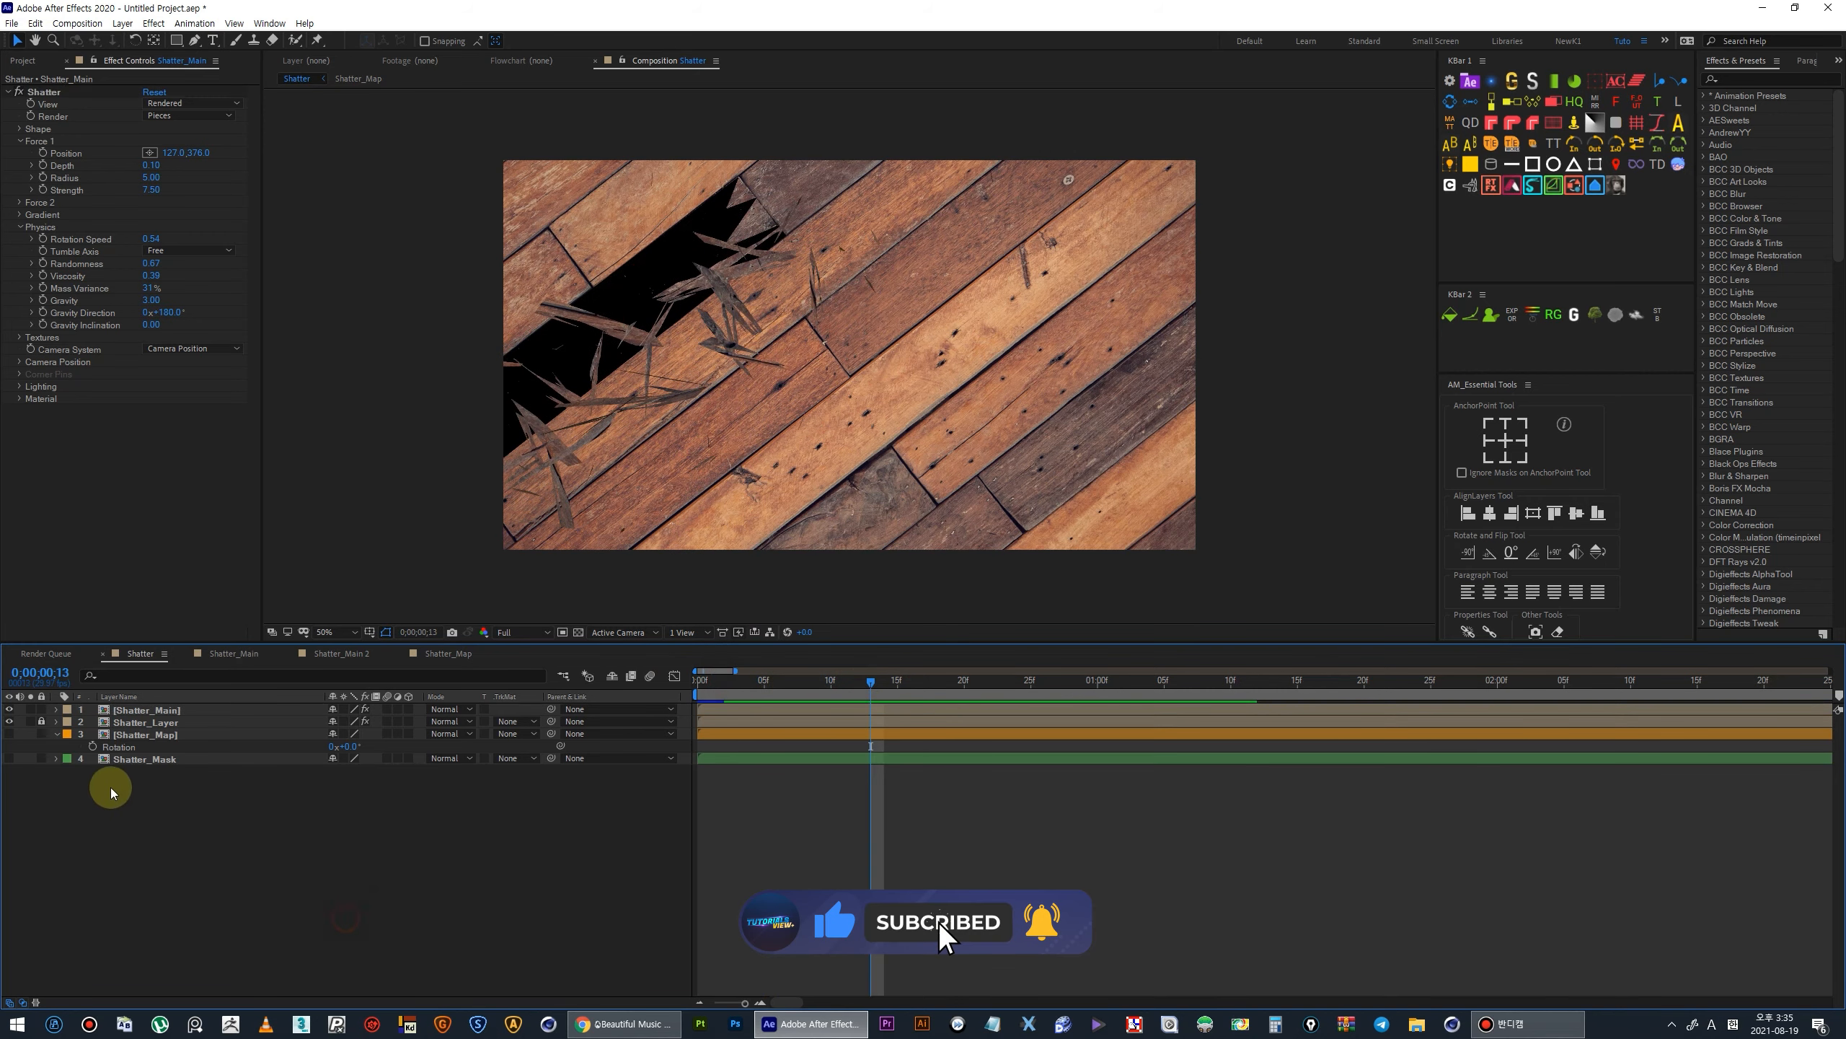
Open a second composition viewer and fit the image to the available space in both viewers.
click(234, 23)
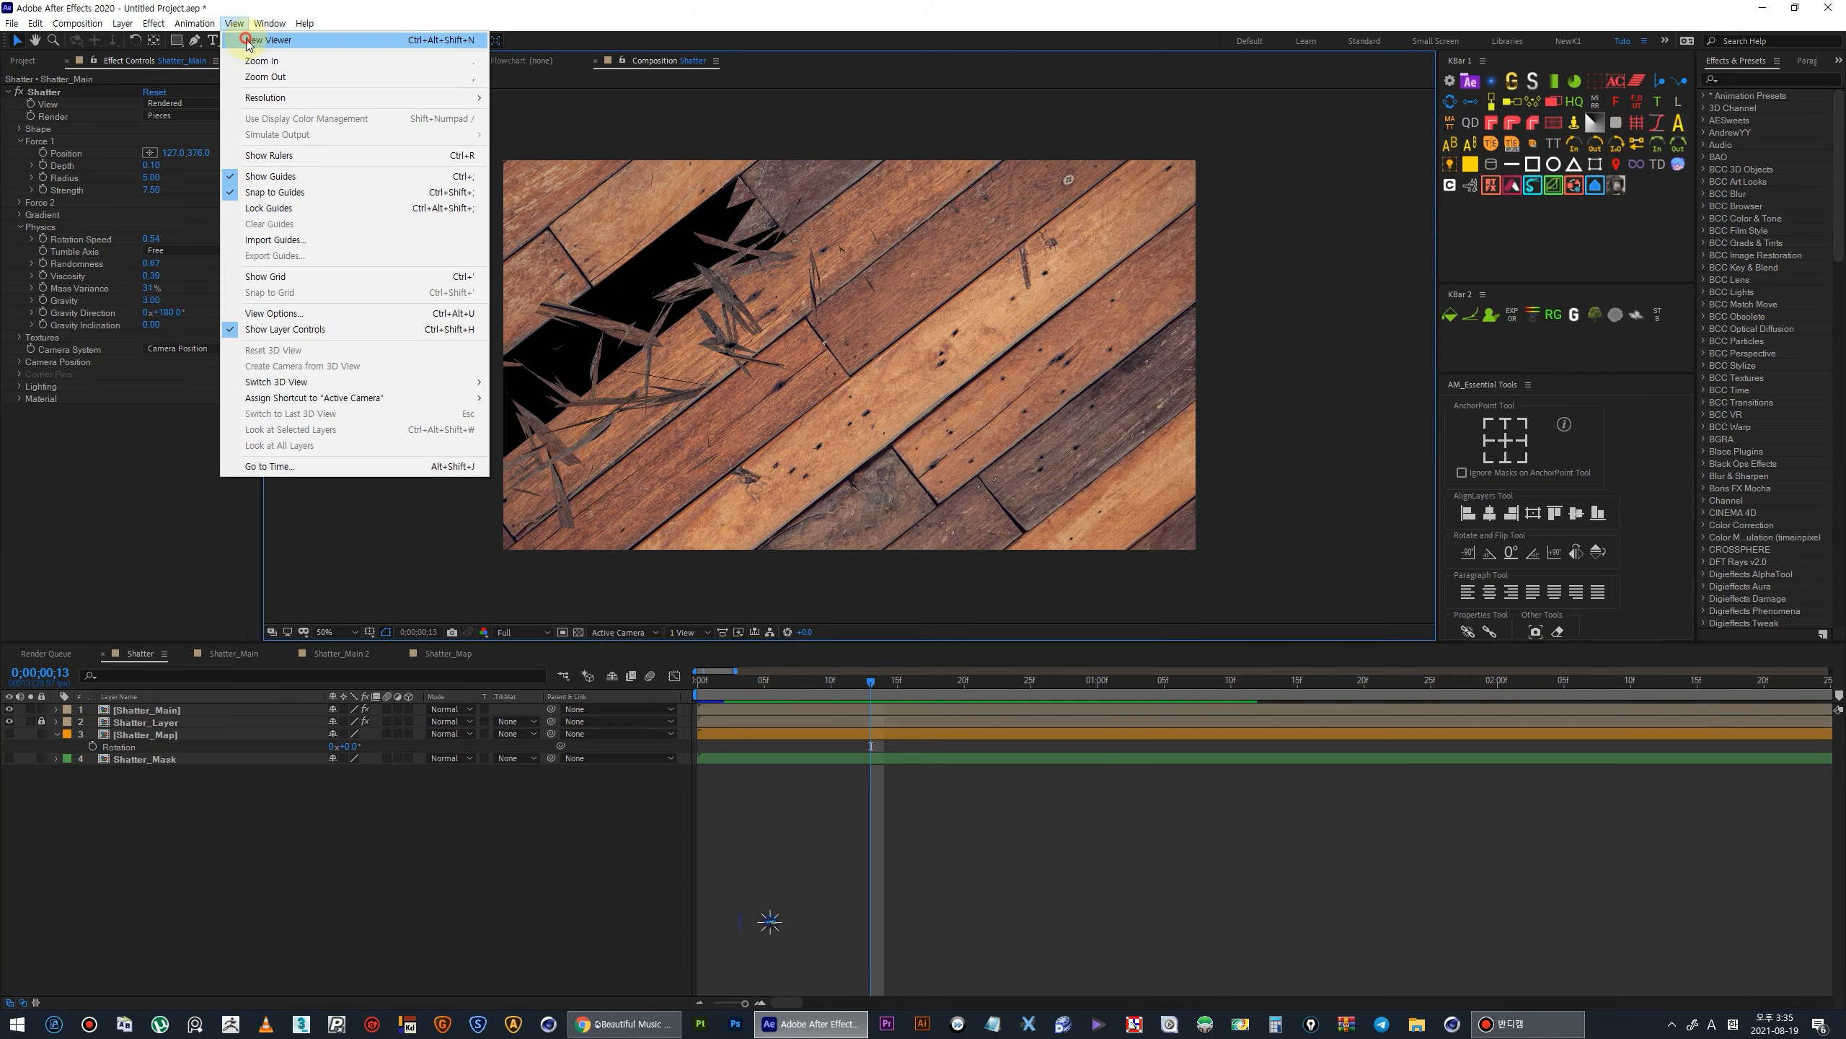
click(251, 34)
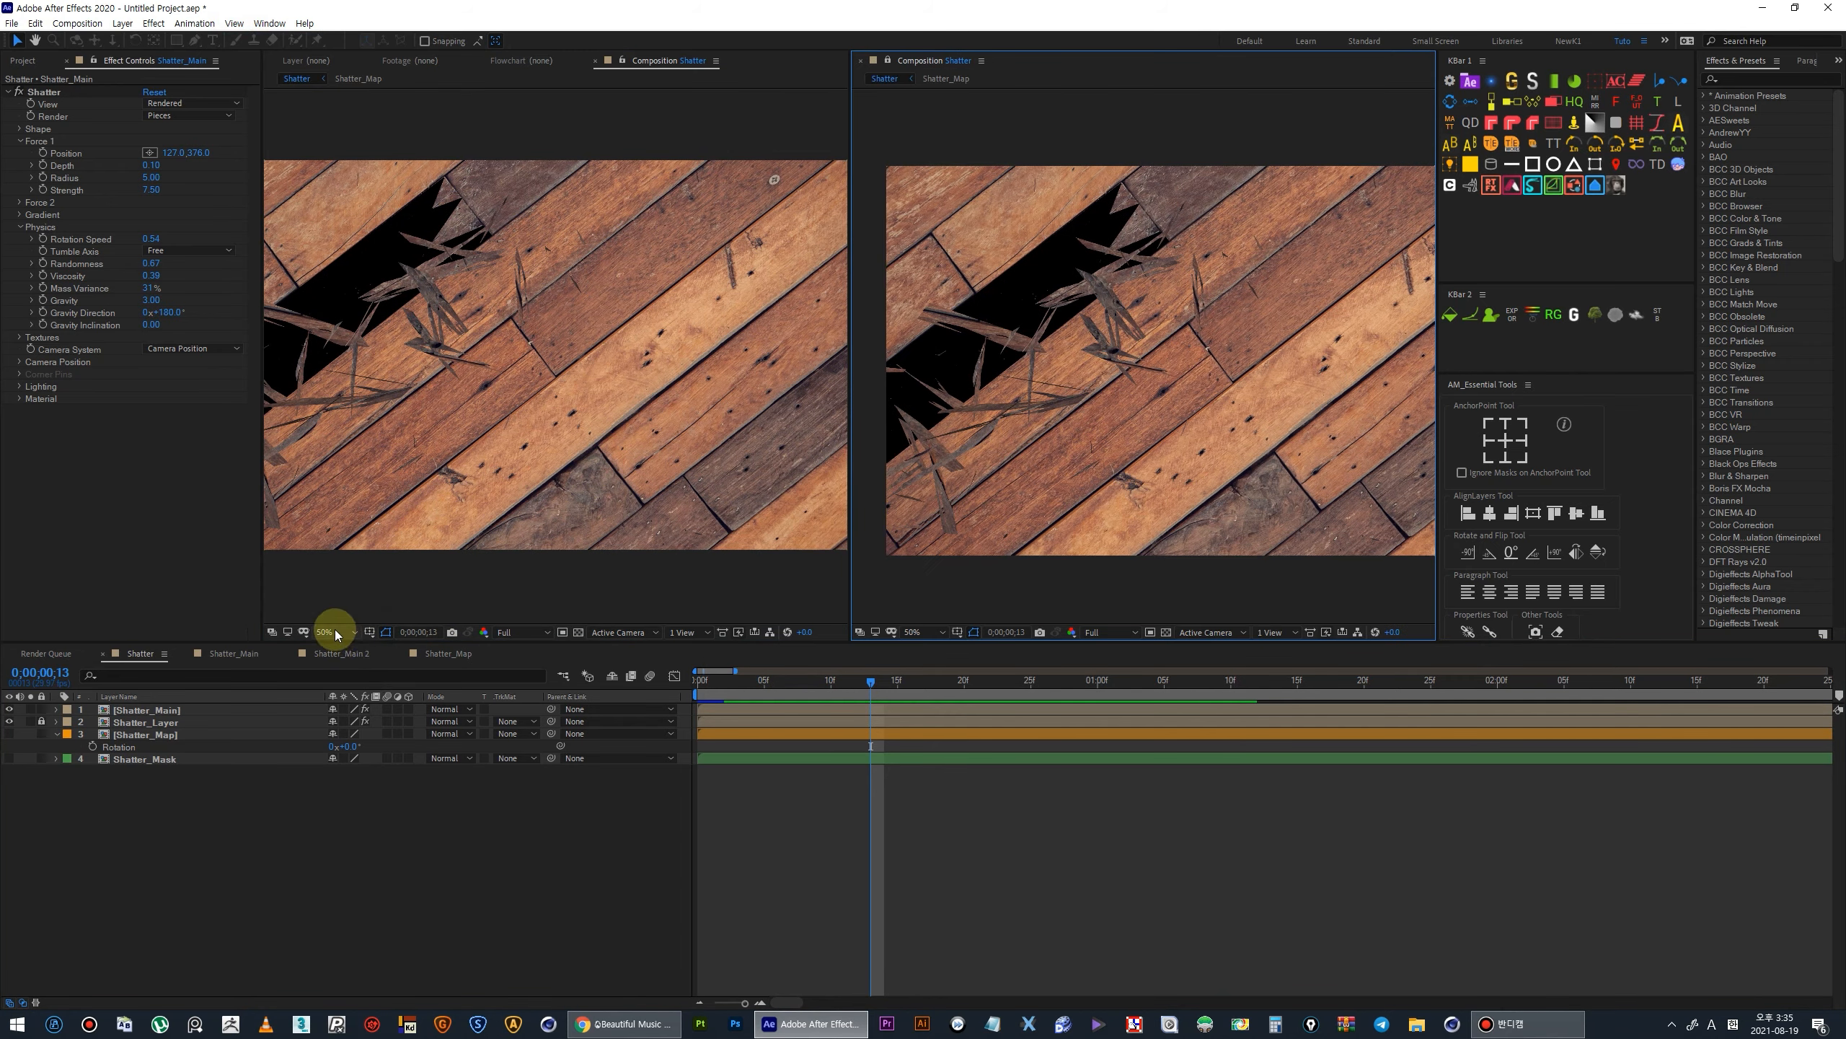
click(336, 632)
click(342, 669)
click(920, 632)
click(927, 670)
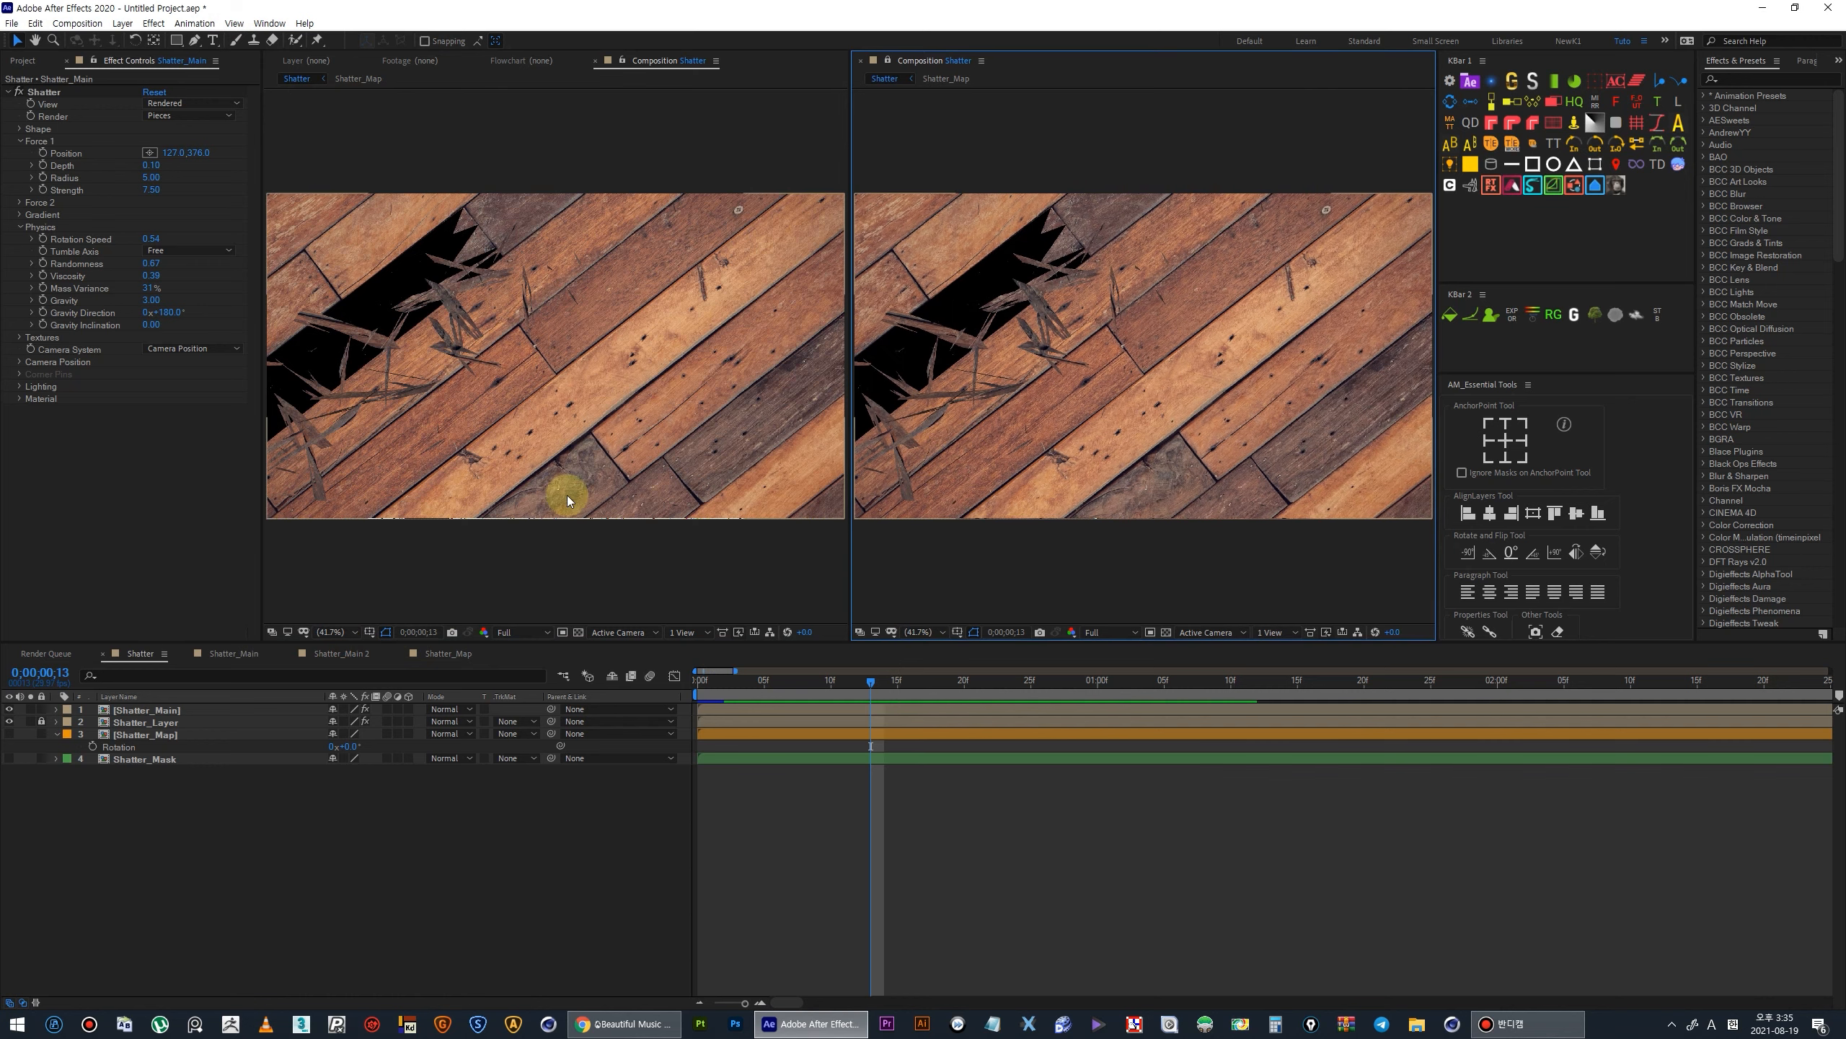
Open the Shatter_Mask composition and draw a second jagged Pen shape over the upper-right plank on the mask layer.
double_click(146, 760)
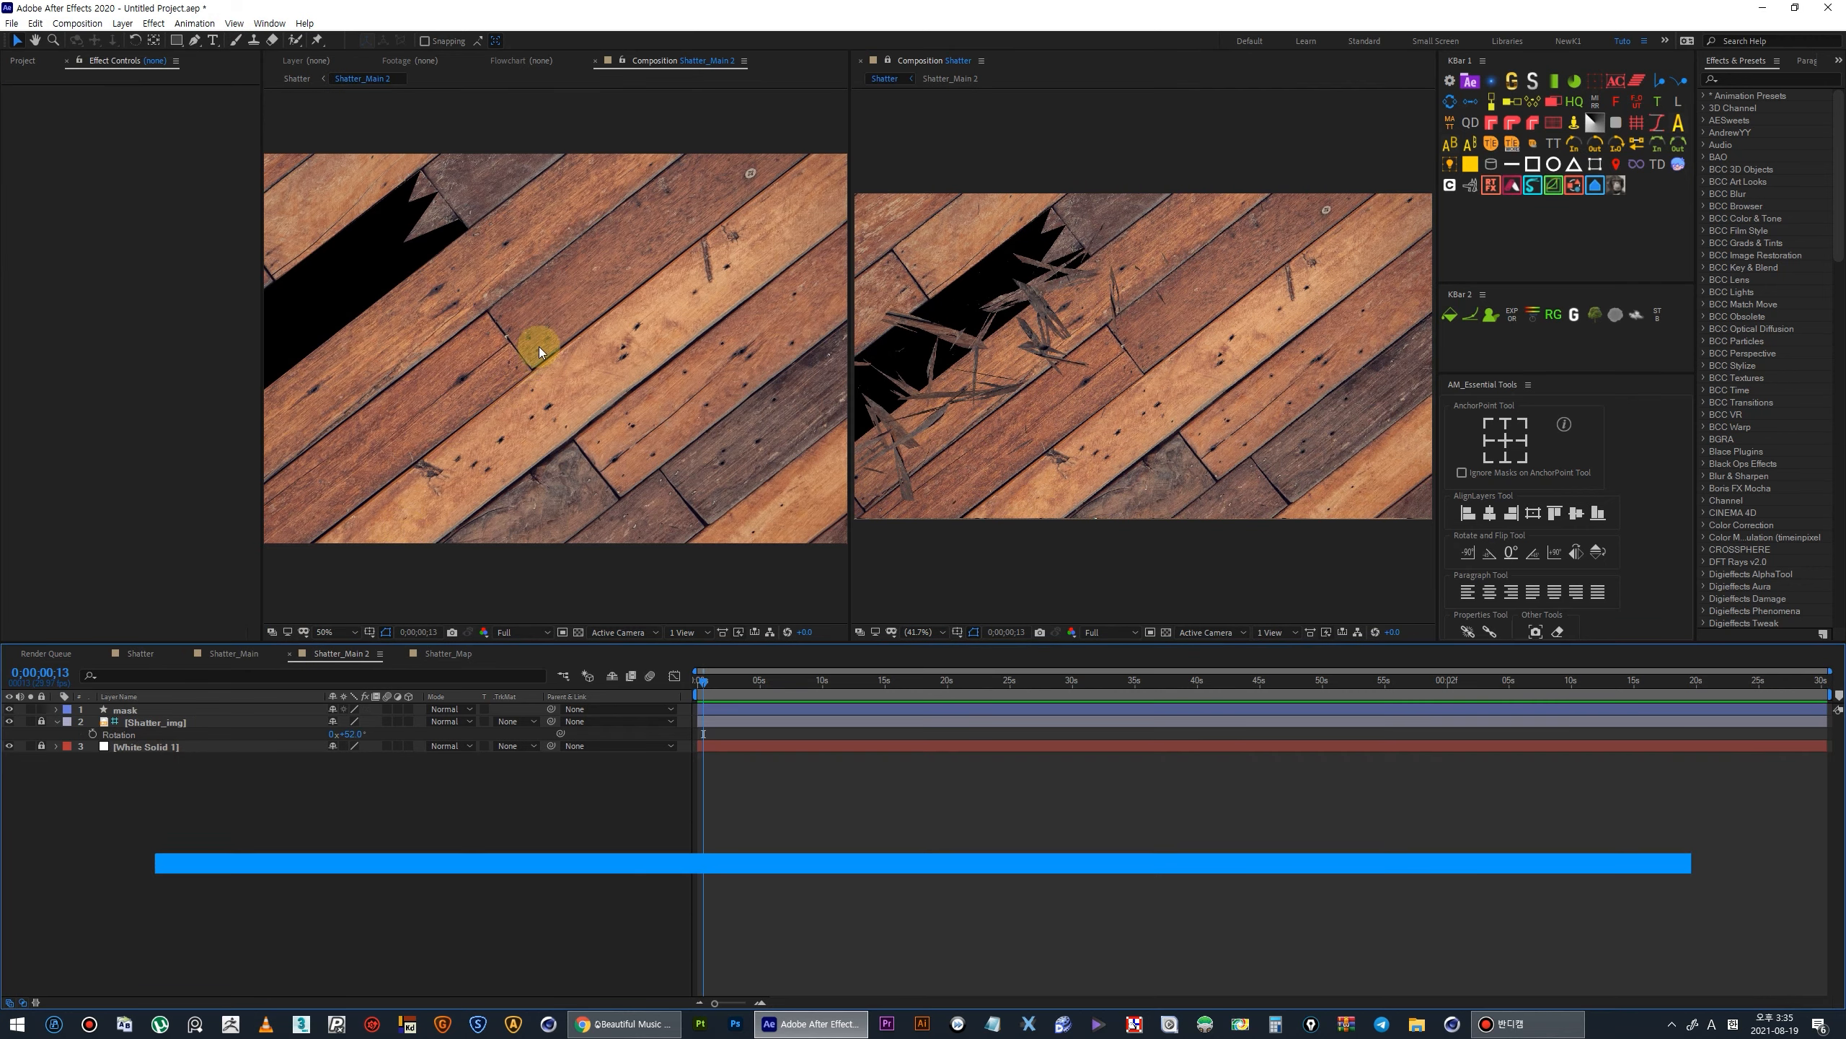
click(125, 711)
scroll(556, 373, down, 2)
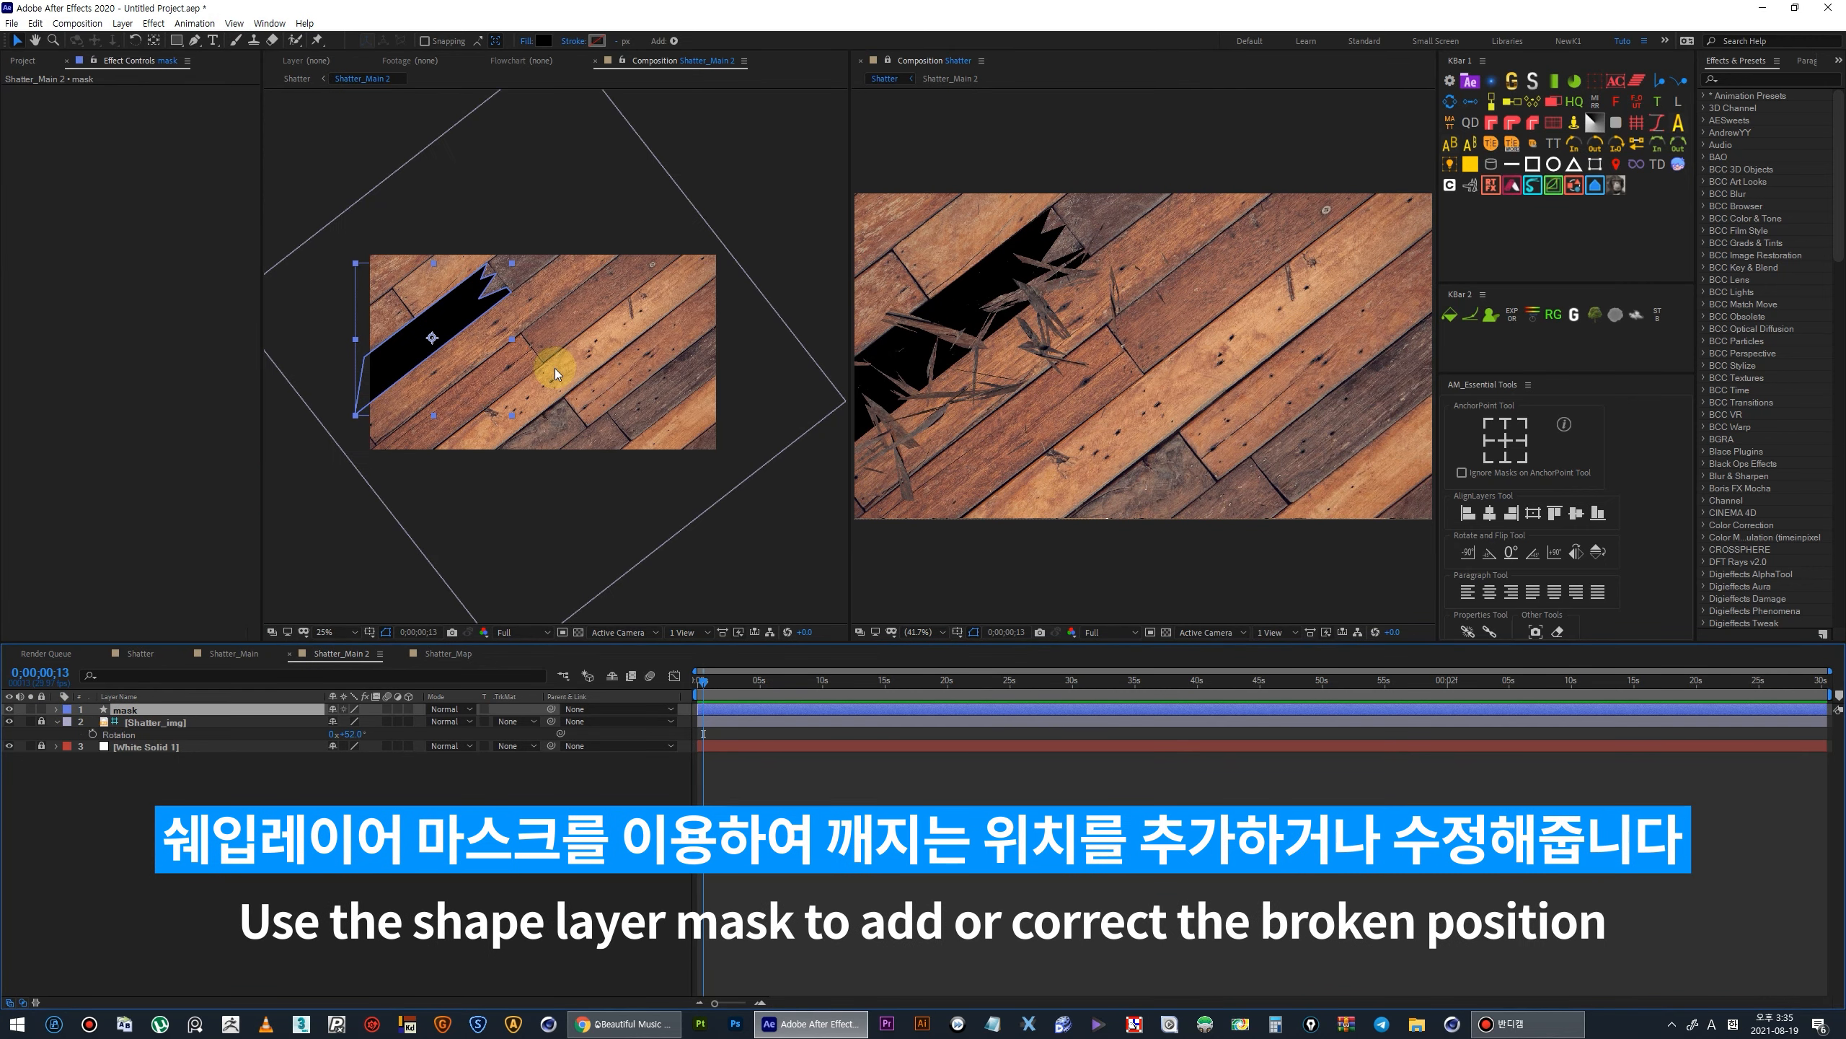
click(194, 41)
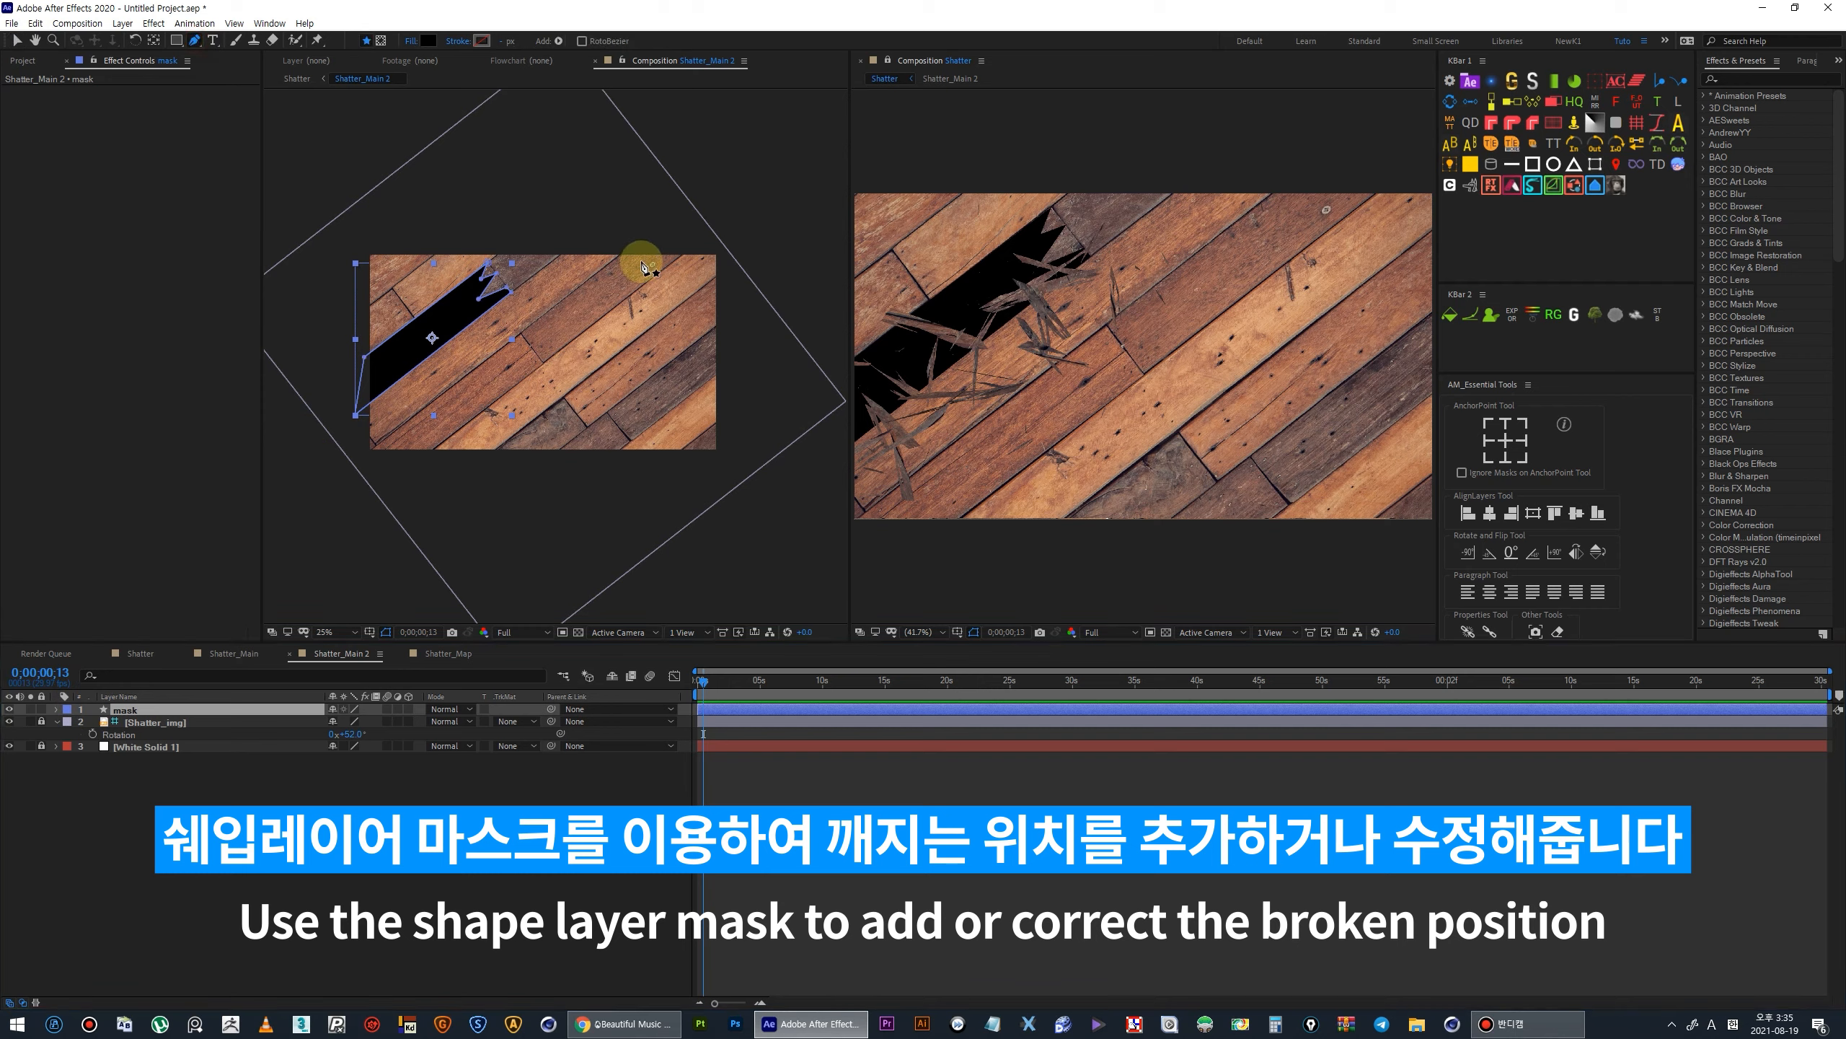
click(646, 241)
click(524, 334)
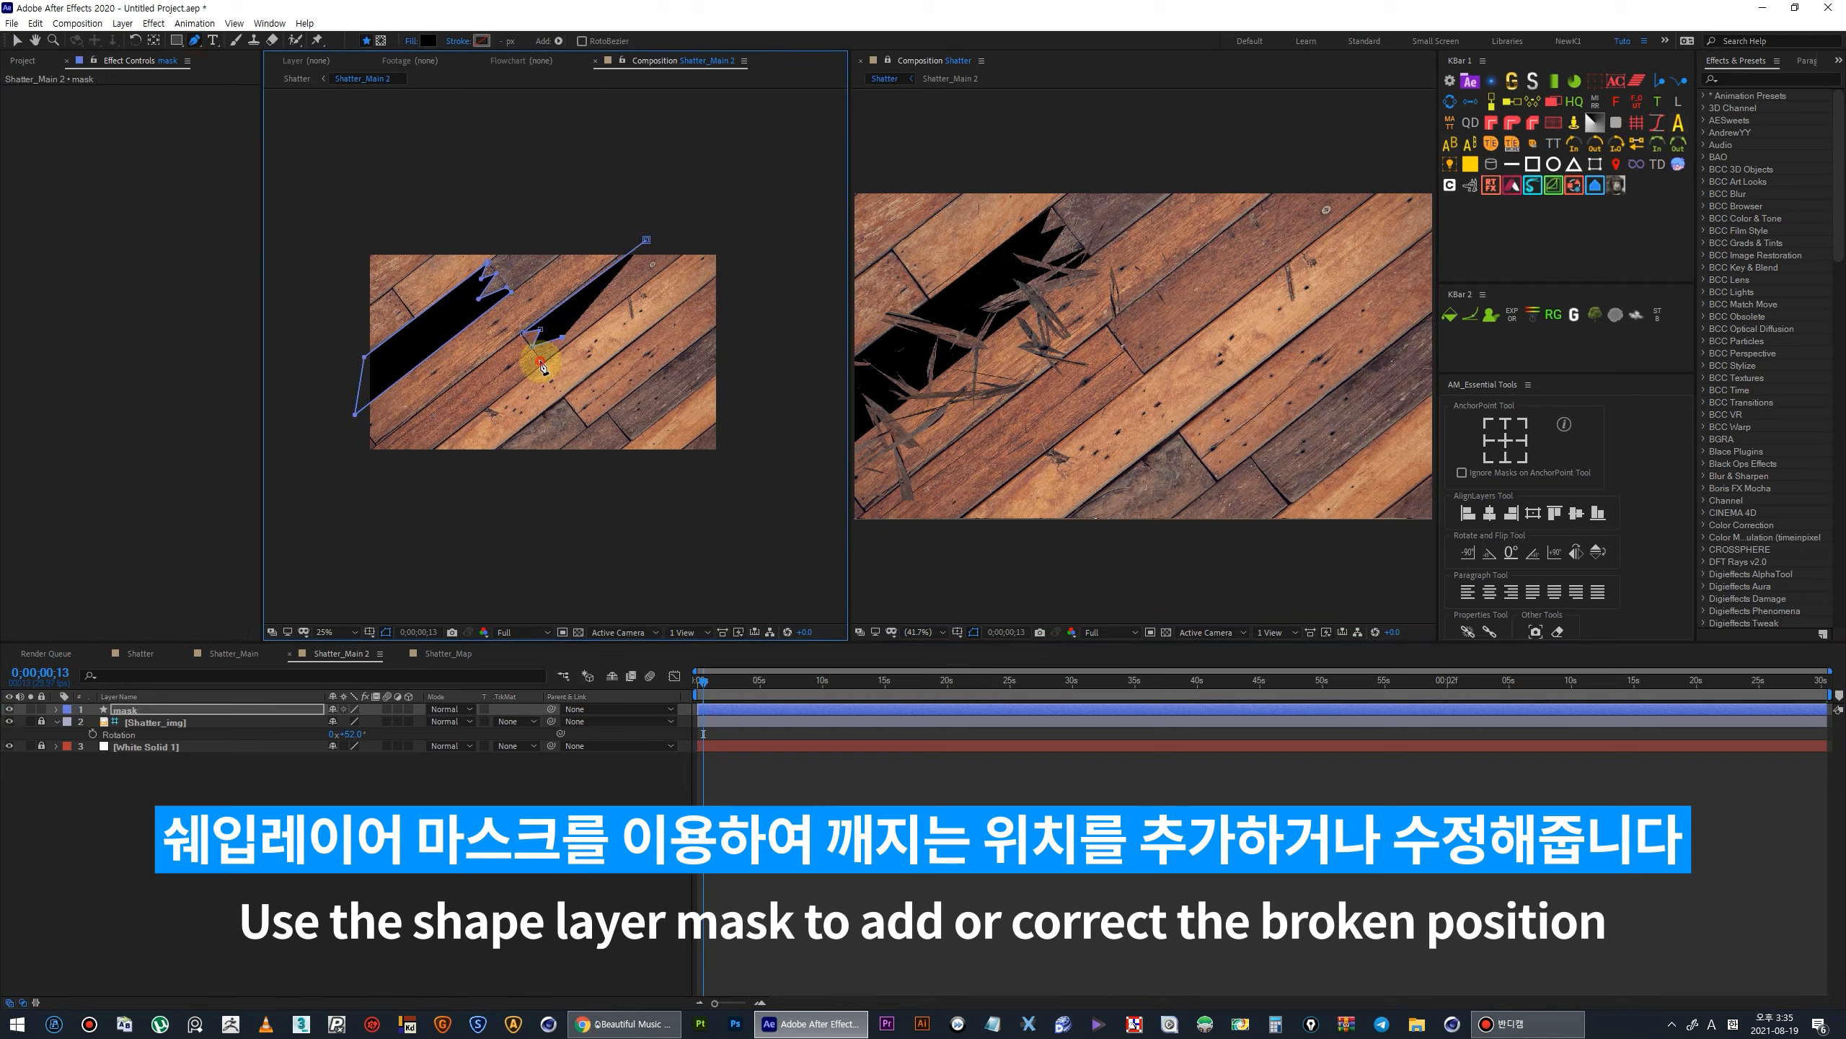
click(687, 251)
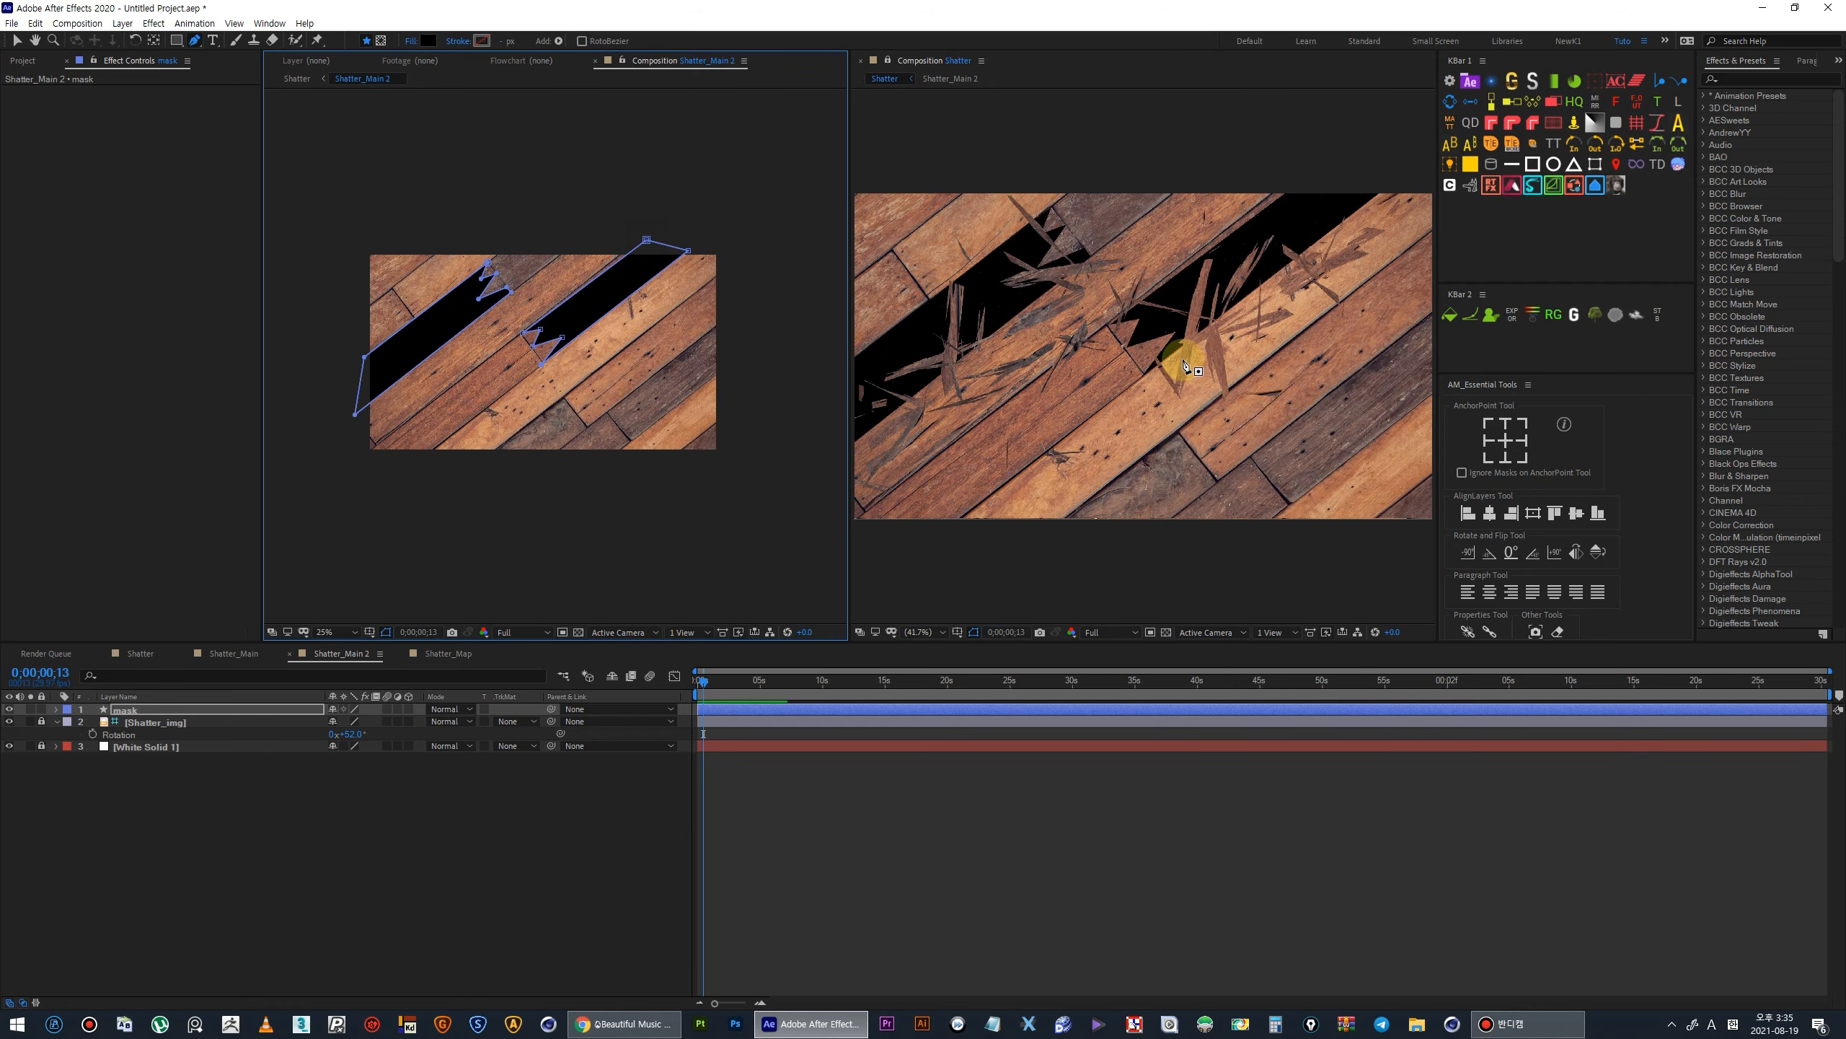
Adjust the new mask shape's upper and jagged-end points to fit the plank, and show the transparency grid in the Shatter viewer.
scroll(631, 273, up, 2)
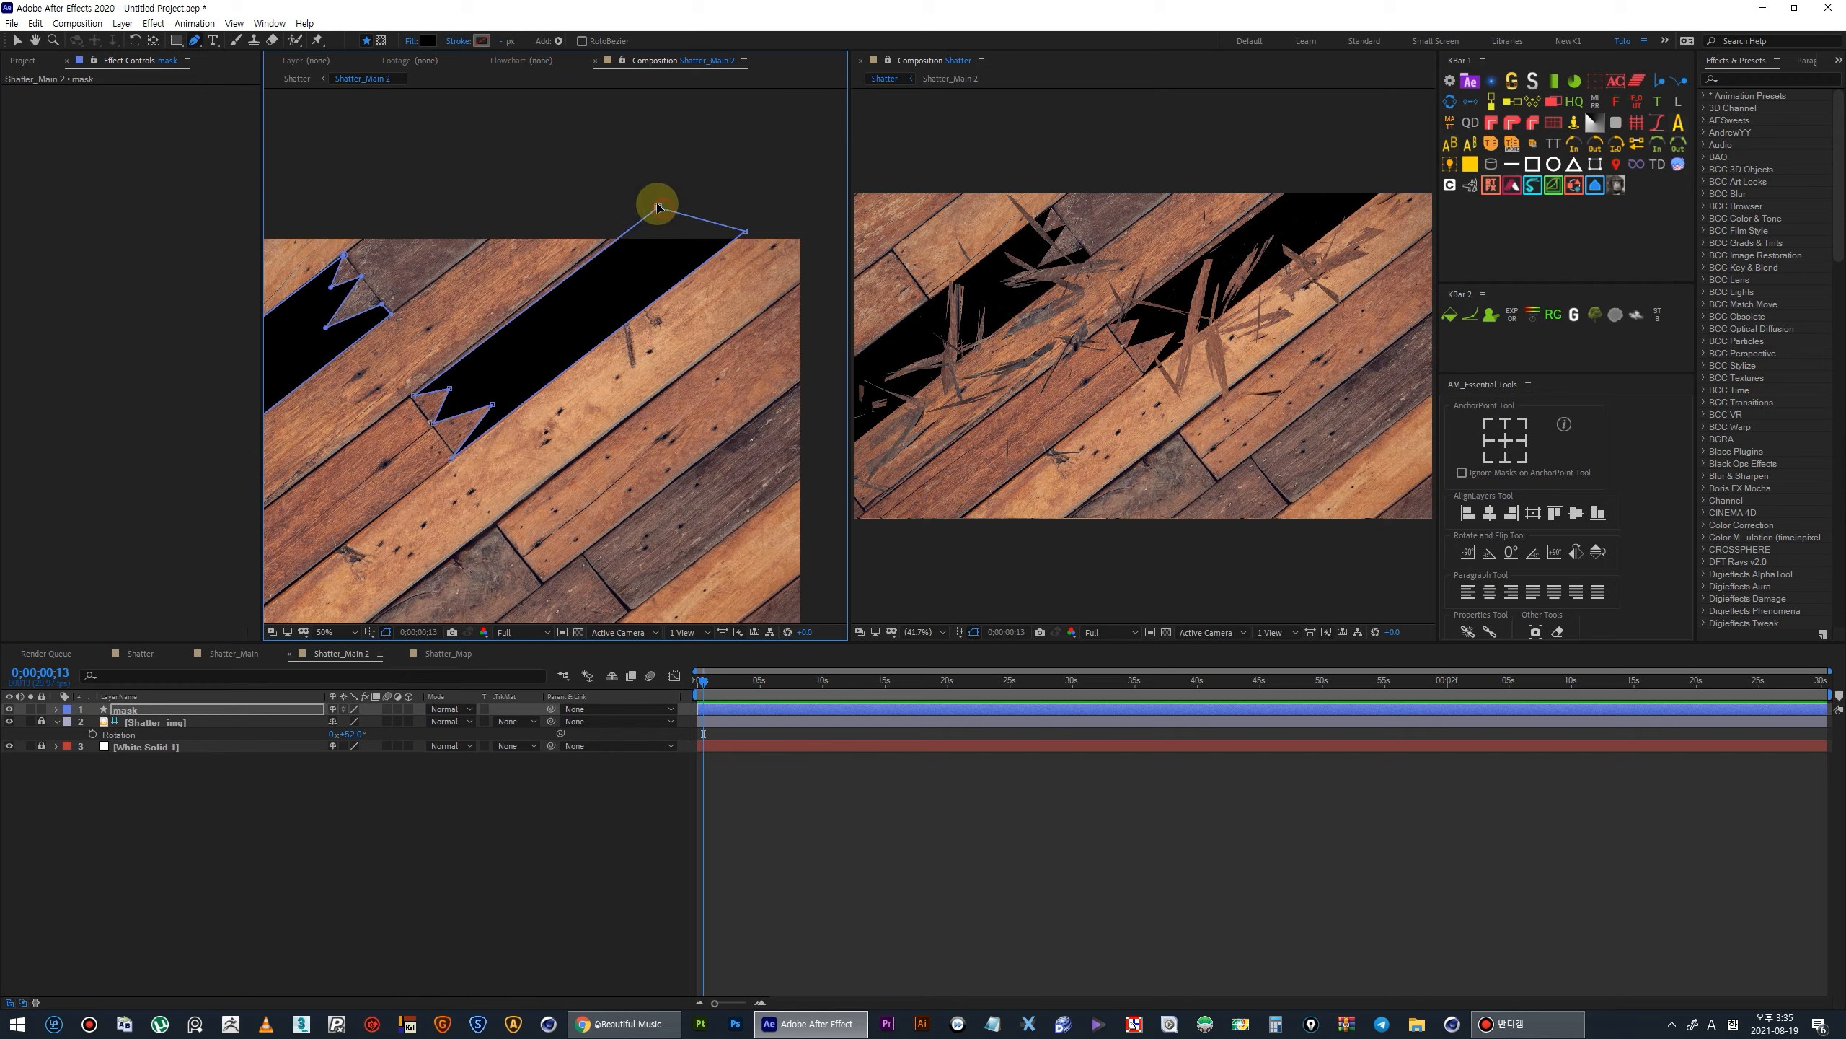
drag(657, 207, 598, 259)
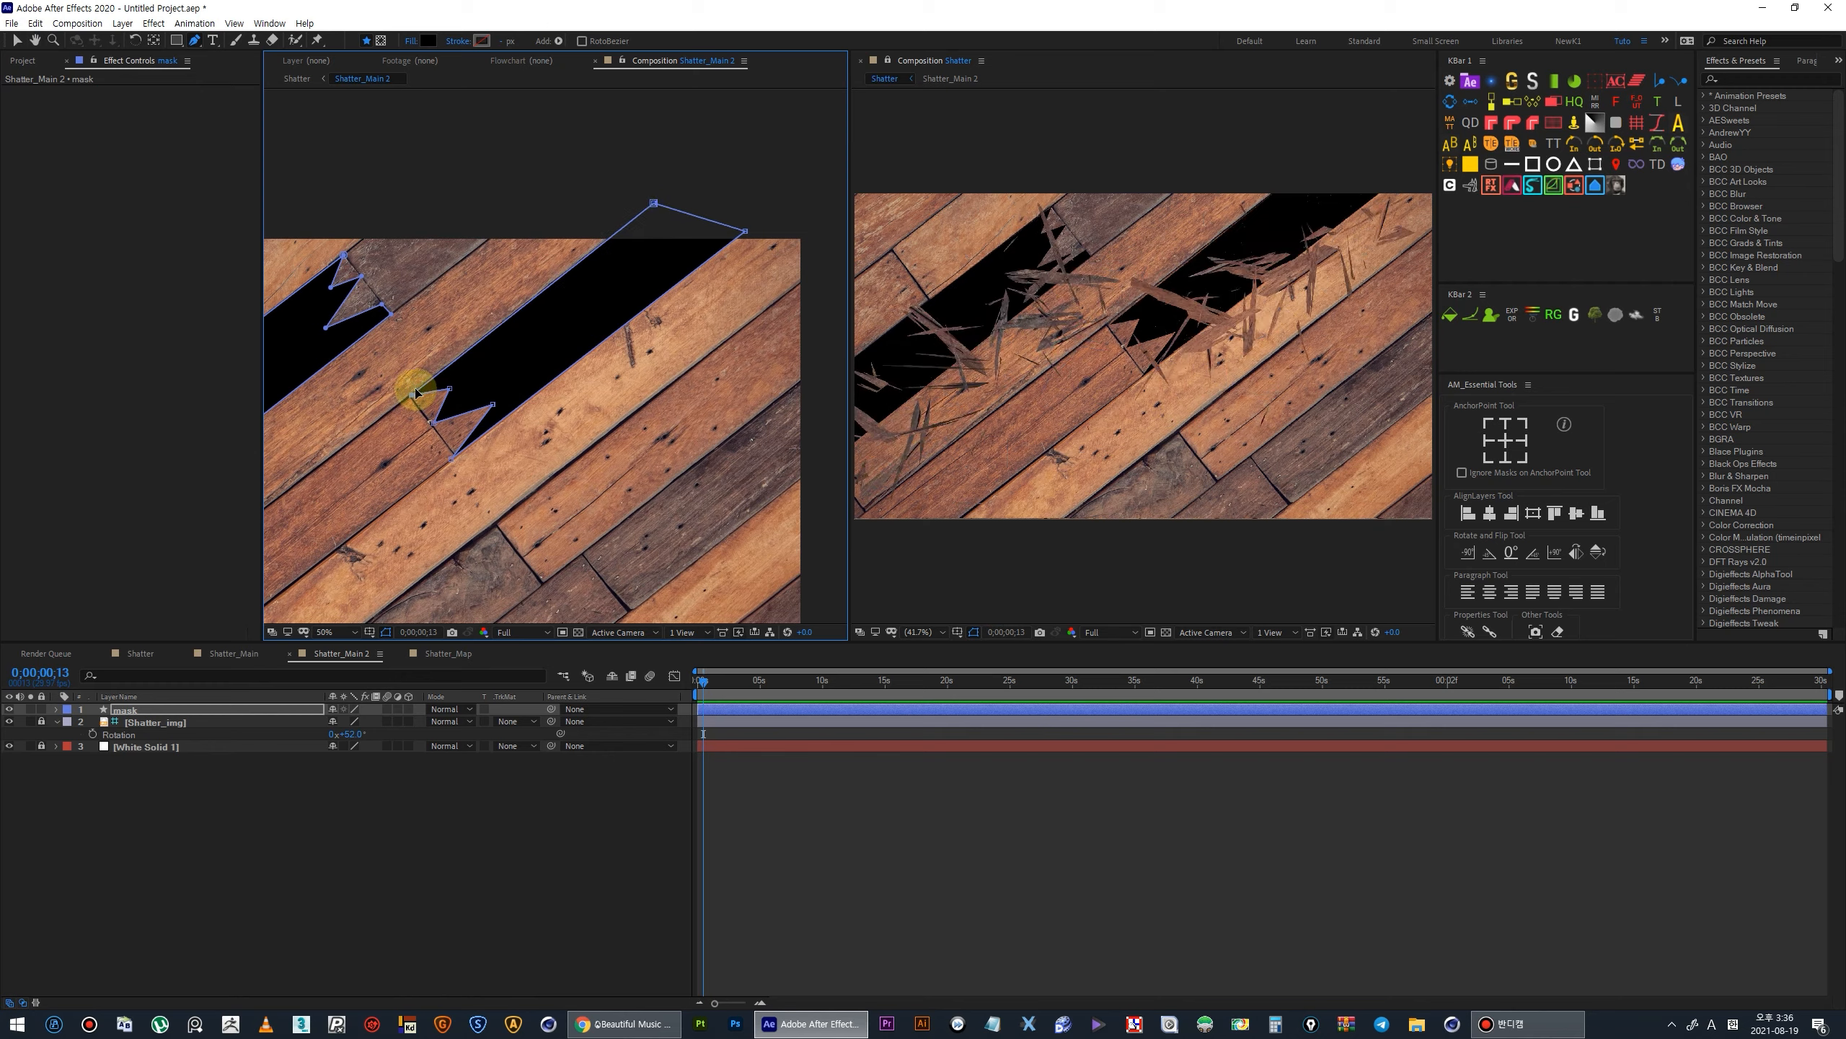
drag(451, 394, 455, 460)
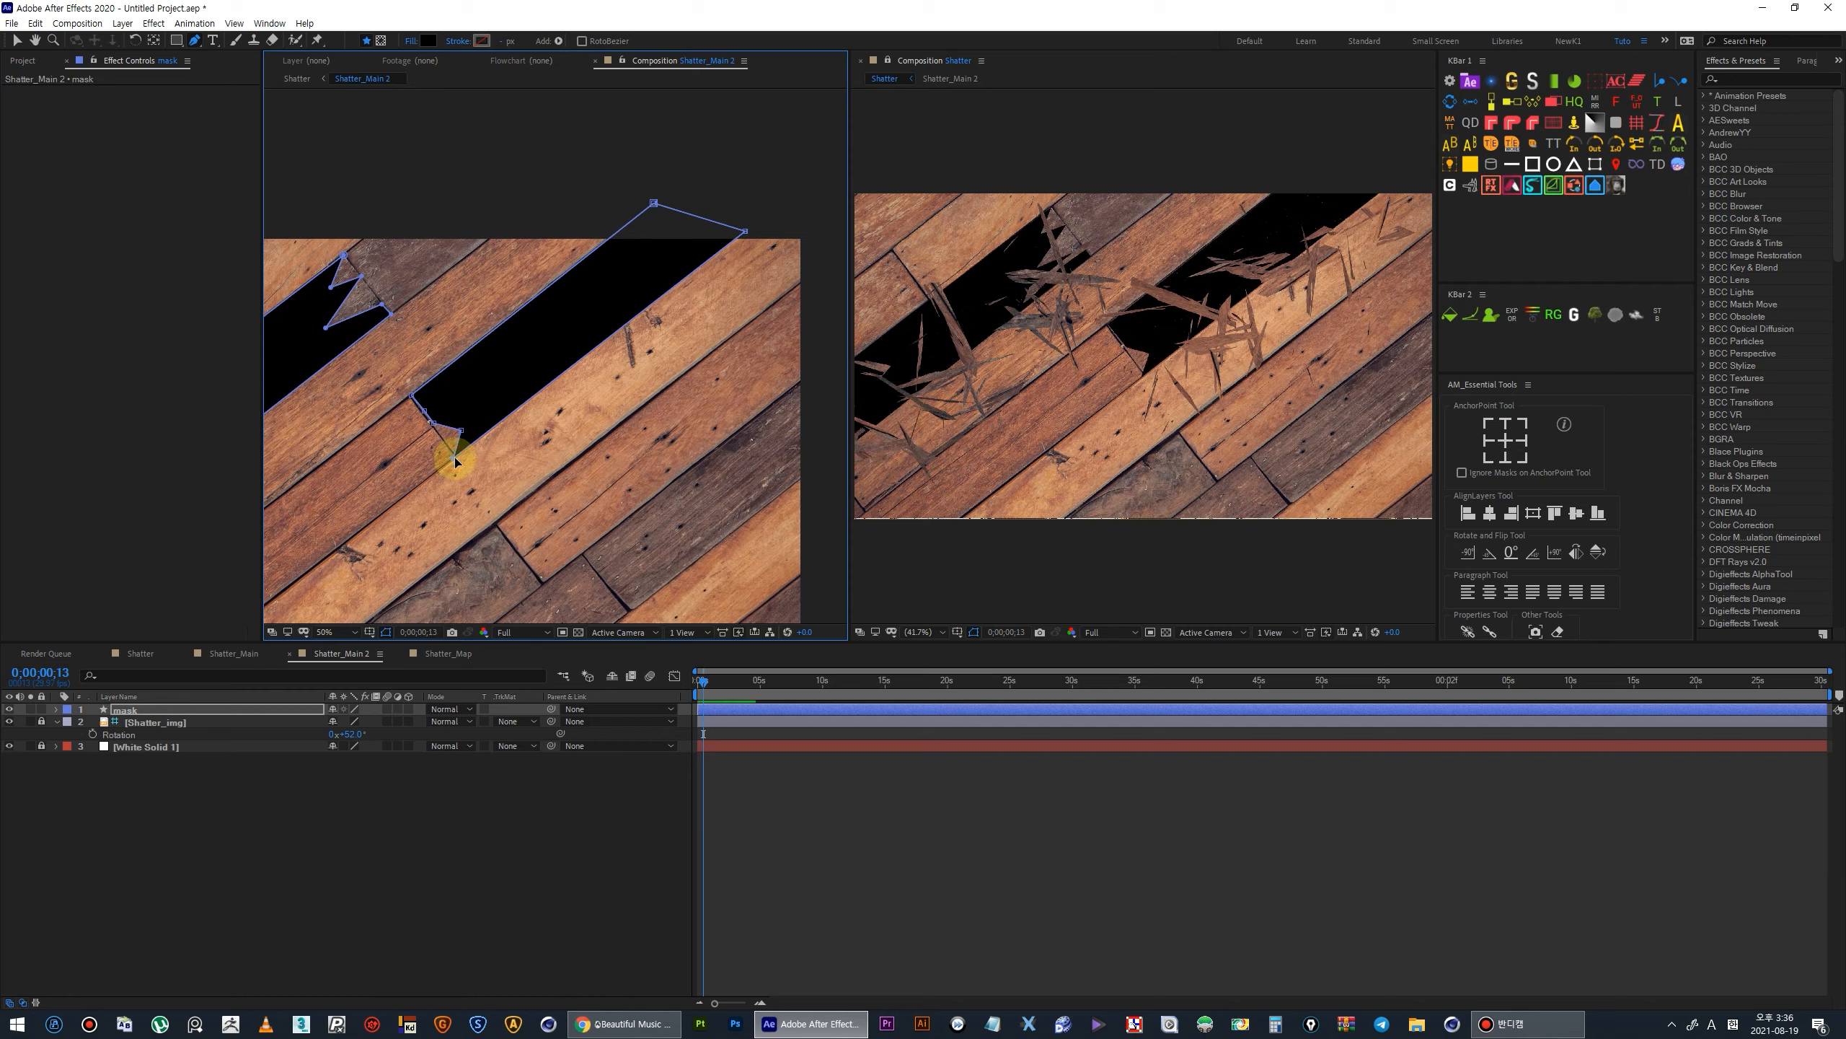
click(1167, 631)
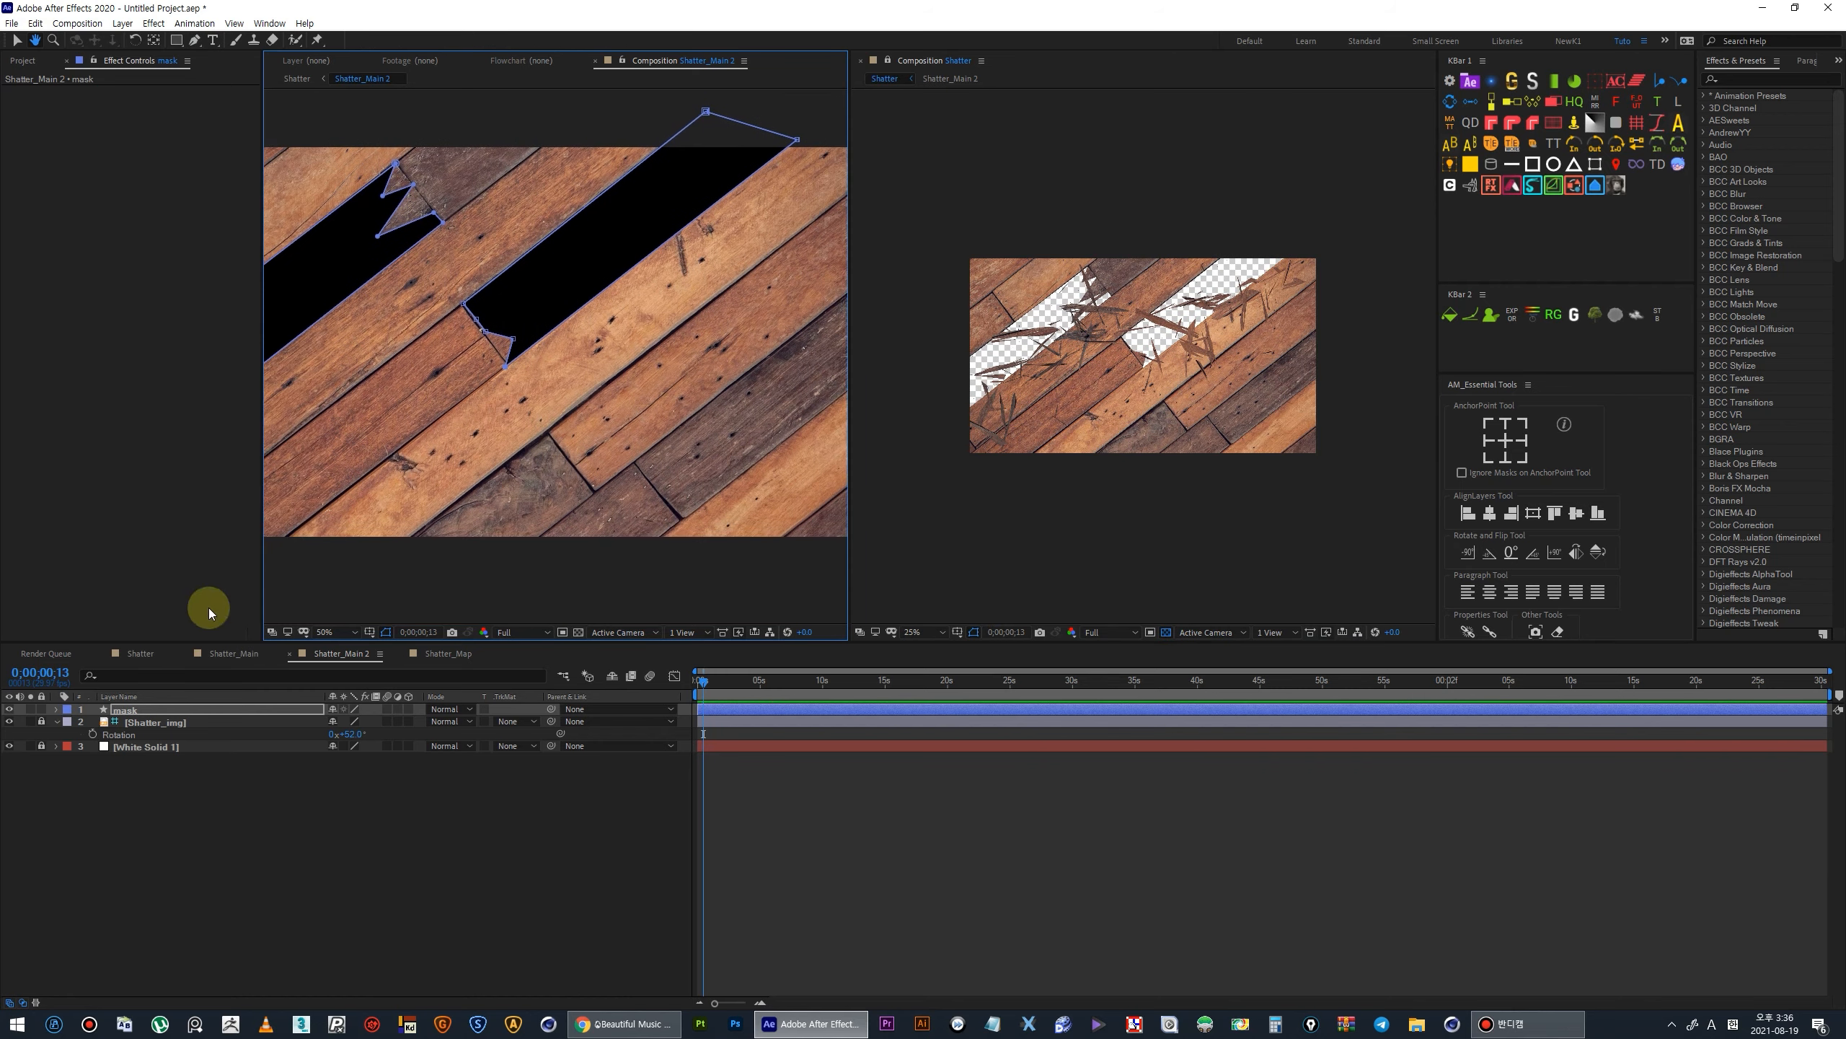
Apply the Turbulent Displace distortion effect to the mask shape layer in the mask composition.
right_click(157, 709)
mouse_move(240, 508)
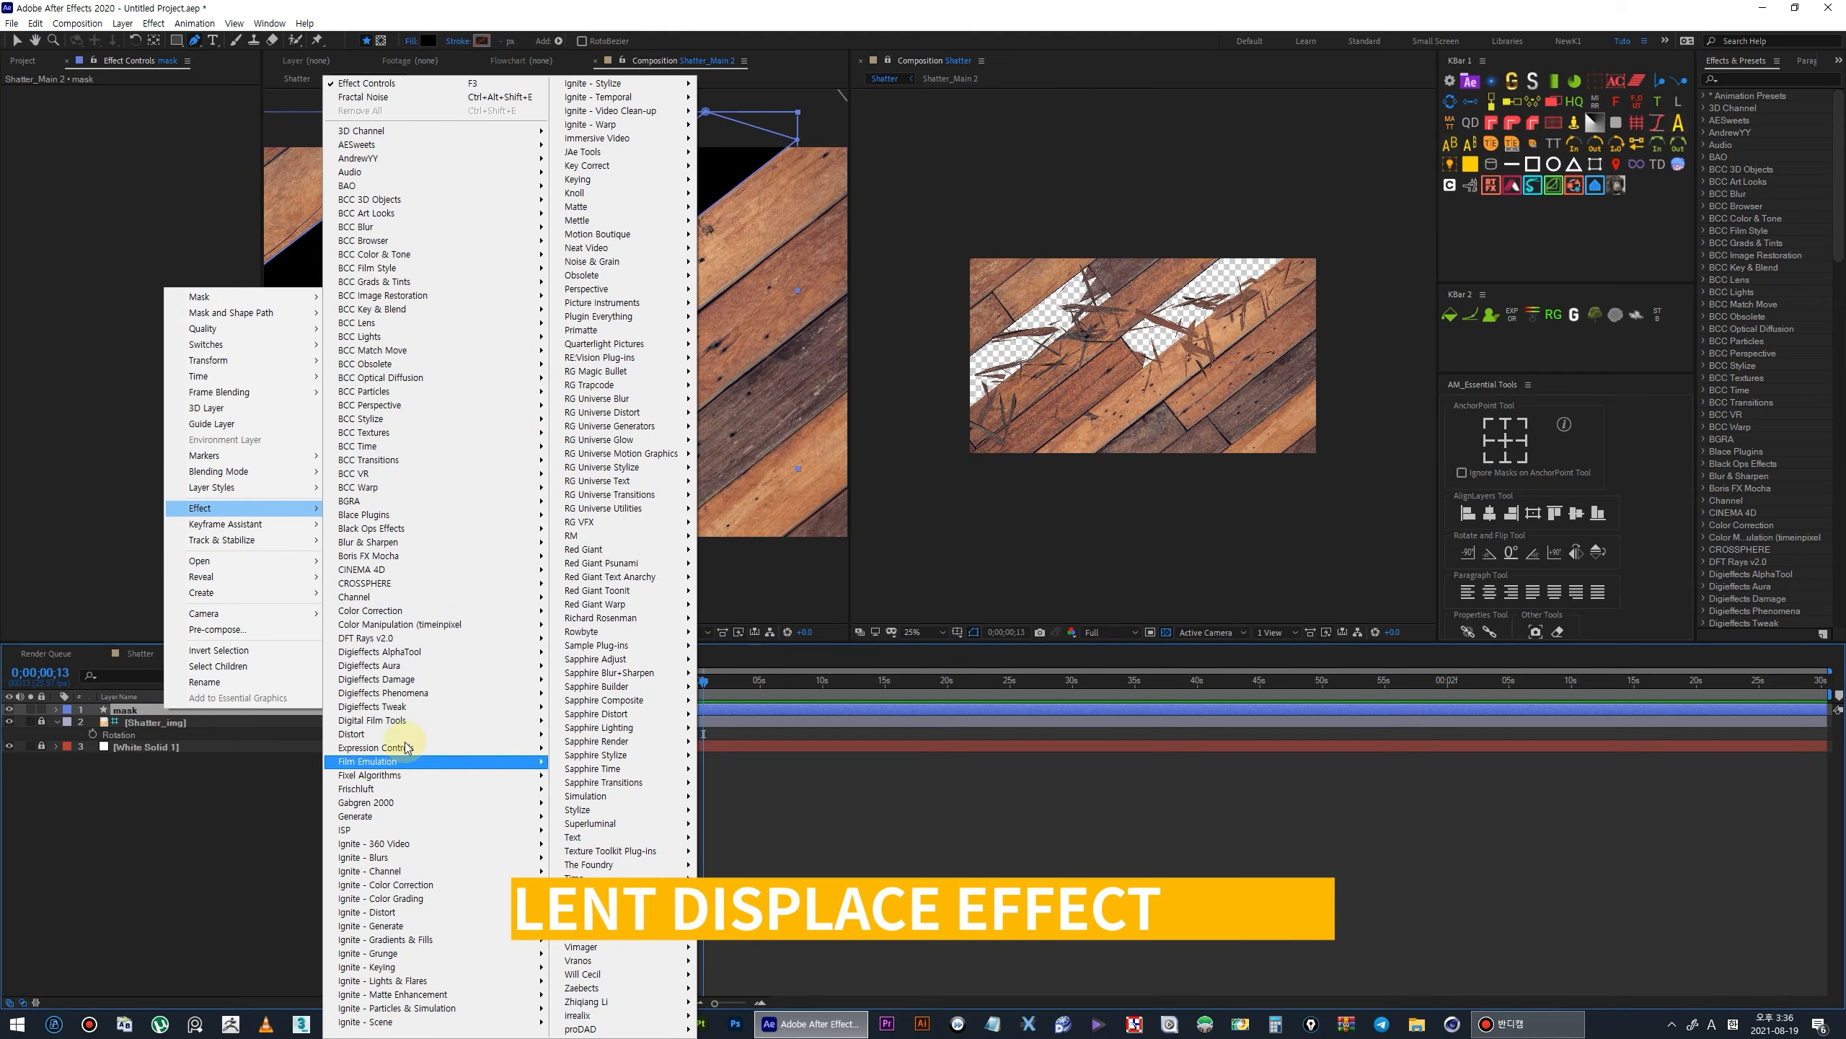
mouse_move(356, 734)
click(633, 668)
drag(518, 313, 579, 469)
scroll(562, 395, down, 1)
Roughen the mask edges by setting Turbulent Displace's Amount to 52 and Size to 7.
drag(156, 116, 89, 131)
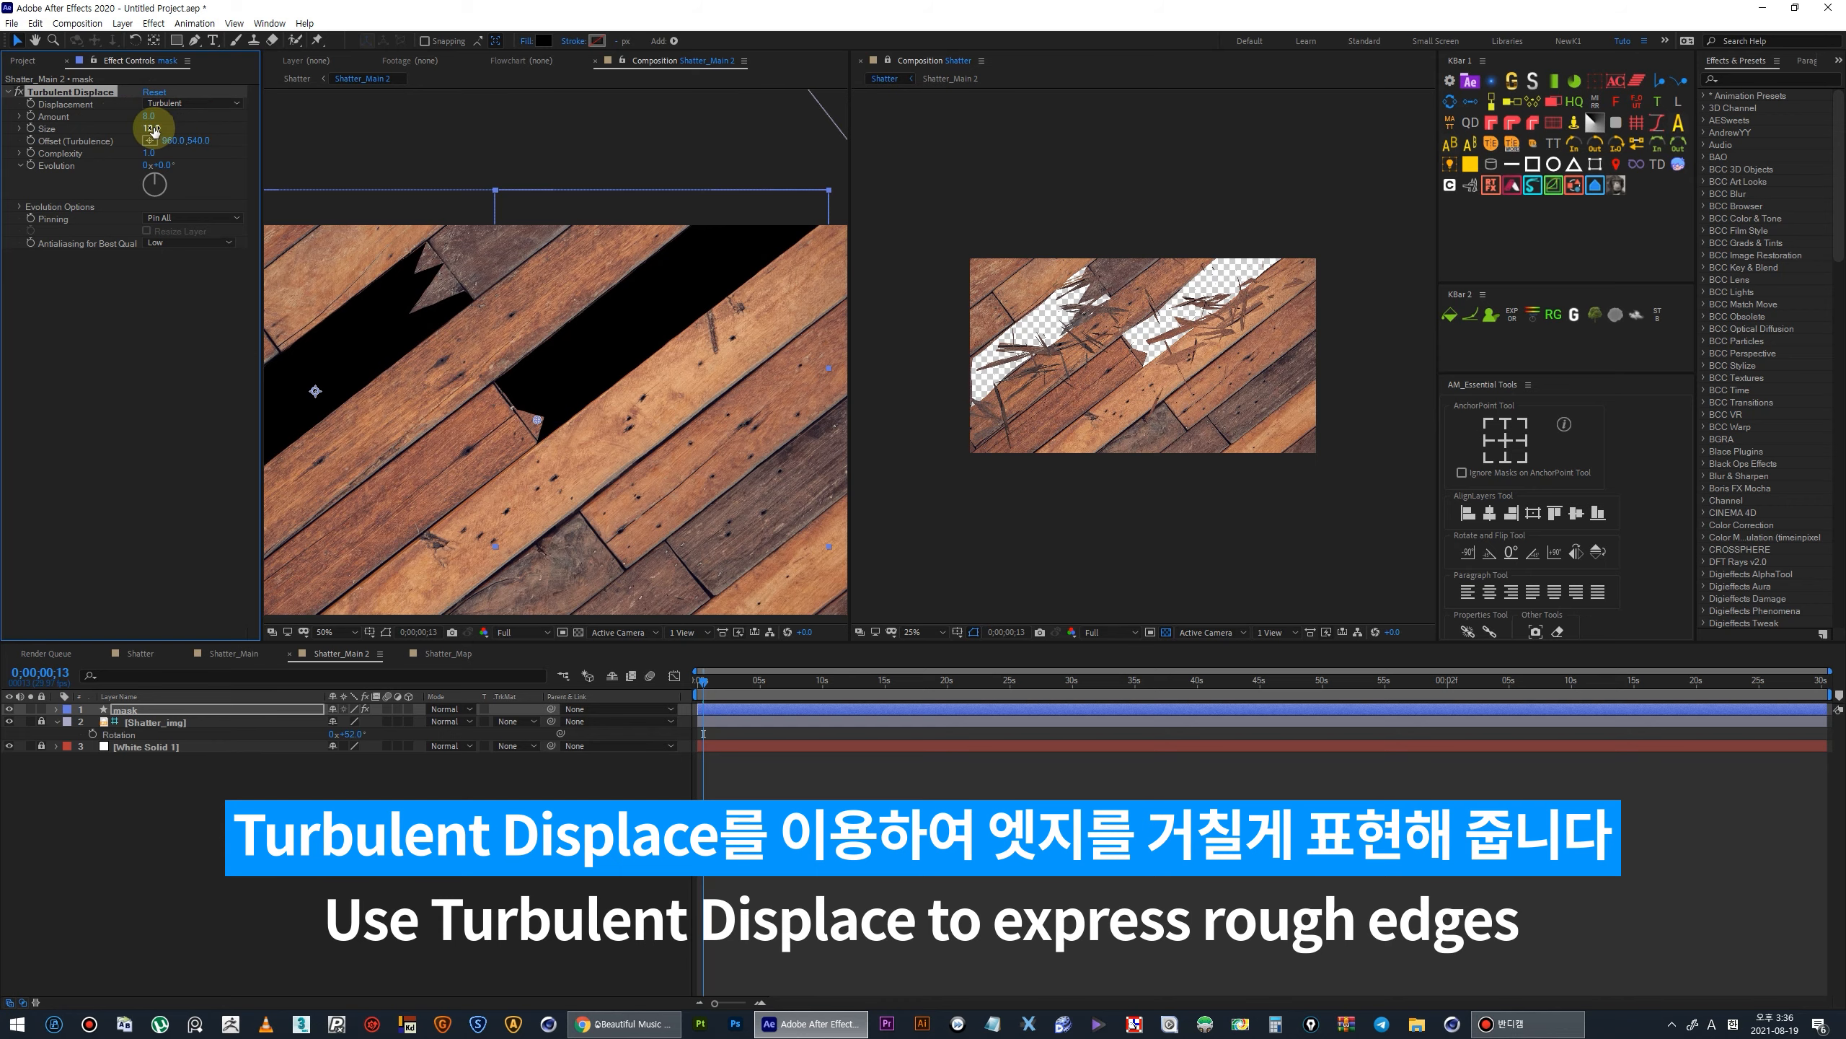
drag(121, 129, 217, 119)
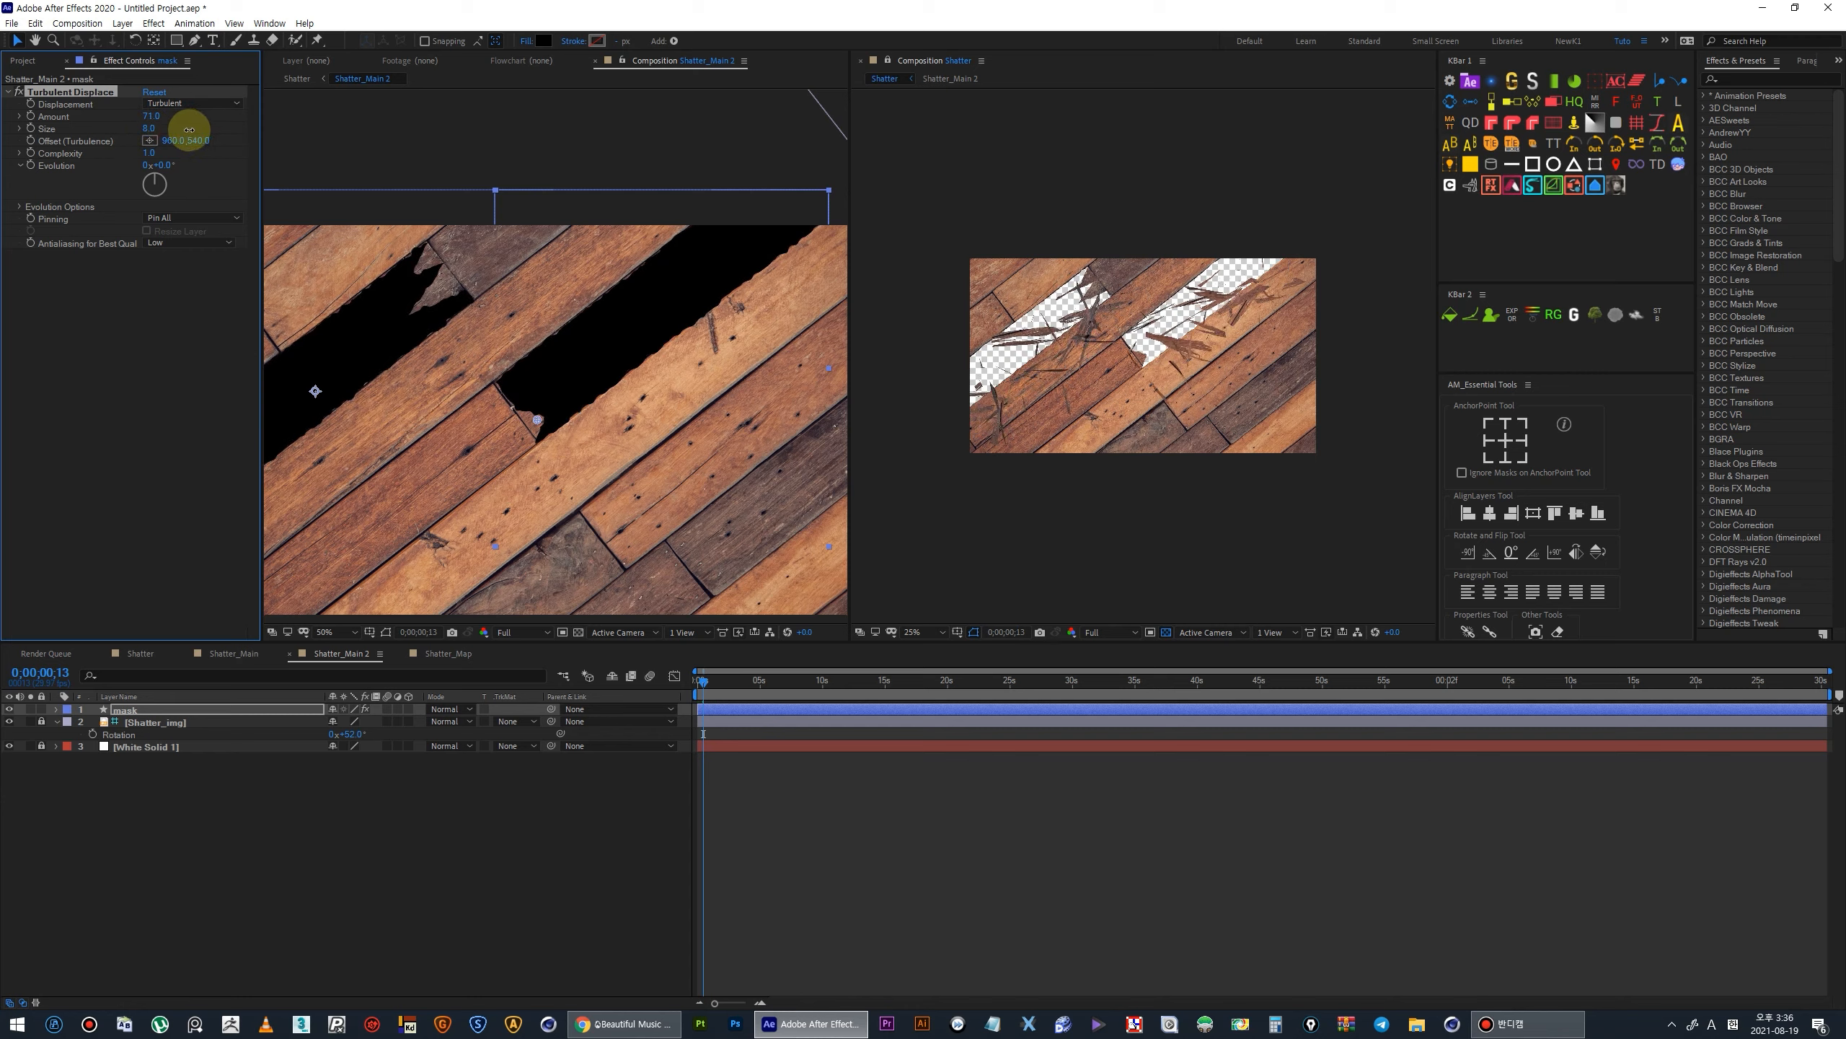
scroll(1156, 371, up, 2)
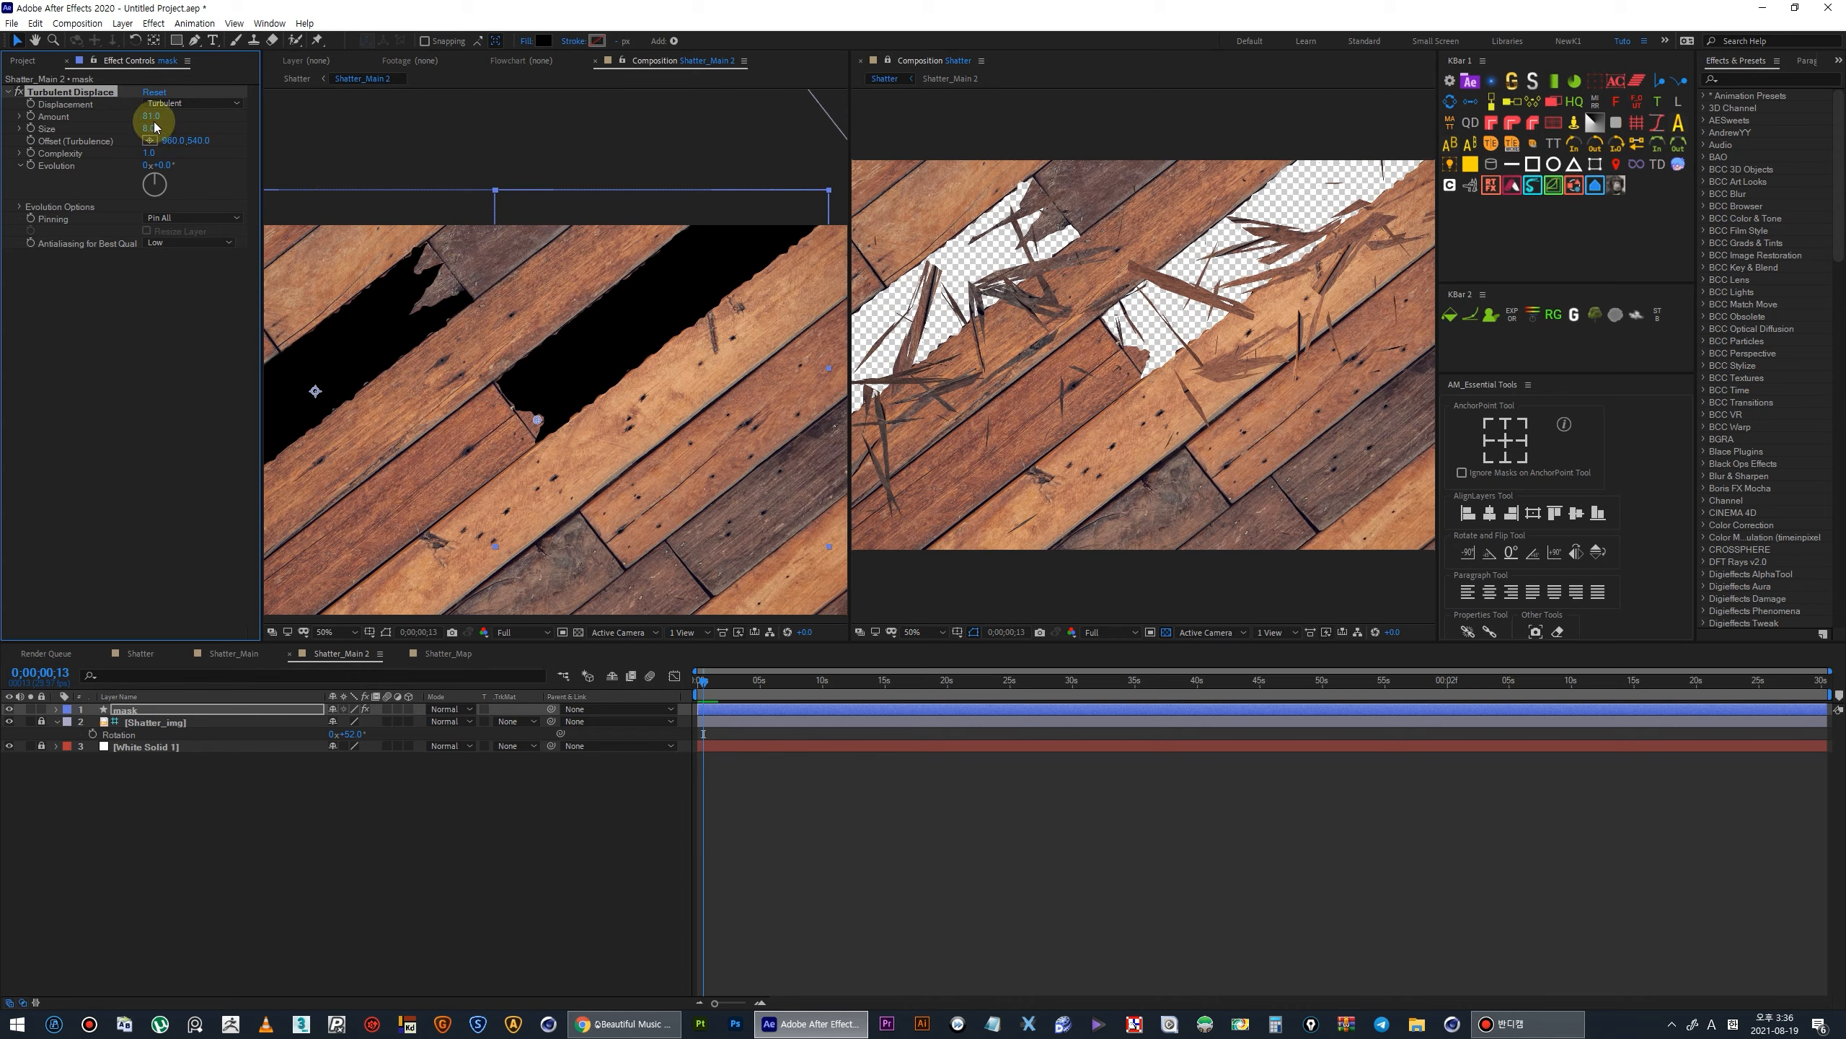
drag(155, 127, 189, 166)
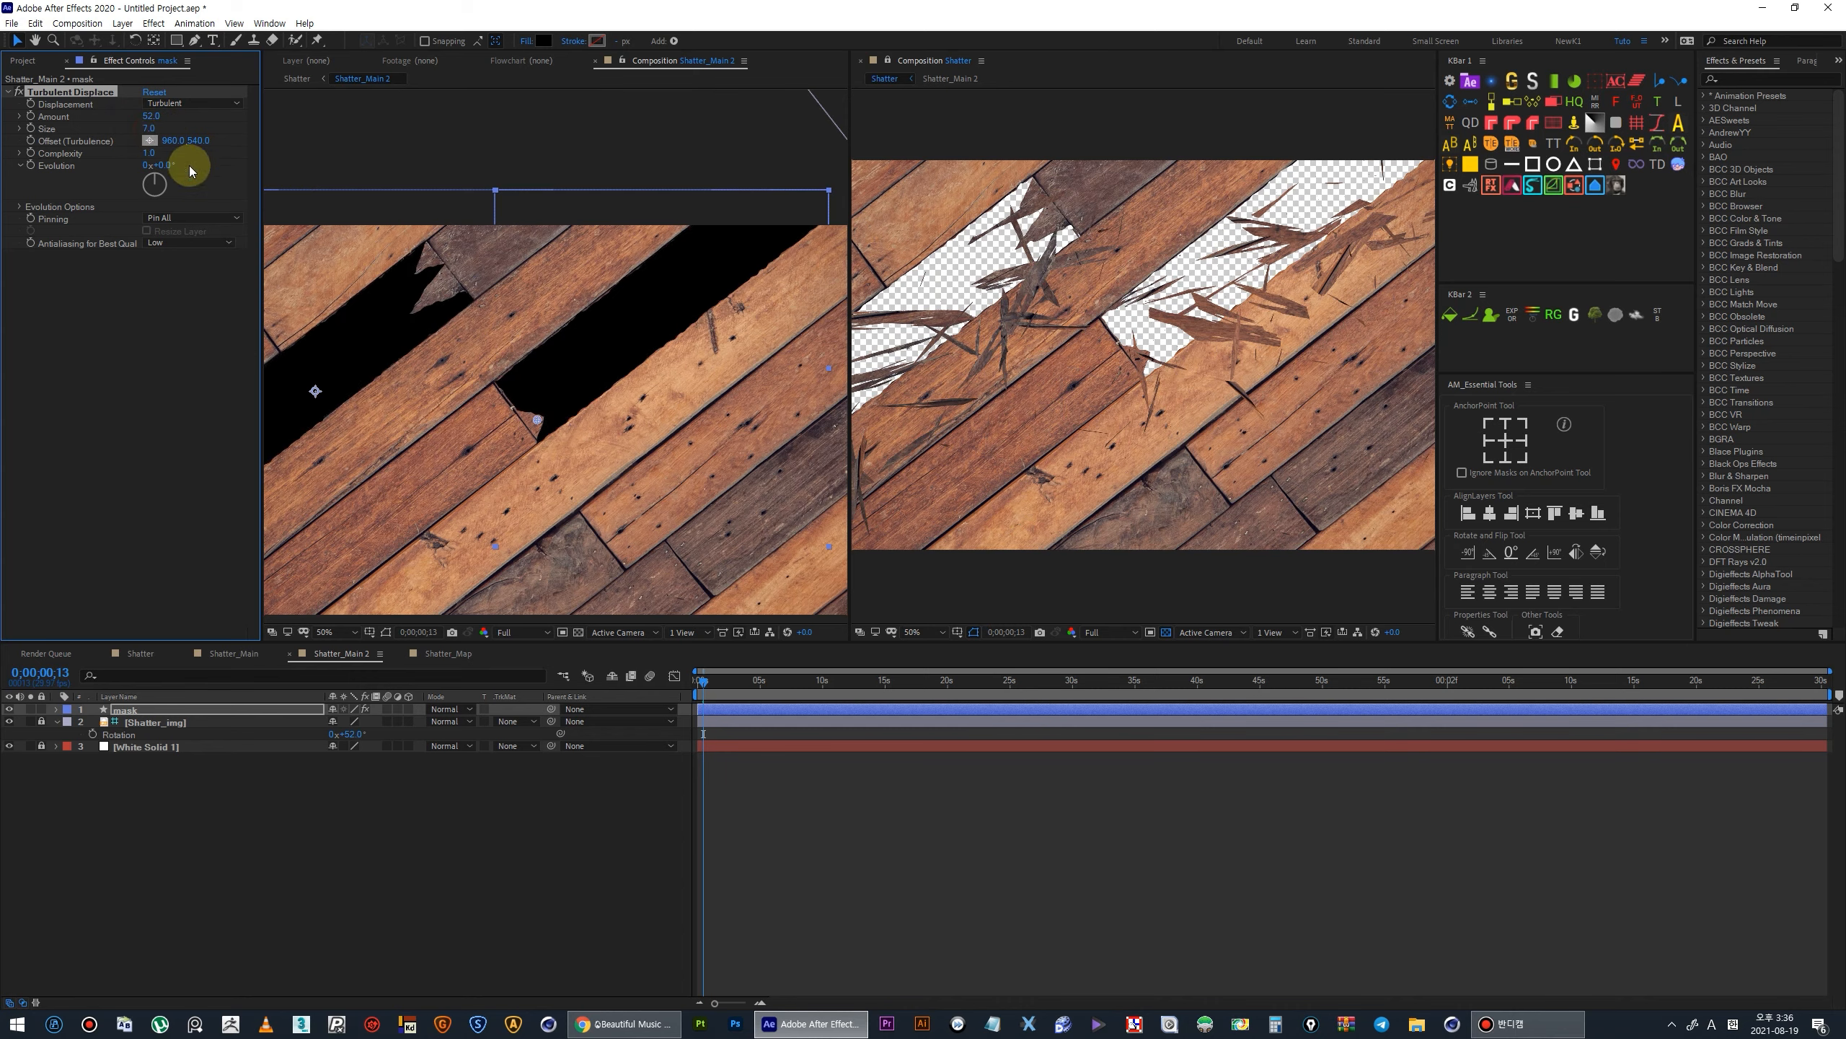
Return to the Shatter composition in the main viewer and close the second viewer to enlarge the working view.
scroll(1220, 412, down, 2)
click(304, 80)
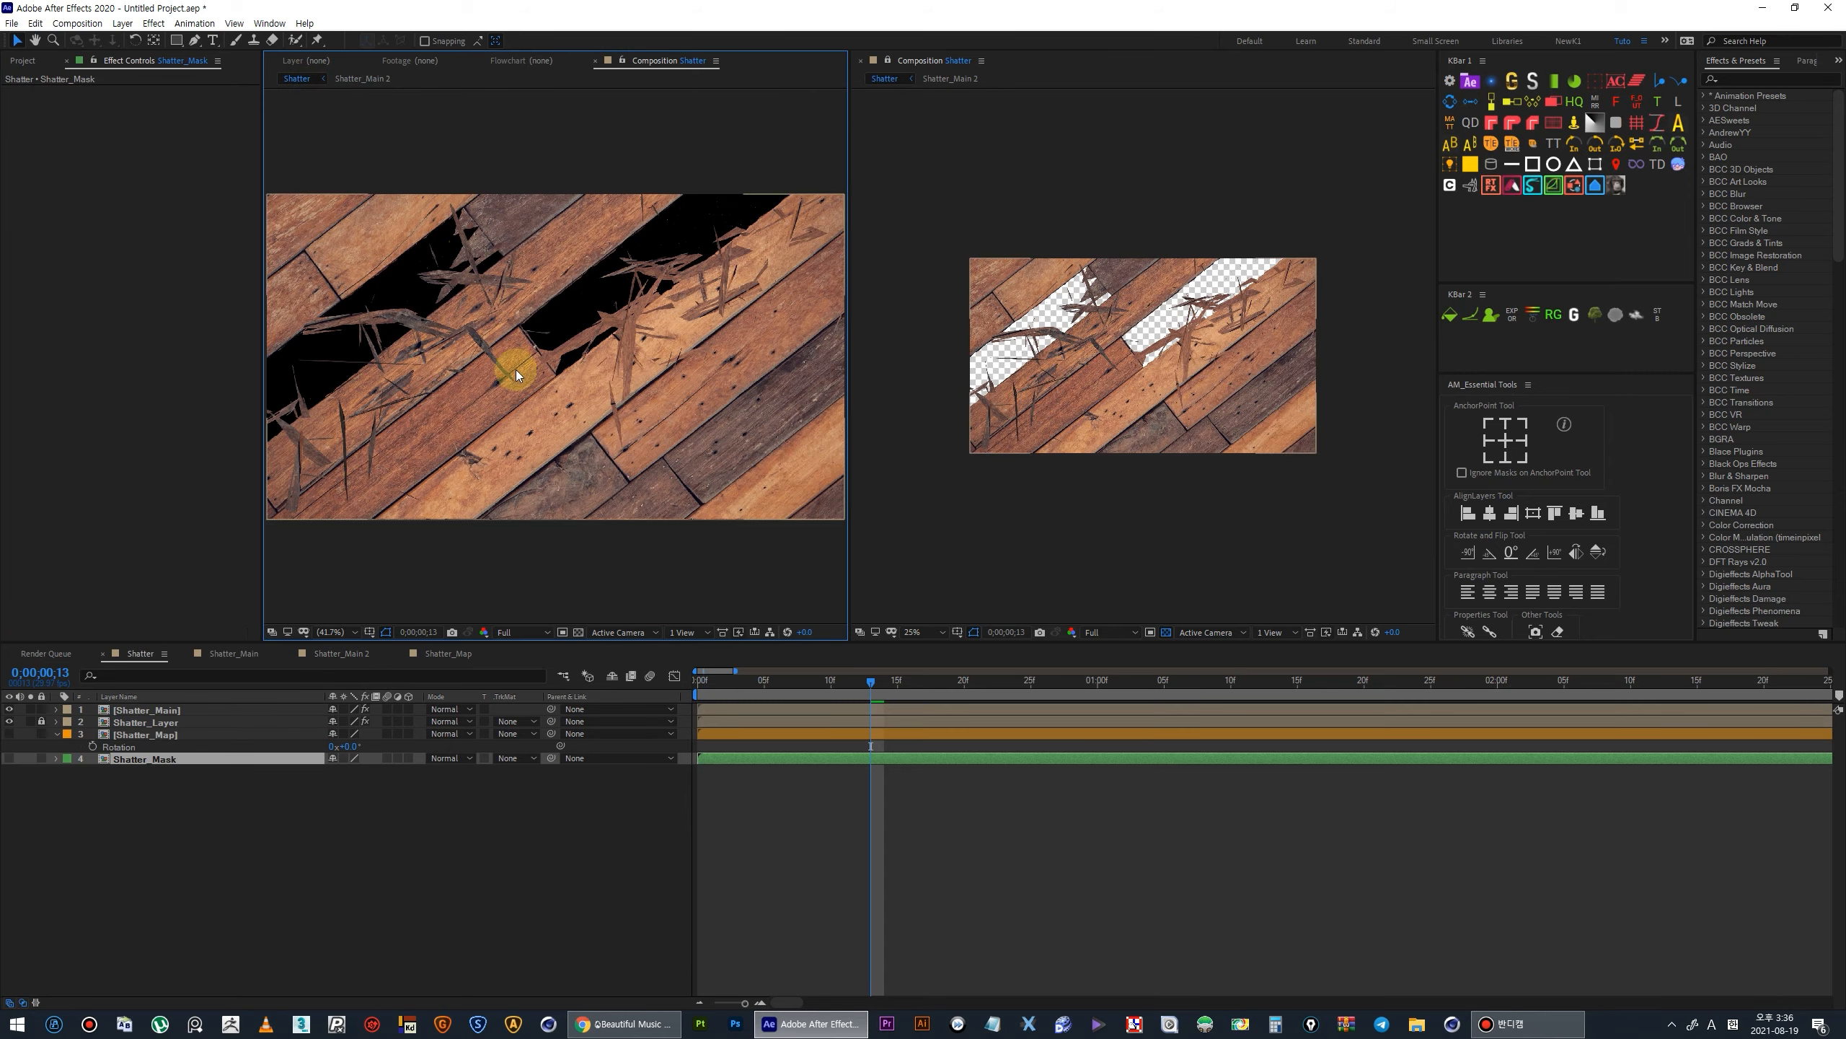
click(864, 63)
drag(848, 158, 1470, 256)
scroll(718, 388, up, 1)
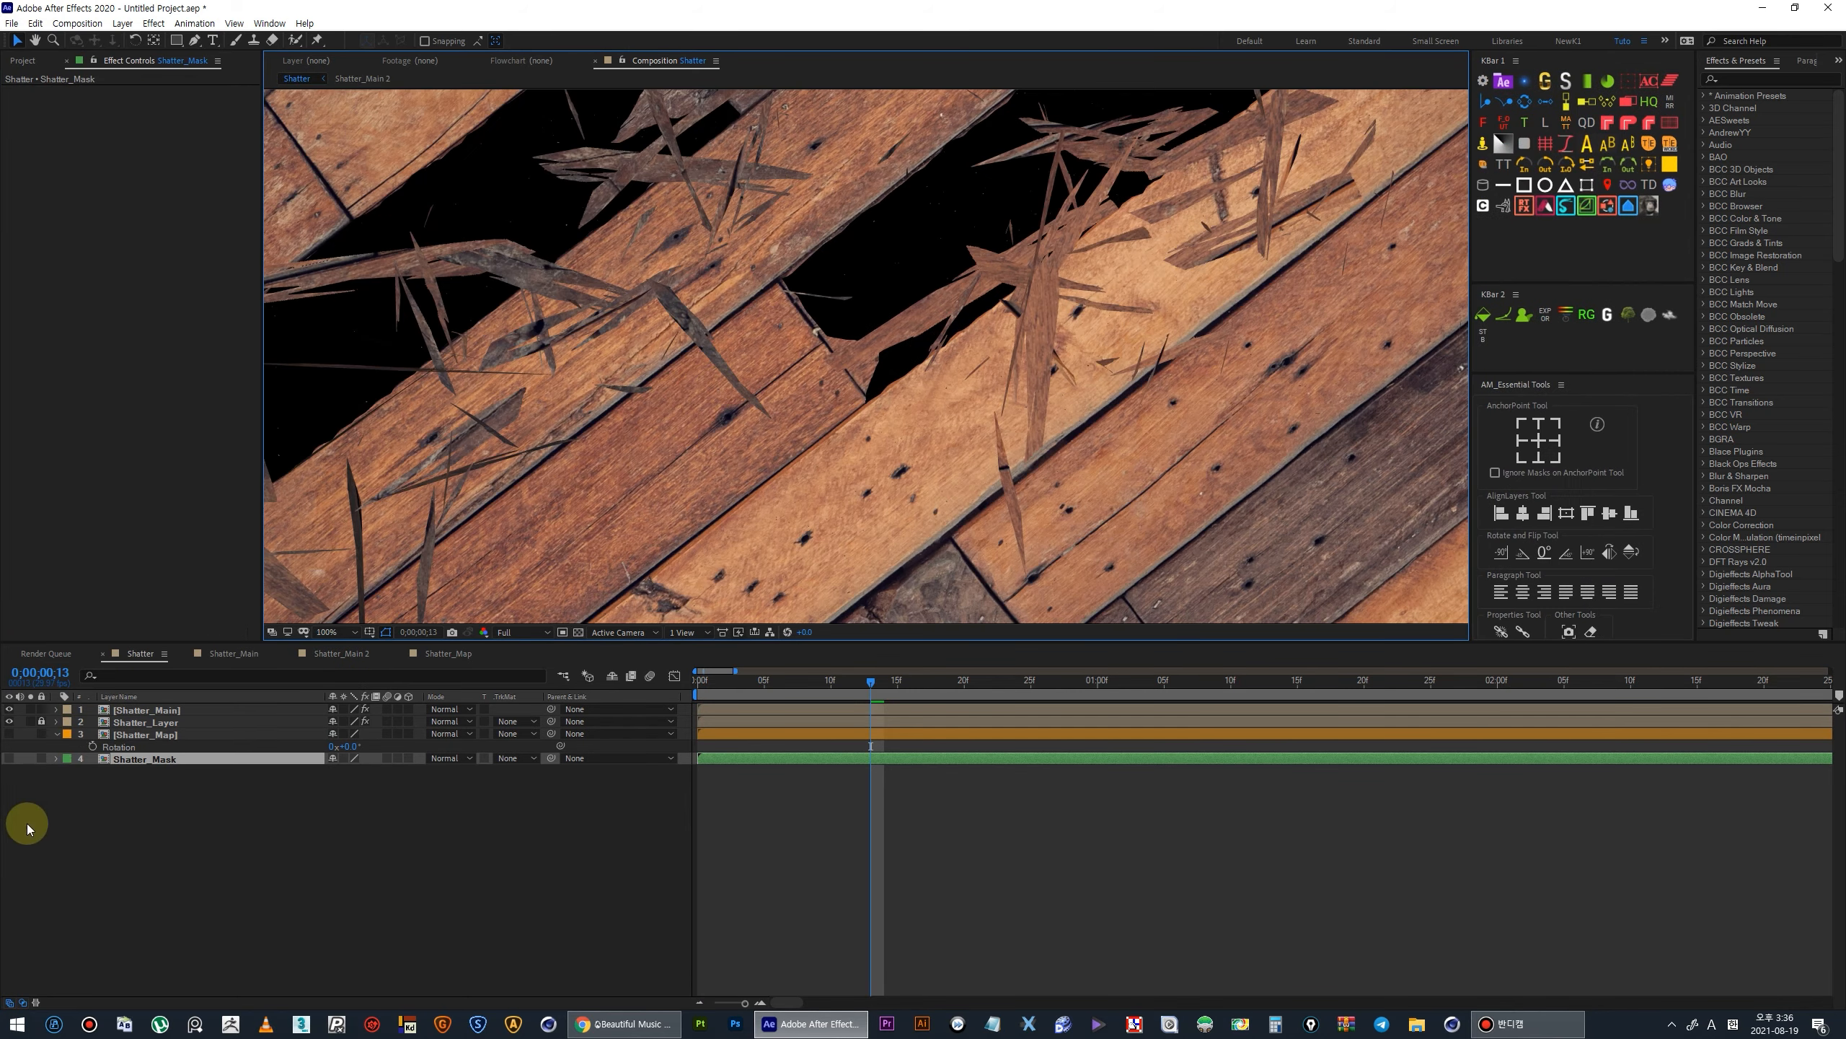
Select the Shatter_Main layer, lower the viewer resolution to Third, and preview the shatter animation from the start.
click(26, 821)
click(131, 711)
scroll(454, 598, down, 2)
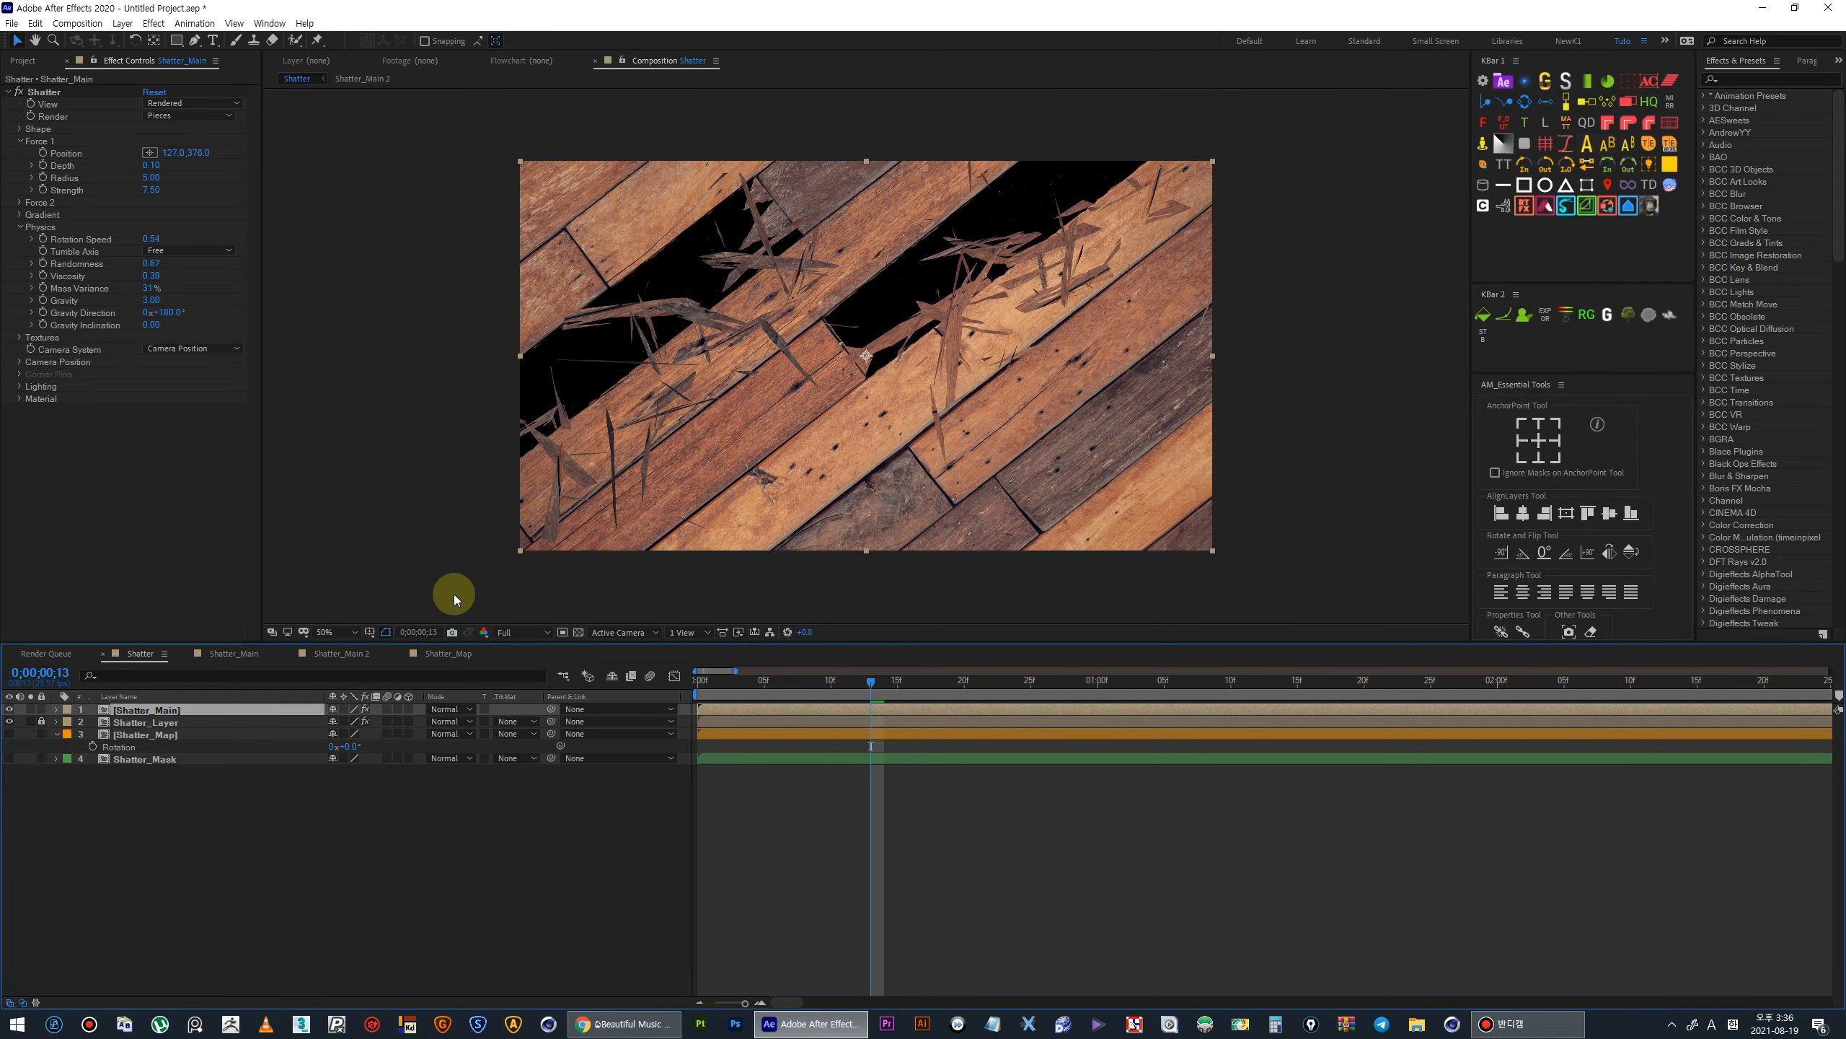
click(514, 632)
click(527, 696)
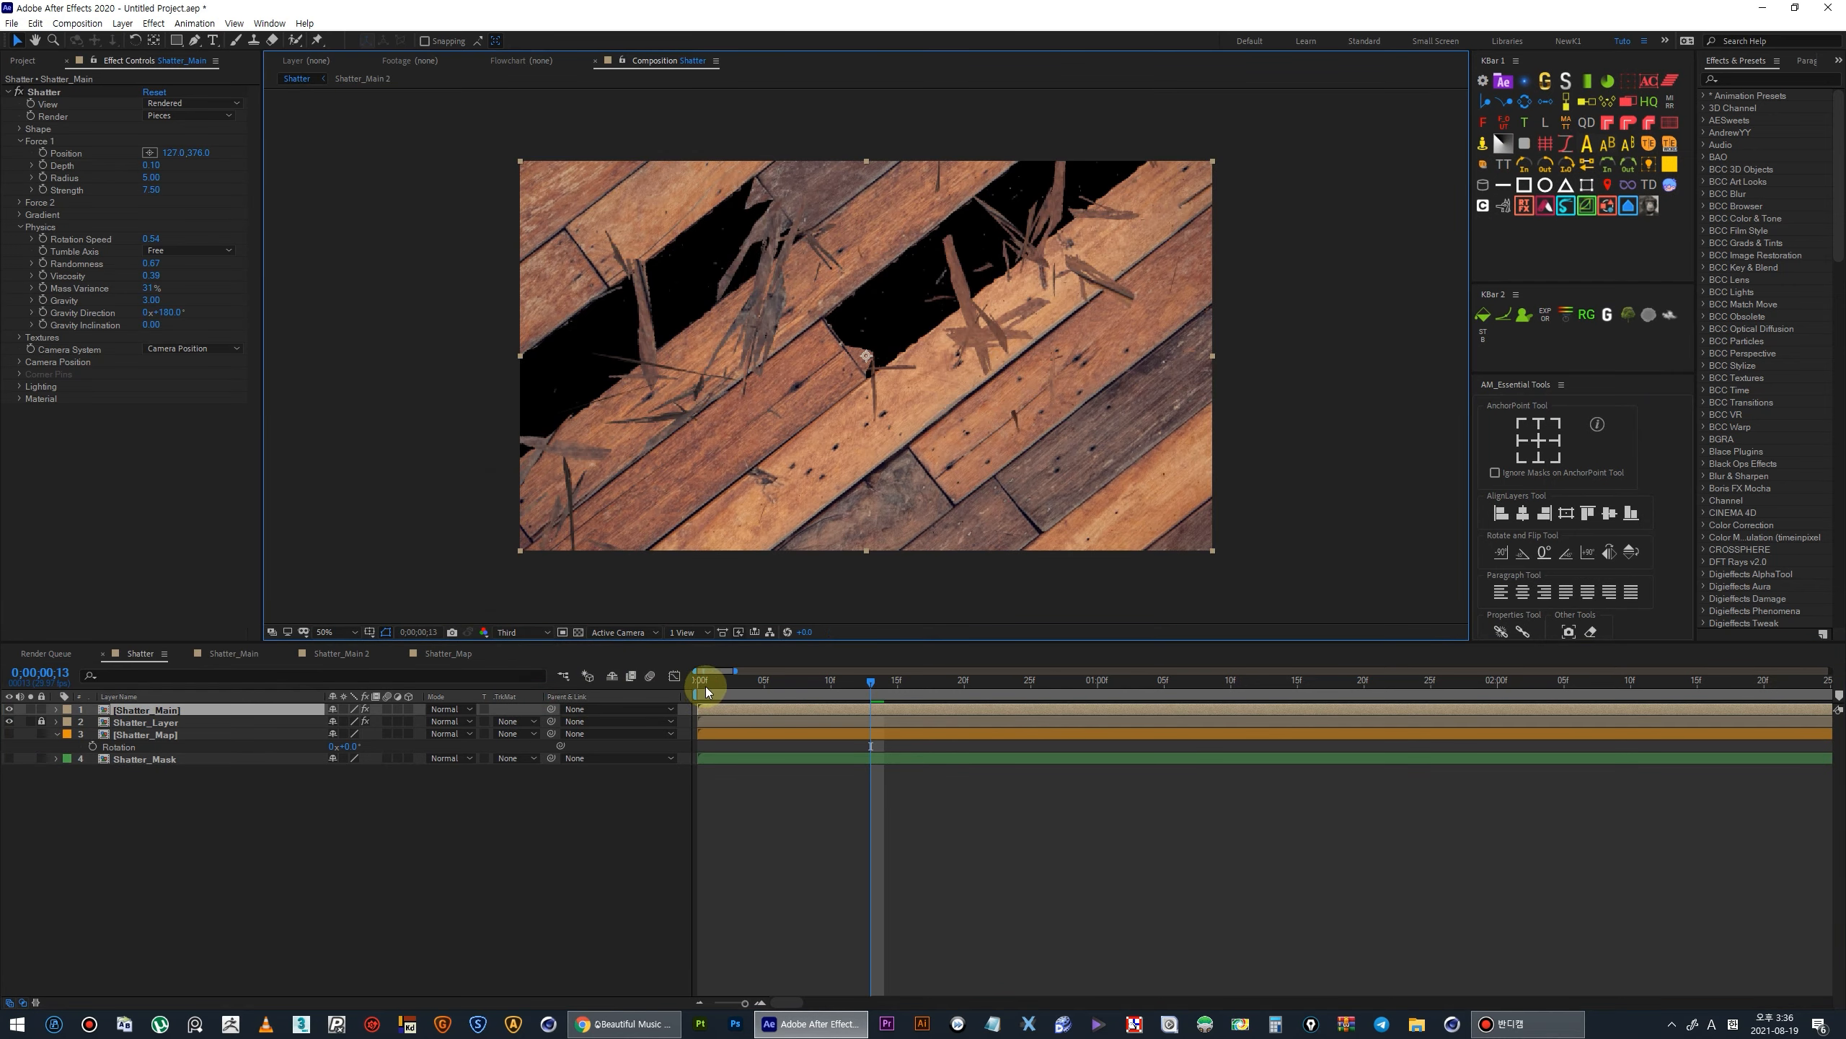
click(698, 681)
key(space)
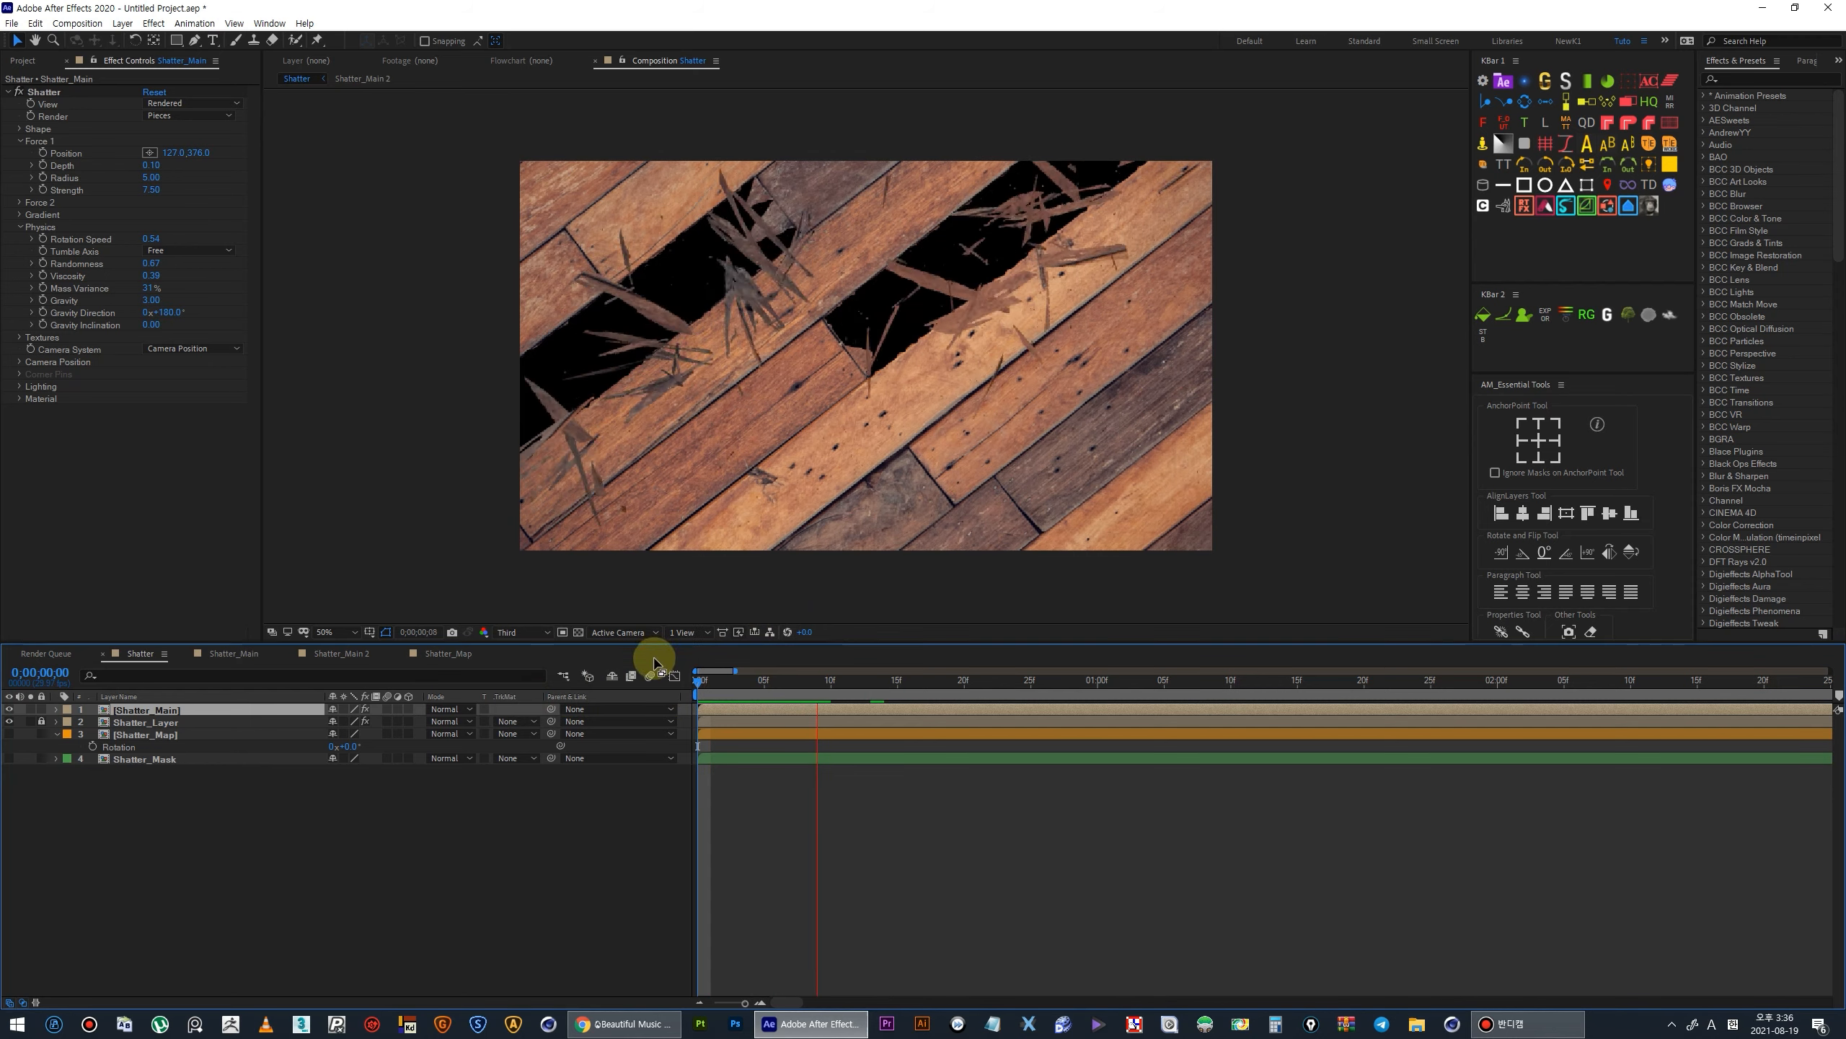
Set the viewer resolution to Full and preview the shatter, ending at frame 18 with the transparency grid shown.
click(516, 636)
click(553, 668)
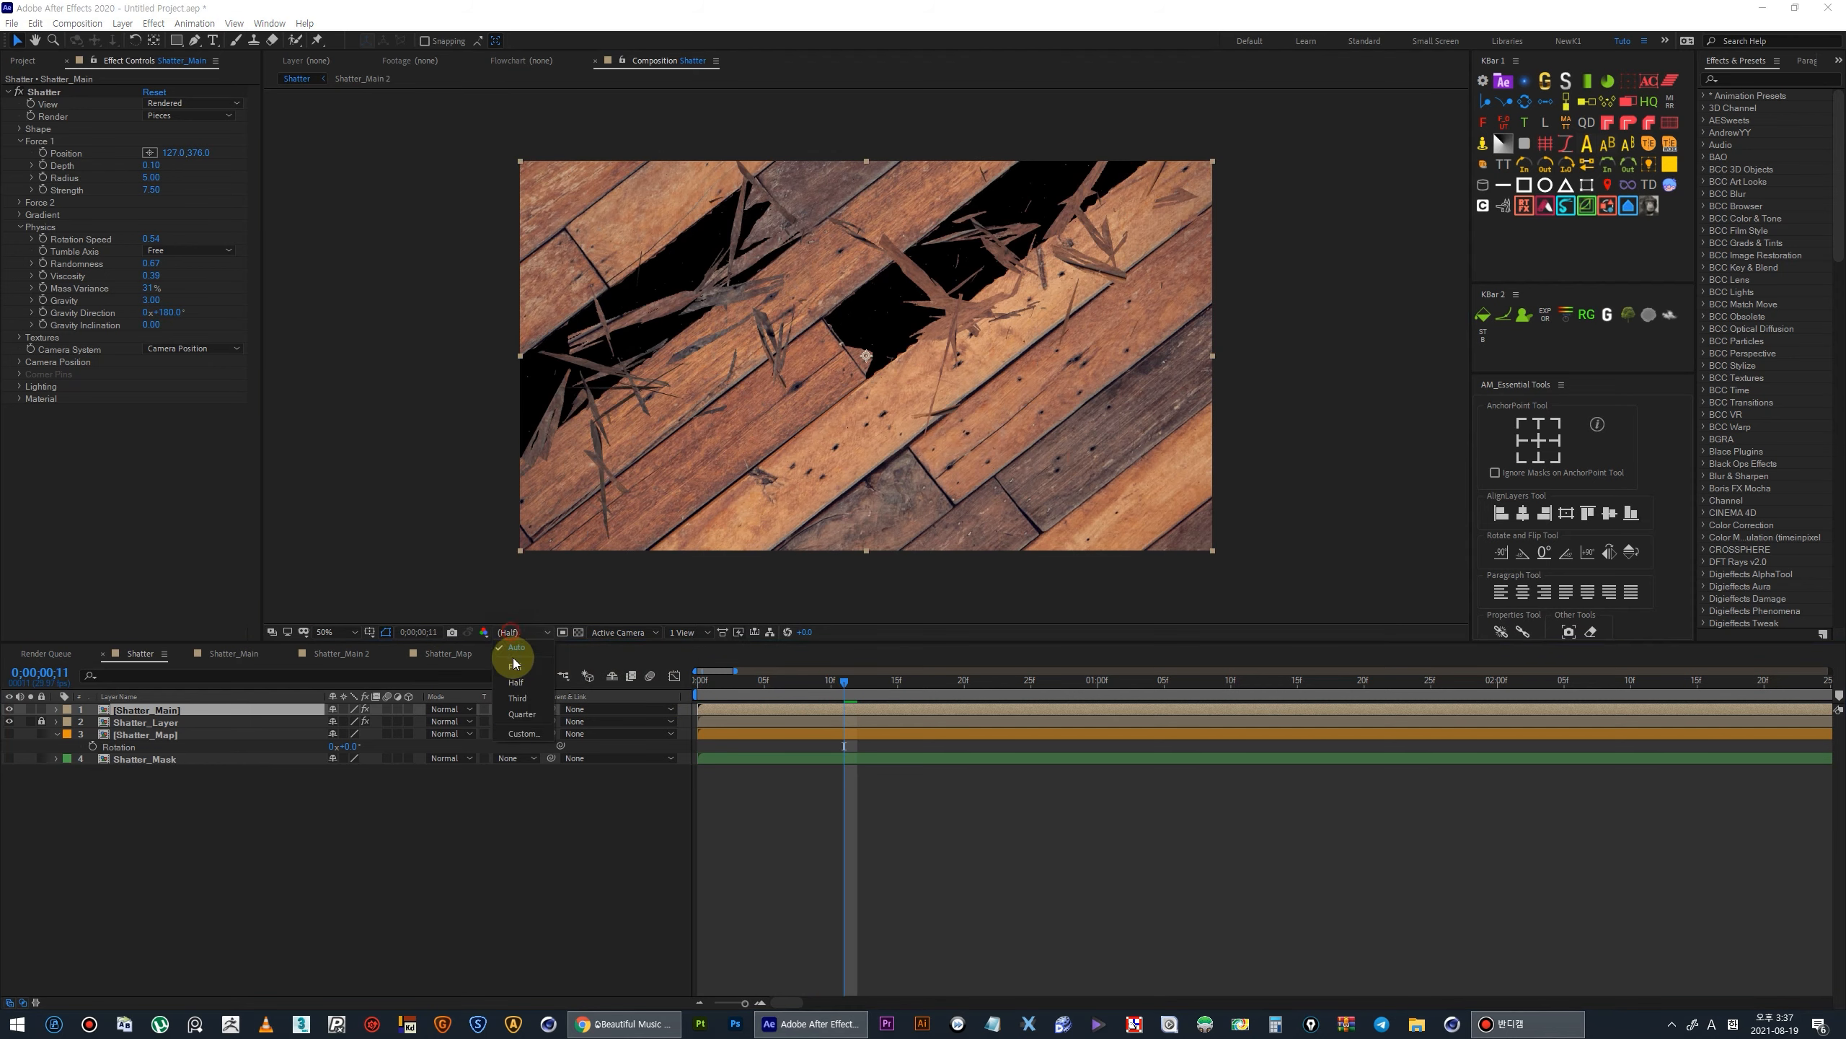
key(space)
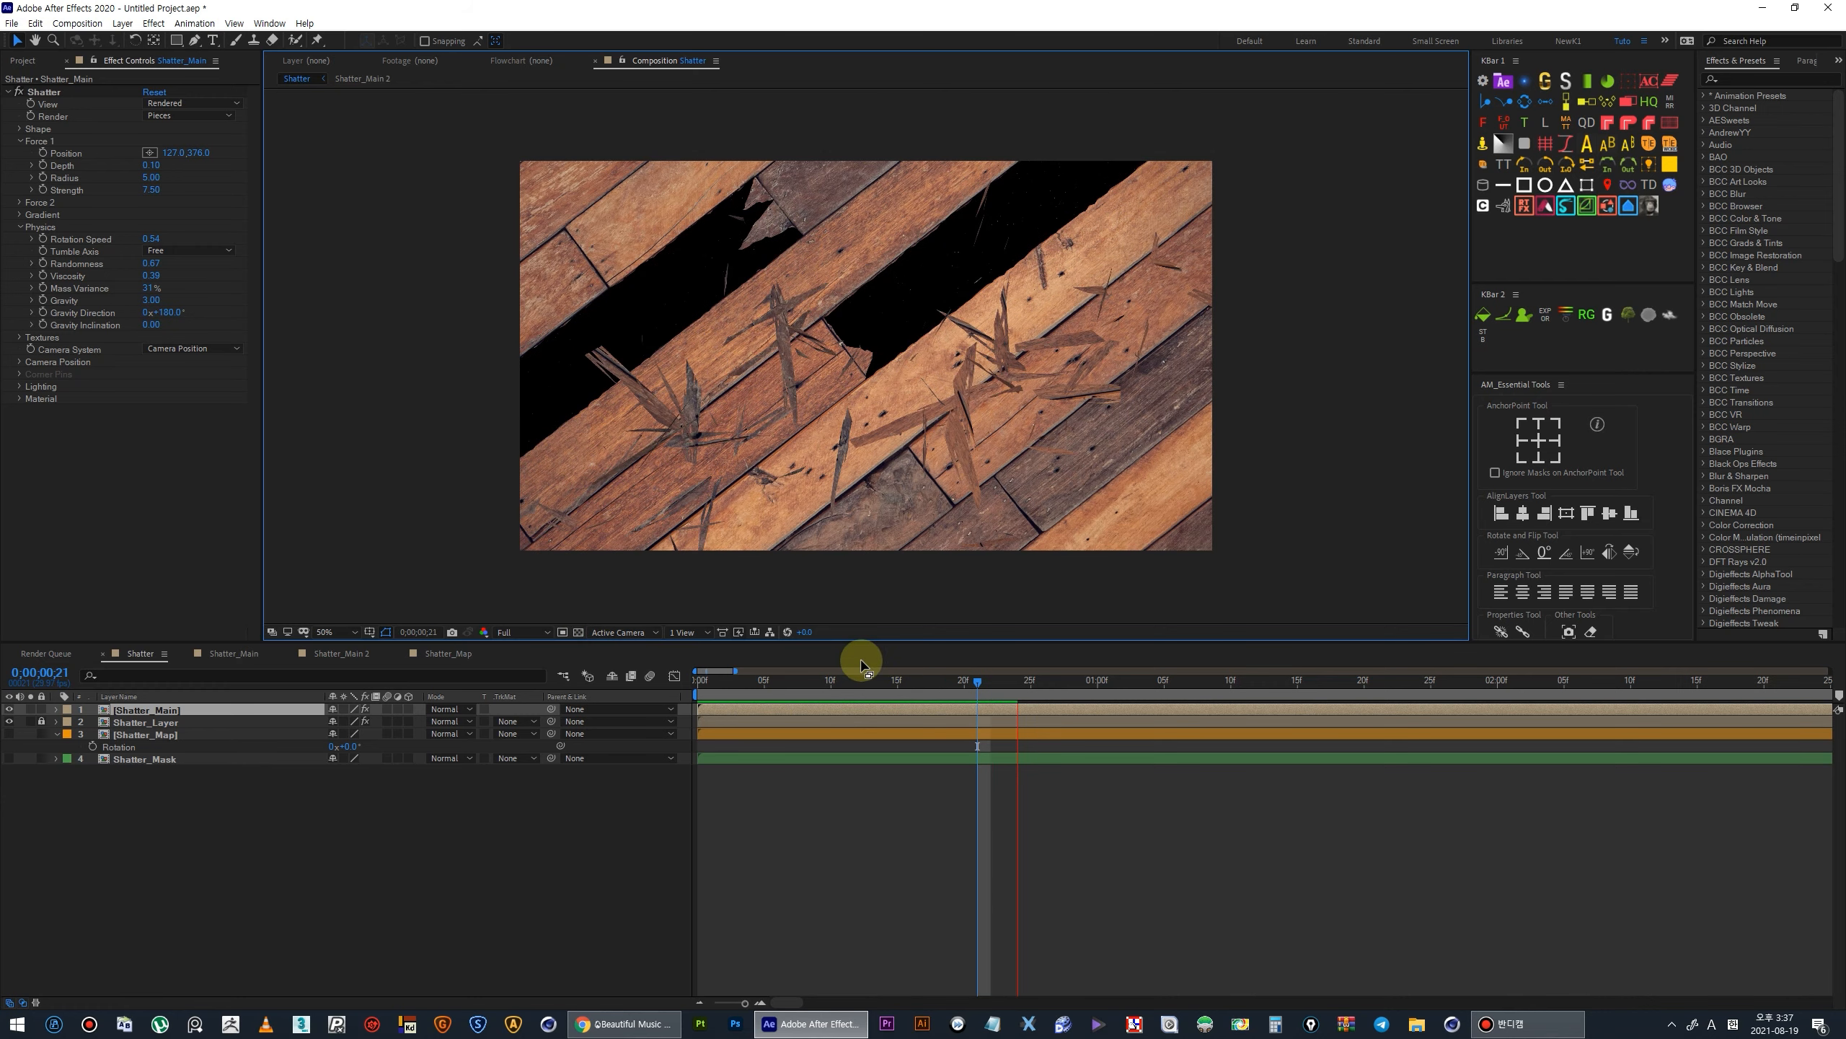
drag(756, 681, 963, 700)
click(580, 633)
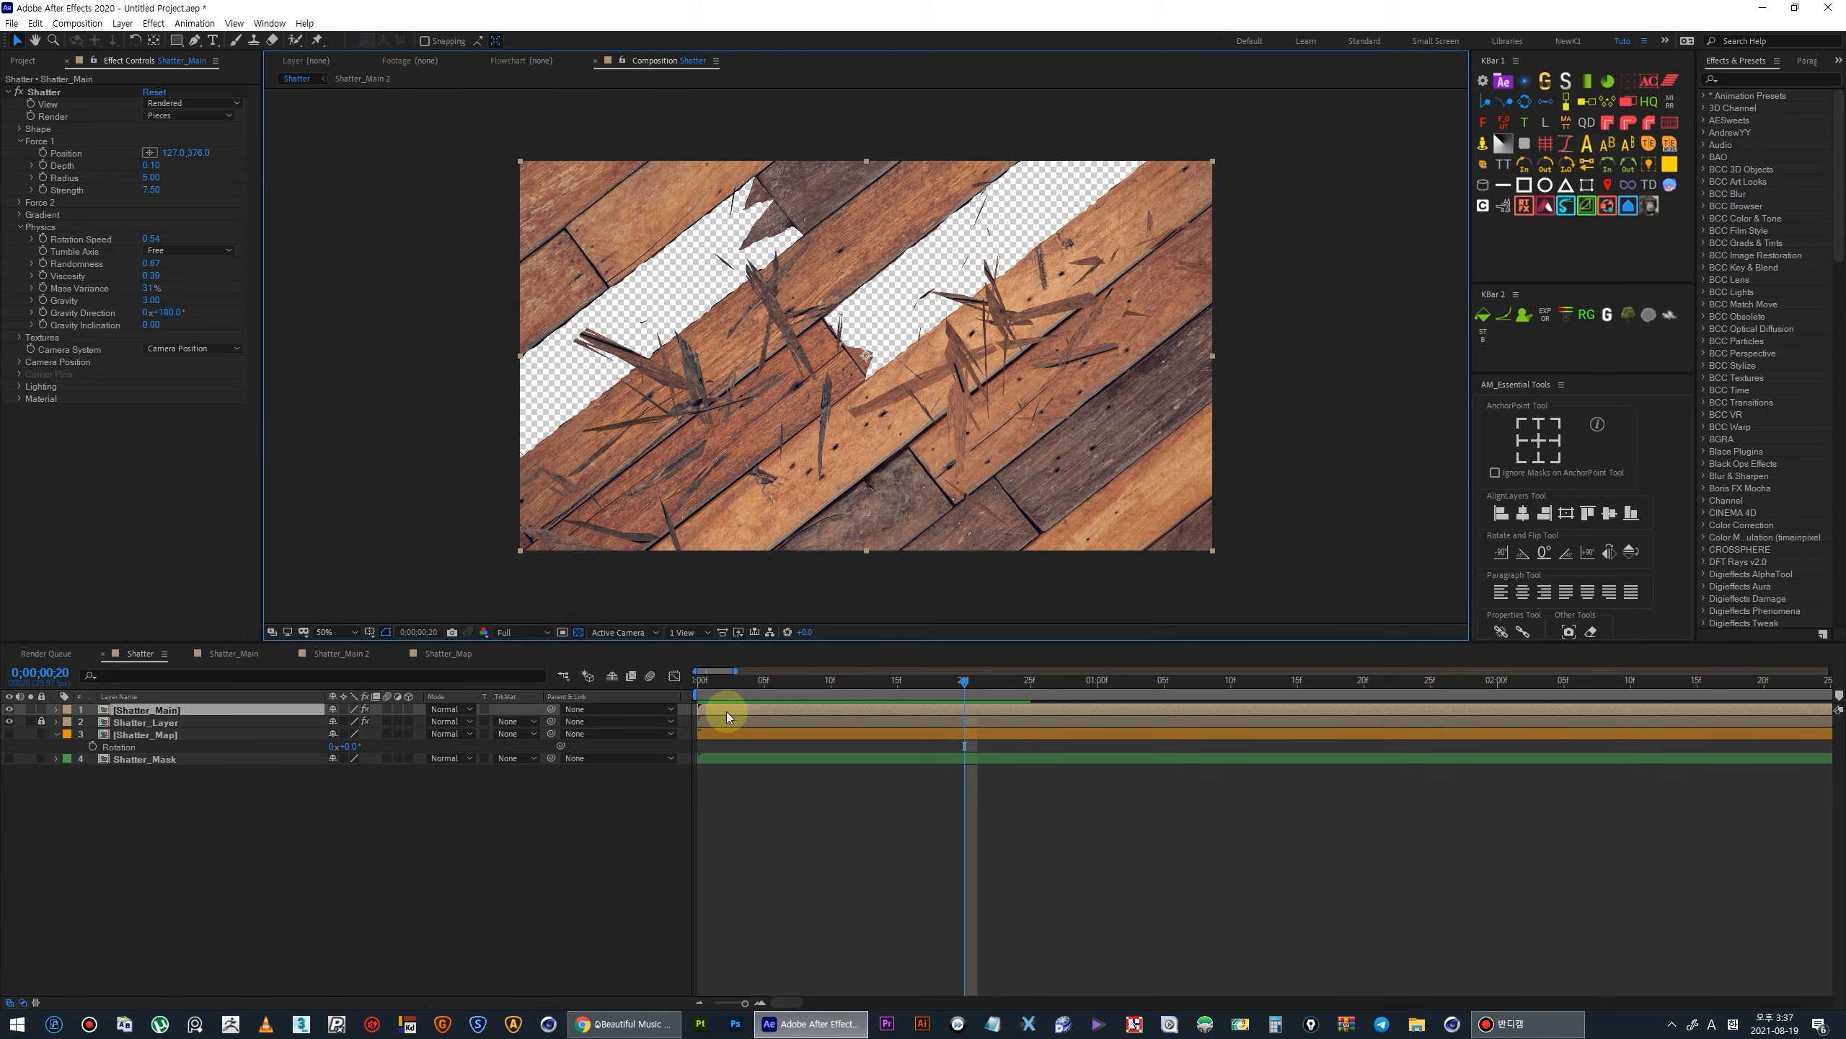
drag(722, 709, 938, 689)
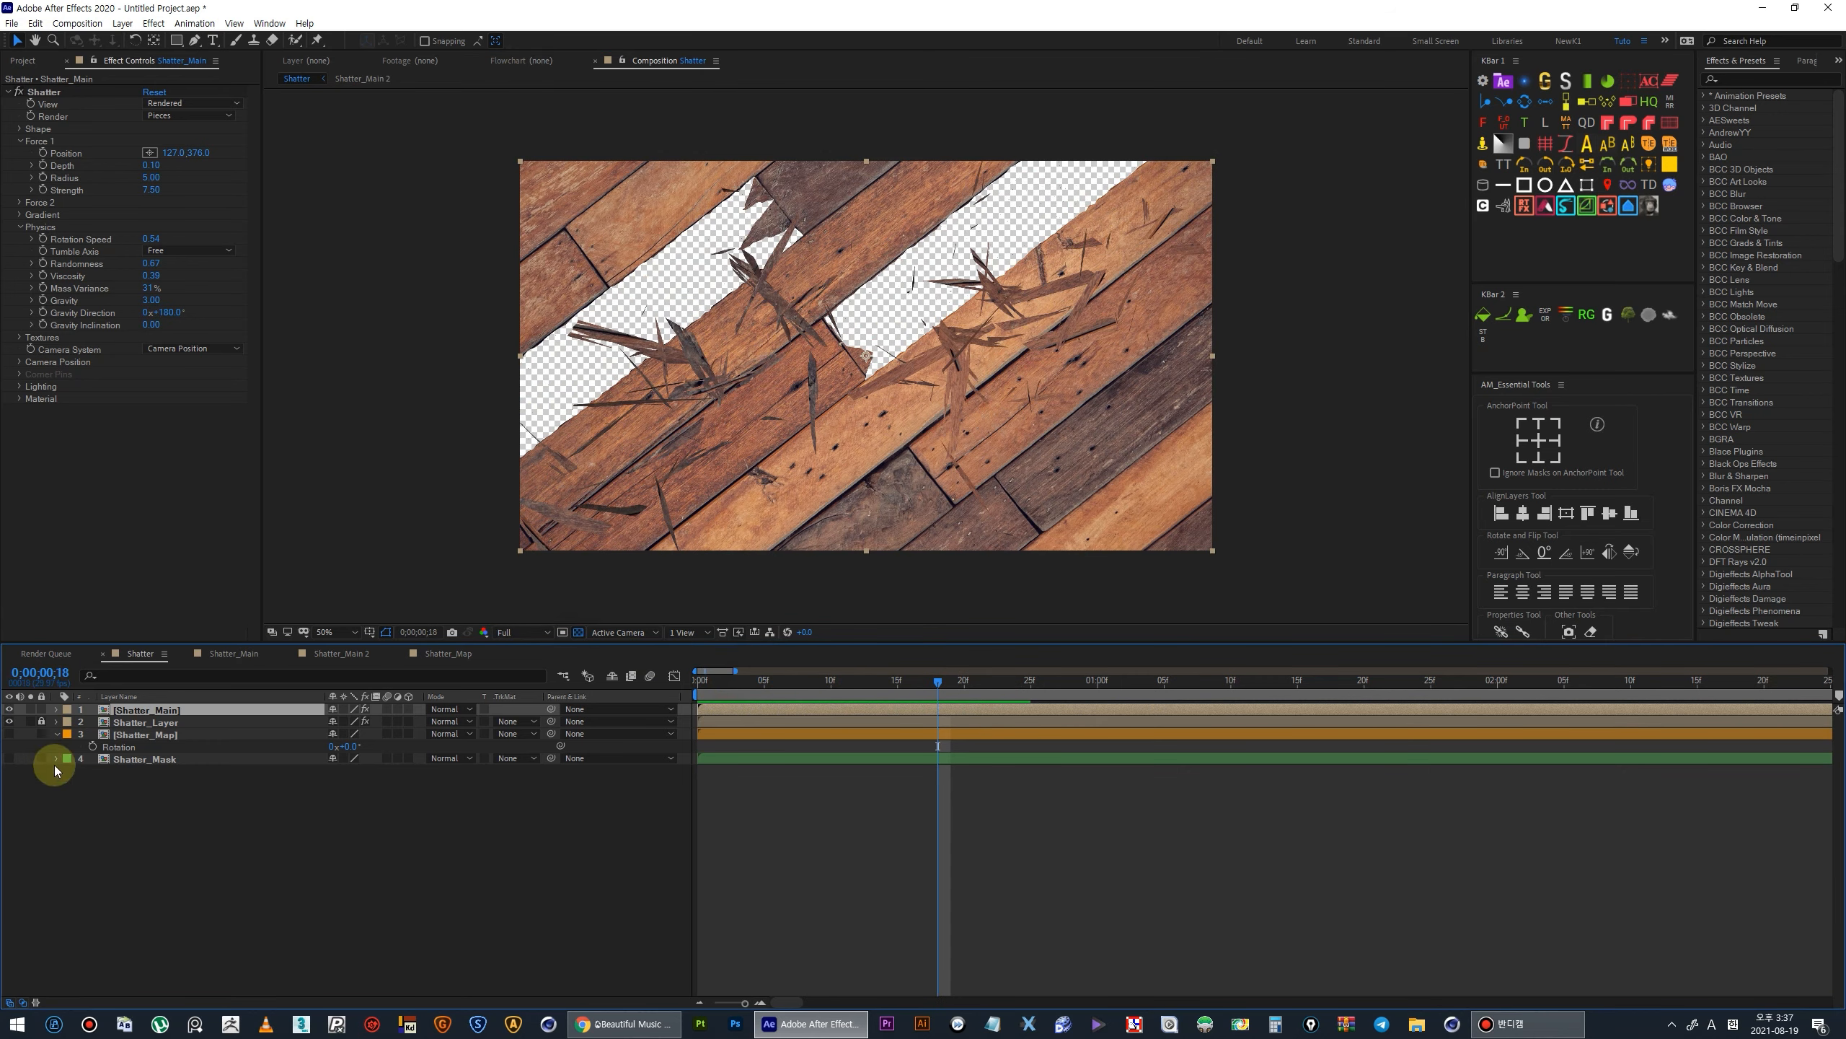
Inspect the Shatter_Main fragments up close, comparing them with the transparency grid off and on.
click(134, 732)
click(145, 711)
scroll(837, 447, up, 1)
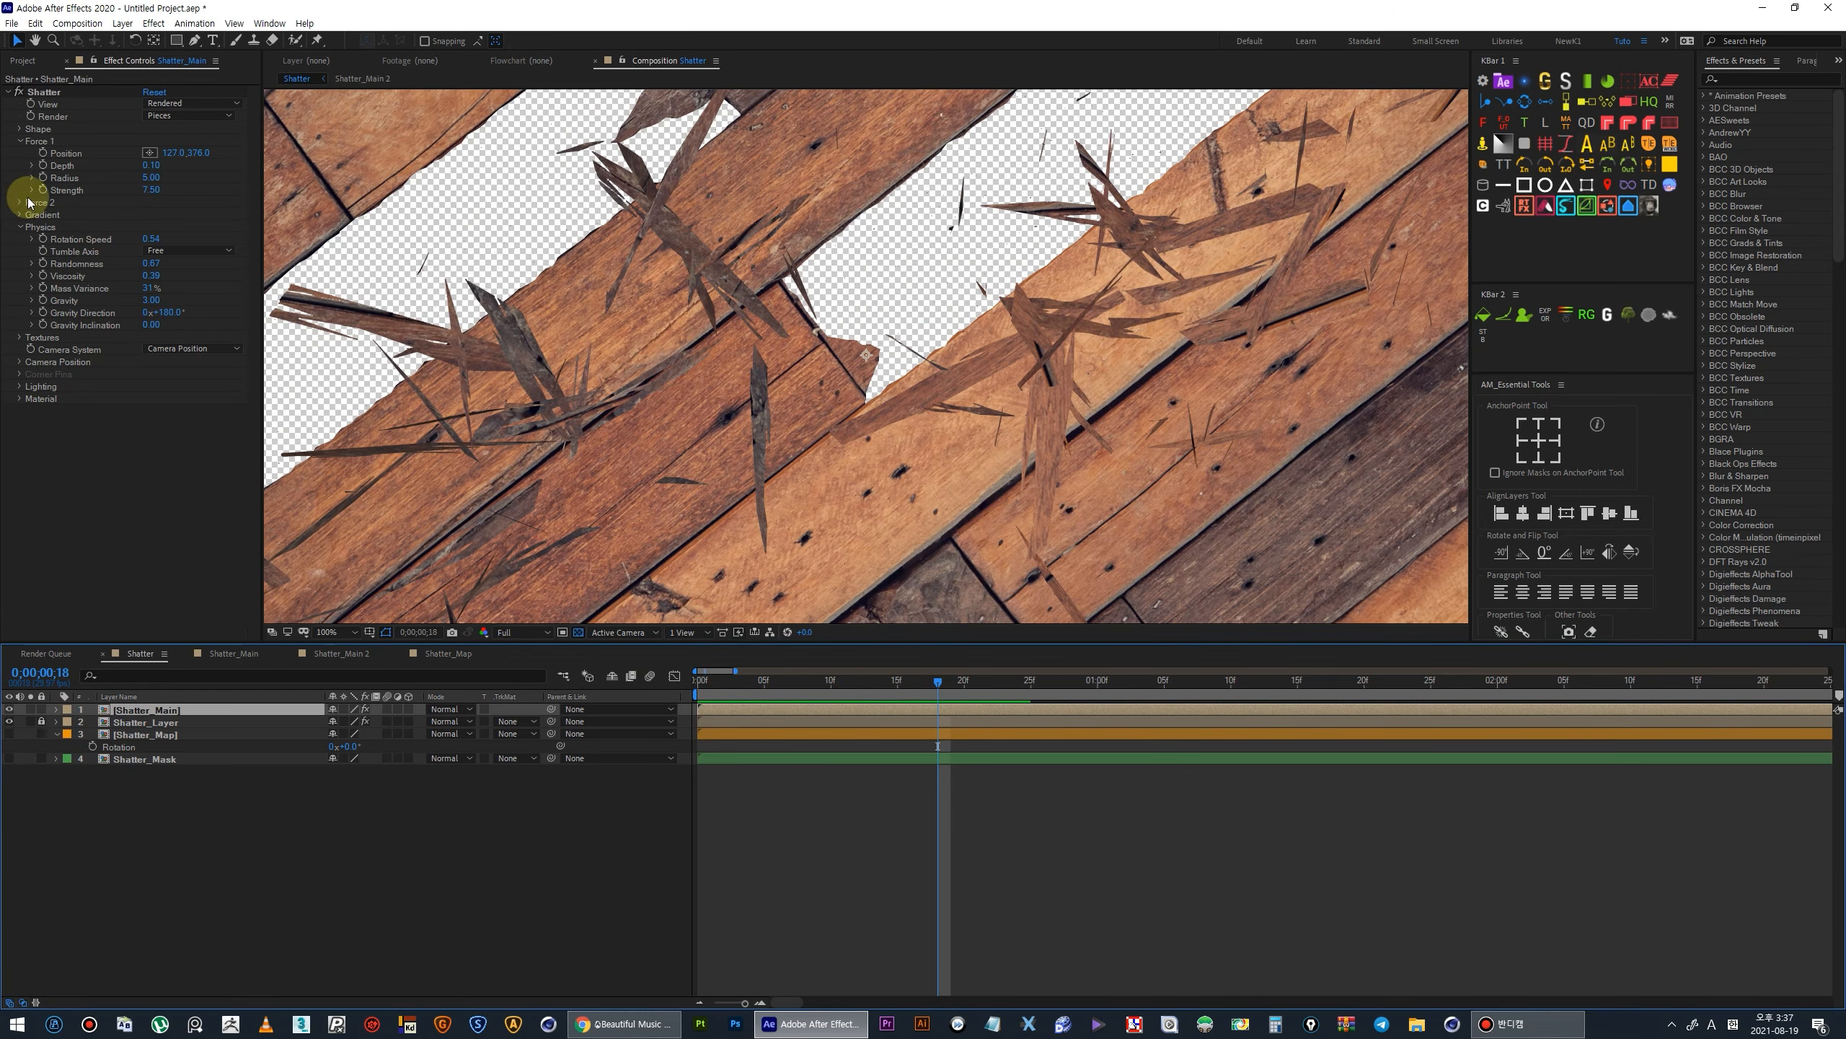
click(579, 633)
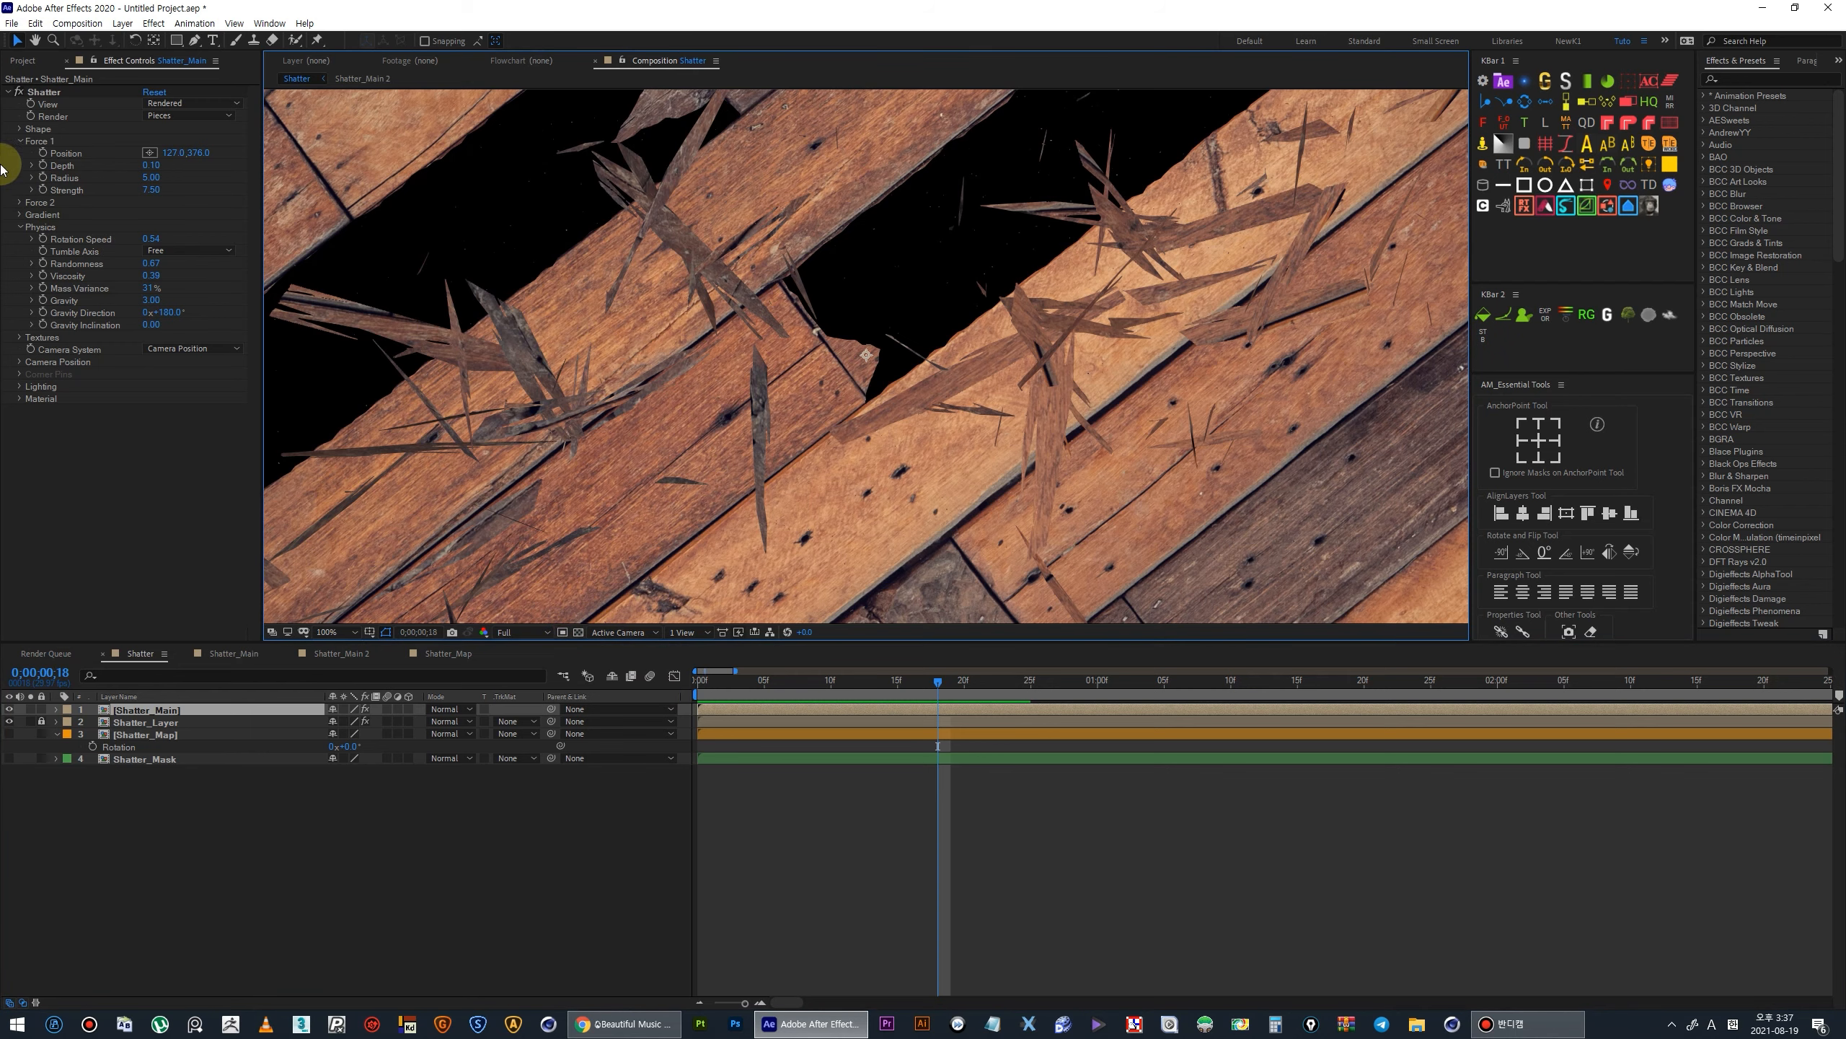
click(578, 632)
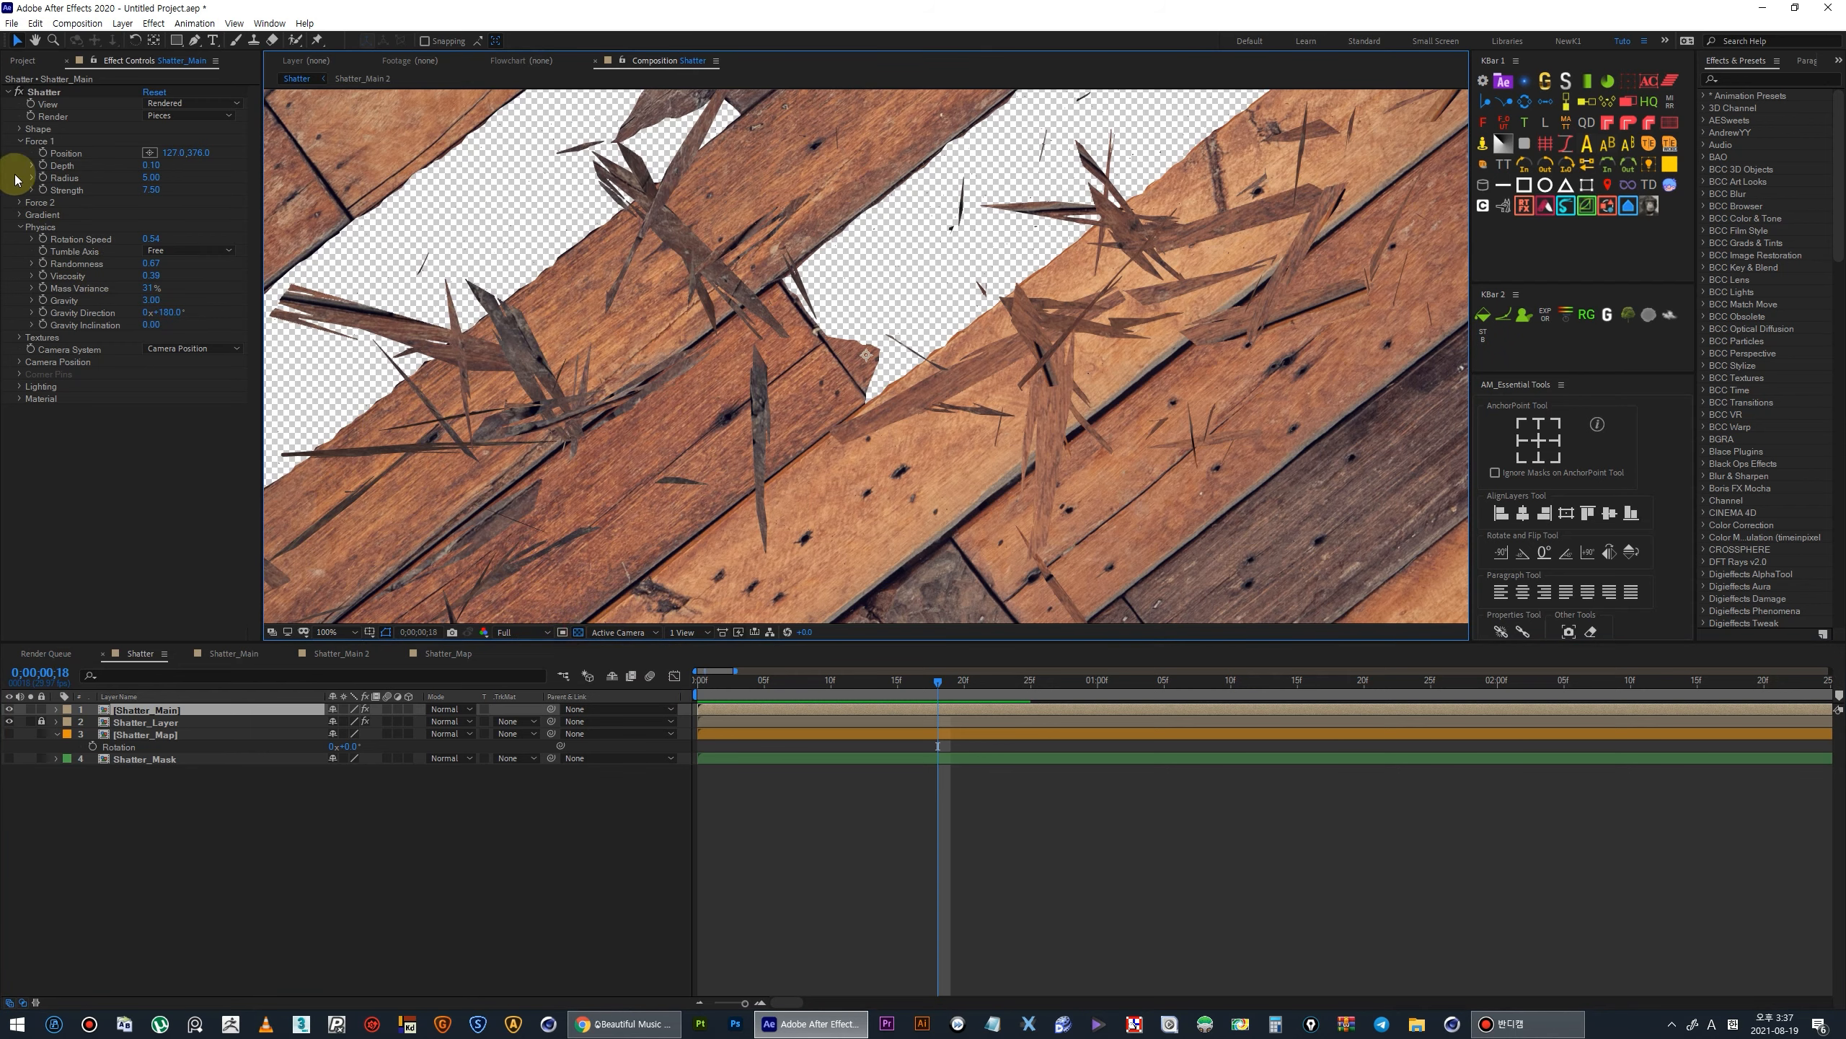
Set the Shatter_Main layer's Extrusion Depth to 0.05 and check the fragments at frame 14.
click(19, 129)
click(19, 228)
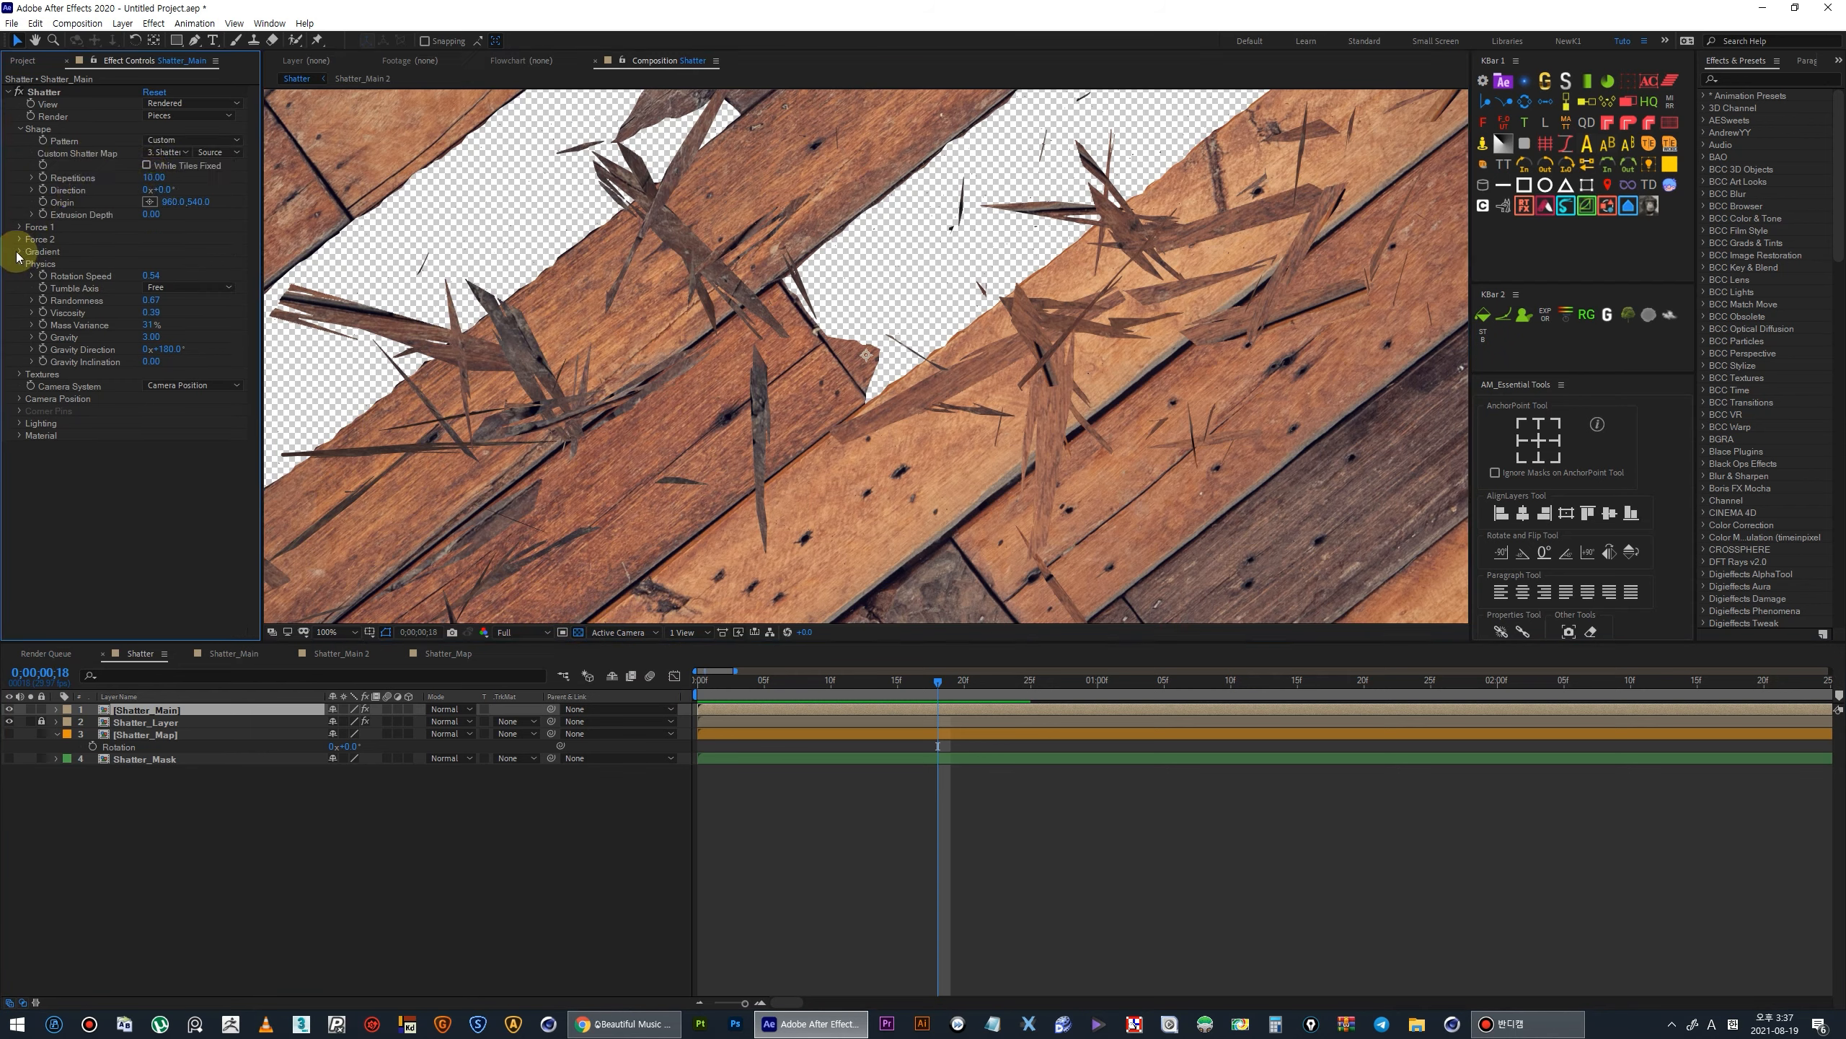
click(20, 263)
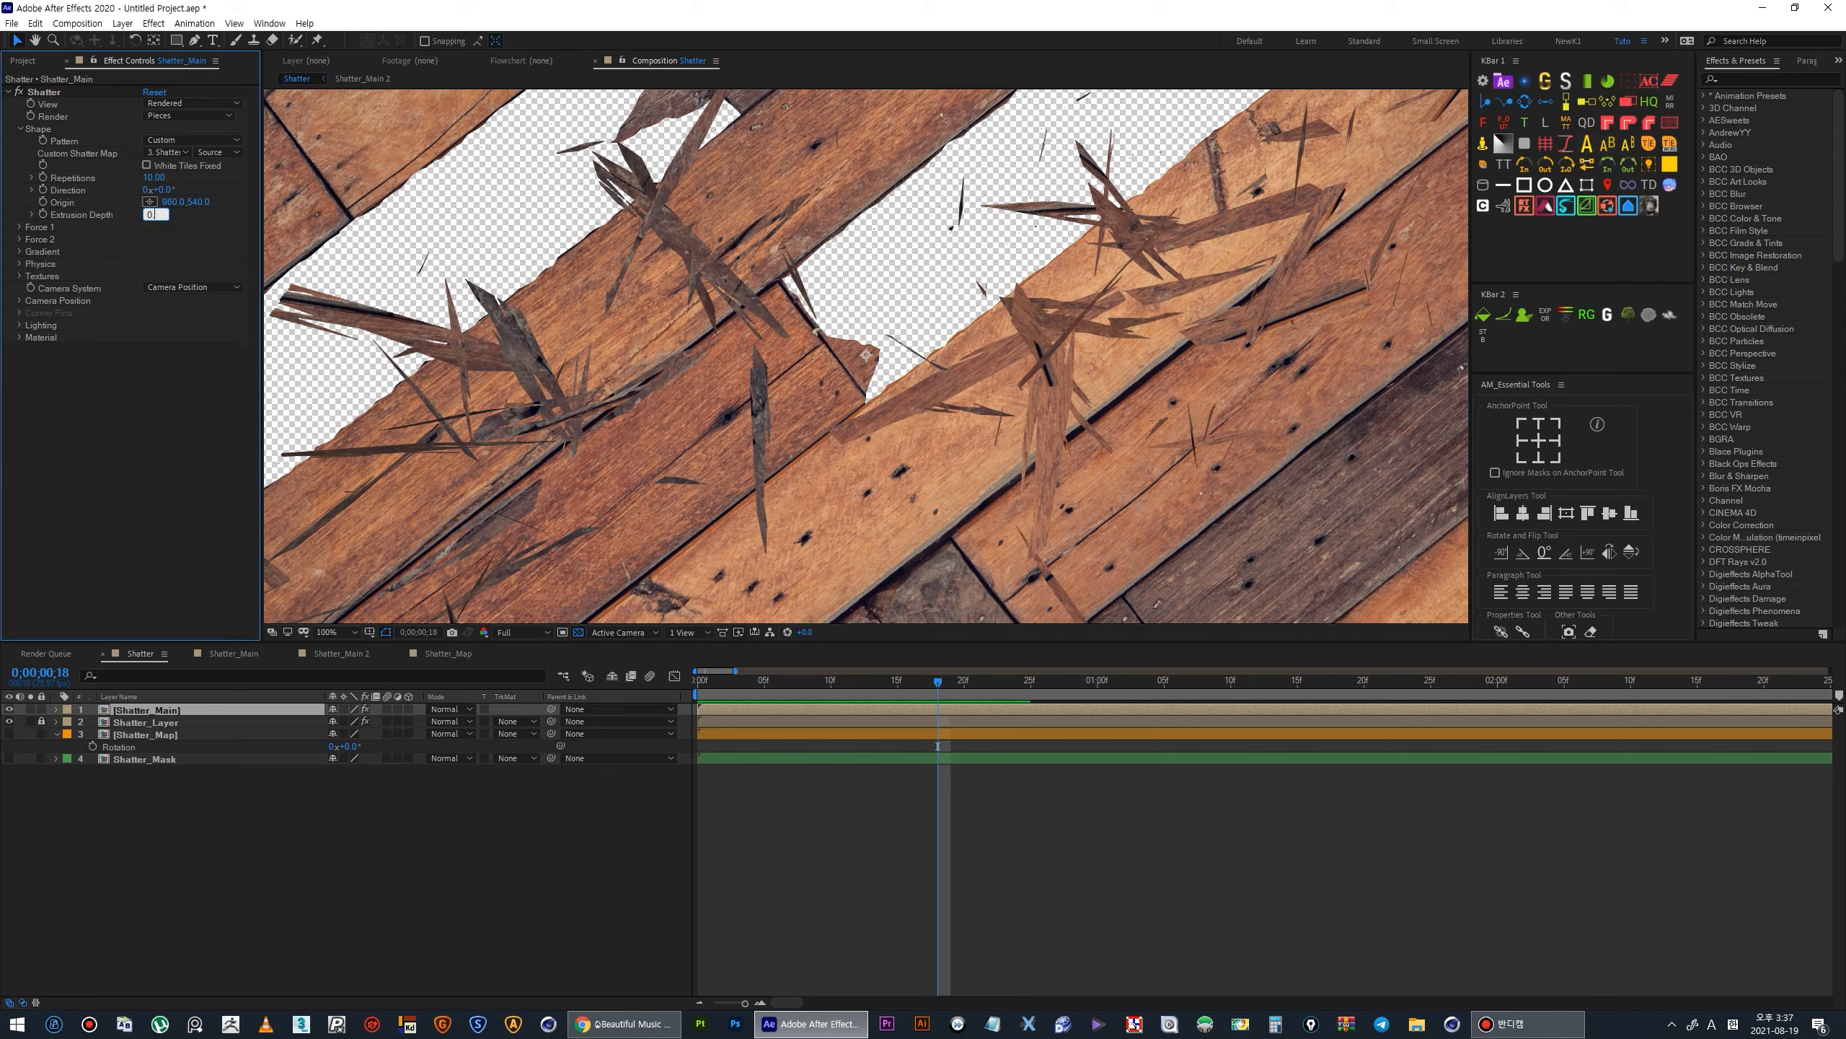
text(.1)
key(Return)
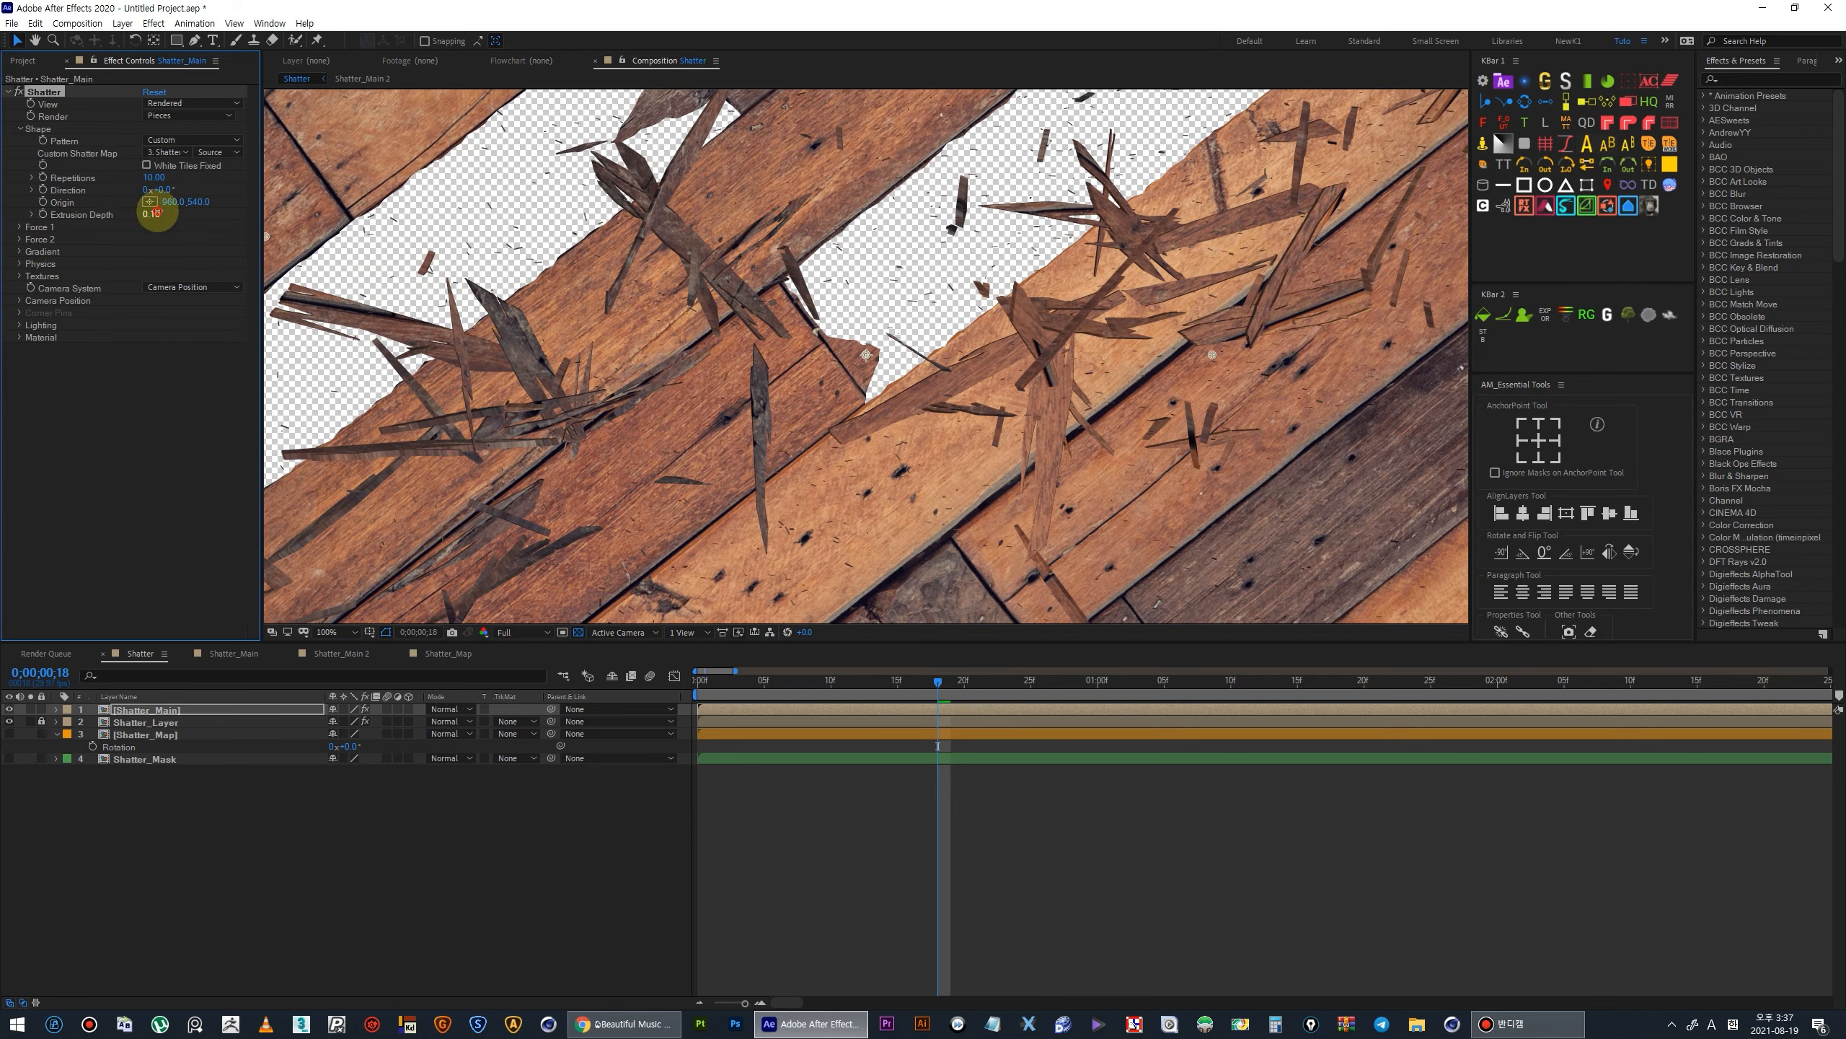
key(Return)
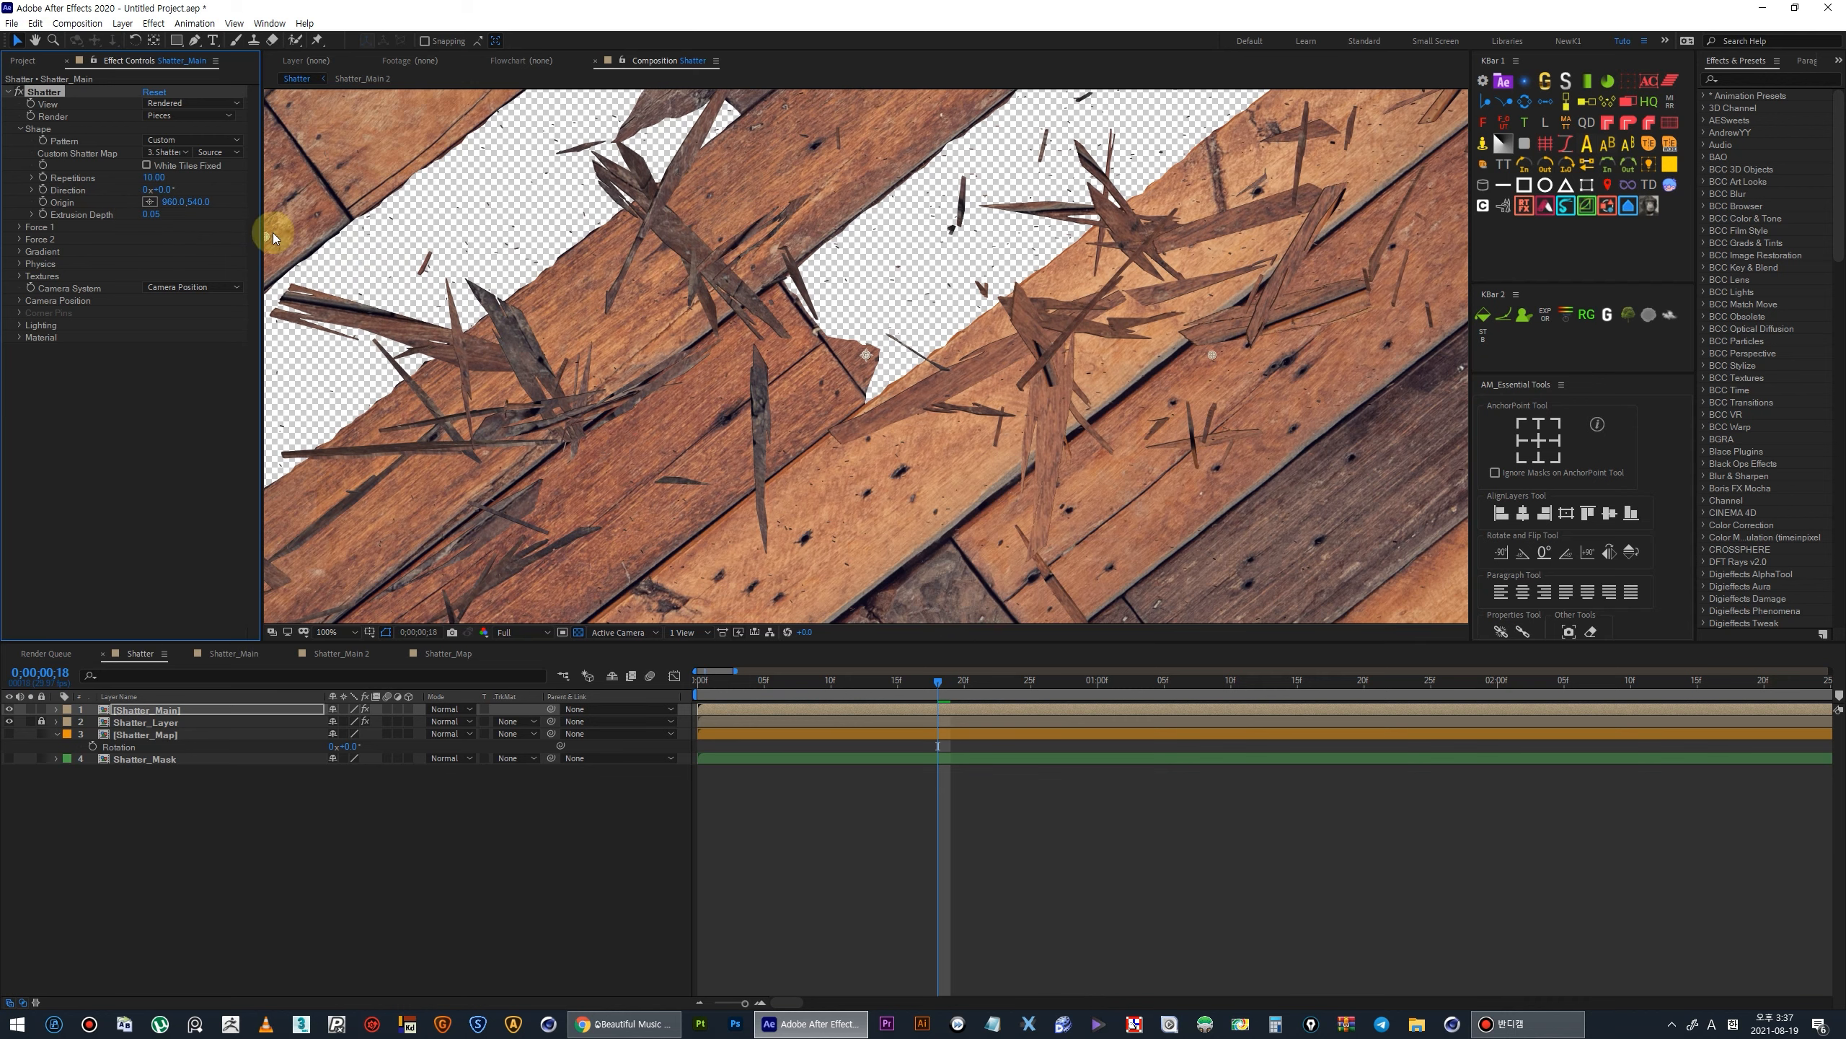
drag(936, 680, 884, 681)
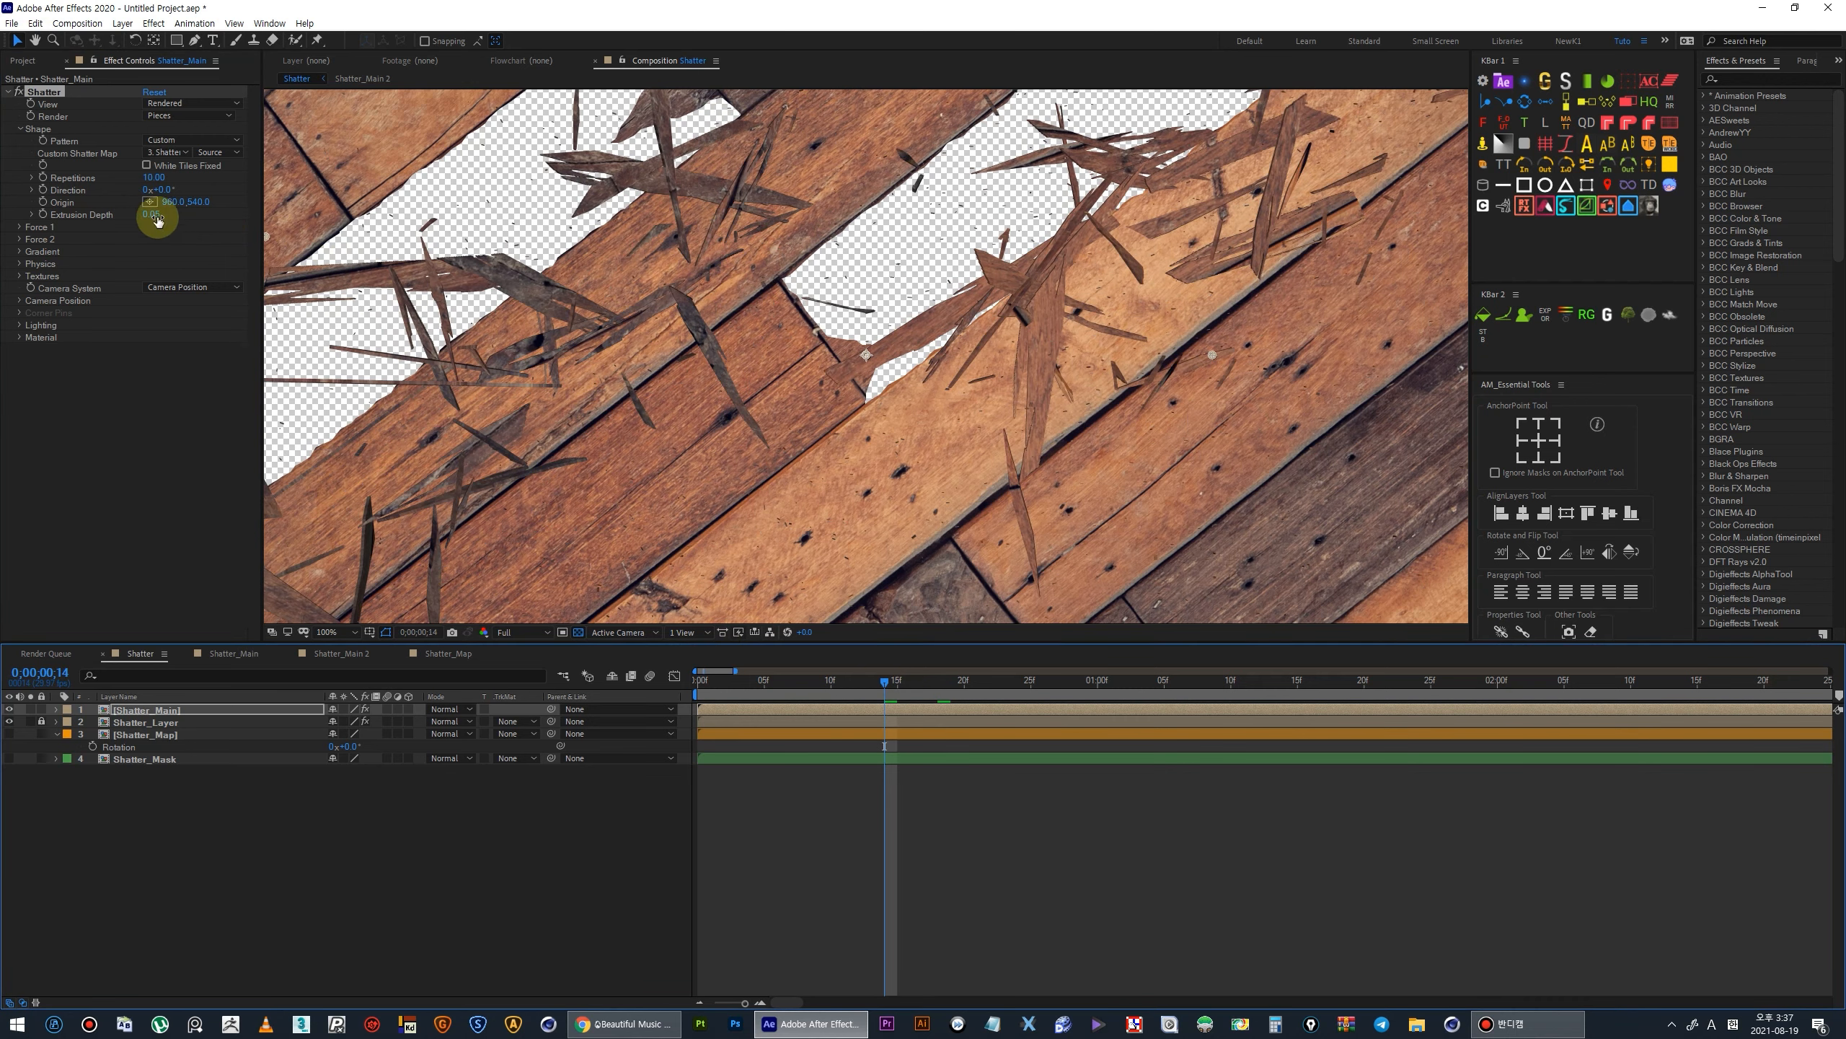
Set the Shatter_Layer layer's Extrusion Depth to 0.75, checking the plank edges with the transparency grid off and on.
click(148, 724)
click(20, 228)
drag(155, 218, 340, 210)
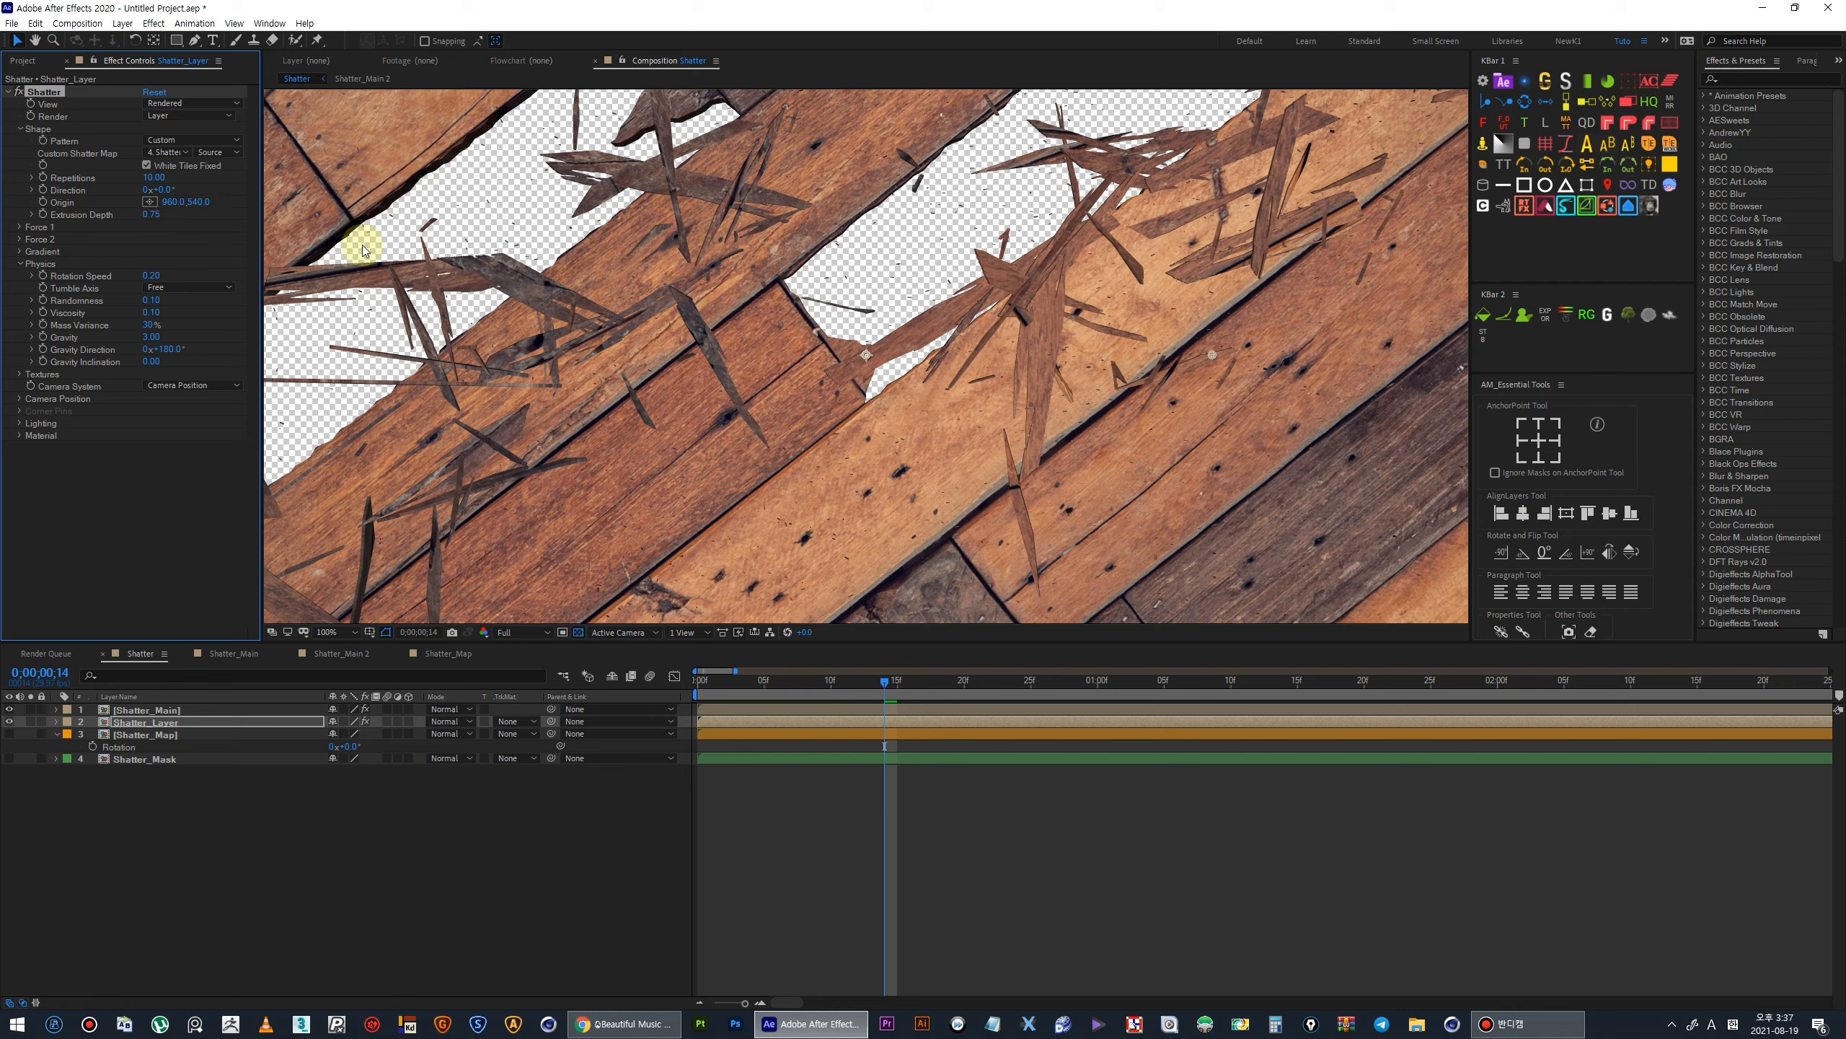
click(579, 633)
click(579, 633)
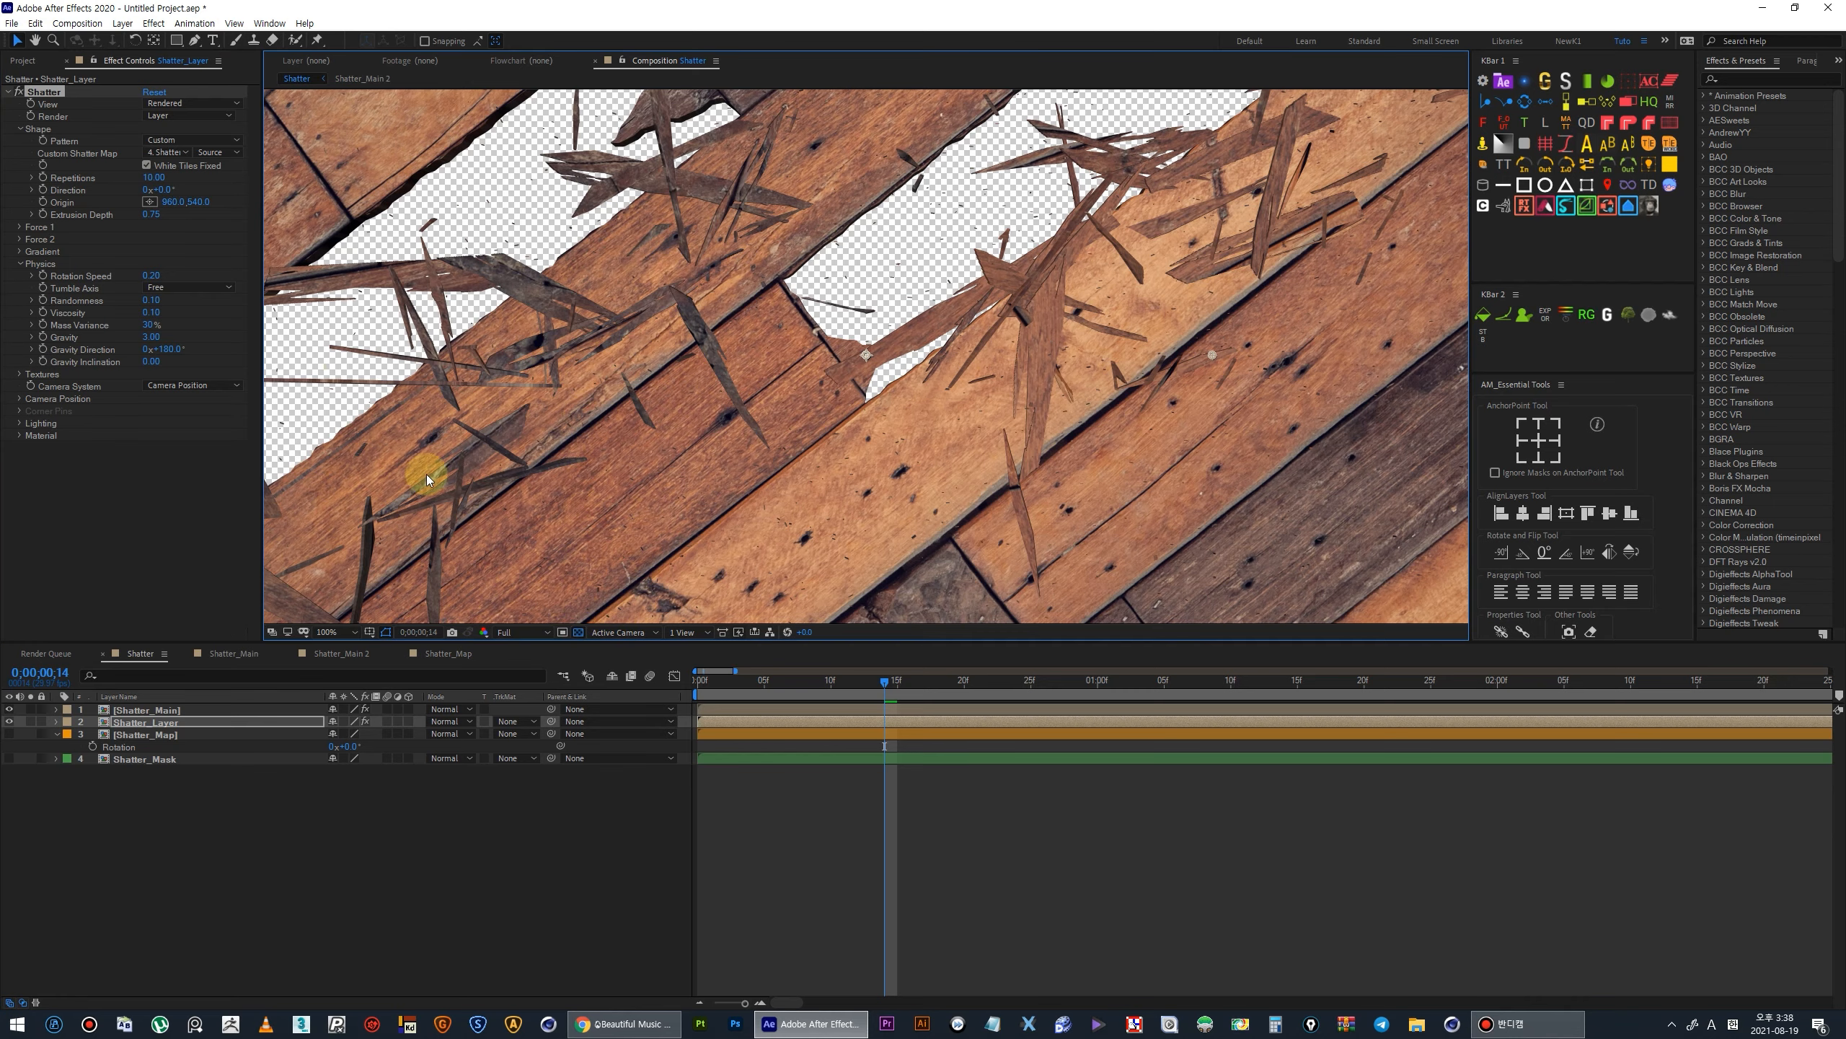
Preview the thickened shatter animation from the start and scrub to frame 17.
click(700, 680)
key(comma)
key(space)
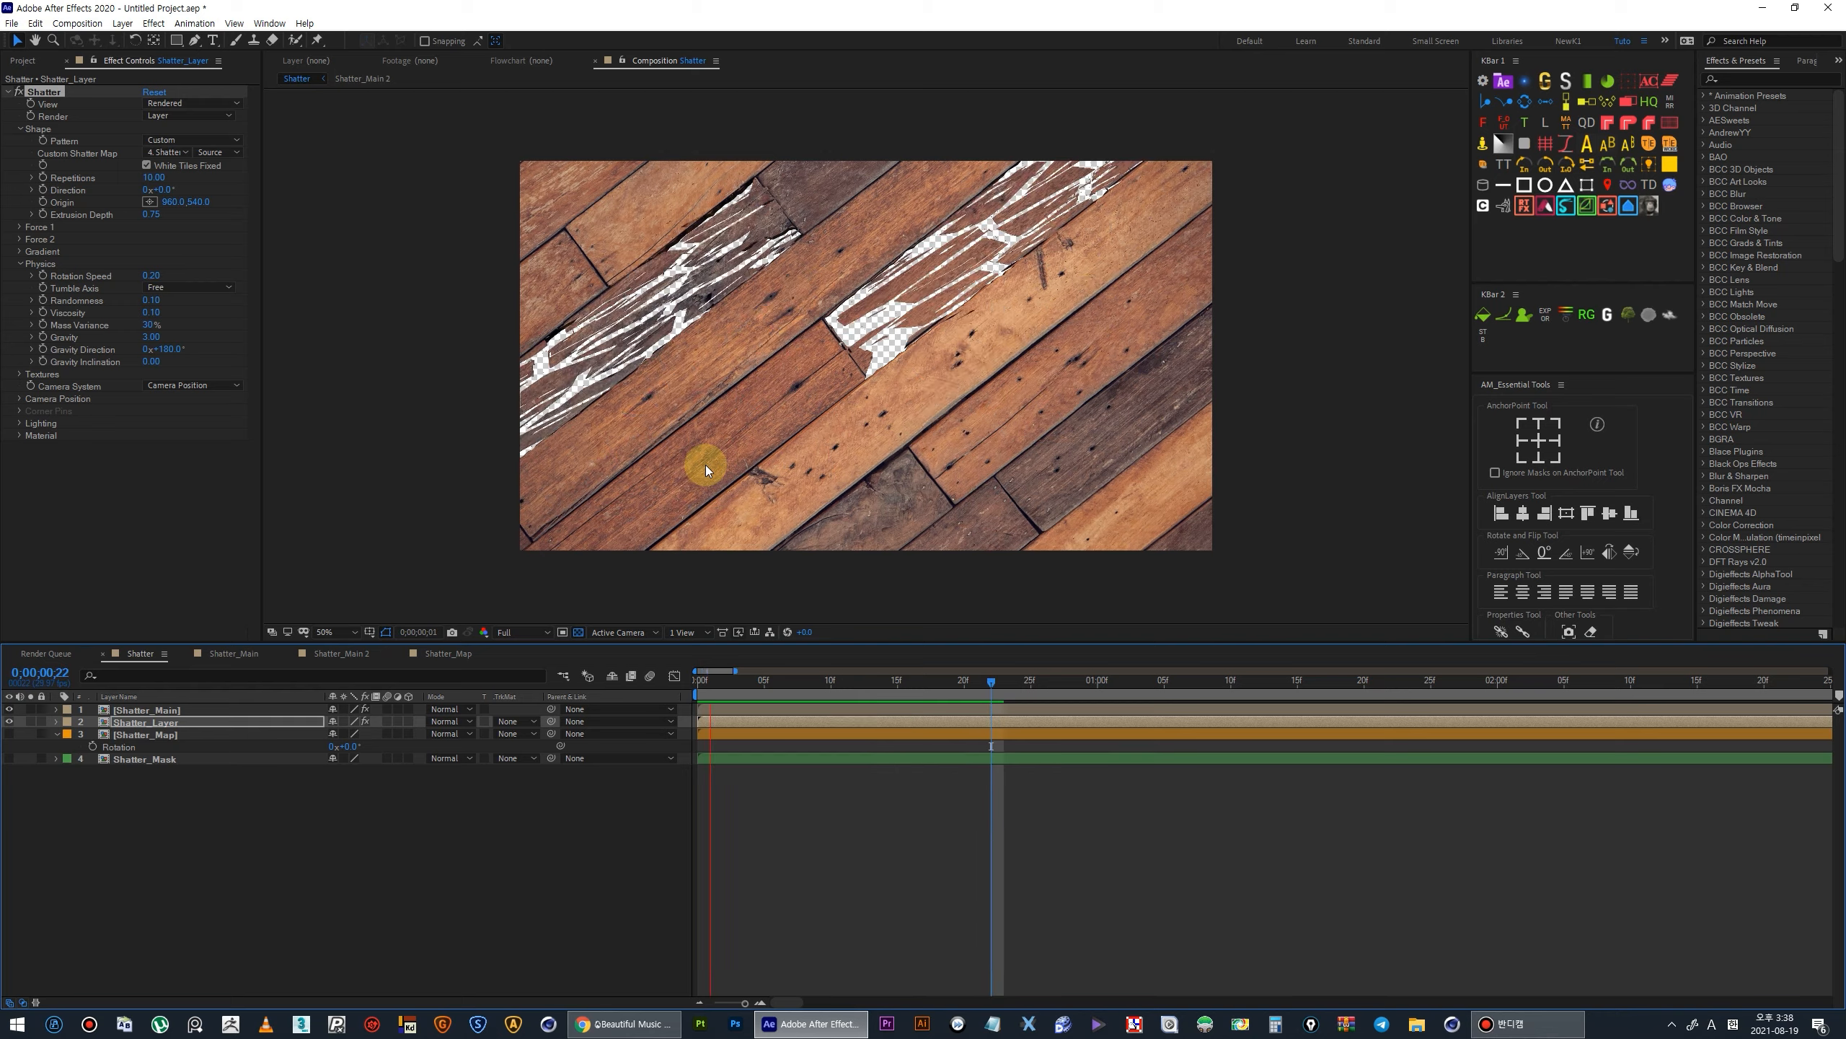
key(space)
mouse_move(934, 696)
mouse_down()
mouse_move(762, 721)
mouse_move(990, 730)
mouse_move(924, 730)
mouse_up()
click(902, 857)
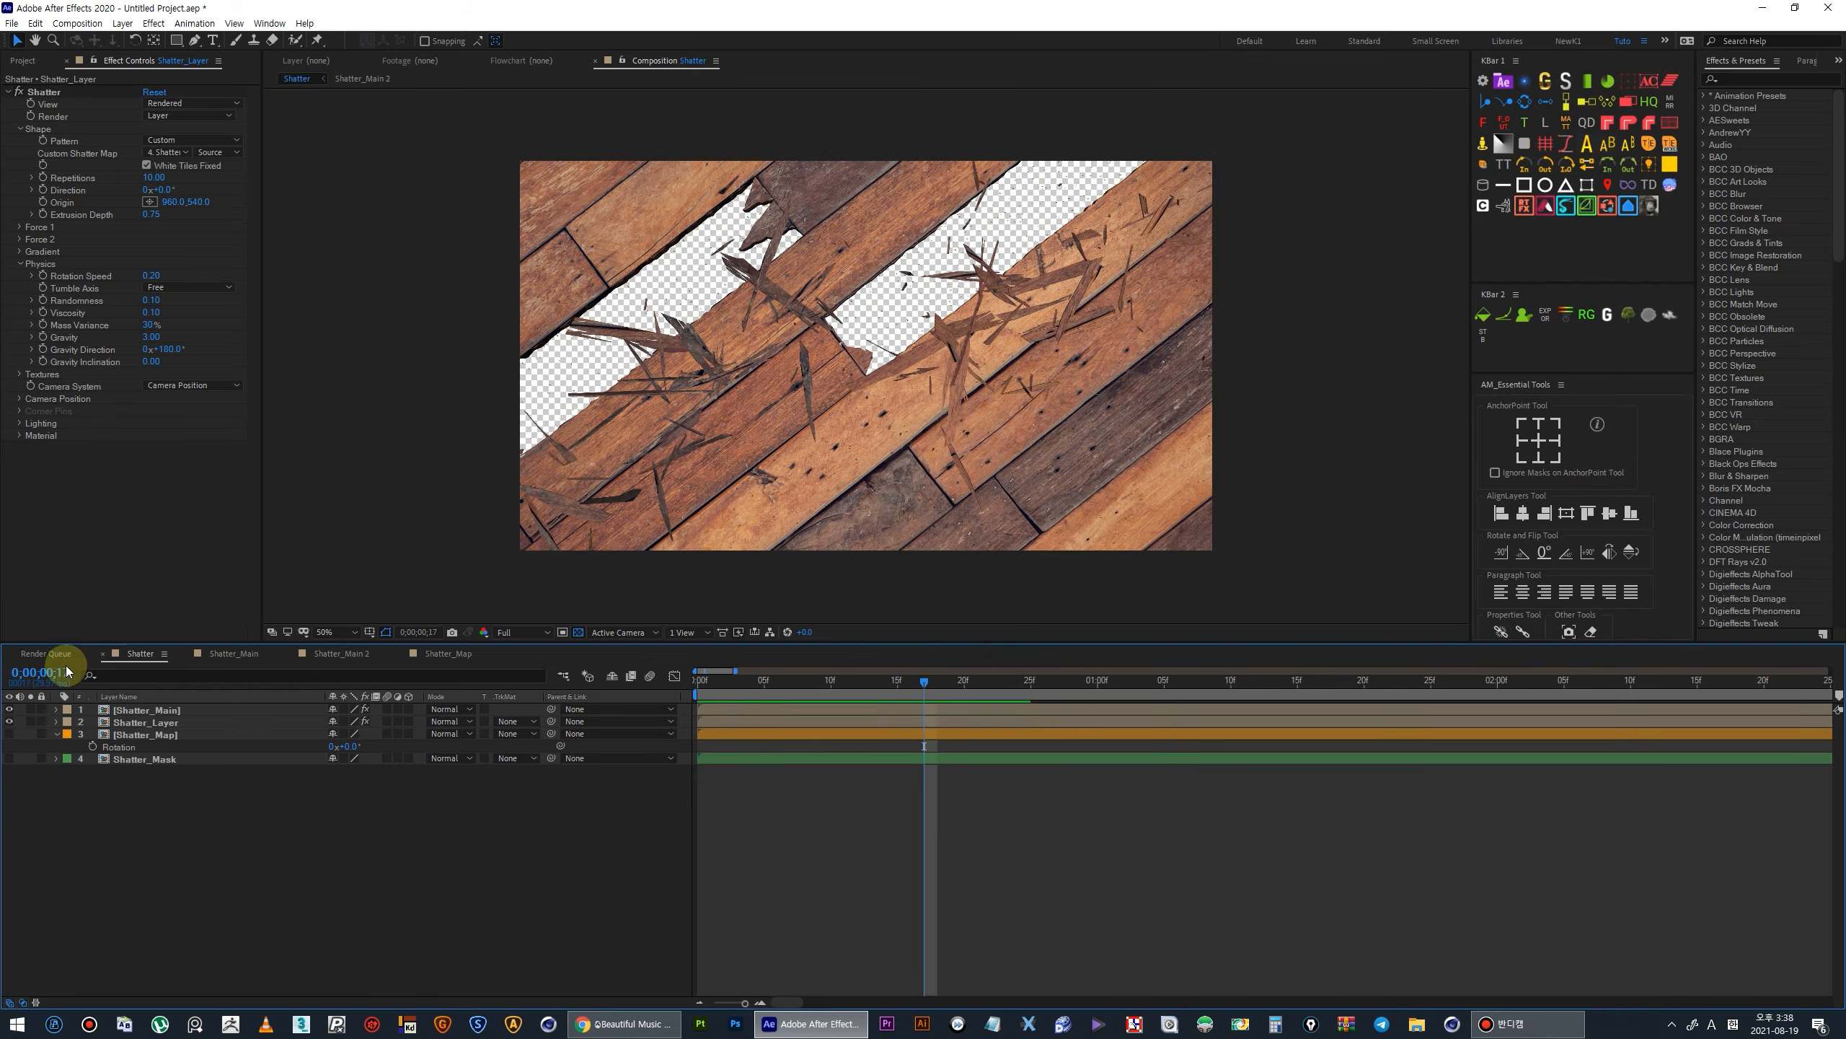
Add a new point light to the Shatter composition with the default light settings.
right_click(129, 806)
mouse_move(291, 812)
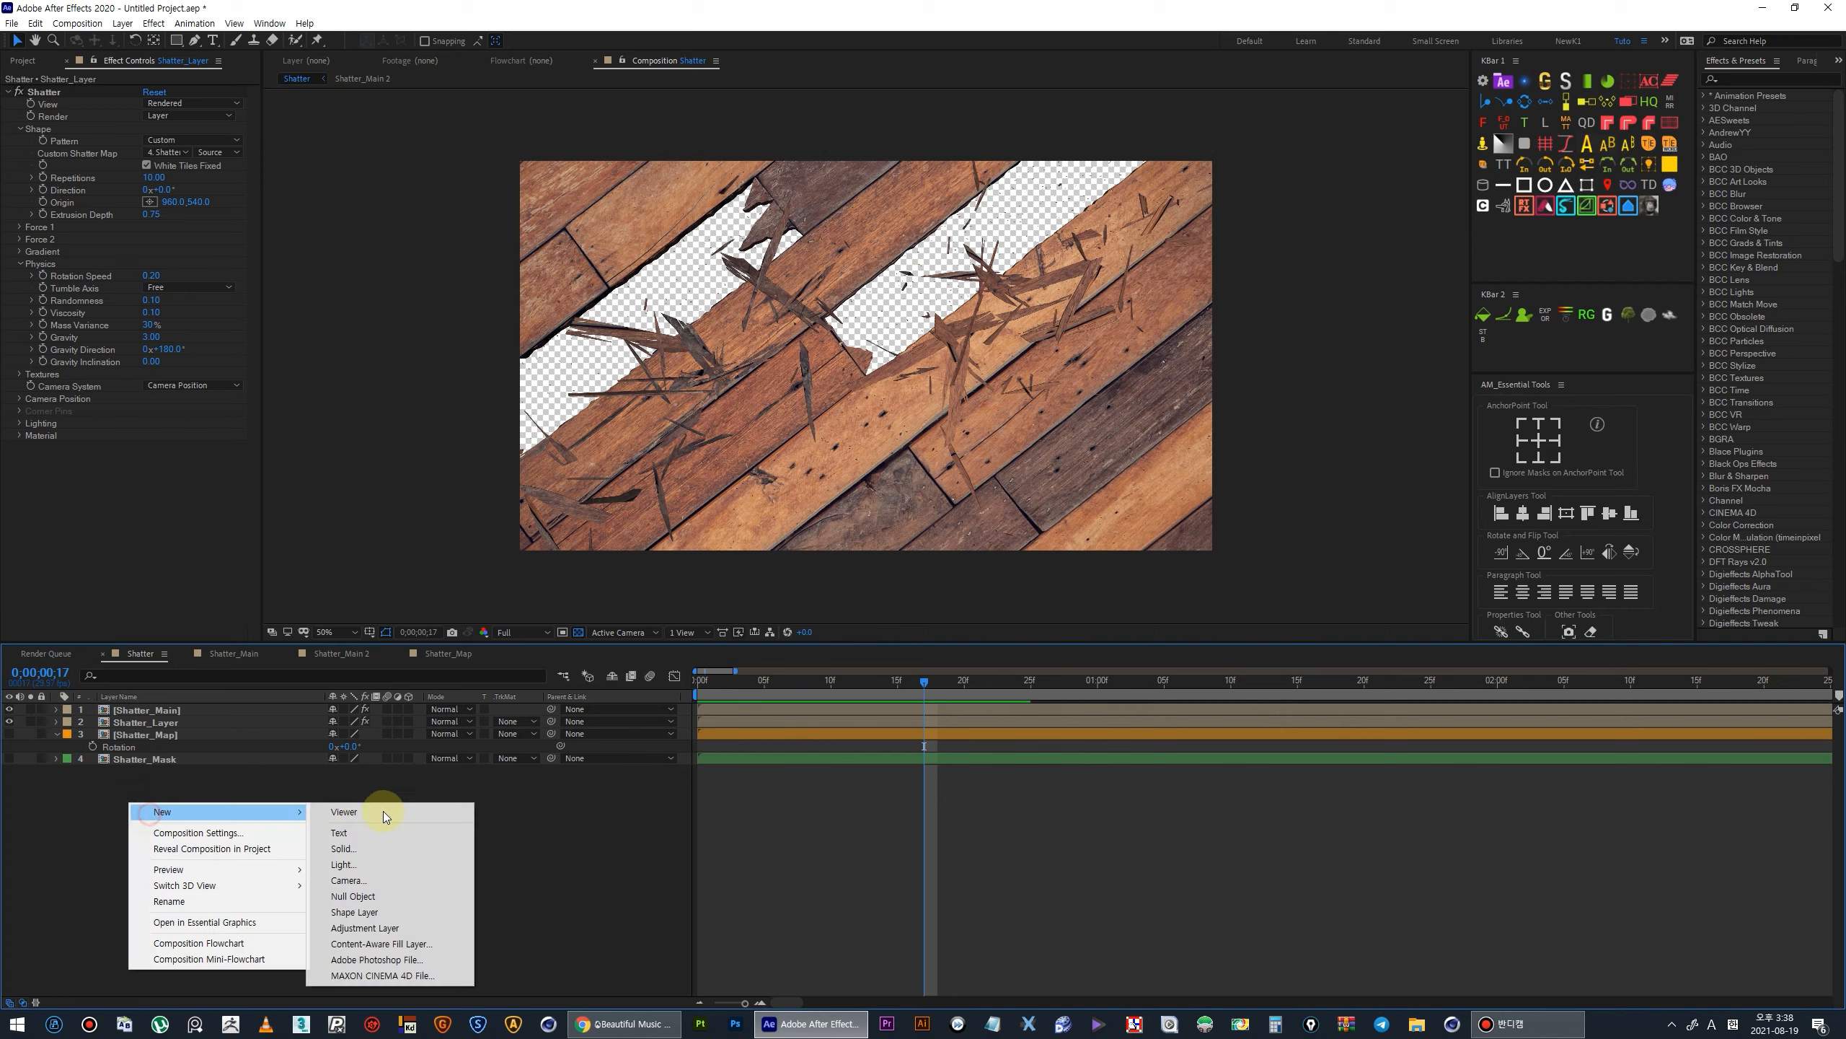
click(411, 875)
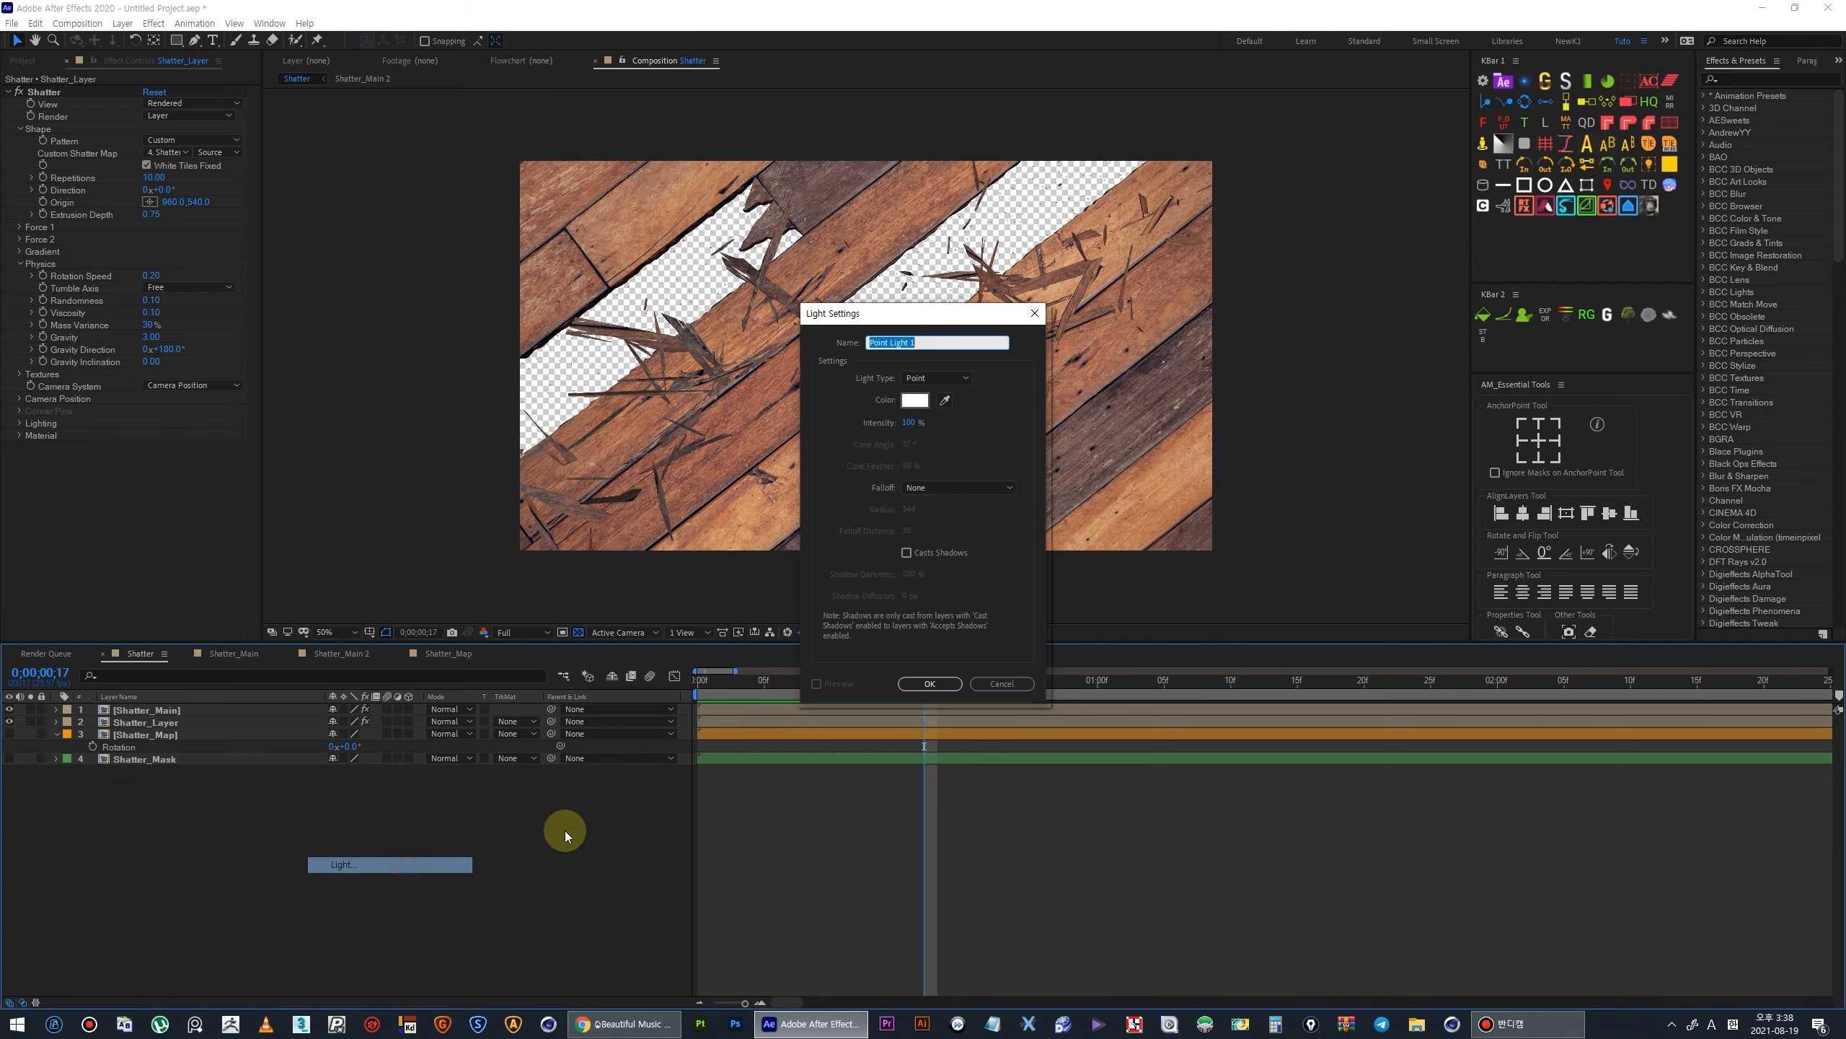
click(924, 686)
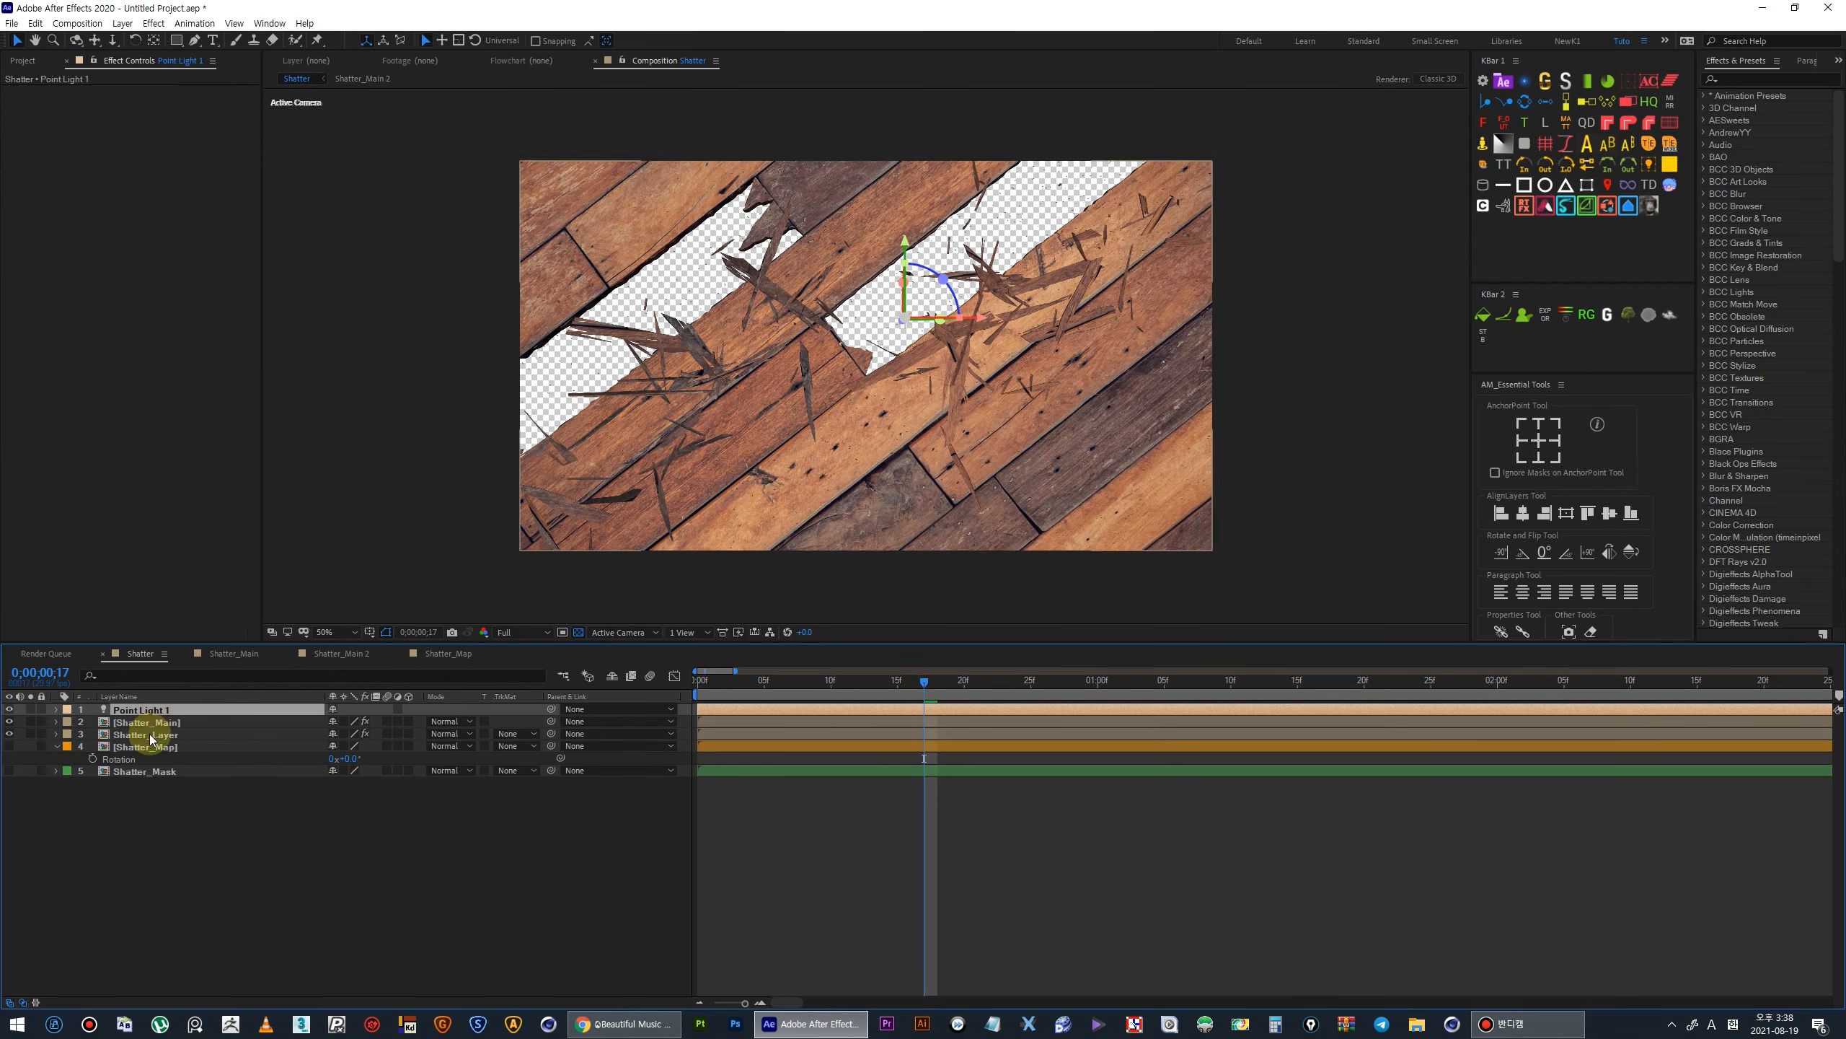
Solo the Shatter_Main layer and set its Shatter light type to First Comp Light.
click(145, 734)
click(580, 632)
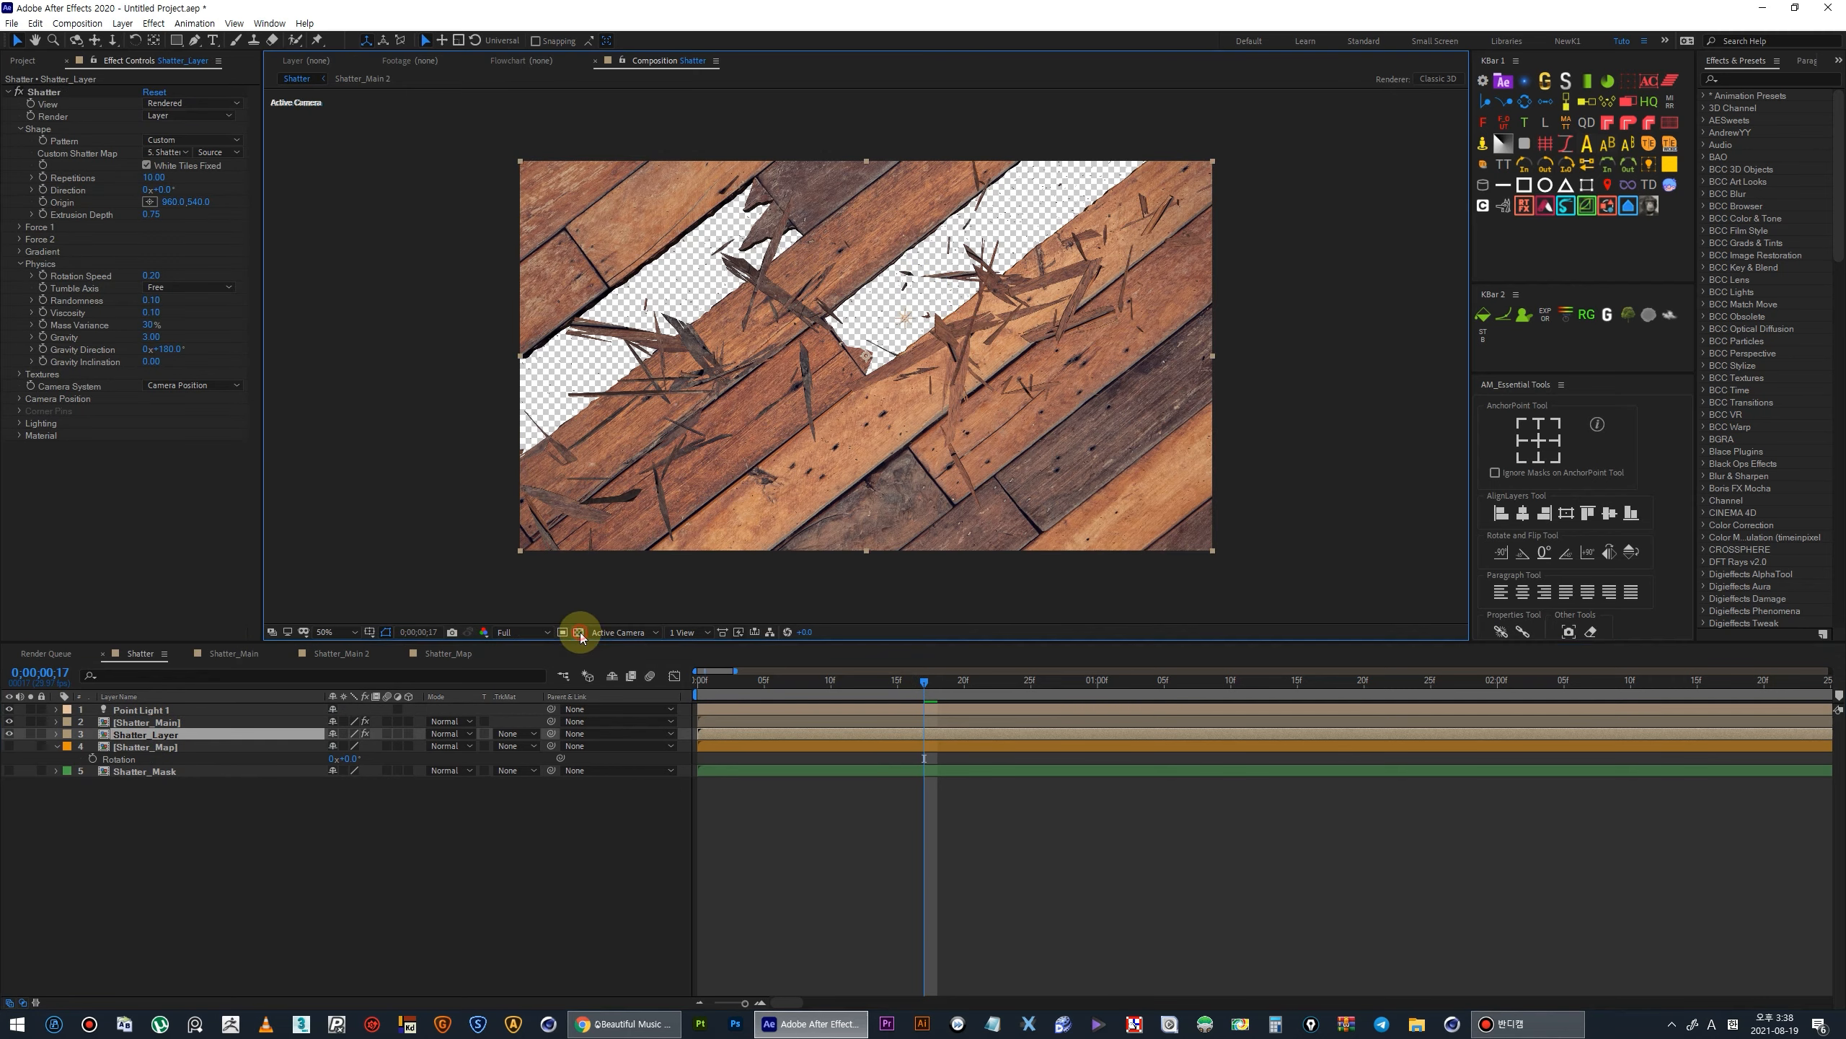
click(129, 722)
click(30, 721)
click(30, 722)
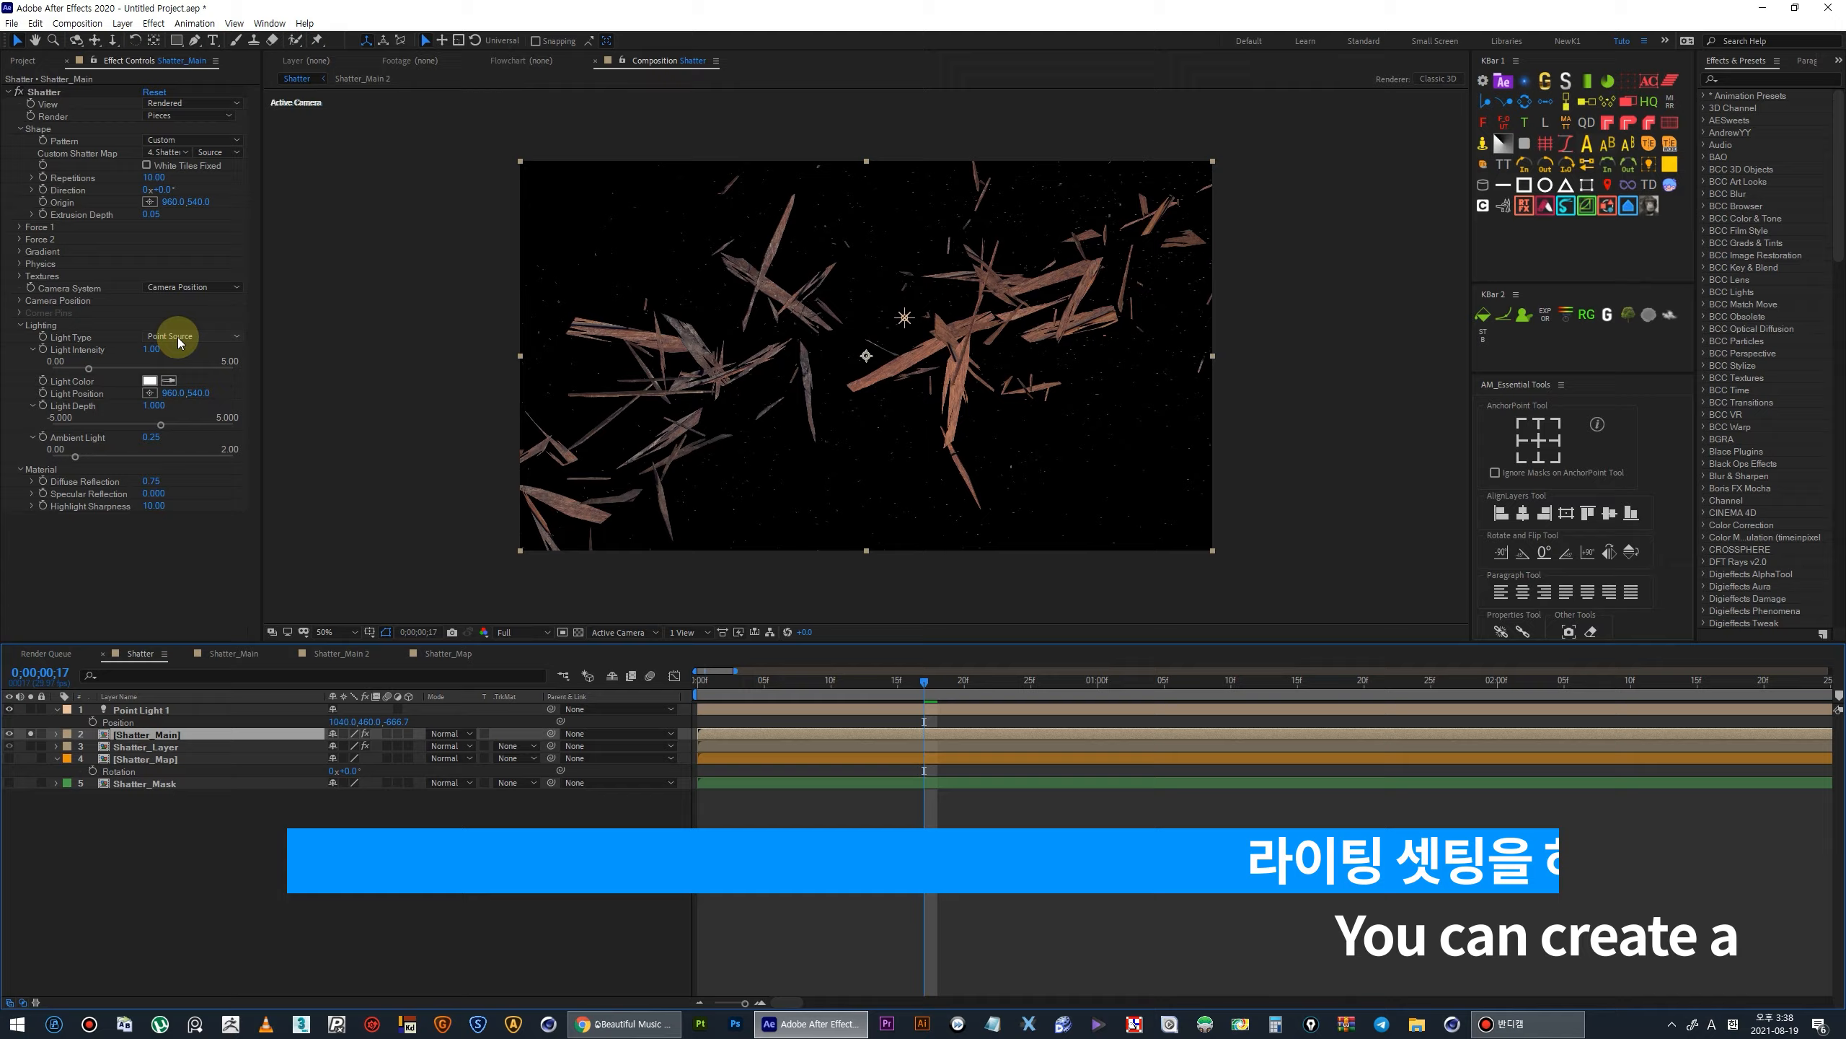
click(180, 338)
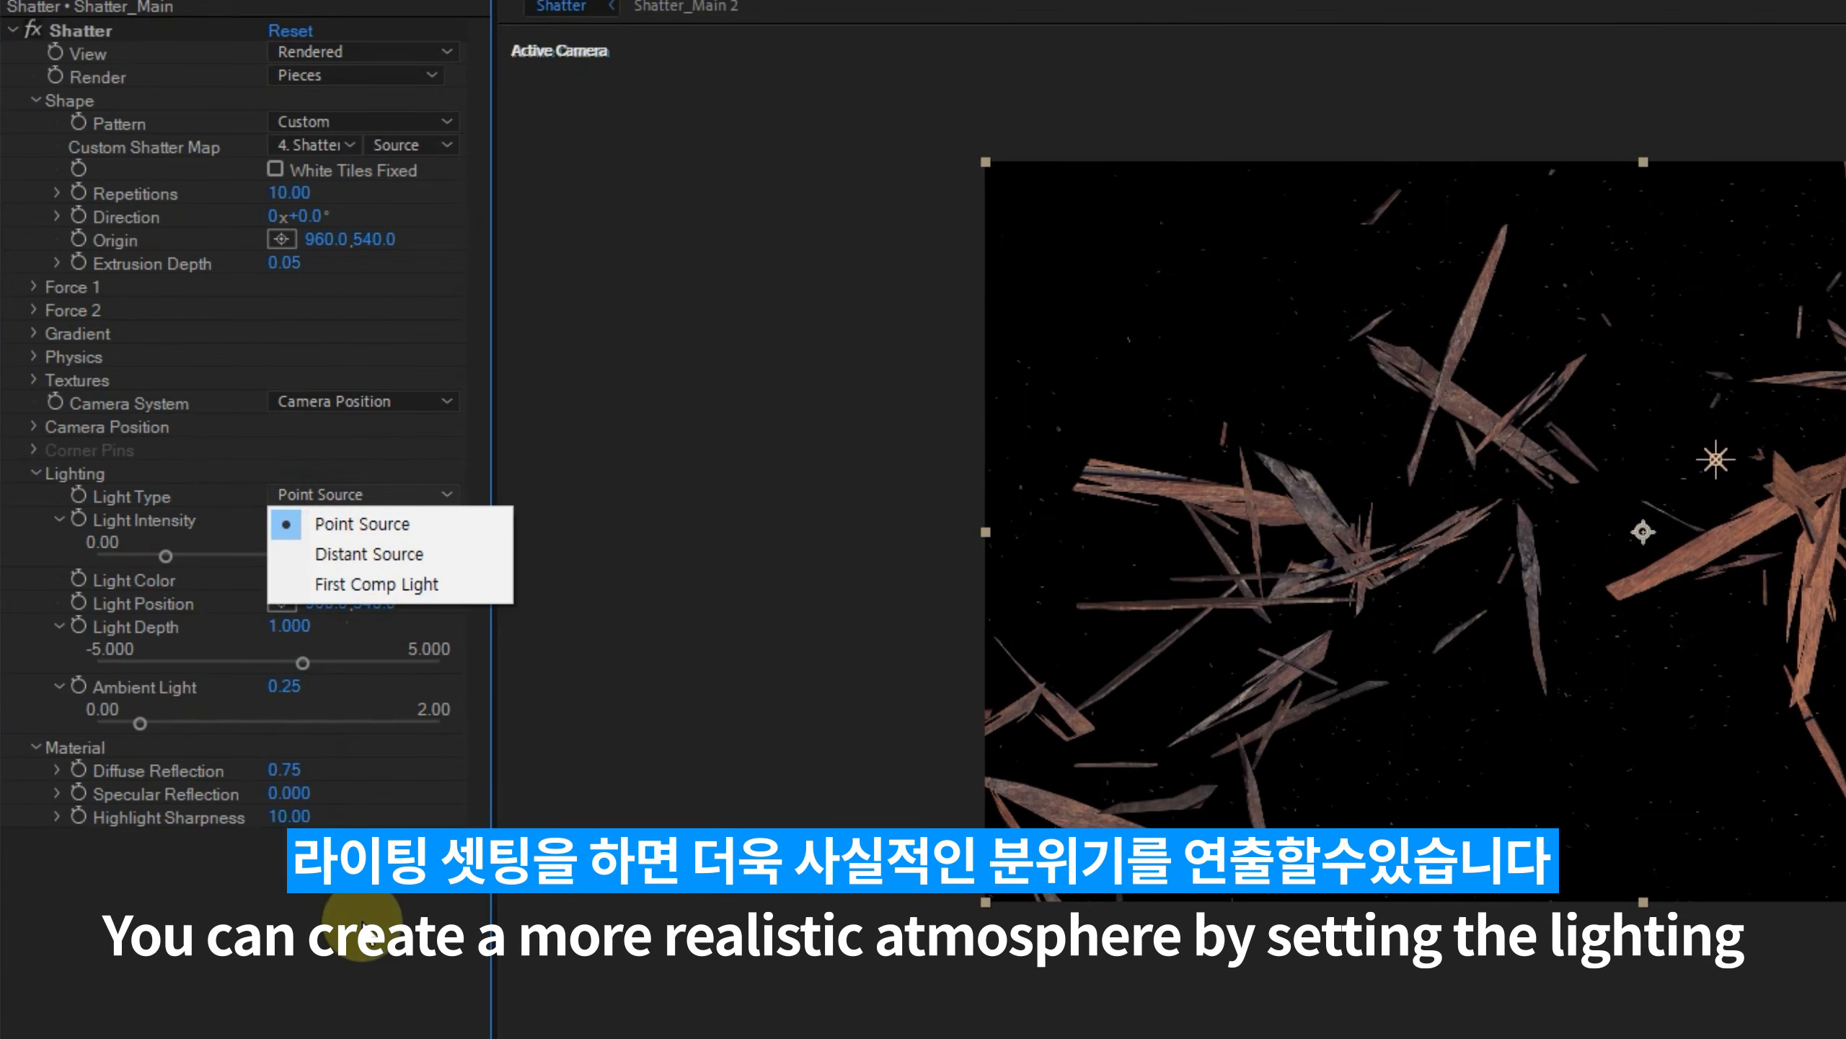
click(364, 584)
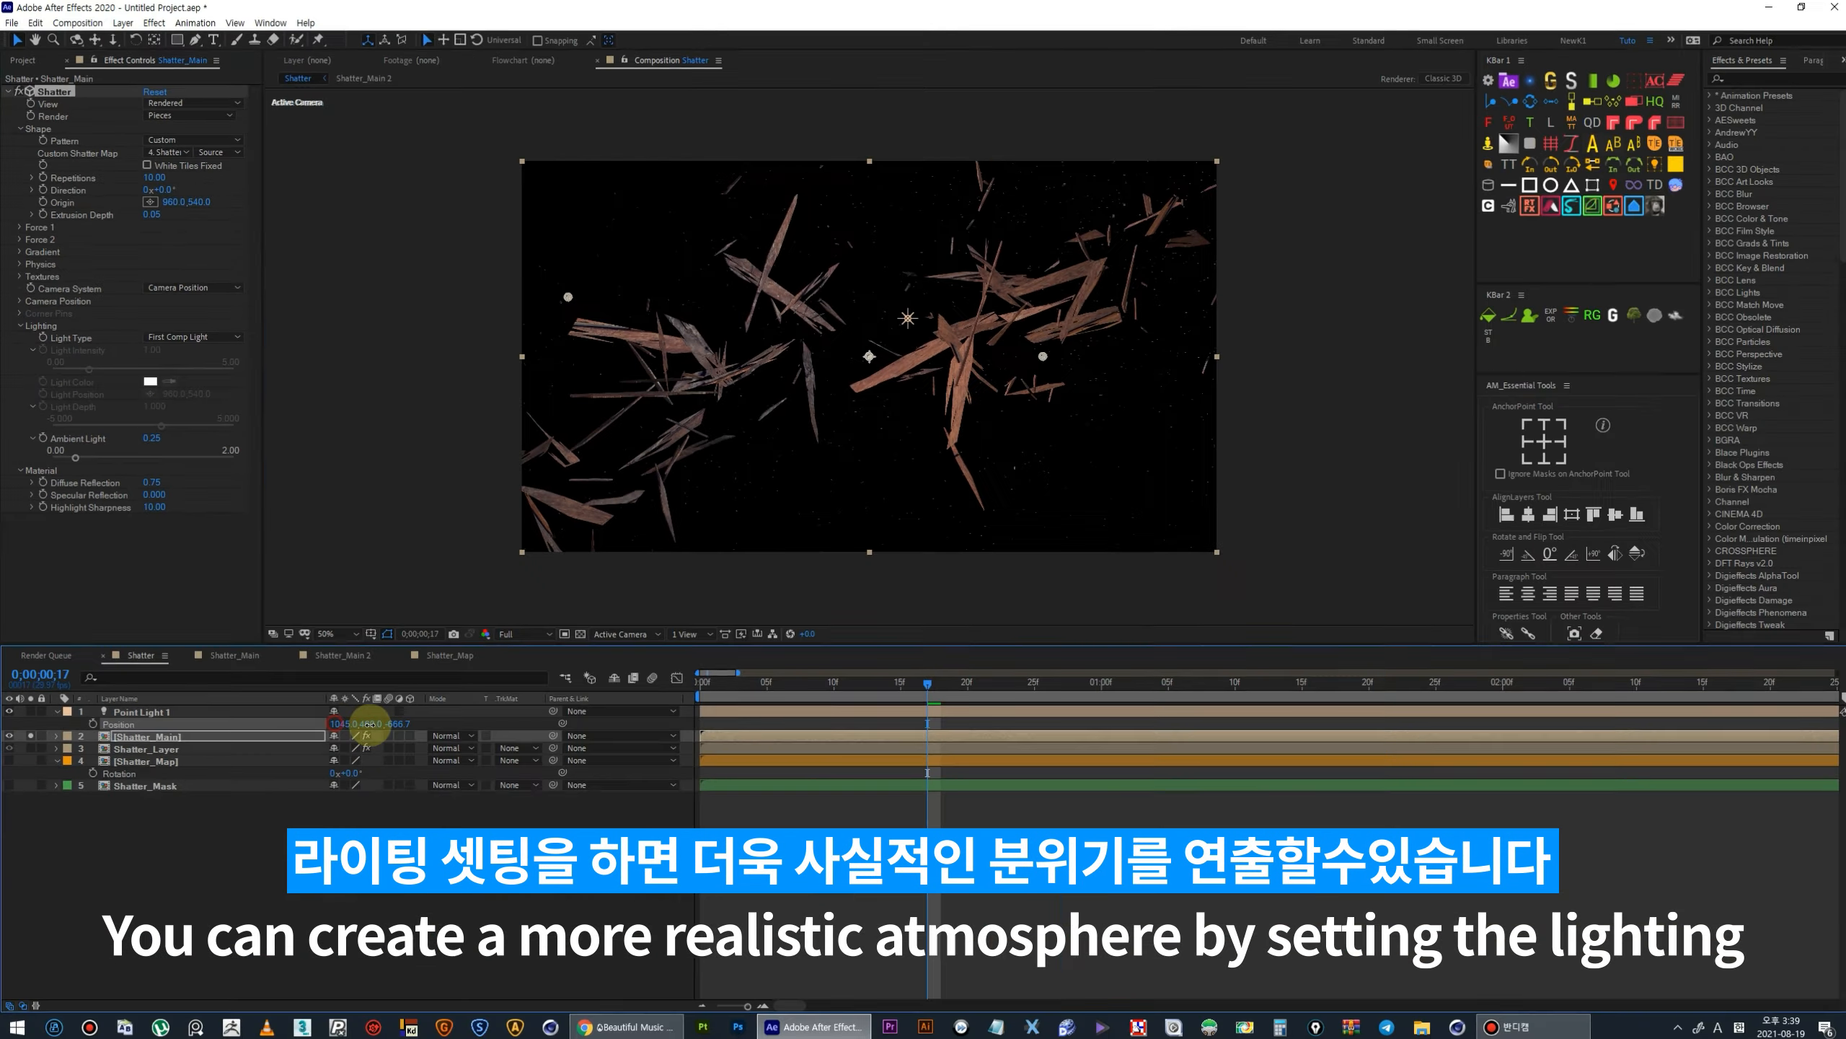
Zero Point Light 1's position and move the light to about 910, 810, -320.
drag(346, 721, 556, 688)
click(341, 723)
key(Tab)
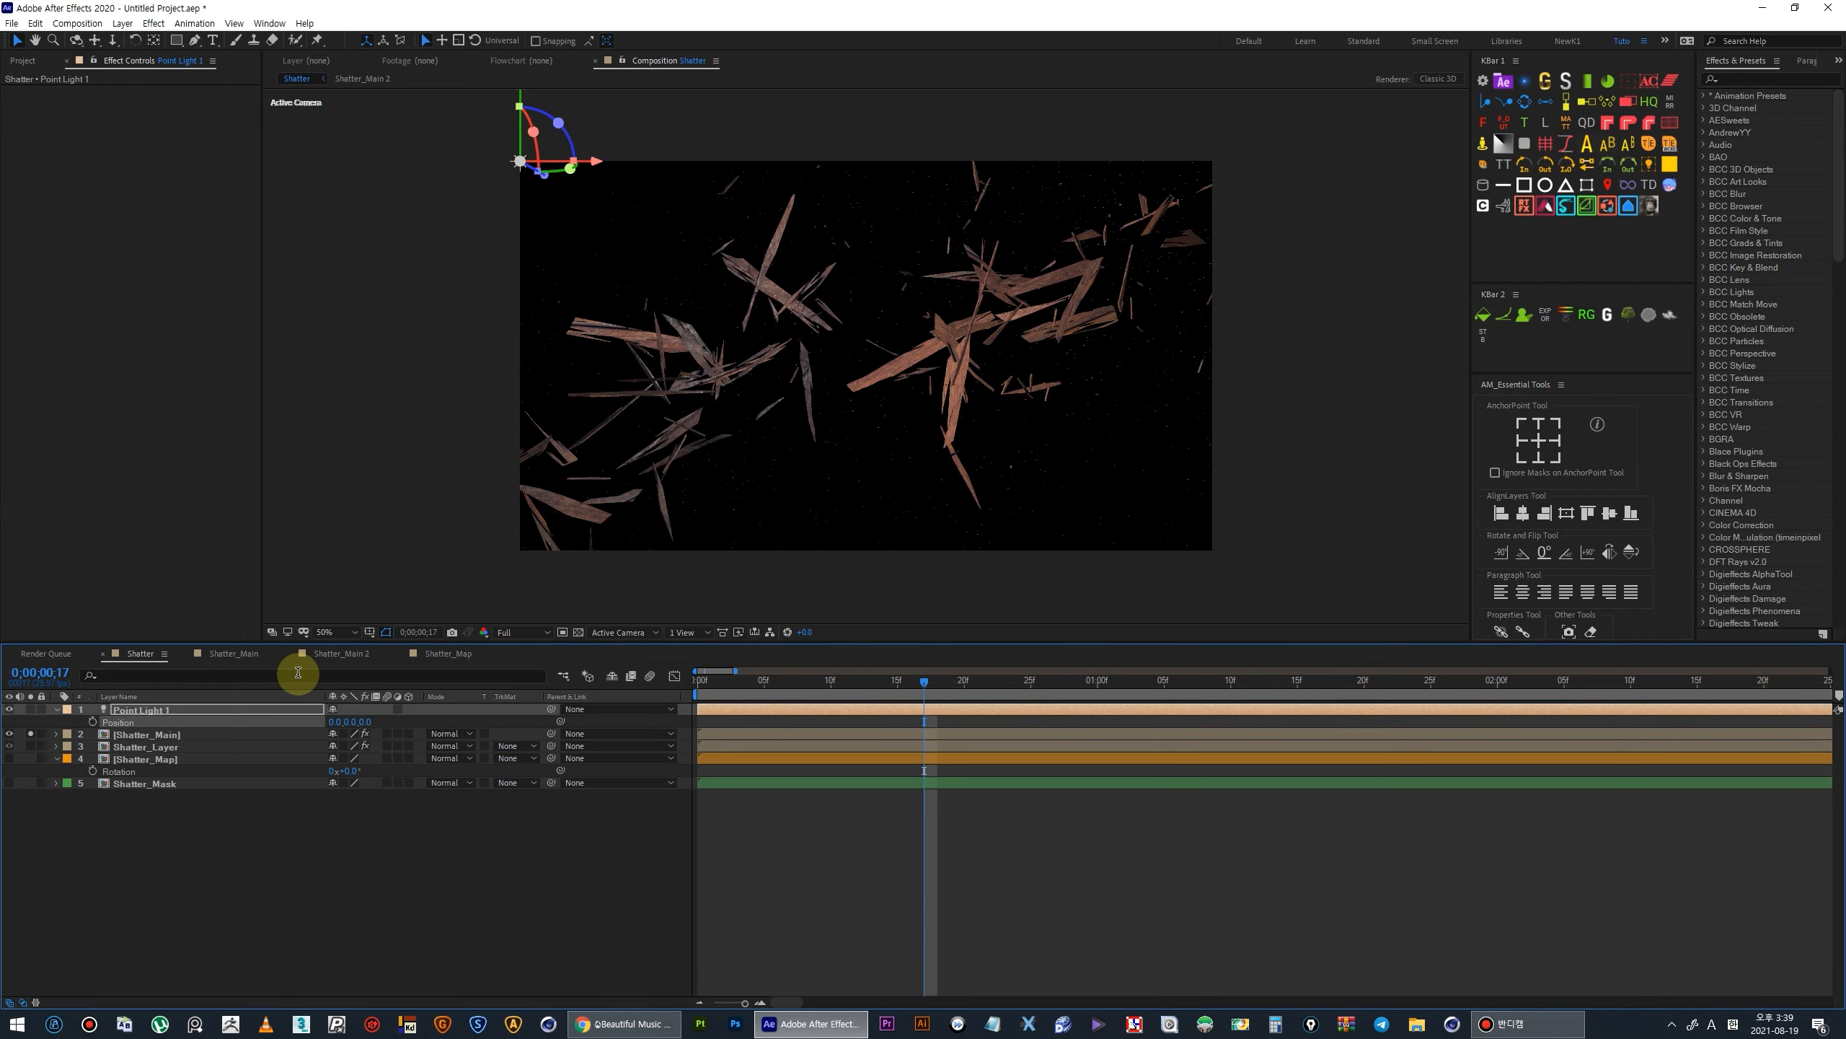
text(0)
key(Return)
drag(331, 722, 425, 778)
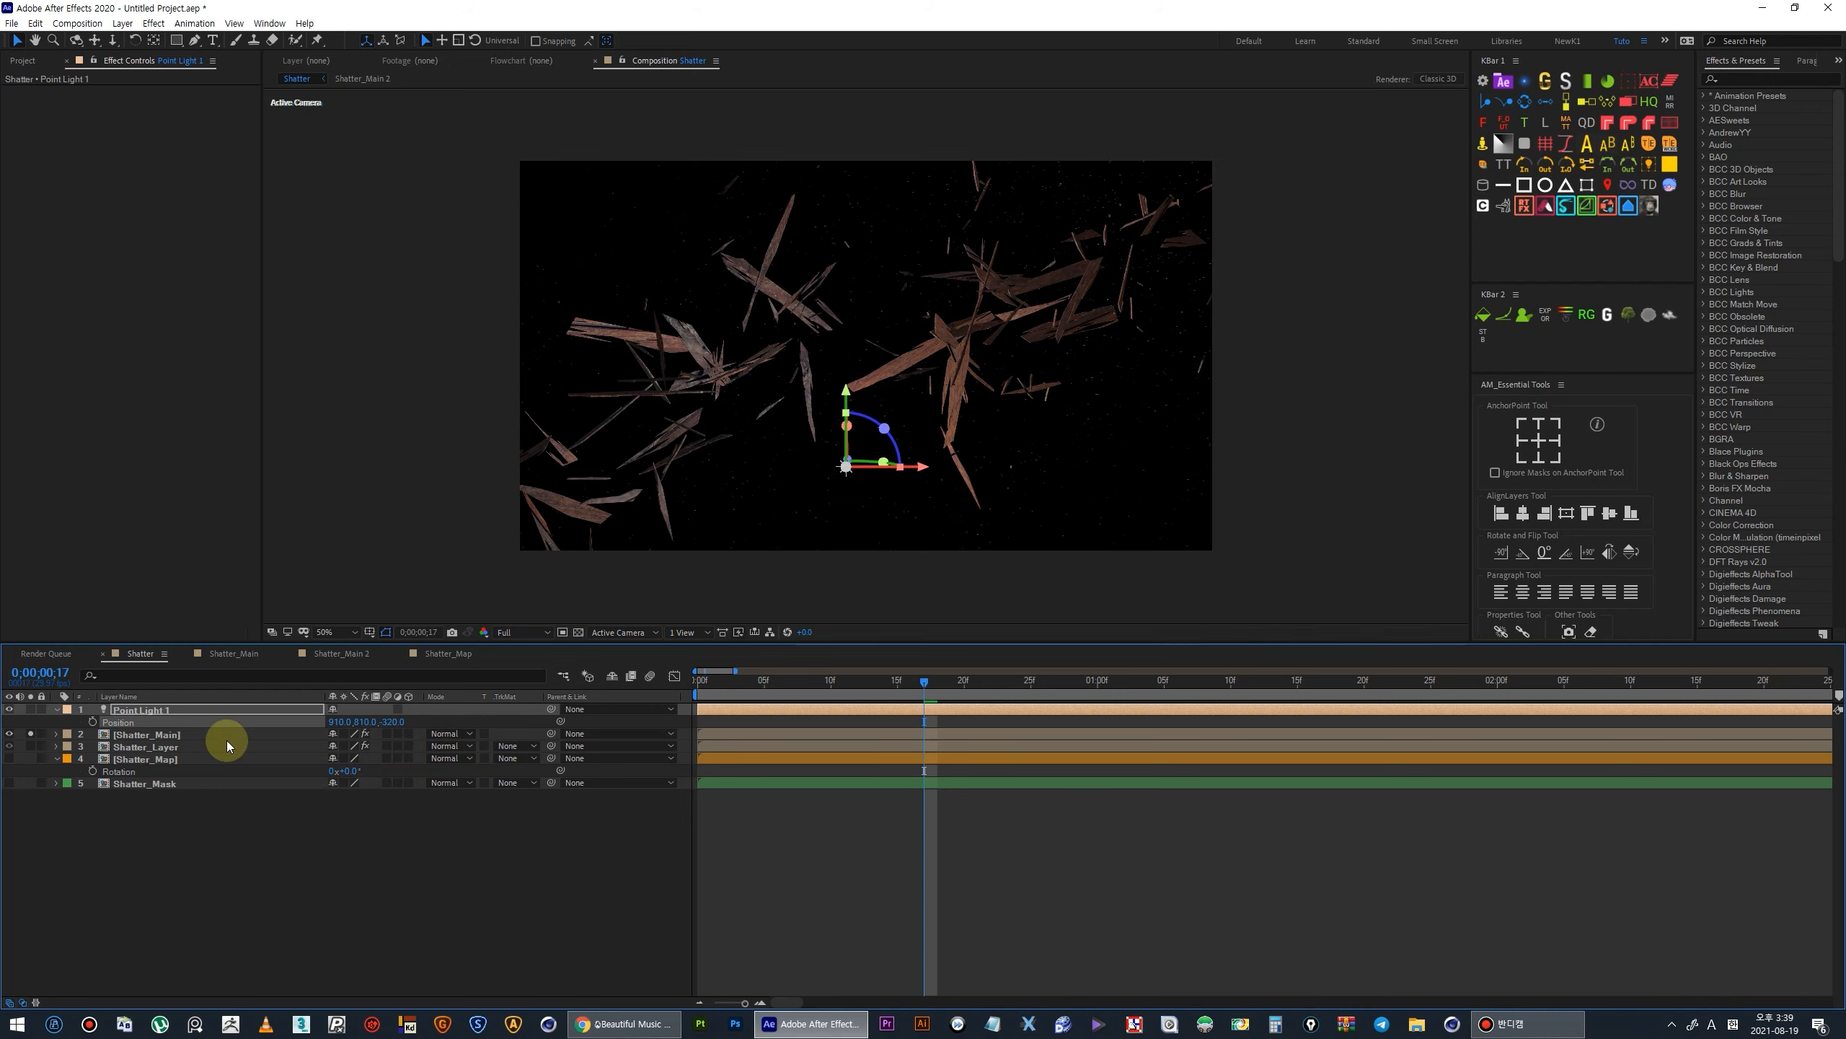
Try the Distant Source light type on Shatter_Main's Shatter effect and return it to First Comp Light for comparison.
click(148, 733)
click(190, 336)
click(186, 353)
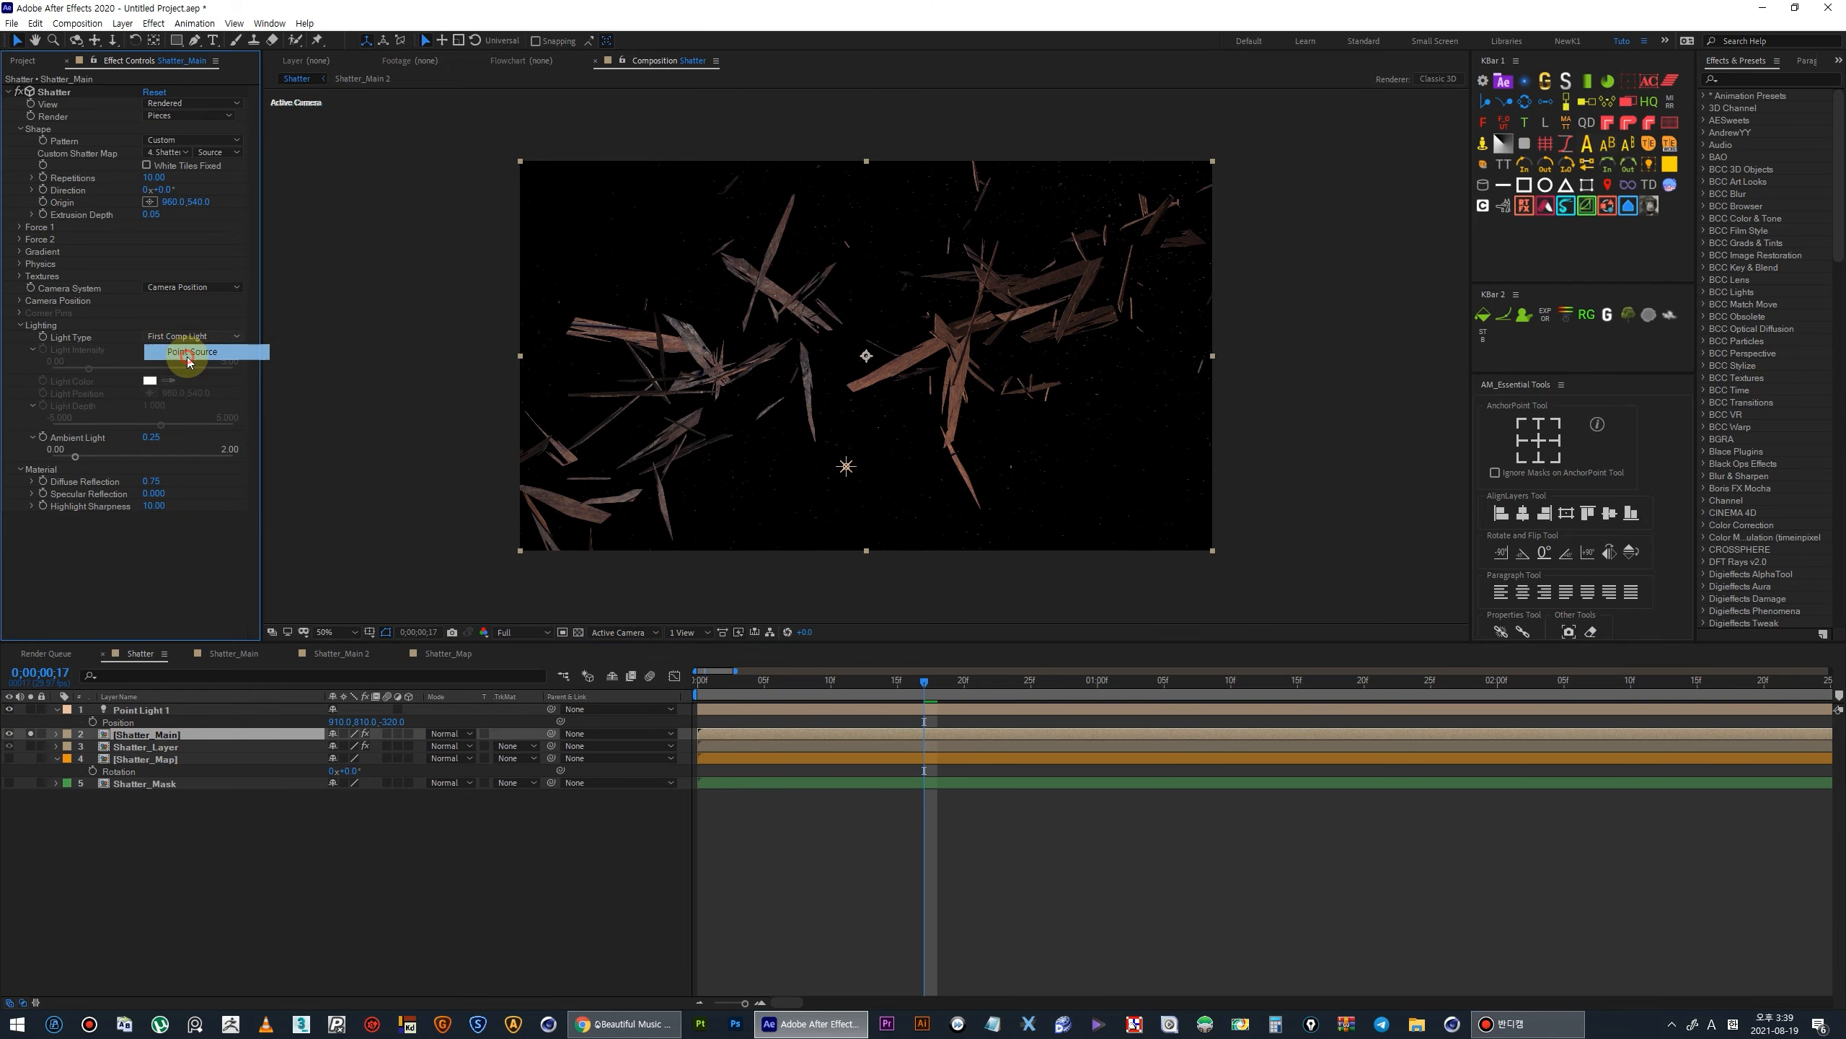
click(187, 336)
click(184, 367)
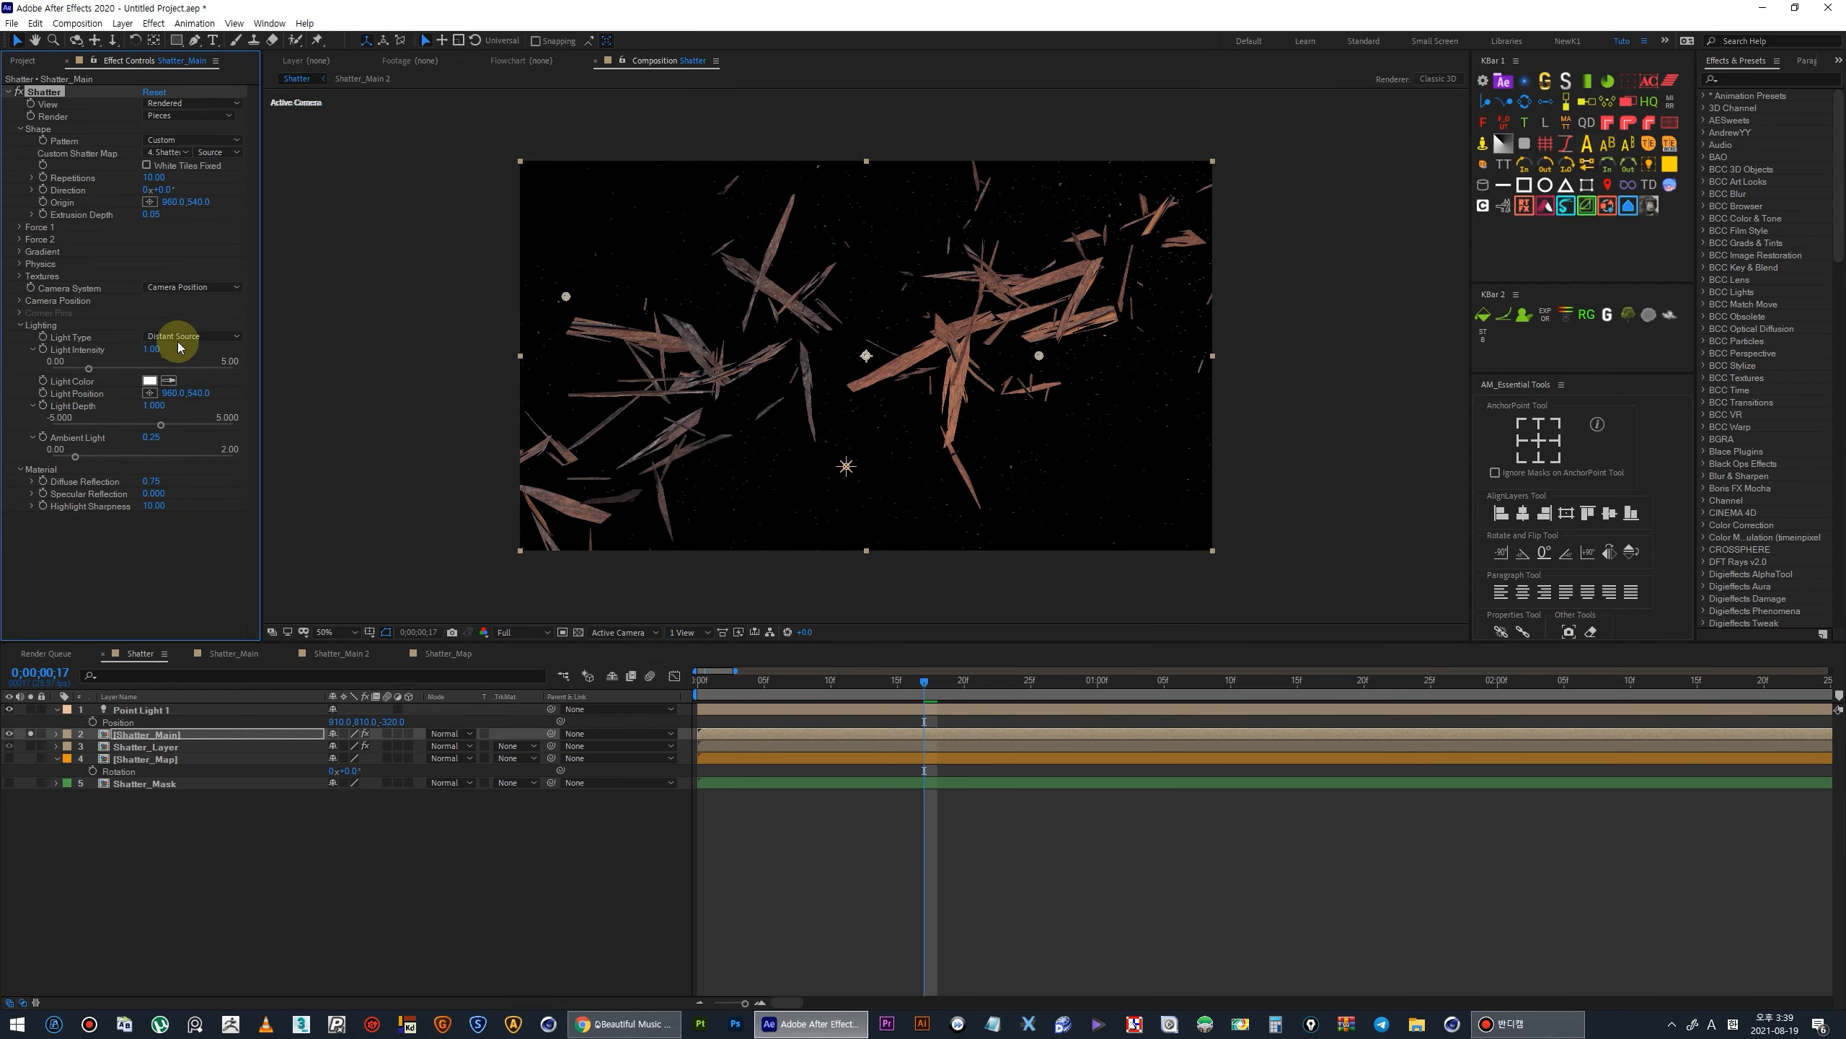
click(189, 336)
click(191, 383)
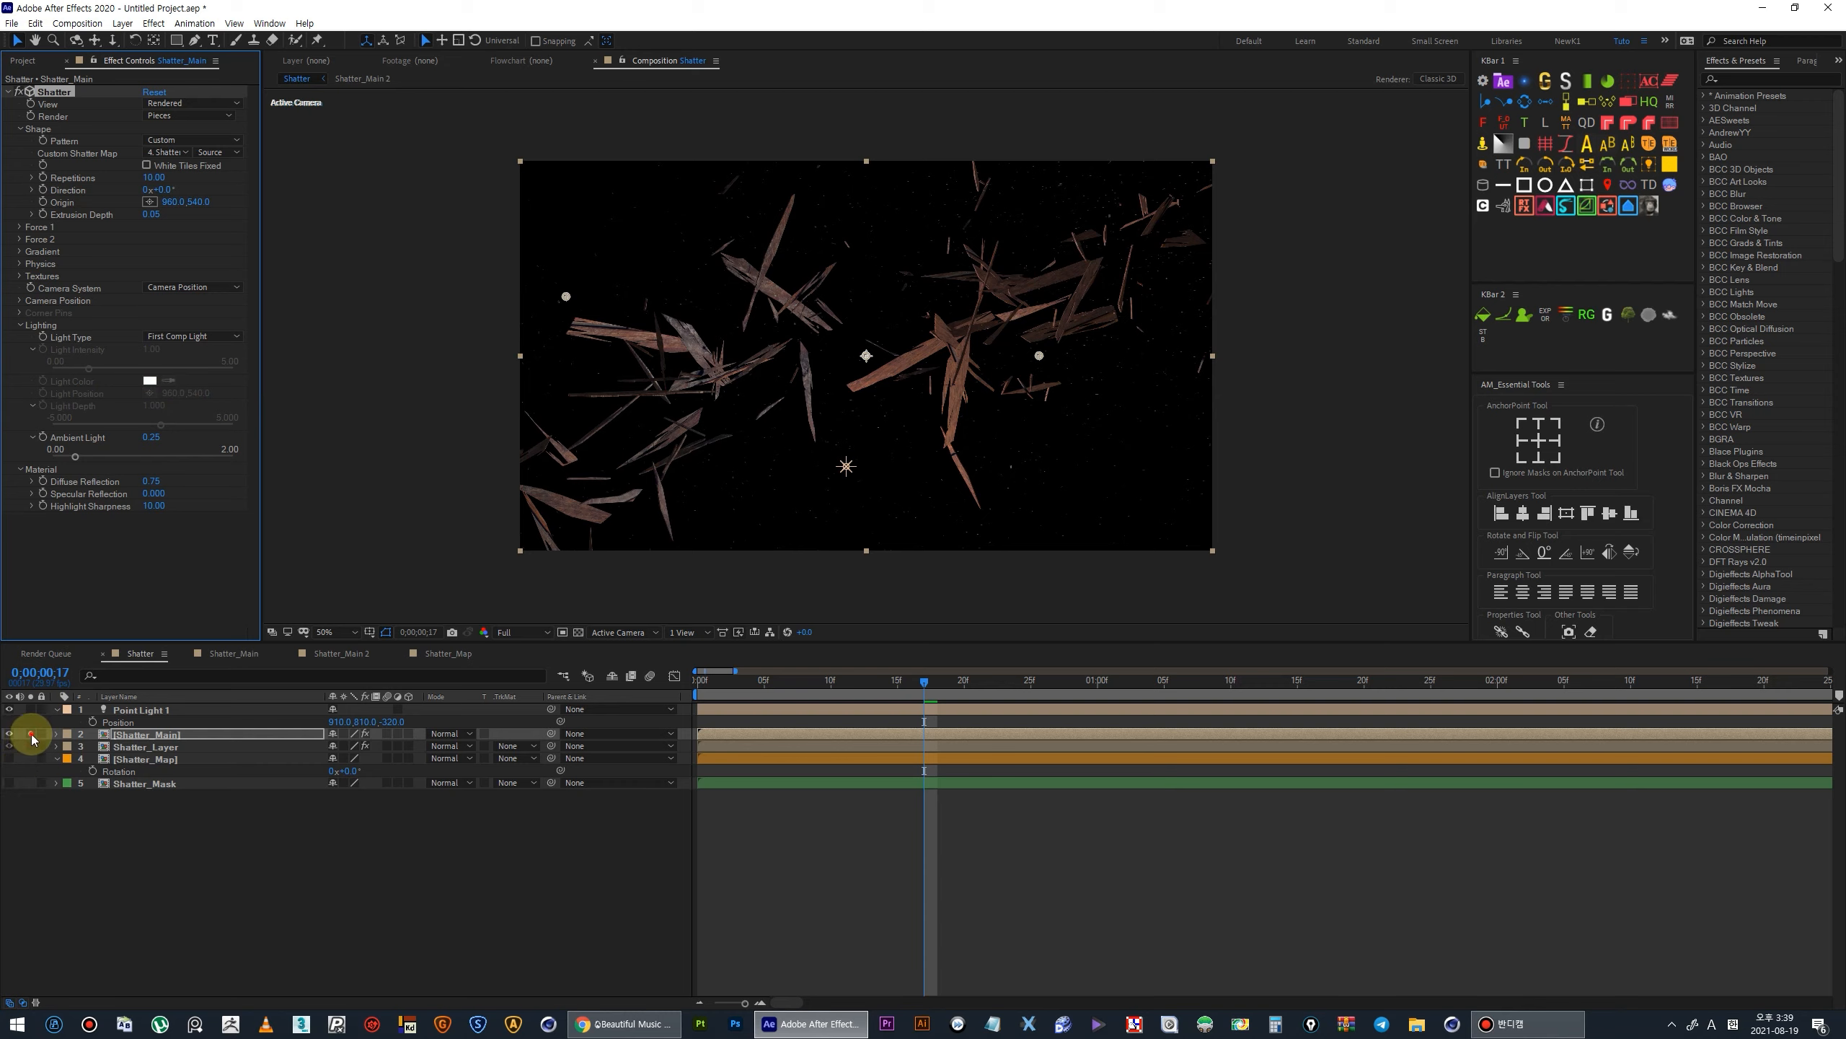
Turn off solo for Shatter_Main and set its Shatter Specular Reflection to 0.22.
click(30, 733)
key(period)
key(comma)
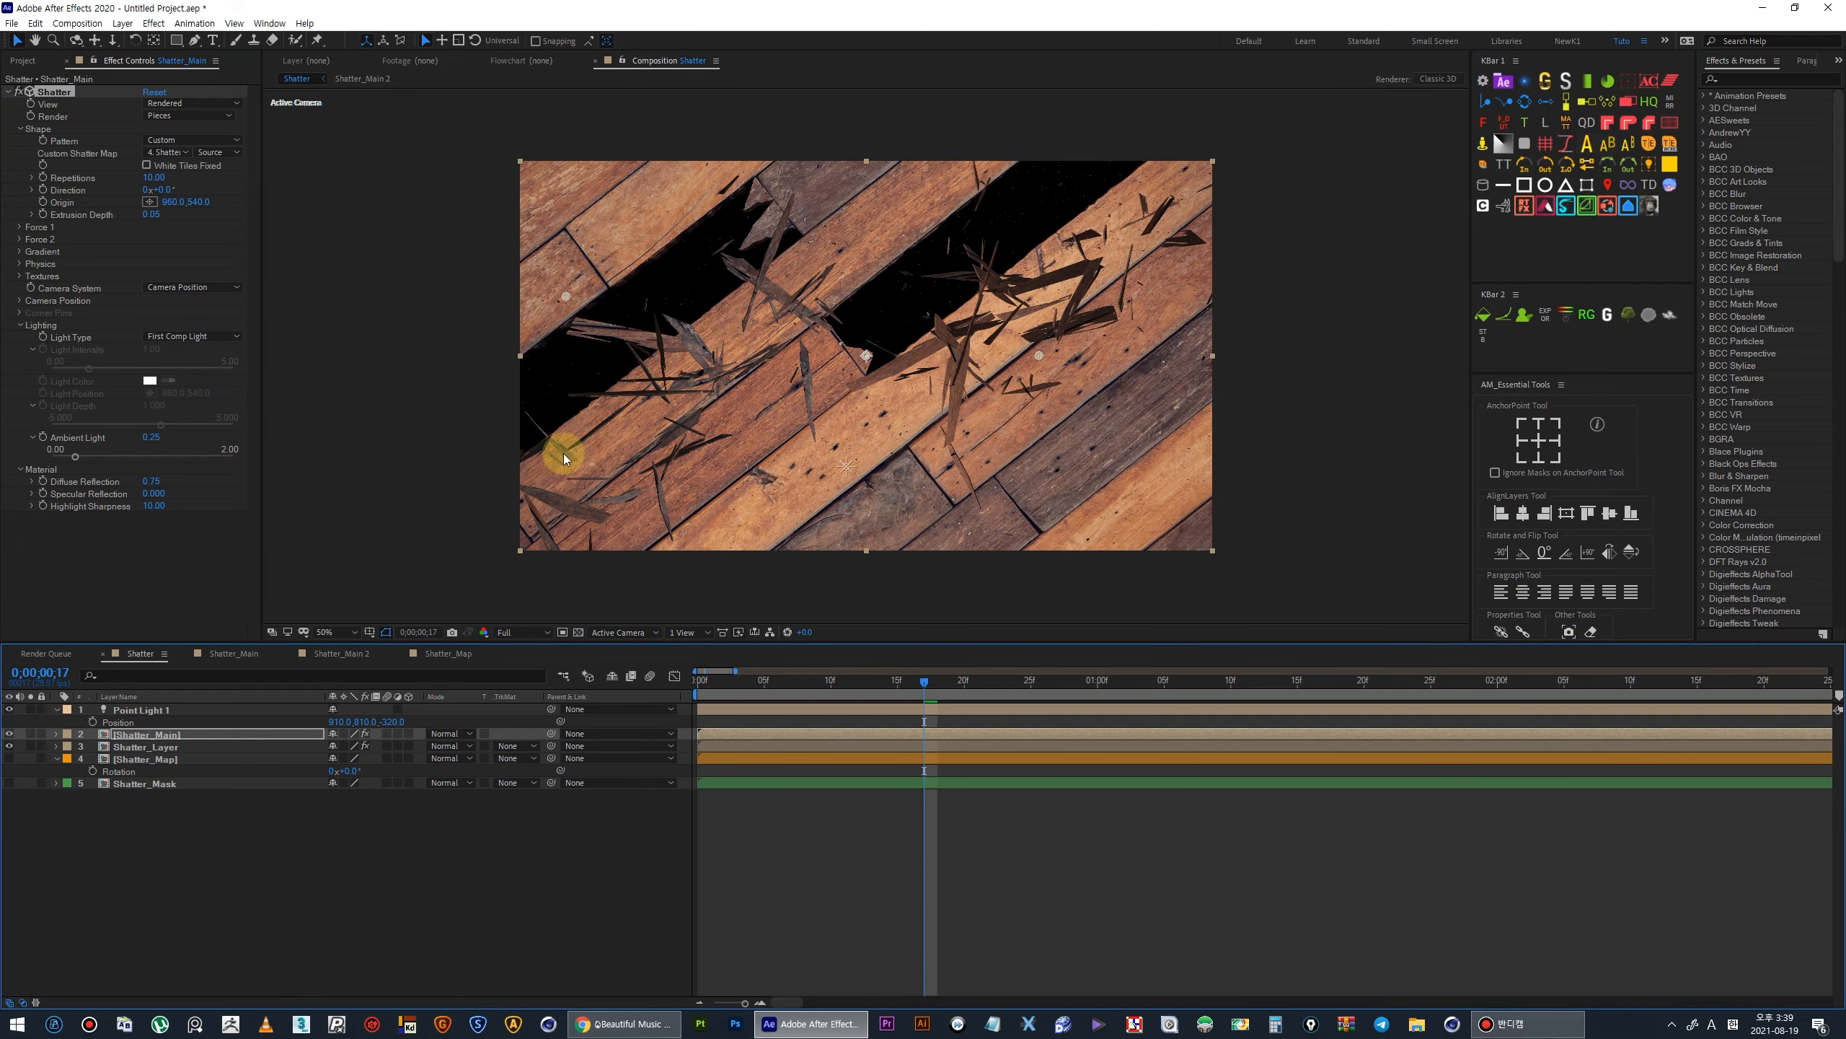
drag(156, 486, 182, 479)
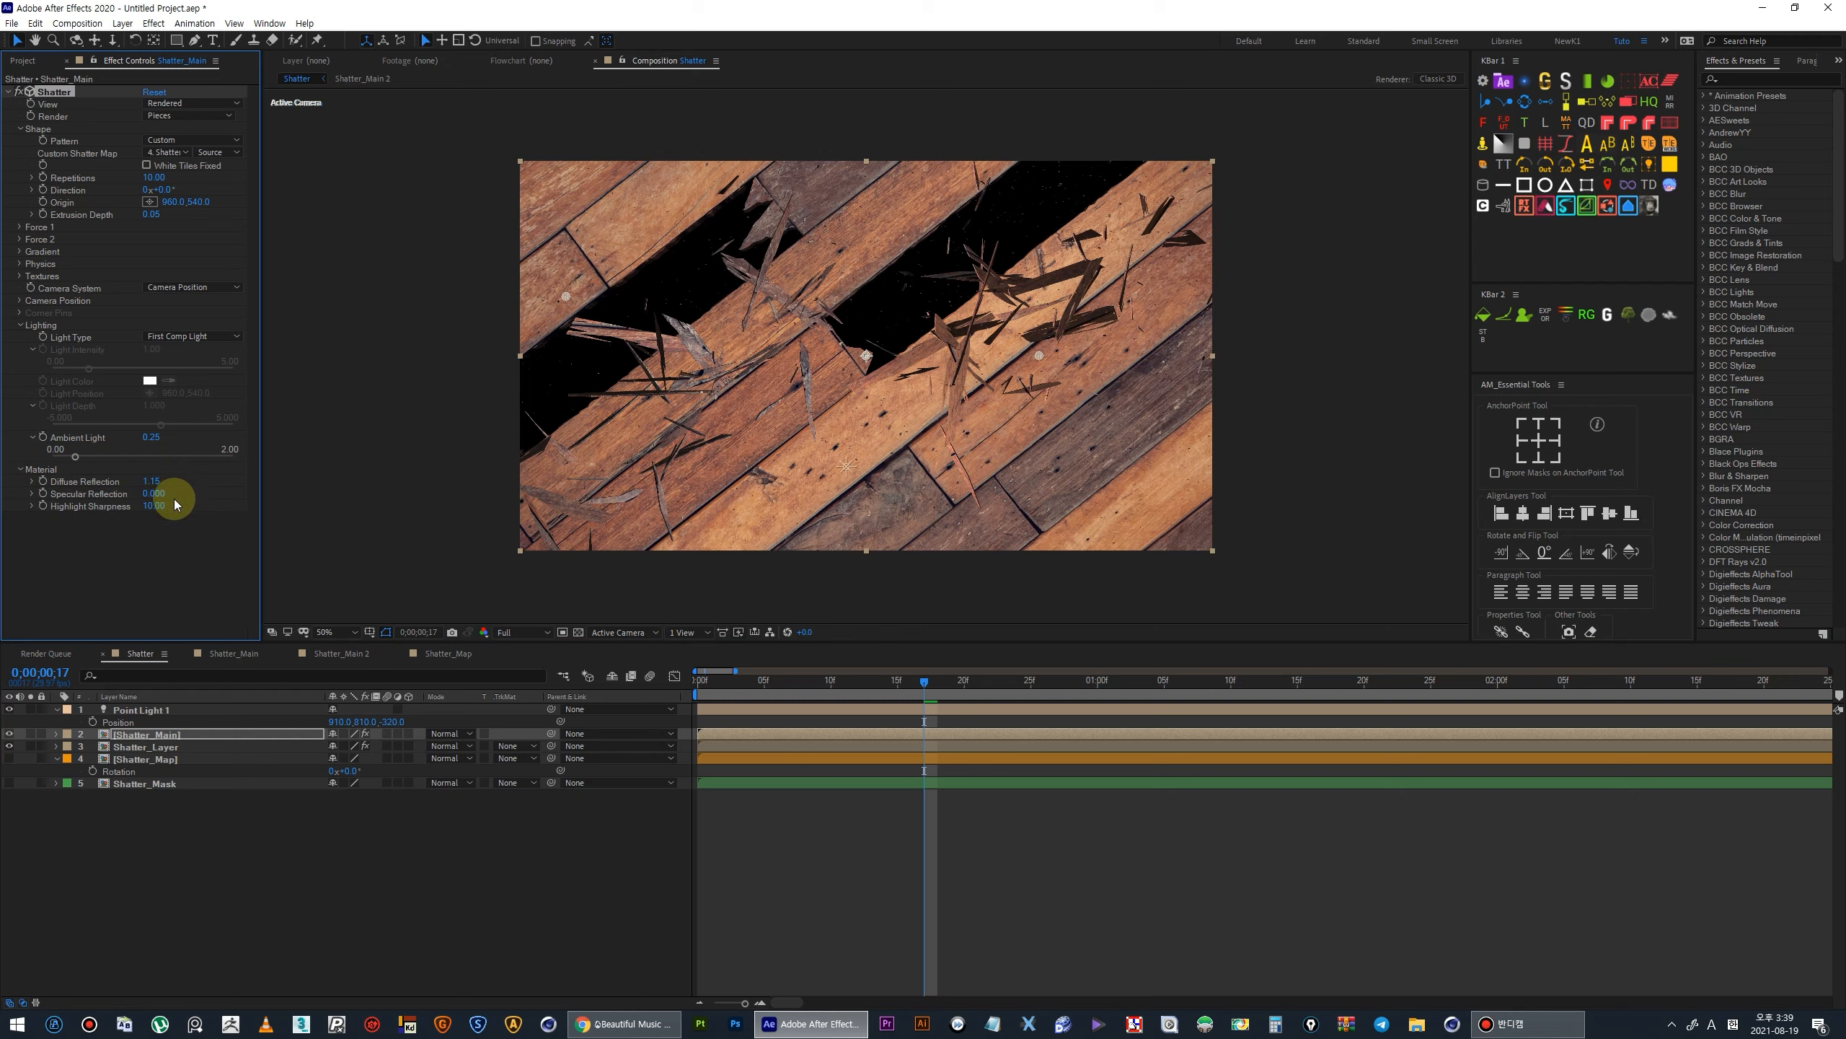
mouse_move(161, 513)
mouse_down()
mouse_move(189, 499)
mouse_move(132, 515)
mouse_move(260, 504)
mouse_move(180, 499)
mouse_up()
key(ctrl+z)
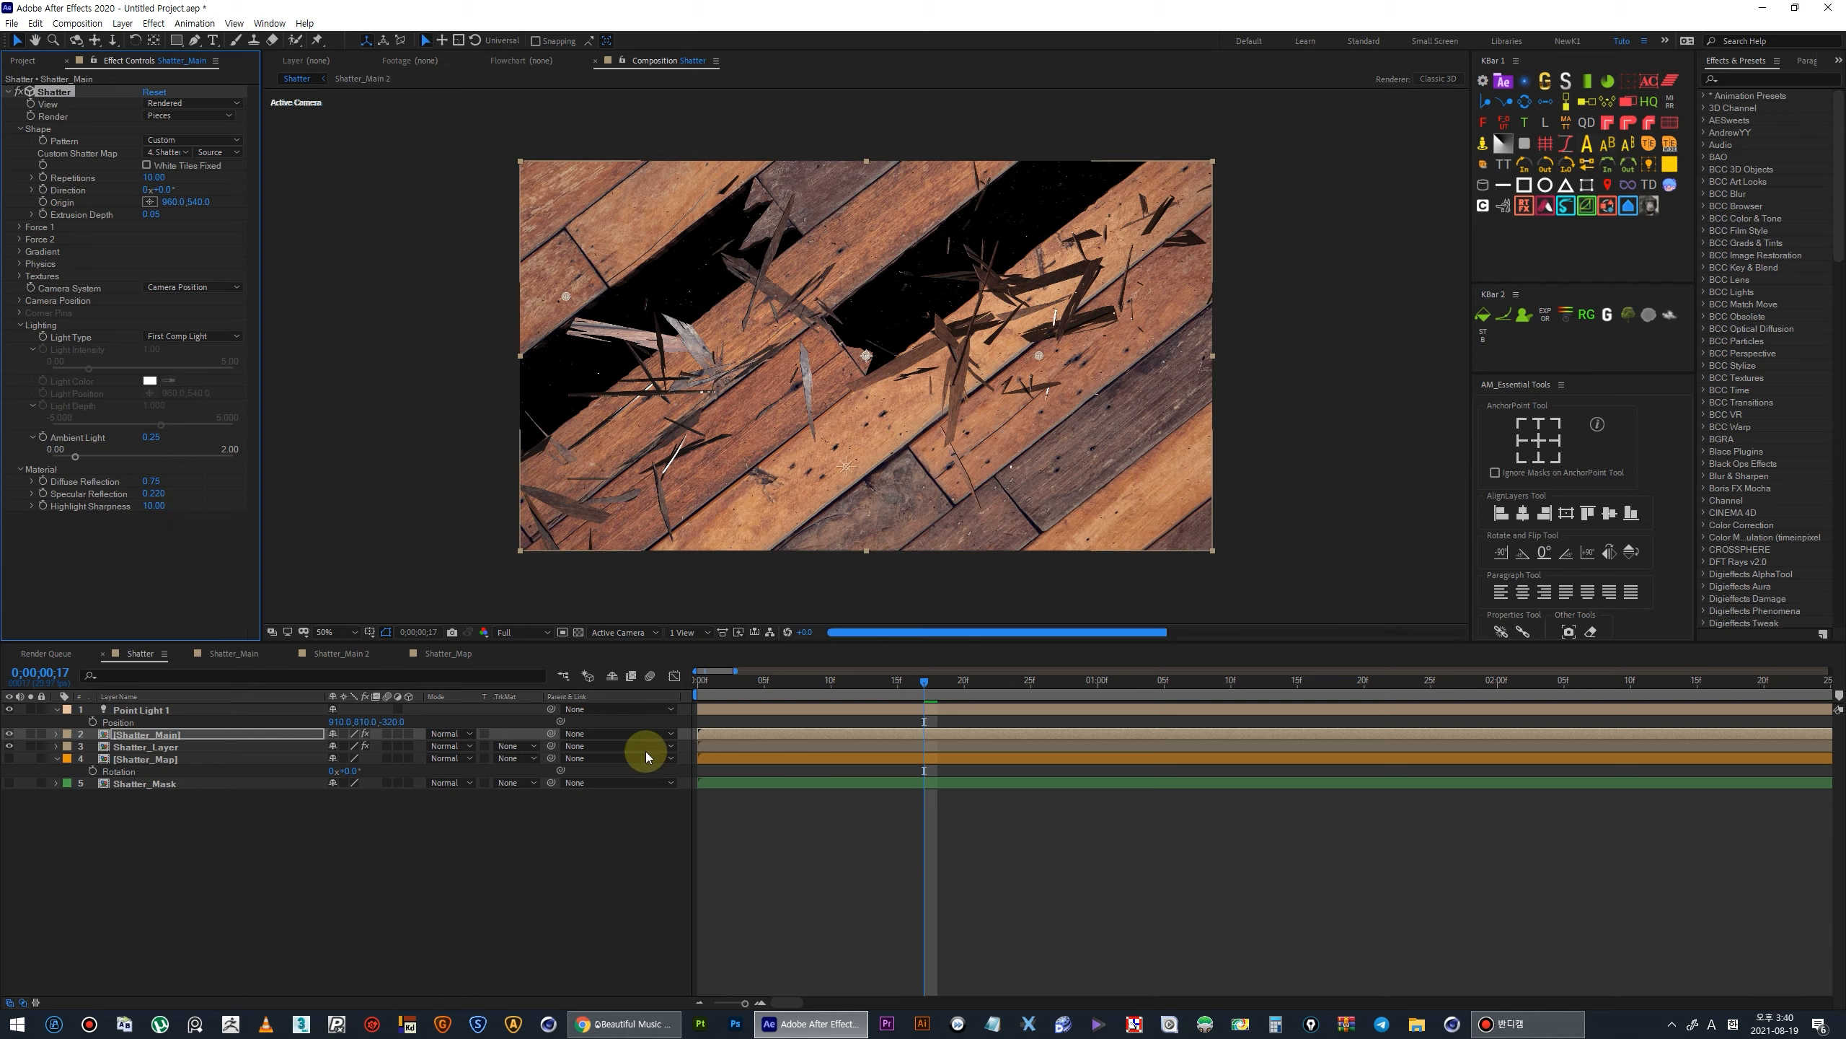
Preview the lit shatter animation from the start and scrub to frame 11.
click(702, 682)
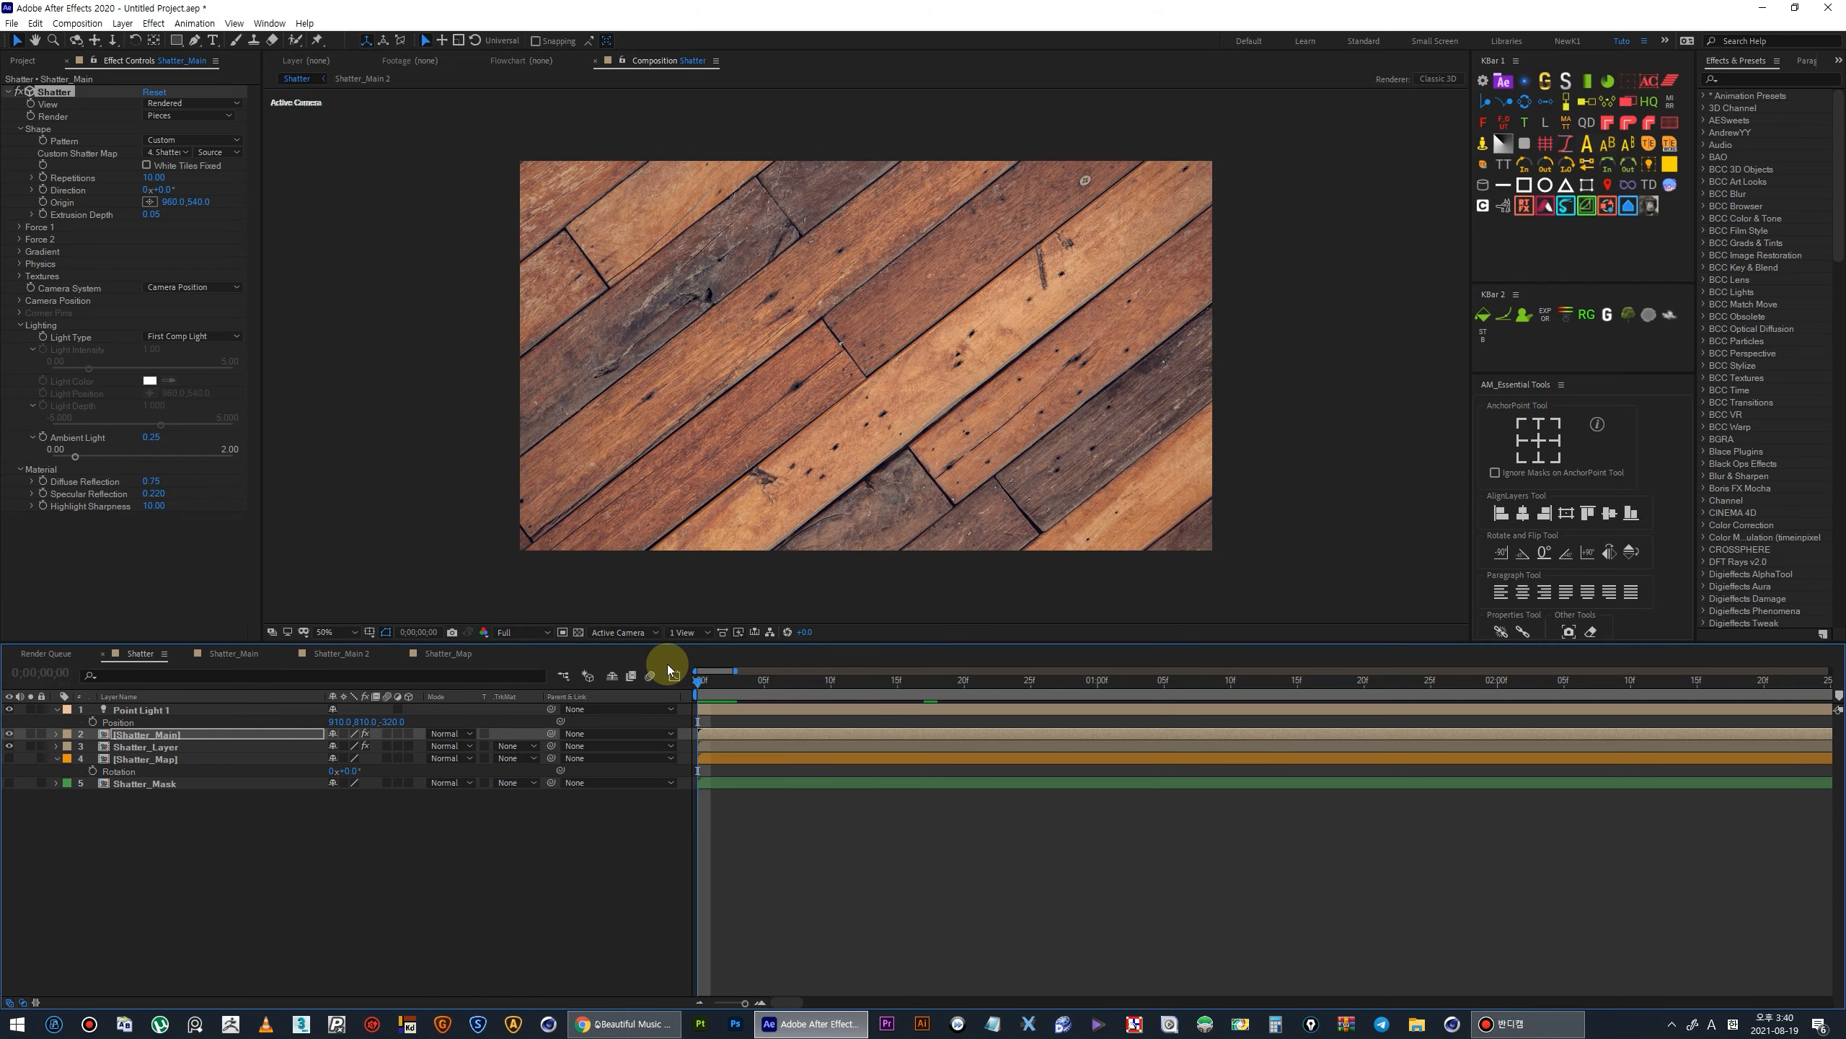
key(space)
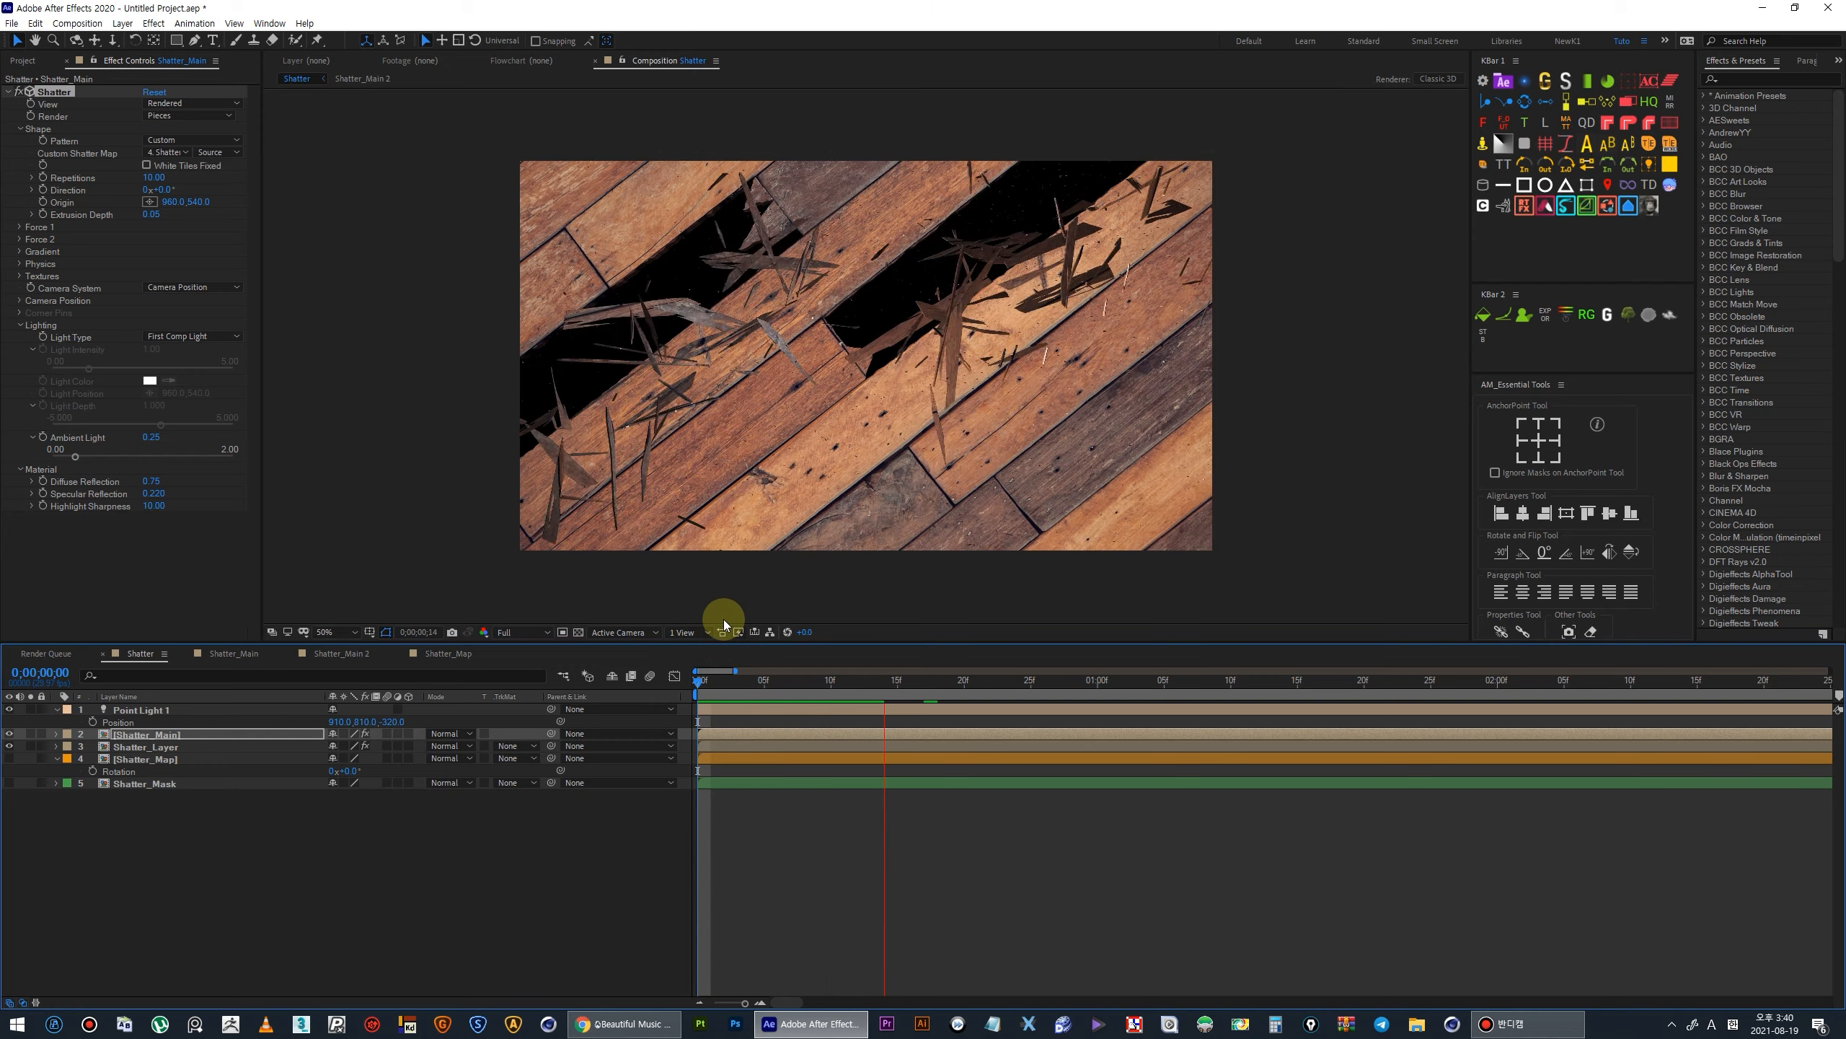
key(space)
key(space)
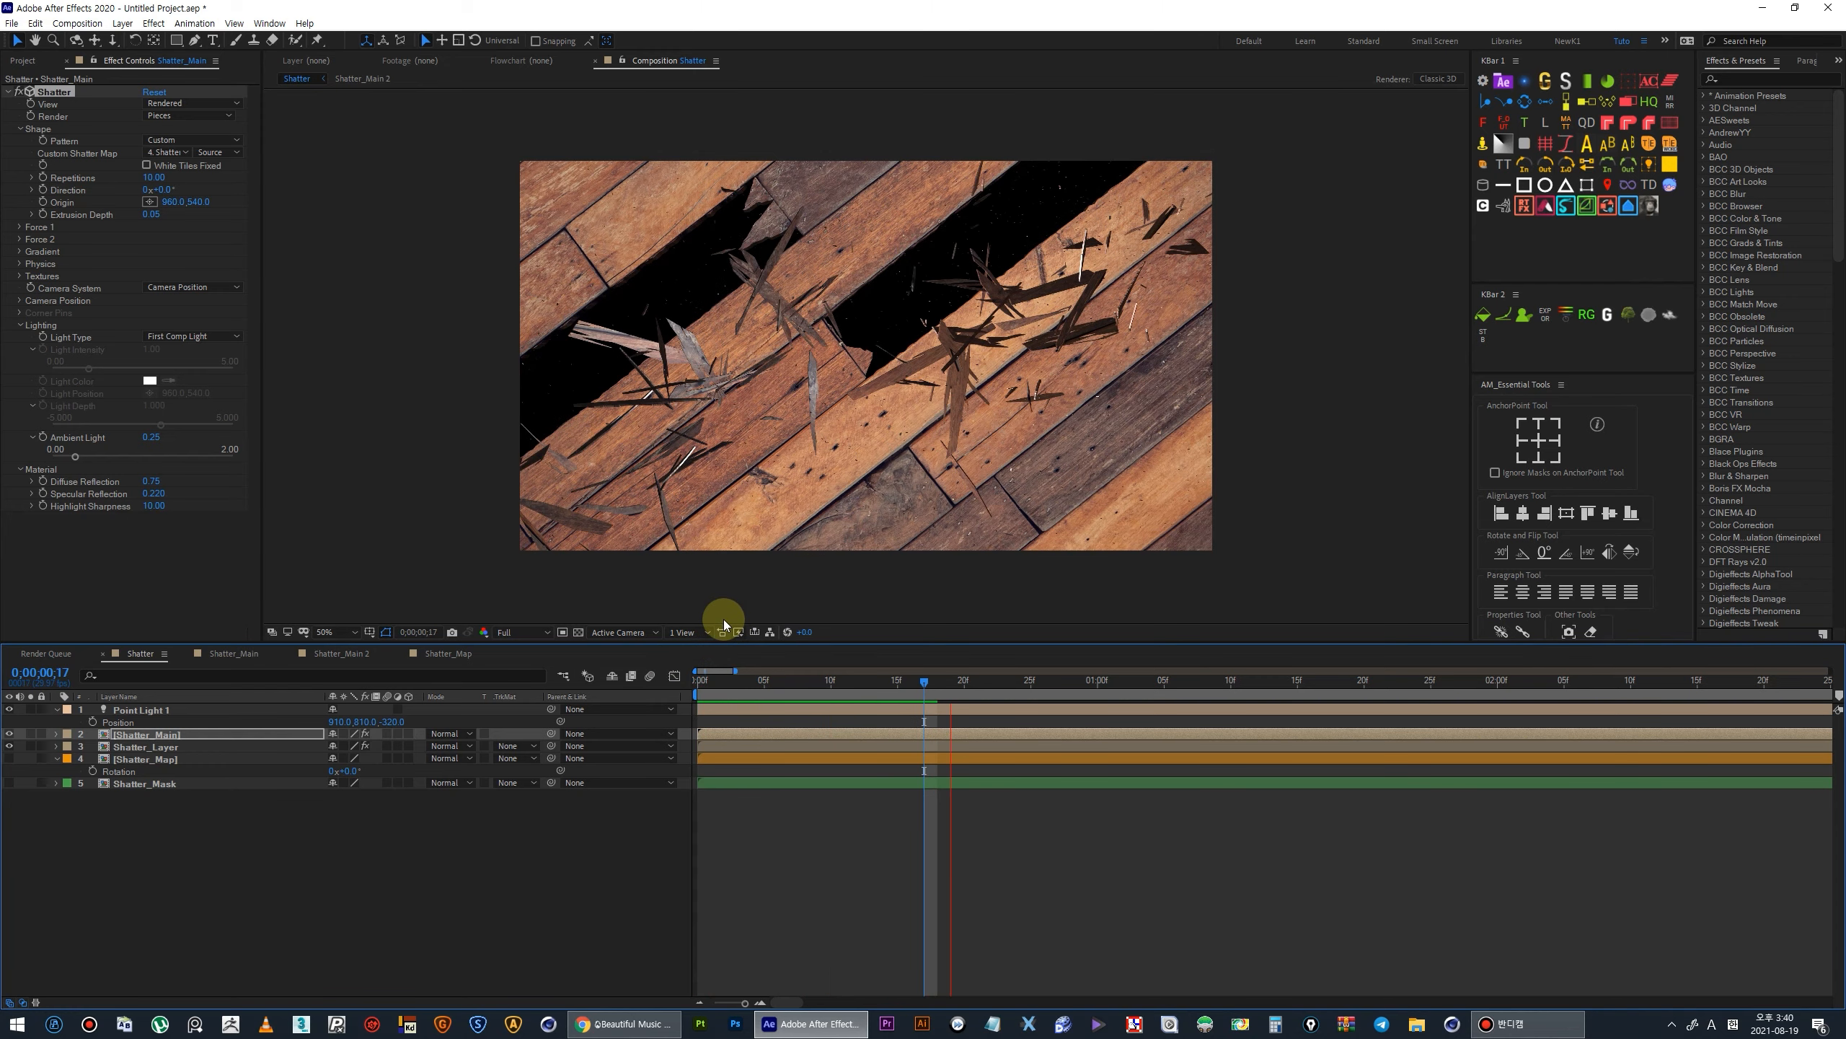
key(space)
key(space)
key(space)
drag(927, 686, 843, 686)
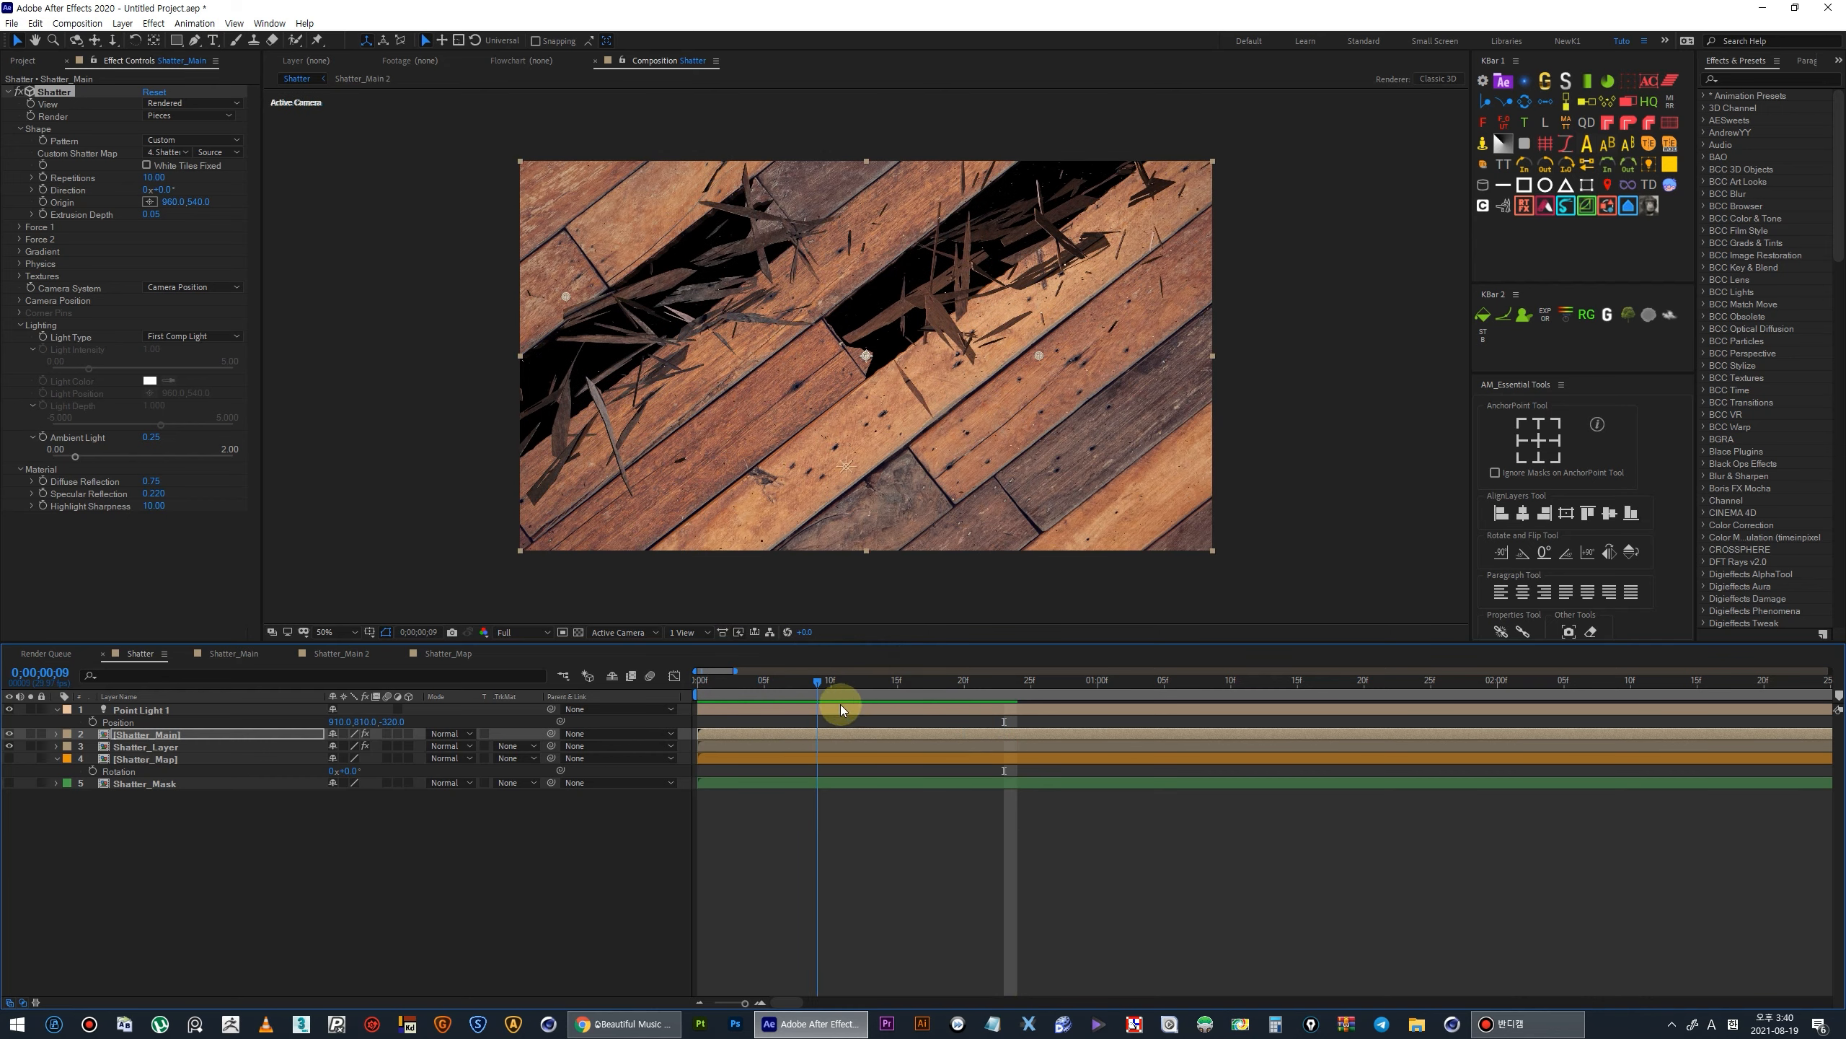
Set the Shatter light type of Shatter_Layer to First Comp Light.
click(145, 747)
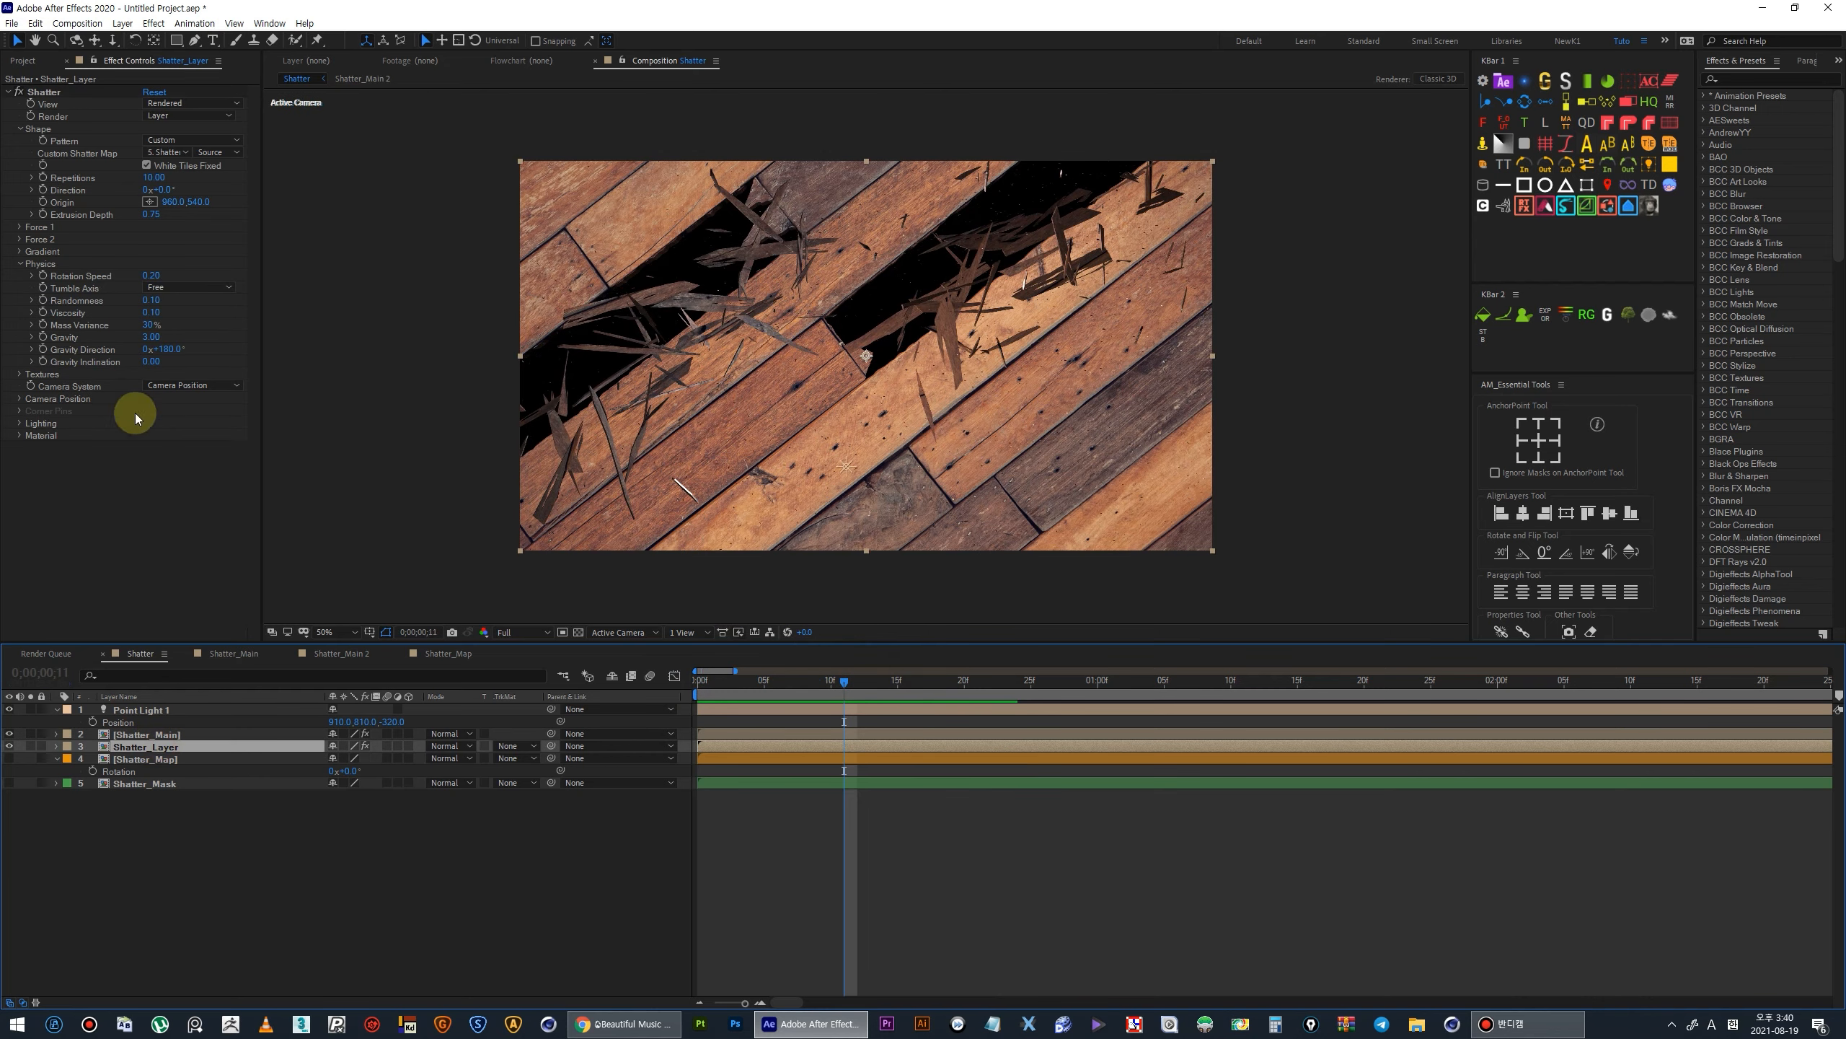
click(19, 422)
click(192, 434)
click(196, 478)
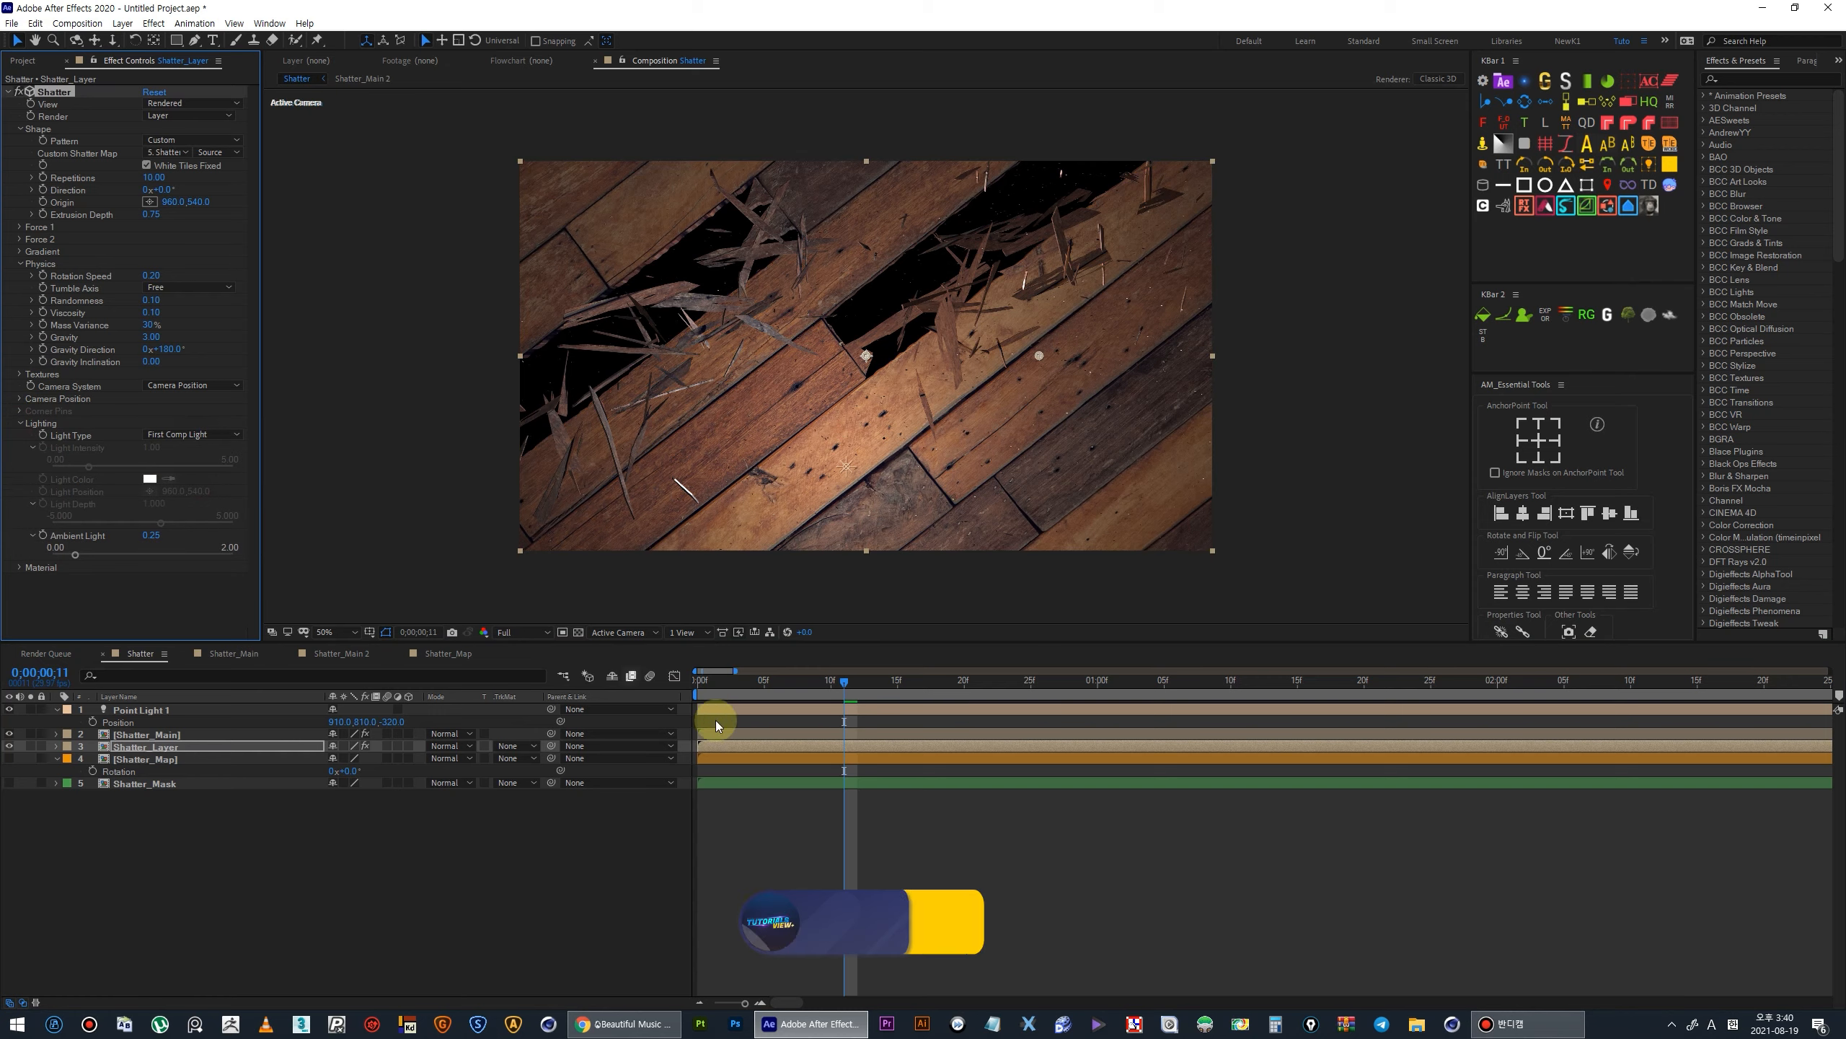
Preview the animation from the start with both Shatter layers lit by the point light.
mouse_move(708, 684)
mouse_down()
mouse_move(667, 687)
mouse_move(742, 676)
mouse_move(683, 678)
mouse_up()
key(space)
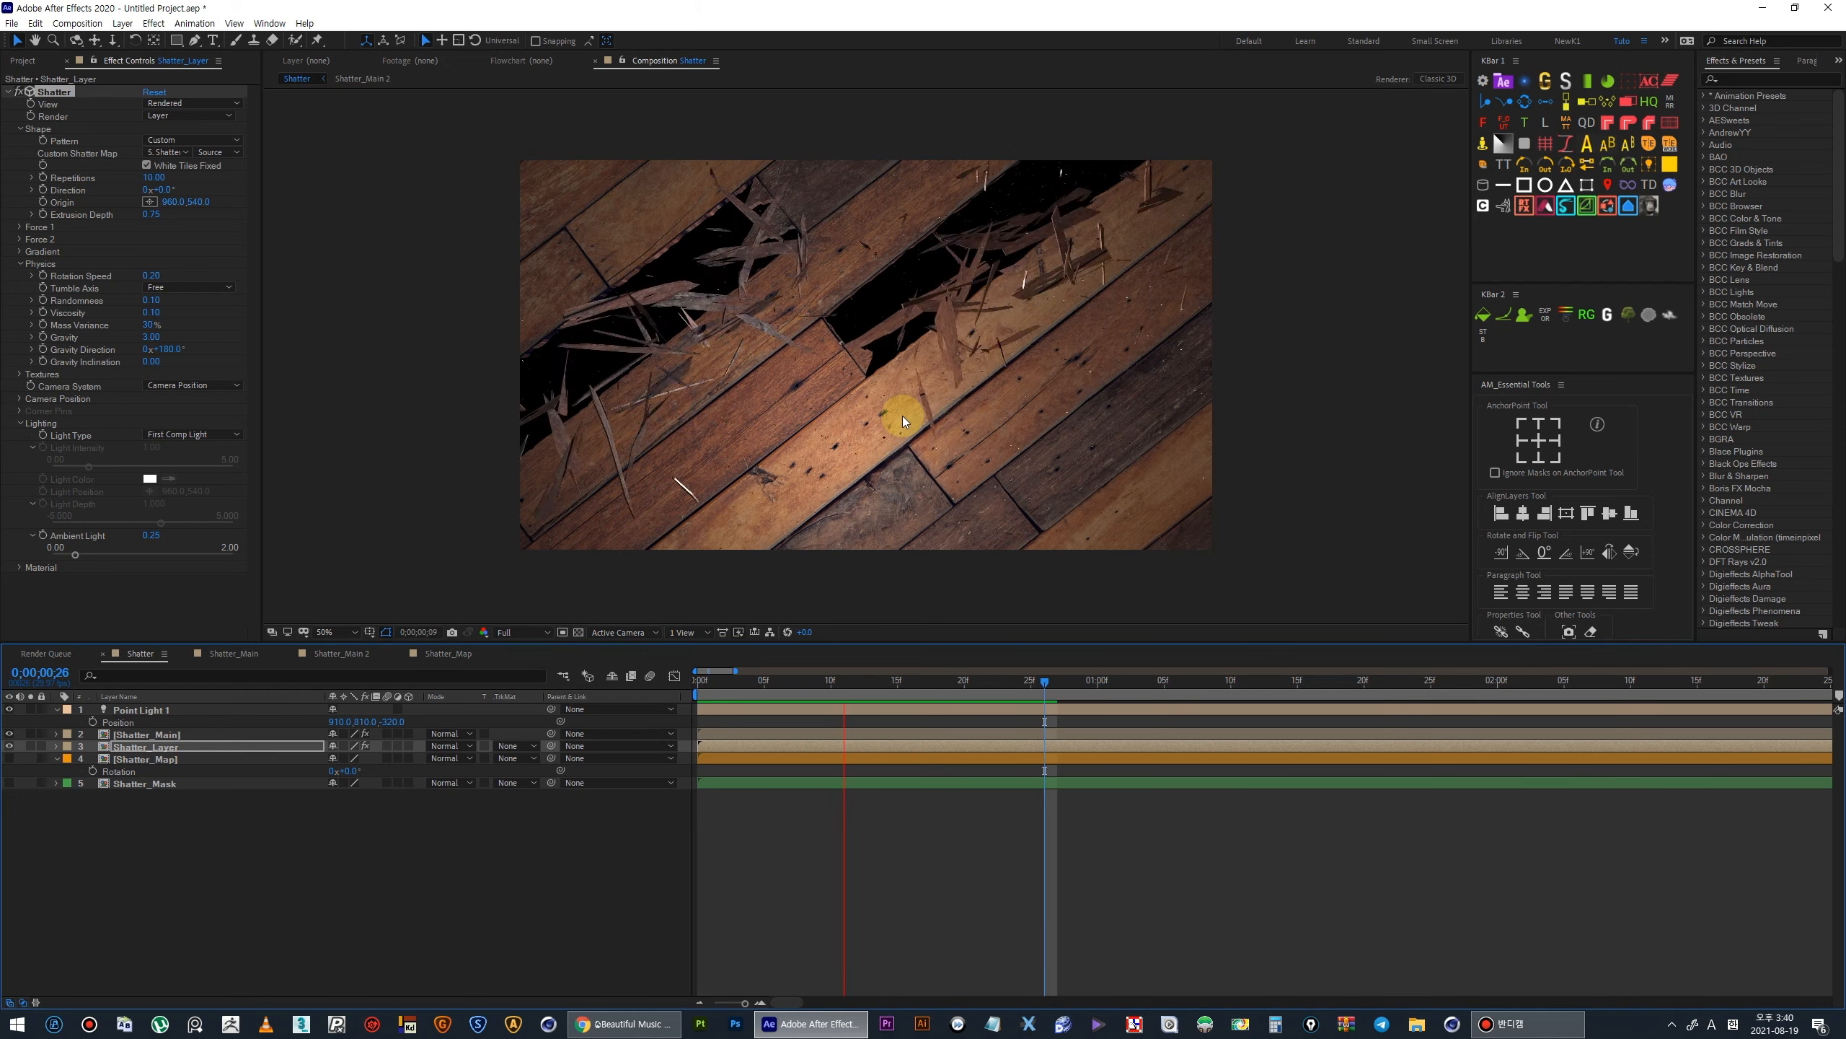
key(space)
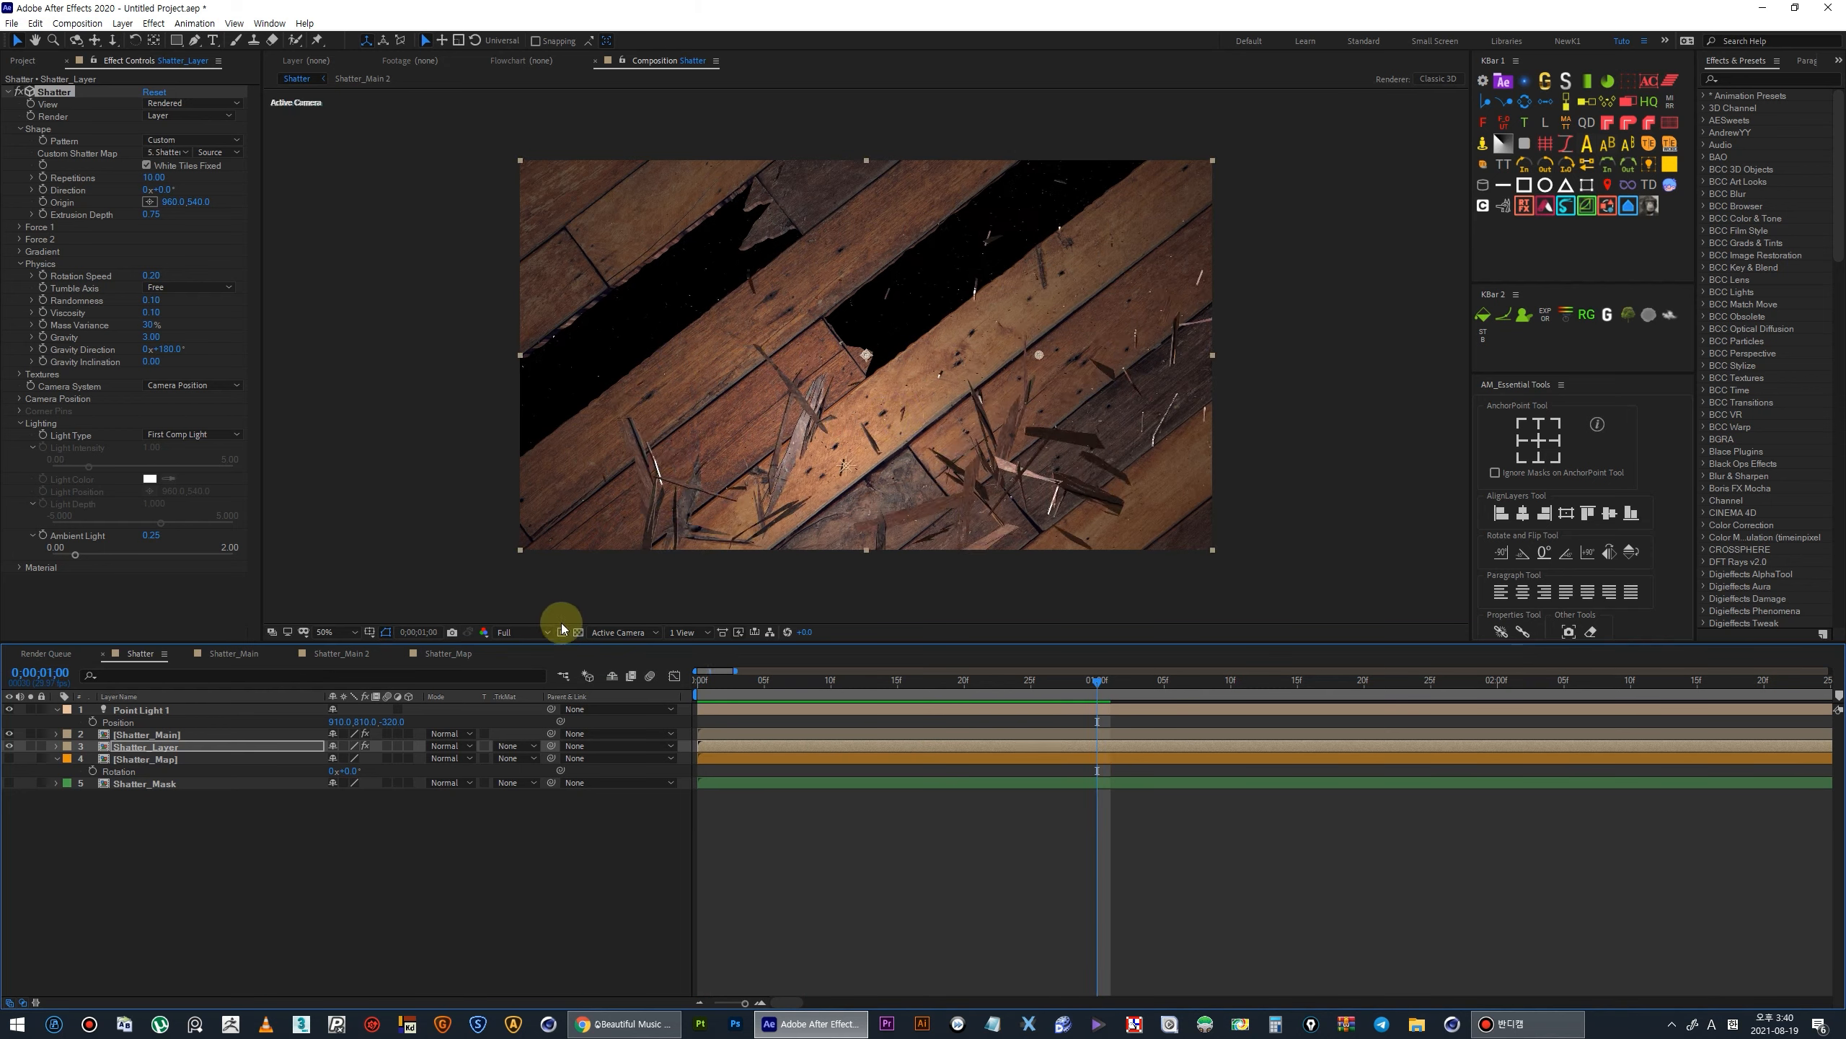
Turn on the transparency grid, preview the broken planks, and scrub to frame 18.
click(559, 631)
key(space)
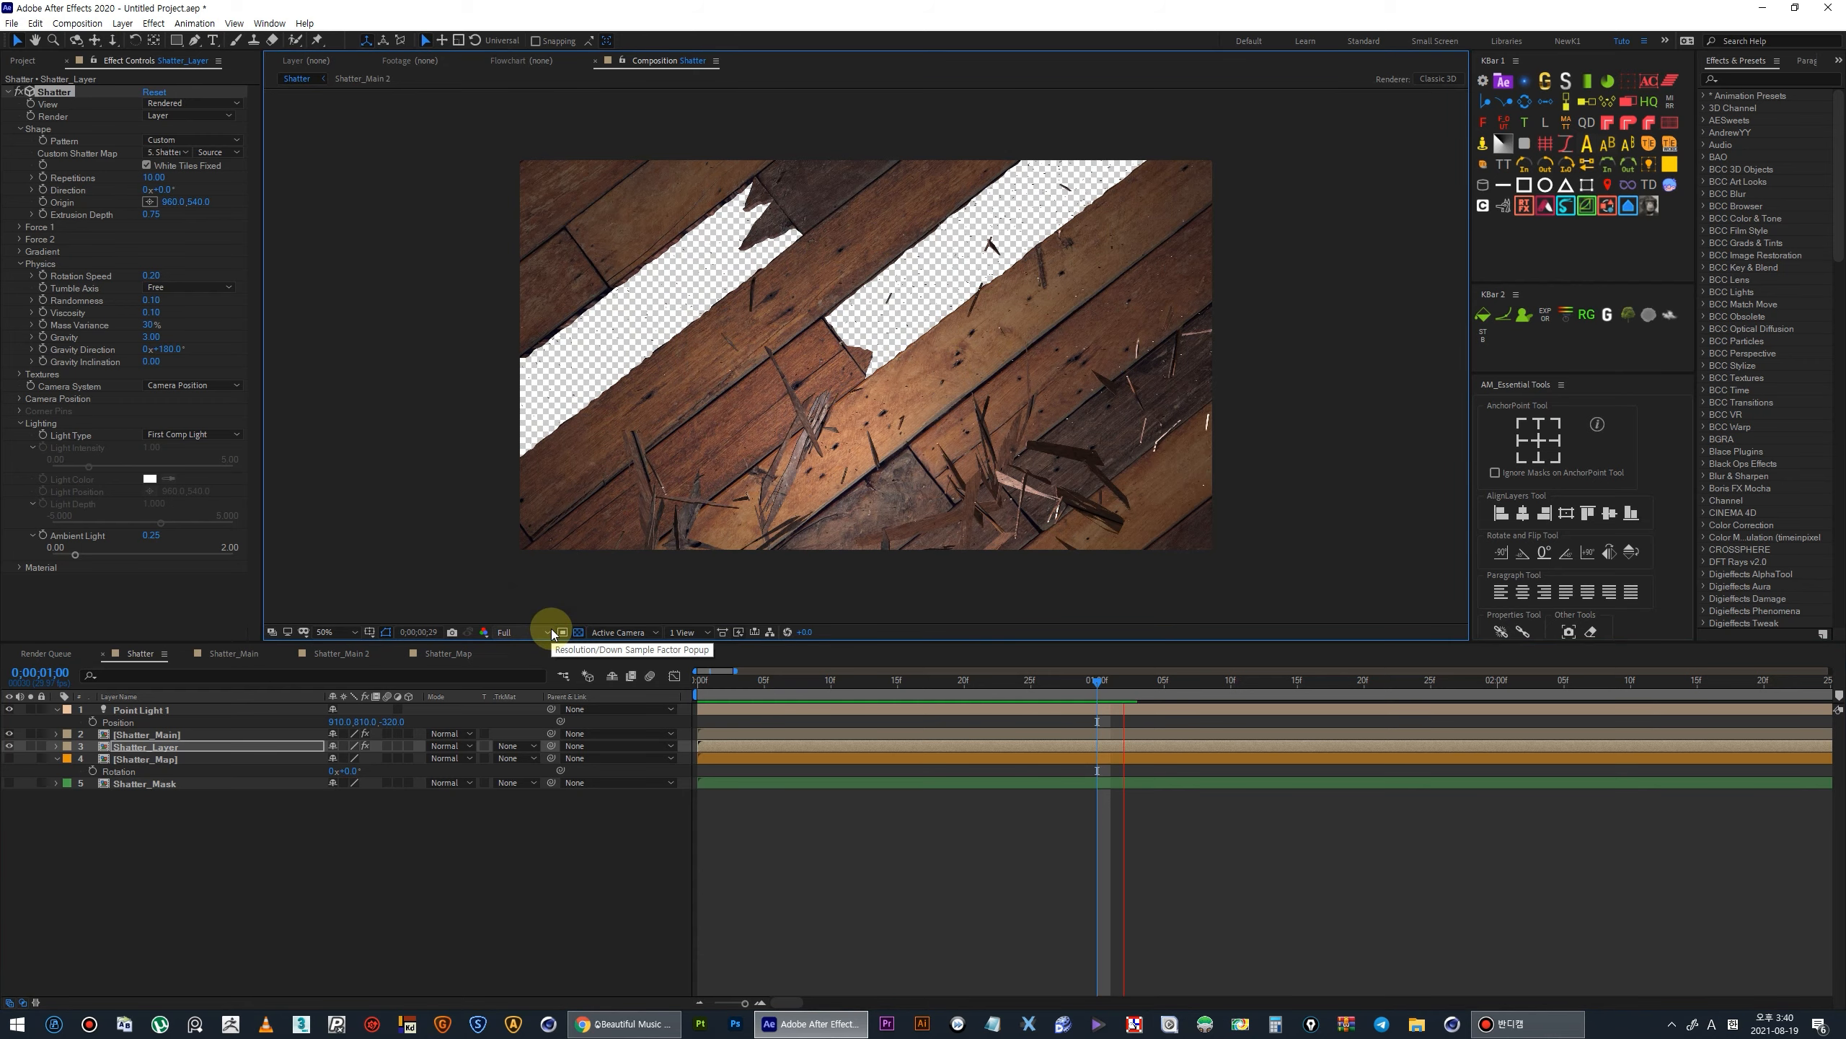
key(minus)
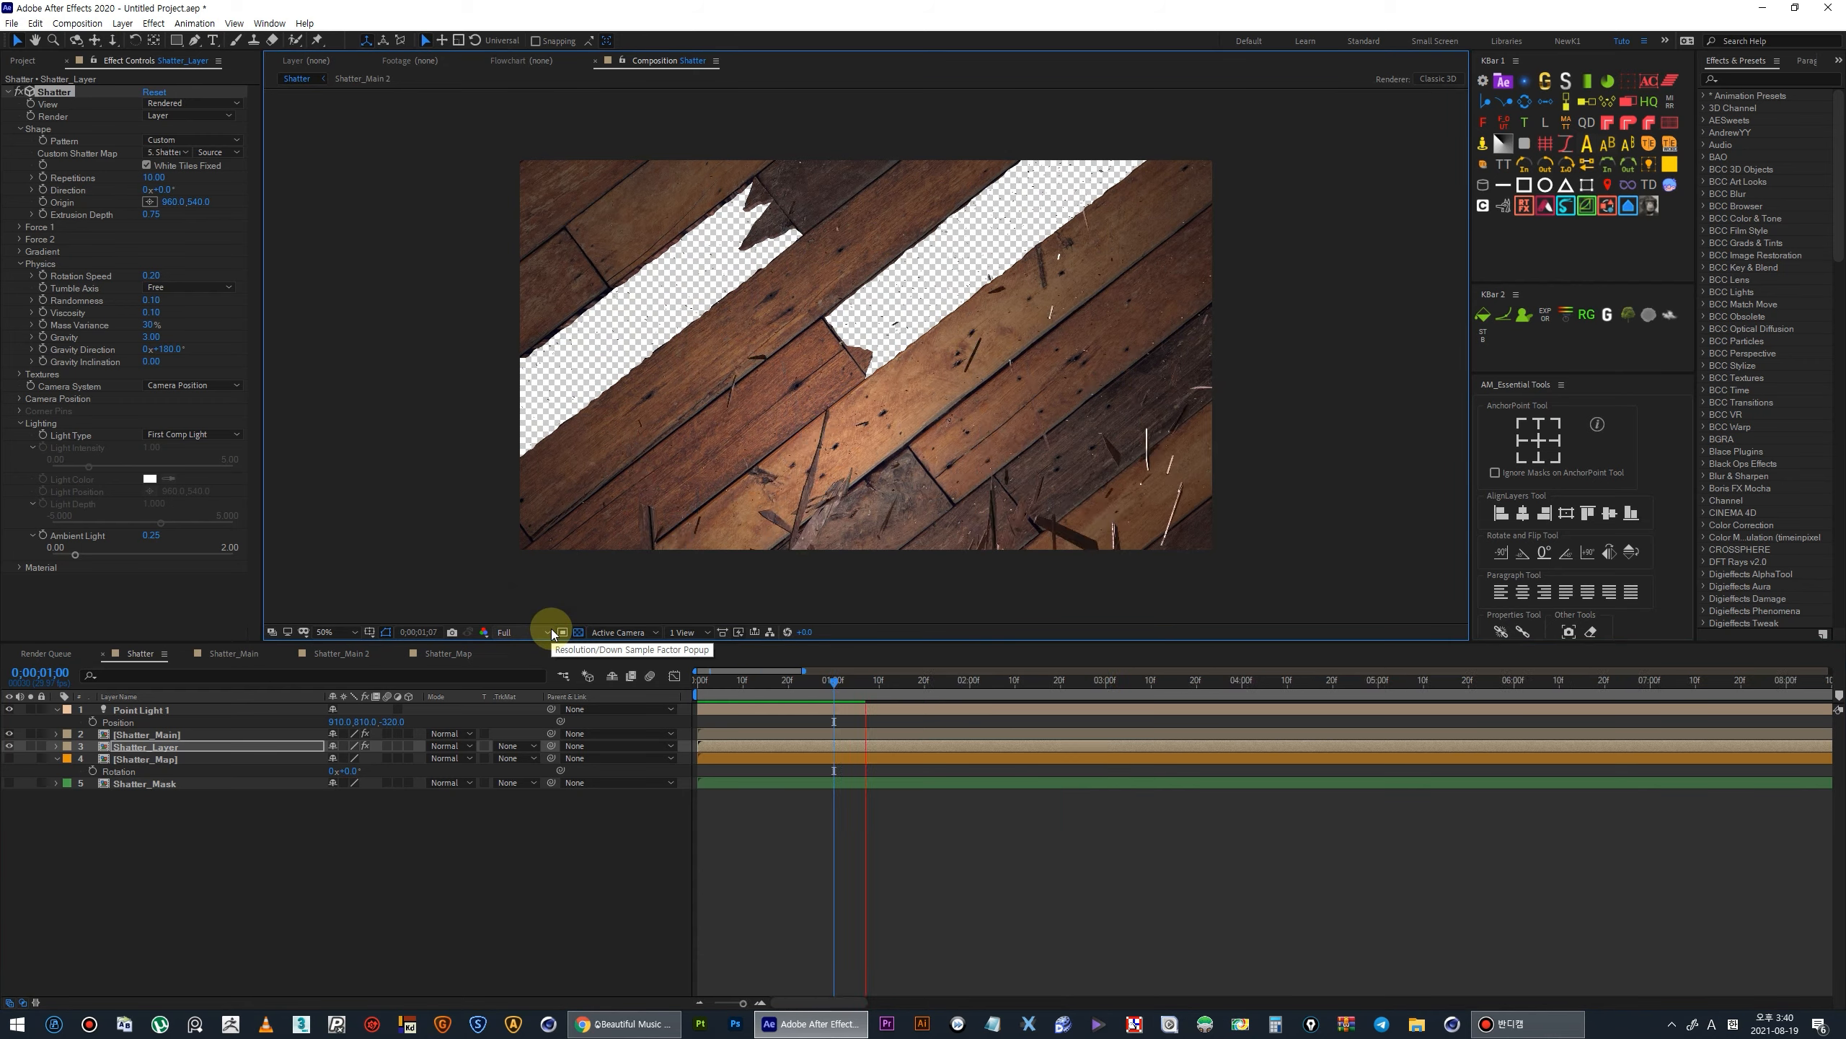
click(765, 680)
drag(818, 698, 779, 708)
click(165, 843)
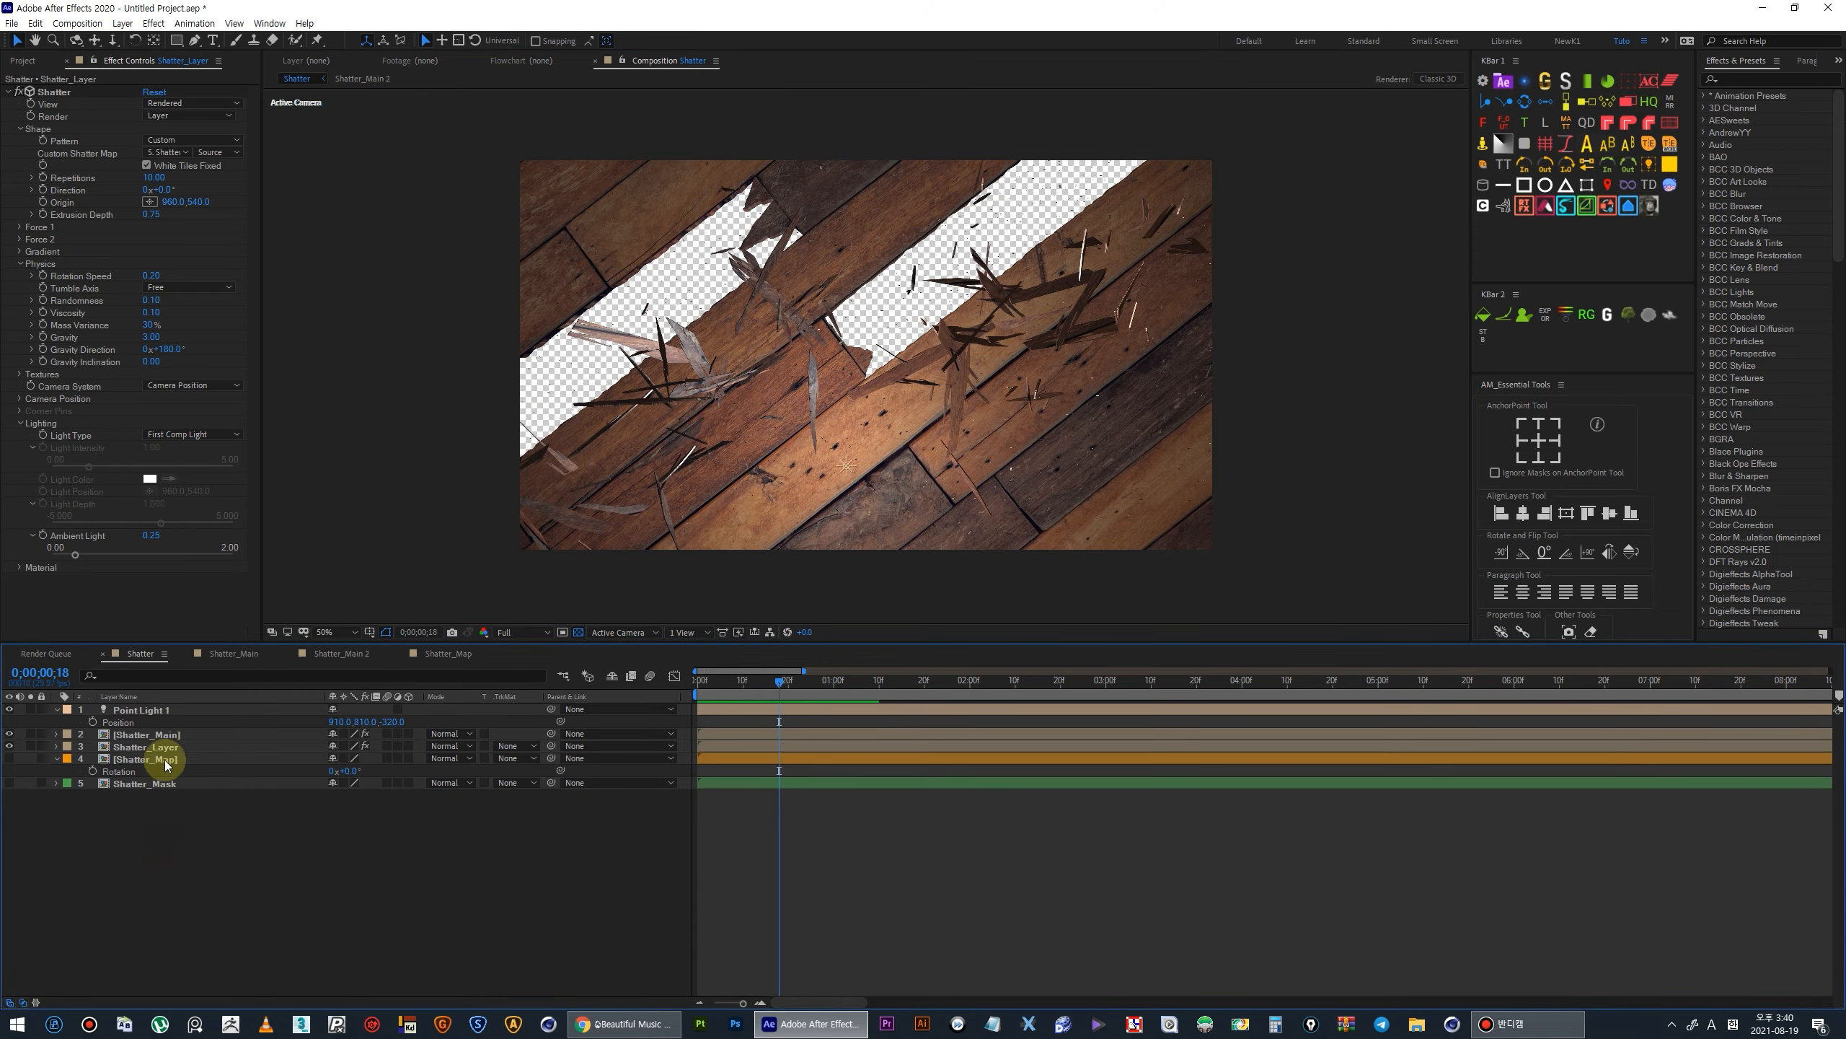
Solo Shatter_Layer and Shatter_Main in turn to check each one, turning solo off again.
click(163, 749)
click(29, 746)
click(29, 746)
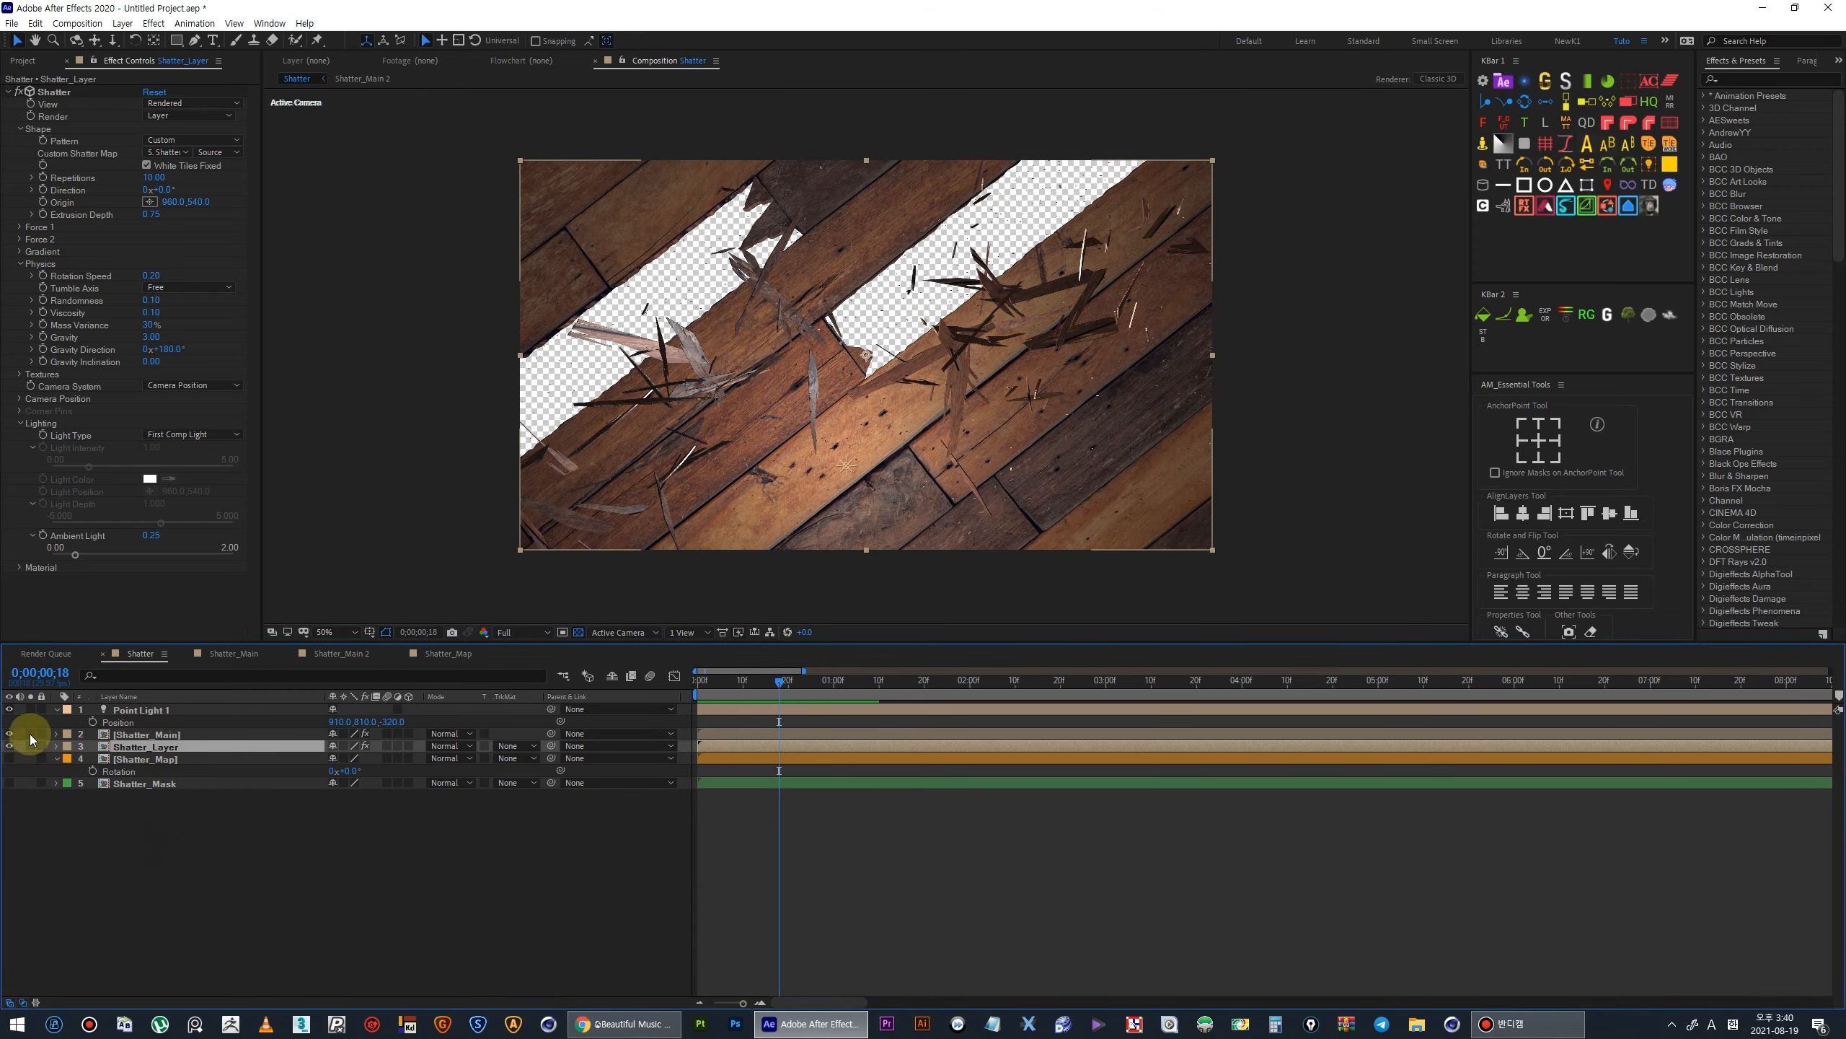
click(31, 733)
click(30, 732)
Apply the CC Force Motion Blur effect to Shatter_Main.
click(120, 733)
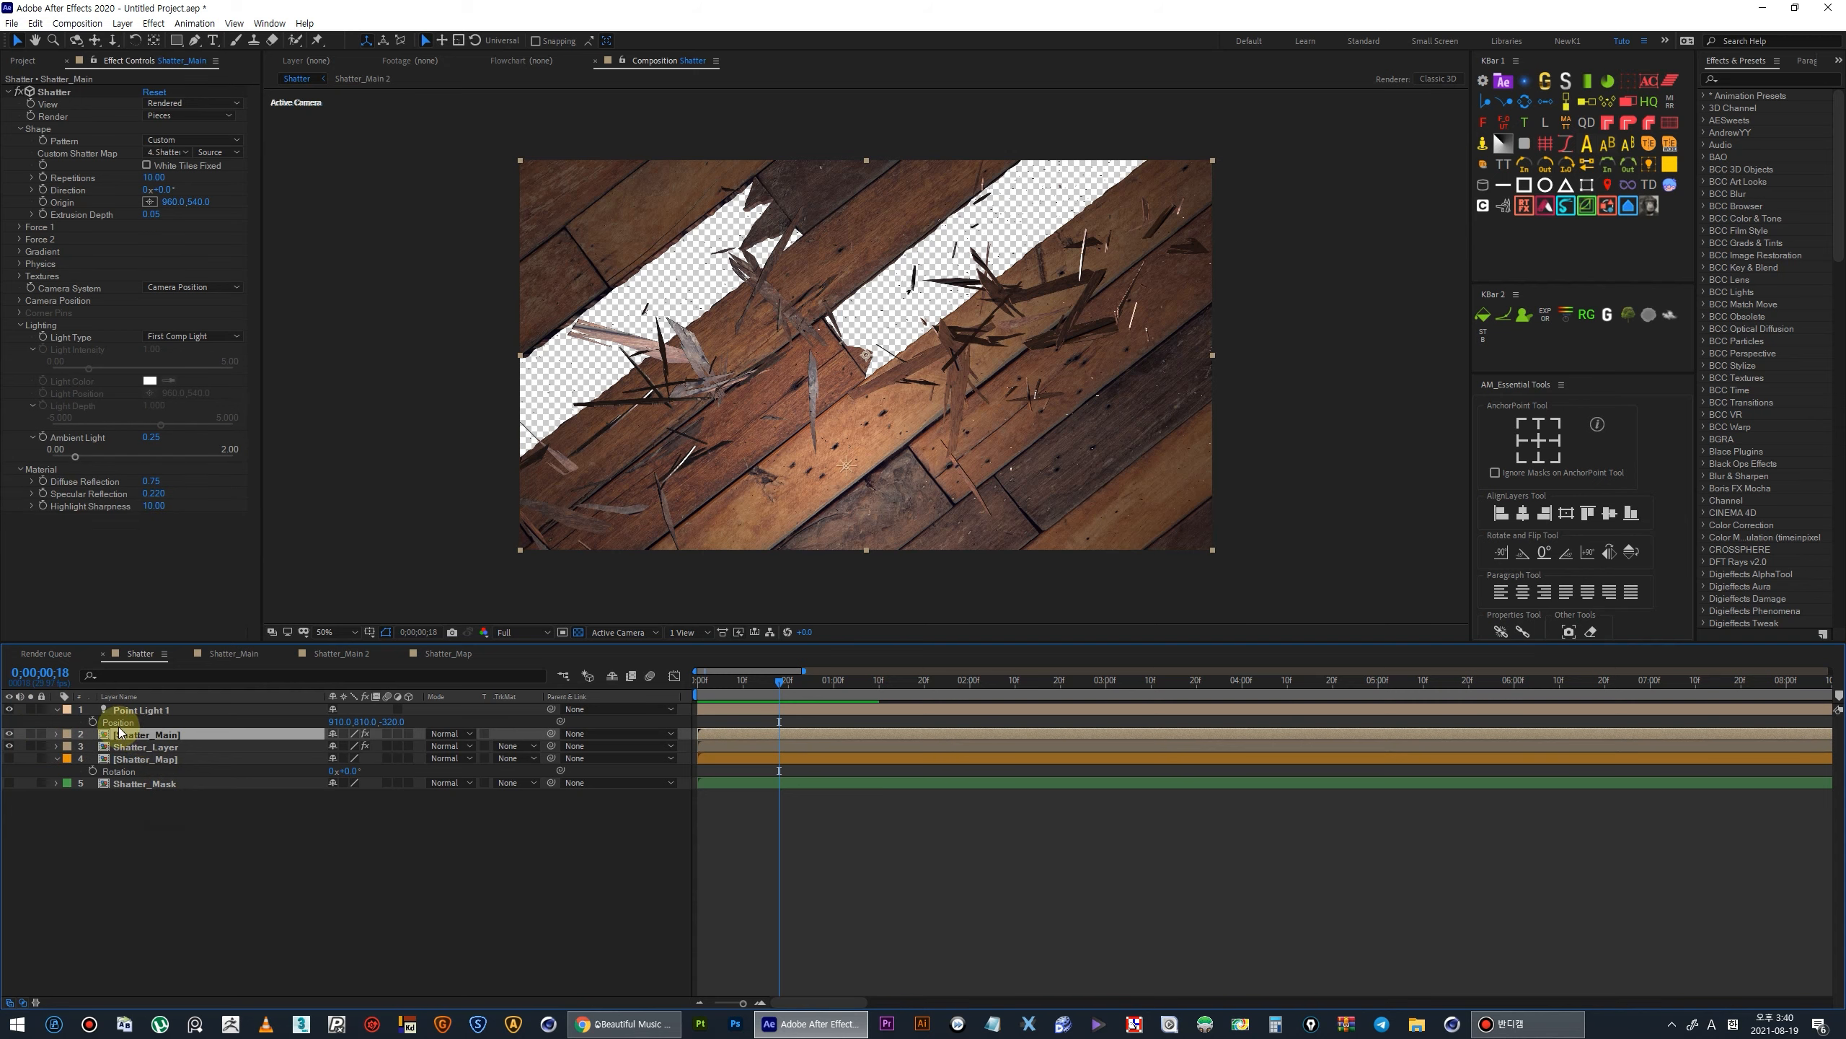
key(ctrl+space)
text(morio)
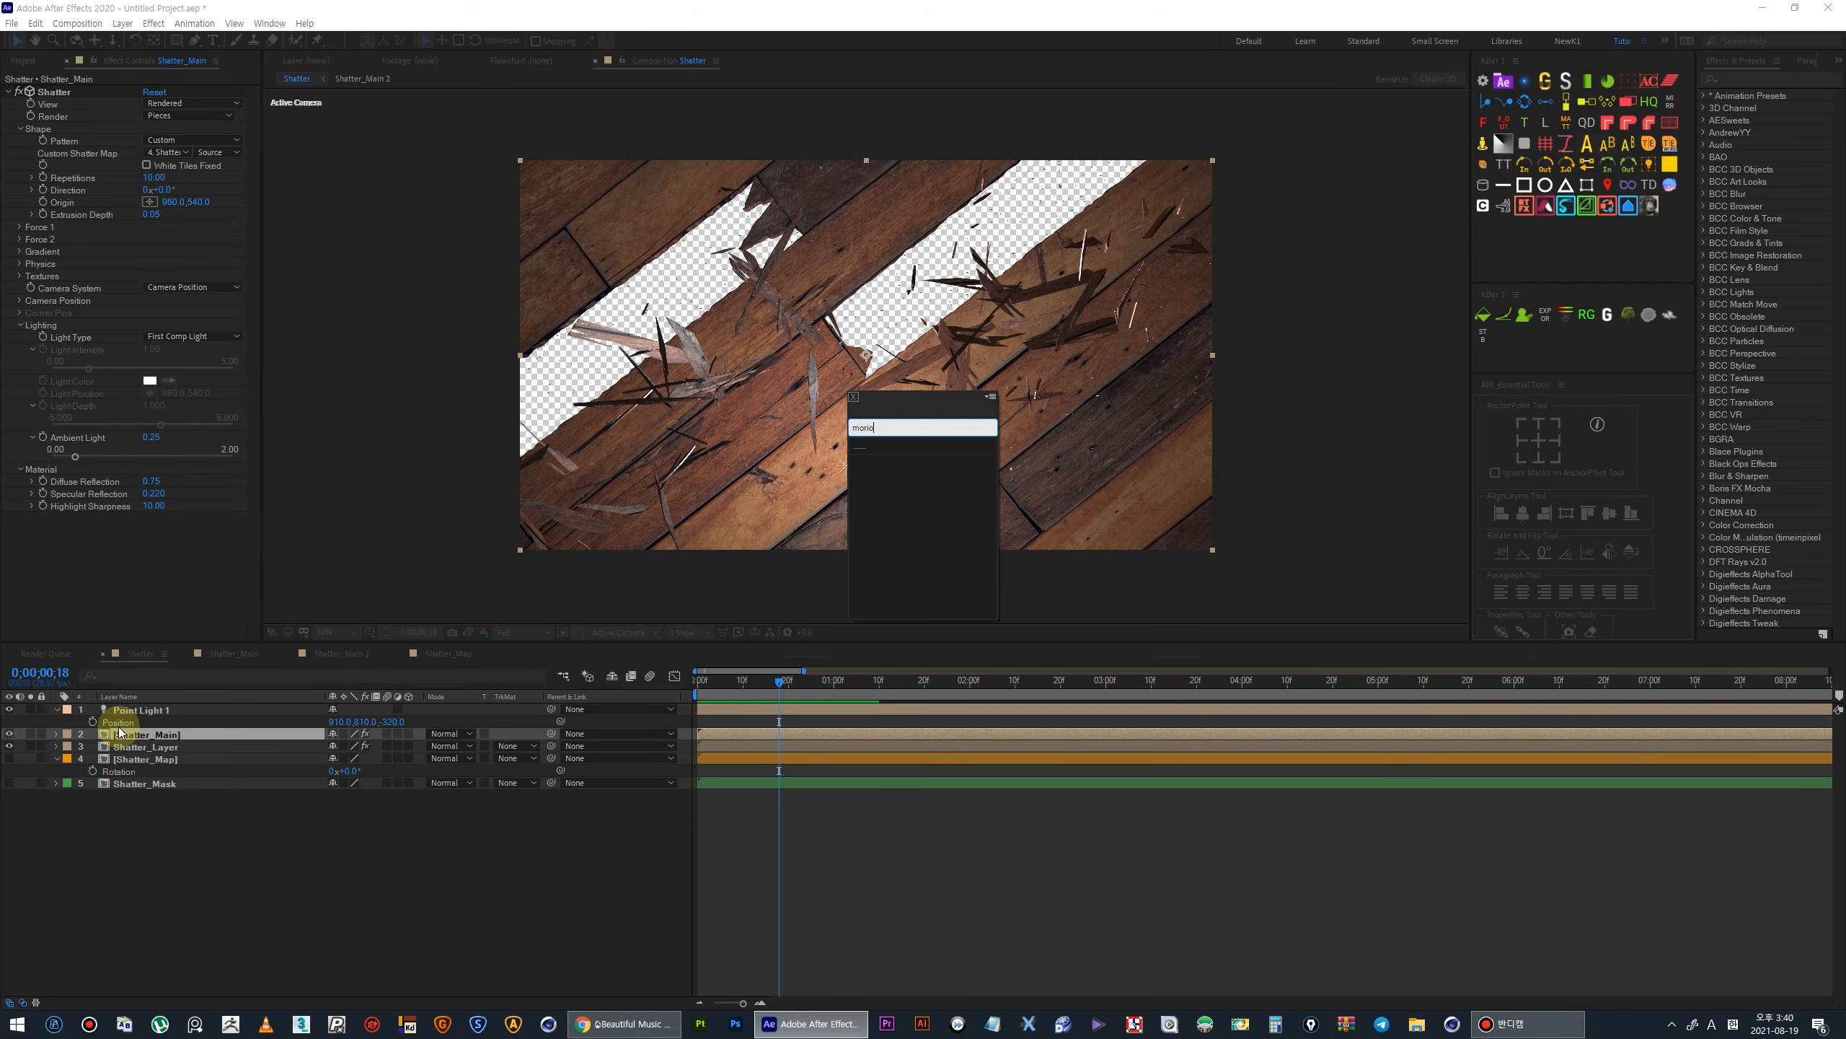
text(motion)
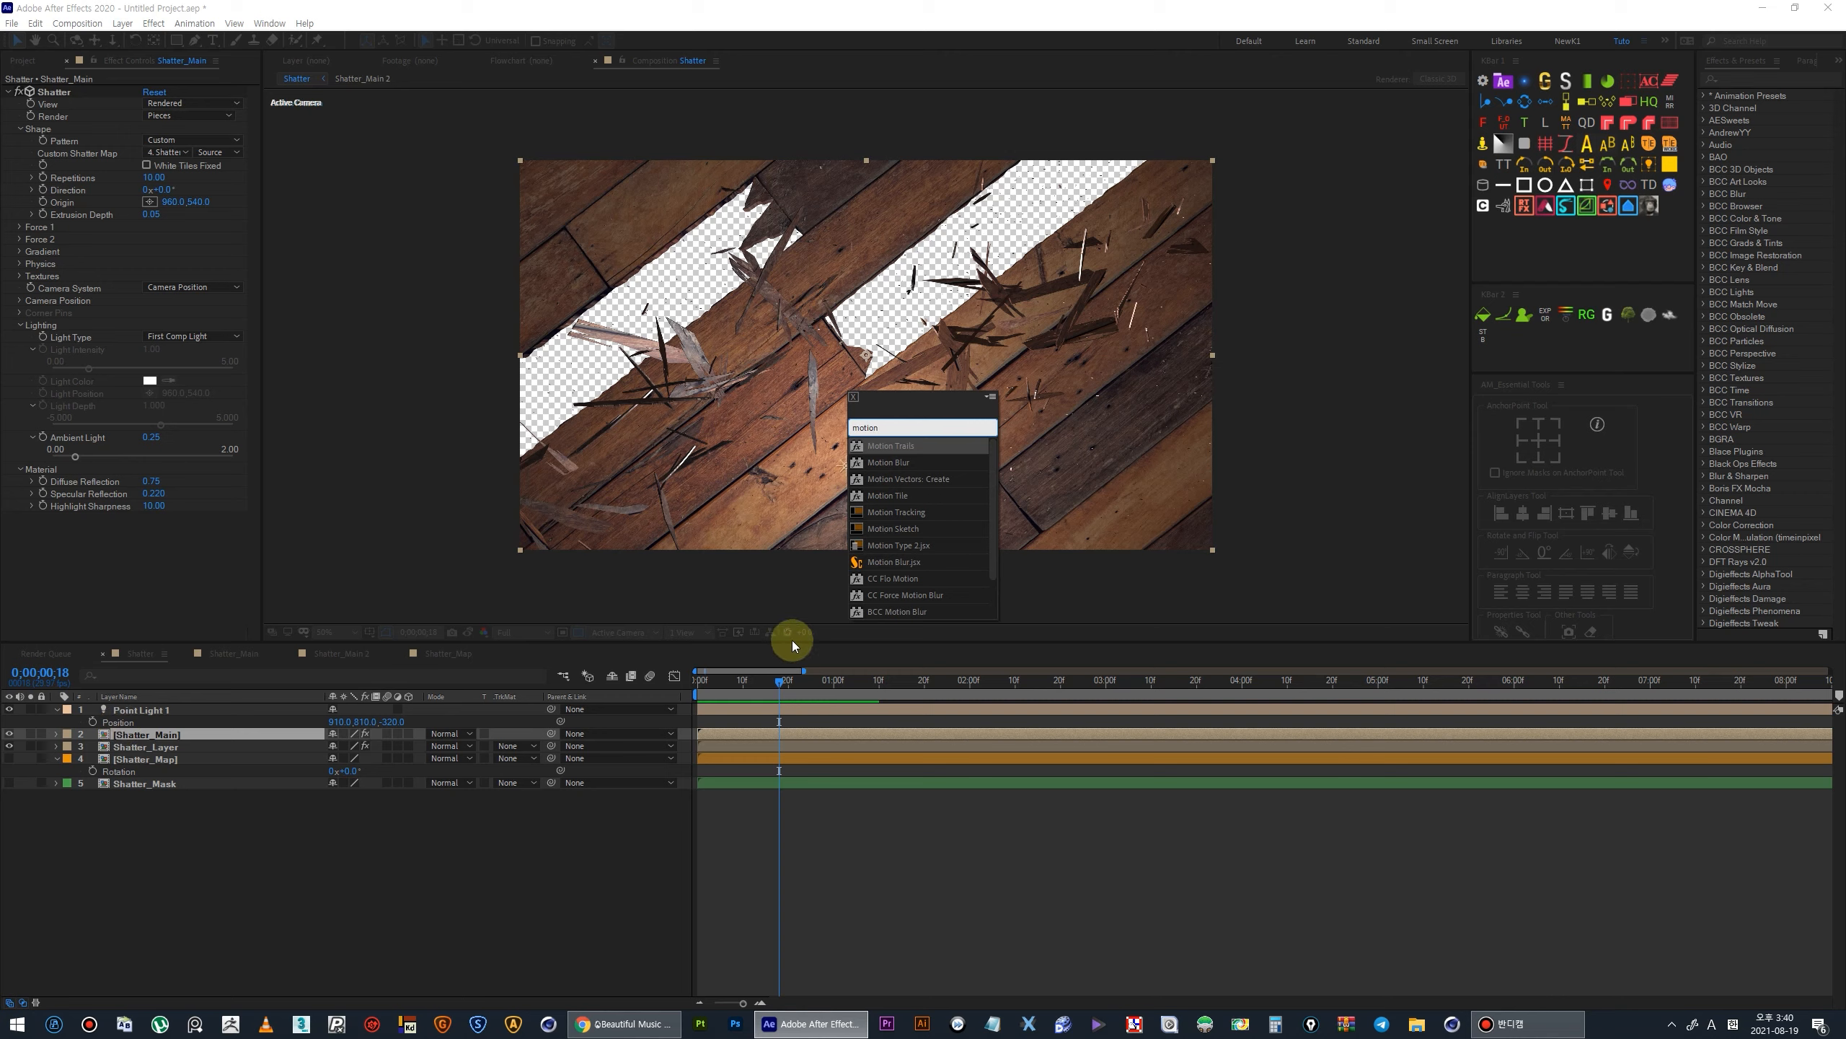
key(Down)
key(Down)
key(Down)
key(Down)
key(Down)
key(Down)
key(Down)
key(Down)
key(Down)
key(Return)
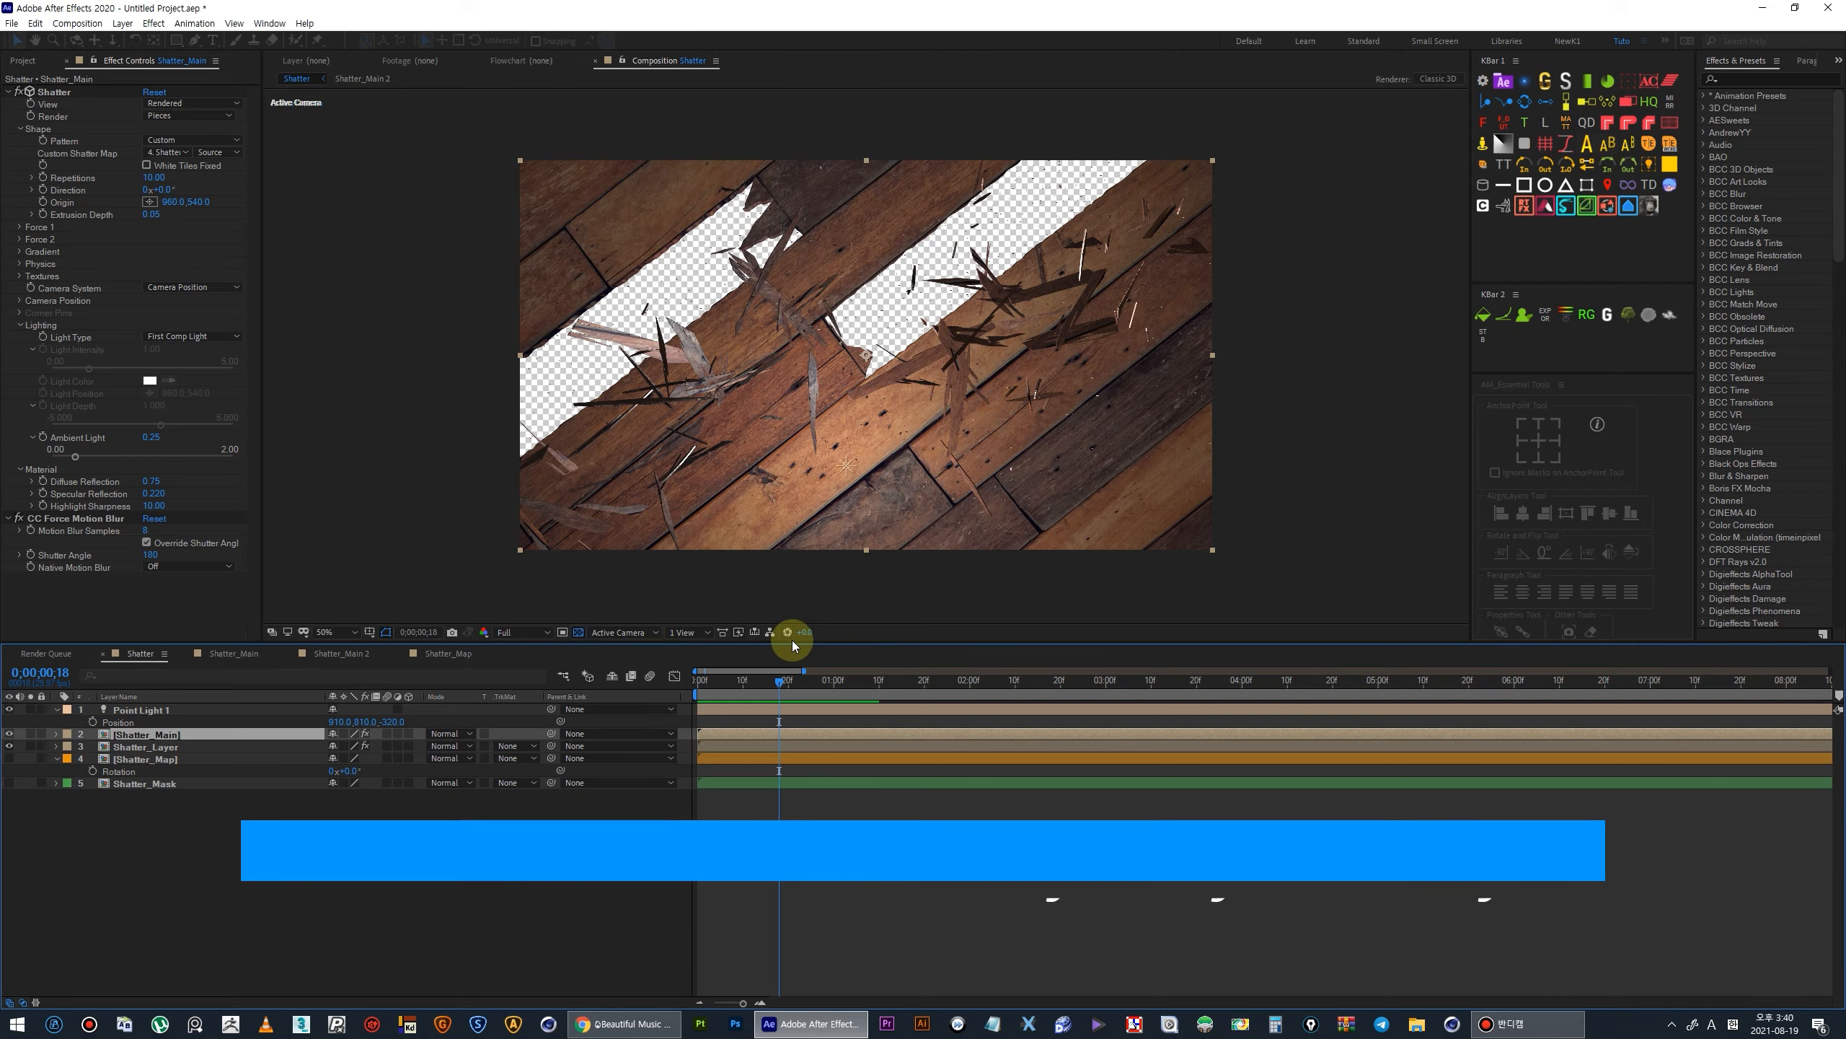
Set the Shutter Angle of CC Force Motion Blur on Shatter_Main to 60.
click(61, 517)
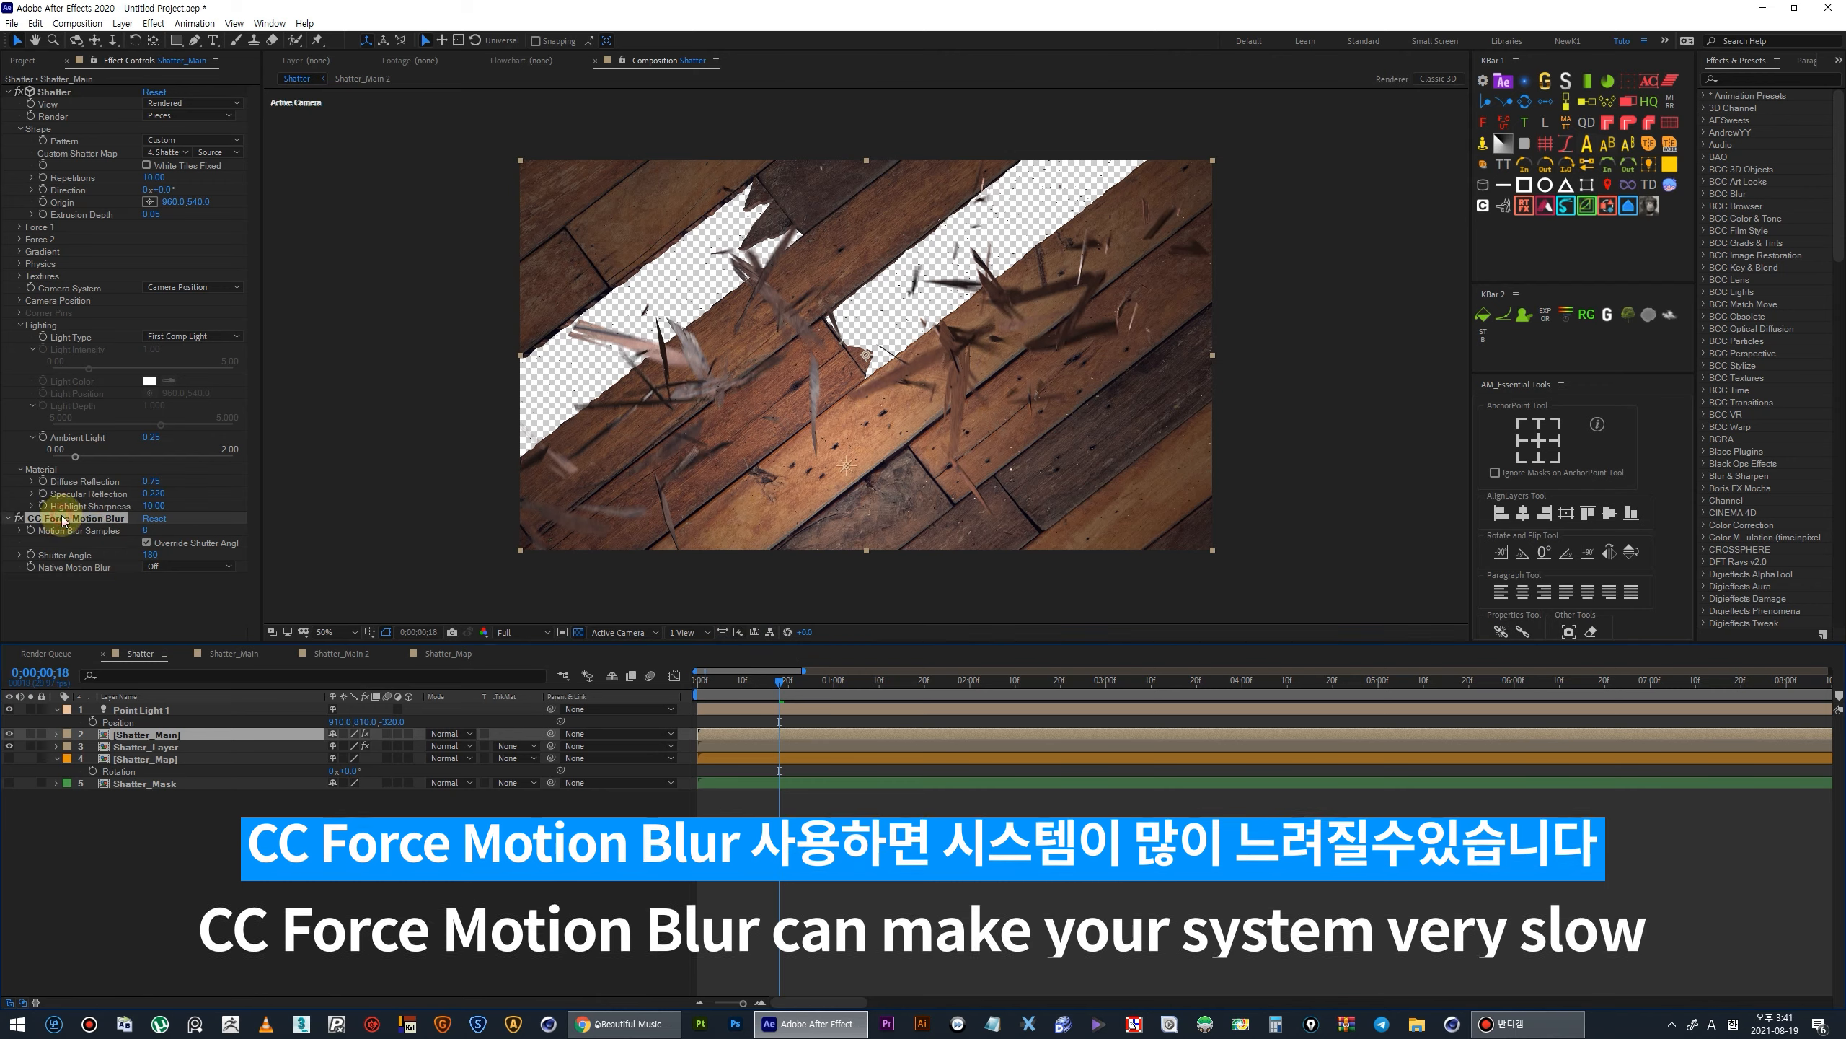
click(155, 554)
text(60)
key(Return)
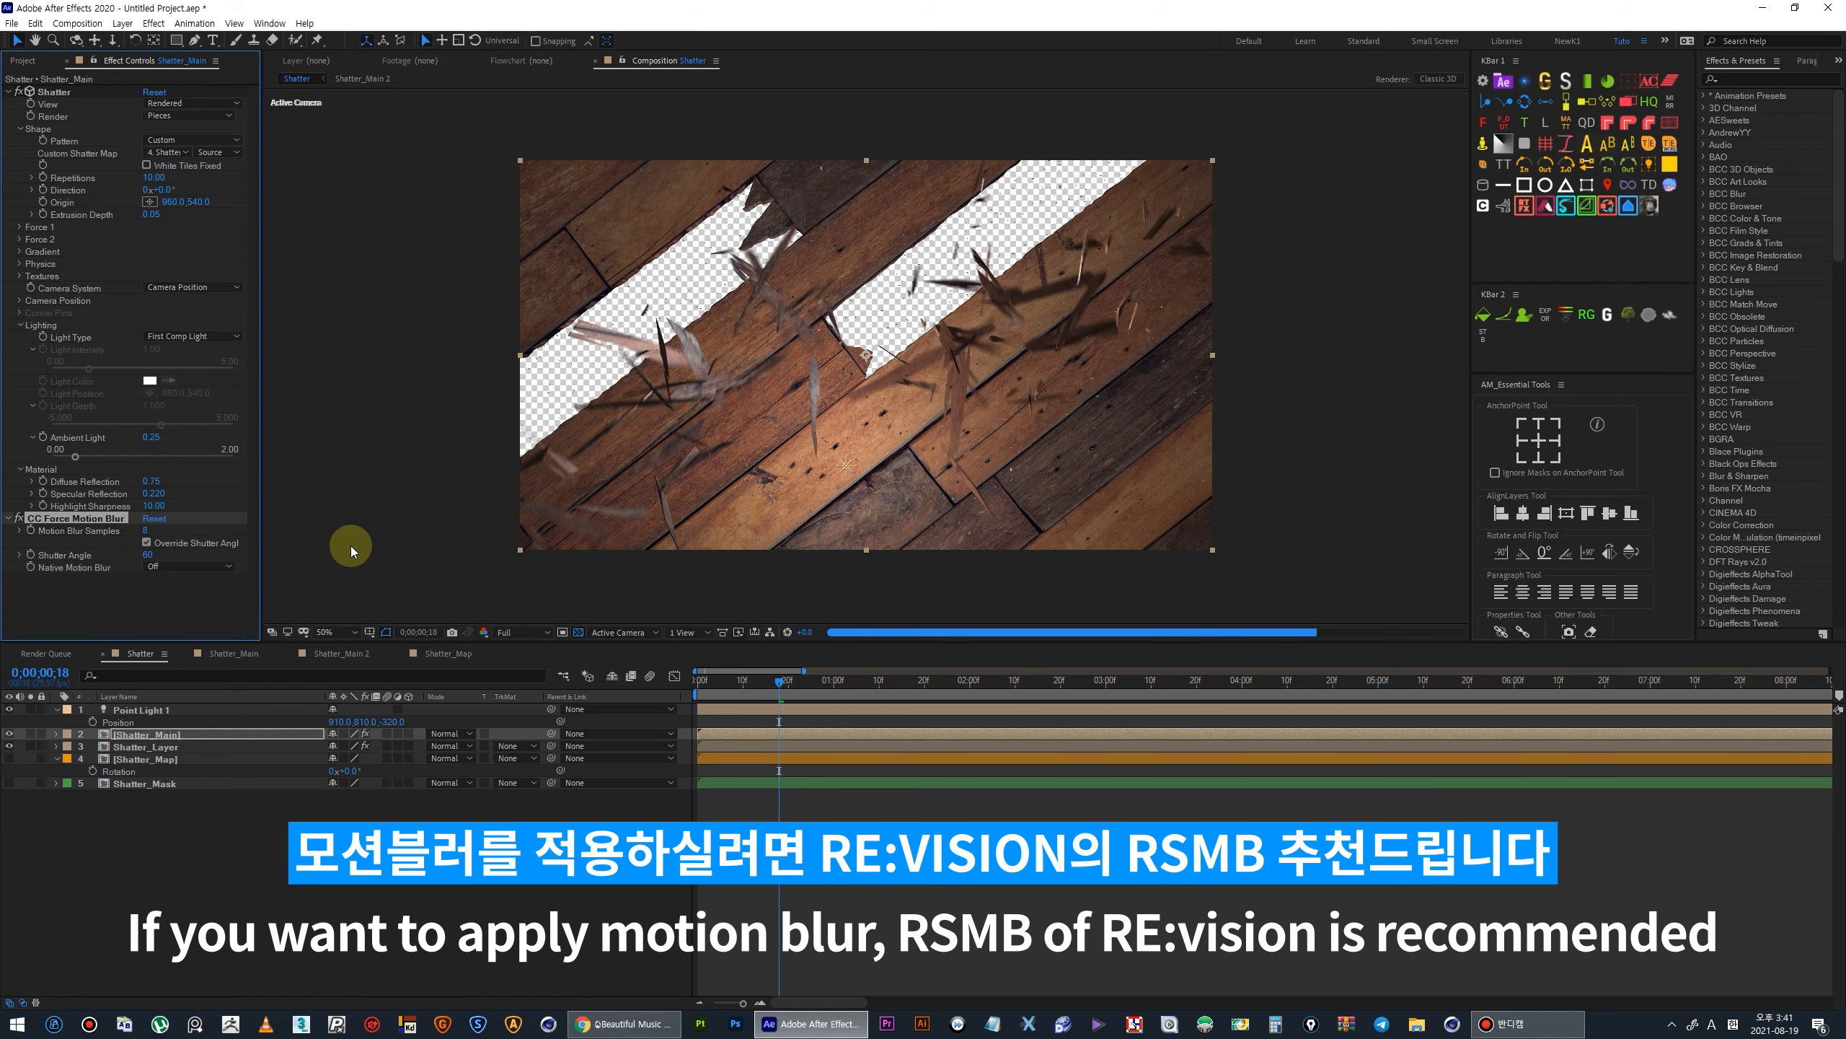
Compare the flying splinters up close with CC Force Motion Blur on and off.
scroll(966, 366, up, 1)
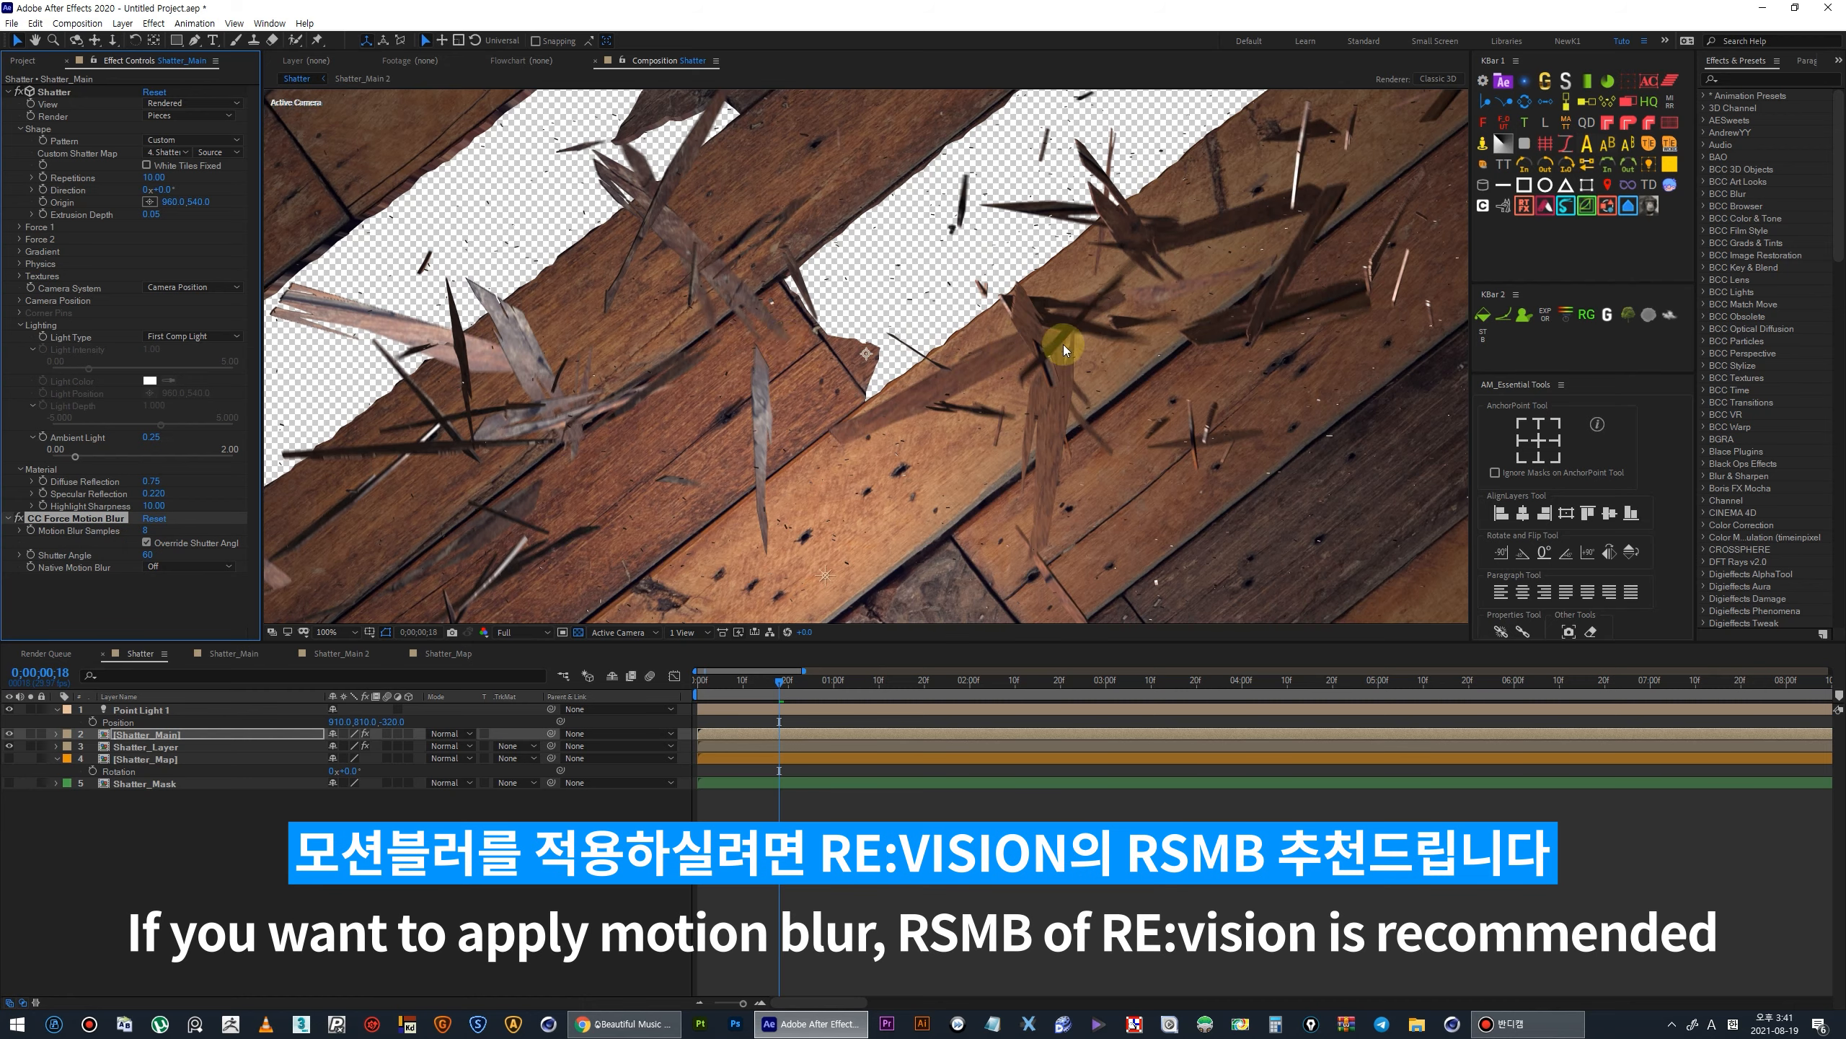
click(19, 518)
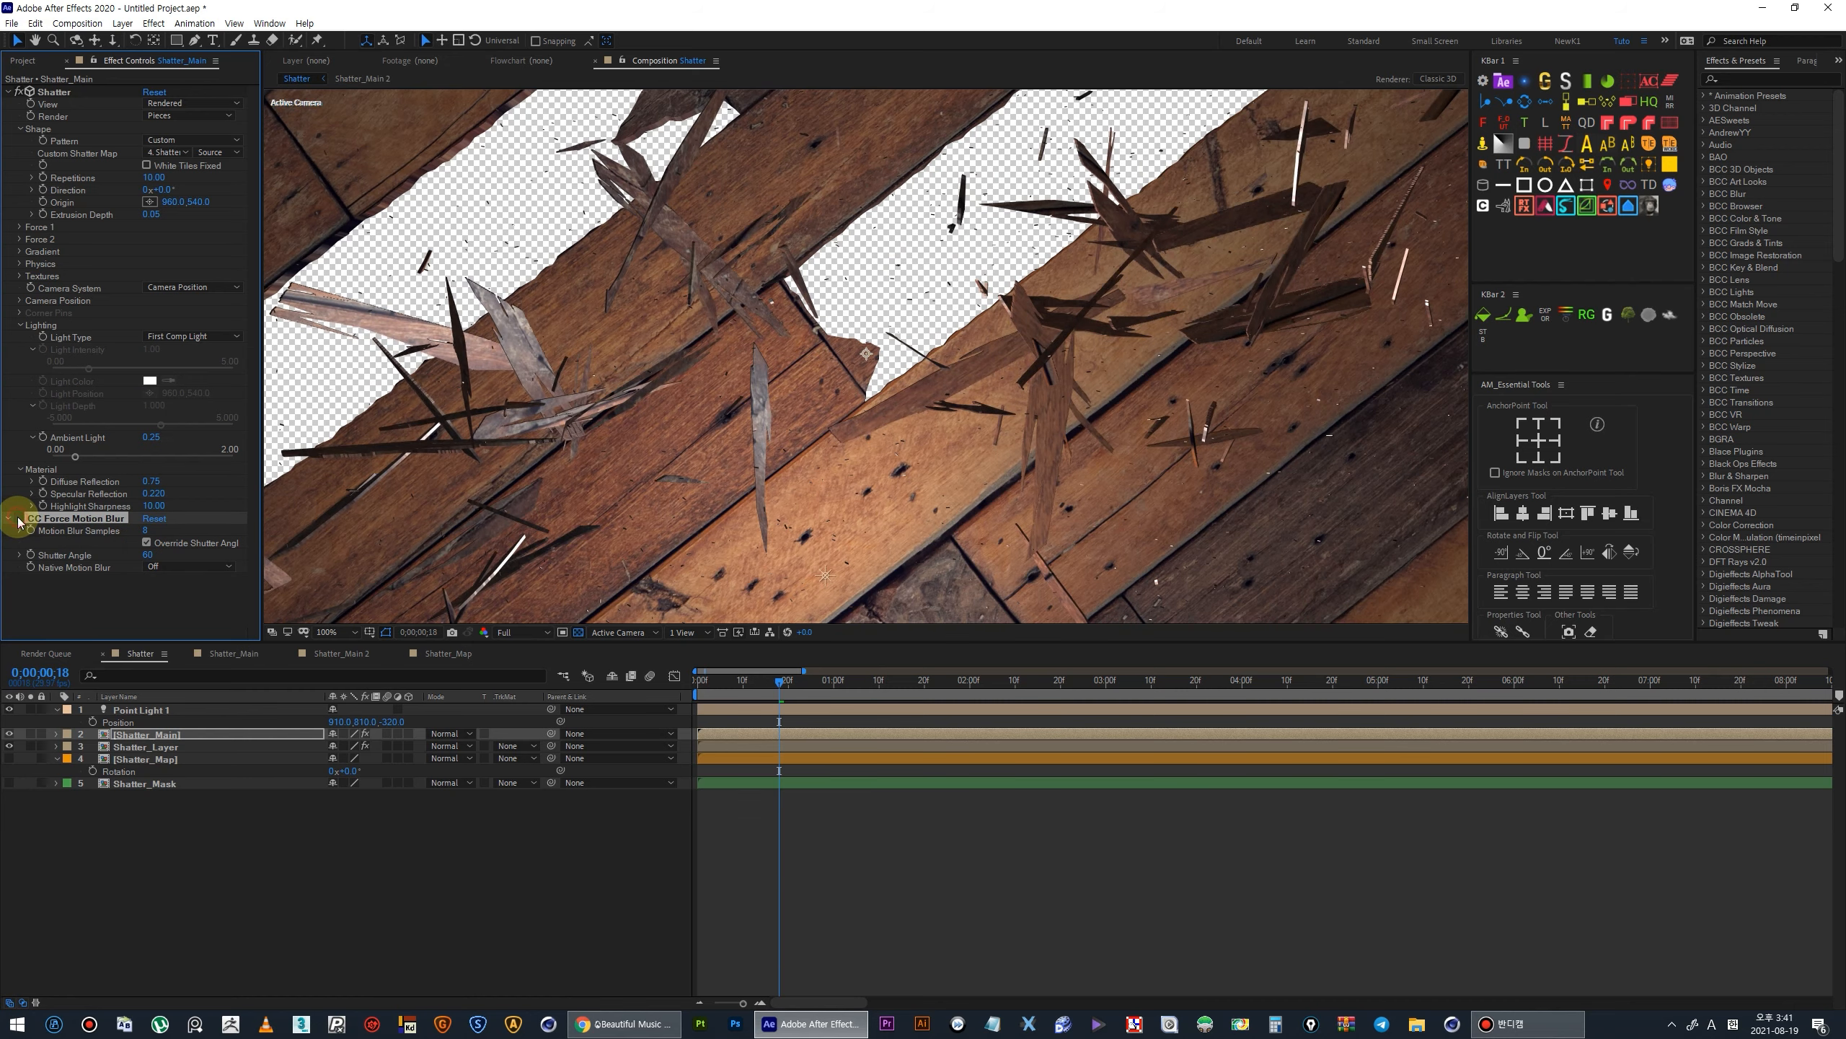
scroll(670, 433, down, 1)
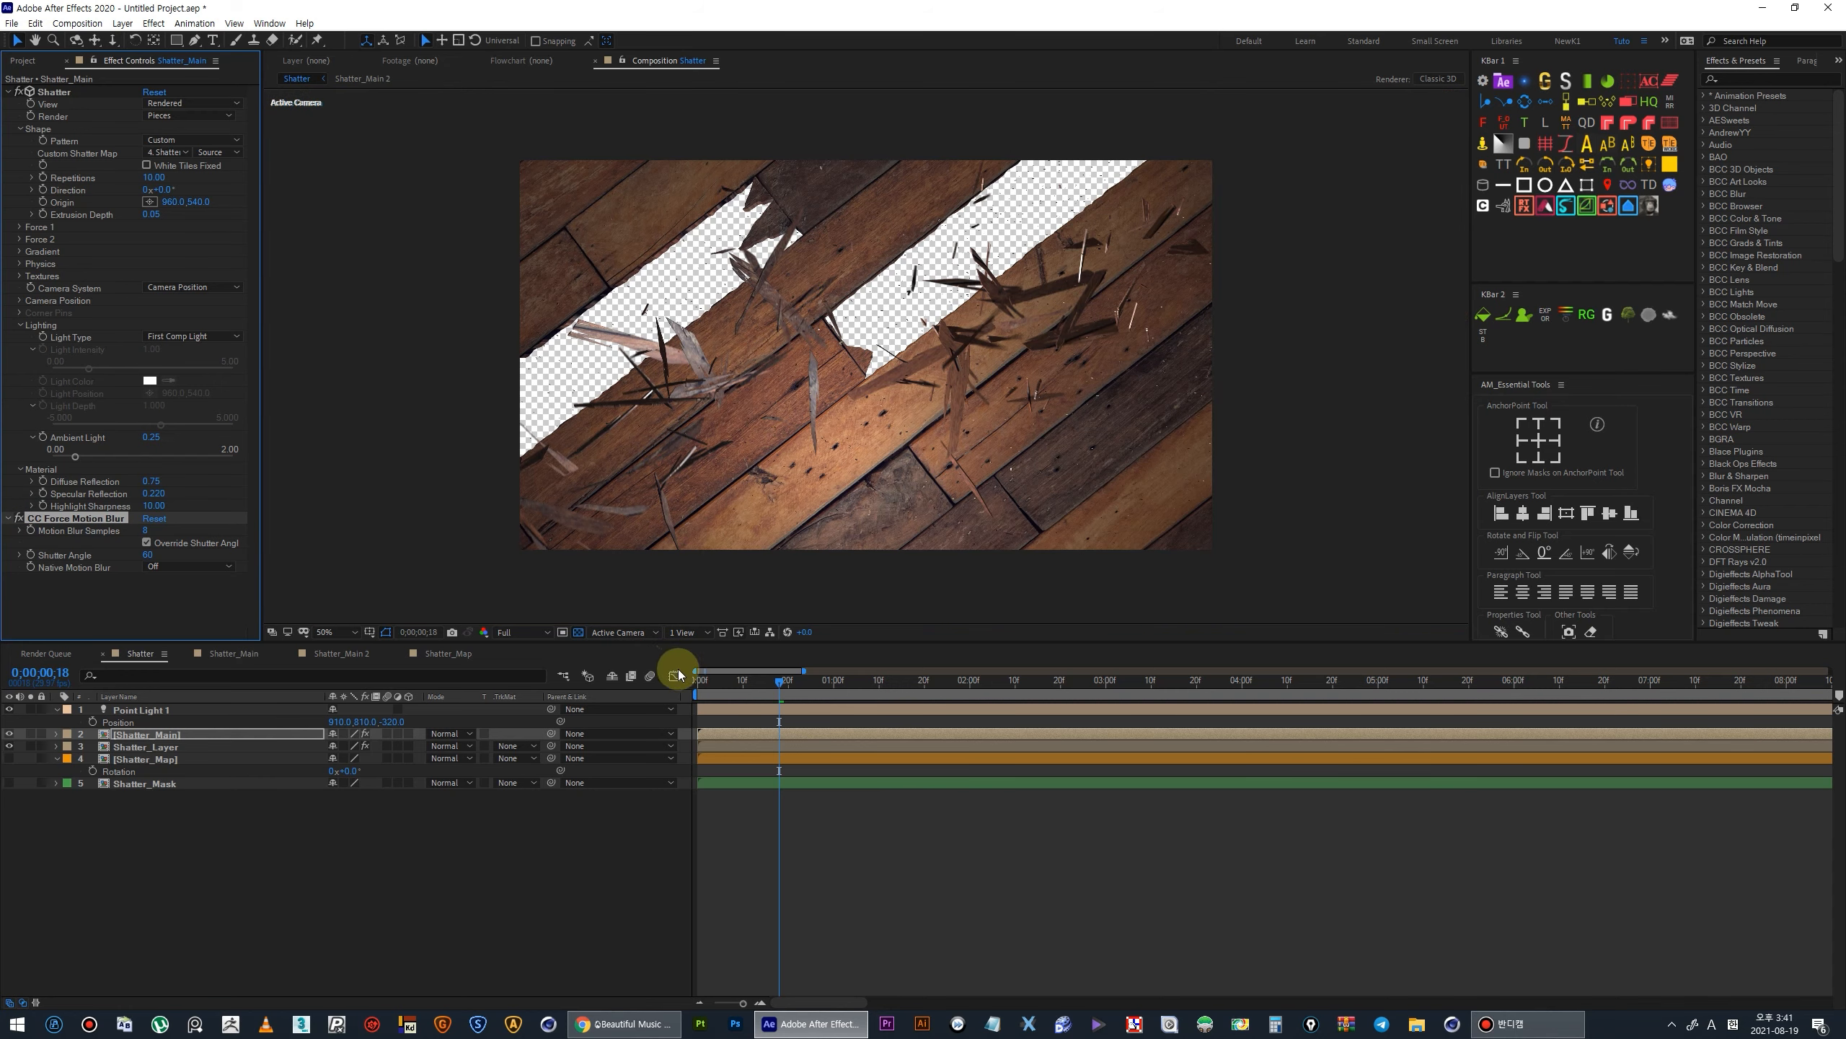
Preview the motion-blurred shatter animation from the start and stop at frame 26.
key(space)
key(space)
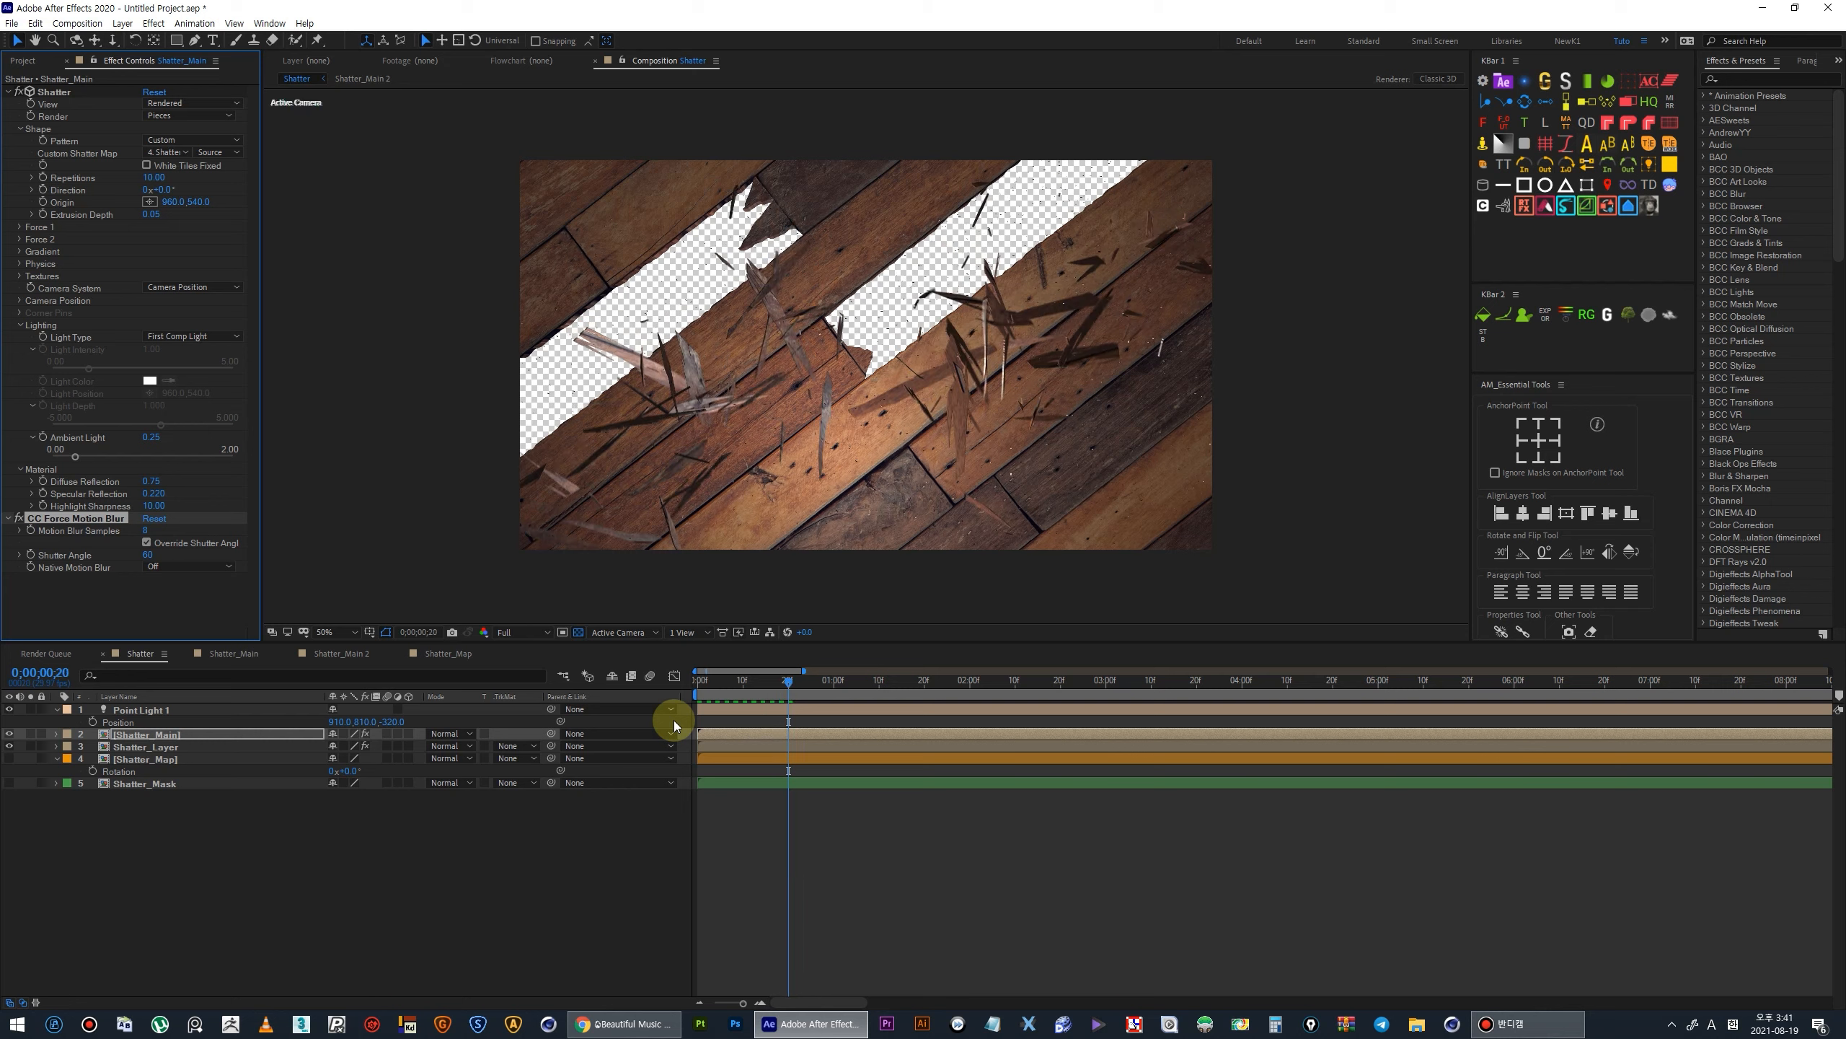
drag(724, 688, 692, 689)
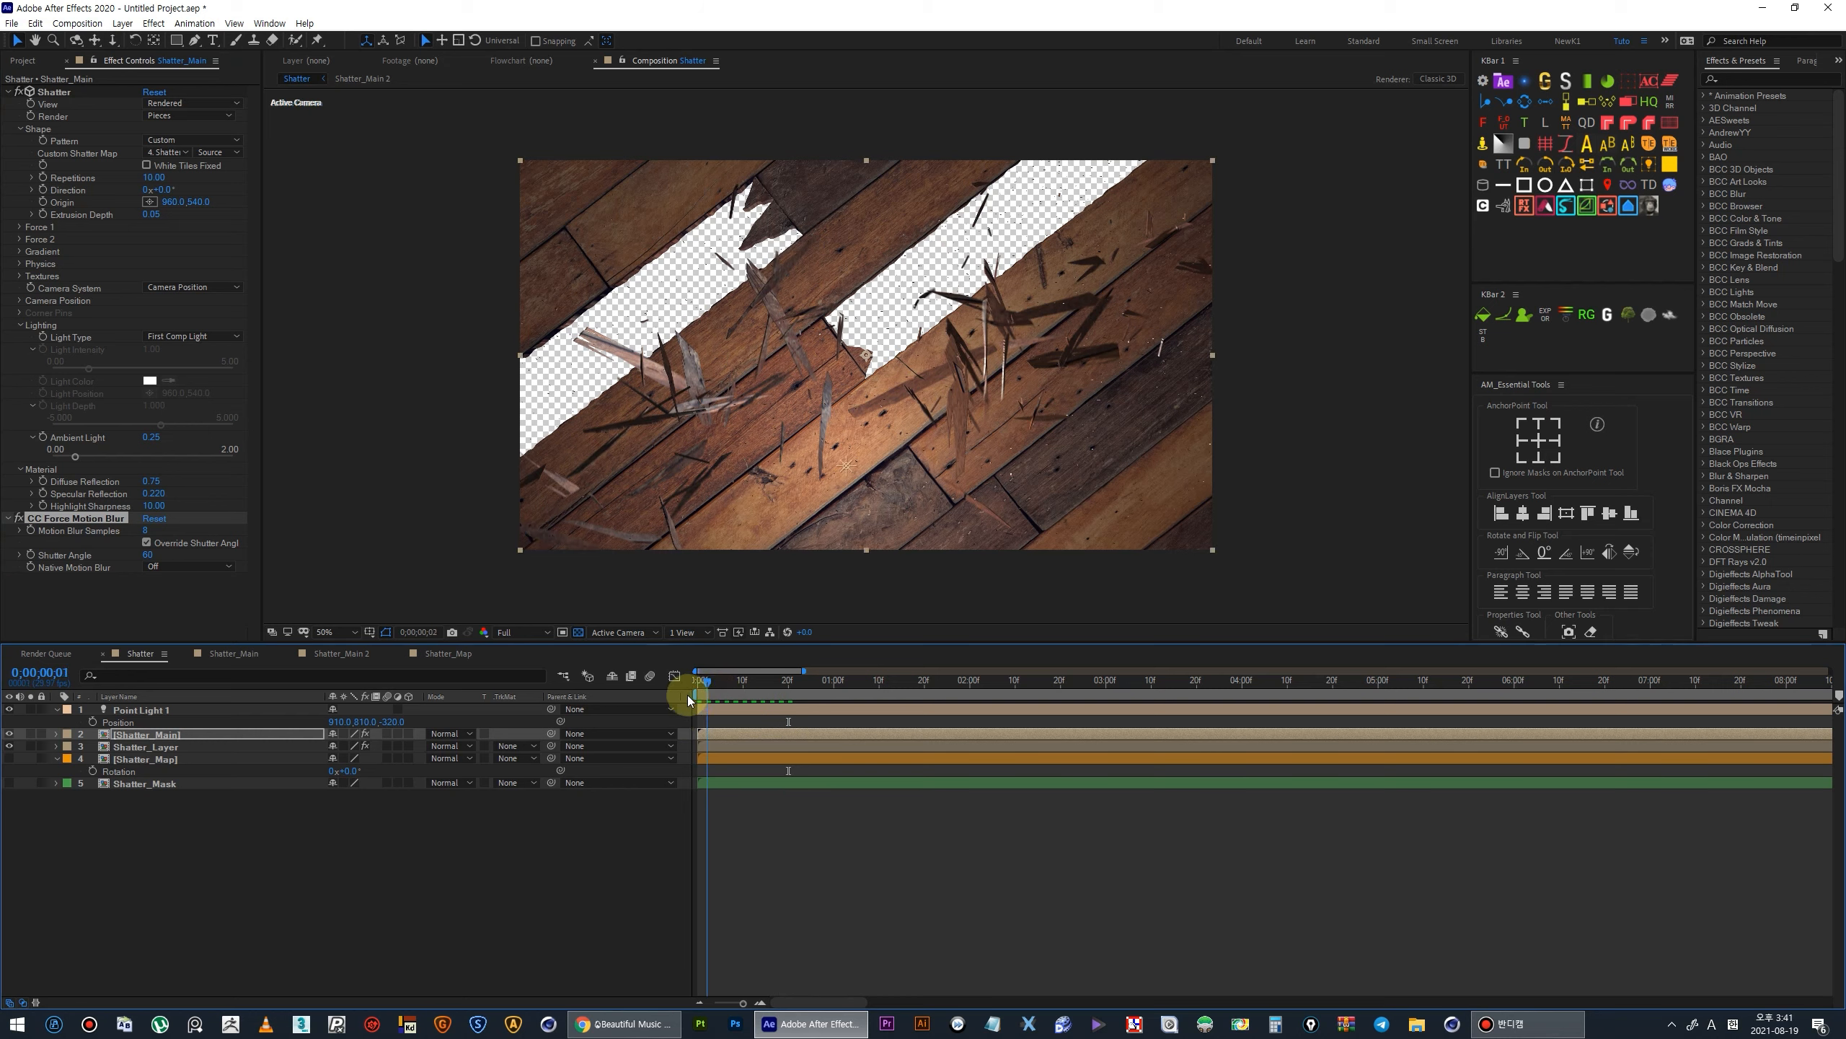
key(space)
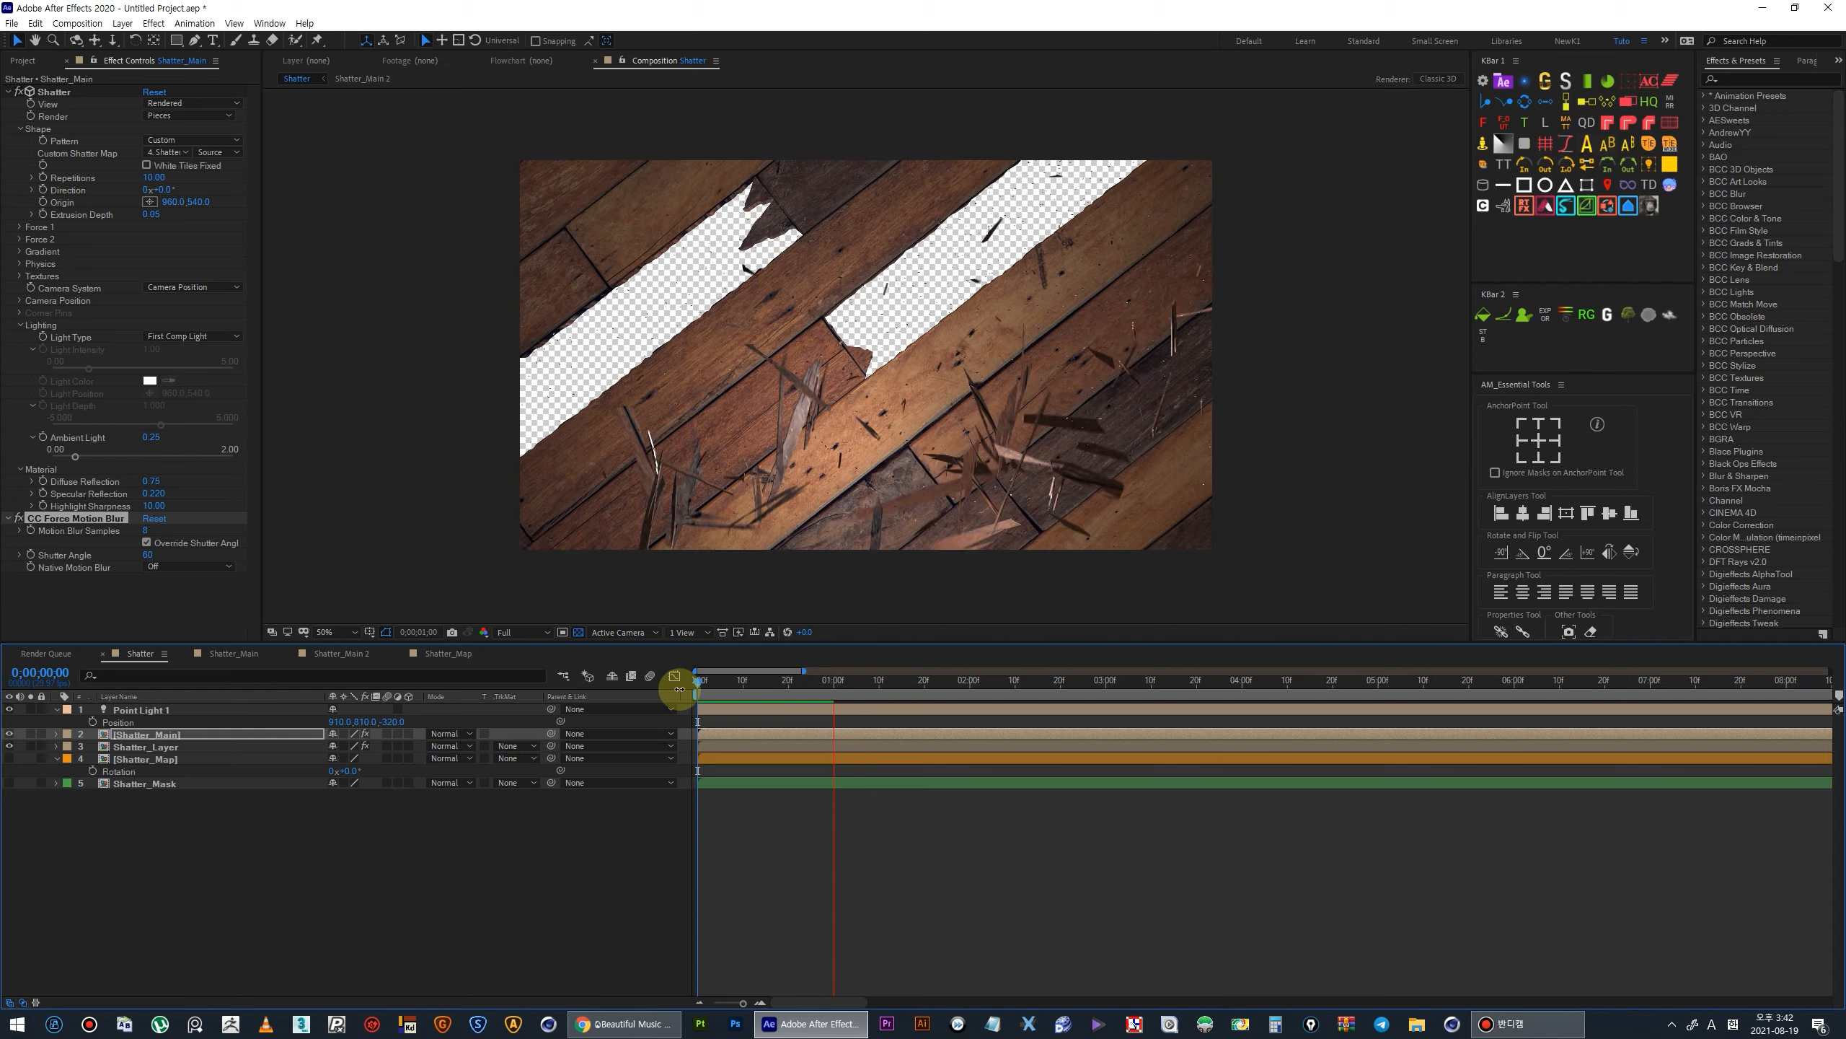
key(space)
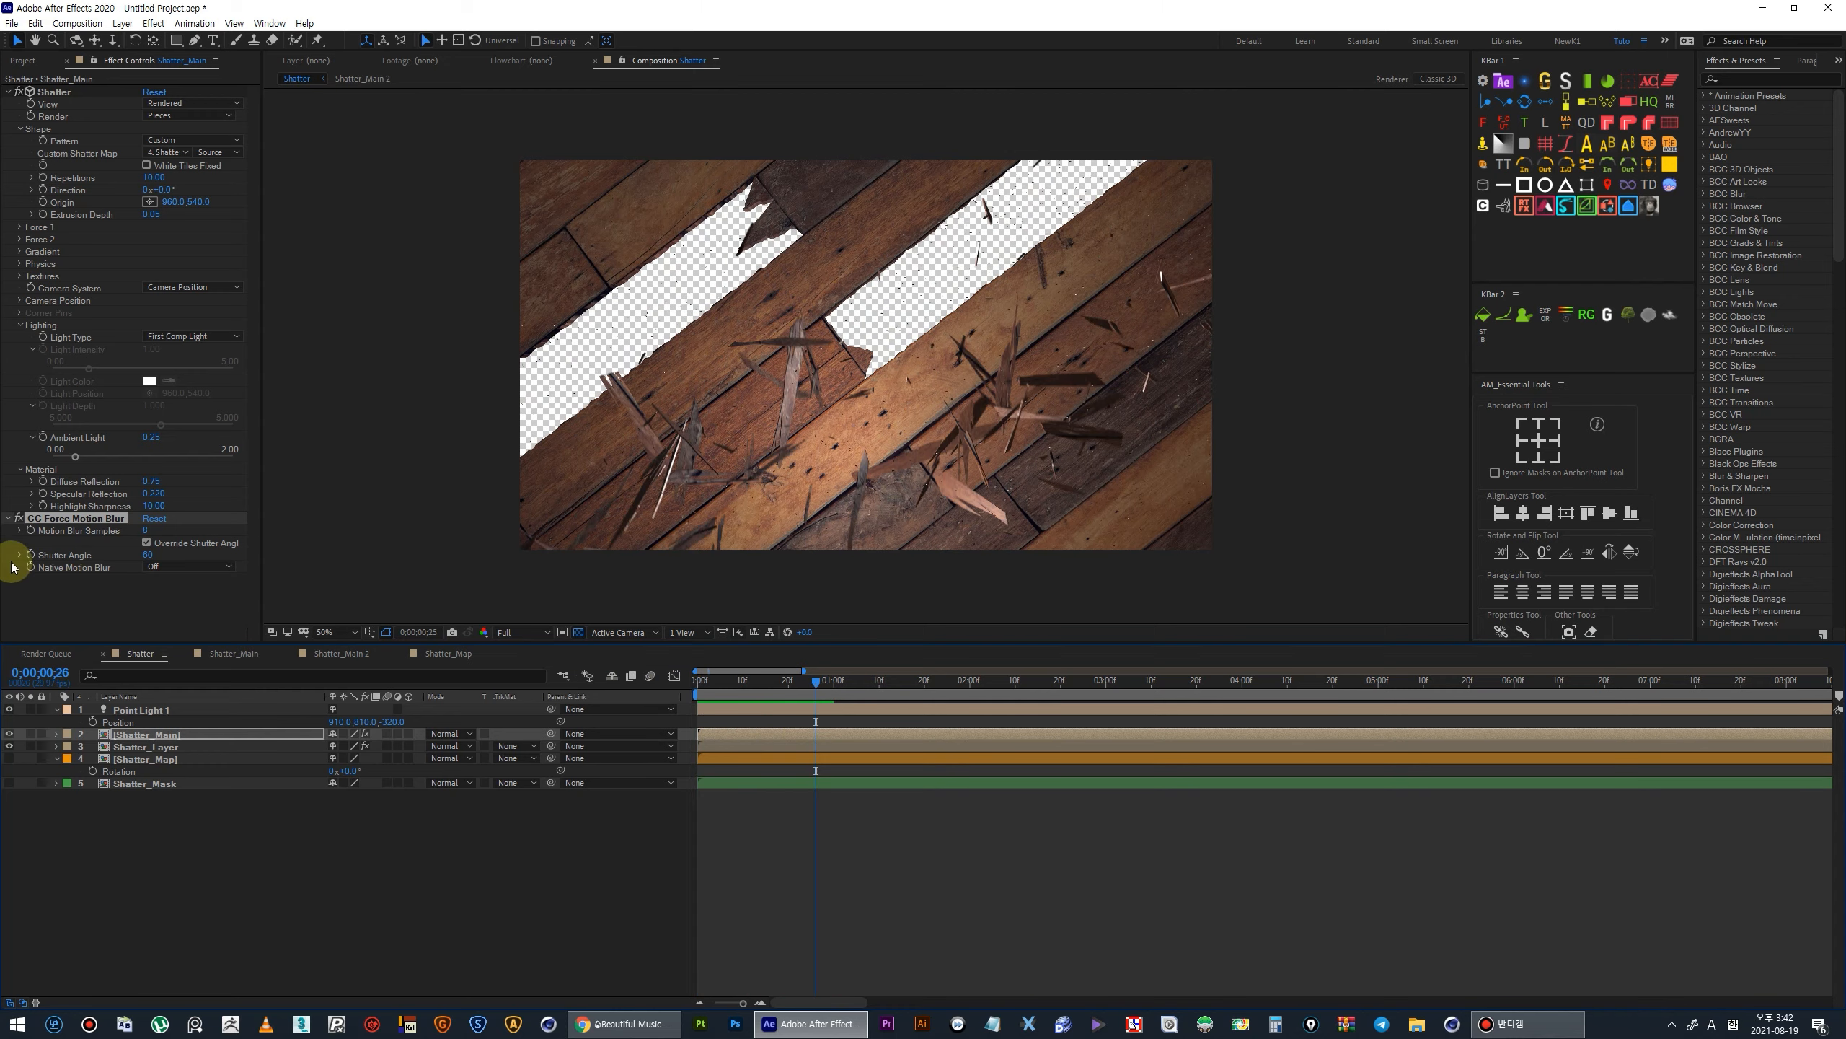
Disable CC Force Motion Blur on Shatter_Main and preview the animation without blur.
click(18, 518)
key(space)
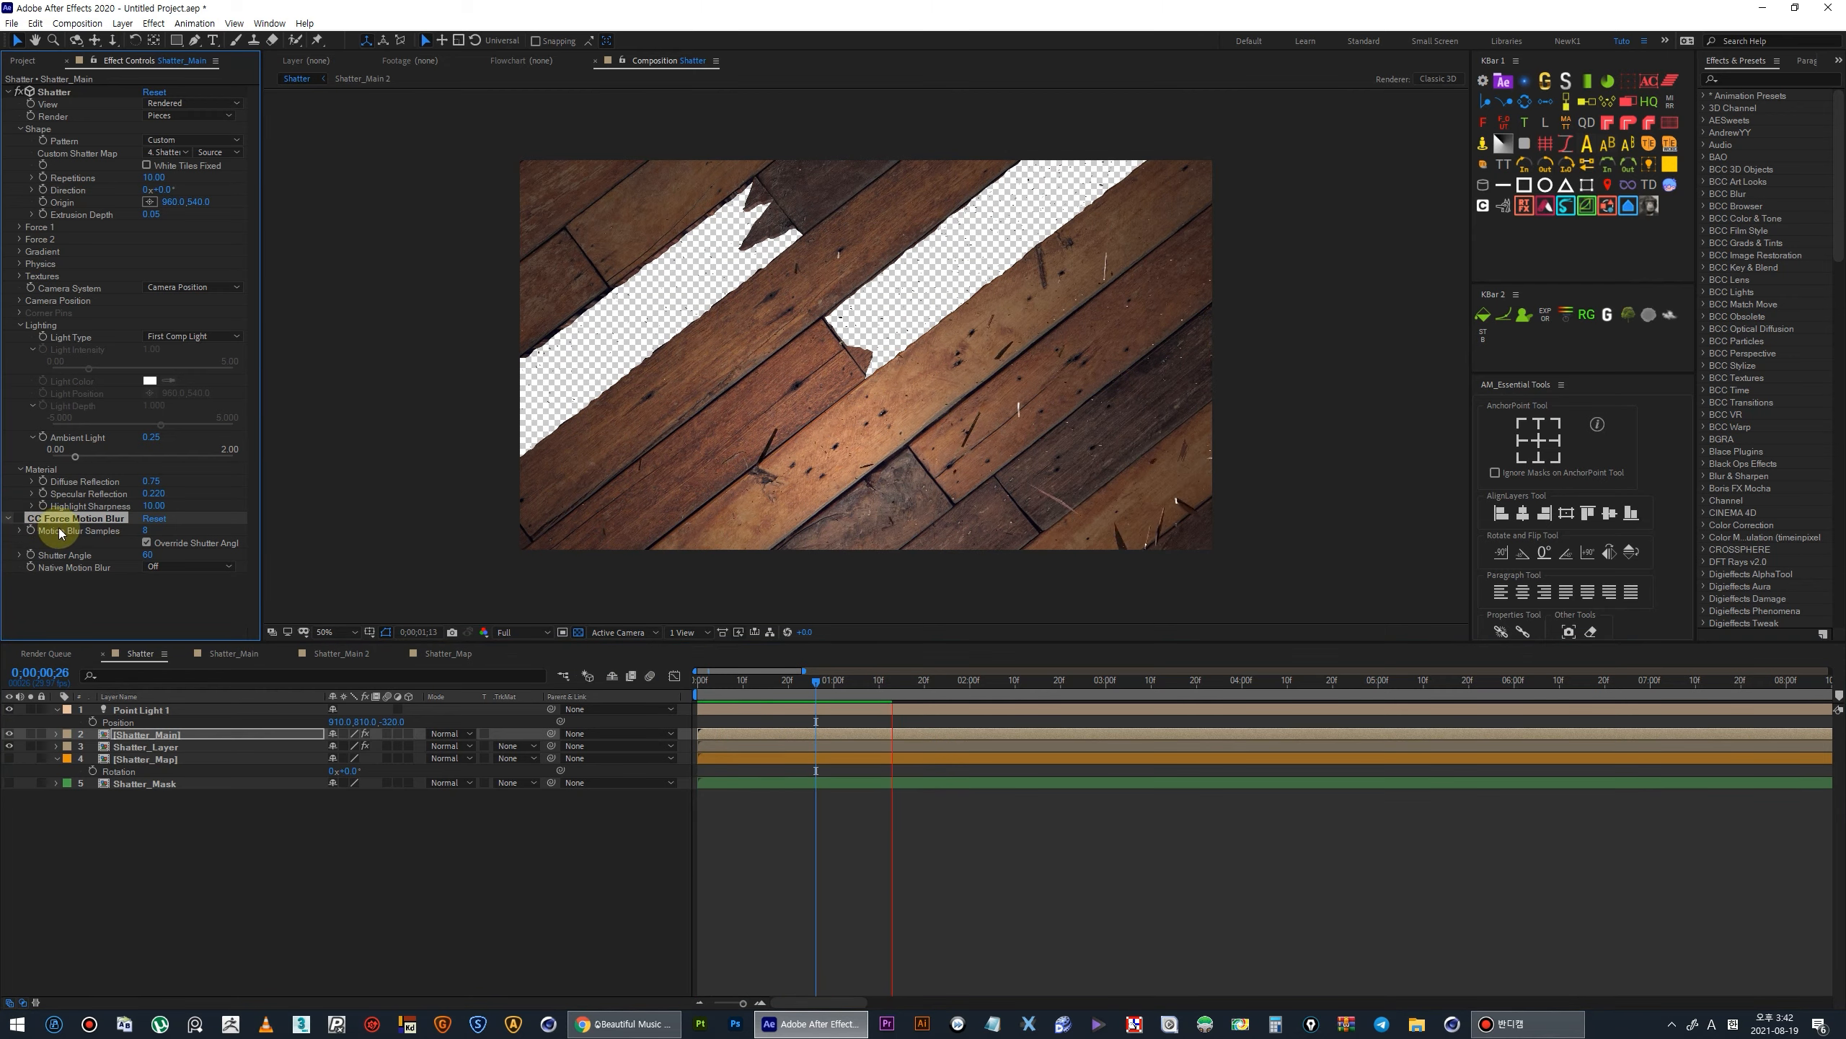
key(space)
key(space)
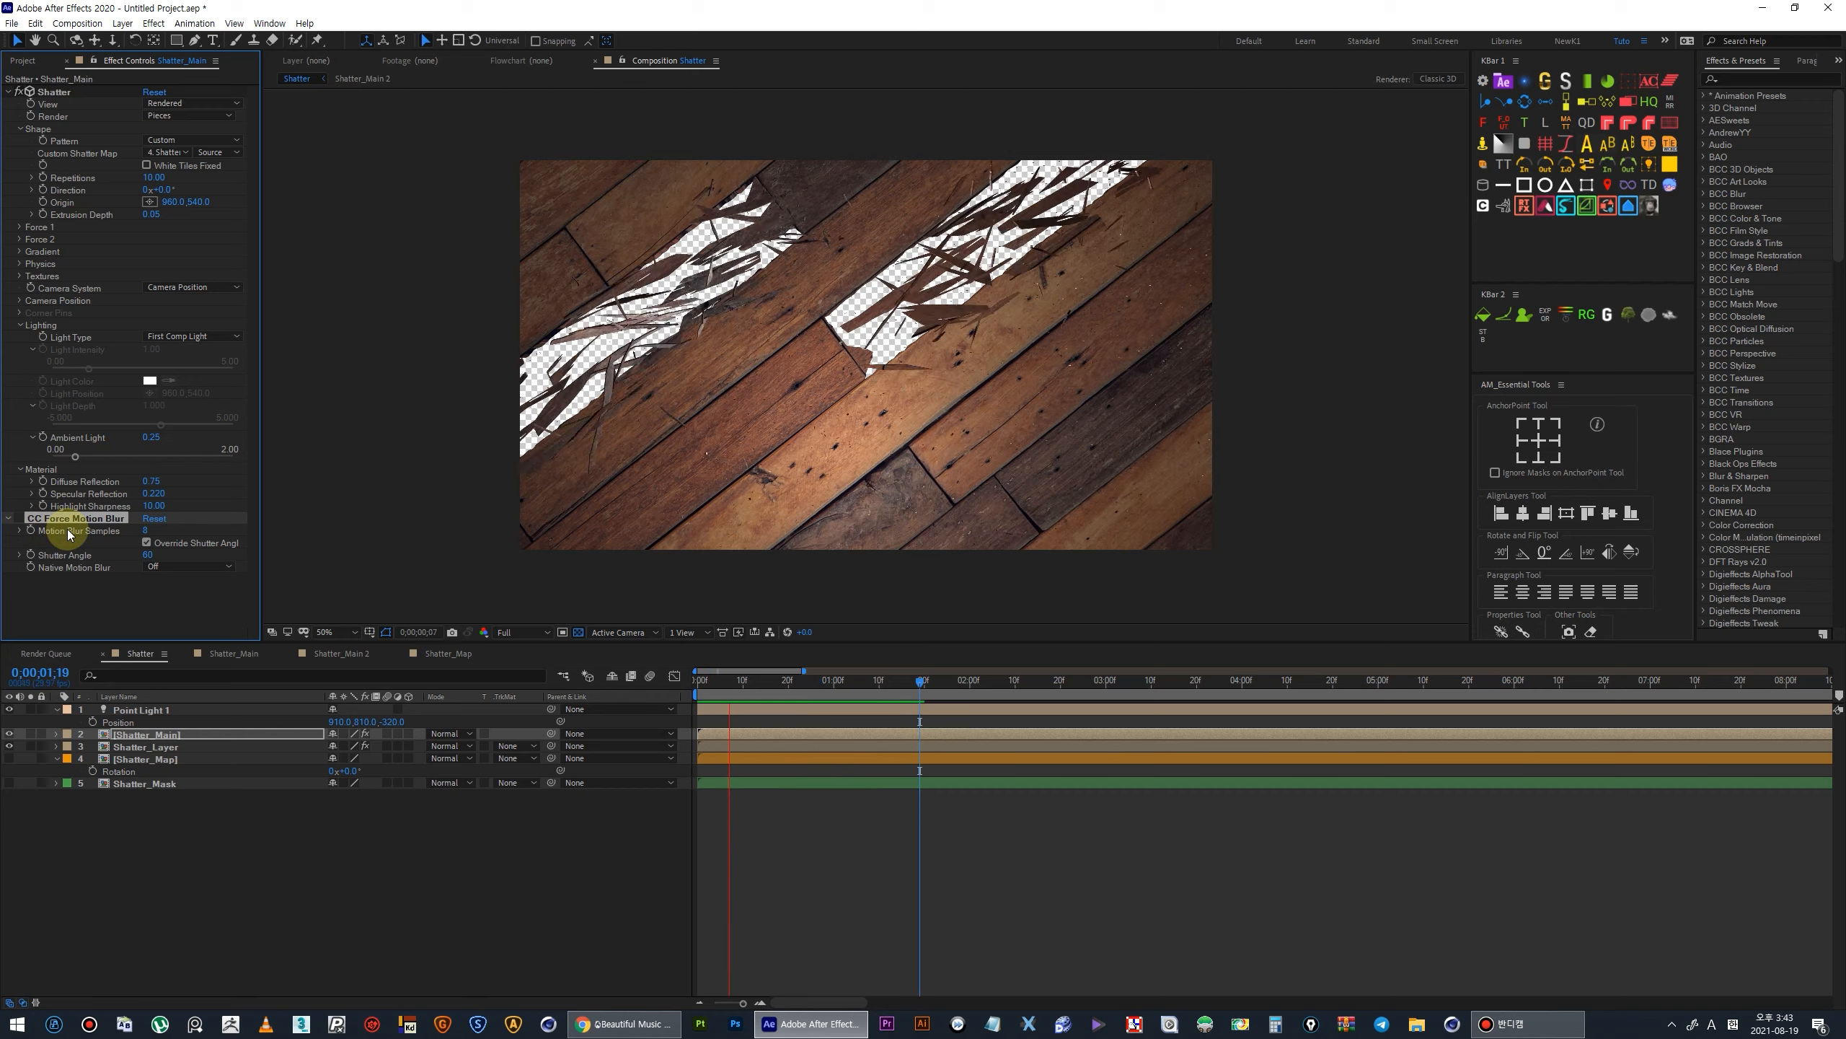
End the work area at about 2 seconds, preview from the start, and scrub to 0;00;01;27.
drag(907, 693, 967, 698)
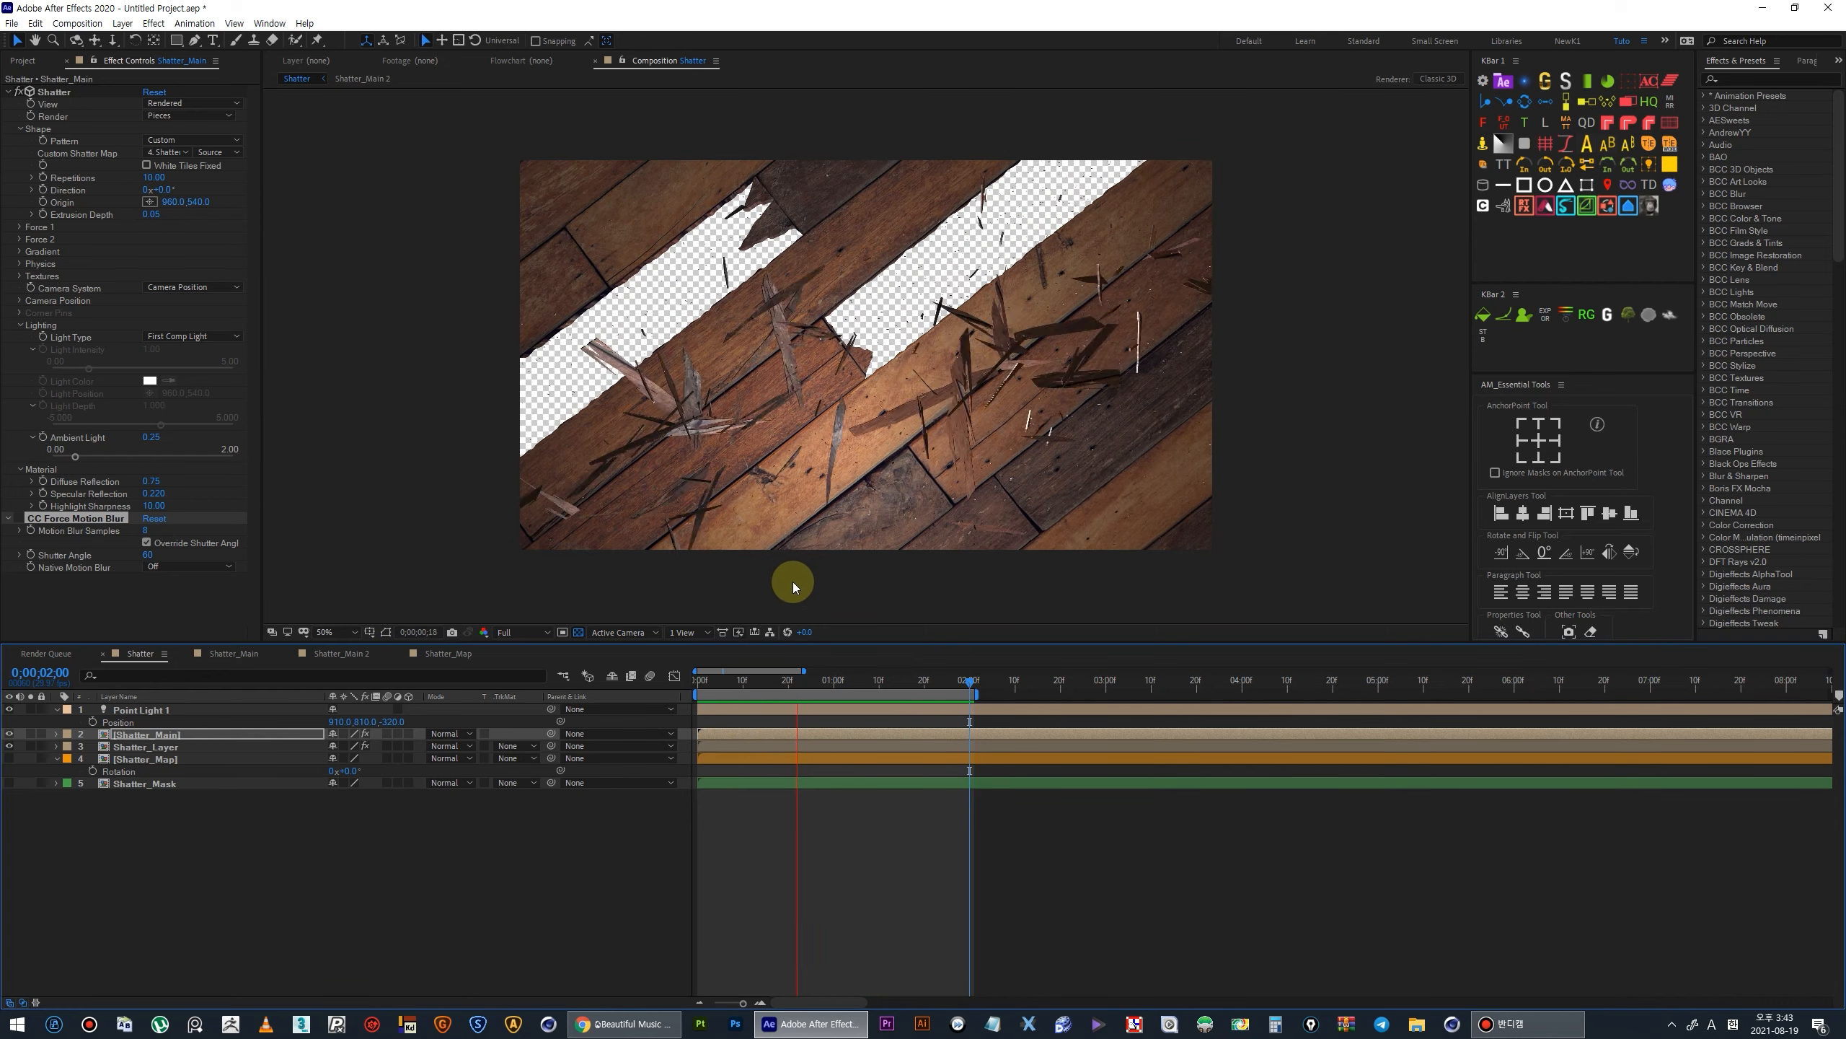
drag(785, 685, 626, 691)
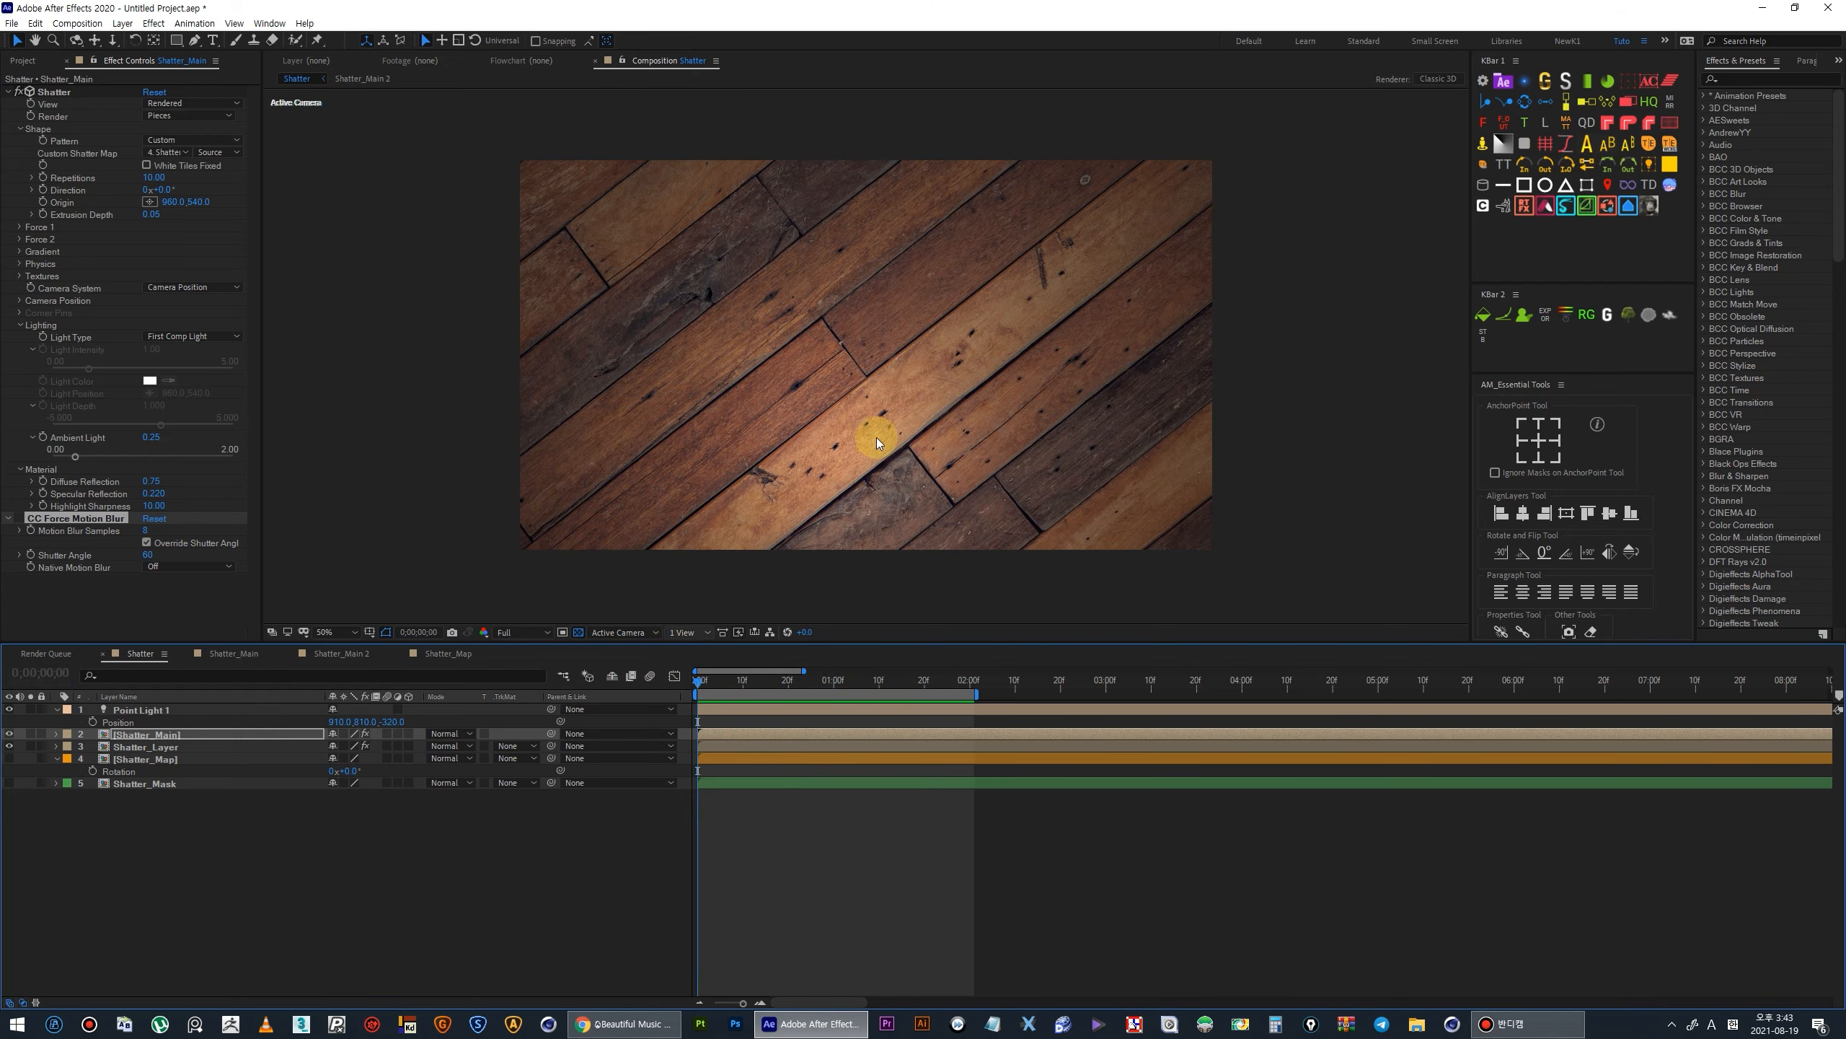
key(space)
scroll(876, 442, down, 2)
scroll(877, 443, up, 2)
mouse_move(965, 681)
mouse_down()
mouse_move(733, 689)
mouse_move(934, 696)
mouse_up()
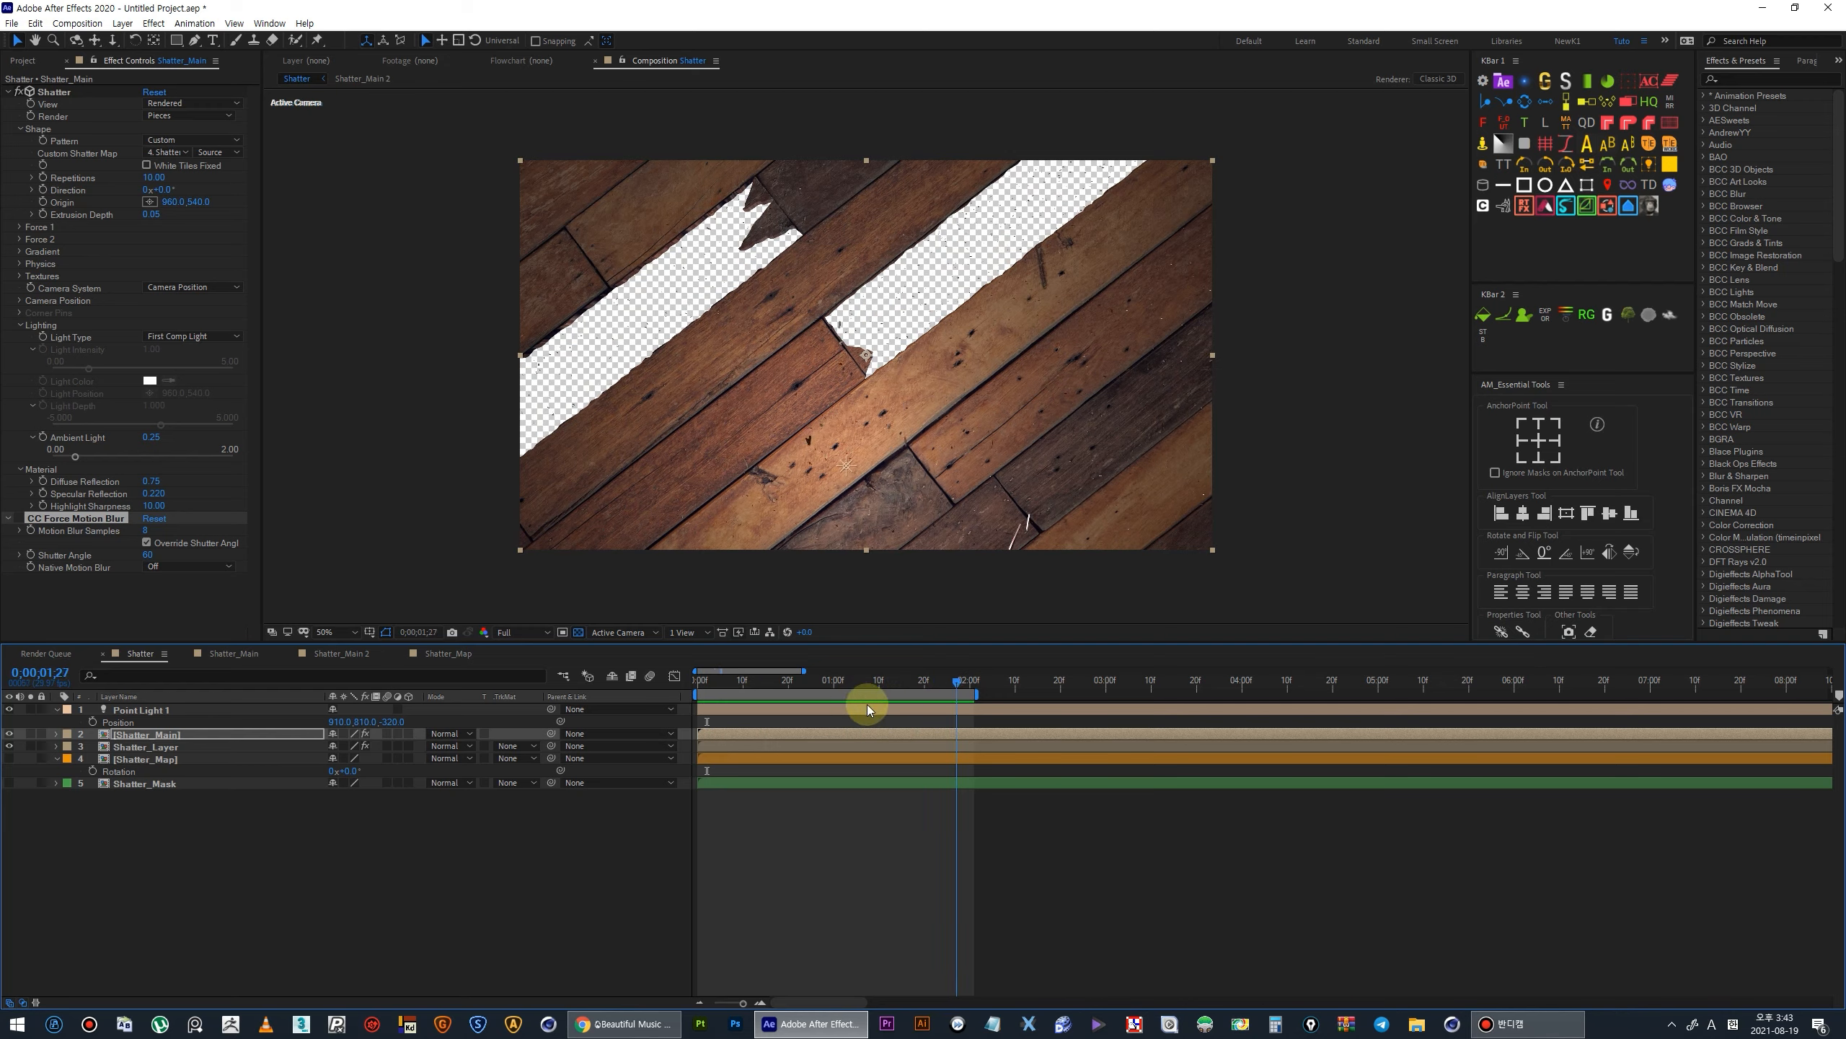